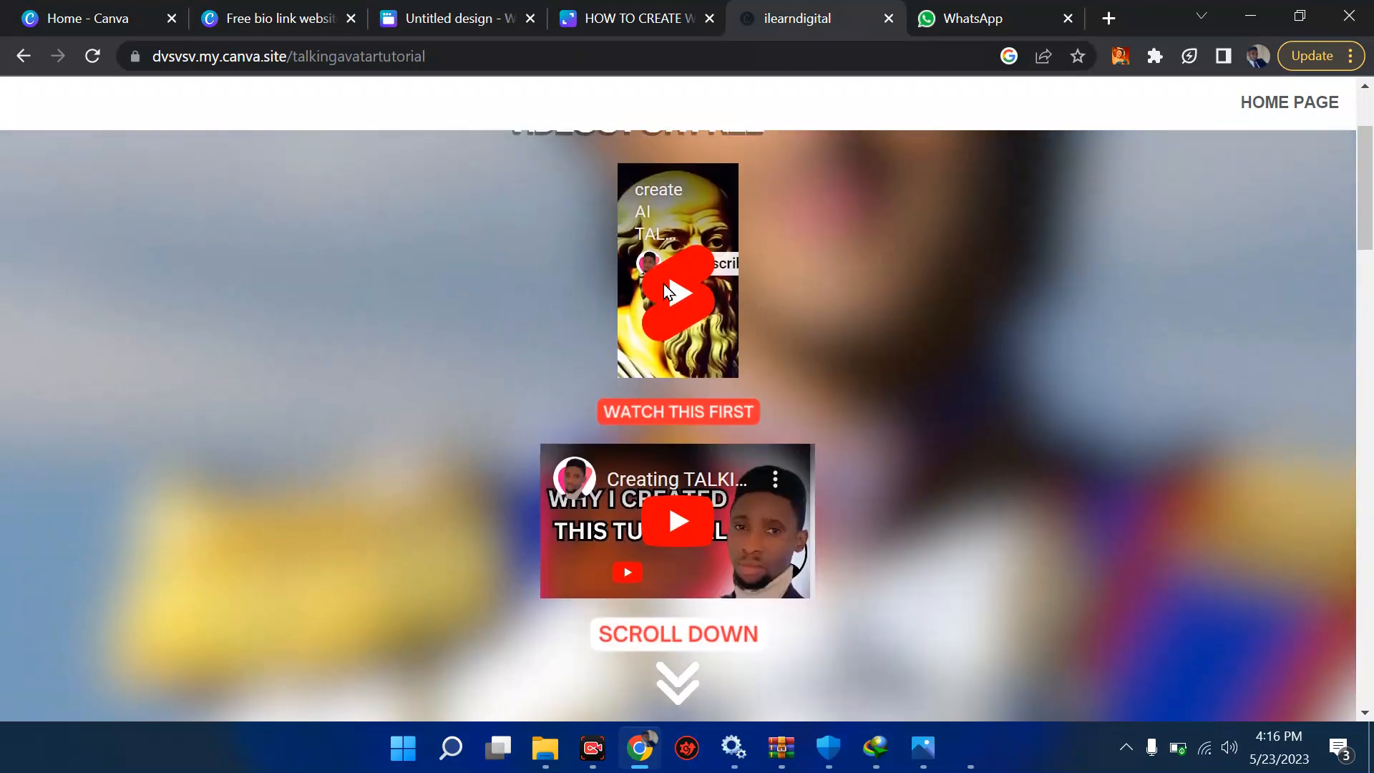
# Step: Look through the published talking avatar tutorial website from its headline down to the footer
pyautogui.scroll(1, 663, 283)
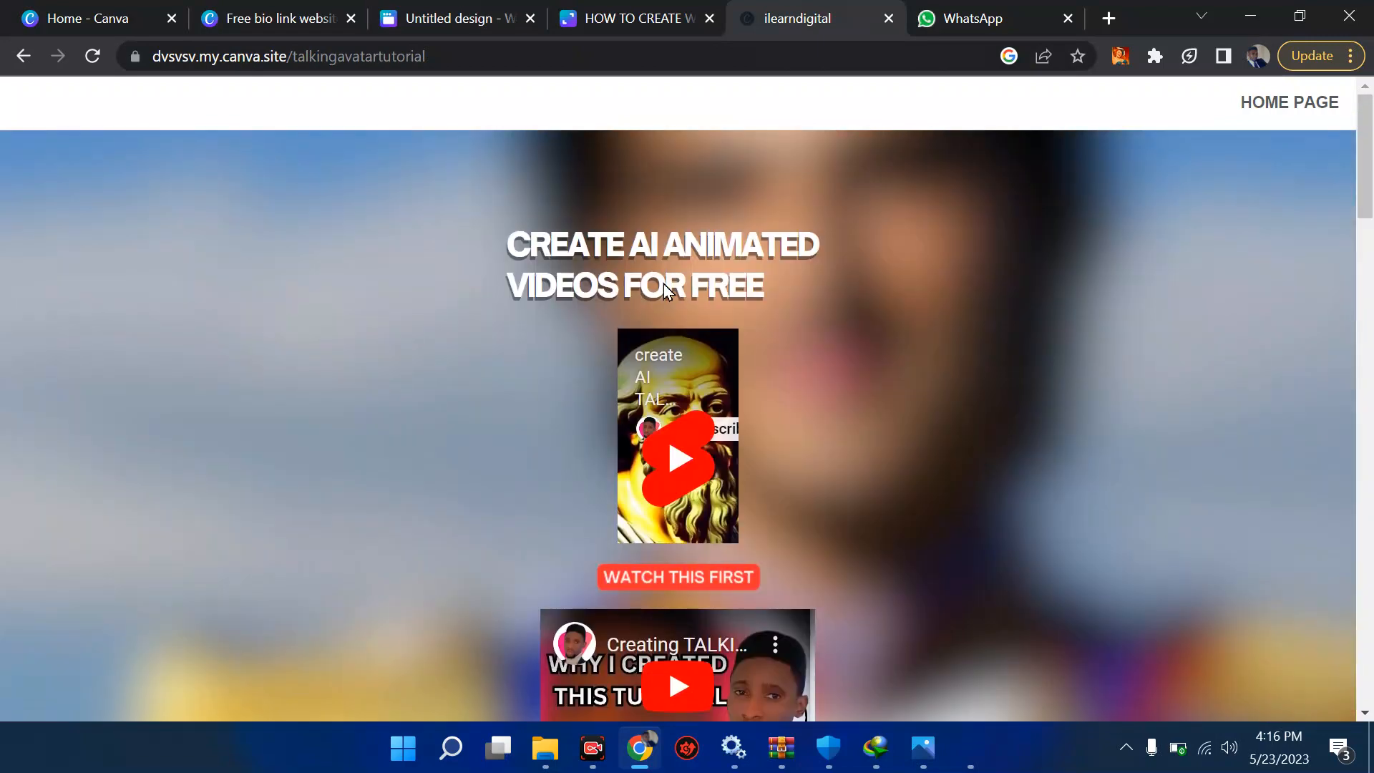
pyautogui.scroll(-20, 663, 283)
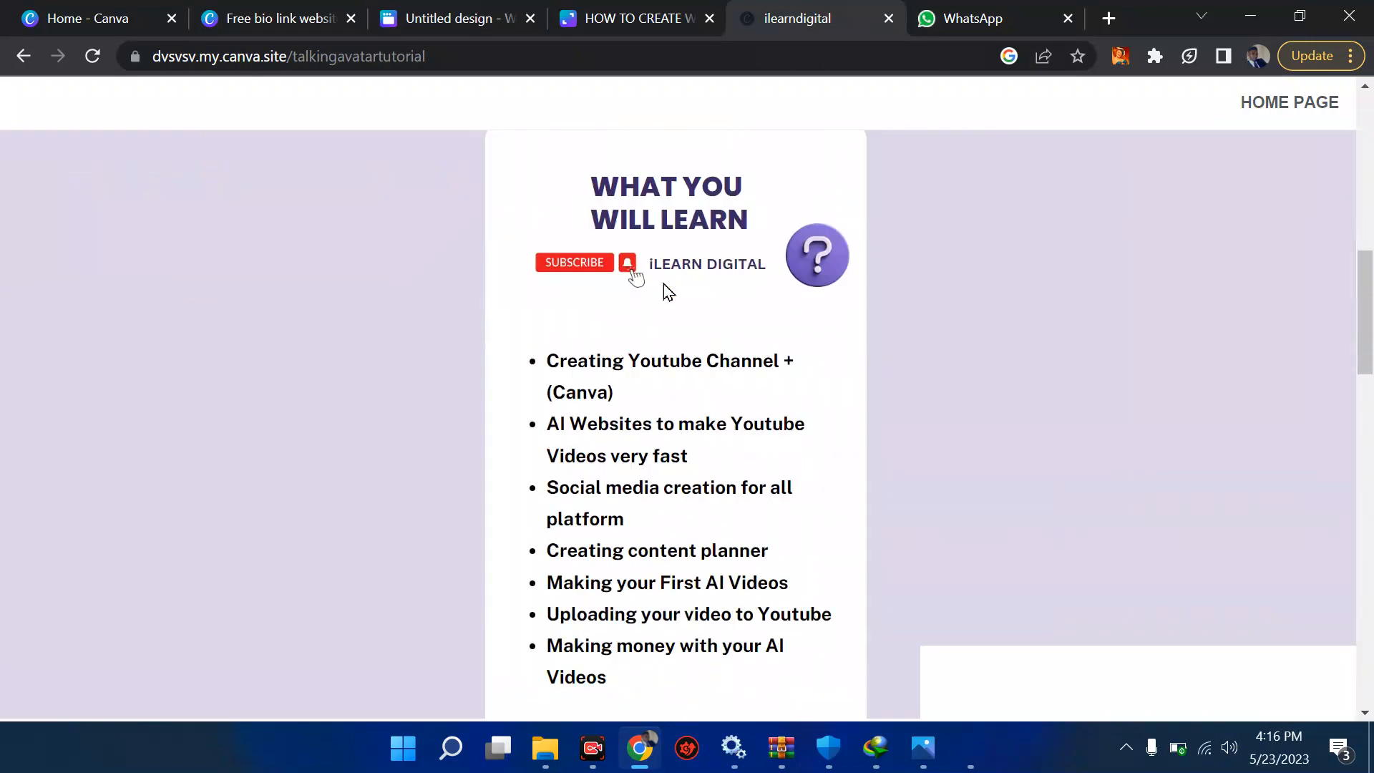
pyautogui.scroll(-4, 664, 283)
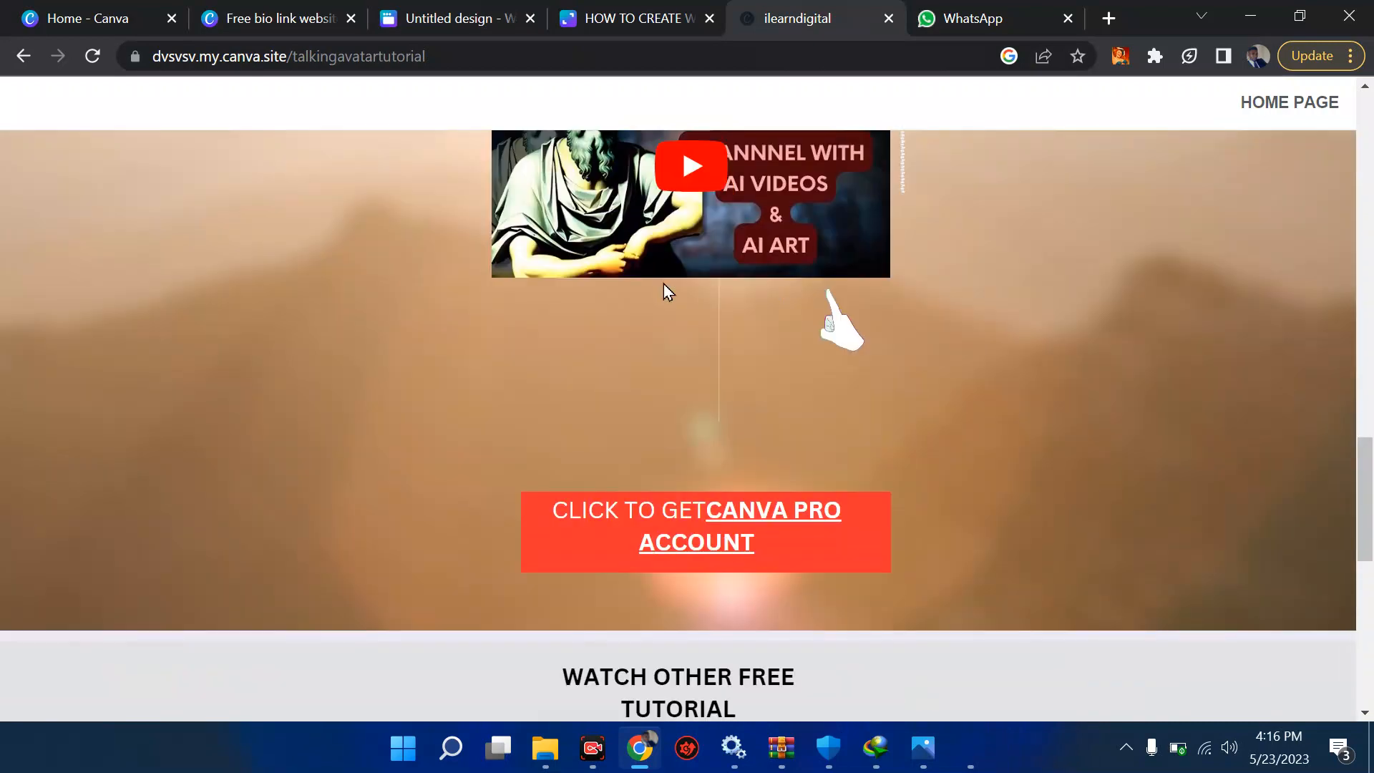
pyautogui.scroll(3, 664, 283)
pyautogui.scroll(-3, 664, 283)
pyautogui.scroll(-8, 663, 284)
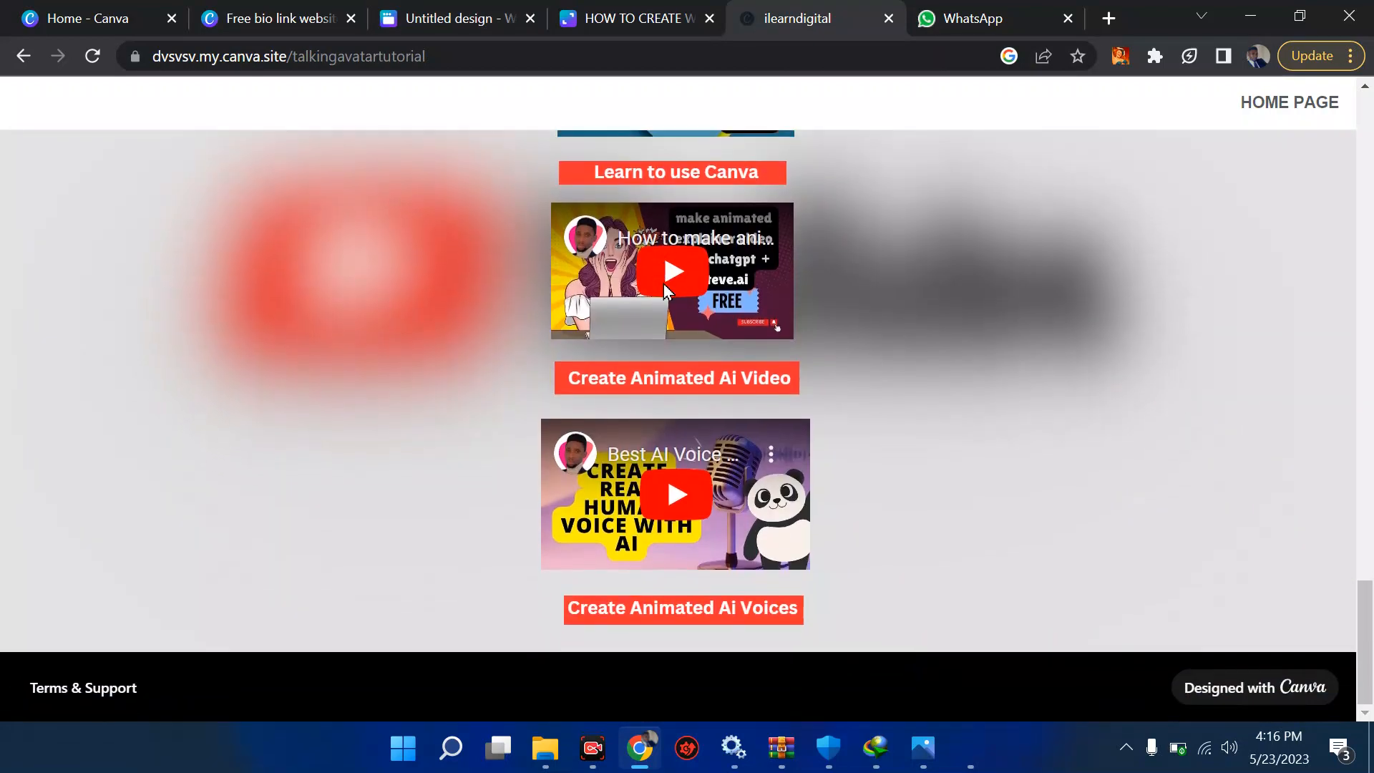
# Step: Go through the outline topics in the HOW TO CREATE WEBSITE USING CANVA design, from LOGO to PRO. AND CONS OF USING CANVA
pyautogui.click(665, 18)
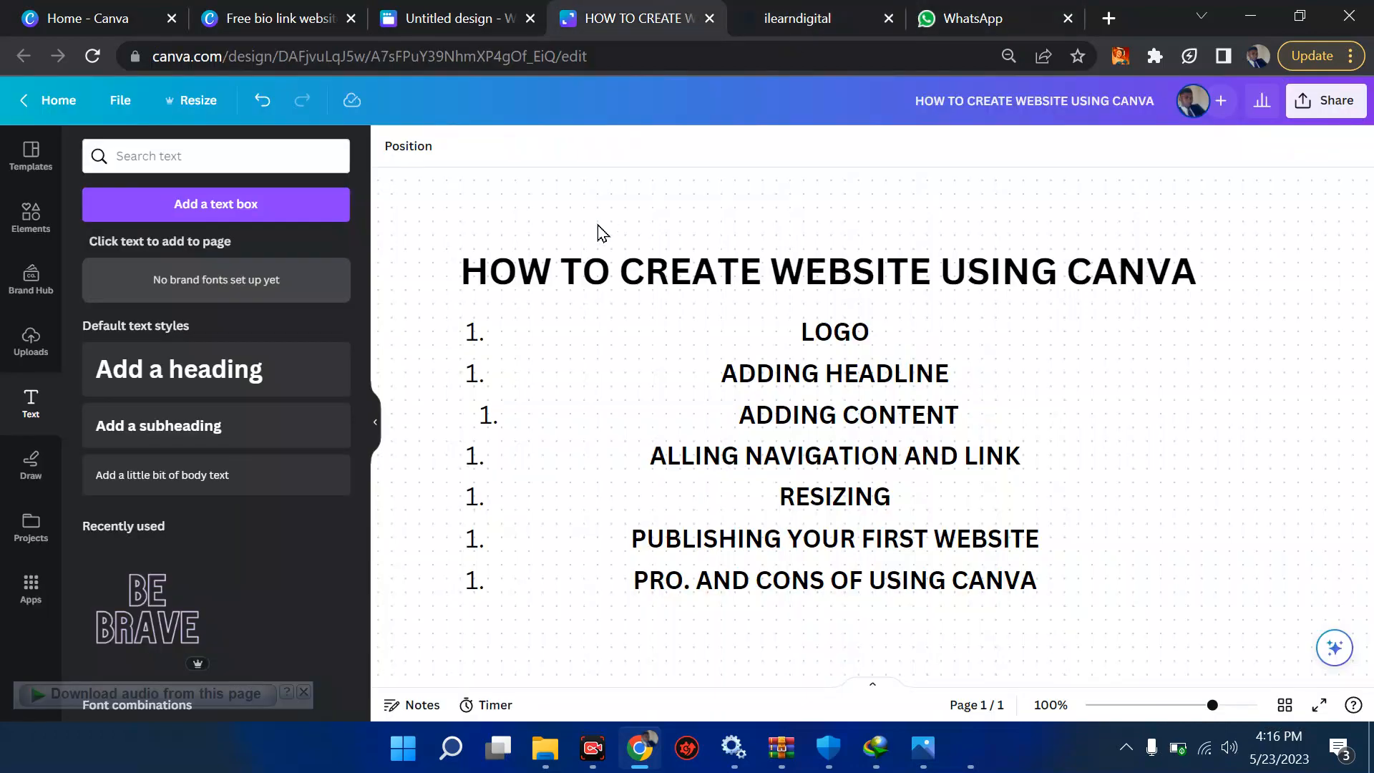
pyautogui.click(851, 333)
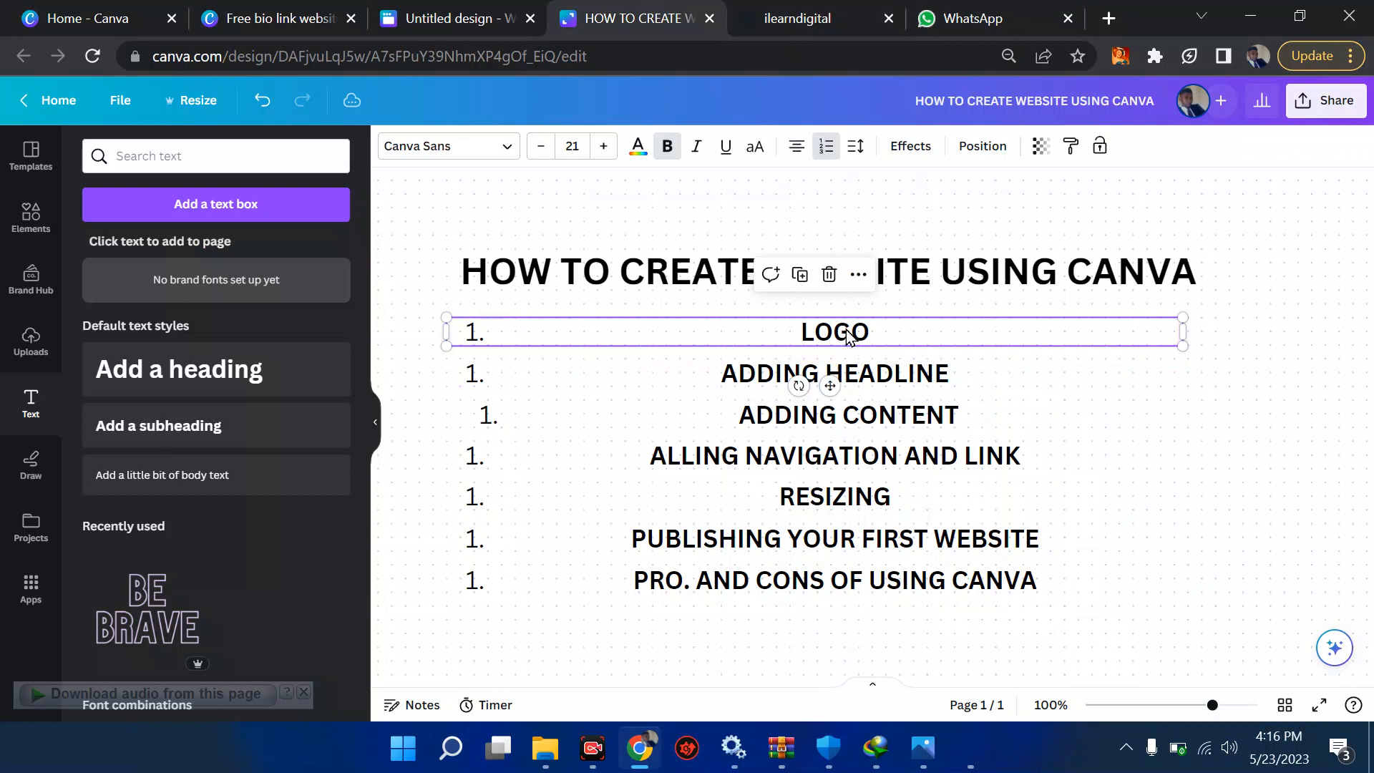
pyautogui.click(802, 365)
pyautogui.click(760, 420)
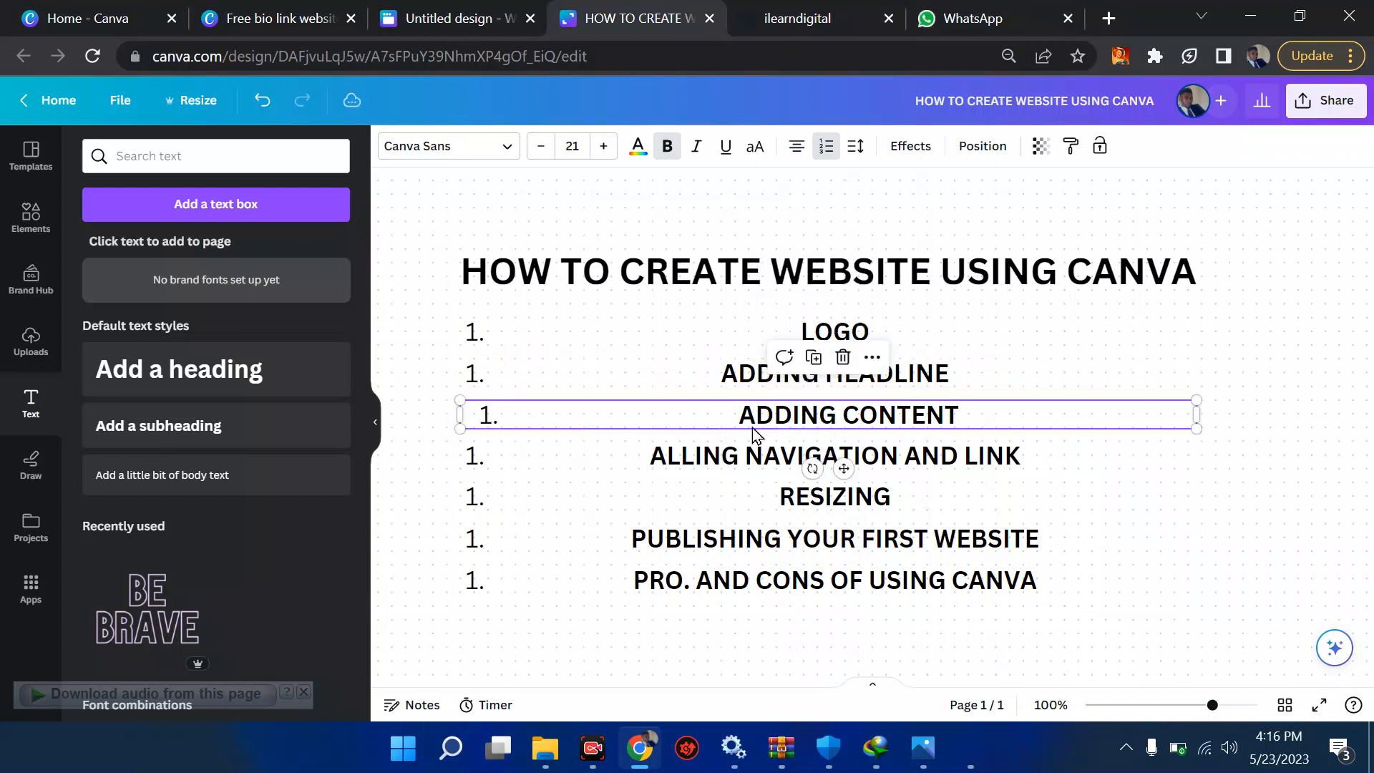
pyautogui.click(701, 461)
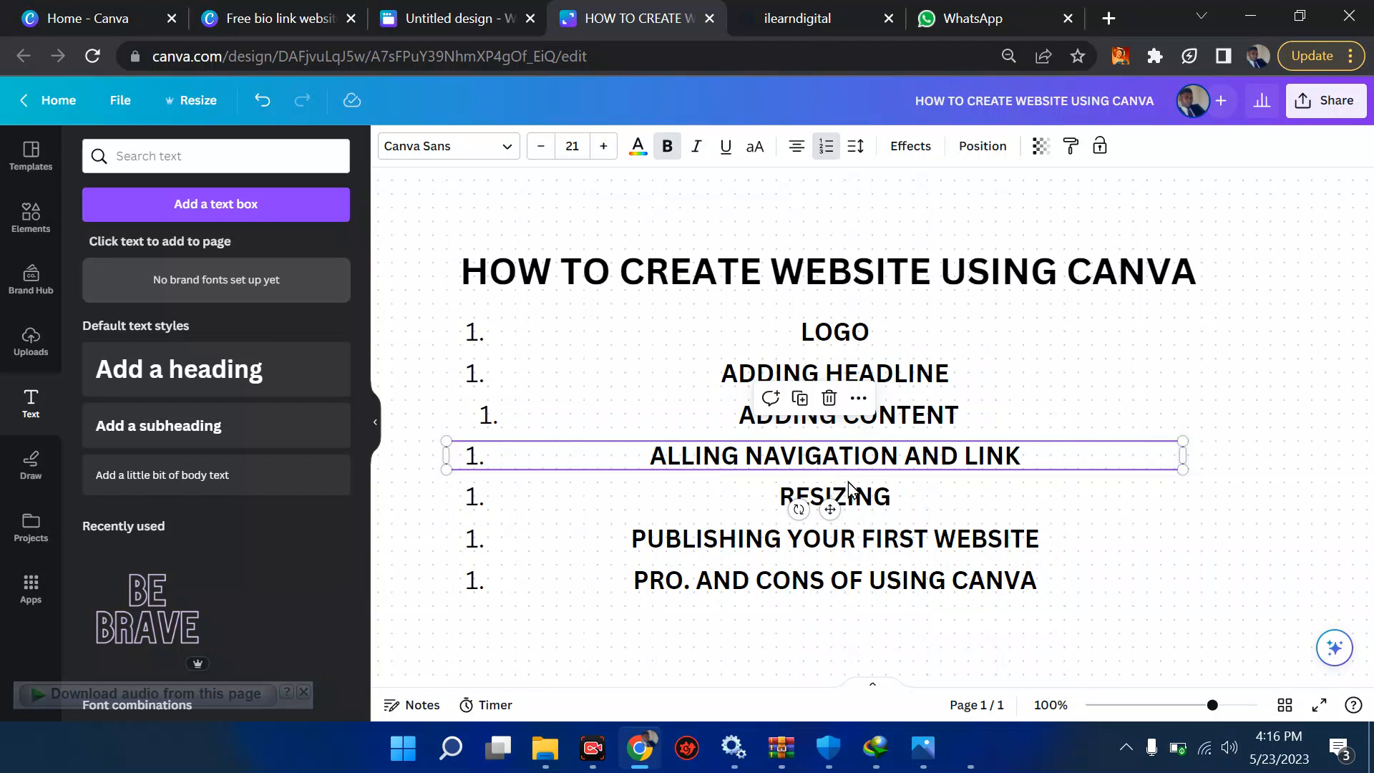
pyautogui.click(882, 498)
pyautogui.click(730, 545)
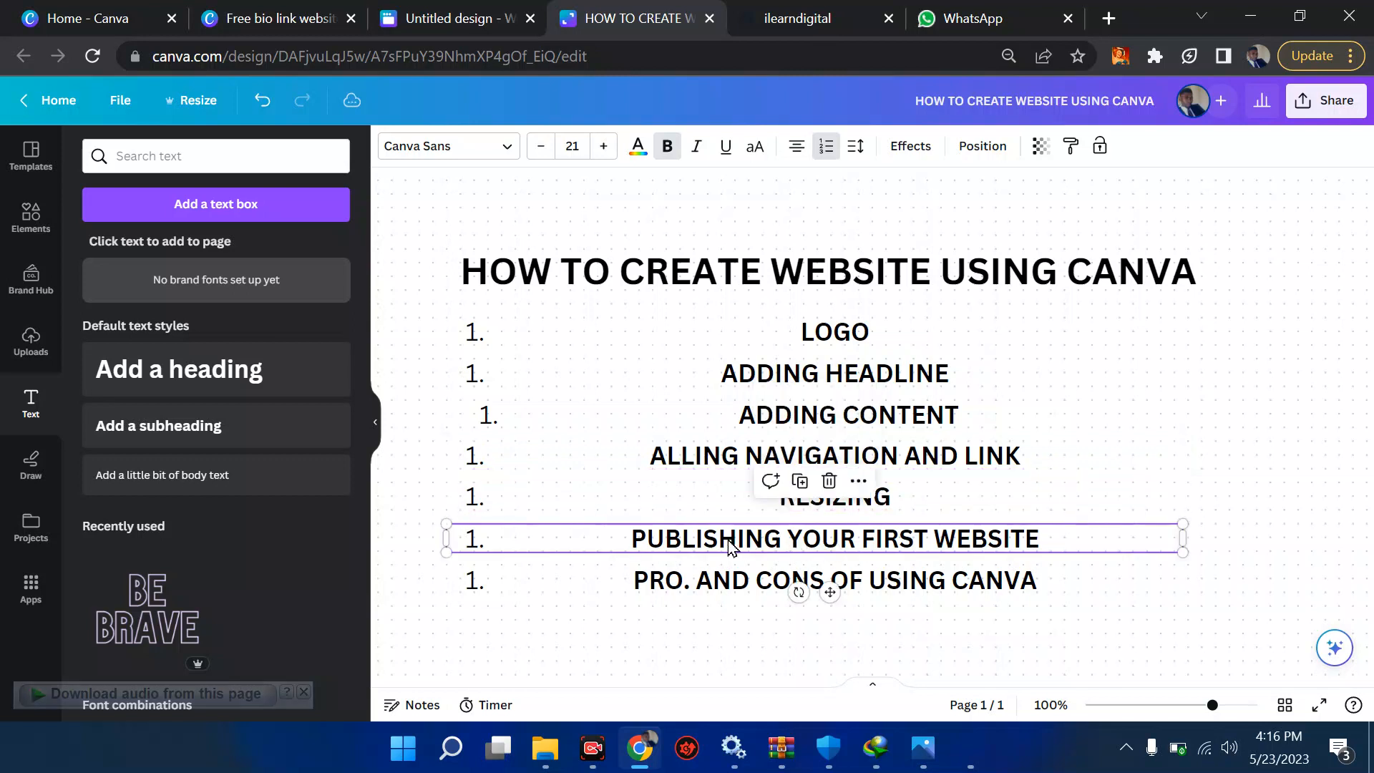
pyautogui.click(677, 583)
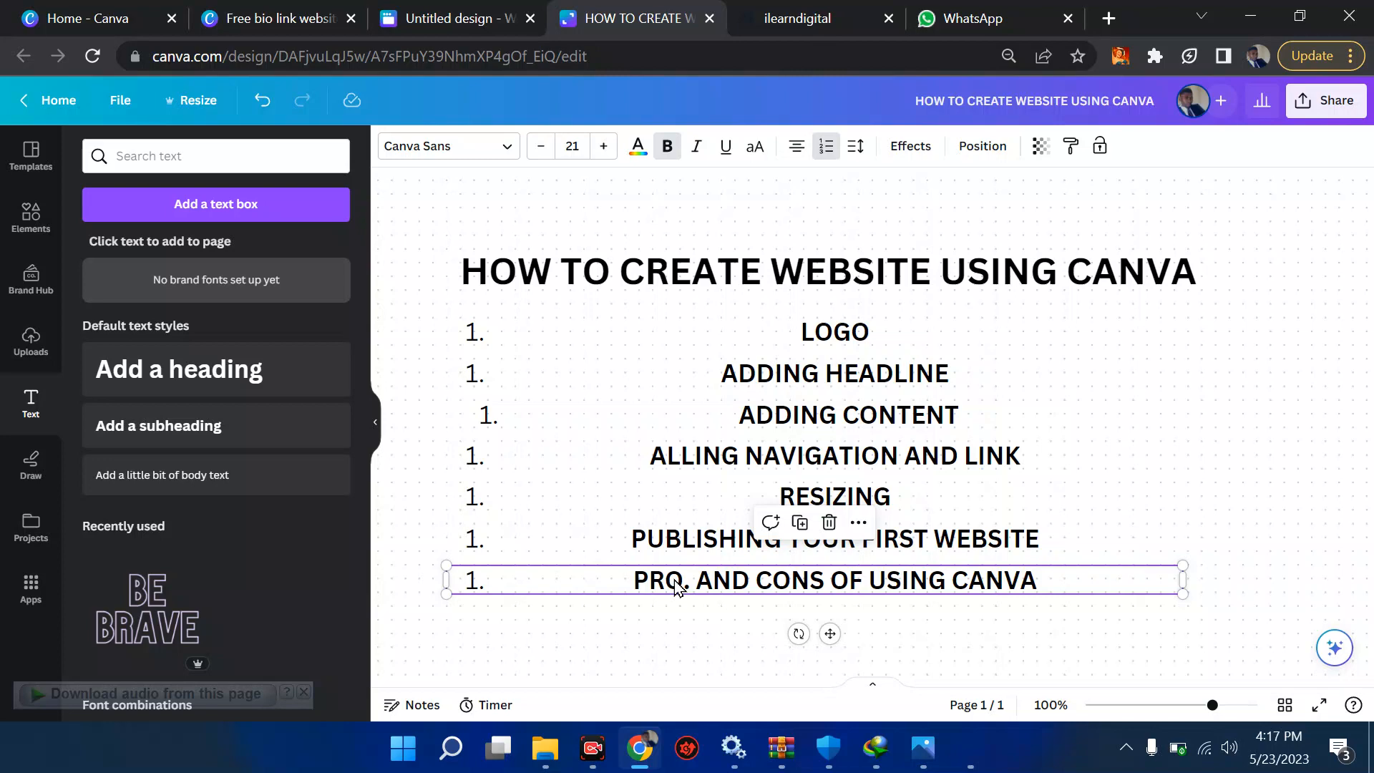
# Step: Browse the gallery of bio link website templates
pyautogui.click(319, 15)
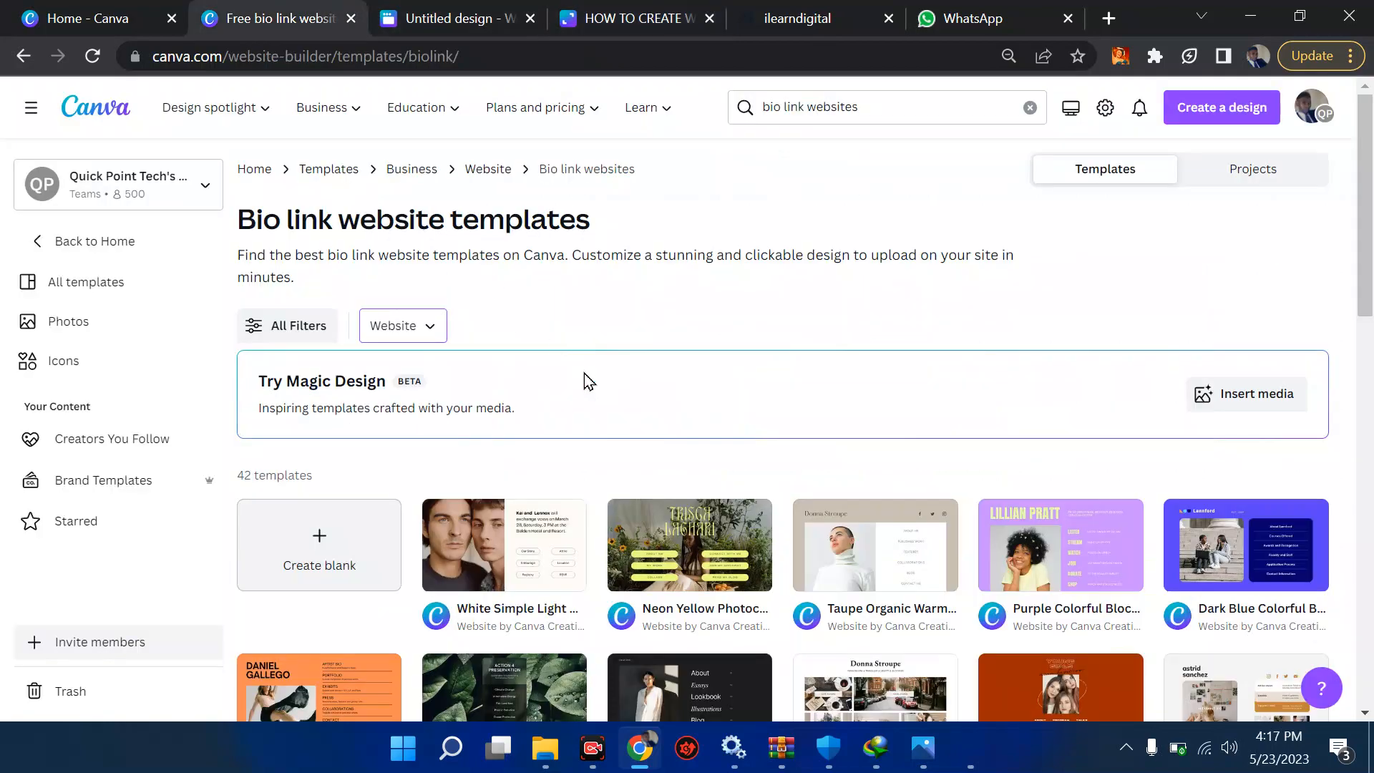
pyautogui.scroll(-3, 584, 373)
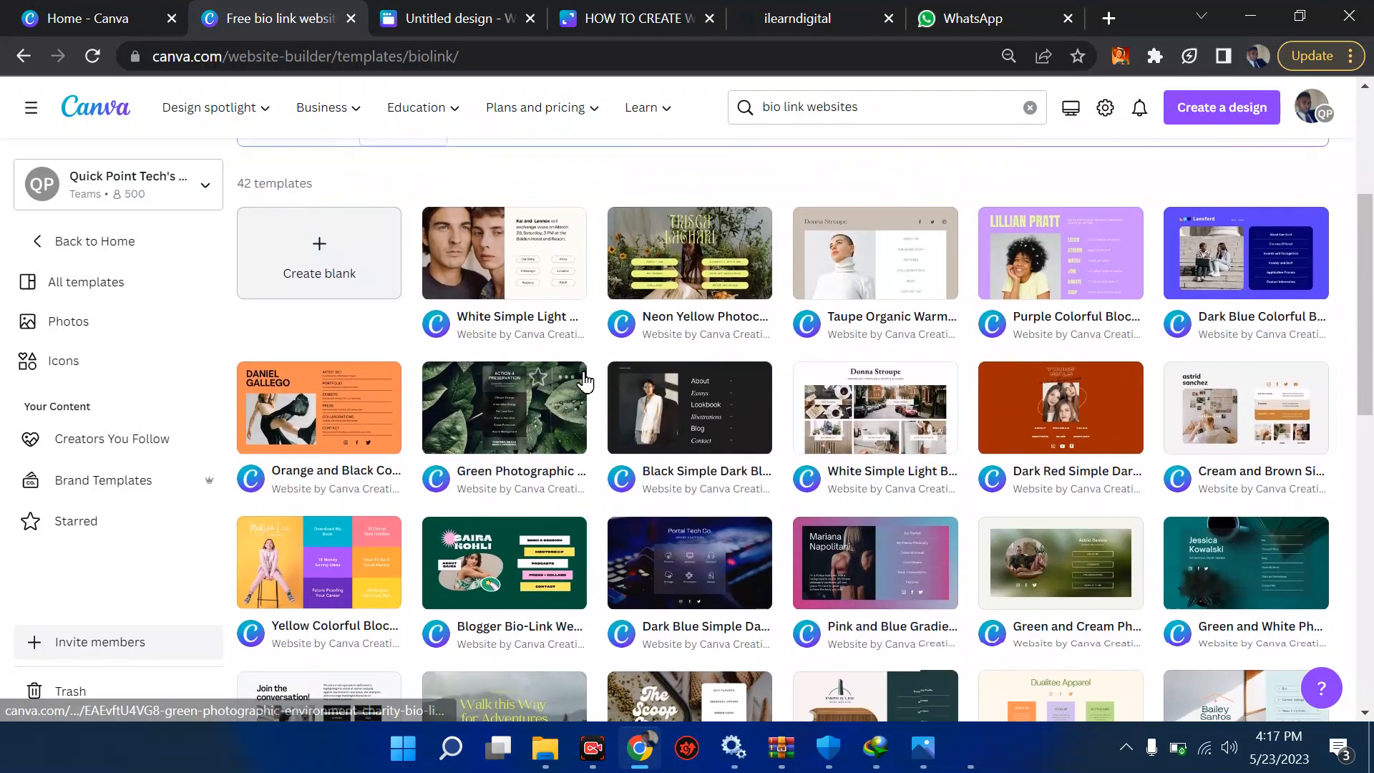
pyautogui.scroll(1, 515, 422)
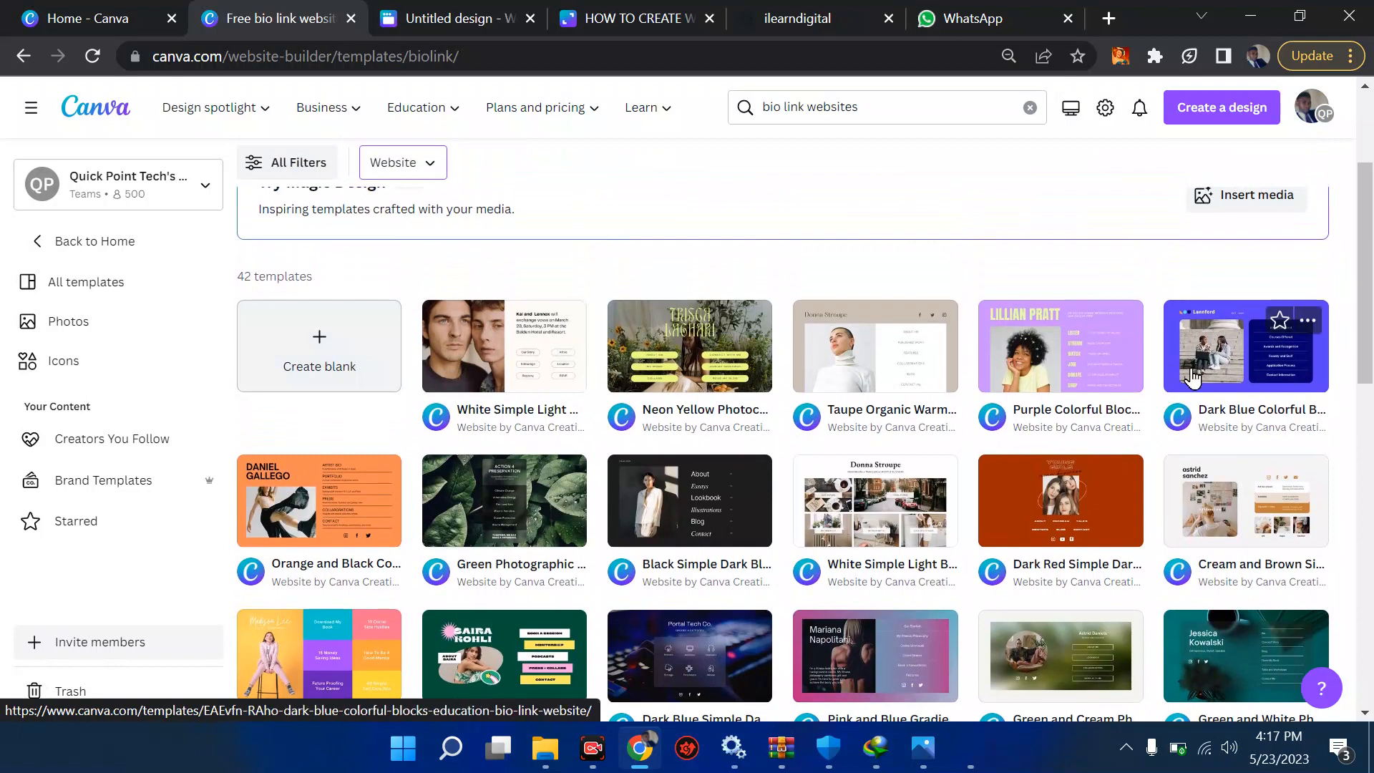
# Step: View the Design spotlight categories on the Canva home page and revisit the bio link templates and the untitled website design
pyautogui.click(100, 12)
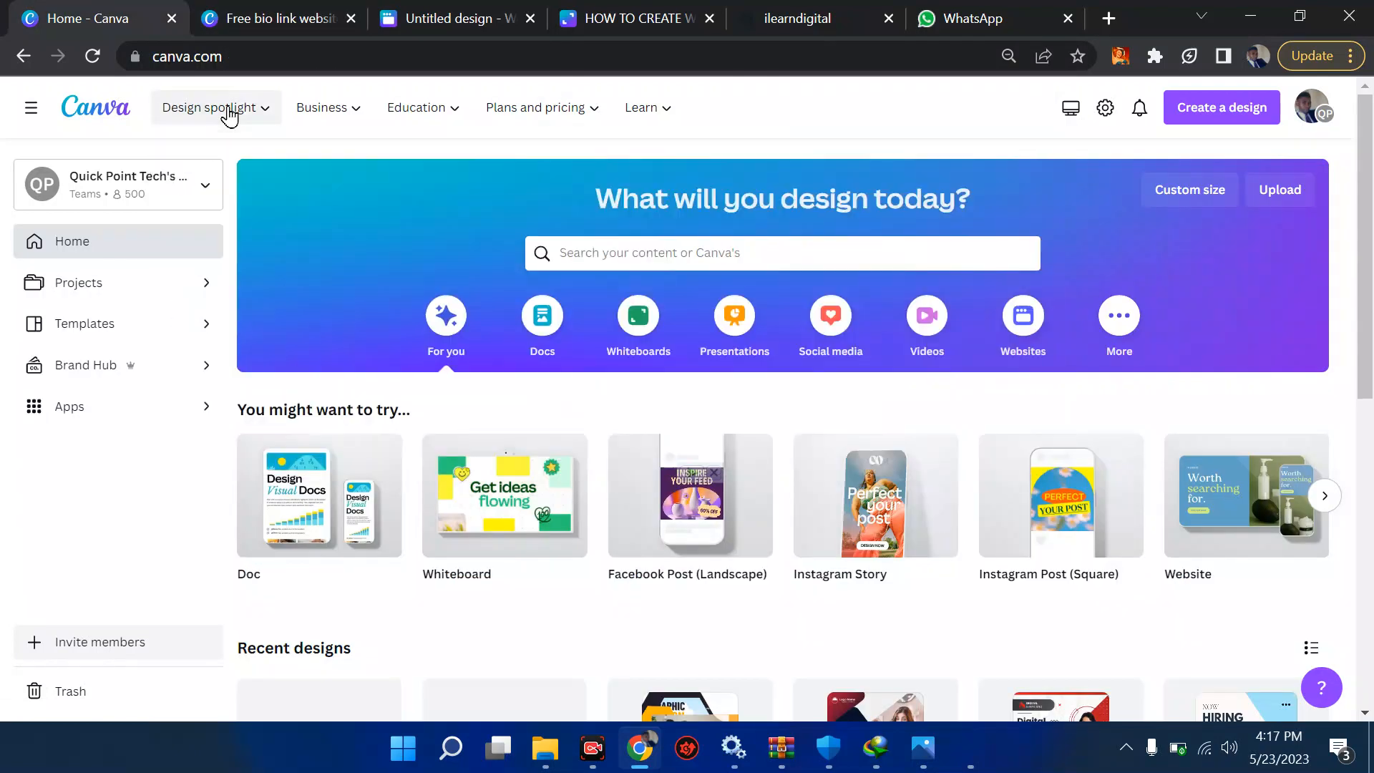
pyautogui.click(271, 115)
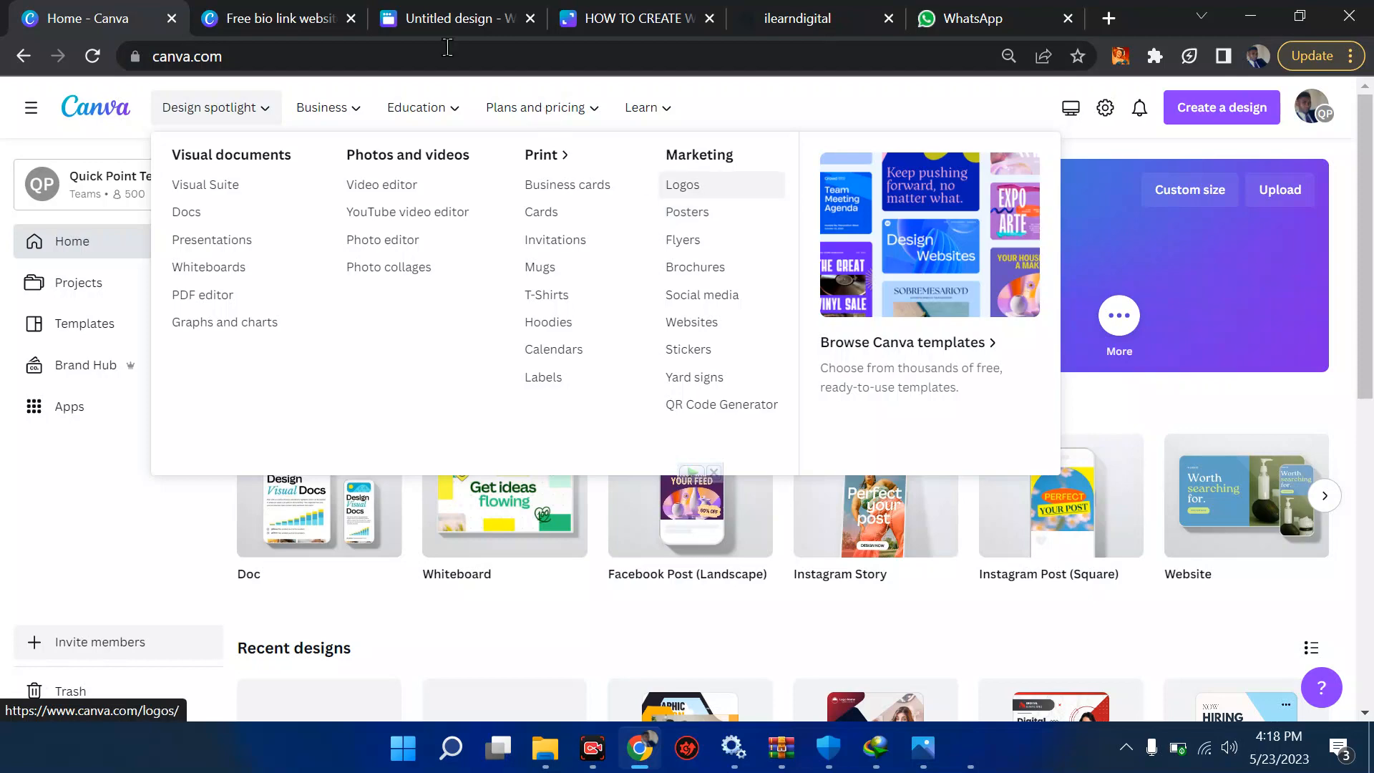
pyautogui.click(272, 10)
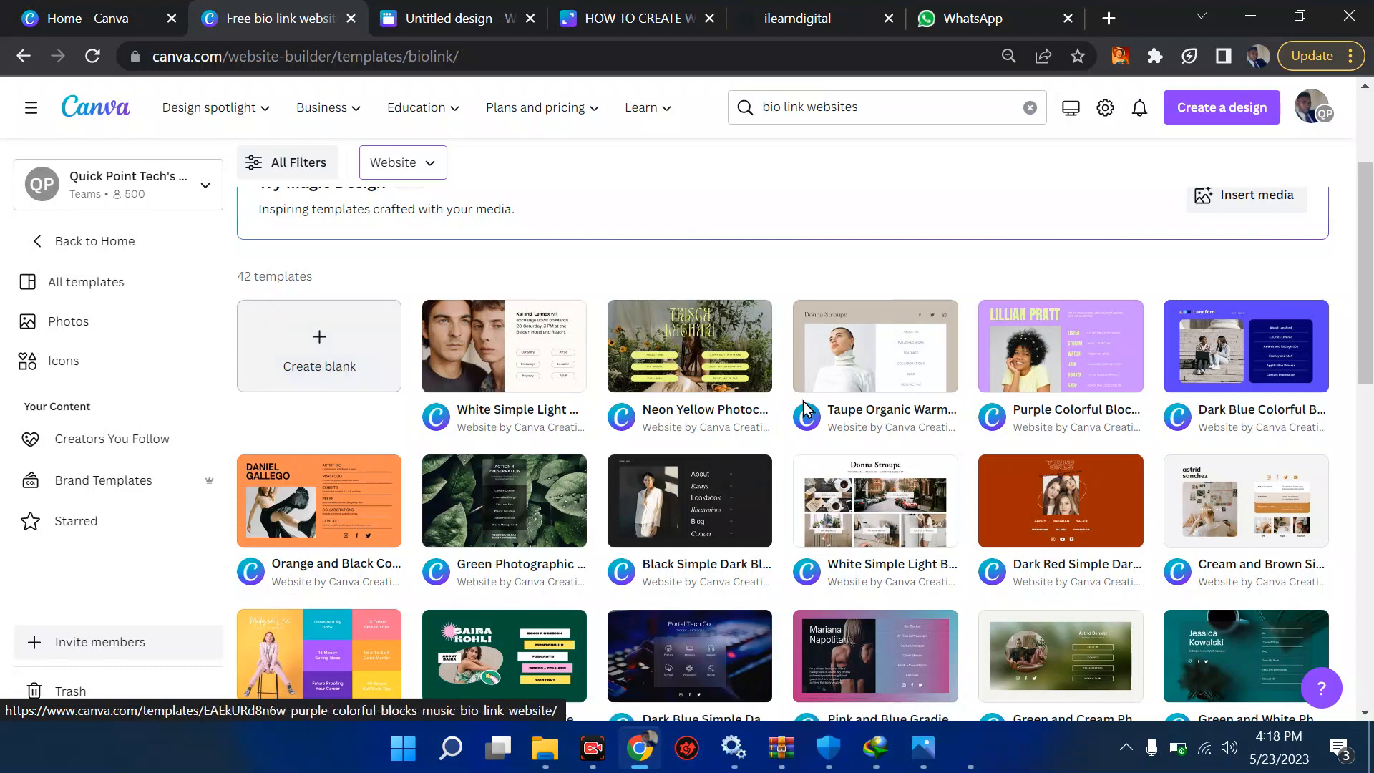
pyautogui.click(447, 18)
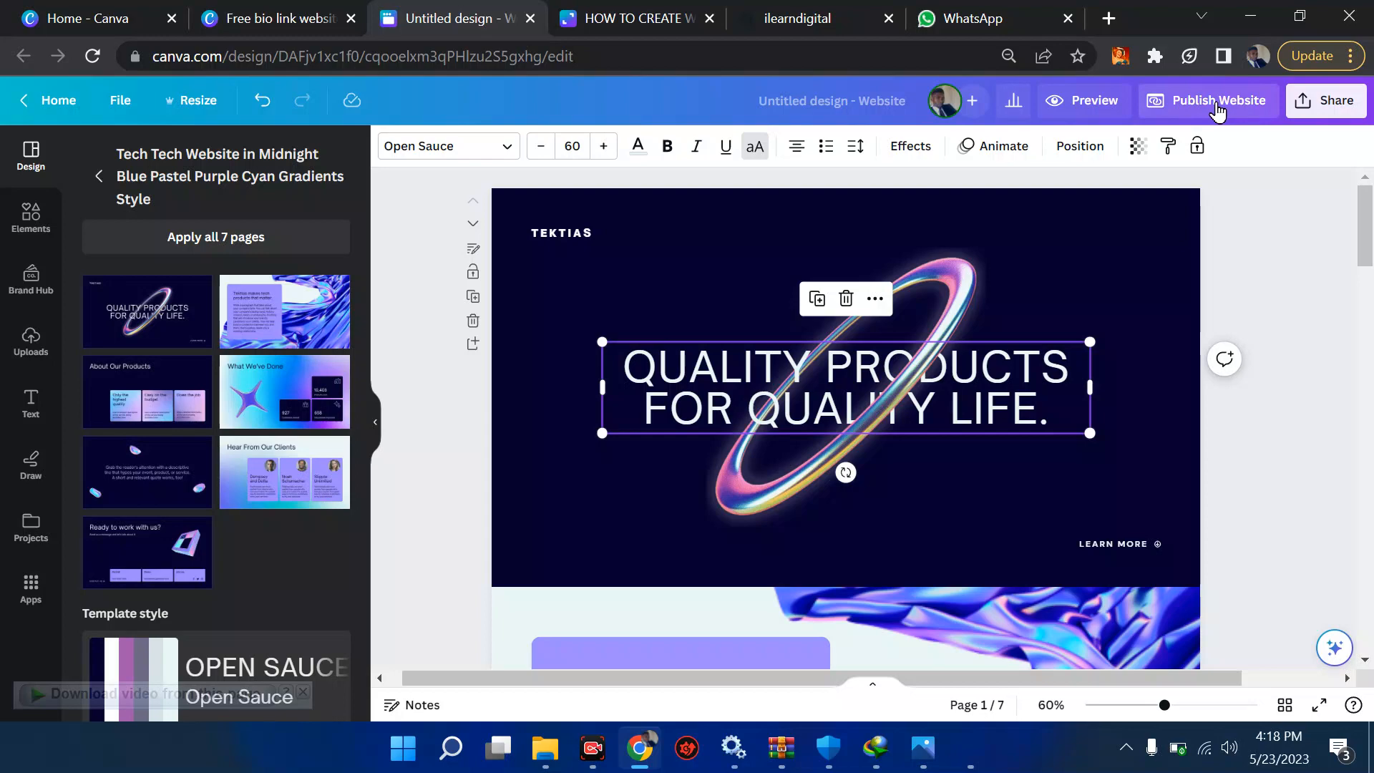
# Step: Search Canva's templates for "website" from the home page
pyautogui.click(118, 18)
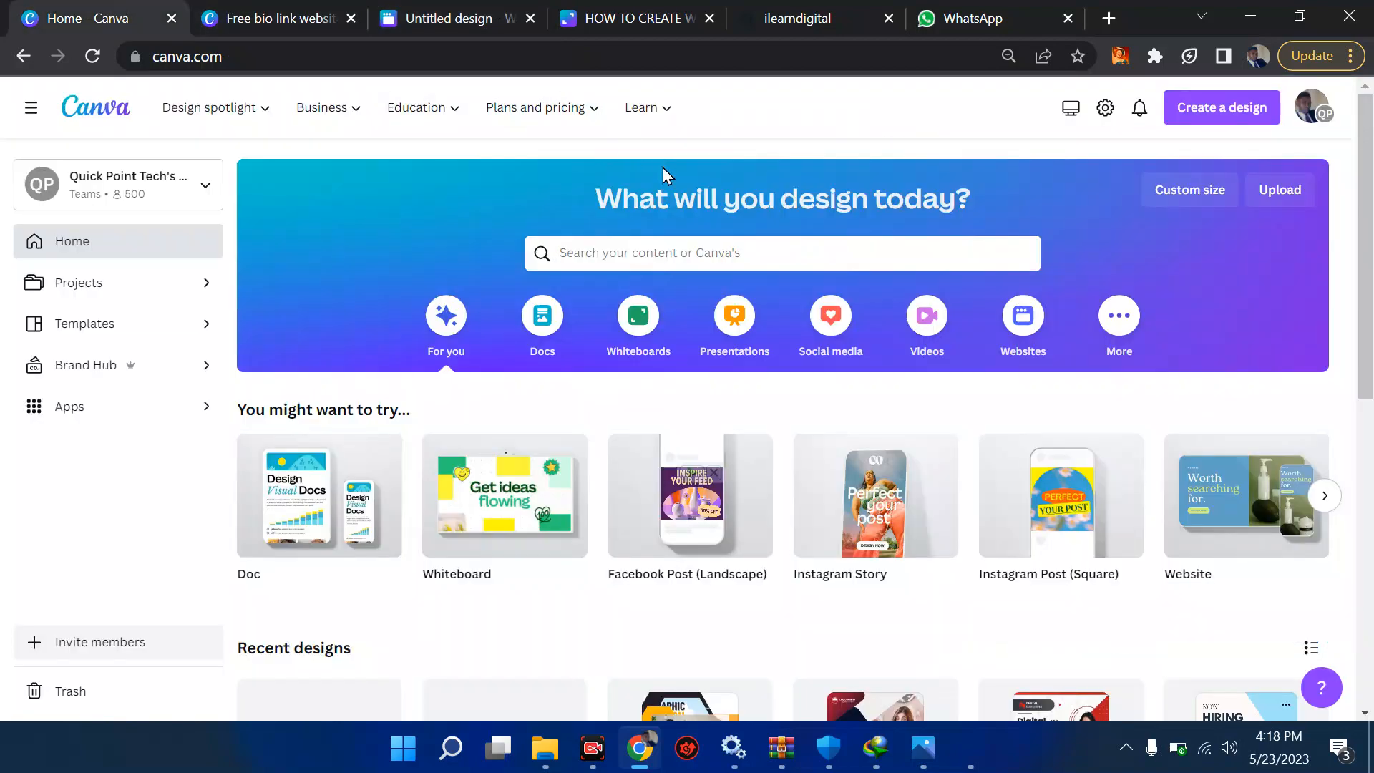
pyautogui.click(627, 244)
pyautogui.write('w')
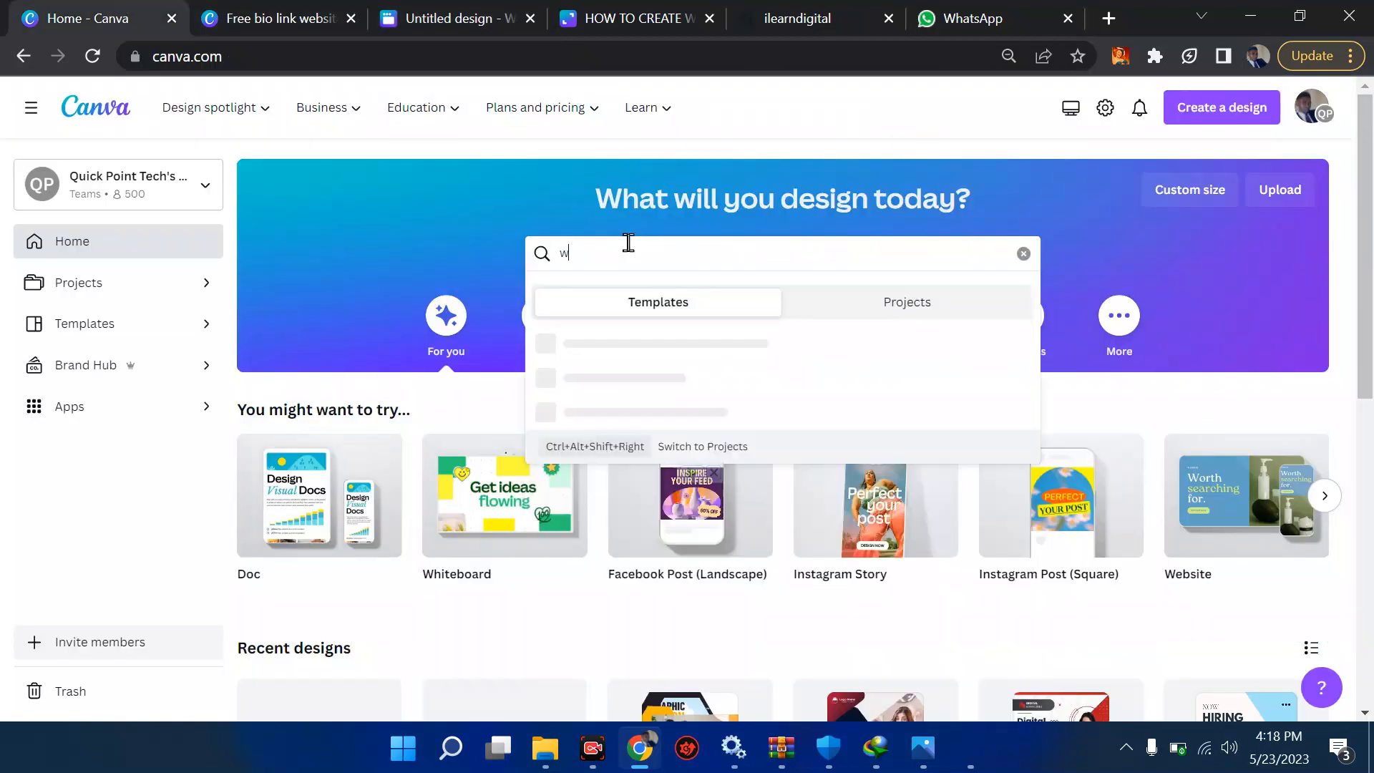
pyautogui.write('ebsite')
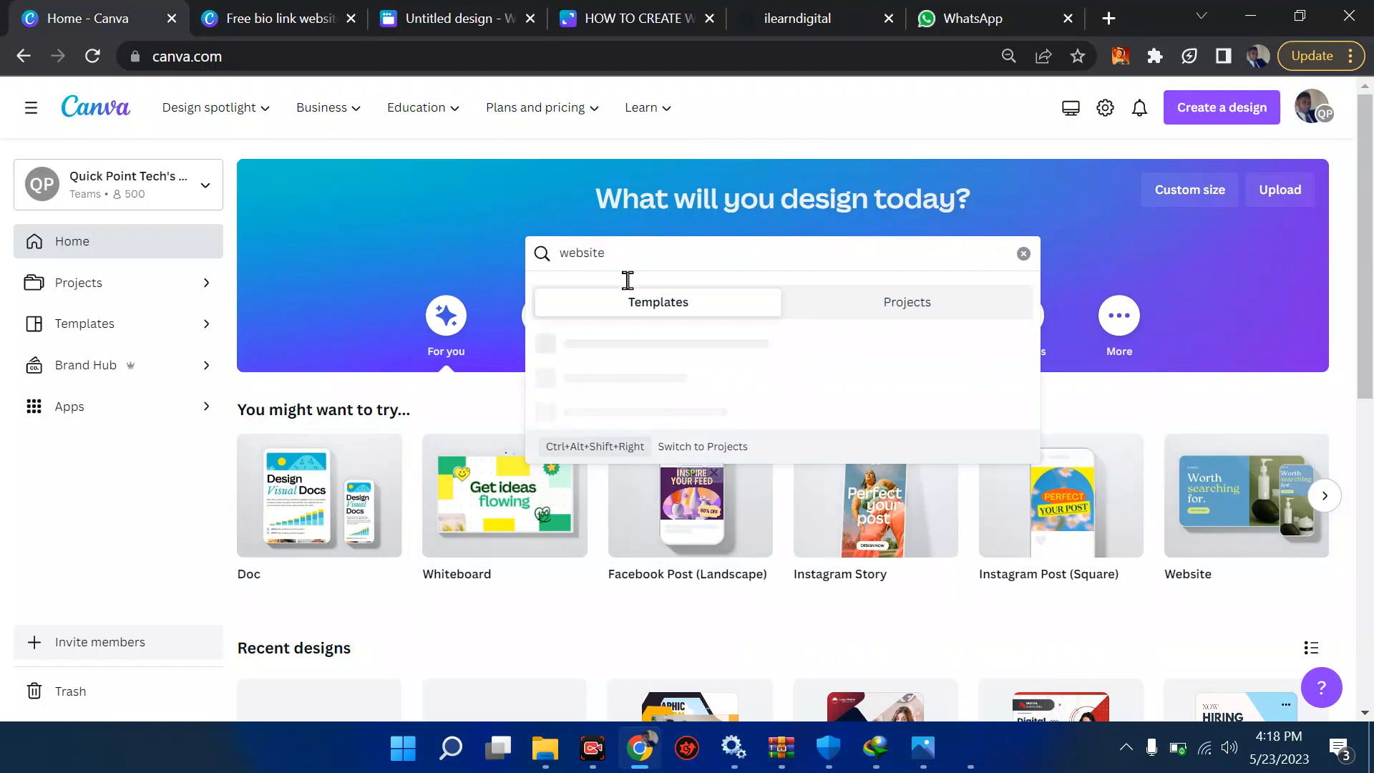
pyautogui.click(830, 303)
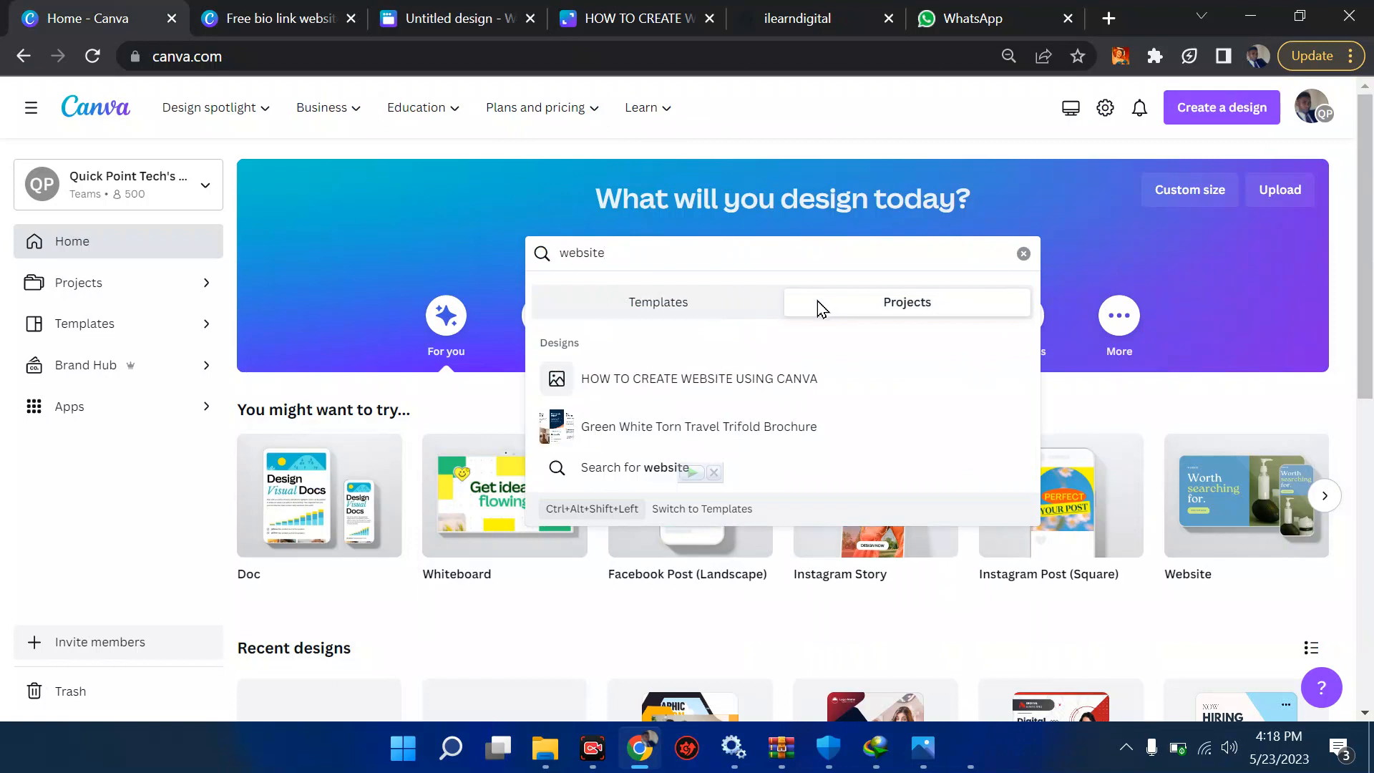
pyautogui.click(695, 307)
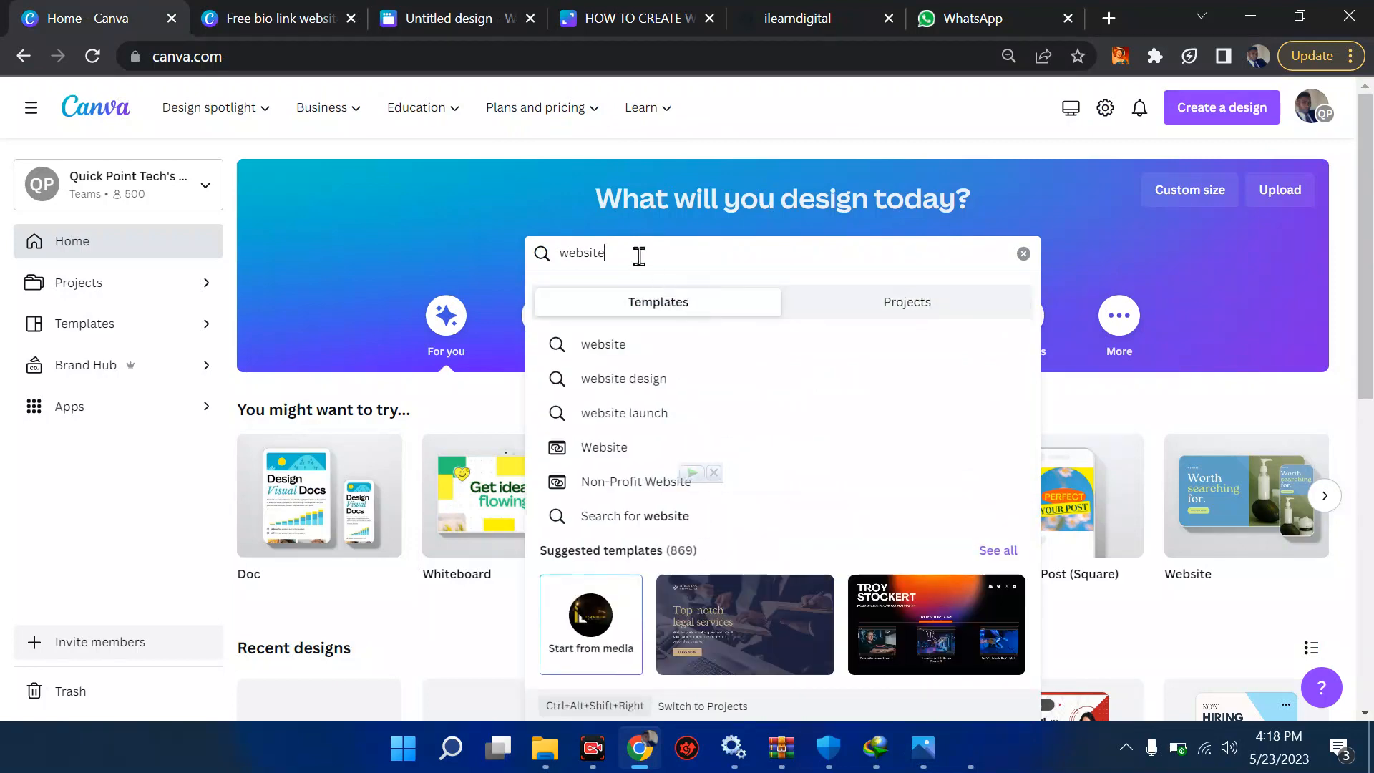
pyautogui.press('Return')
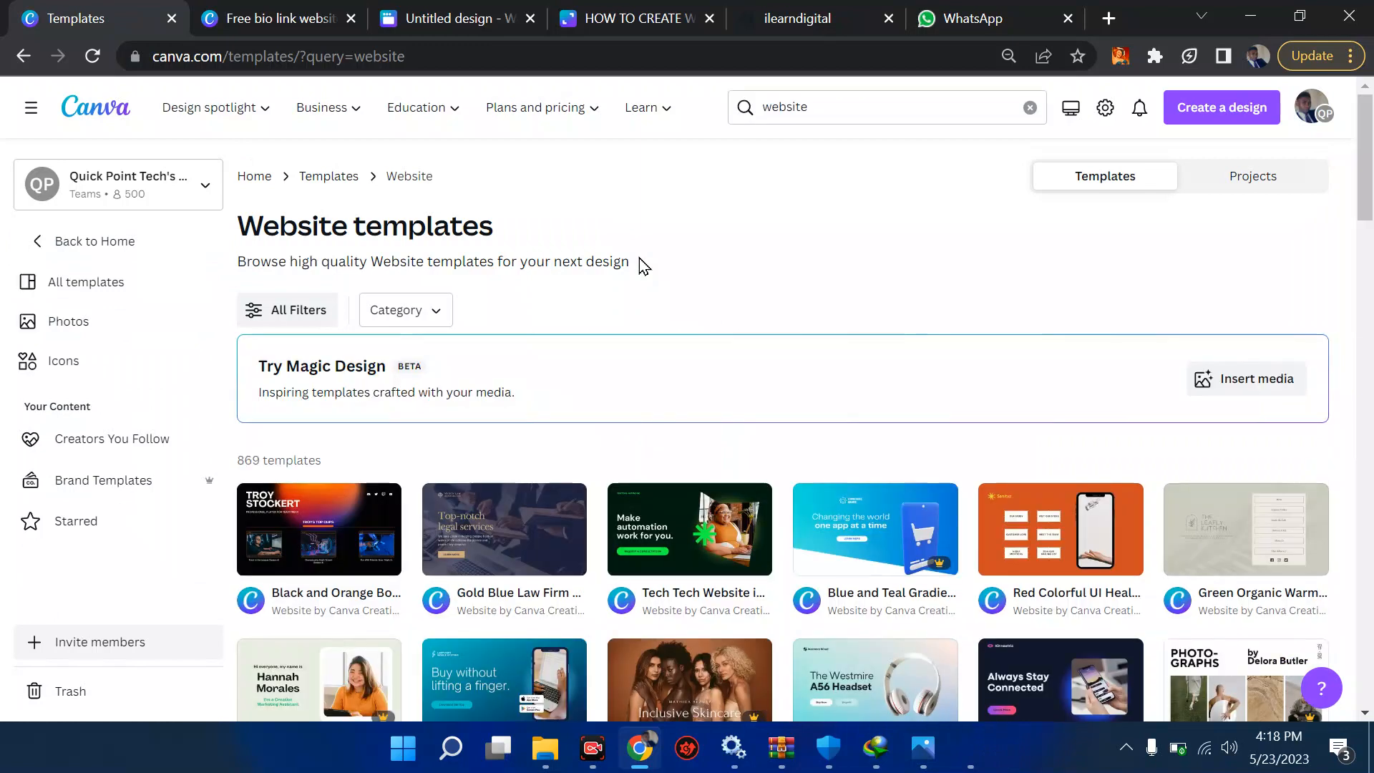
# Step: Browse the website templates and open the preview of Music Business Website in White Grey Black Modern Luxe Style
pyautogui.scroll(-3, 642, 266)
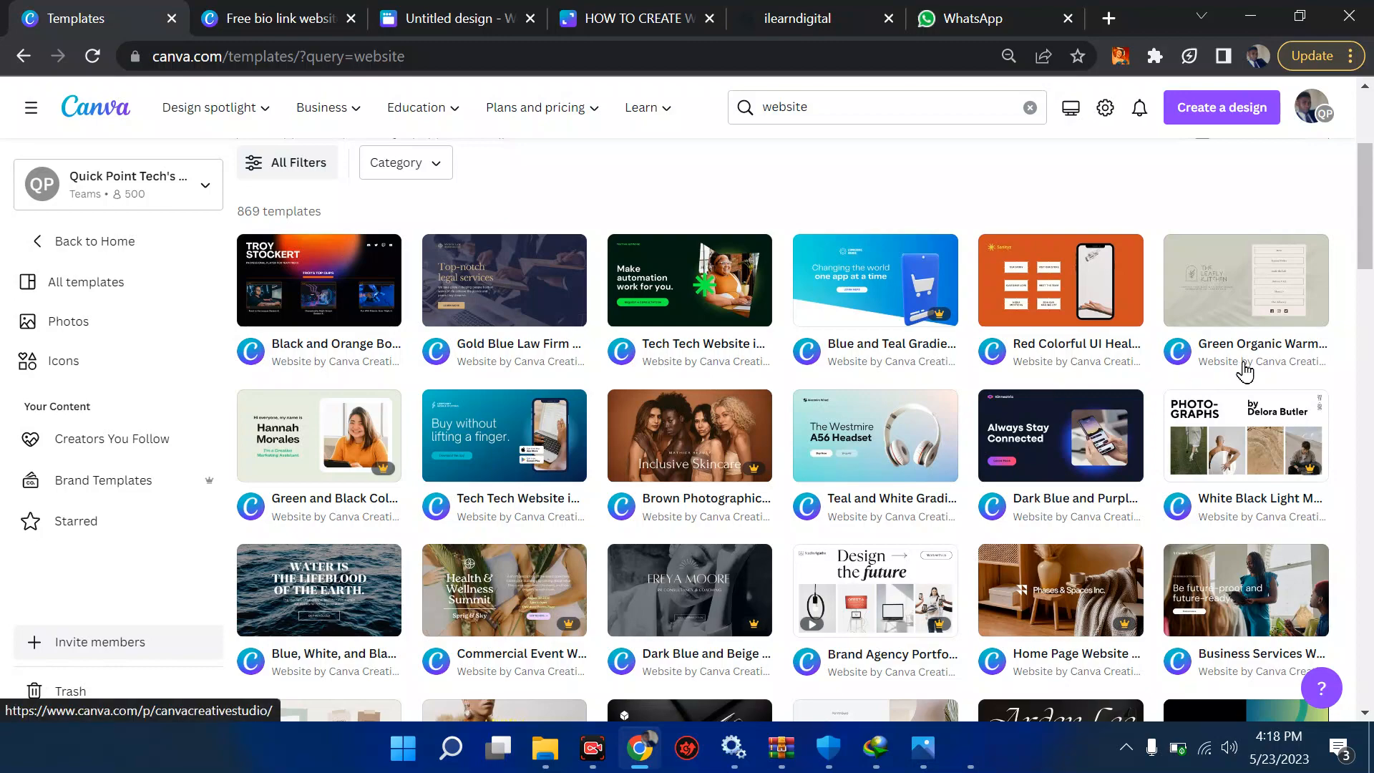
pyautogui.scroll(-4, 1038, 397)
pyautogui.scroll(-4, 1037, 398)
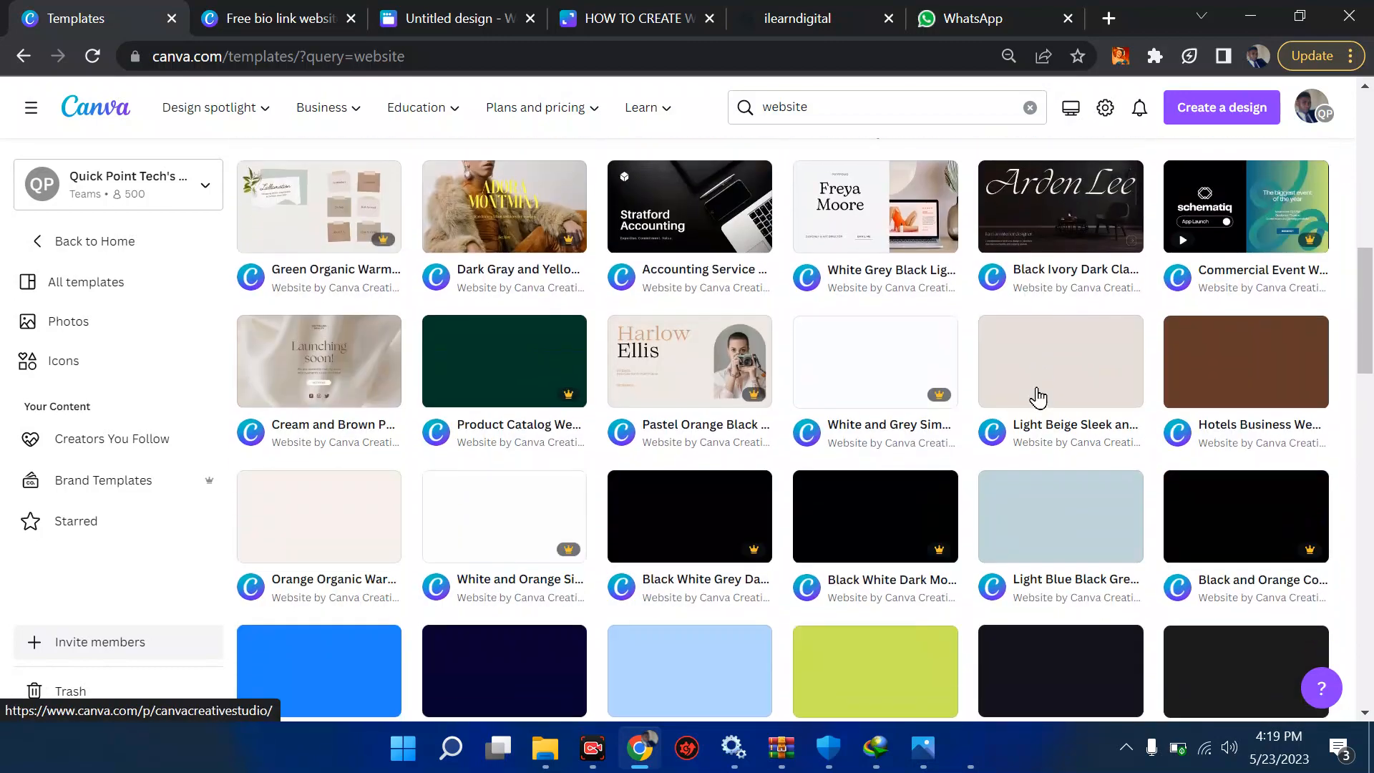
pyautogui.scroll(-10, 698, 447)
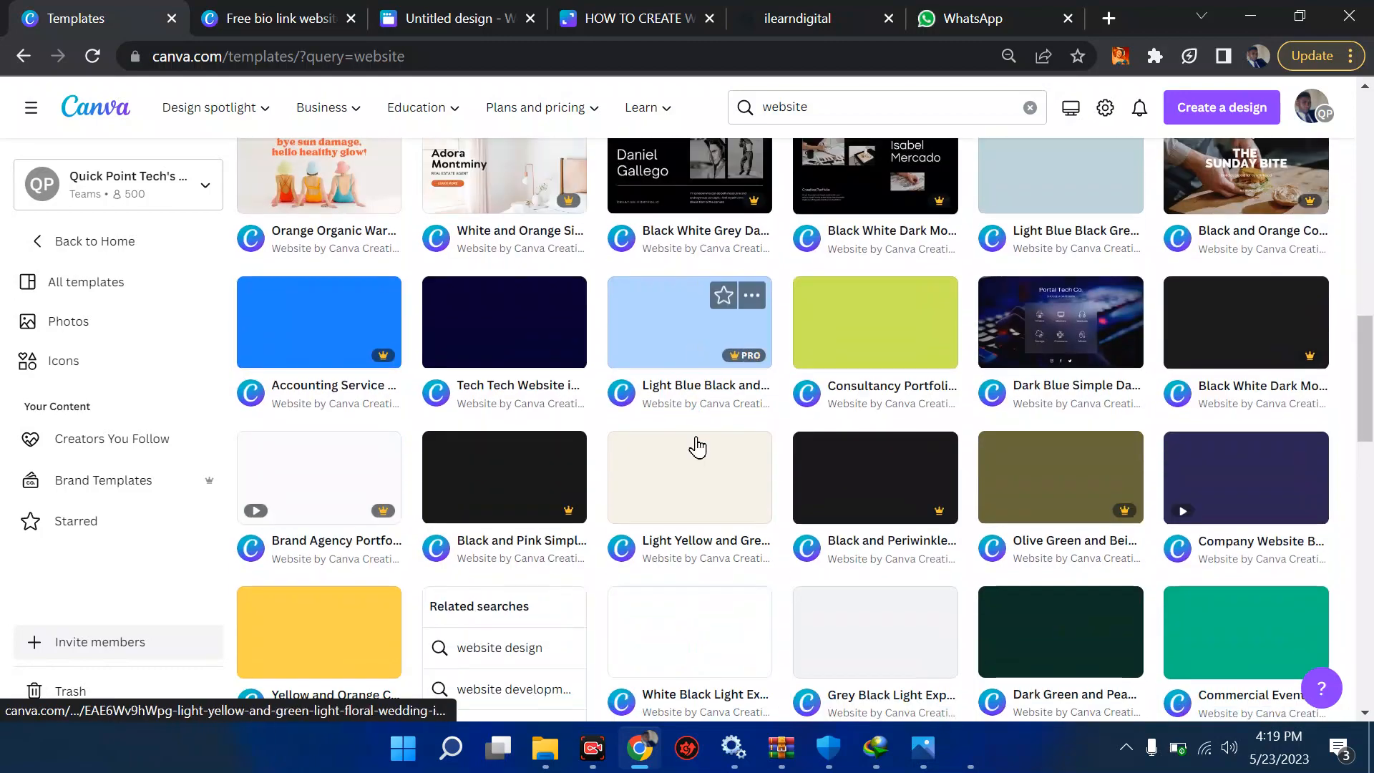
pyautogui.scroll(-3, 698, 447)
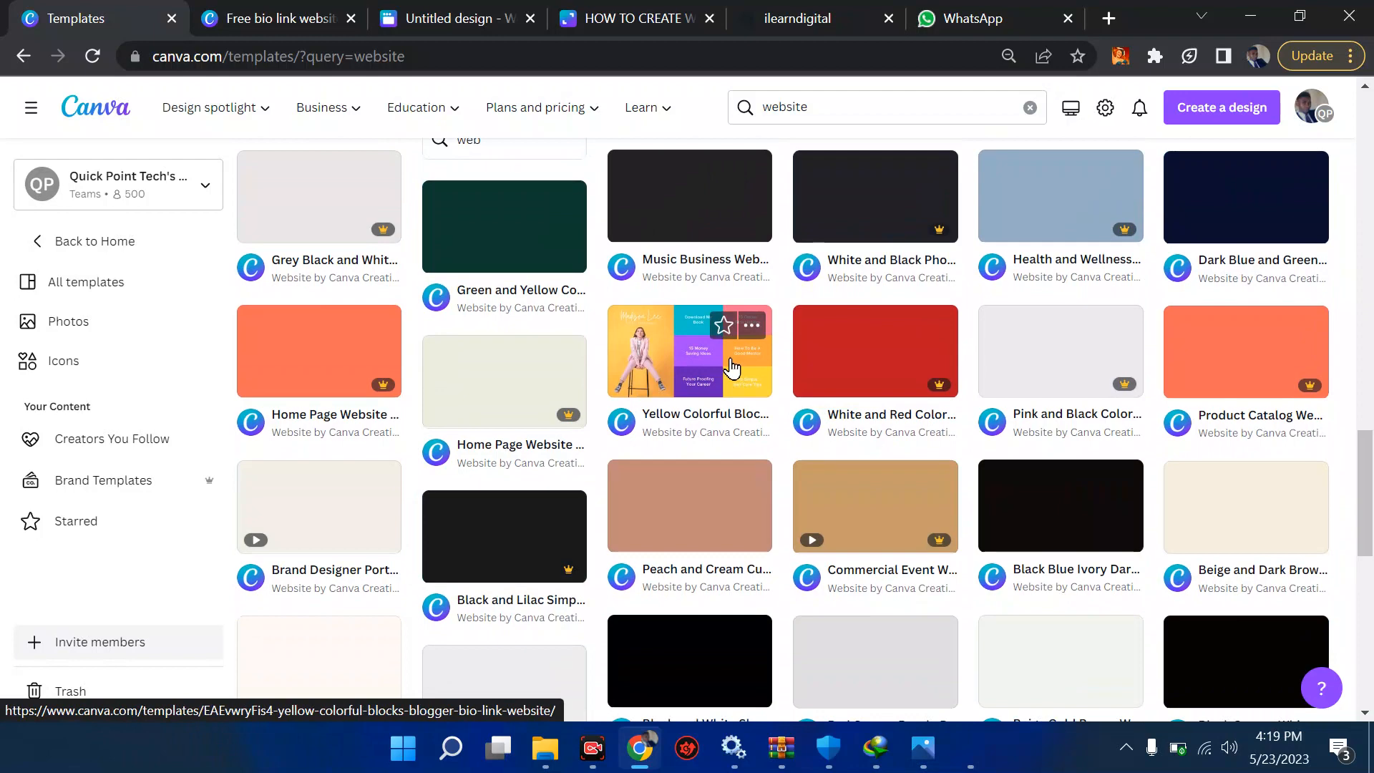
pyautogui.scroll(1, 731, 368)
pyautogui.scroll(1, 723, 362)
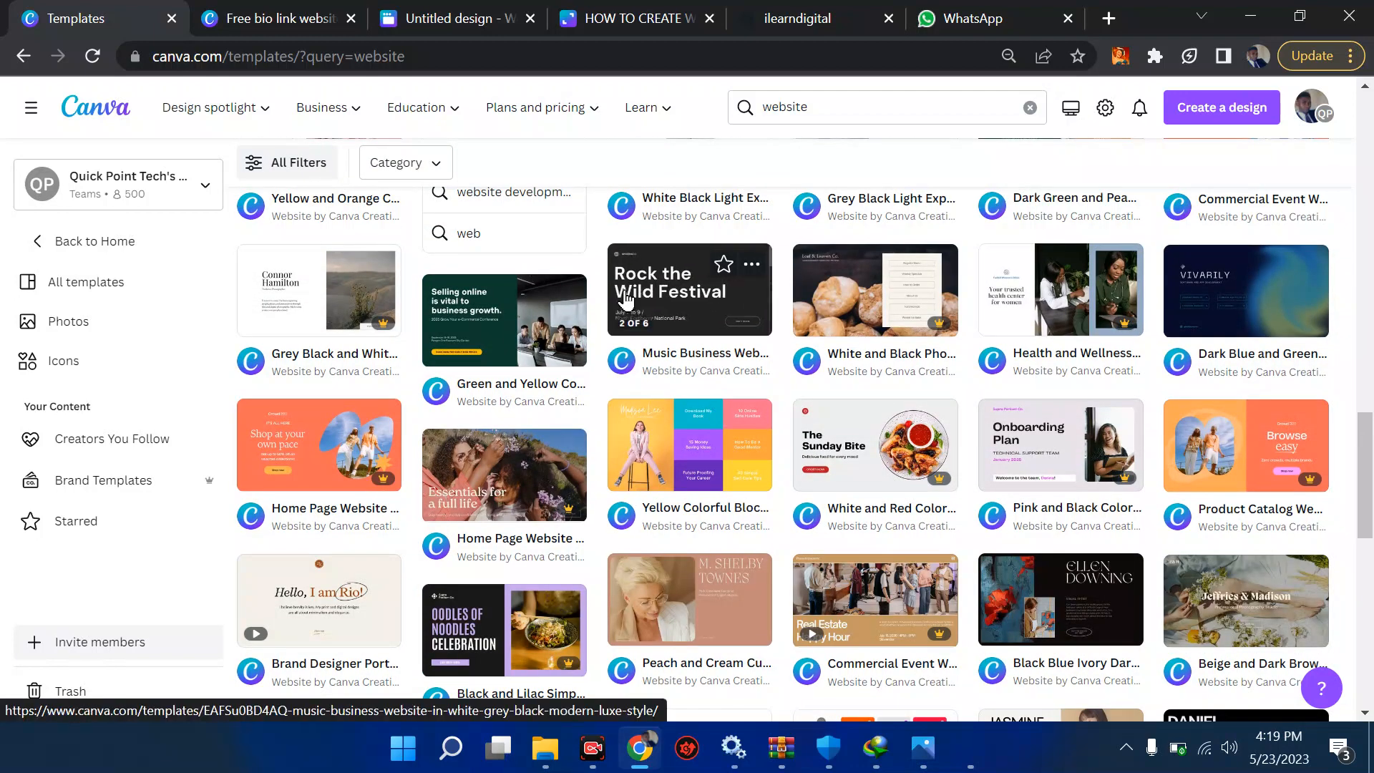
pyautogui.click(655, 294)
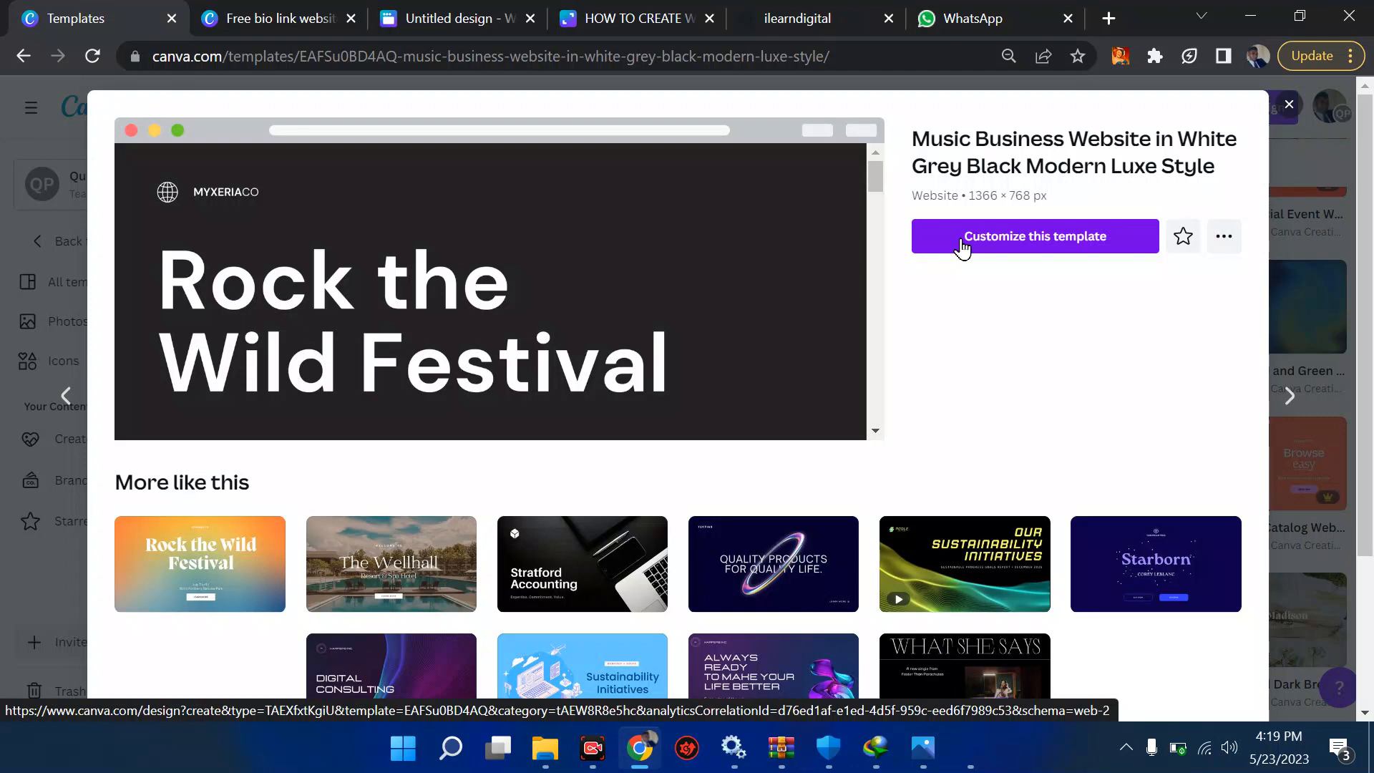
# Step: Review more of the bio link website templates and return to the untitled website design
pyautogui.click(273, 14)
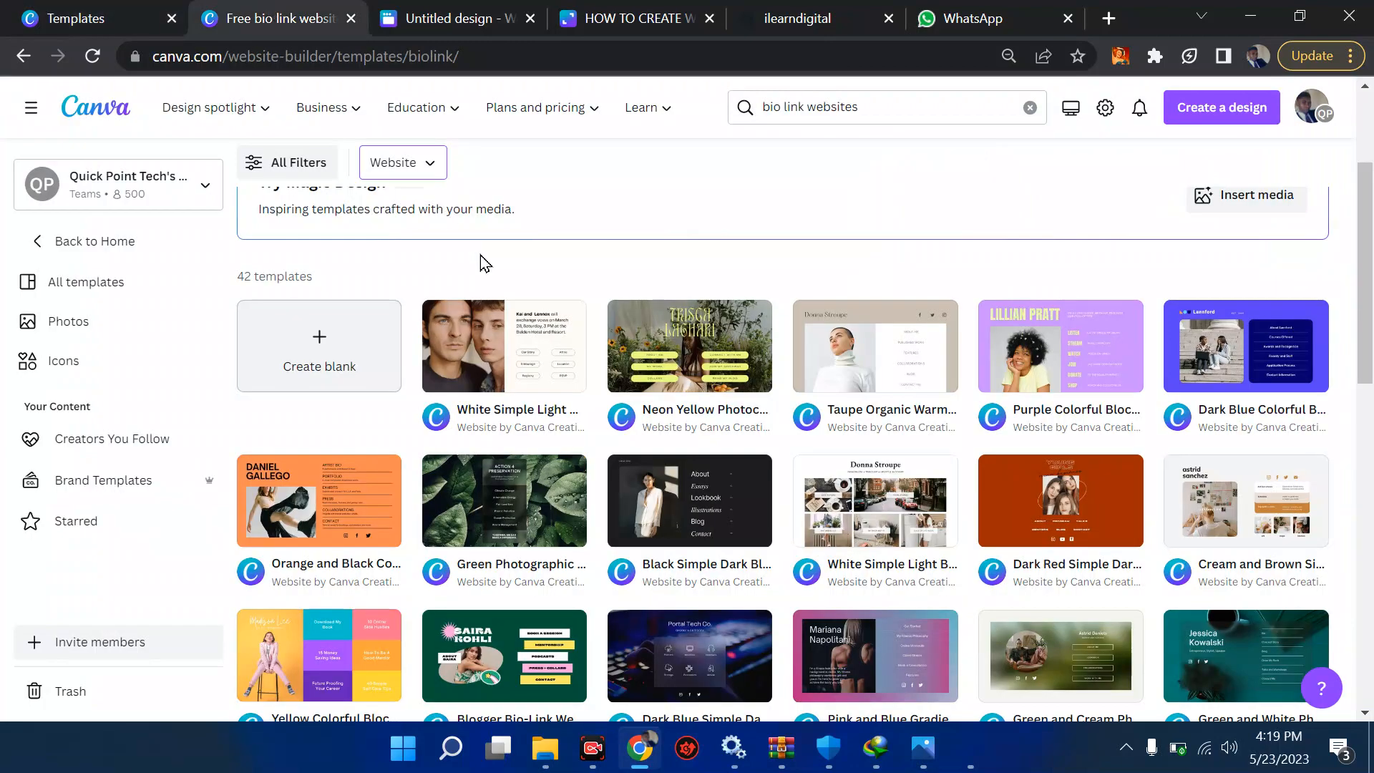
pyautogui.scroll(-4, 700, 350)
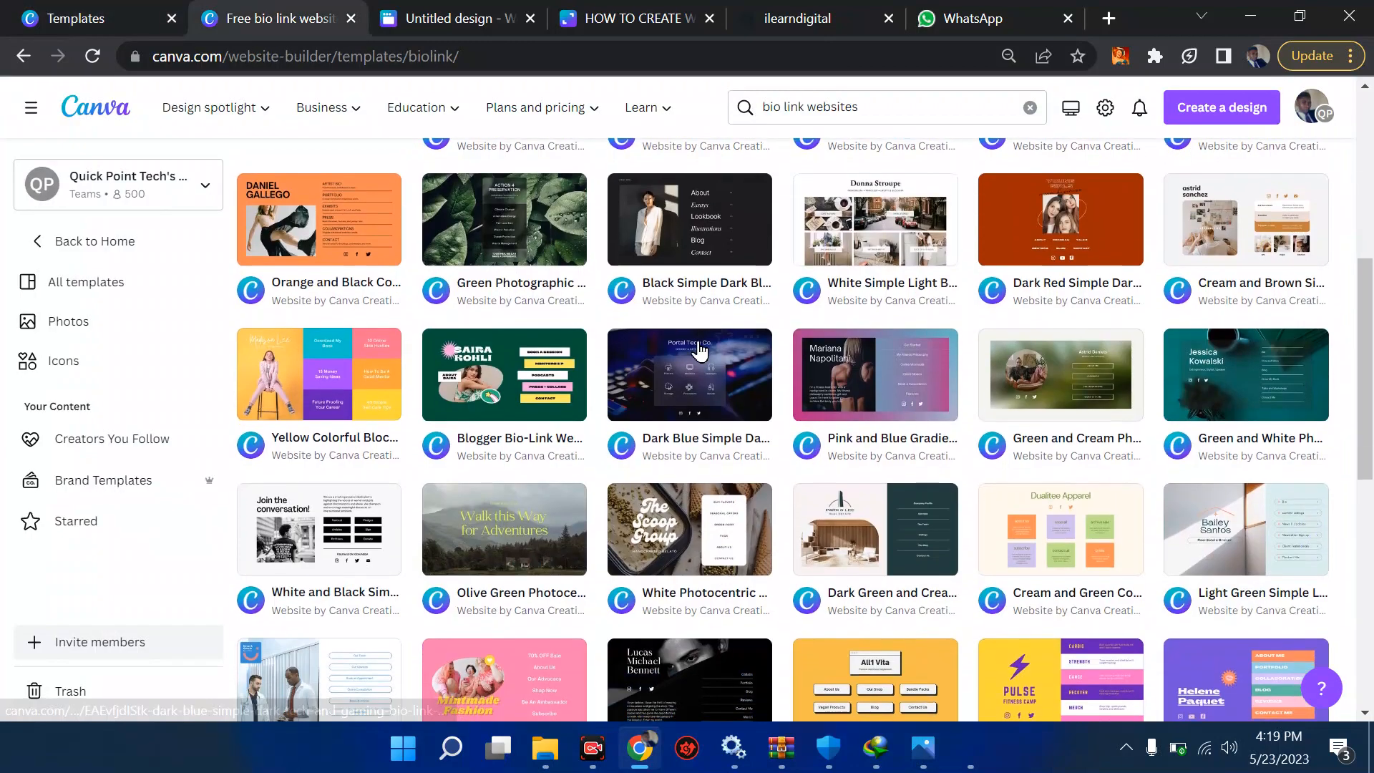
pyautogui.click(454, 16)
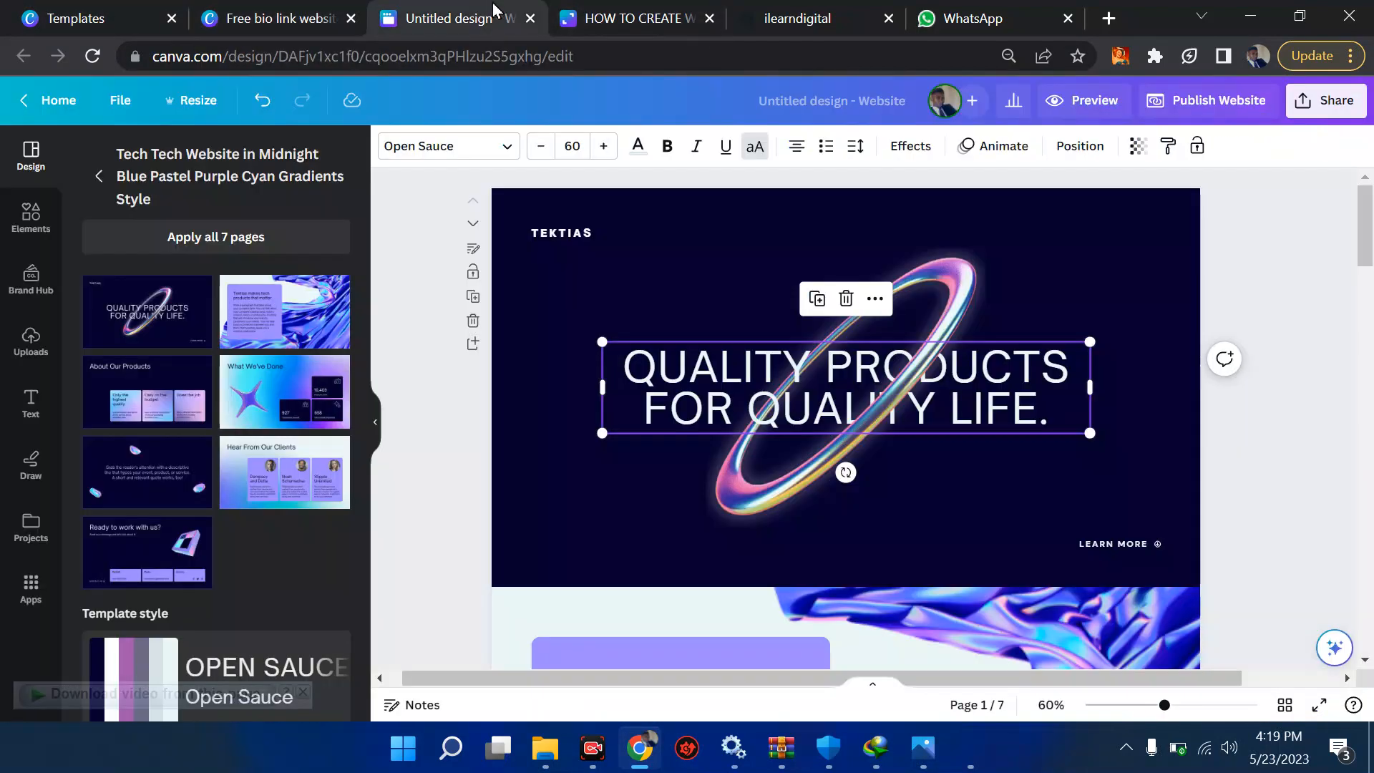
# Step: Look back over the published talking avatar tutorial website from the footer up to its opening videos
pyautogui.click(786, 16)
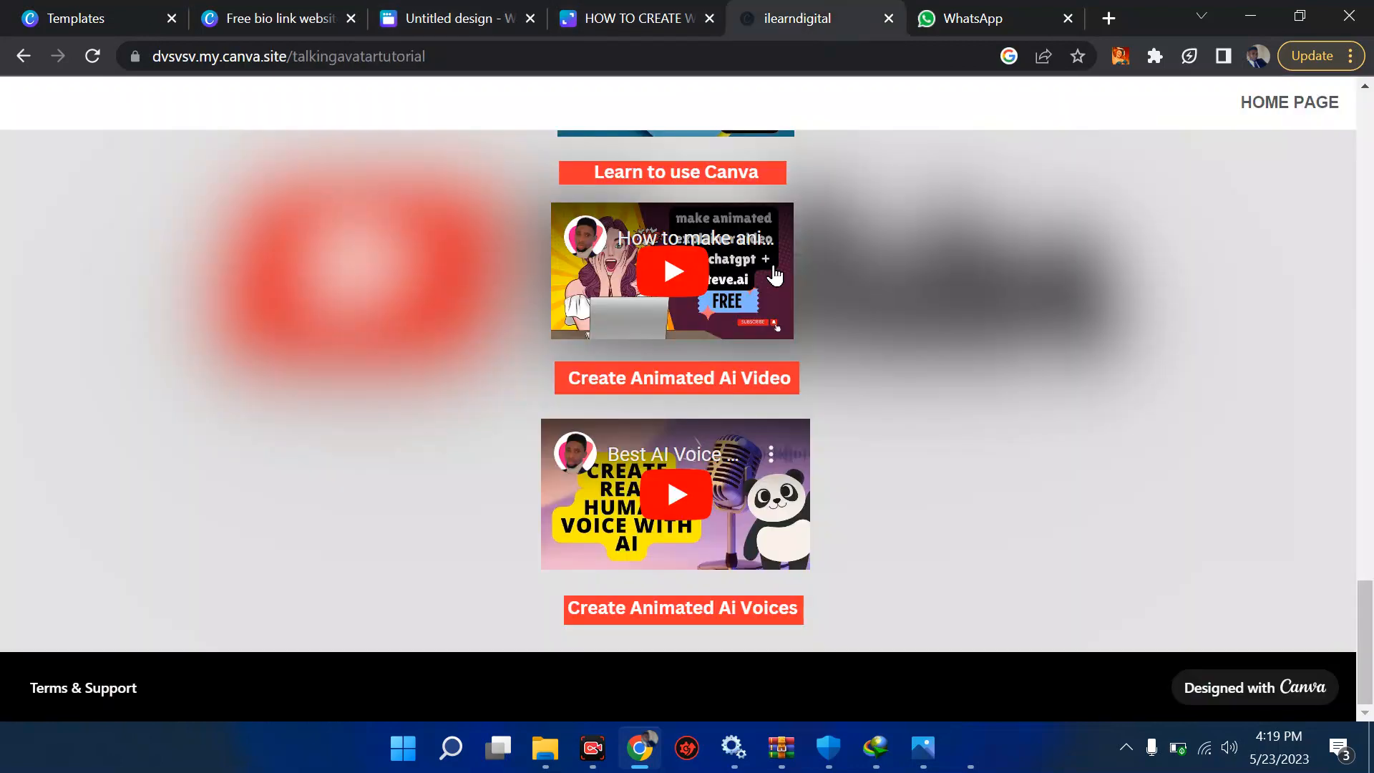
pyautogui.scroll(15, 774, 275)
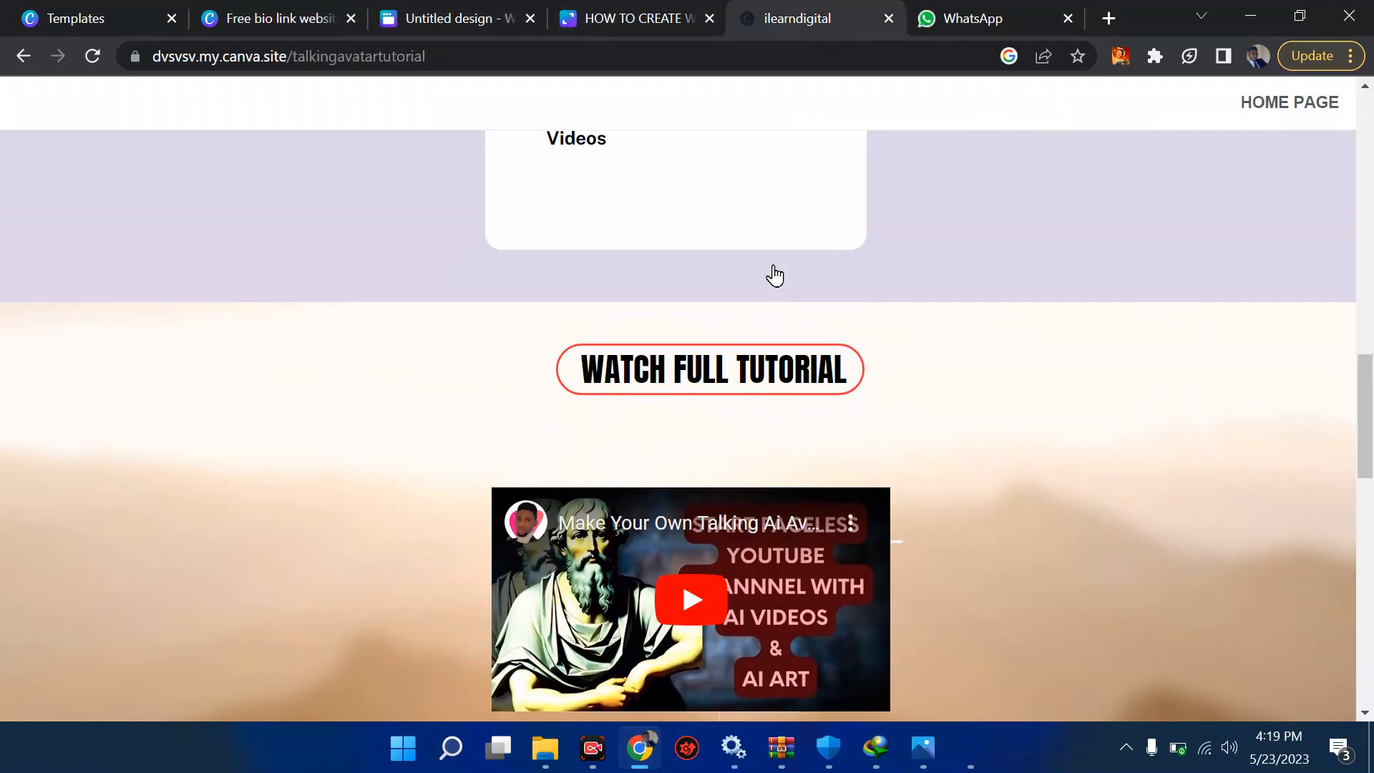
pyautogui.scroll(15, 774, 276)
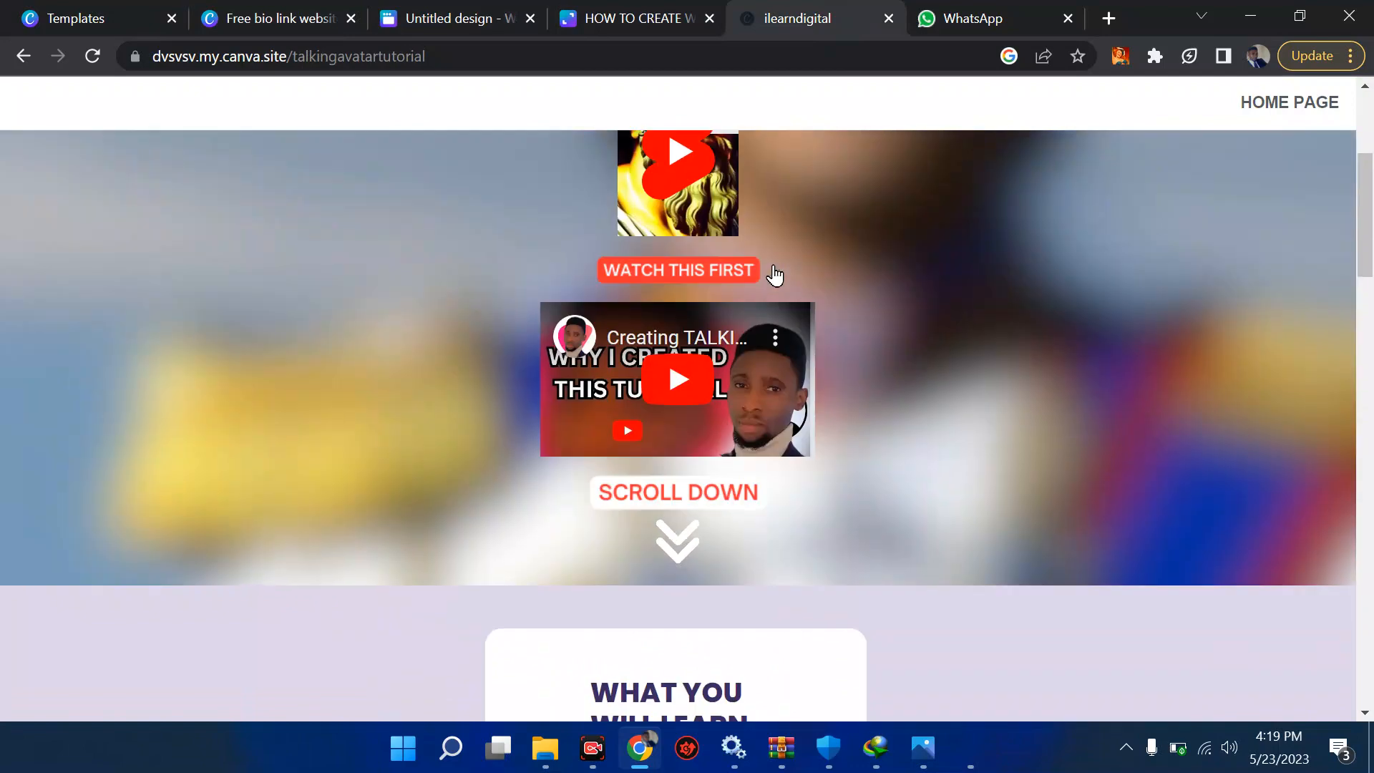
# Step: Look over the opening video section of the published talking avatar tutorial website once more
pyautogui.scroll(5, 774, 275)
pyautogui.scroll(-10, 774, 275)
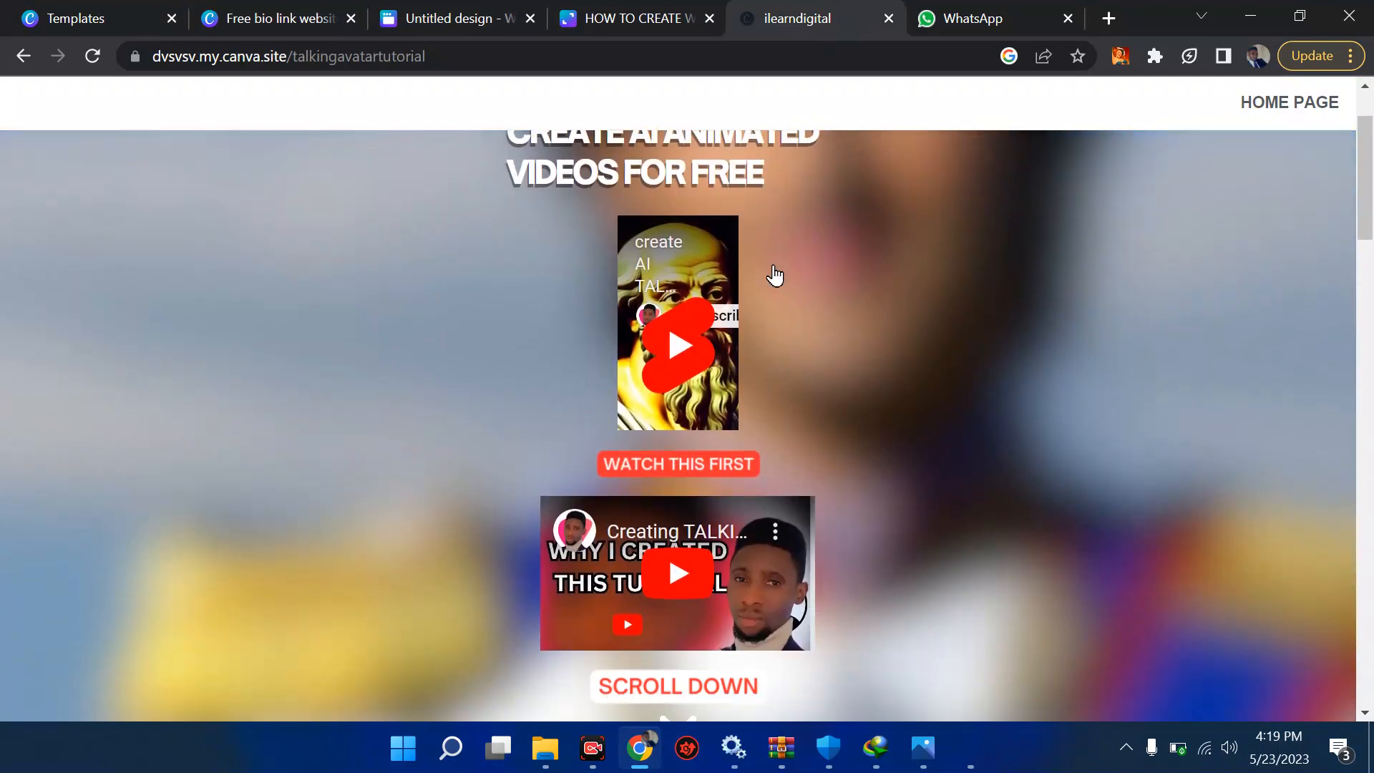
pyautogui.scroll(-7, 774, 275)
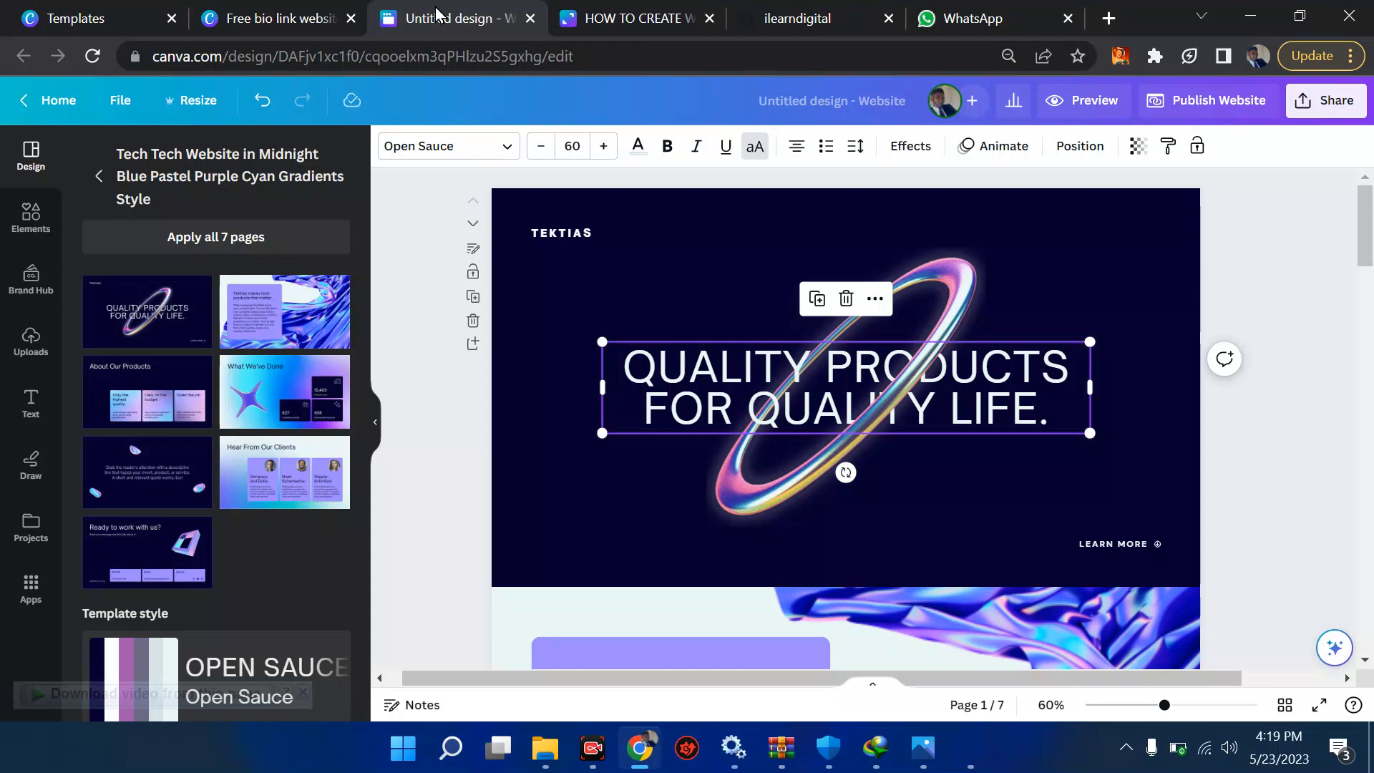
# Step: Browse the bio link website templates and open the preview of Purple and Light Grey Colorful Blocks Humanitarian Services Bio-Link Website
pyautogui.click(283, 22)
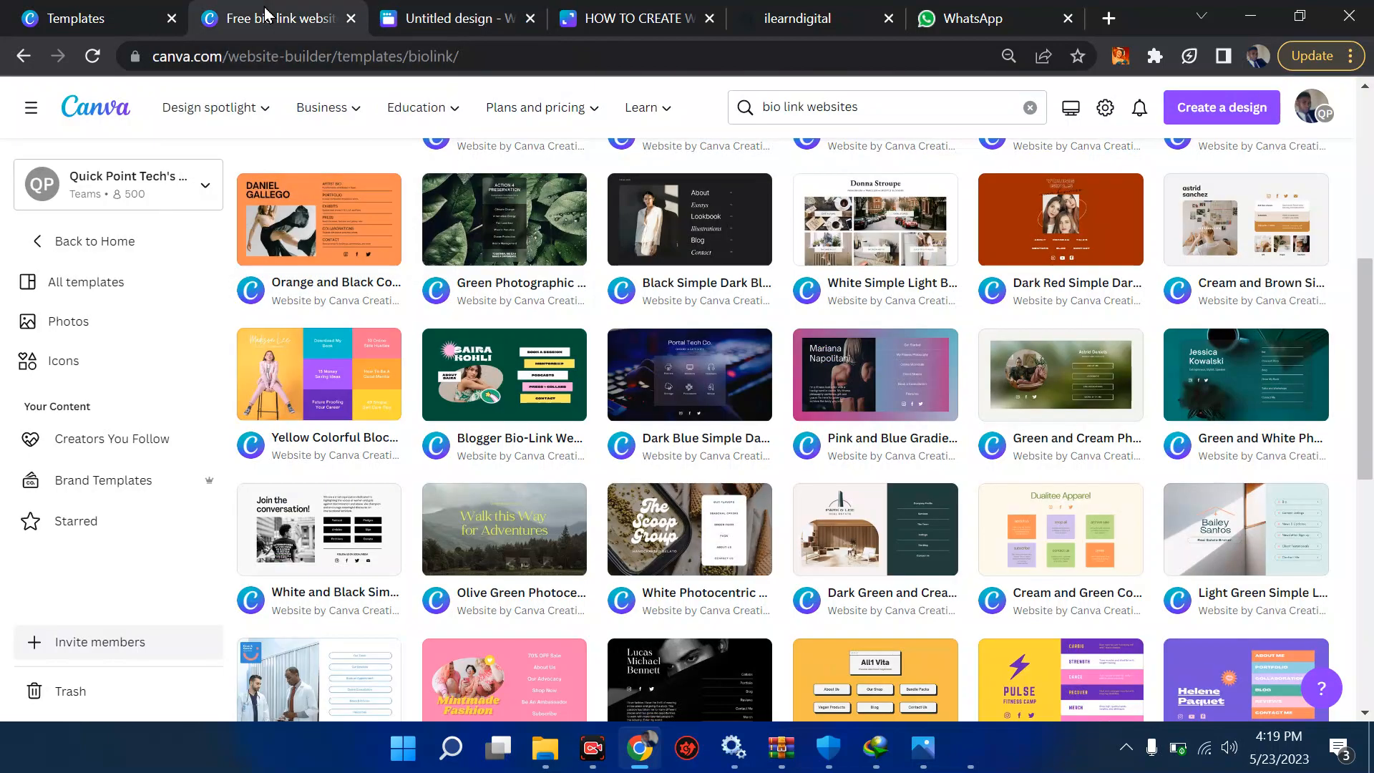
pyautogui.scroll(-6, 725, 365)
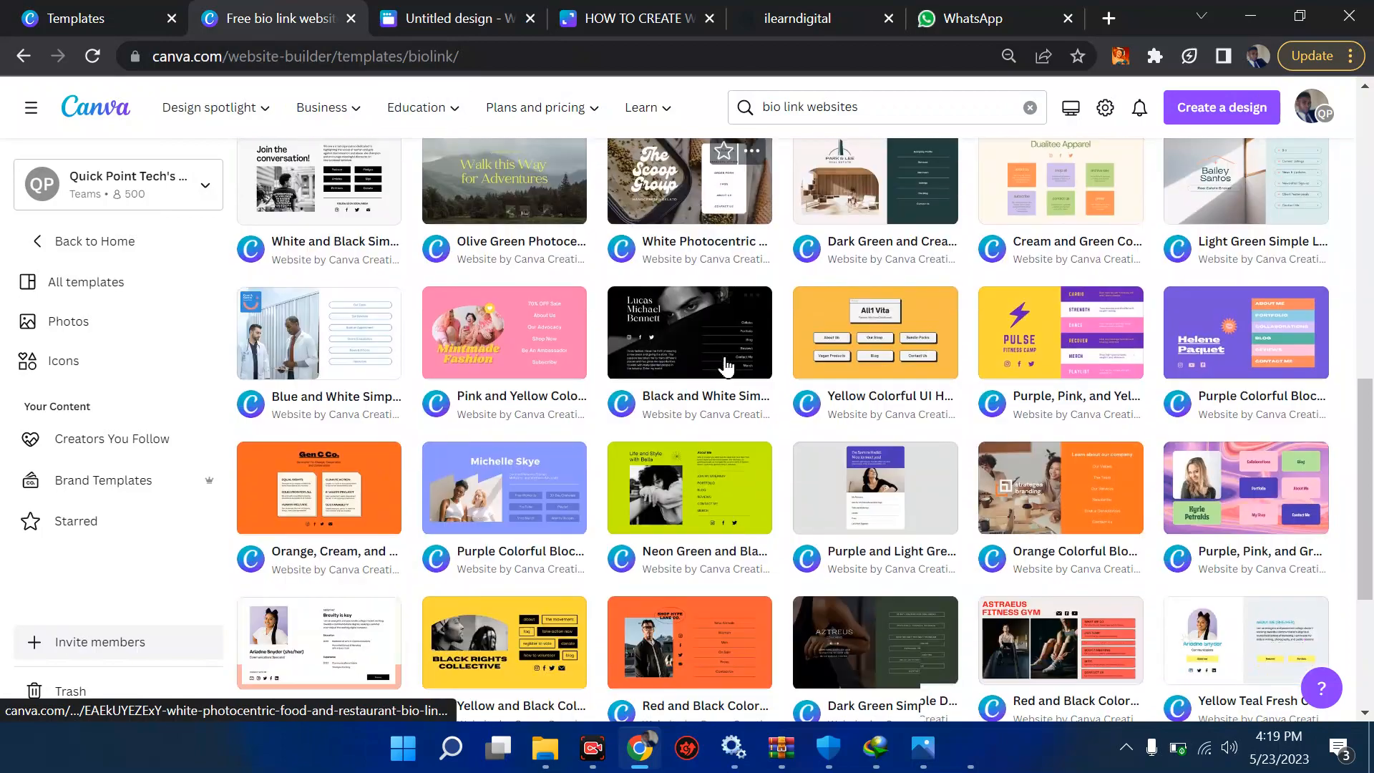
pyautogui.scroll(6, 725, 365)
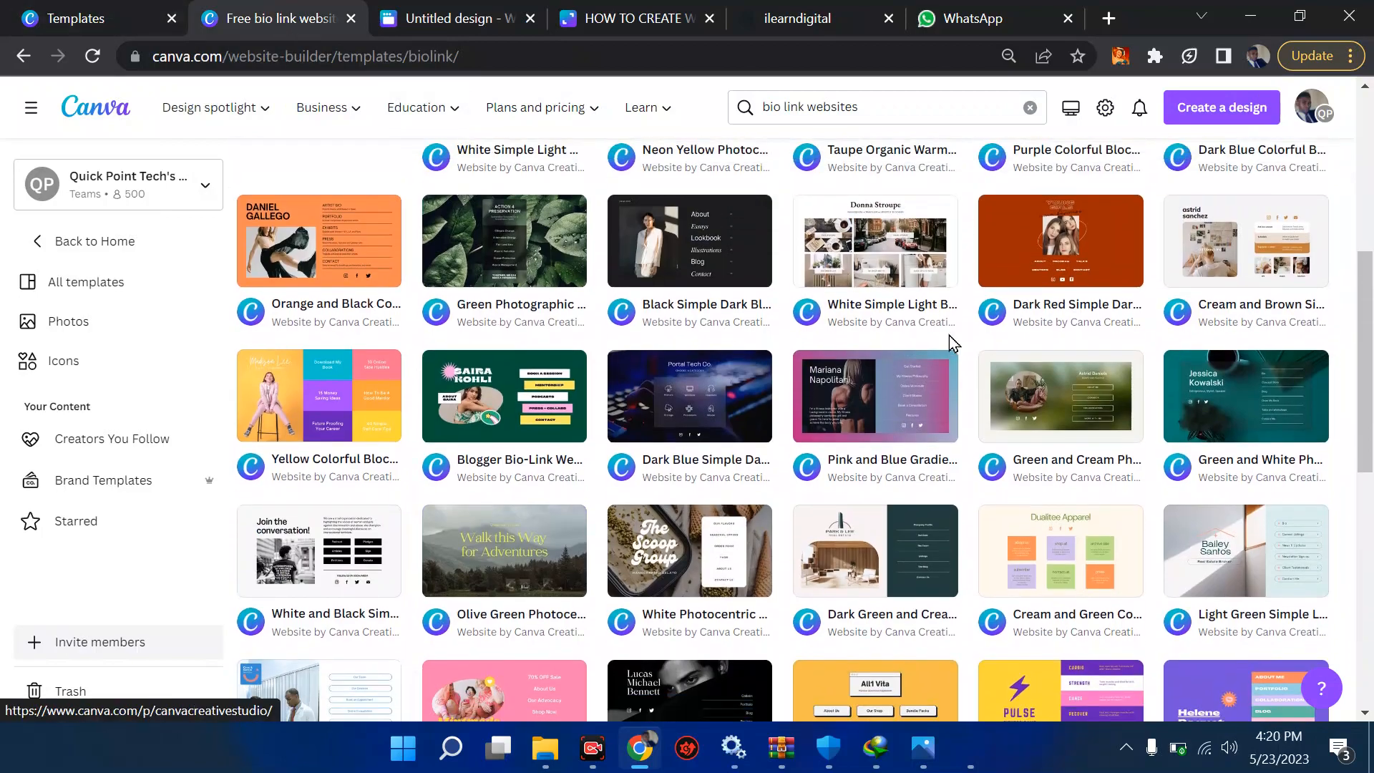
pyautogui.scroll(2, 950, 345)
pyautogui.scroll(4, 950, 345)
pyautogui.scroll(-5, 950, 344)
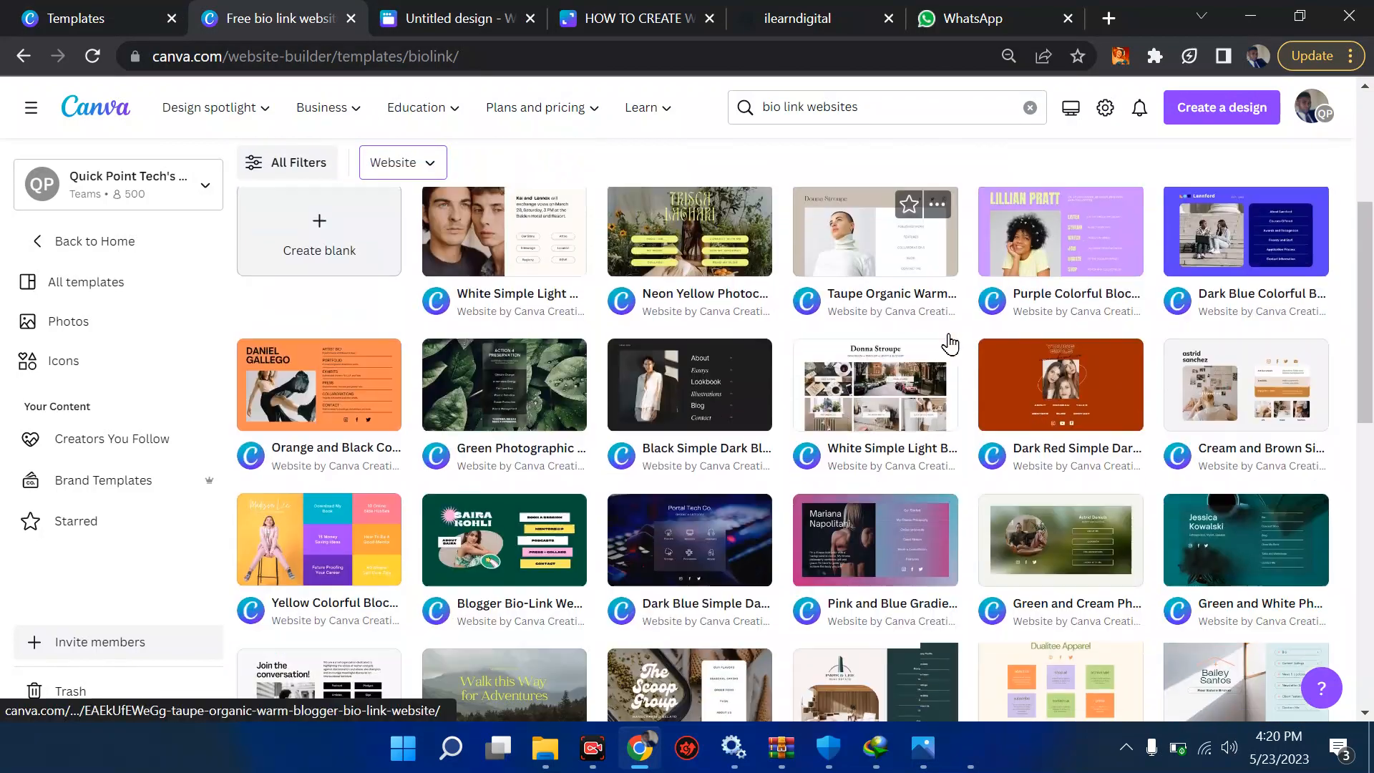
pyautogui.scroll(-6, 950, 345)
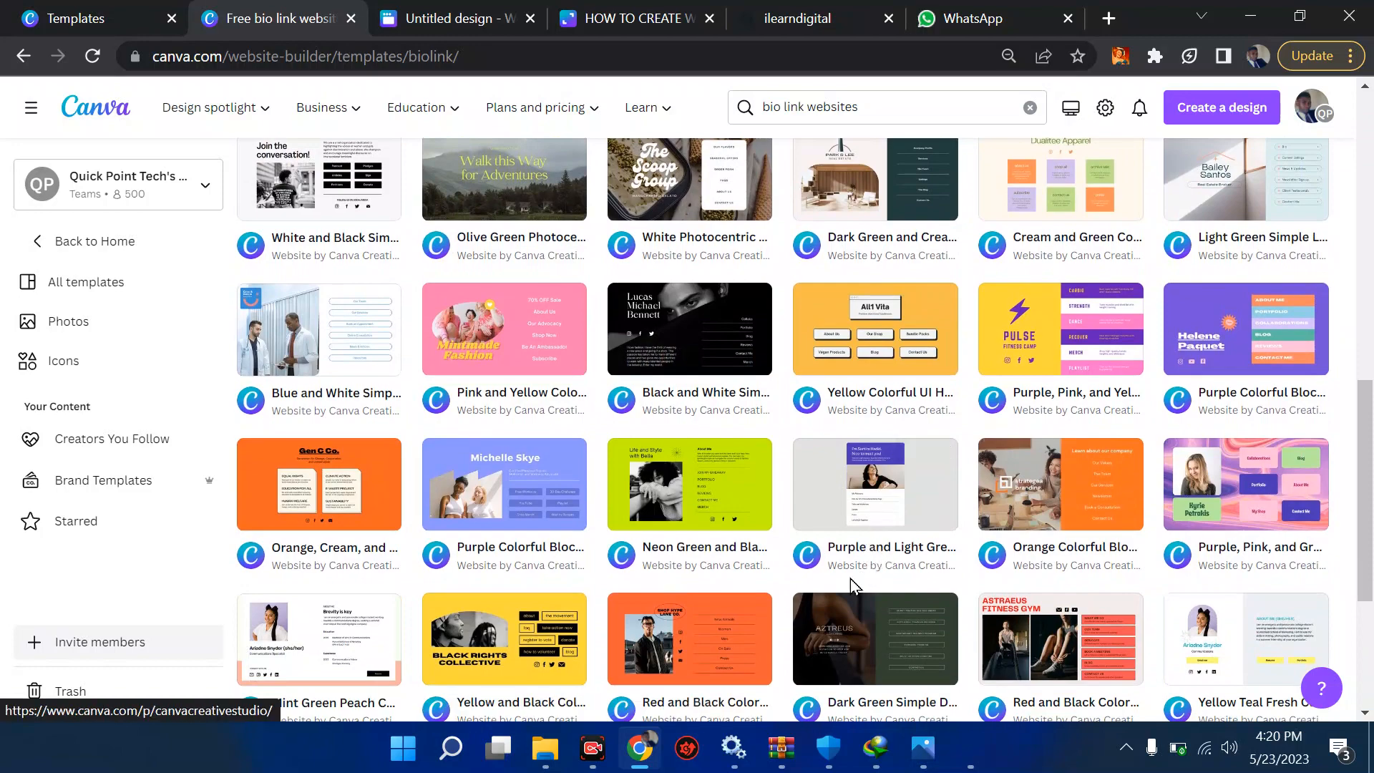
pyautogui.click(876, 560)
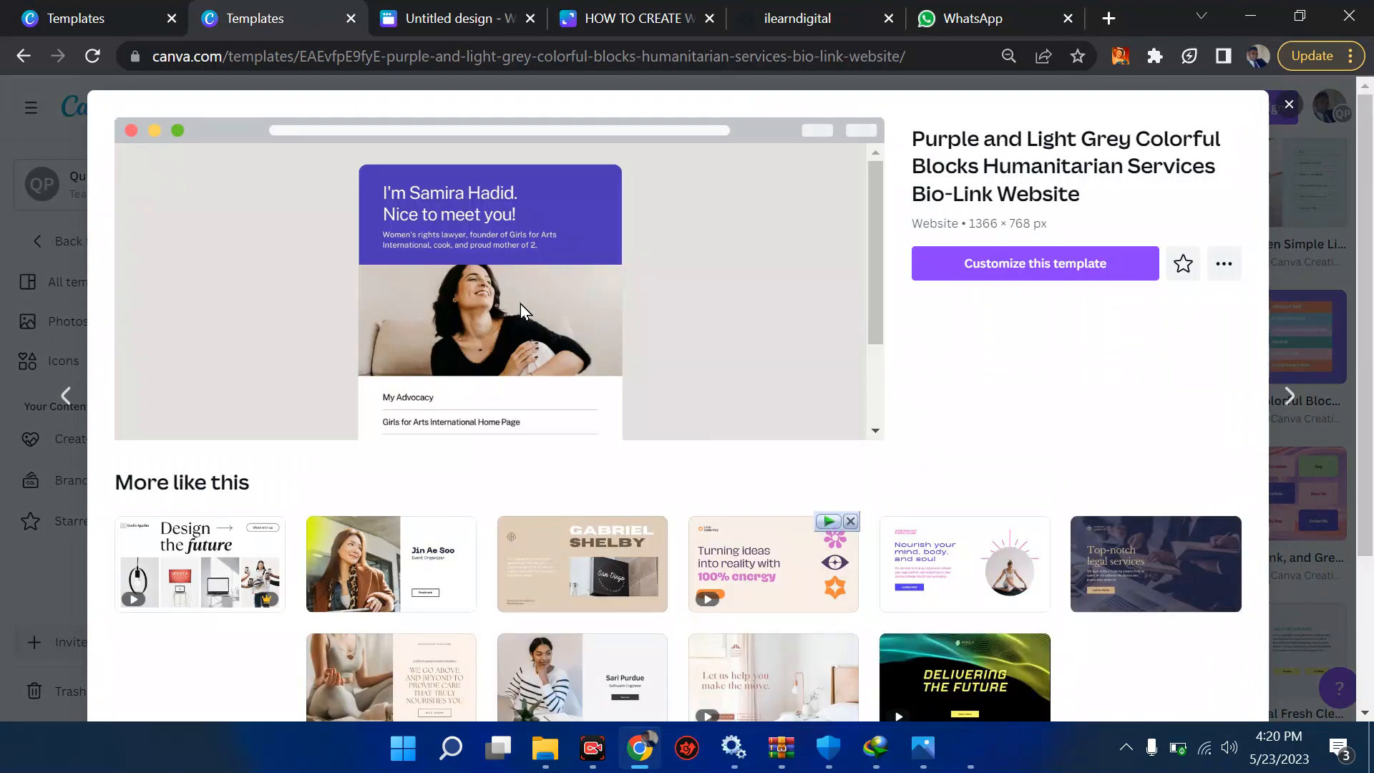
# Step: Review the template preview and its similar templates, and start customizing the purple and light grey bio-link template
pyautogui.scroll(-2, 521, 303)
pyautogui.scroll(-4, 507, 614)
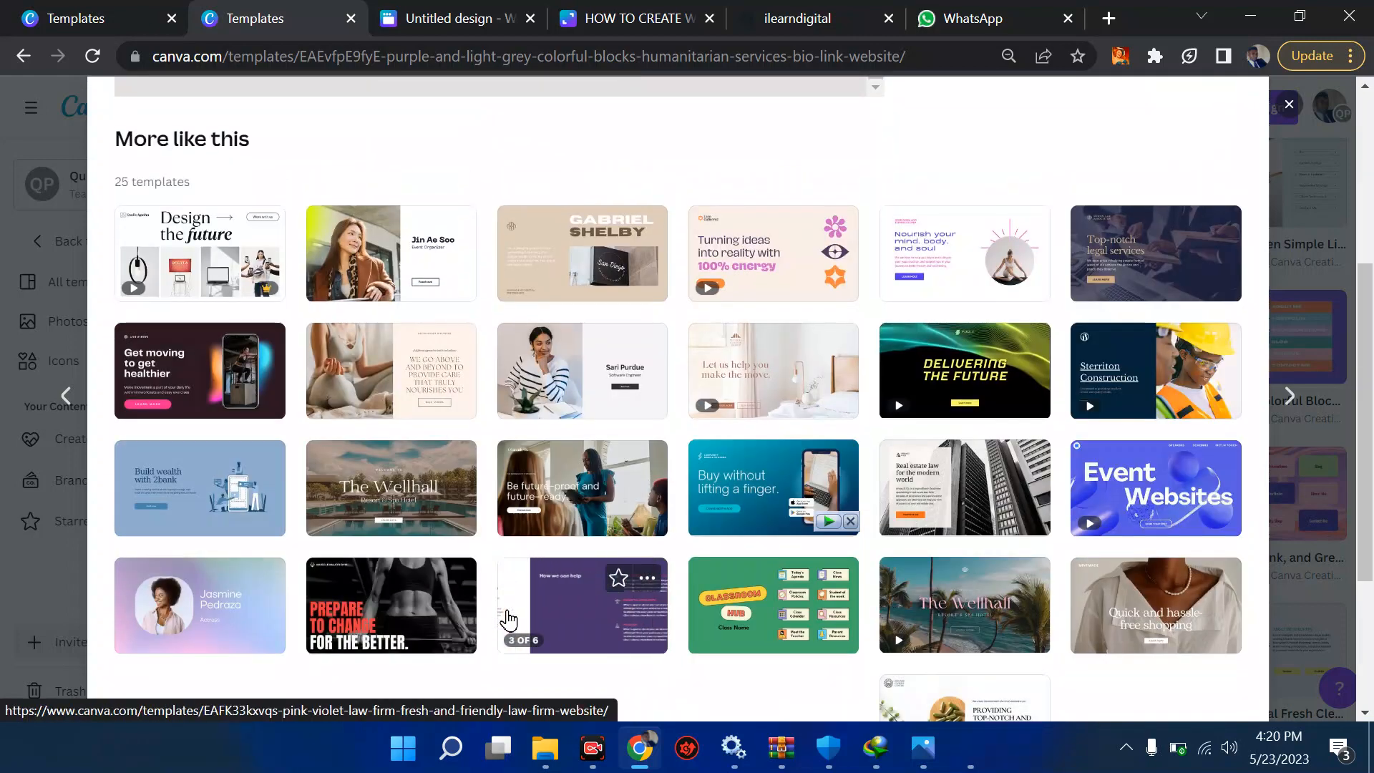
pyautogui.scroll(5, 507, 619)
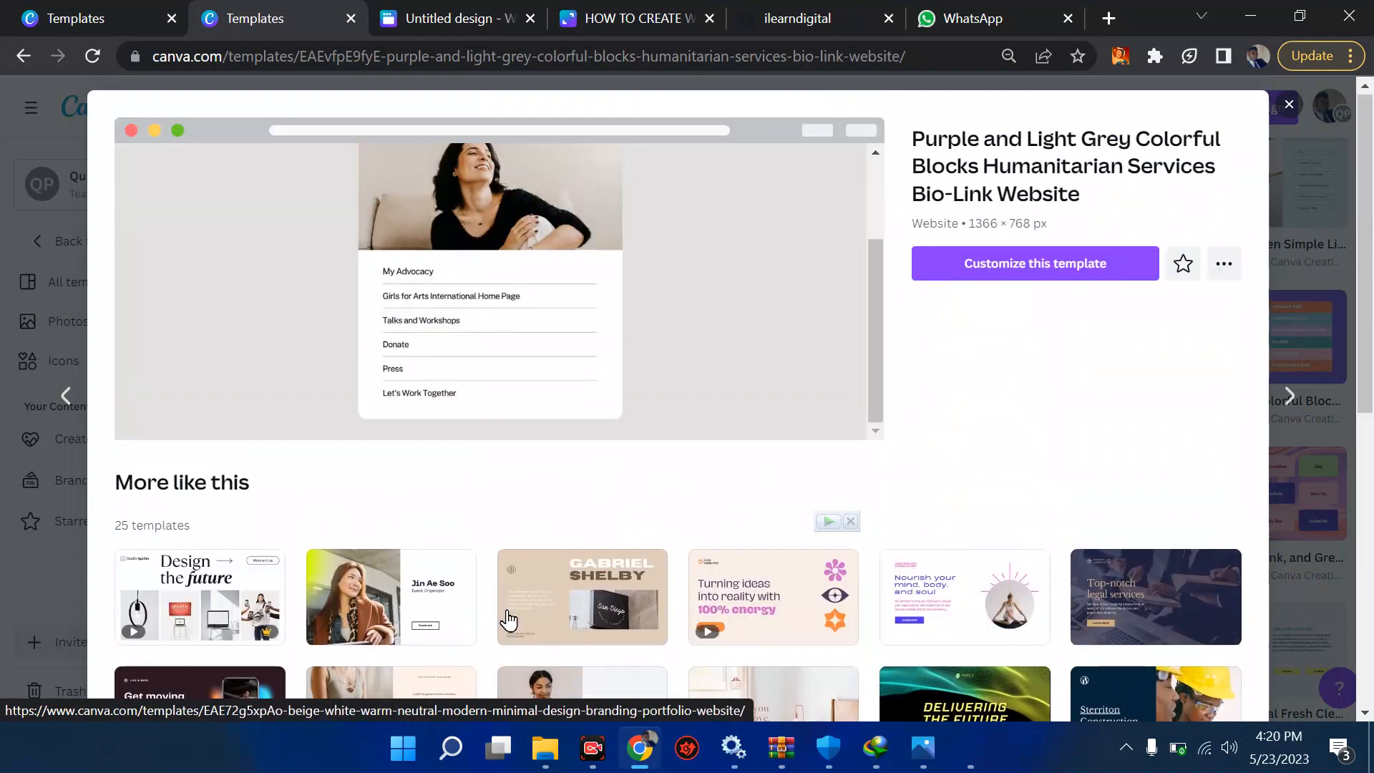
pyautogui.click(1013, 273)
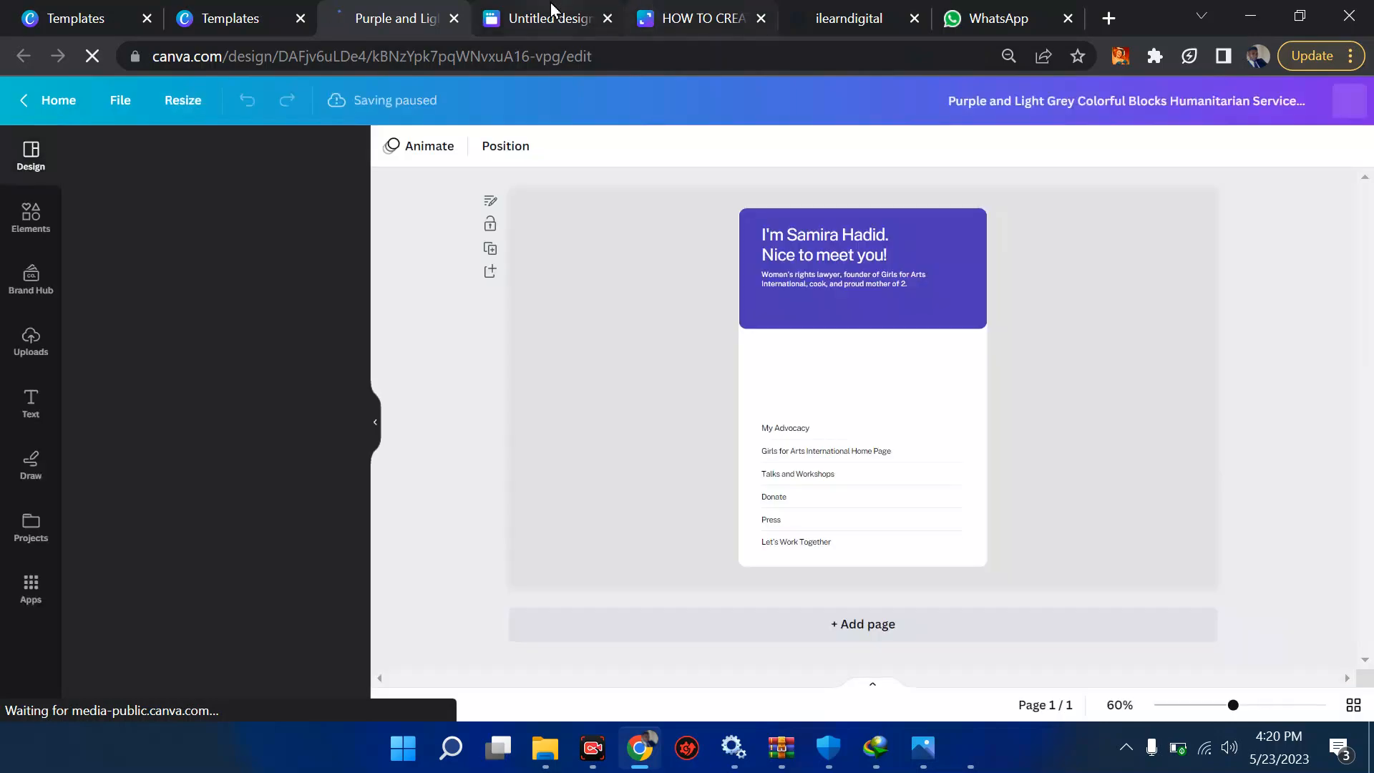
# Step: Check the untitled website design and the tutorial outline, and return to the purple bio-link website design
pyautogui.click(550, 13)
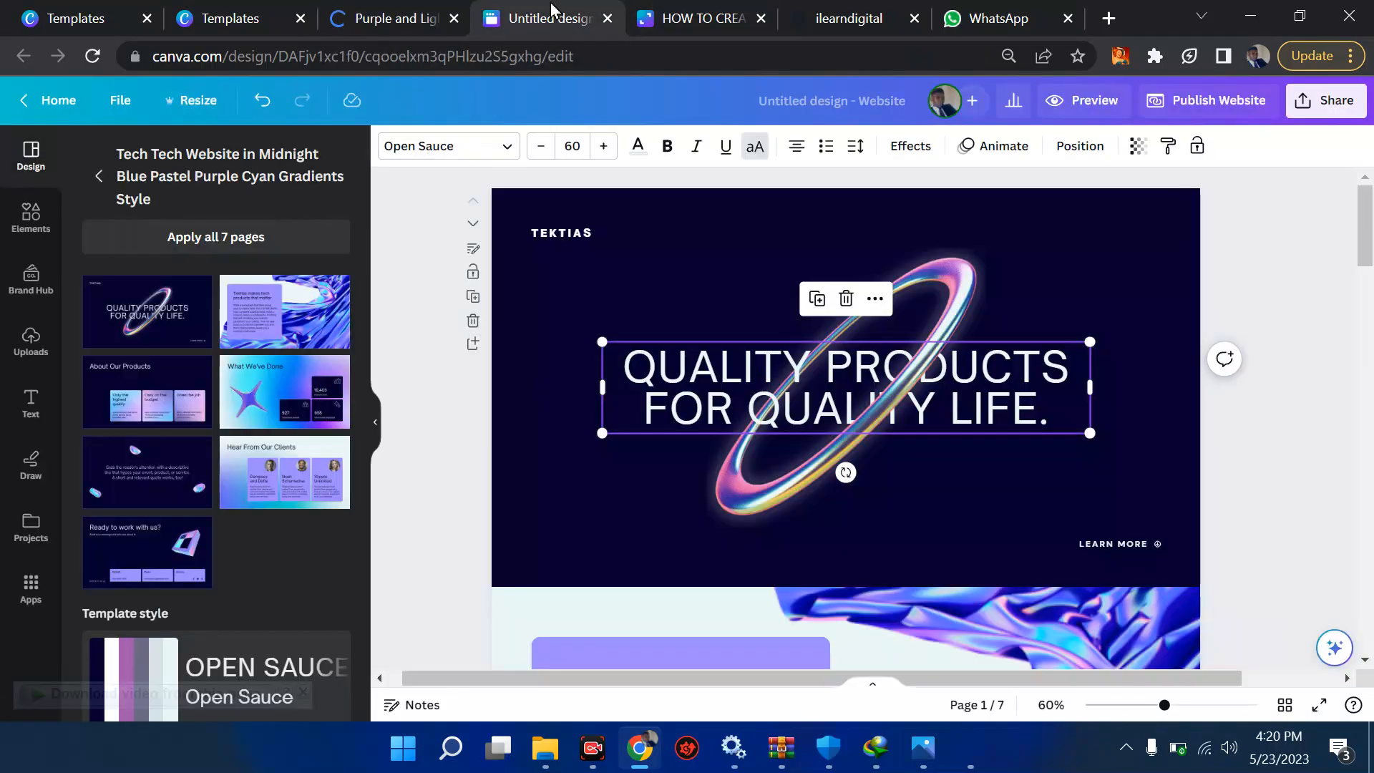
pyautogui.click(686, 16)
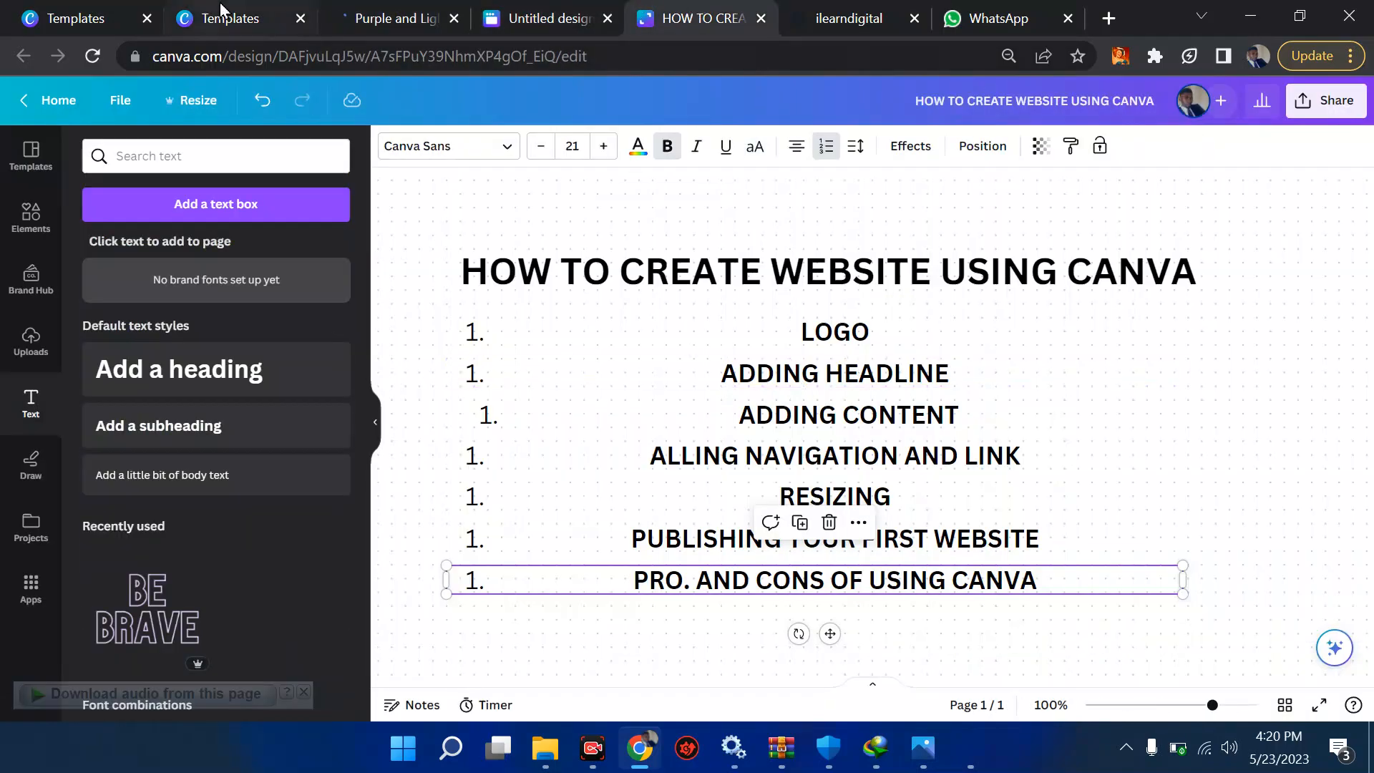
pyautogui.click(400, 16)
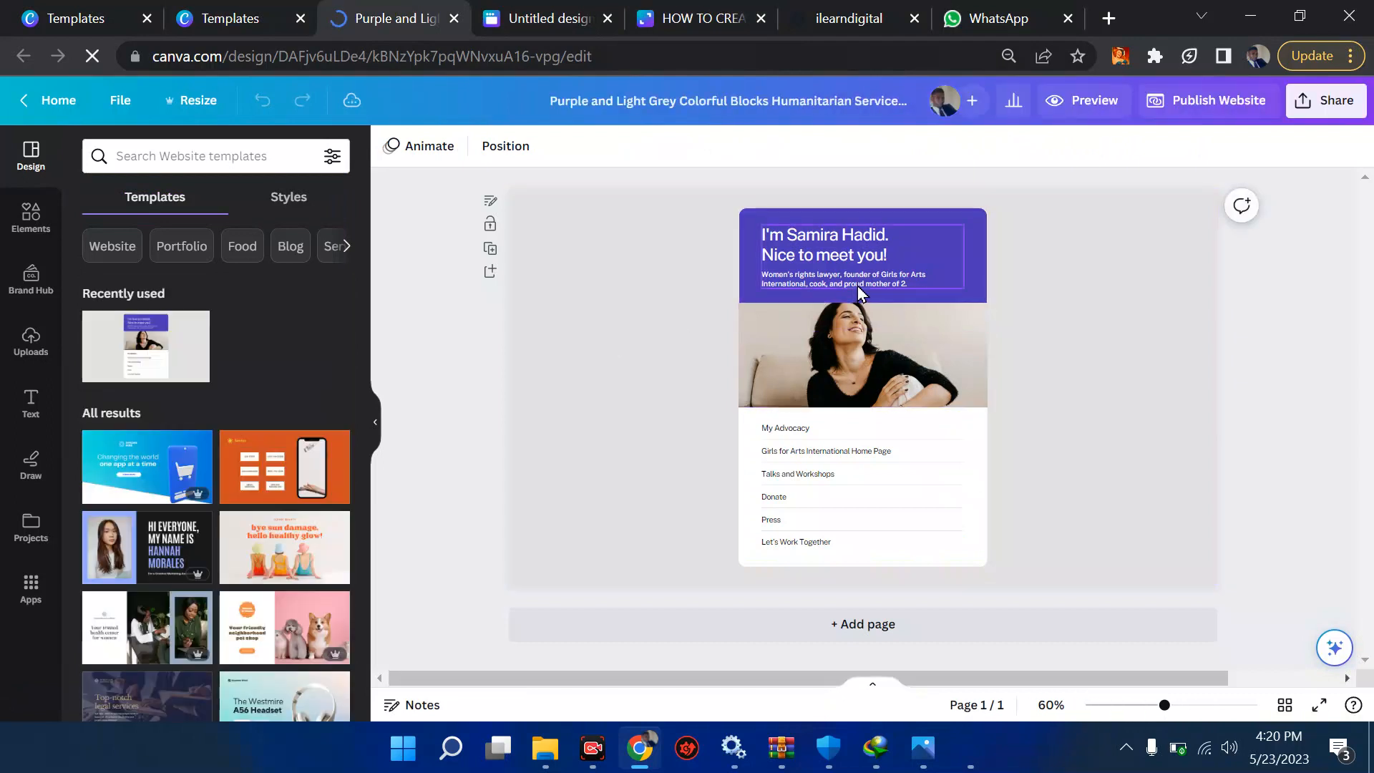
# Step: Preview the bio-link website in desktop and mobile views, examine its full layout, and close the preview
pyautogui.click(1088, 108)
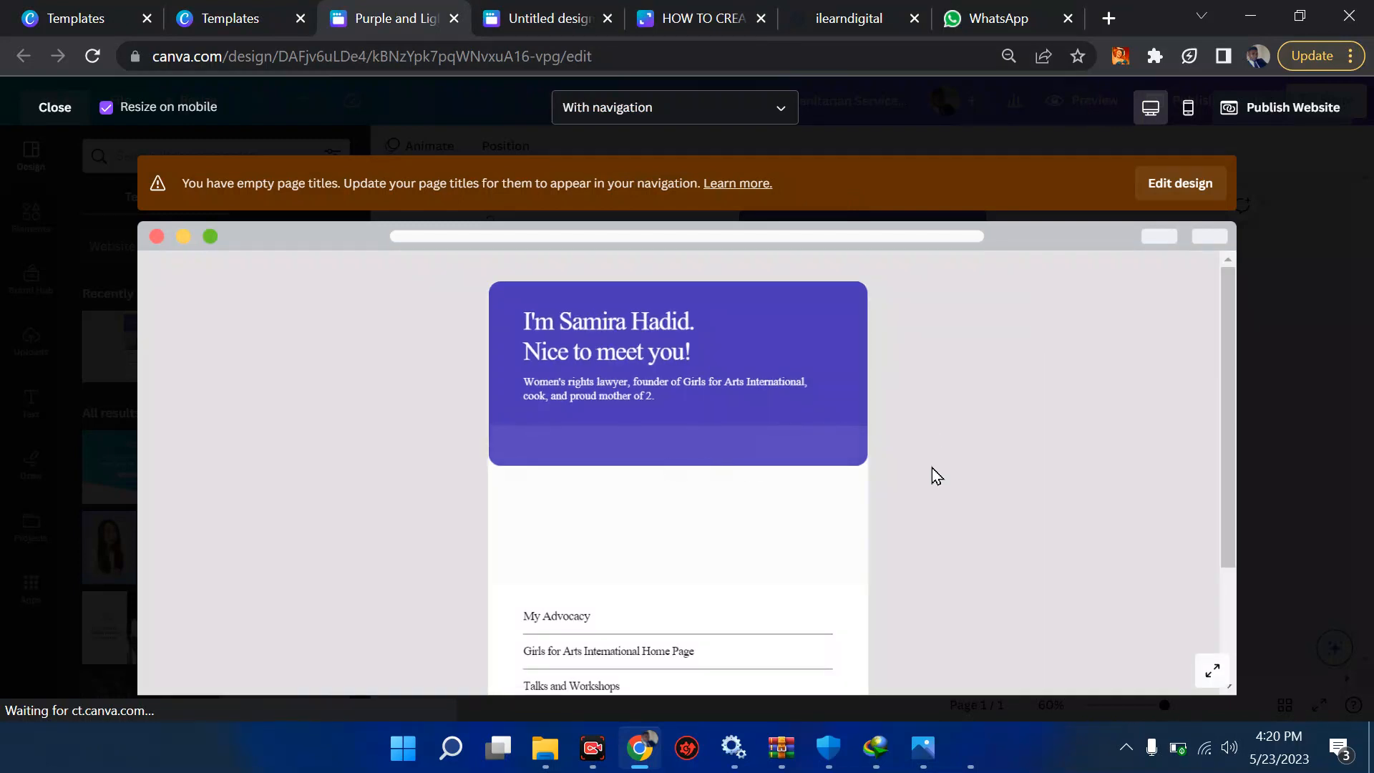
pyautogui.scroll(-2, 825, 434)
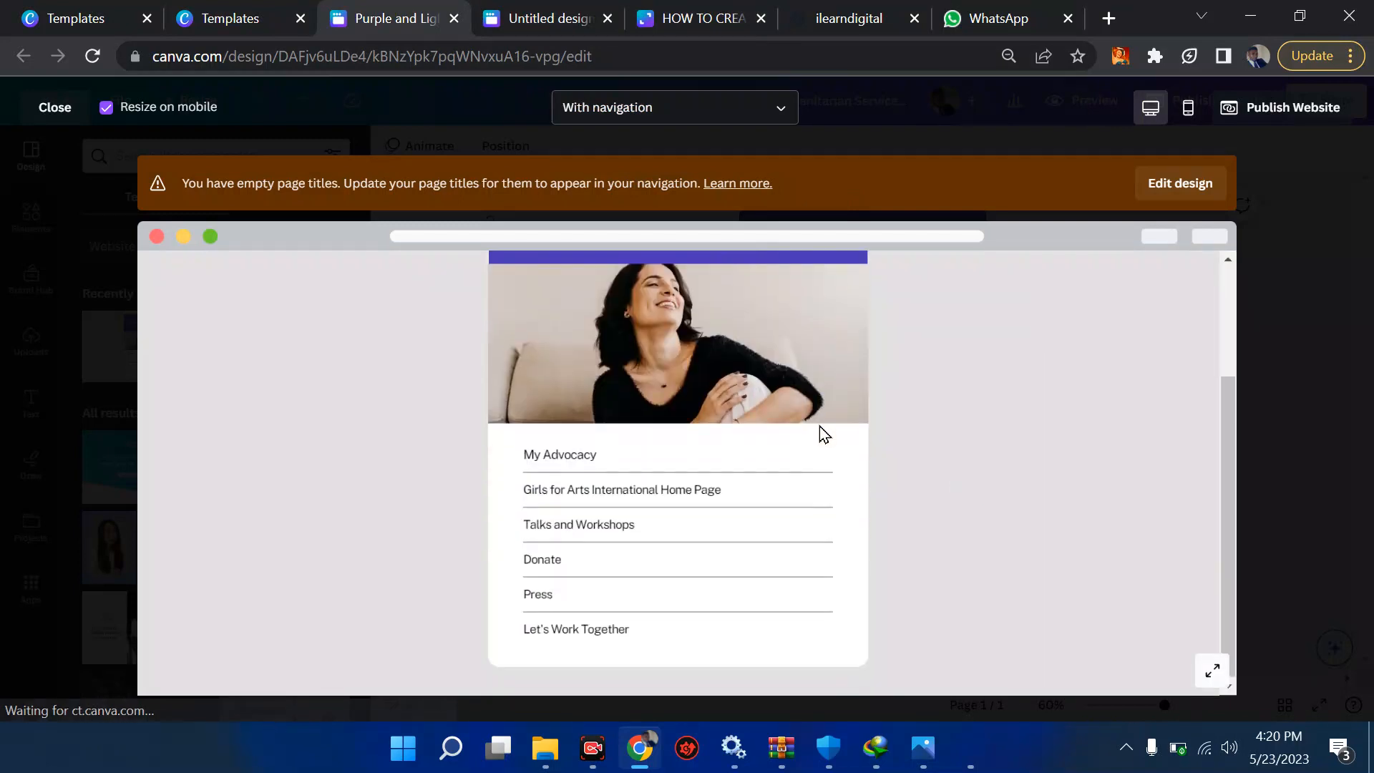
pyautogui.scroll(2, 819, 427)
pyautogui.scroll(-2, 819, 427)
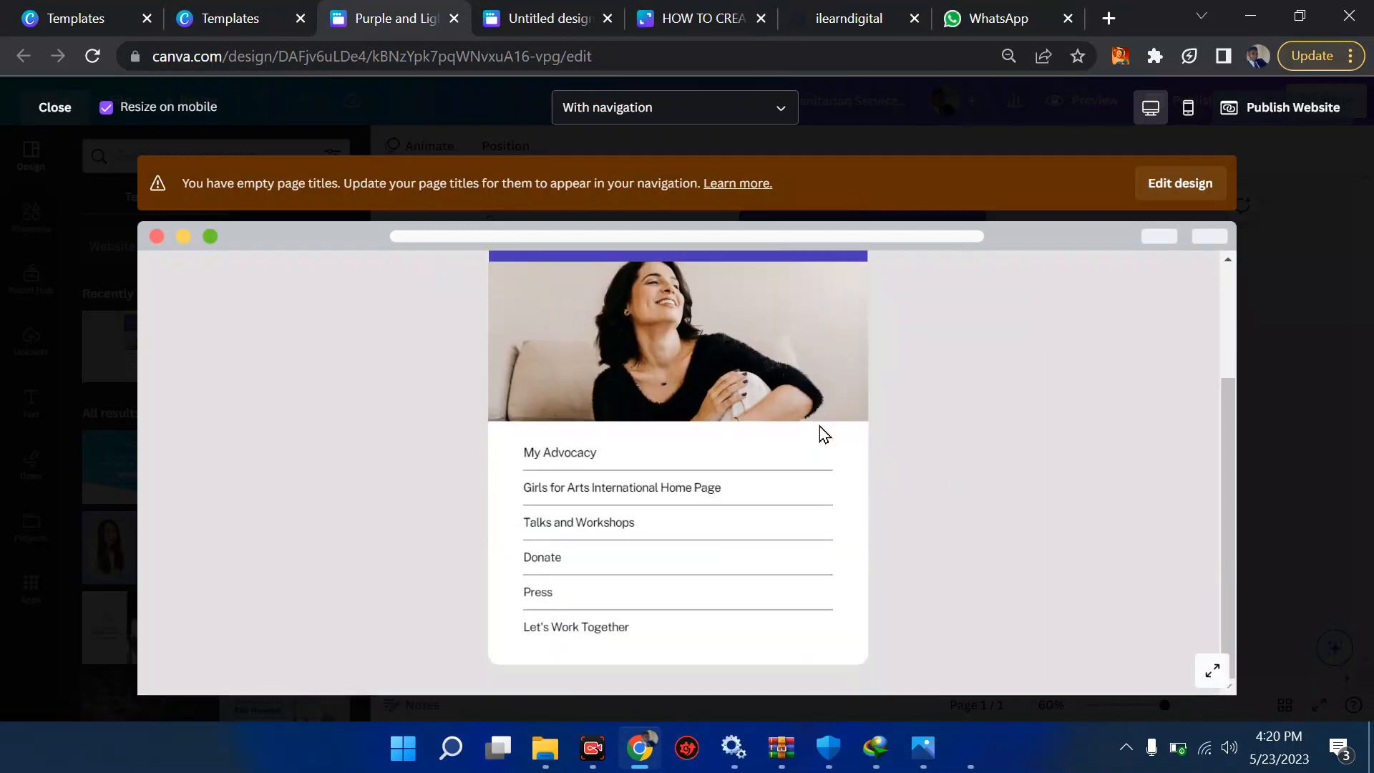
pyautogui.scroll(2, 820, 427)
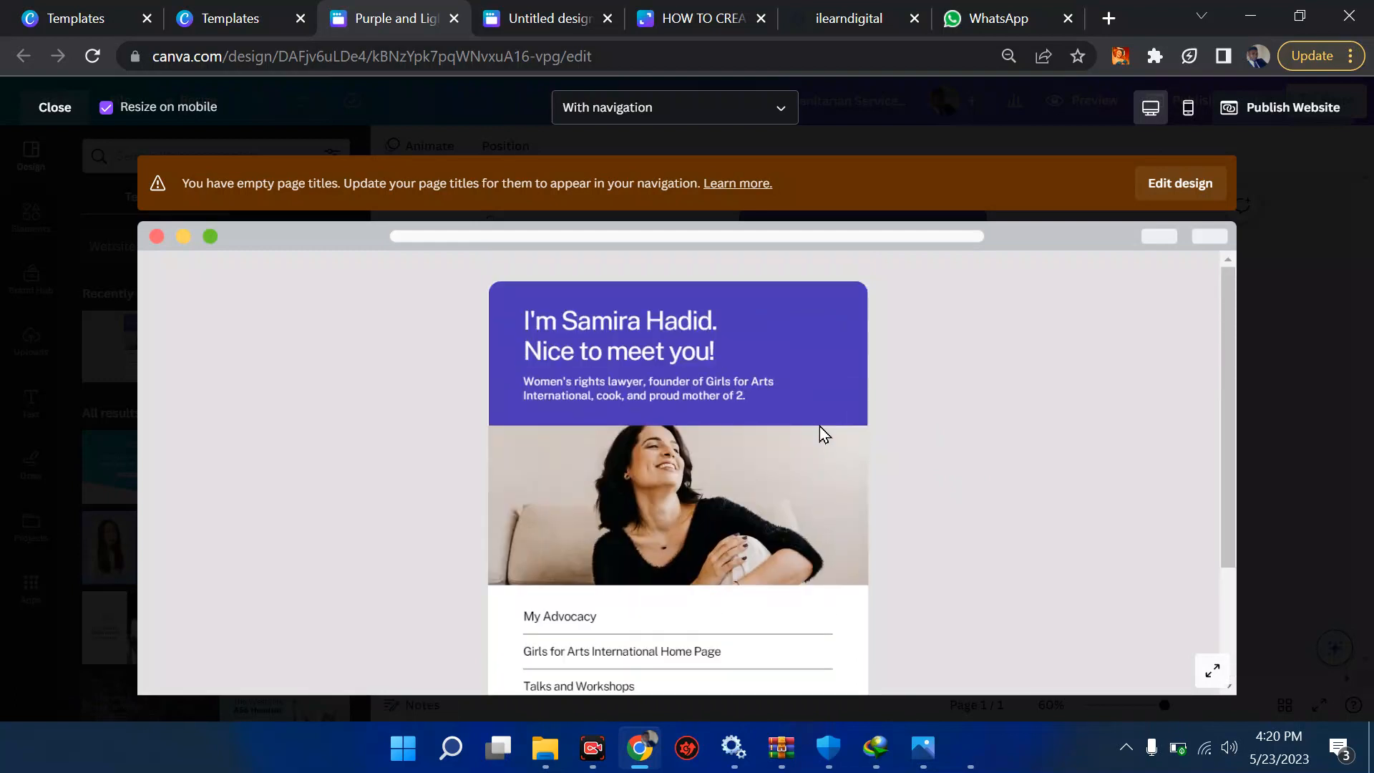
pyautogui.scroll(-2, 821, 432)
pyautogui.scroll(2, 820, 427)
pyautogui.click(1188, 107)
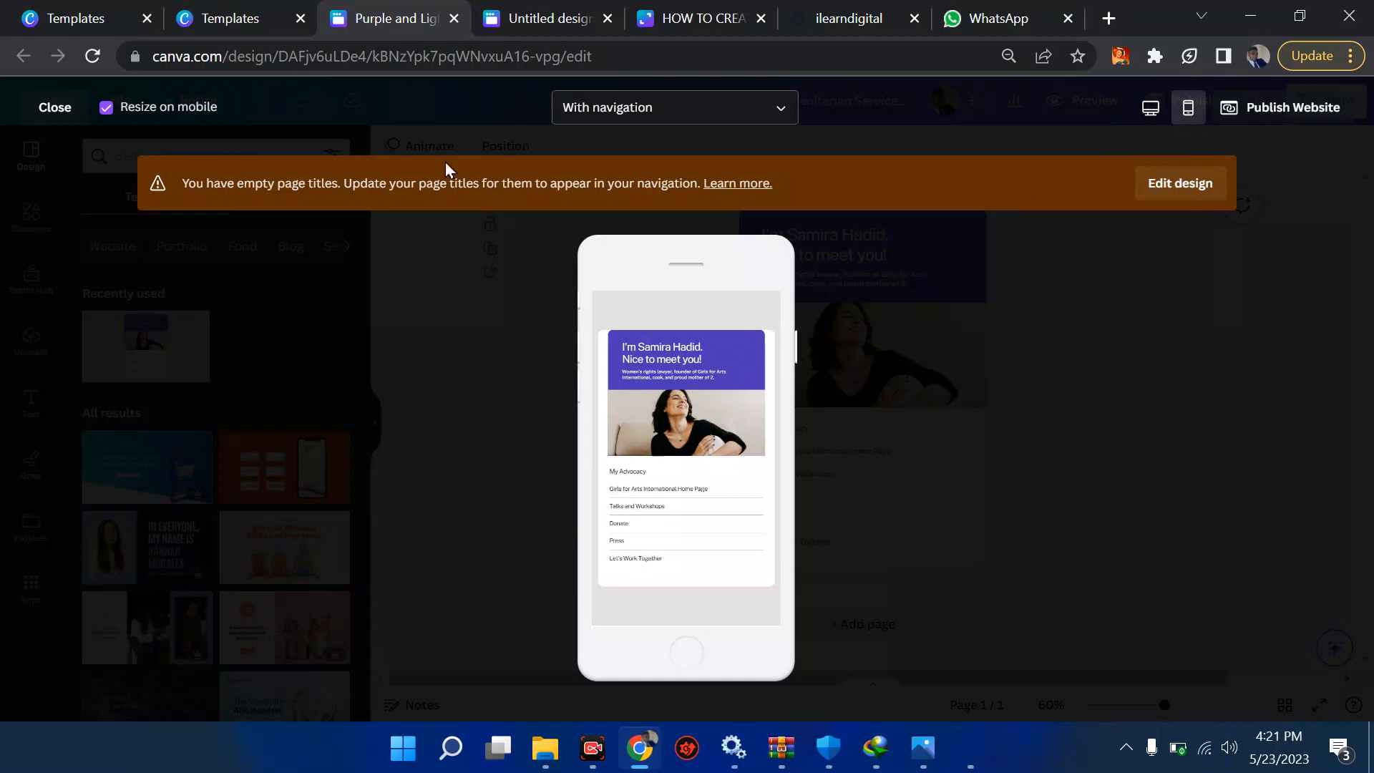
pyautogui.click(56, 109)
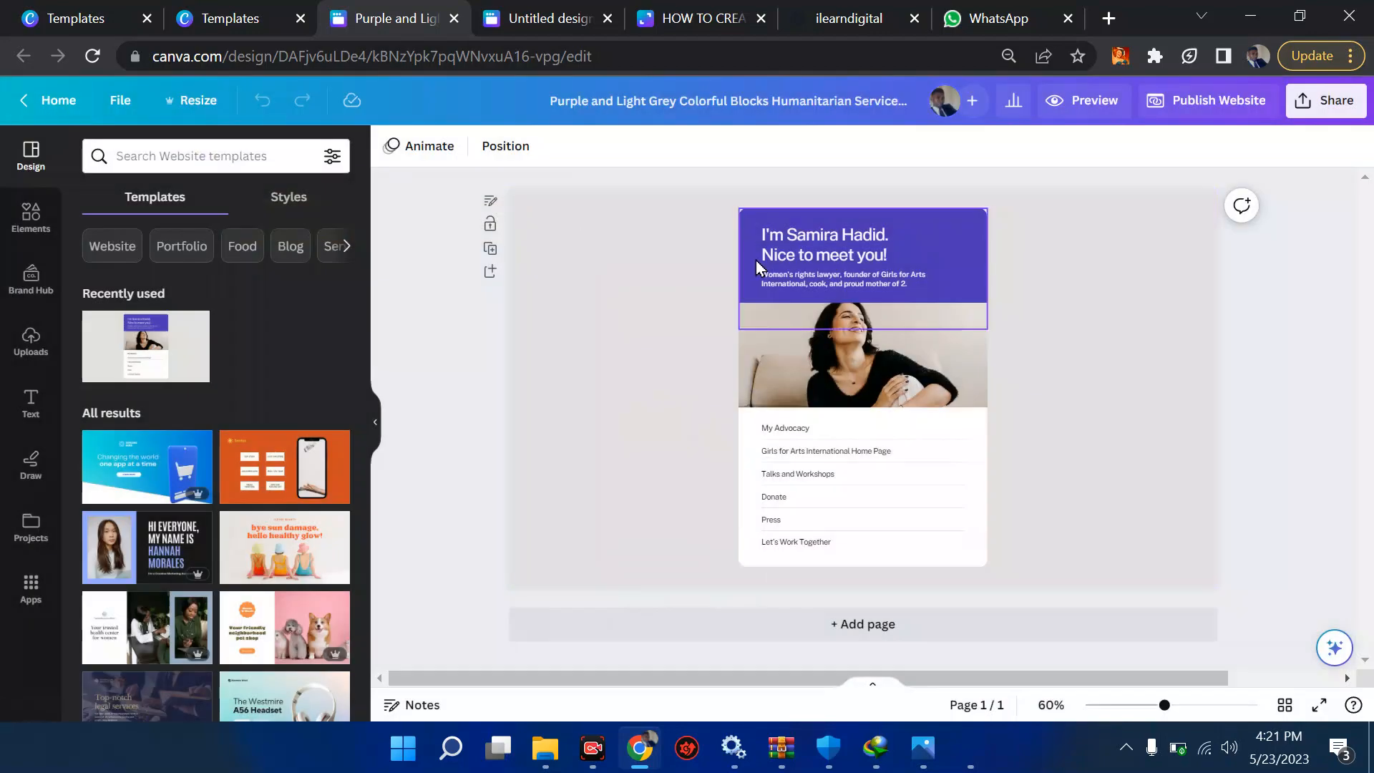
# Step: Duplicate the bio-link page so the website design has a second identical page
pyautogui.click(579, 291)
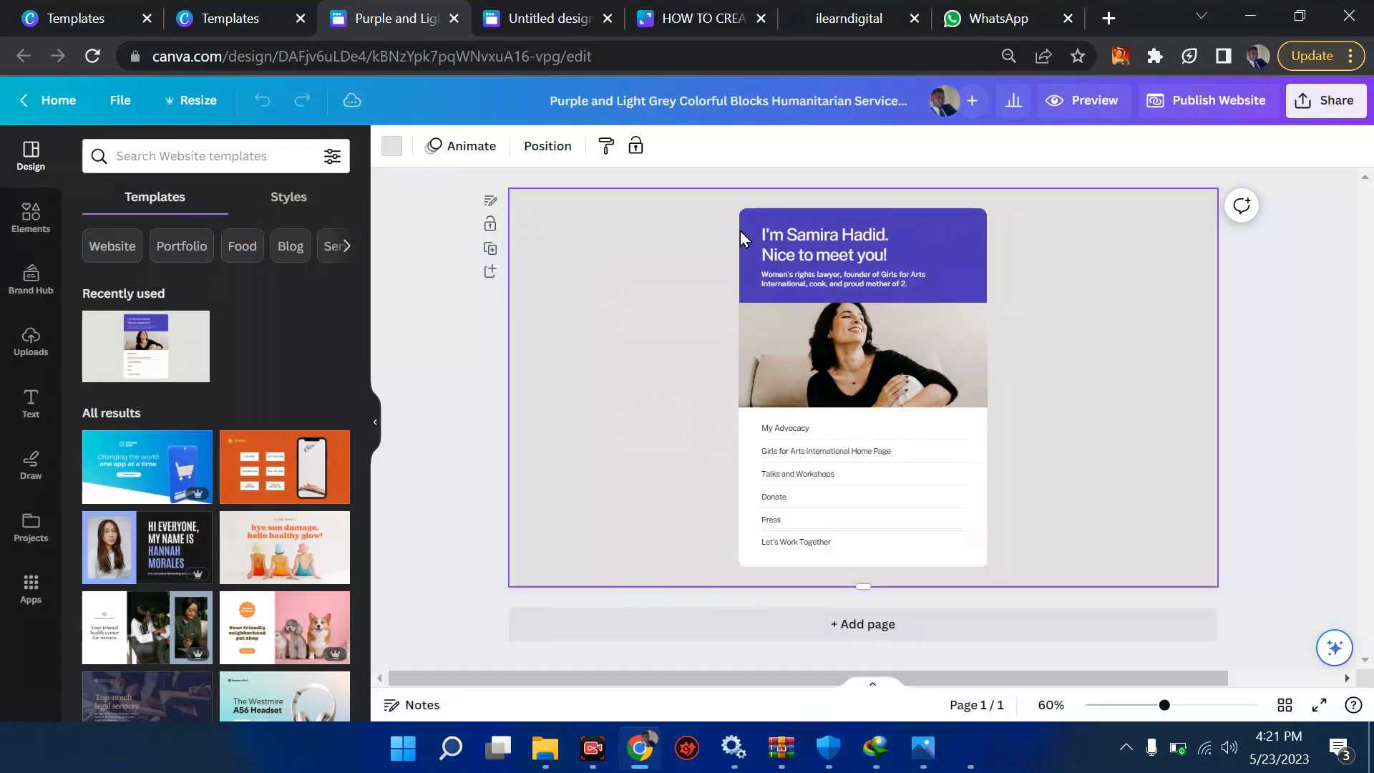
pyautogui.click(489, 248)
pyautogui.scroll(5, 672, 407)
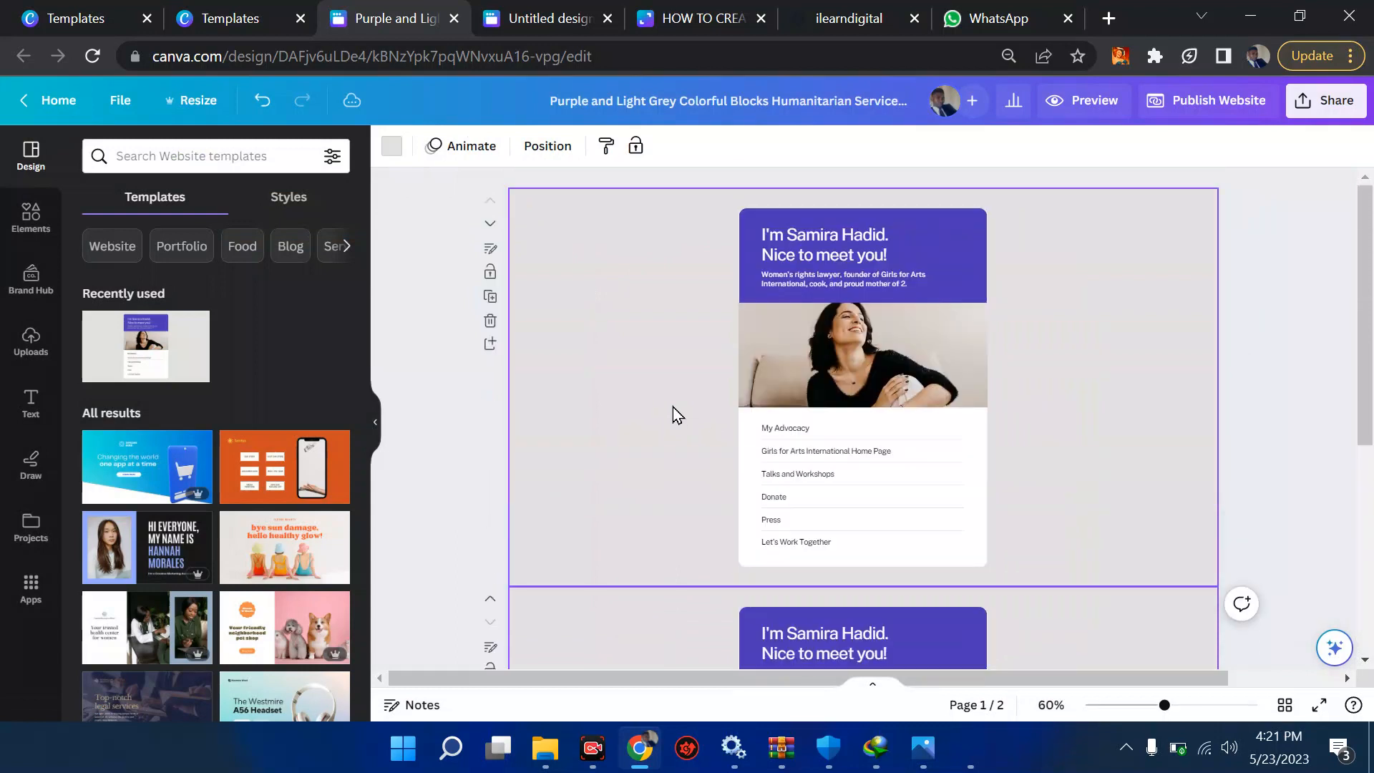
# Step: Examine both pages of the design together and select the heading text on the first page
pyautogui.click(920, 264)
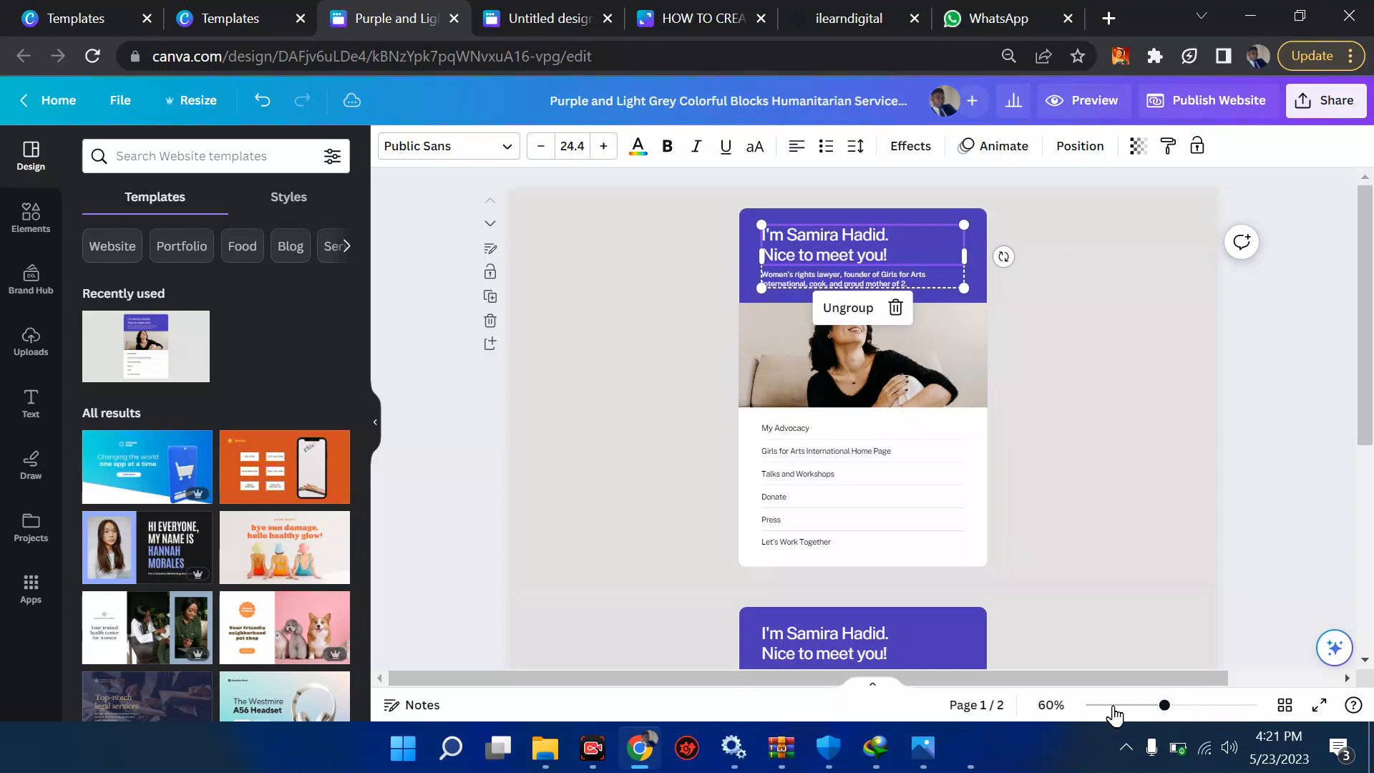
pyautogui.moveTo(1114, 714); pyautogui.dragTo(1142, 710)
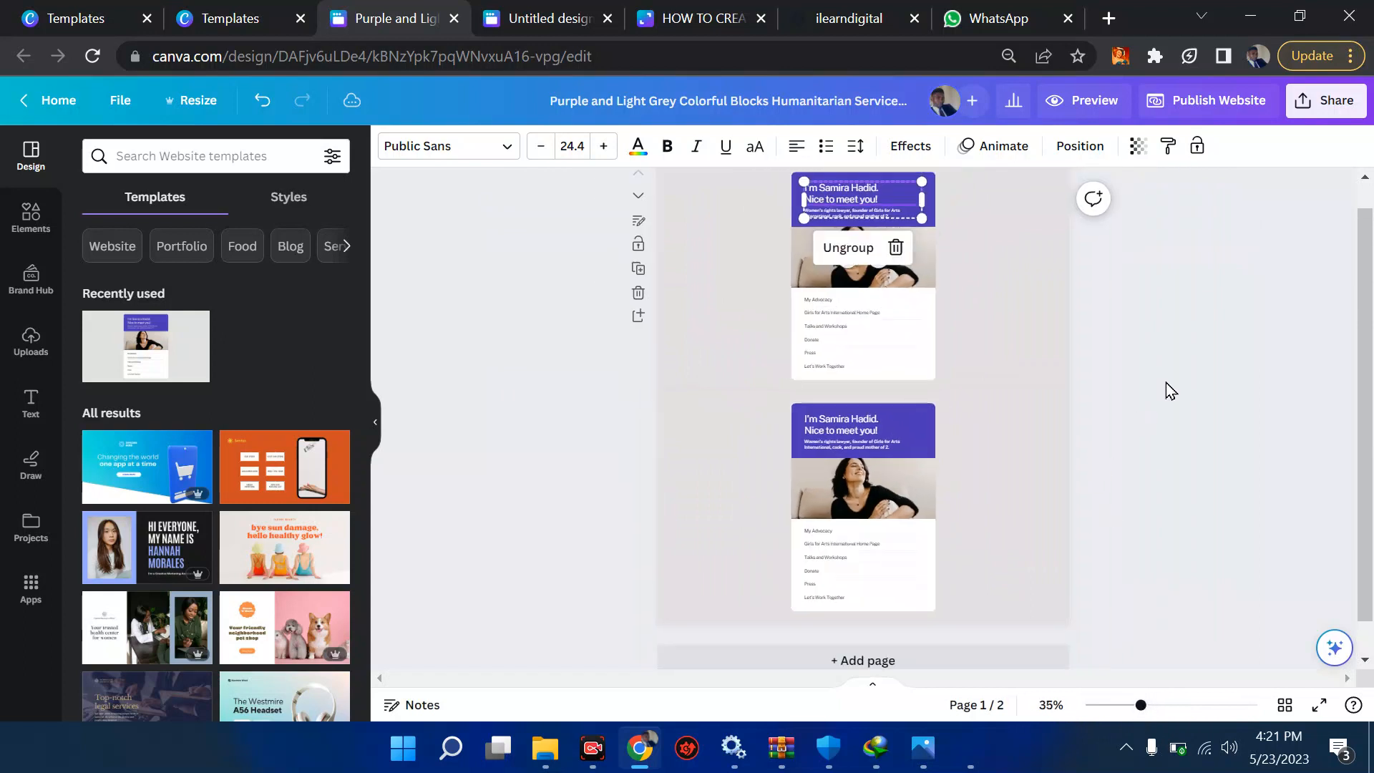
pyautogui.click(1196, 325)
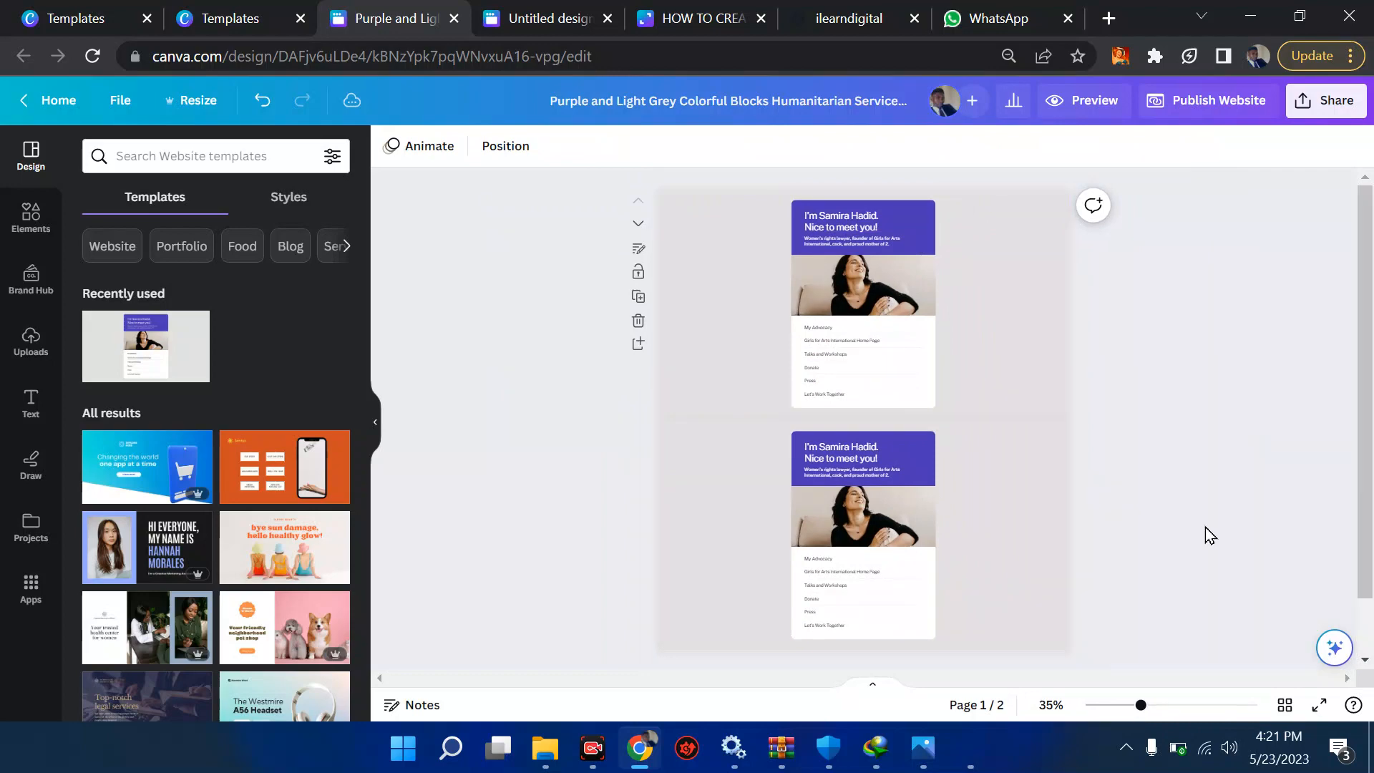
pyautogui.moveTo(1140, 704)
pyautogui.mouseDown()
pyautogui.moveTo(1113, 706)
pyautogui.moveTo(1184, 706)
pyautogui.moveTo(1166, 706)
pyautogui.mouseUp()
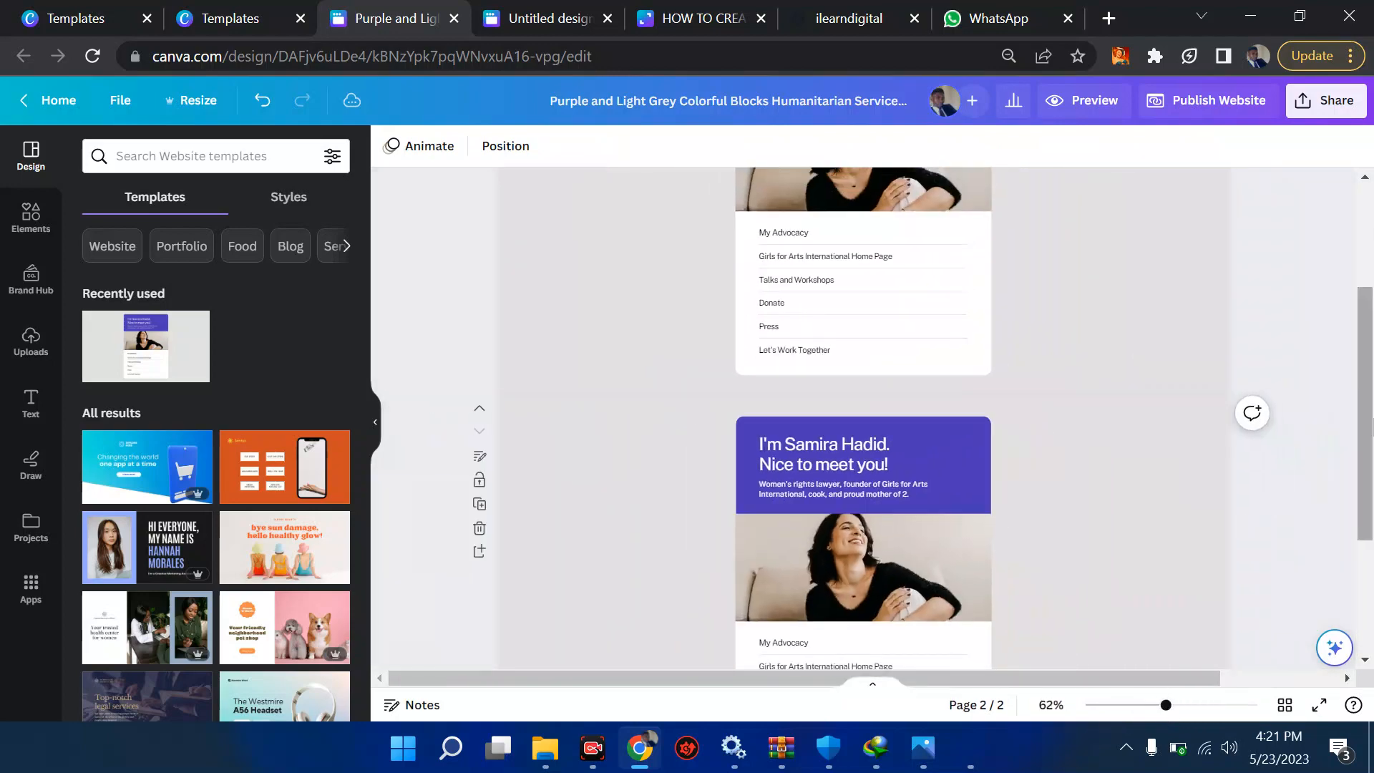
pyautogui.moveTo(1367, 425); pyautogui.dragTo(1372, 322)
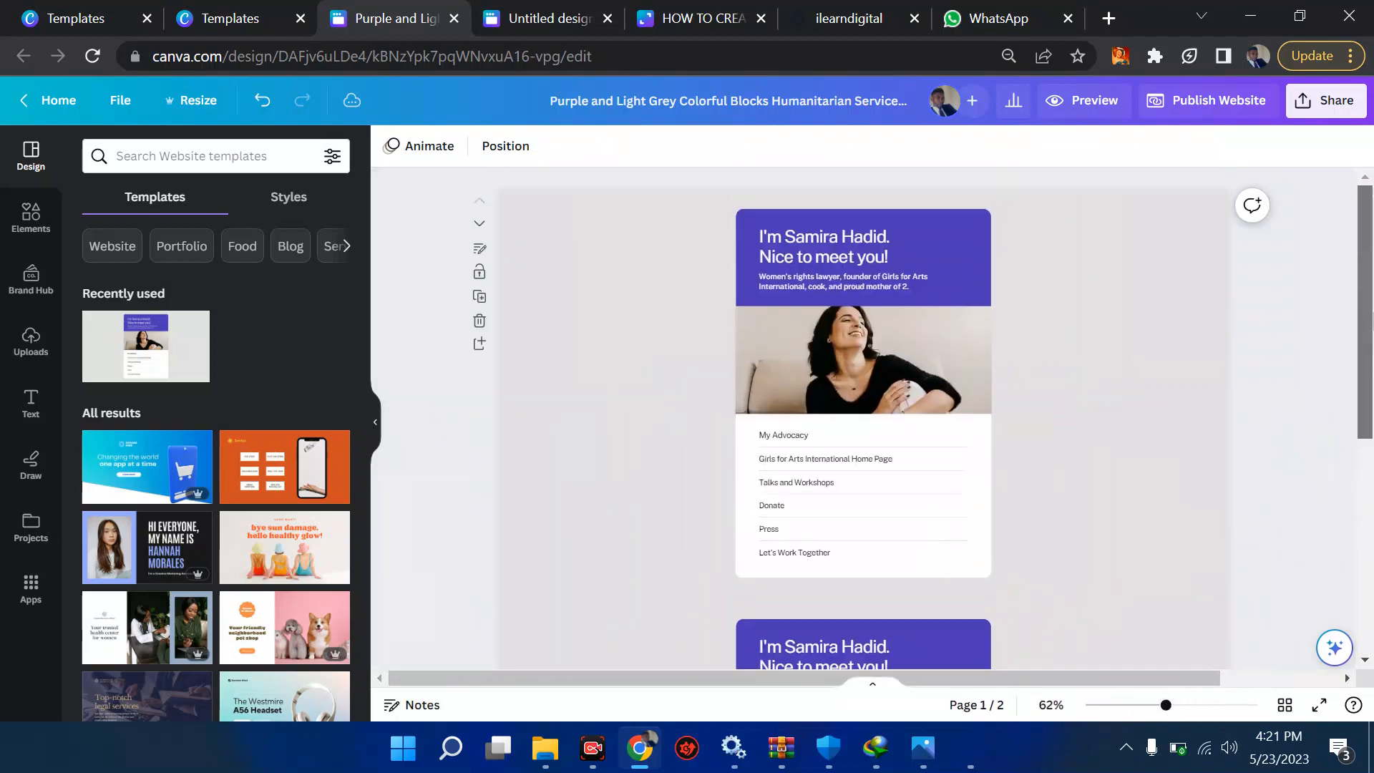
pyautogui.click(819, 250)
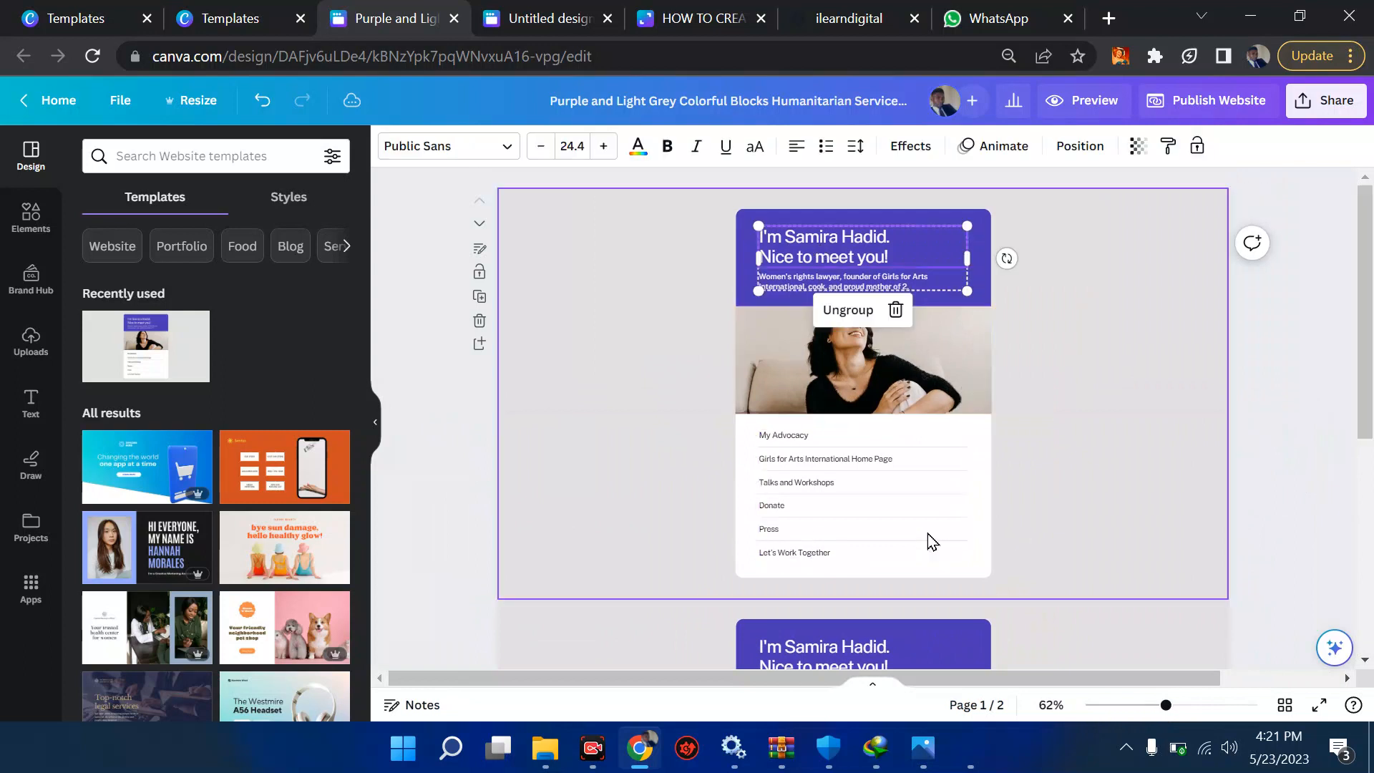
# Step: Review the website tutorial outline and the header section of the published talking avatar website
pyautogui.click(547, 14)
pyautogui.click(688, 11)
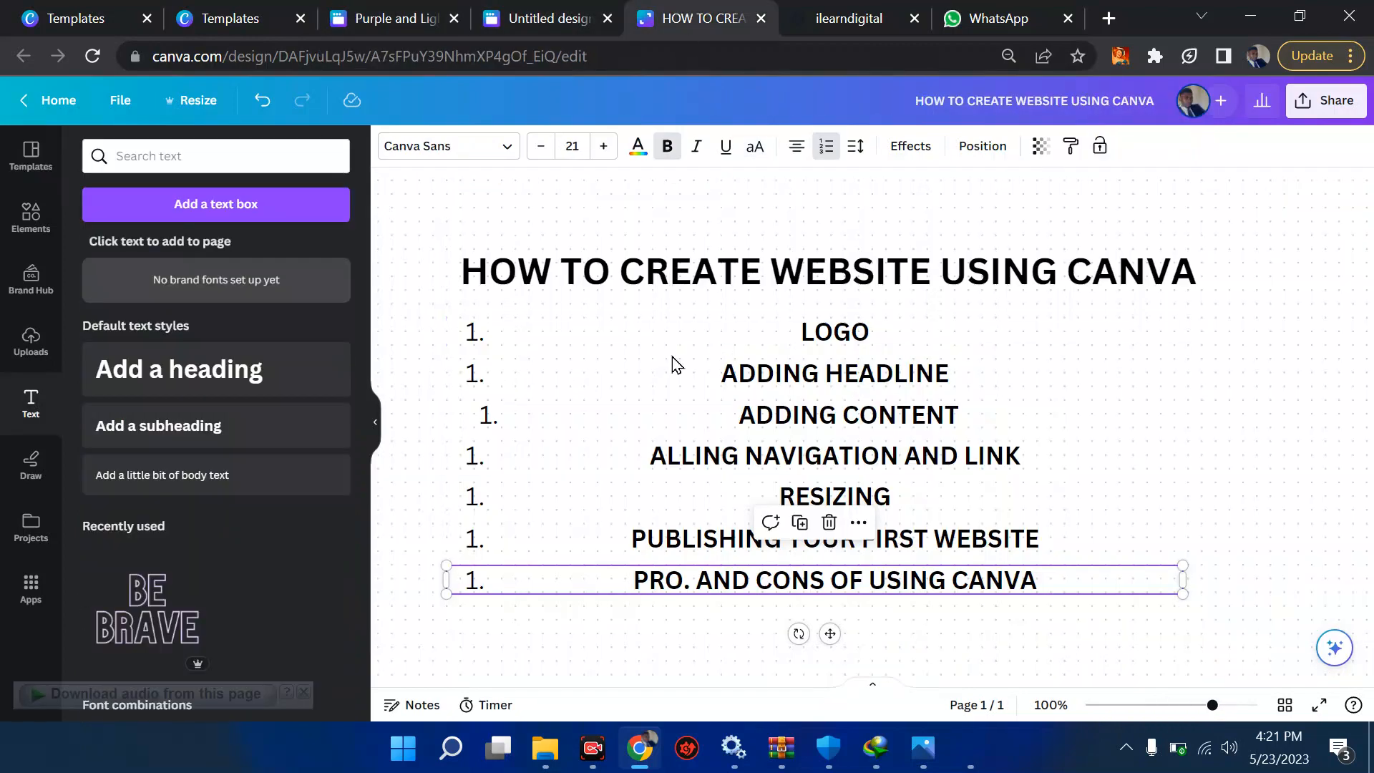
pyautogui.click(858, 16)
pyautogui.scroll(10, 862, 289)
pyautogui.scroll(8, 858, 286)
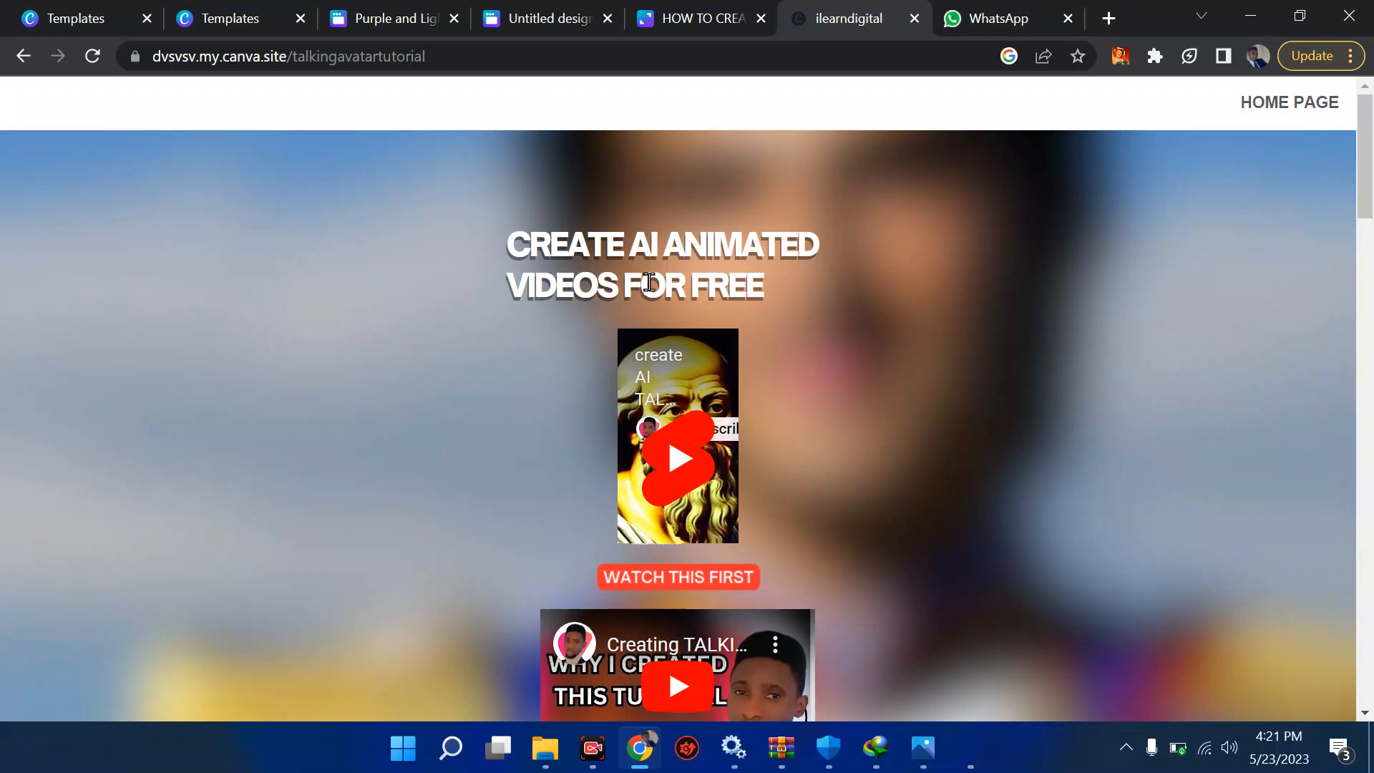
# Step: Move the published example website's browser tab directly beside the bio-link design's tab and return to the design
pyautogui.click(548, 11)
pyautogui.click(405, 12)
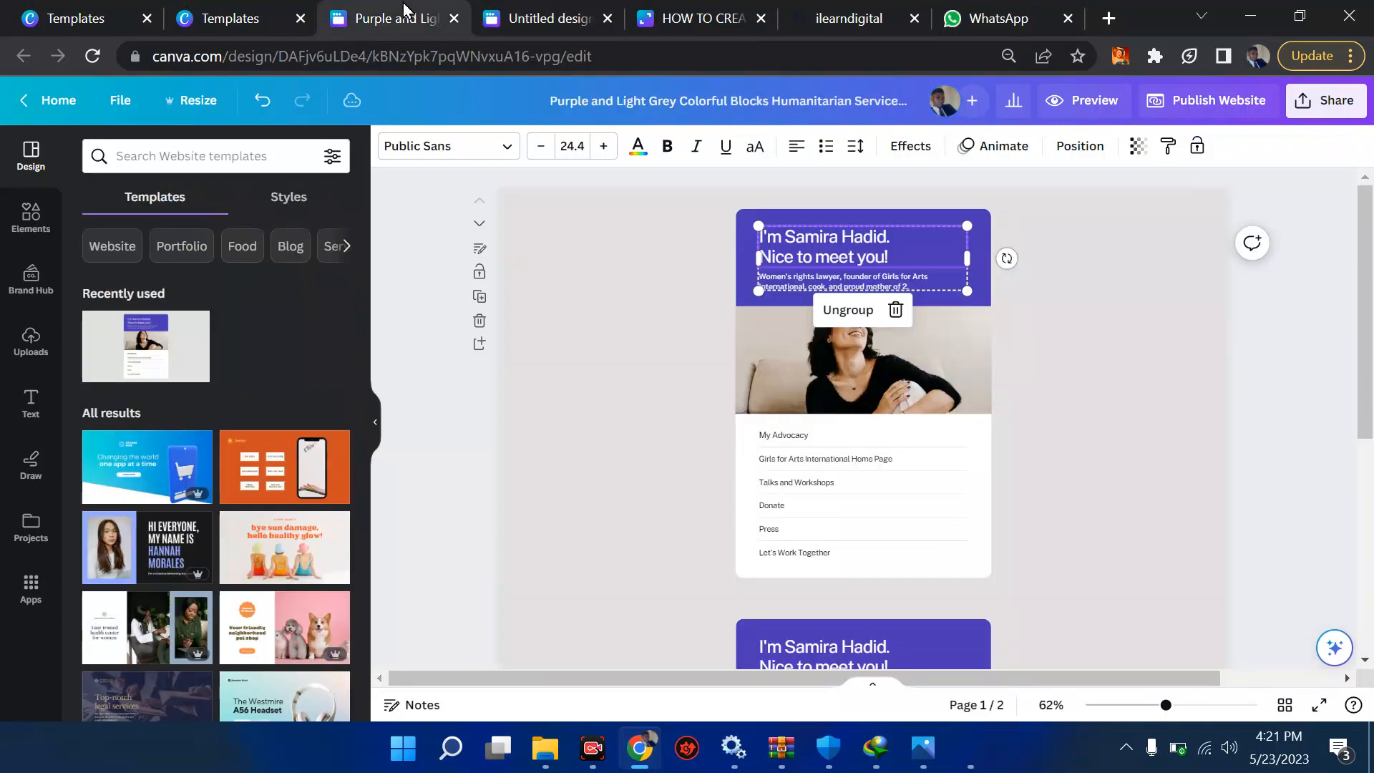
pyautogui.moveTo(823, 19); pyautogui.dragTo(515, 20)
pyautogui.click(398, 16)
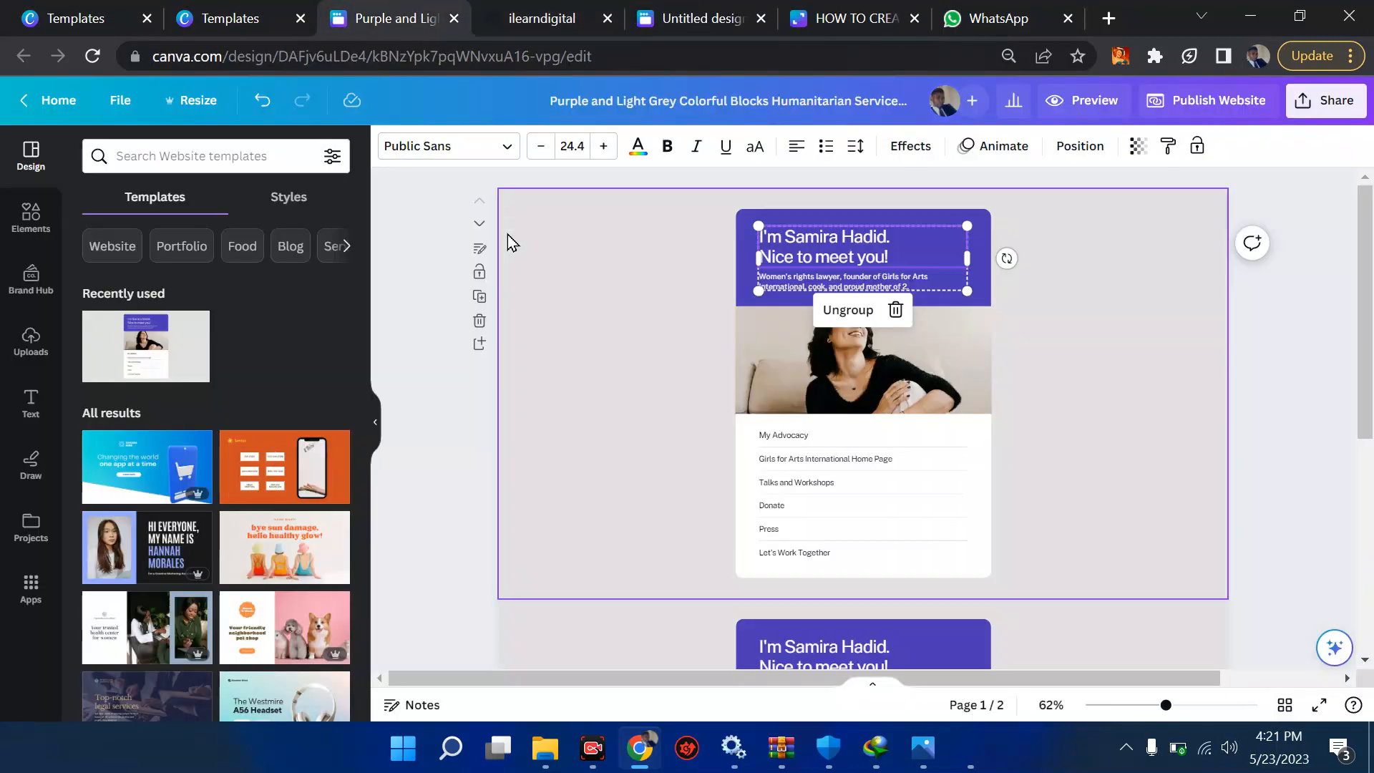
# Step: Insert the uploaded portrait of the bearded old man into the first page of the design
pyautogui.click(526, 265)
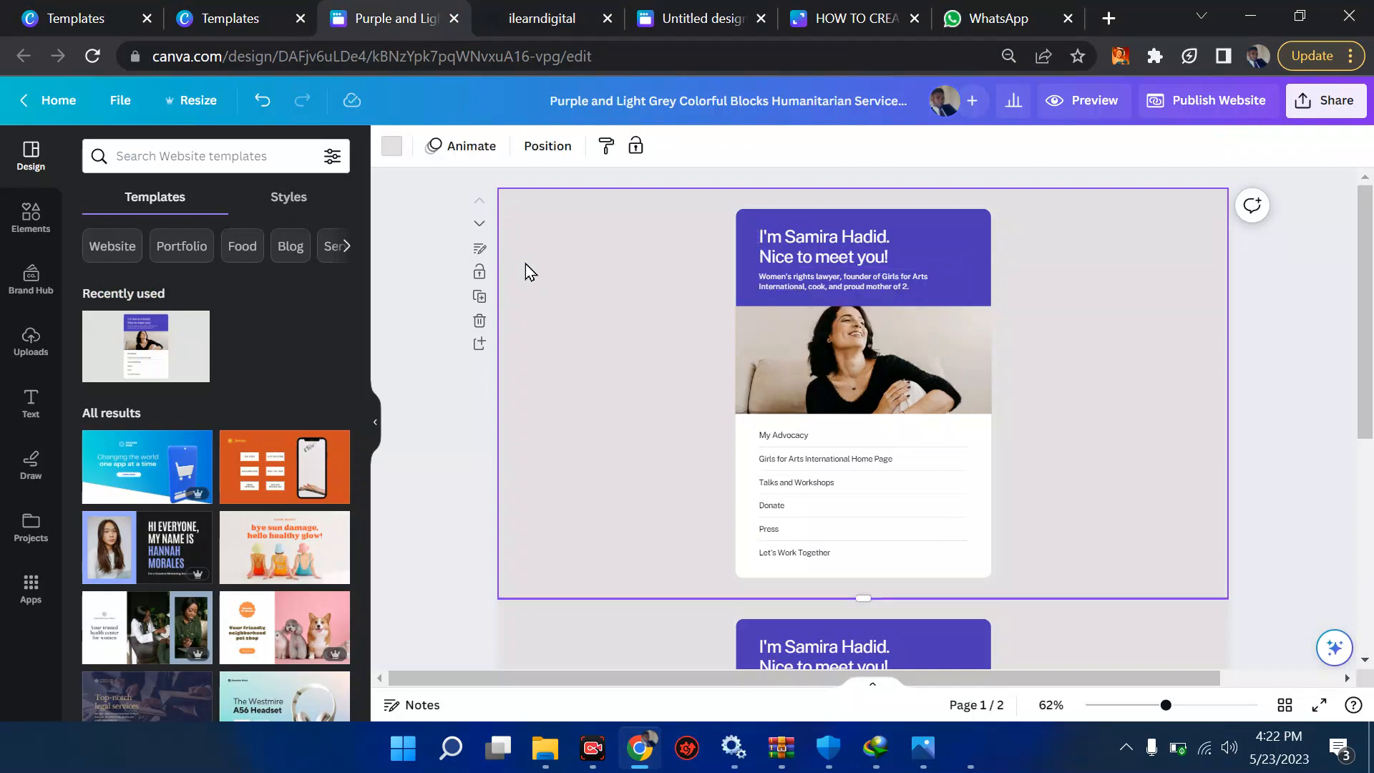
pyautogui.click(26, 357)
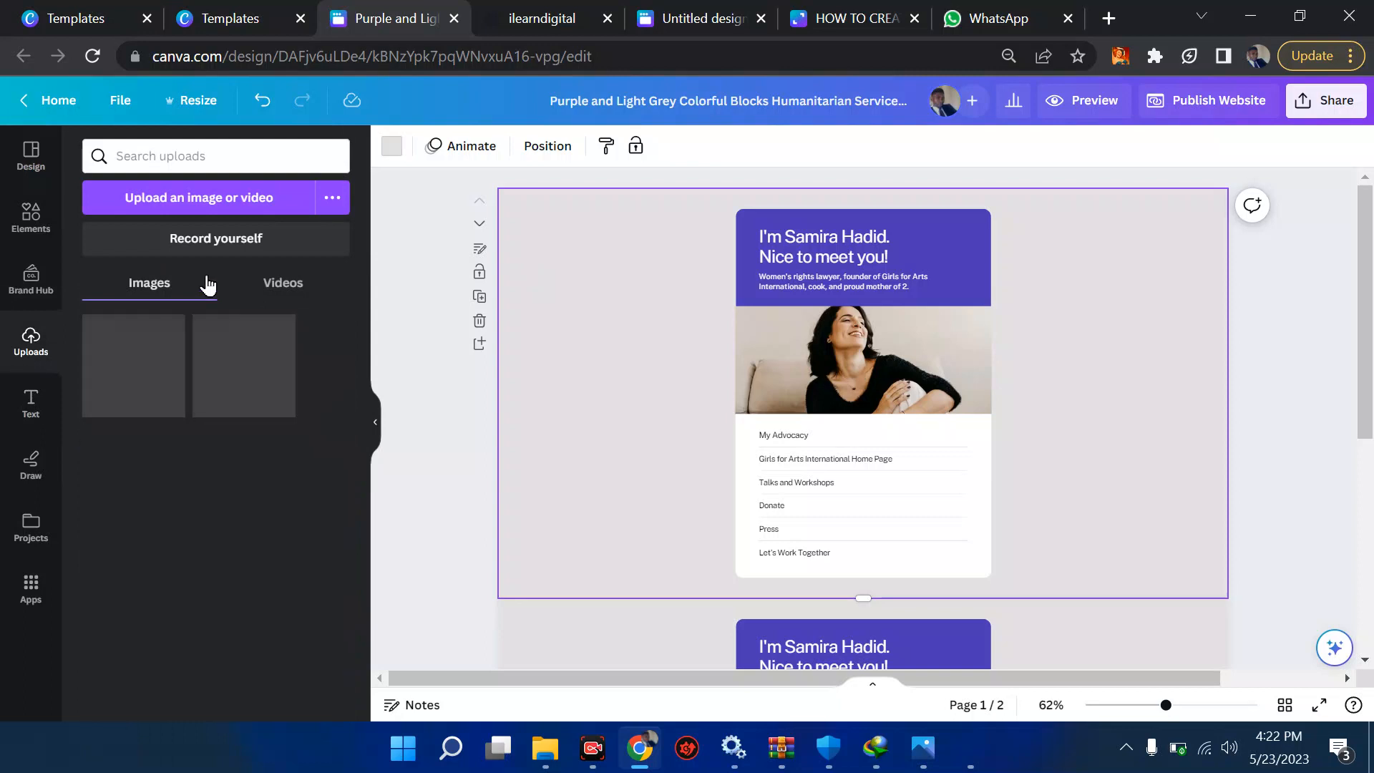
pyautogui.click(169, 196)
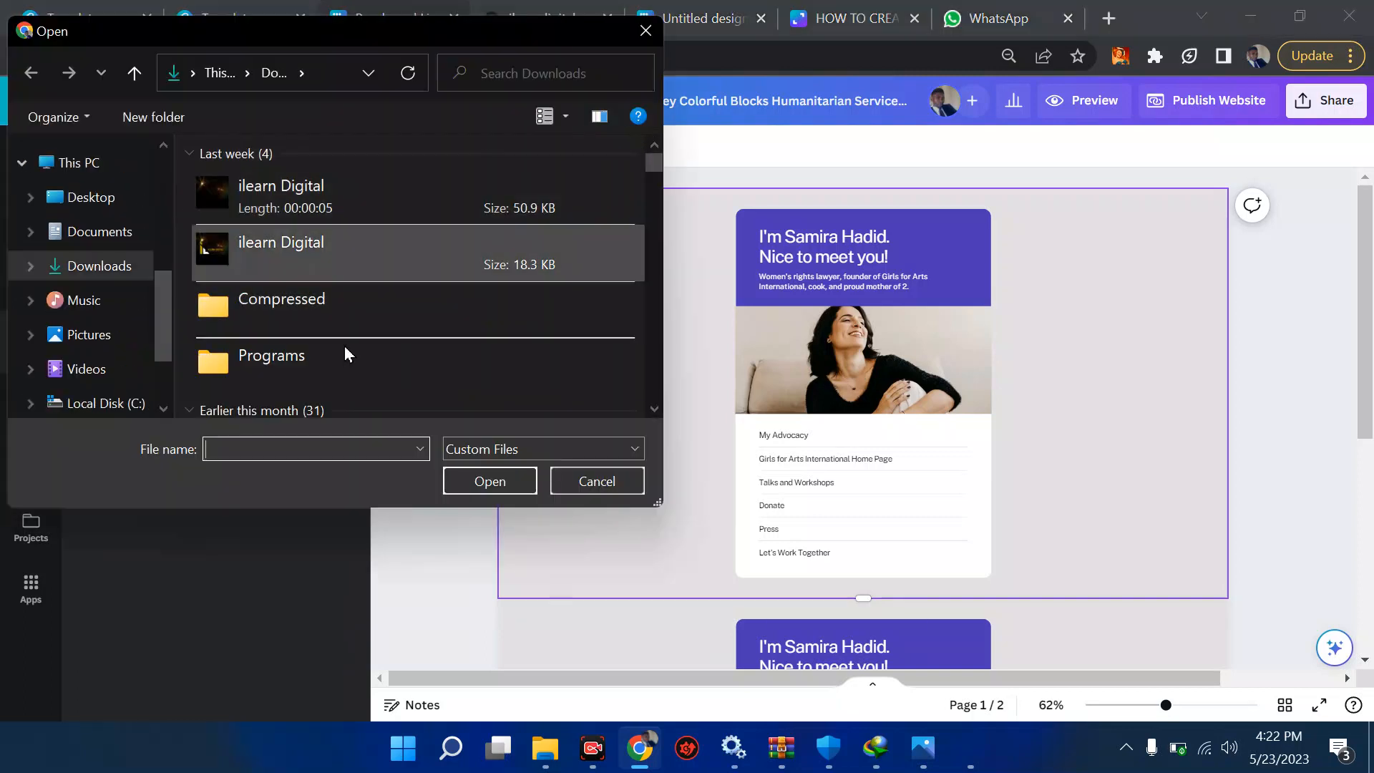
pyautogui.press('Escape')
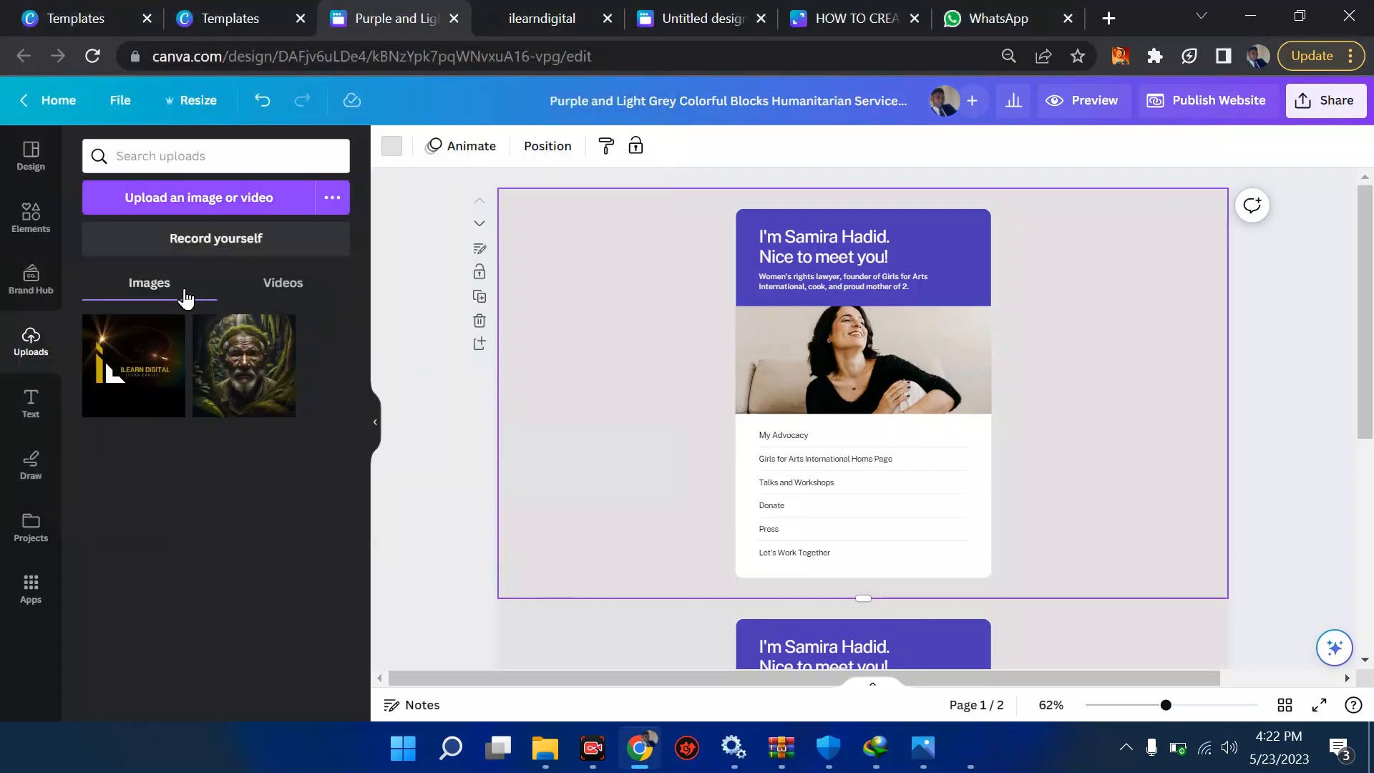
pyautogui.click(289, 282)
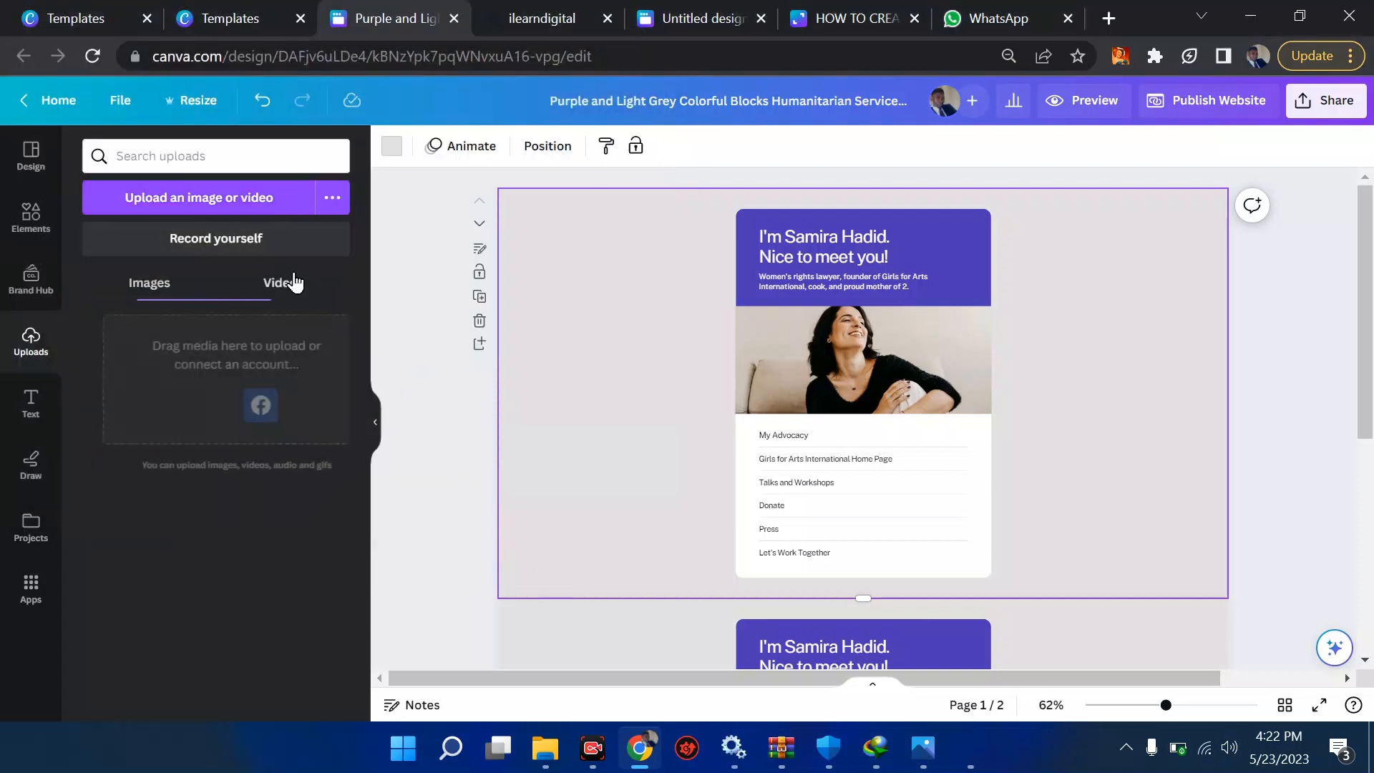
pyautogui.click(138, 286)
pyautogui.click(221, 385)
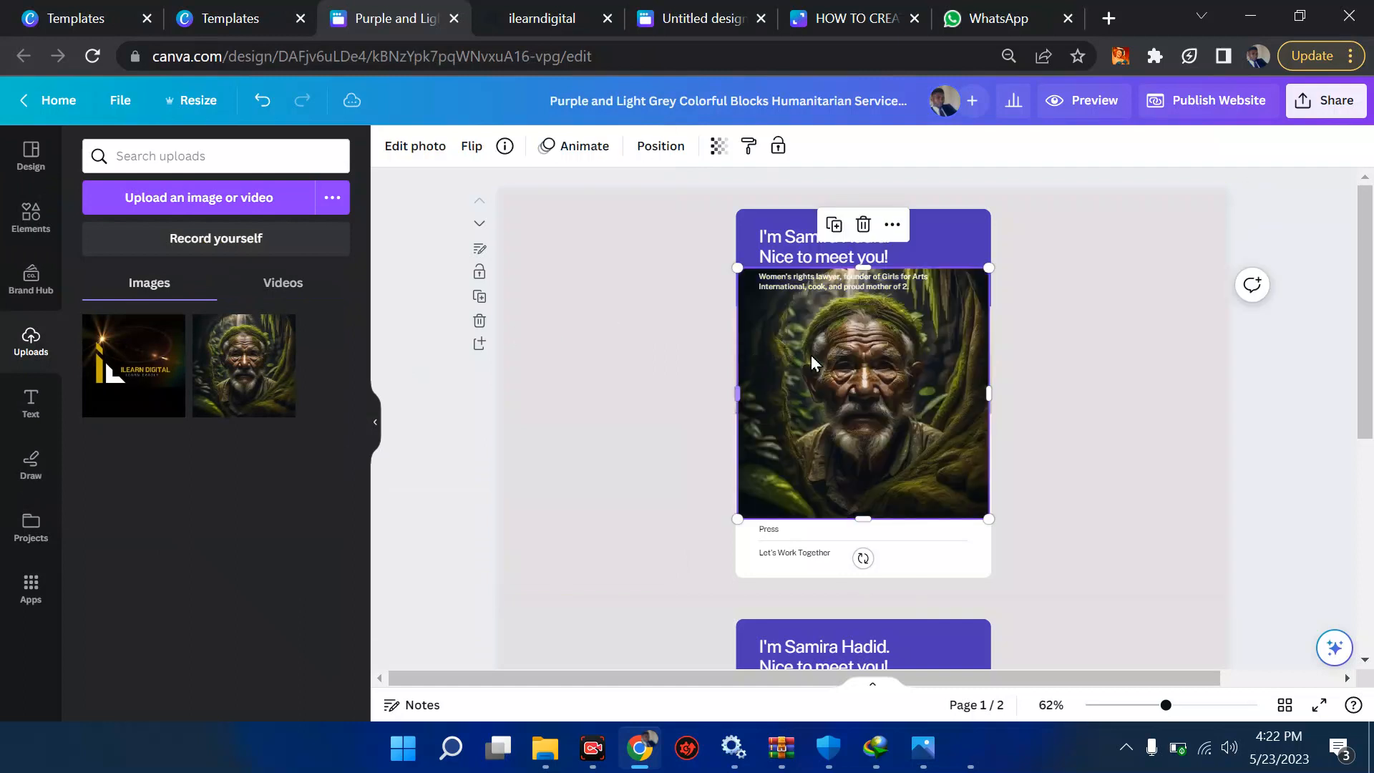
# Step: Move the inserted portrait to the first page's upper-left corner, then enlarge and widen it to cover the whole page
pyautogui.moveTo(823, 340); pyautogui.dragTo(570, 249)
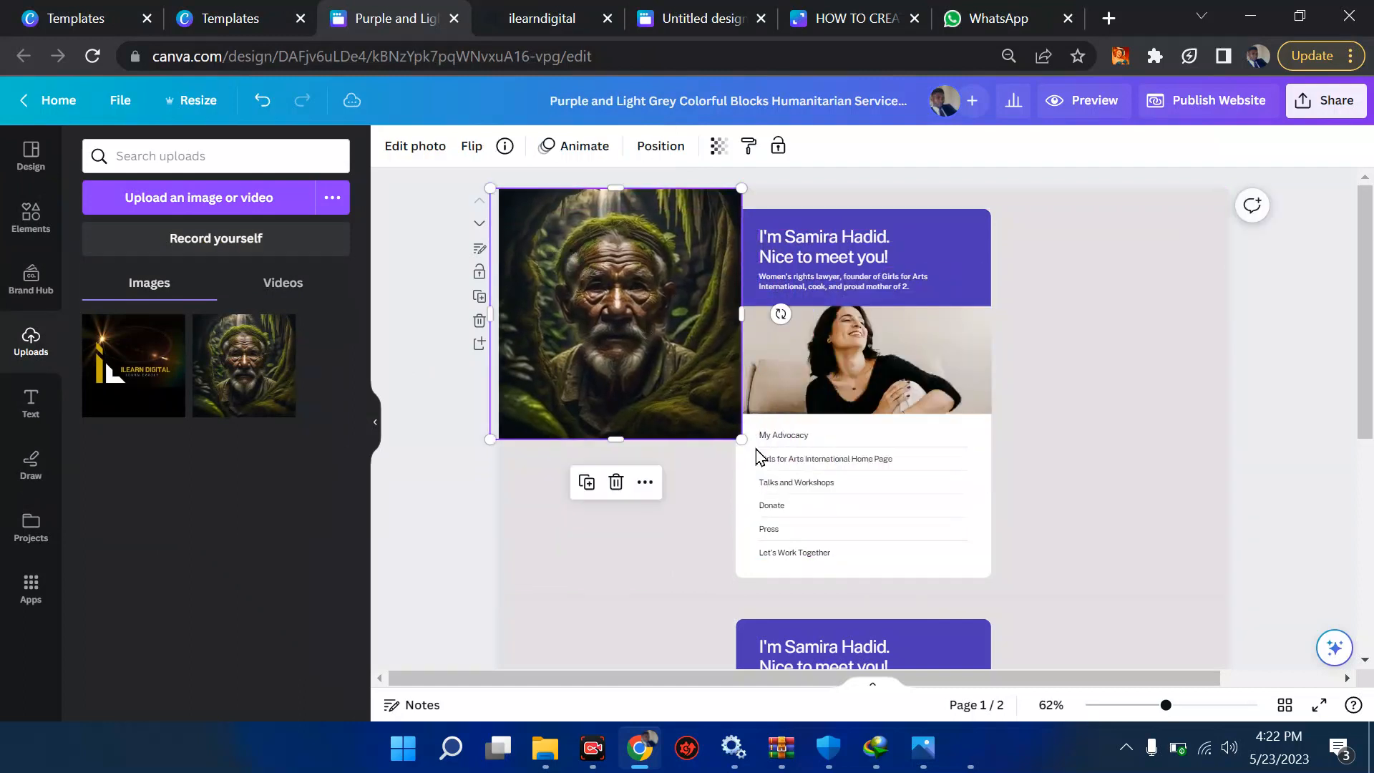
pyautogui.moveTo(741, 438); pyautogui.dragTo(1041, 588)
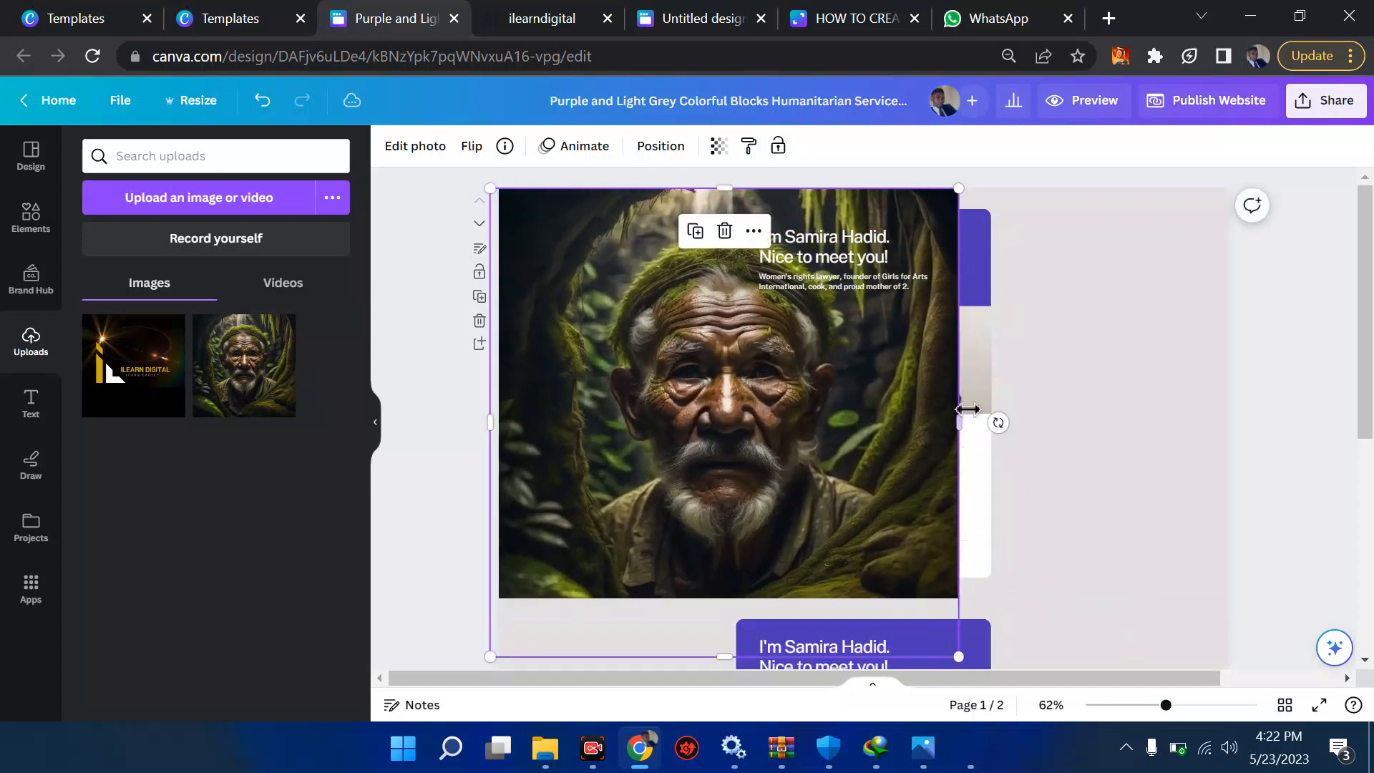
pyautogui.moveTo(967, 410); pyautogui.dragTo(1251, 418)
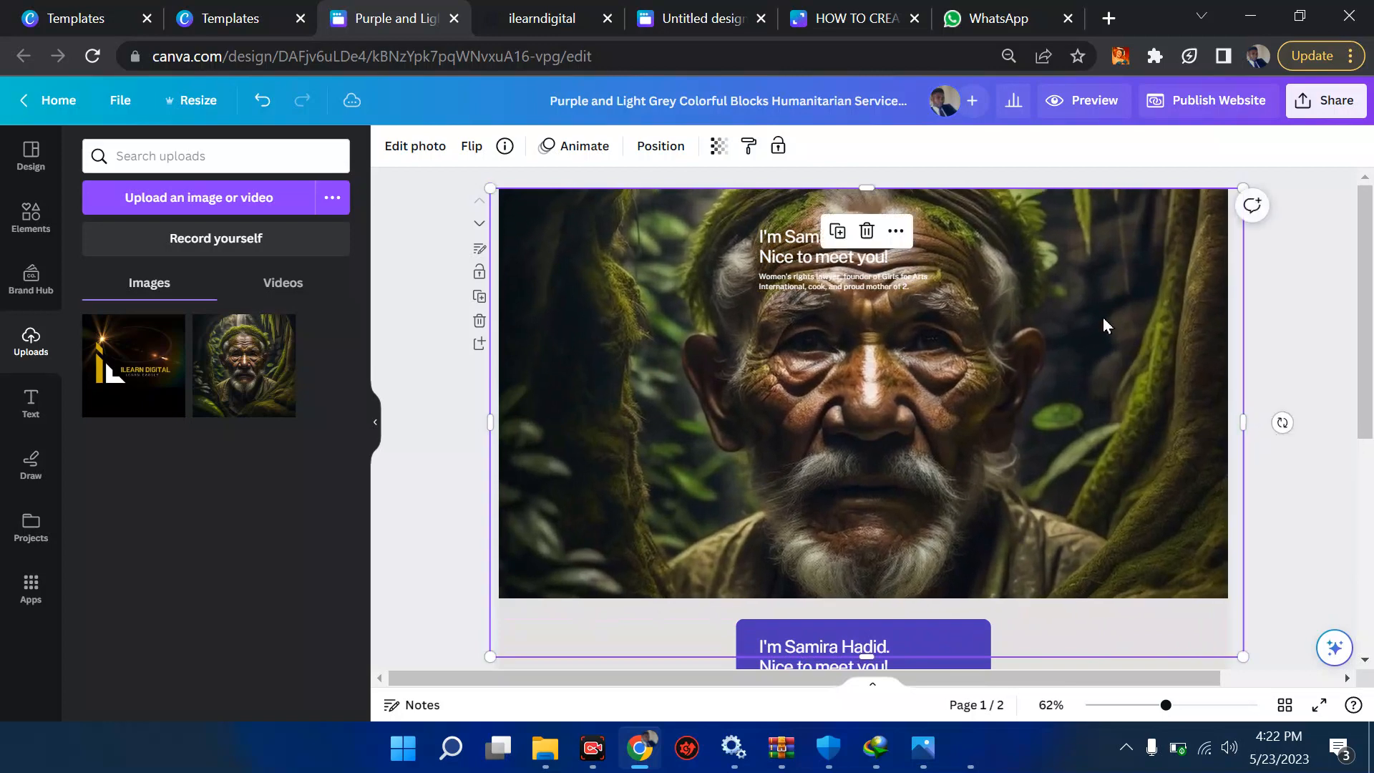
pyautogui.moveTo(1094, 360); pyautogui.dragTo(1096, 322)
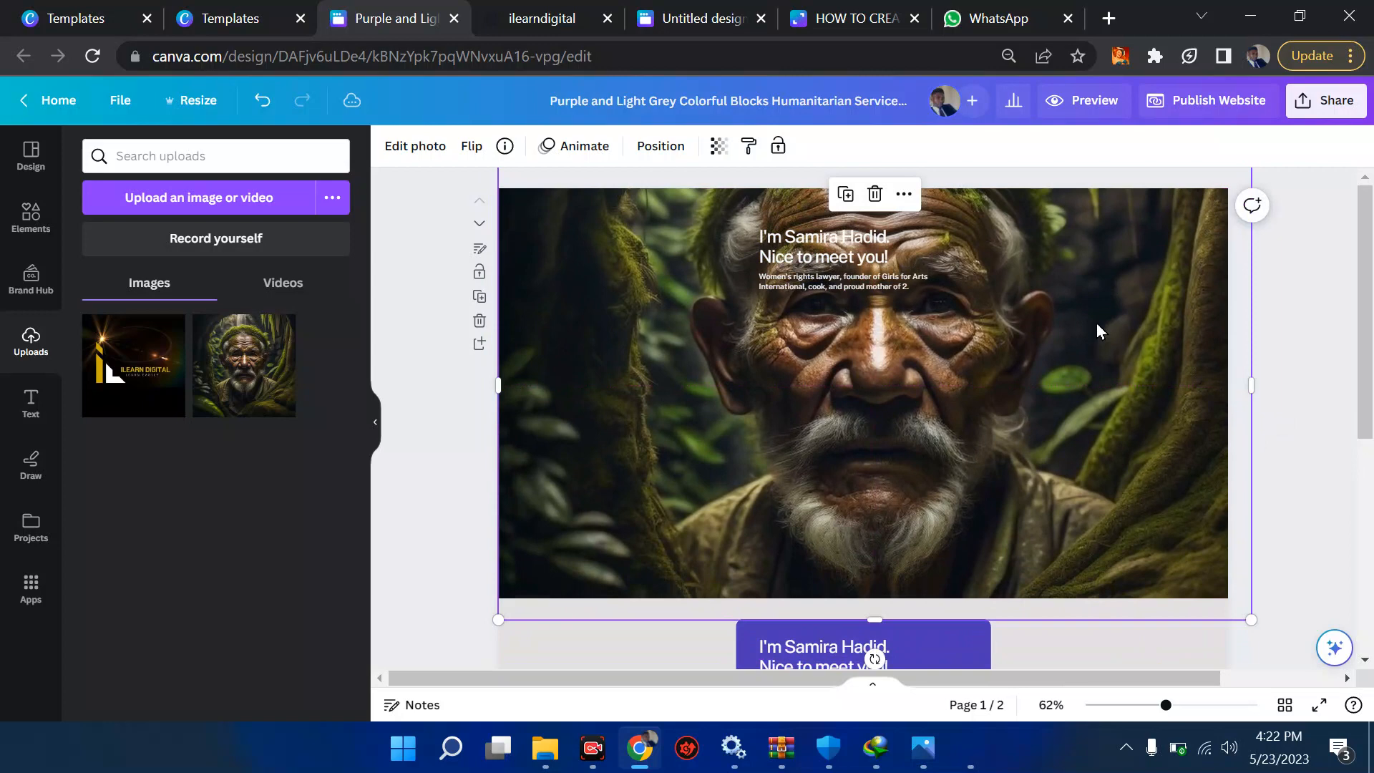
pyautogui.moveTo(1099, 330); pyautogui.dragTo(1097, 303)
# Step: Send the full-page portrait to the back, behind the bio card
pyautogui.rightClick(1059, 327)
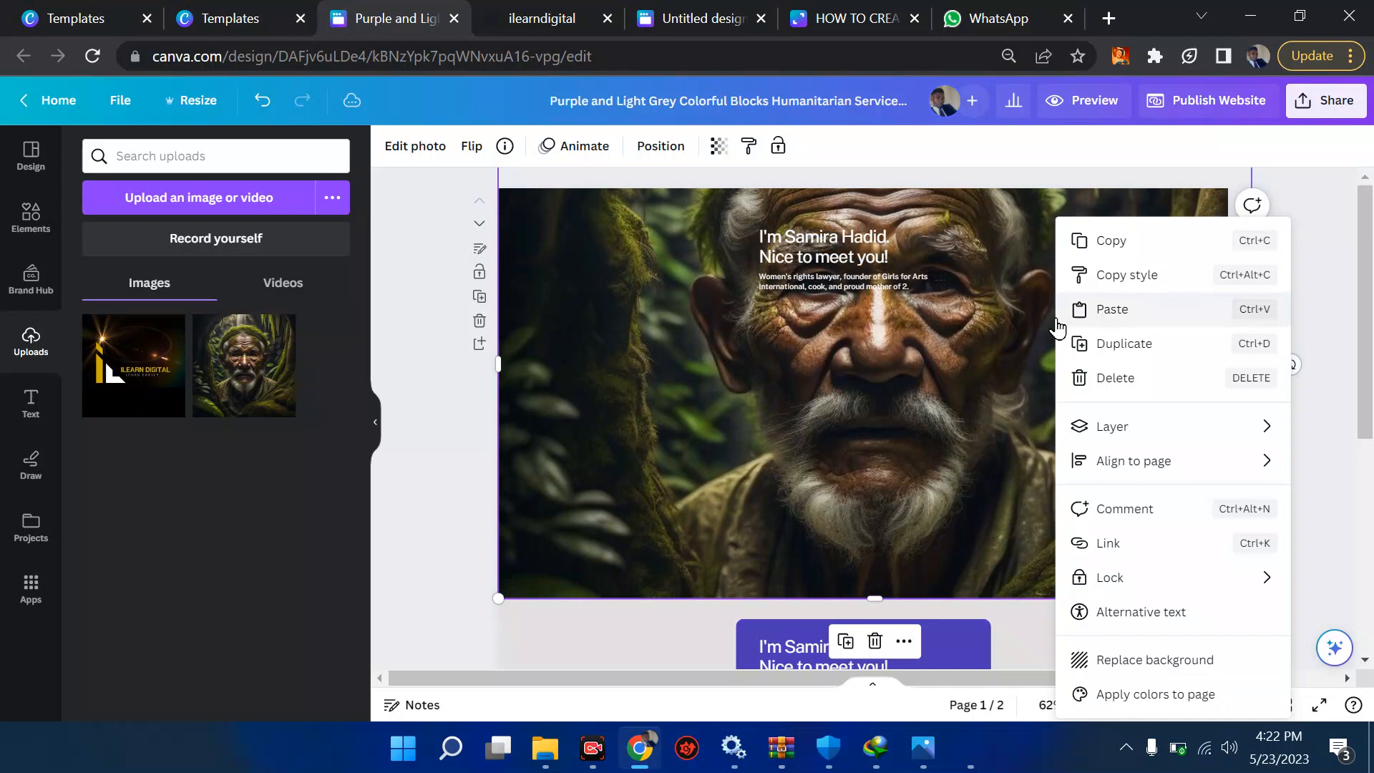
pyautogui.moveTo(1113, 433)
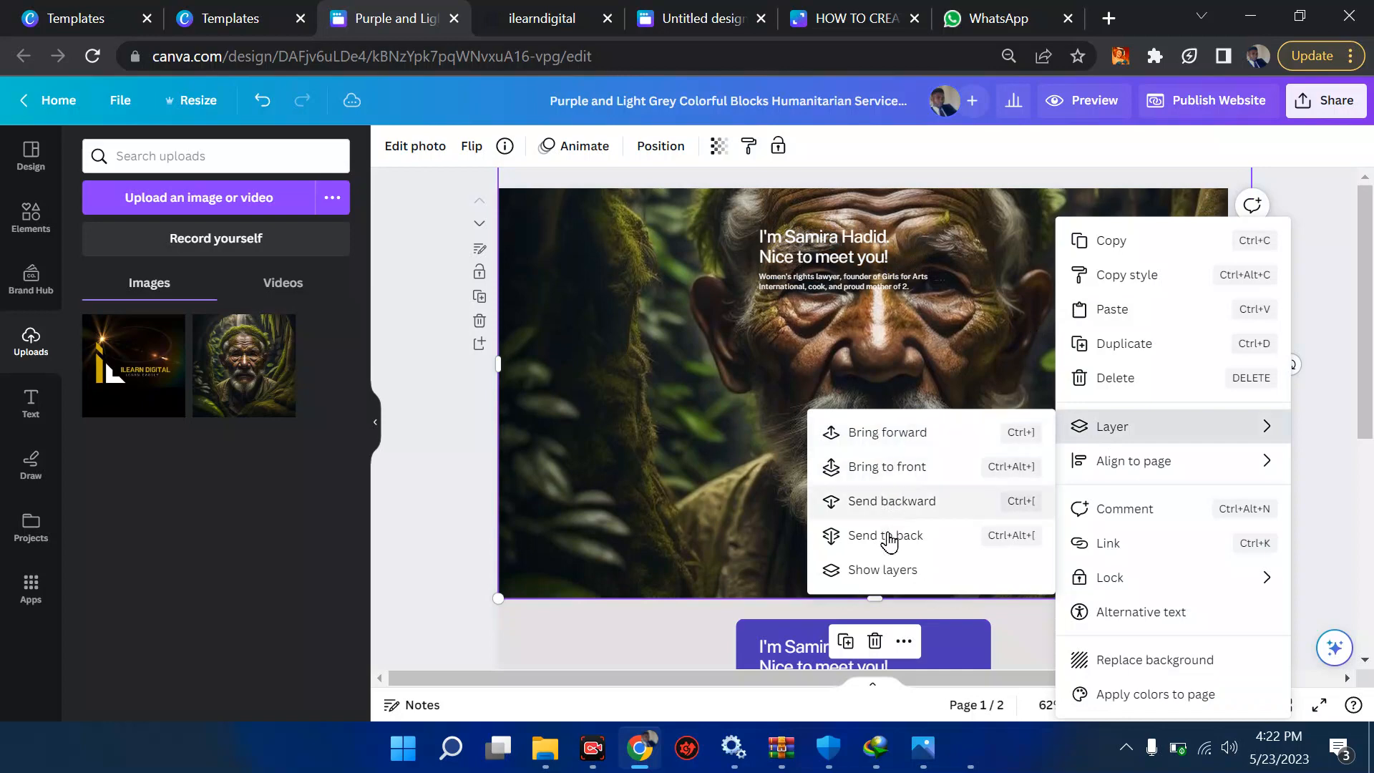
pyautogui.click(890, 541)
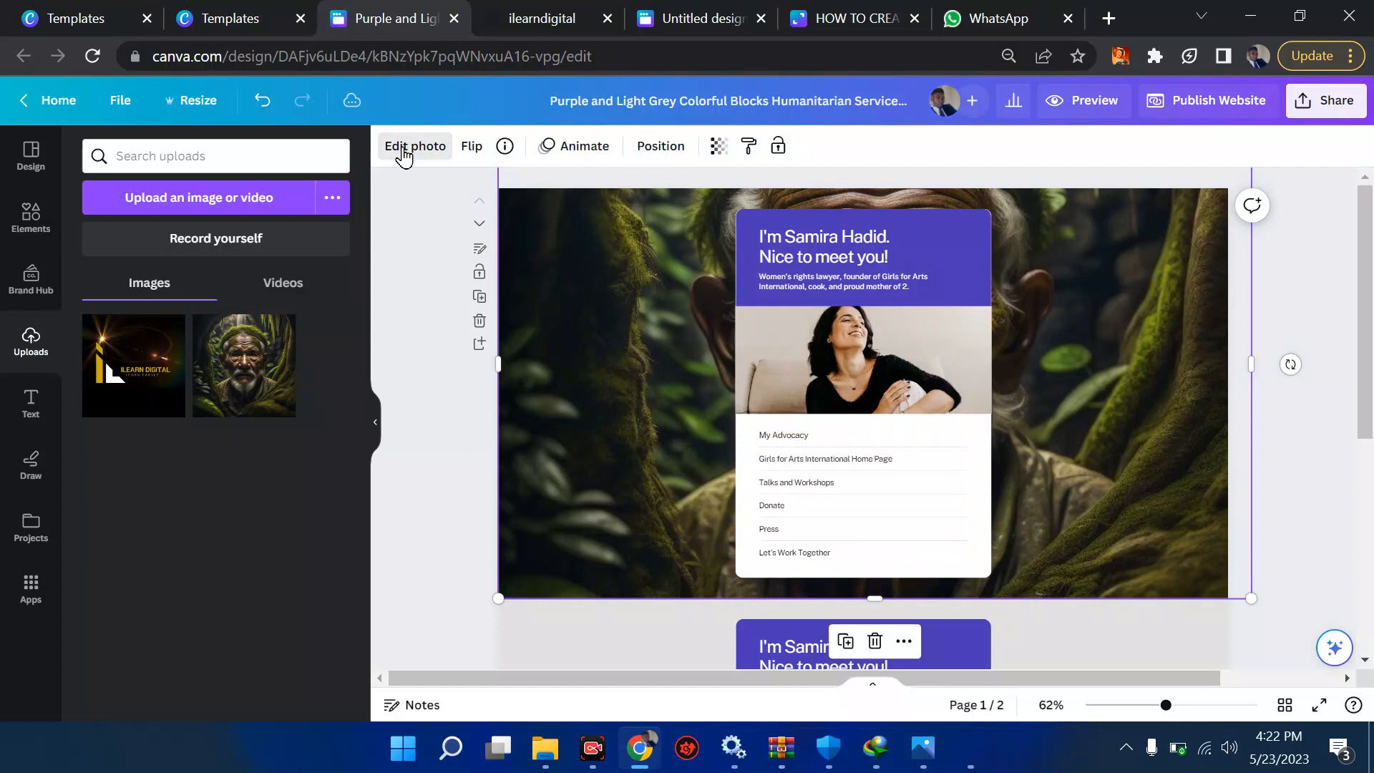
# Step: Apply the Blur effect with intensity 55 to the background portrait and lock the image
pyautogui.click(401, 149)
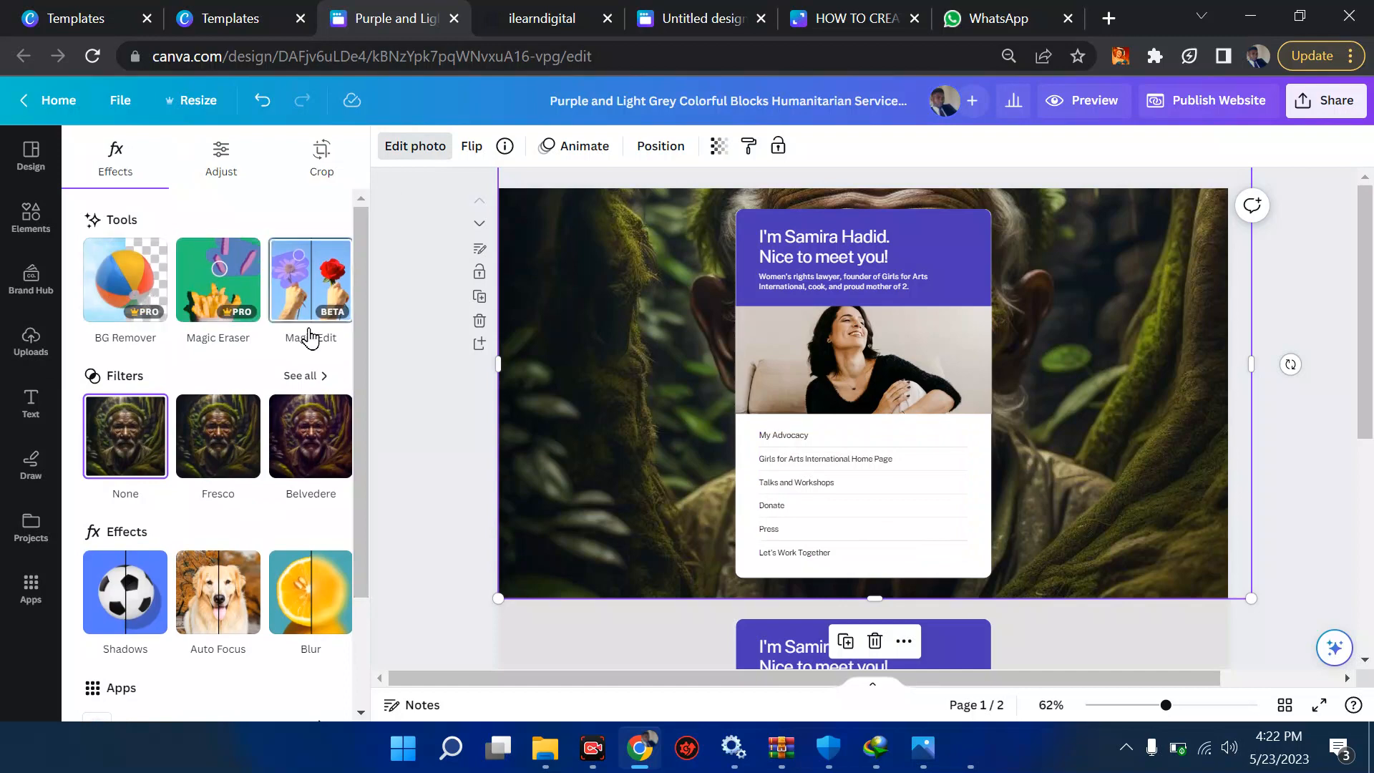
pyautogui.scroll(-1, 363, 529)
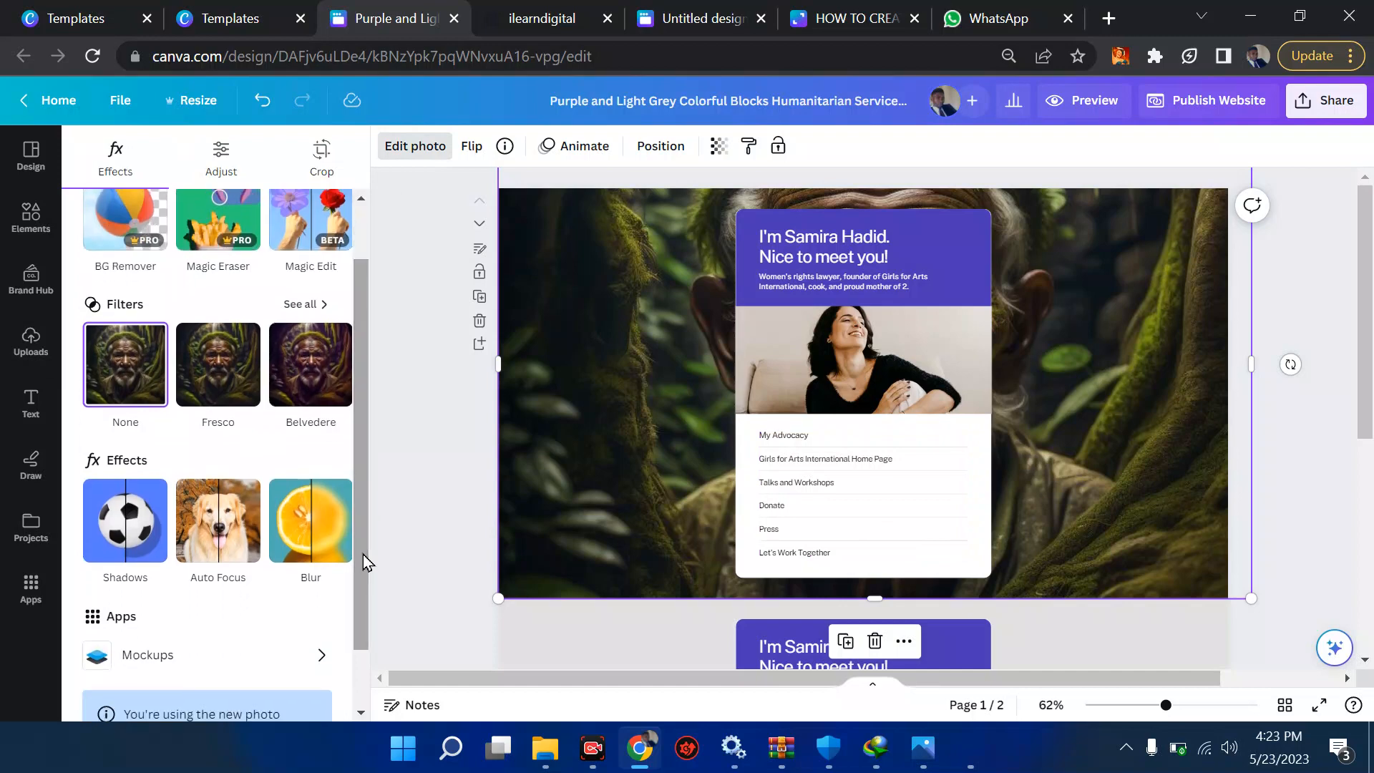
pyautogui.click(333, 520)
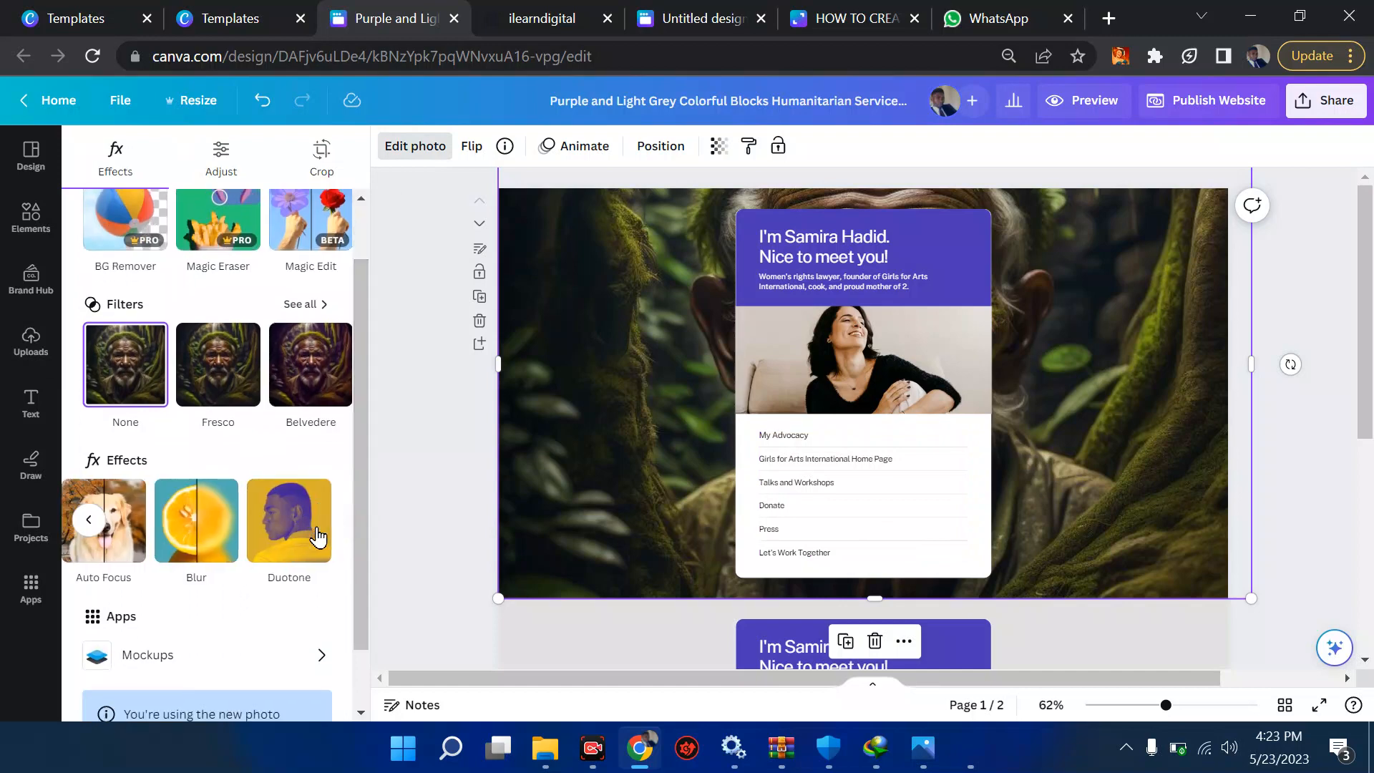
pyautogui.click(193, 533)
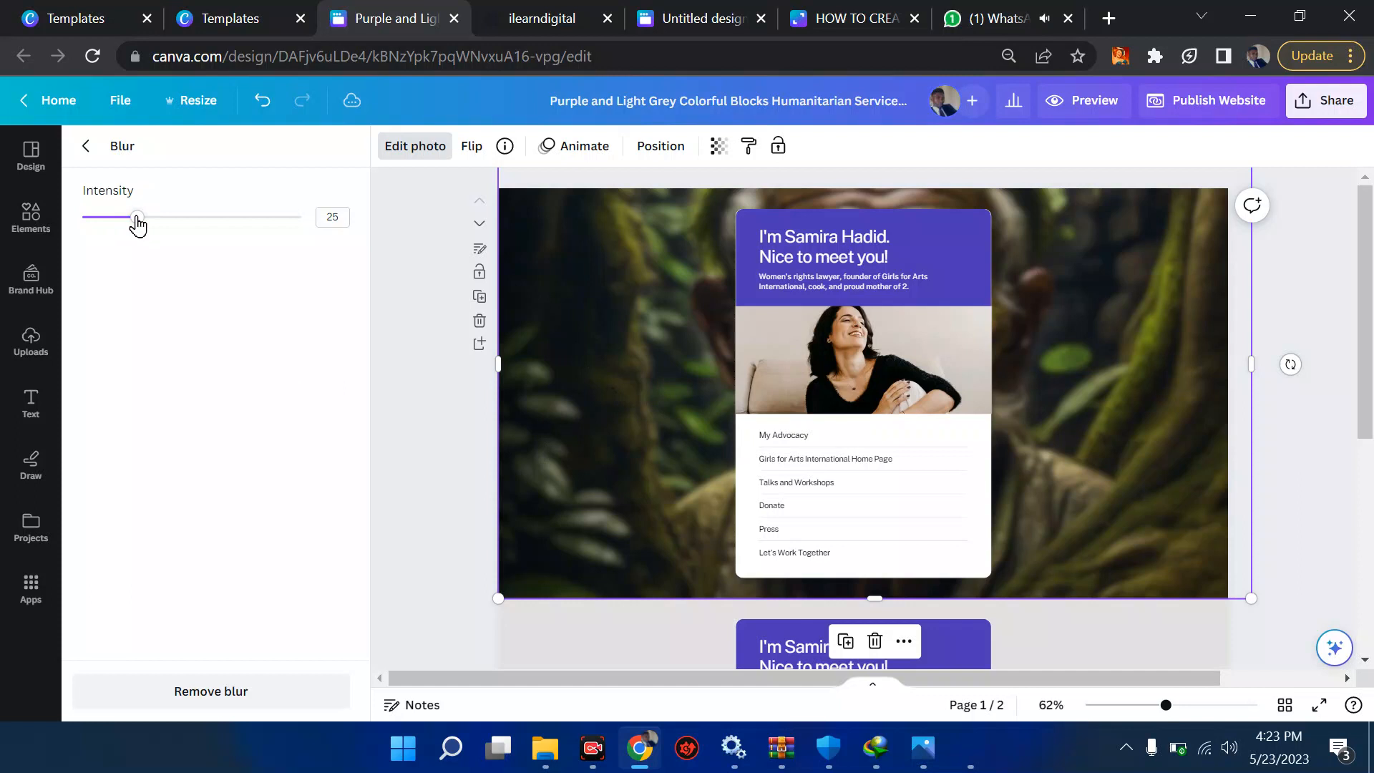
pyautogui.moveTo(137, 224); pyautogui.dragTo(205, 242)
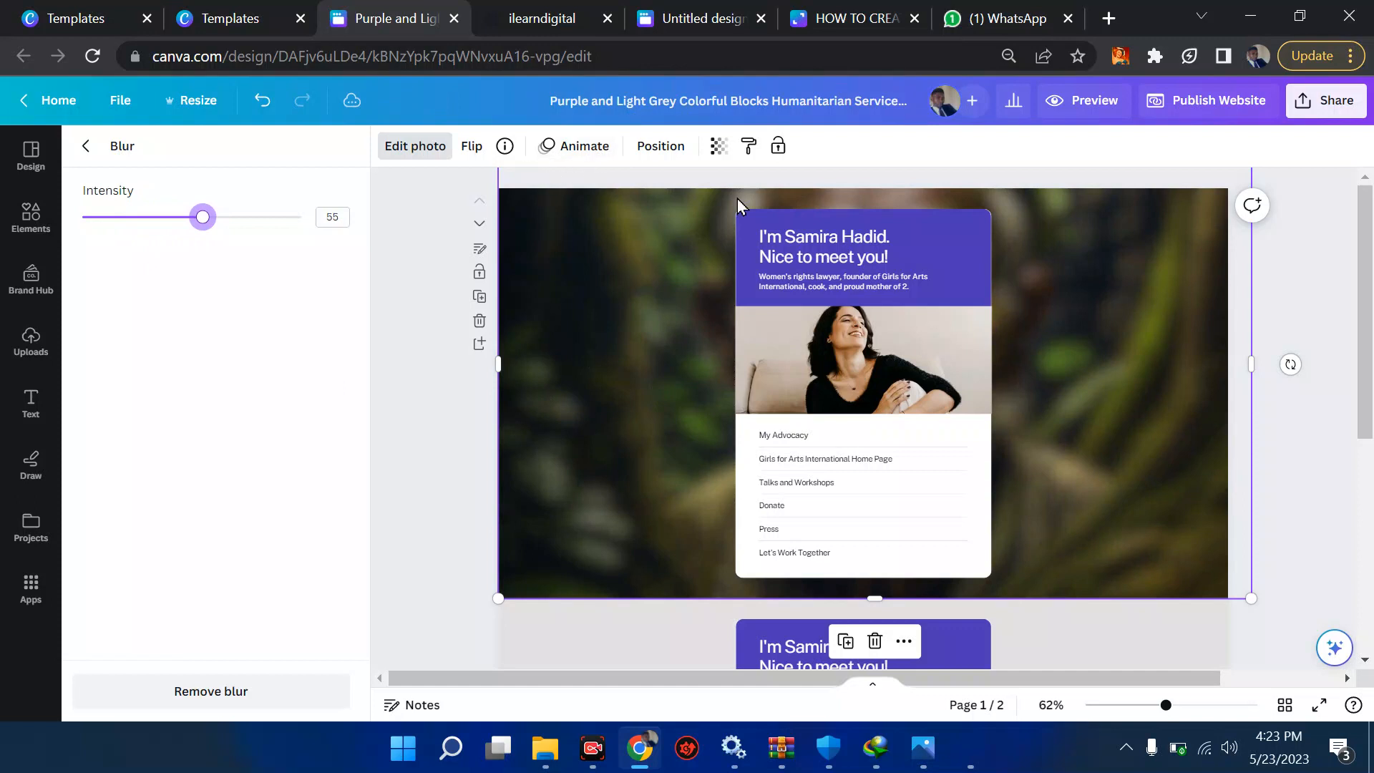
pyautogui.click(777, 147)
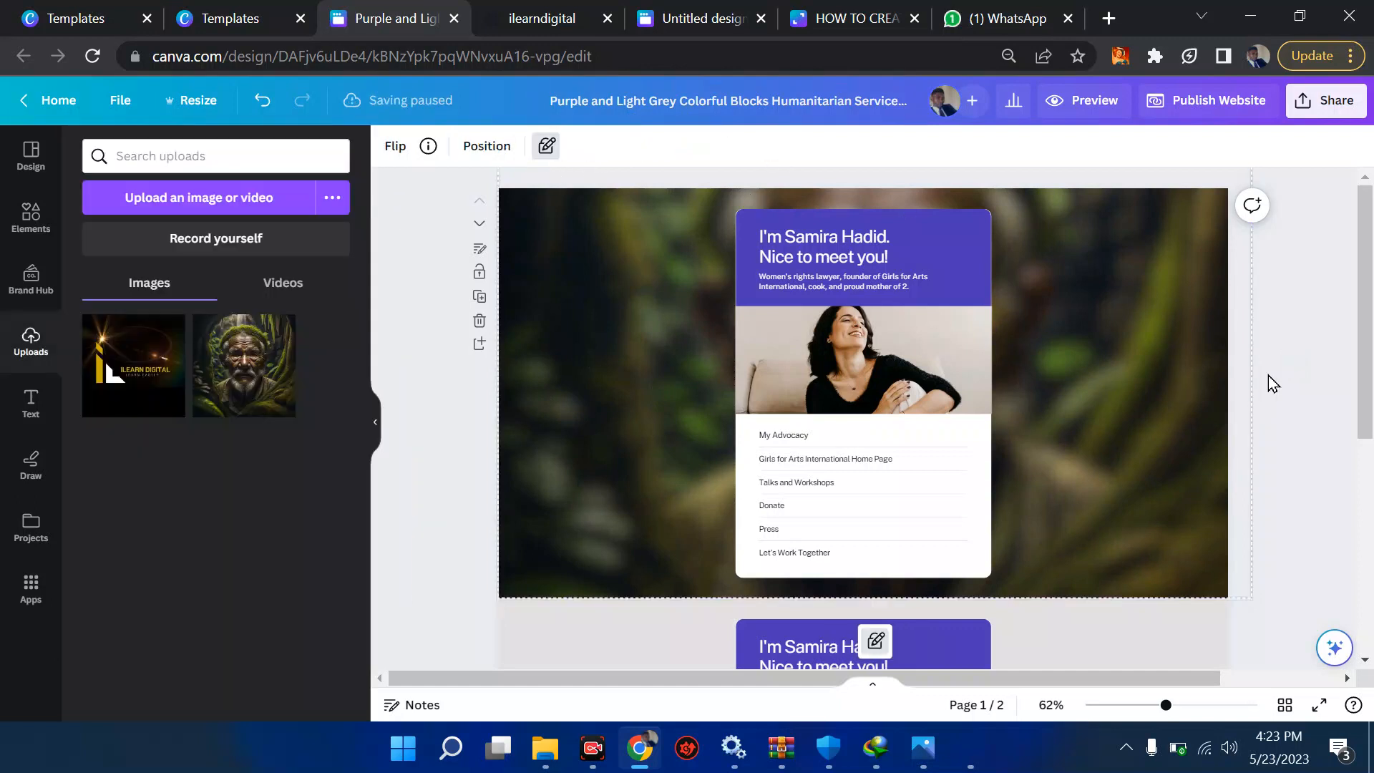
pyautogui.click(1311, 396)
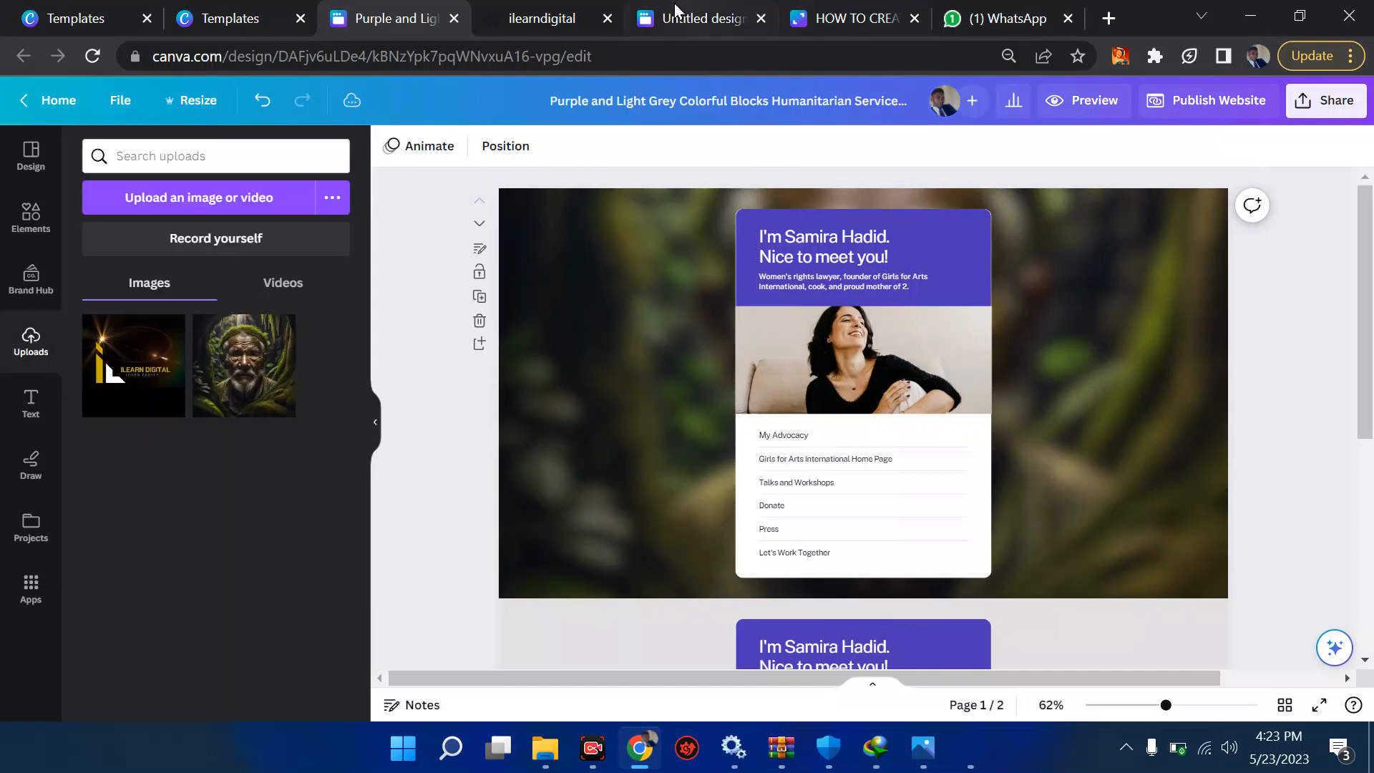
# Step: Check the published example website, then delete the whole bio card from the first page, leaving only the blurred background
pyautogui.click(545, 12)
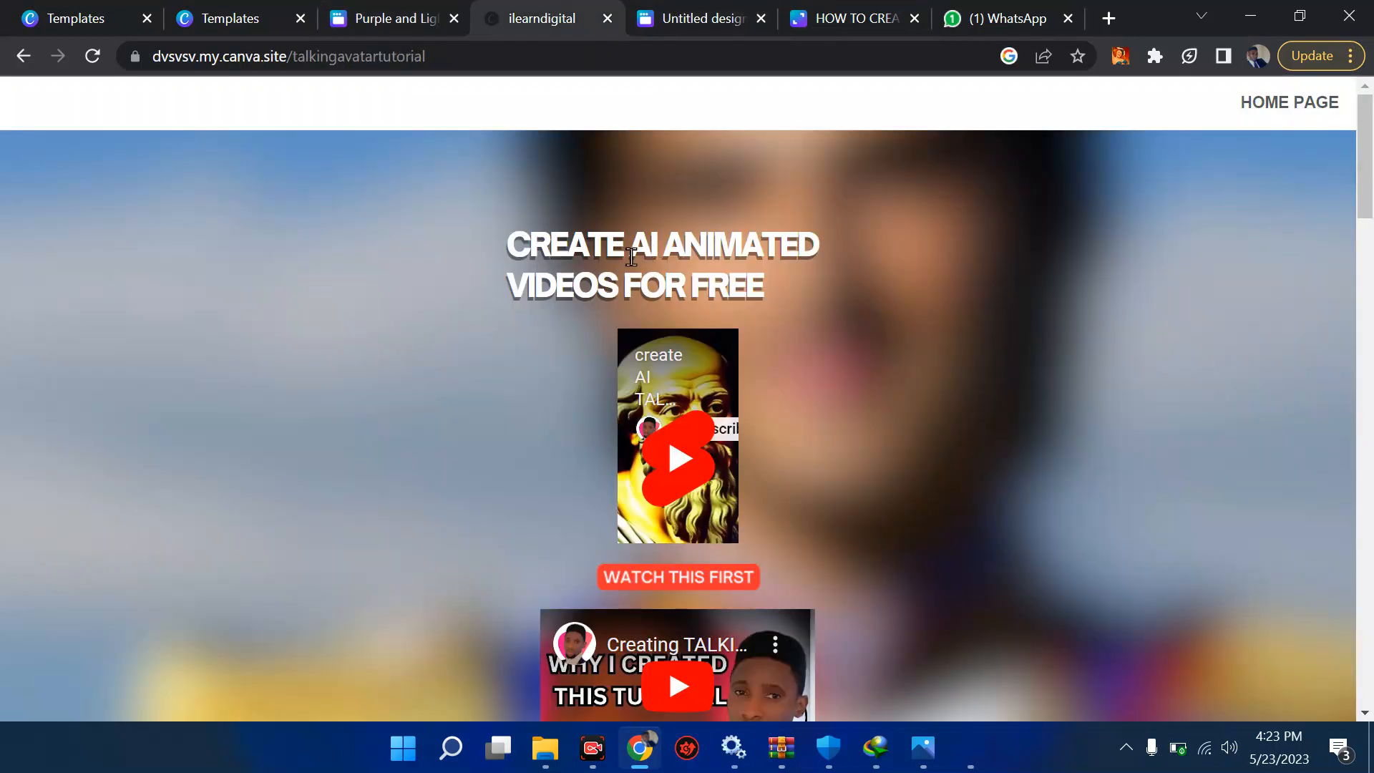
pyautogui.click(390, 16)
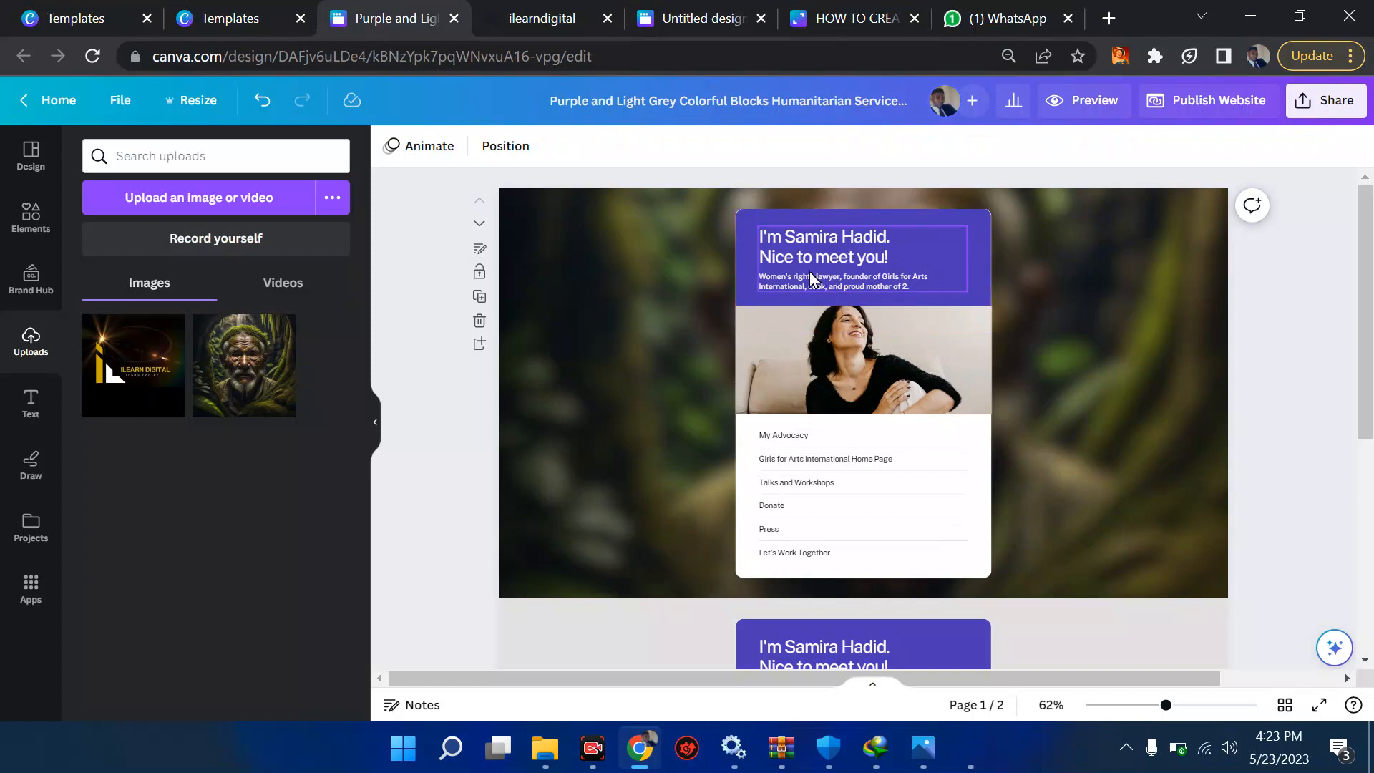
pyautogui.click(742, 264)
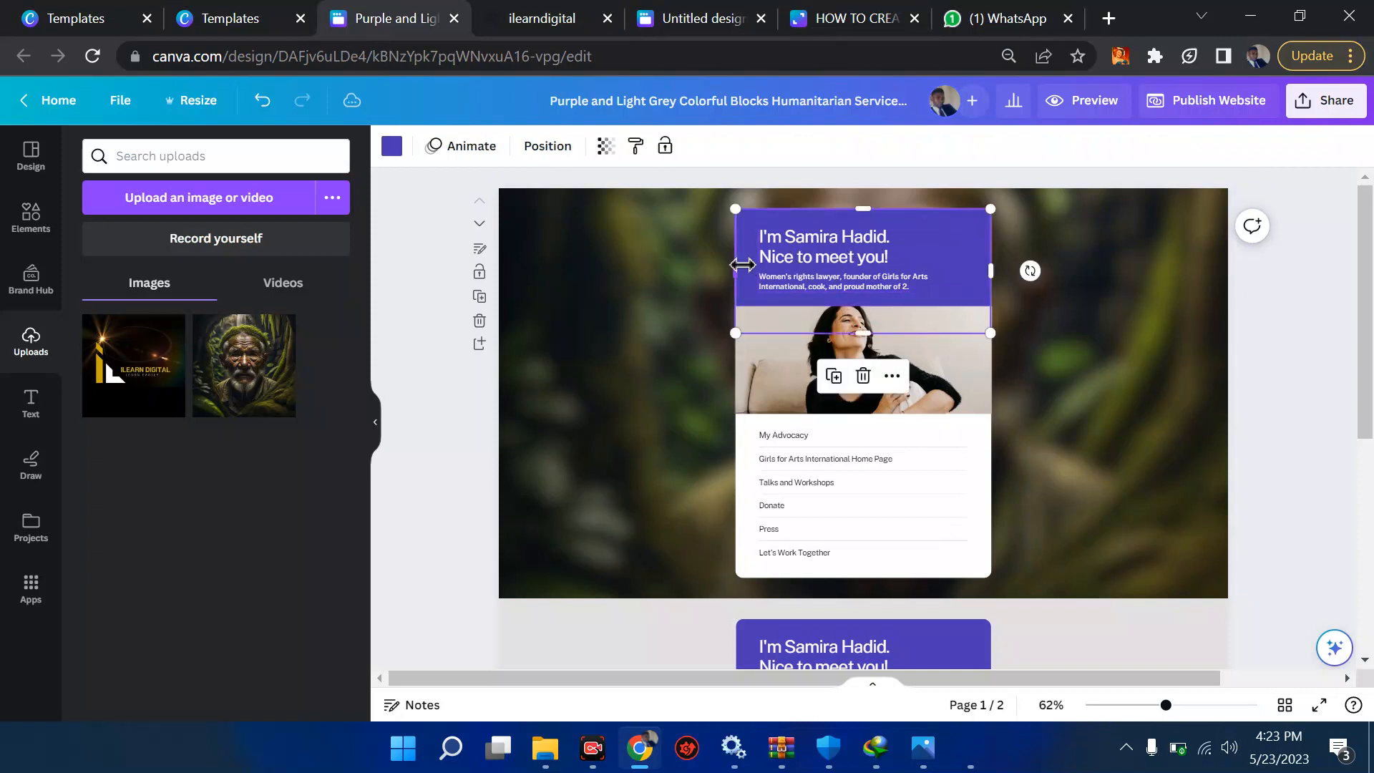
pyautogui.press('Delete')
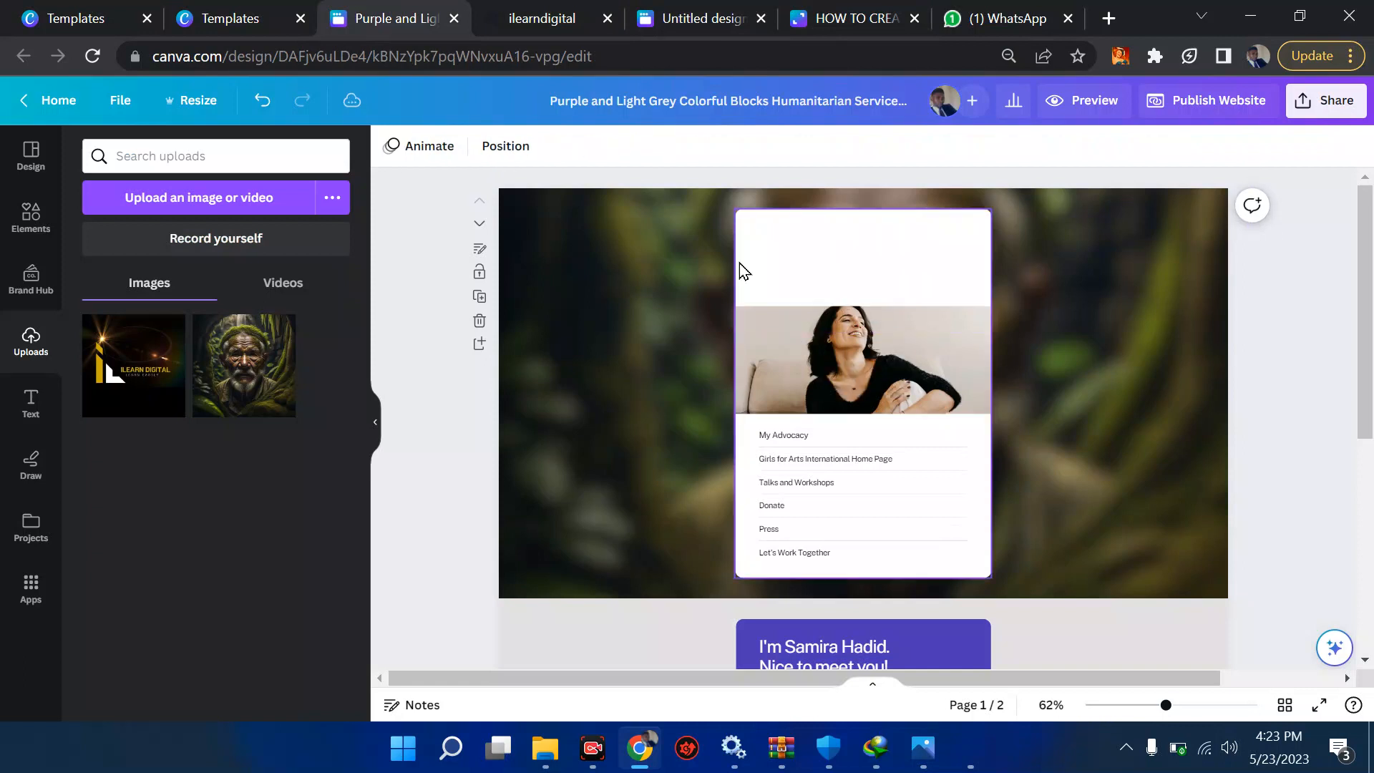
pyautogui.click(822, 249)
pyautogui.moveTo(697, 230); pyautogui.dragTo(1045, 573)
pyautogui.press('Delete')
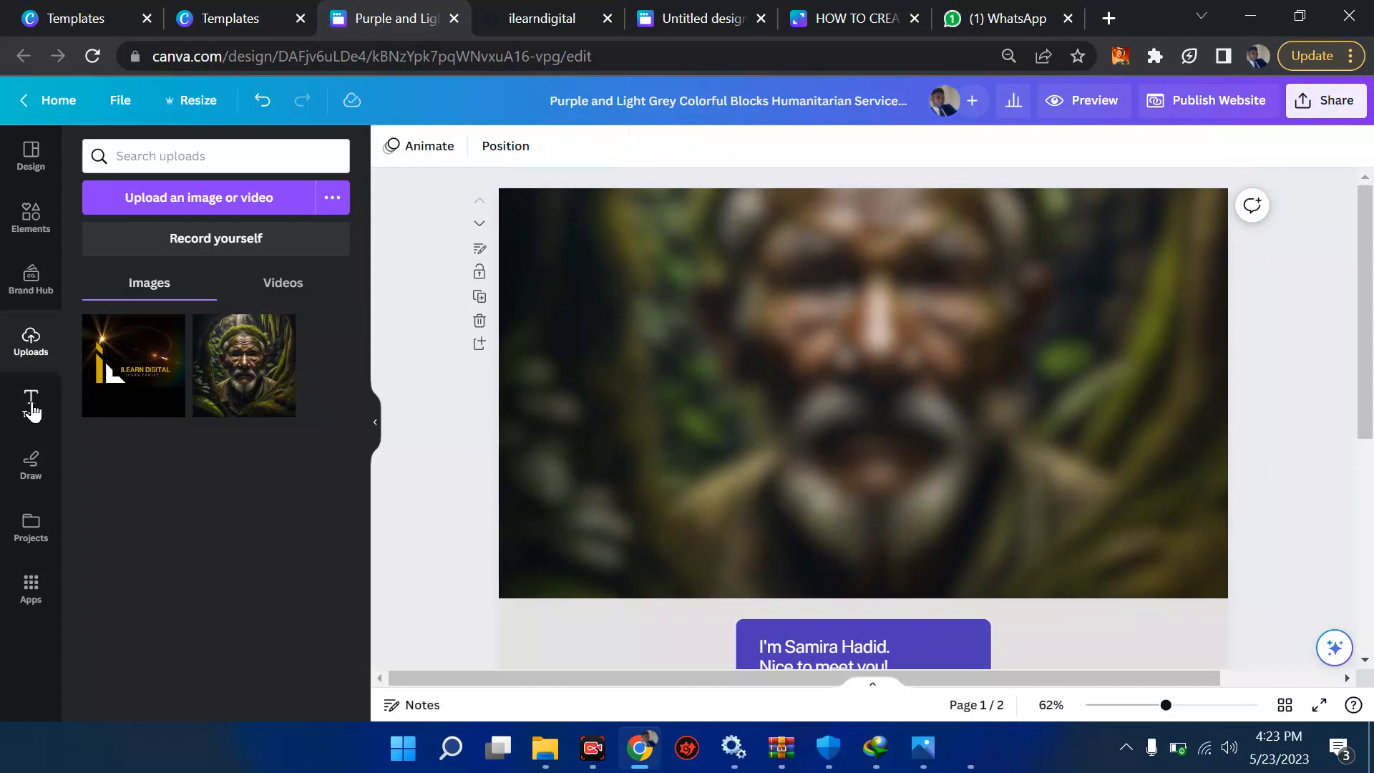
# Step: Add a default heading text near the top of the first page over the blurred background
pyautogui.click(31, 402)
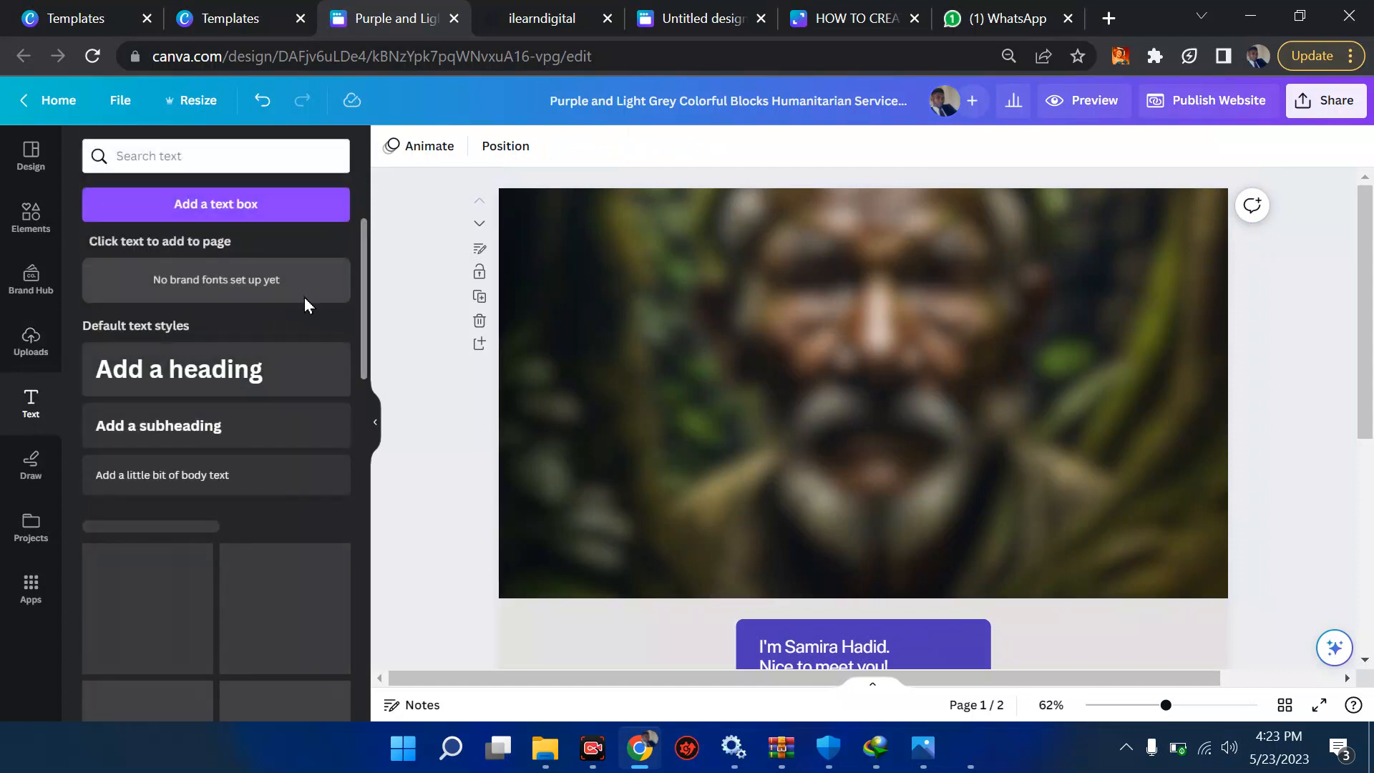
pyautogui.click(159, 372)
pyautogui.moveTo(793, 365); pyautogui.dragTo(795, 238)
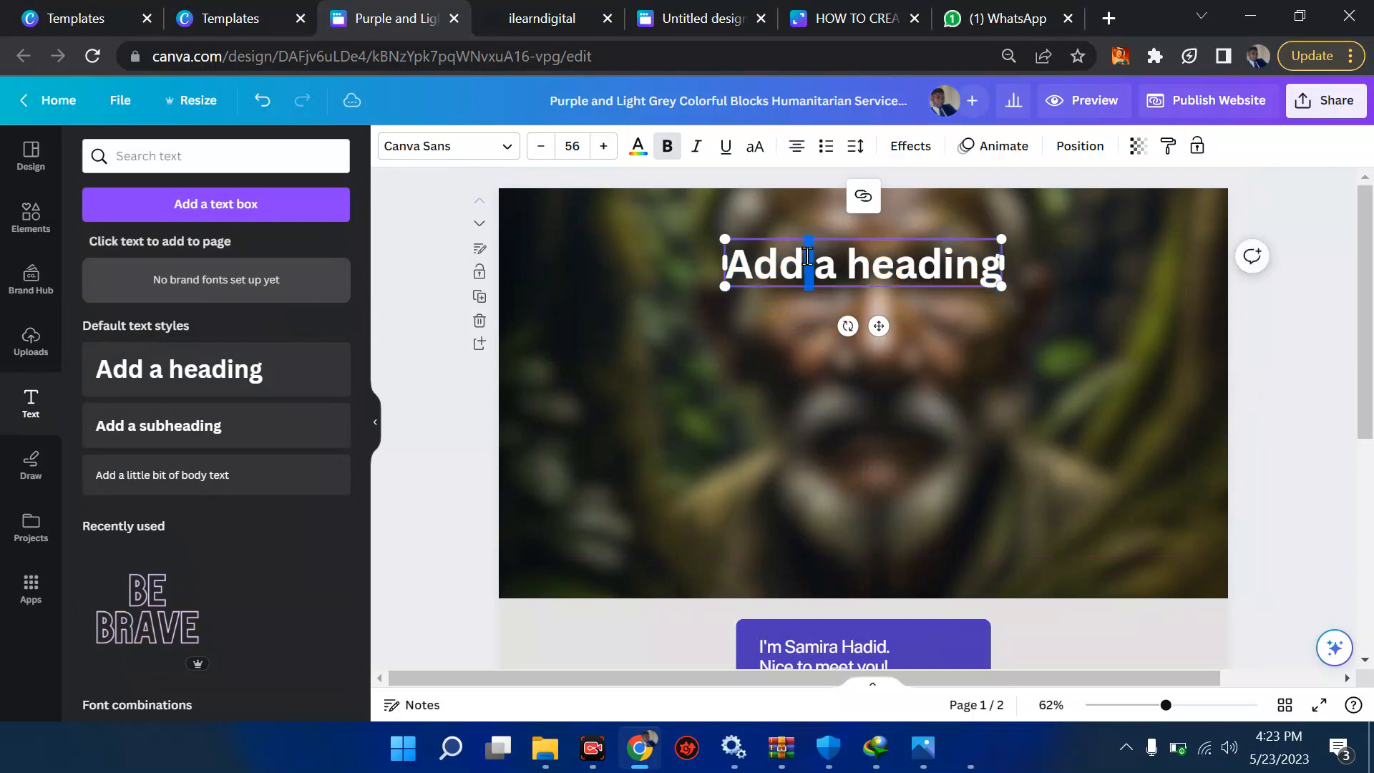
# Step: Review the tutorial outline, the tech website design and the headline of the published example website
pyautogui.click(683, 16)
pyautogui.click(838, 11)
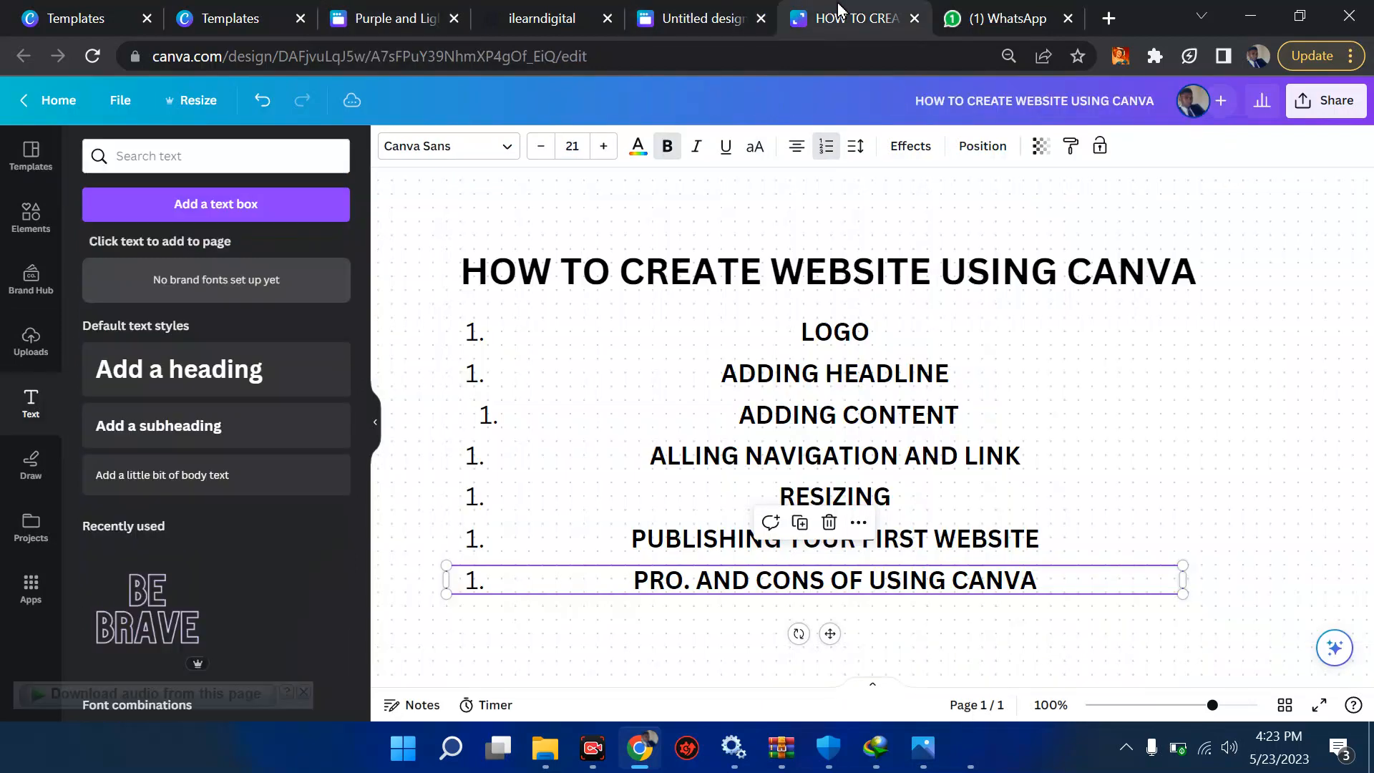
pyautogui.click(701, 16)
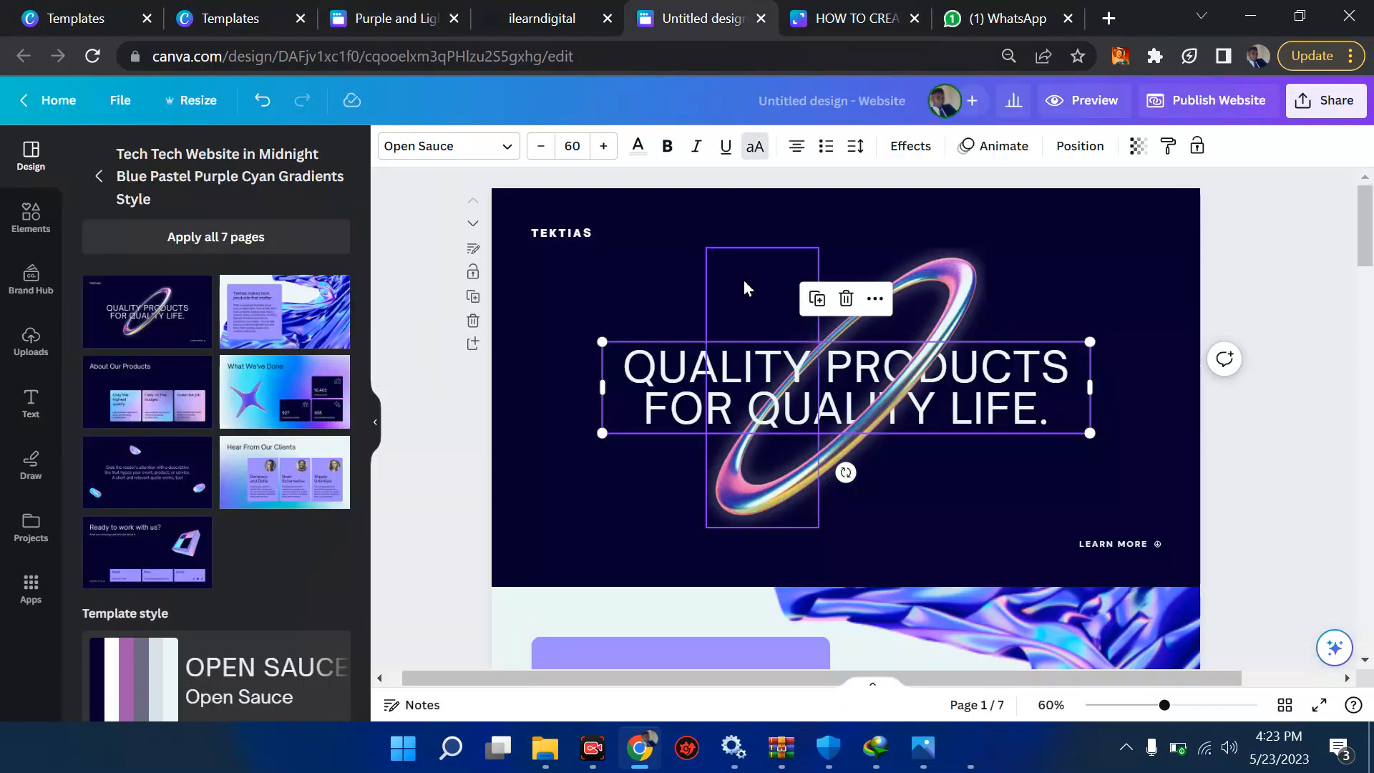
pyautogui.click(558, 11)
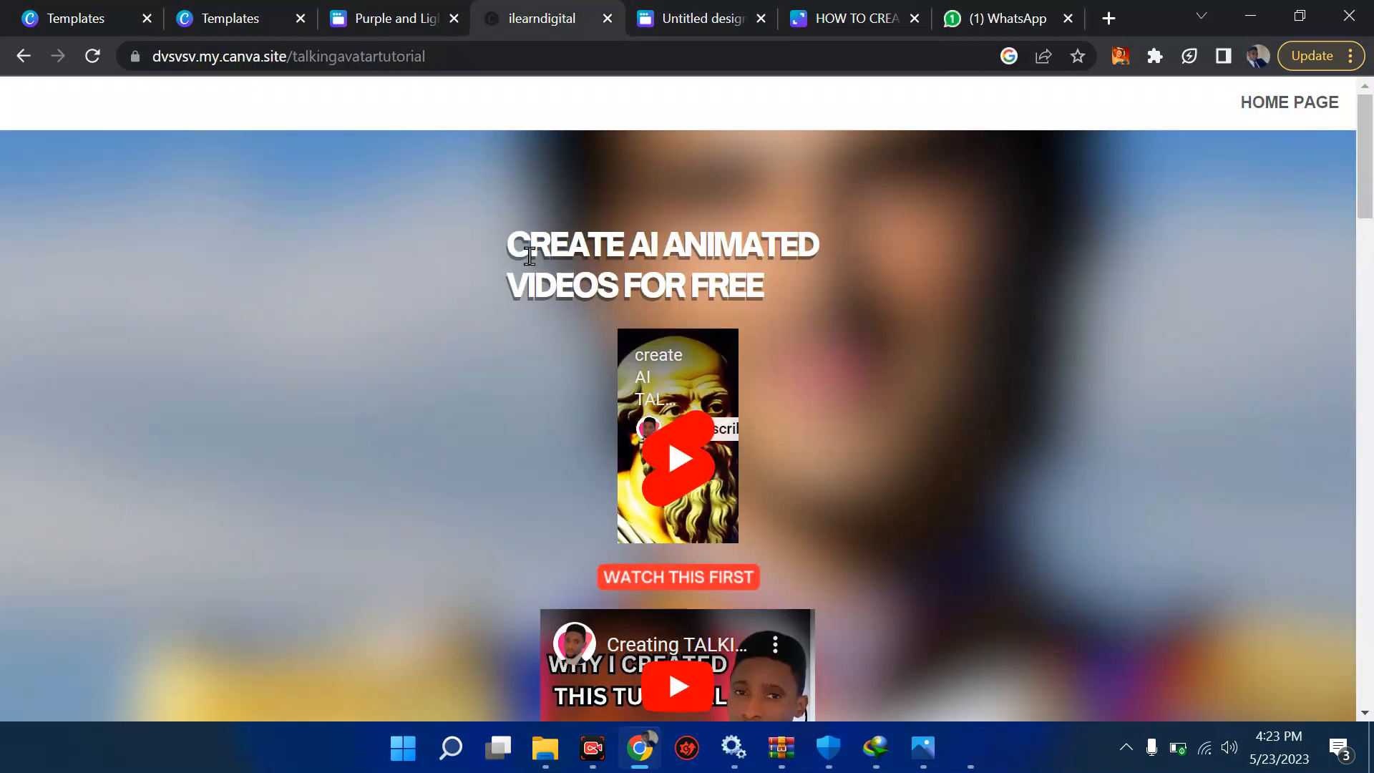
pyautogui.click(355, 12)
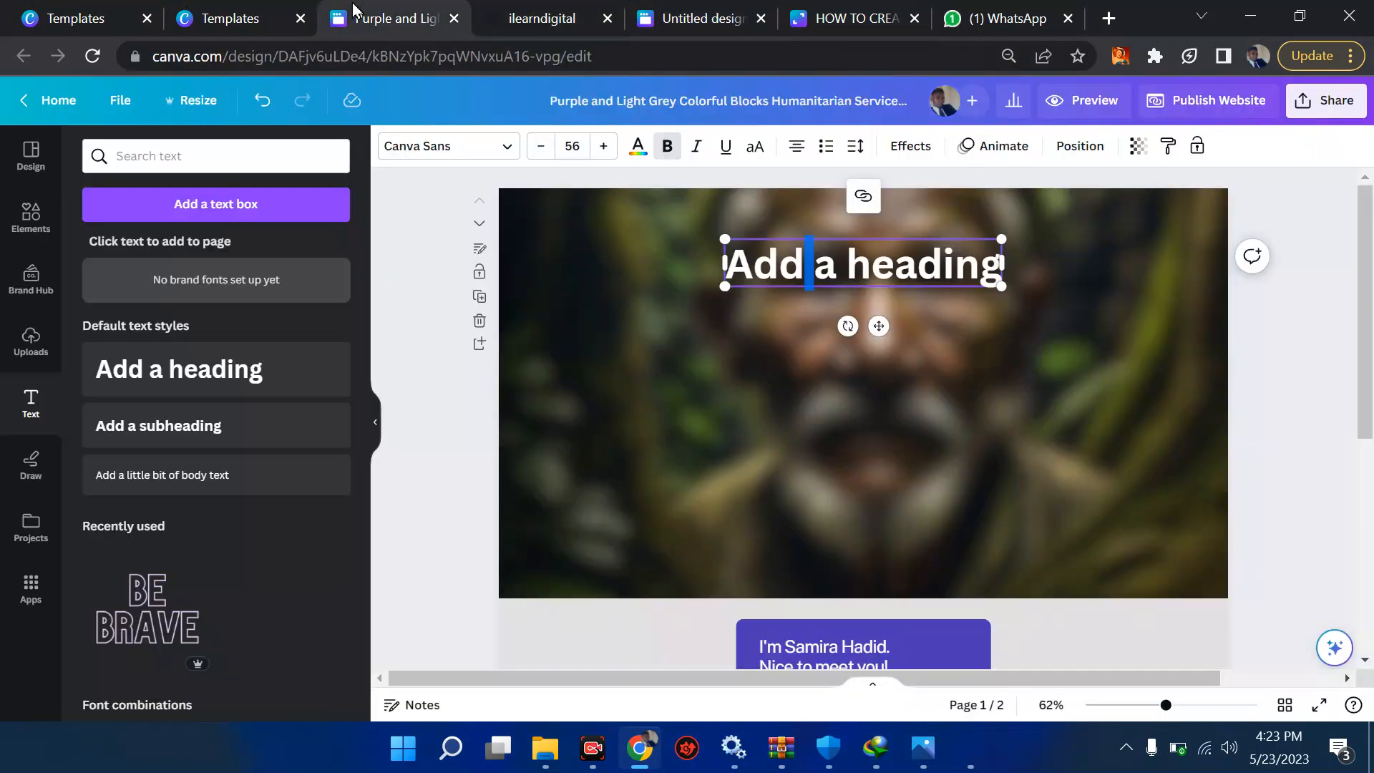
pyautogui.click(520, 15)
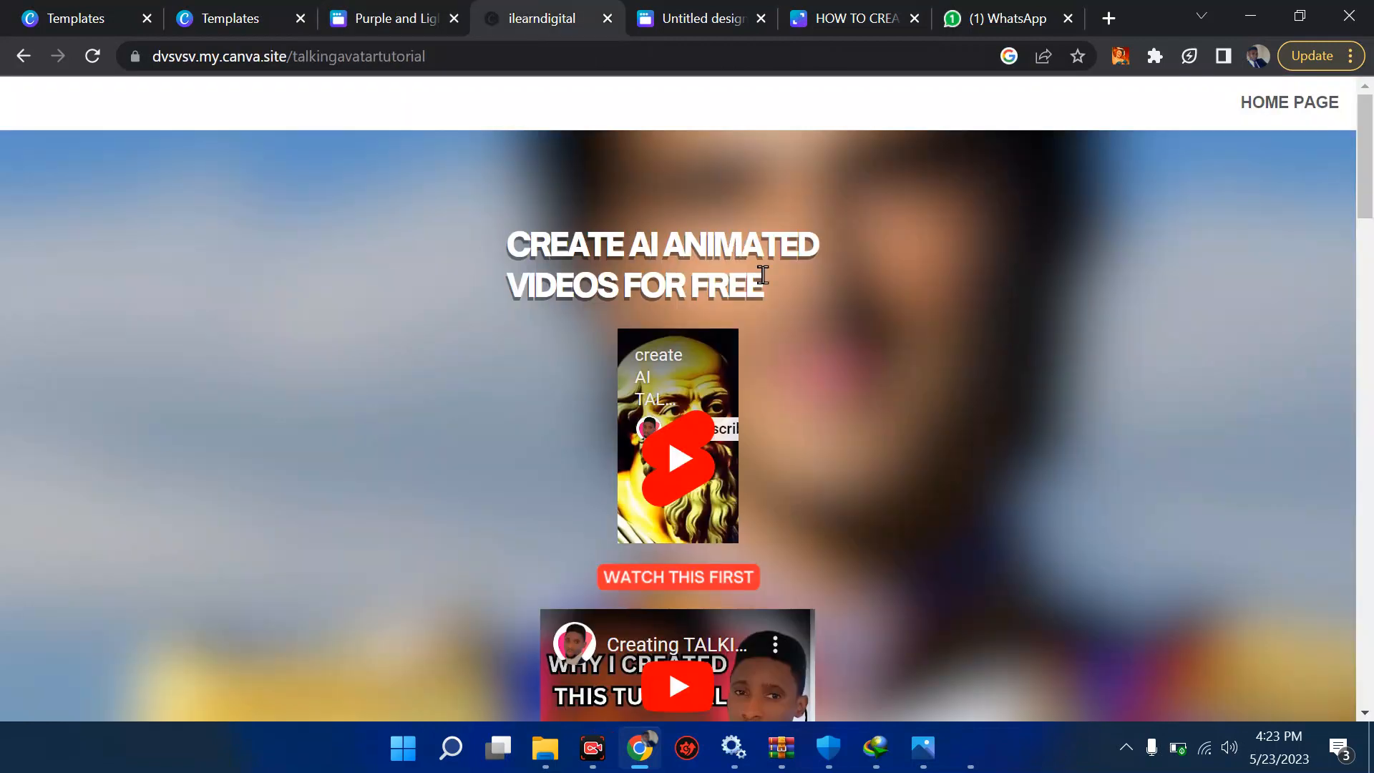
pyautogui.click(361, 15)
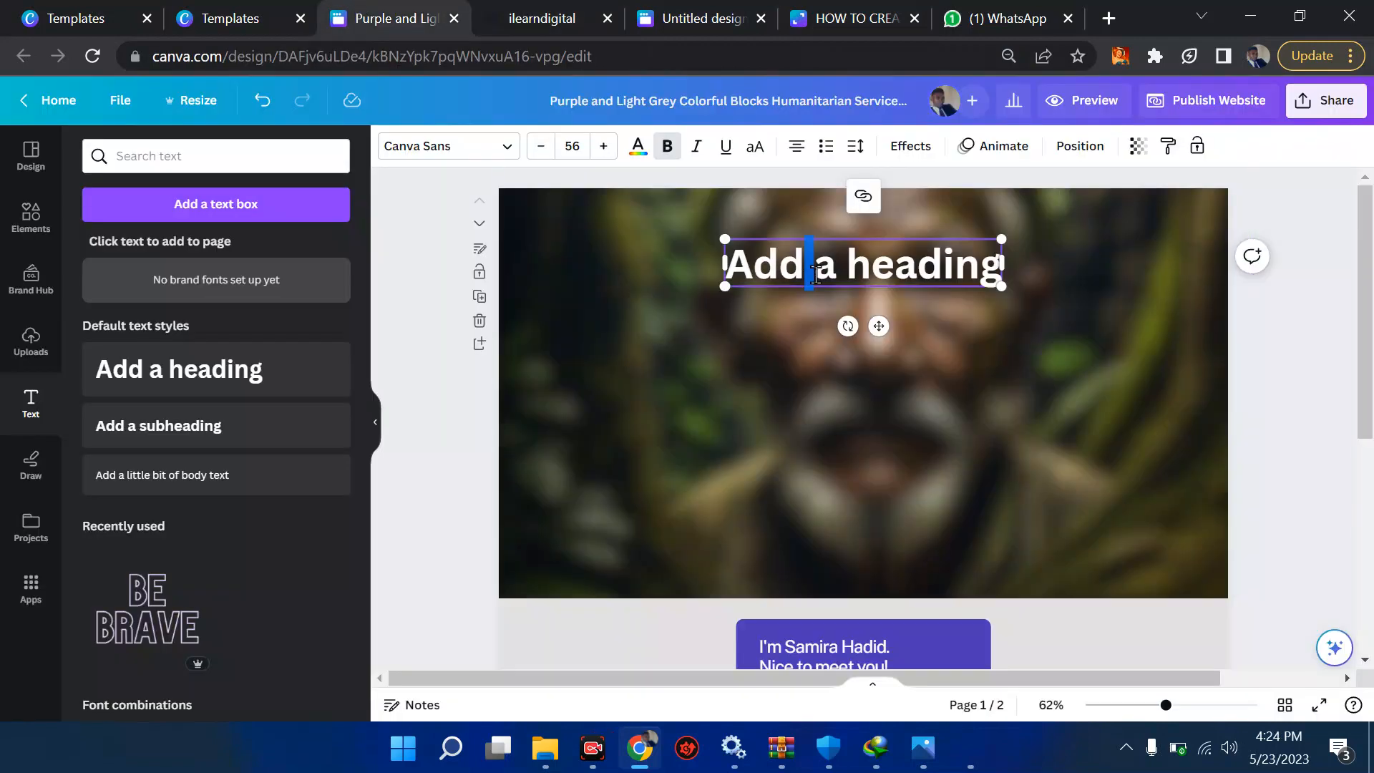
# Step: Replace the placeholder heading text on the first page with "Create AI"
pyautogui.doubleClick(816, 274)
pyautogui.click(816, 274)
pyautogui.write('cre')
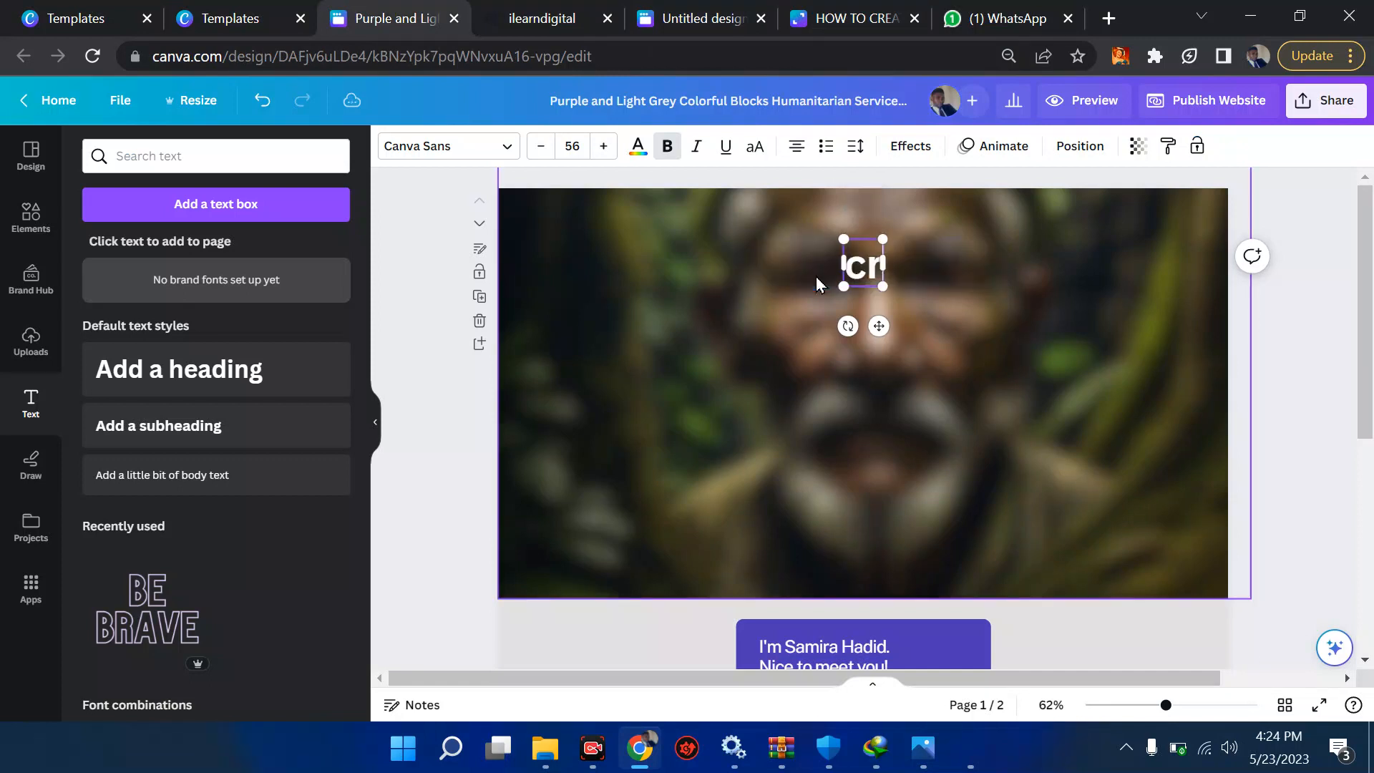
pyautogui.press('BackSpace')
pyautogui.press('BackSpace')
pyautogui.press('BackSpace')
pyautogui.write('create')
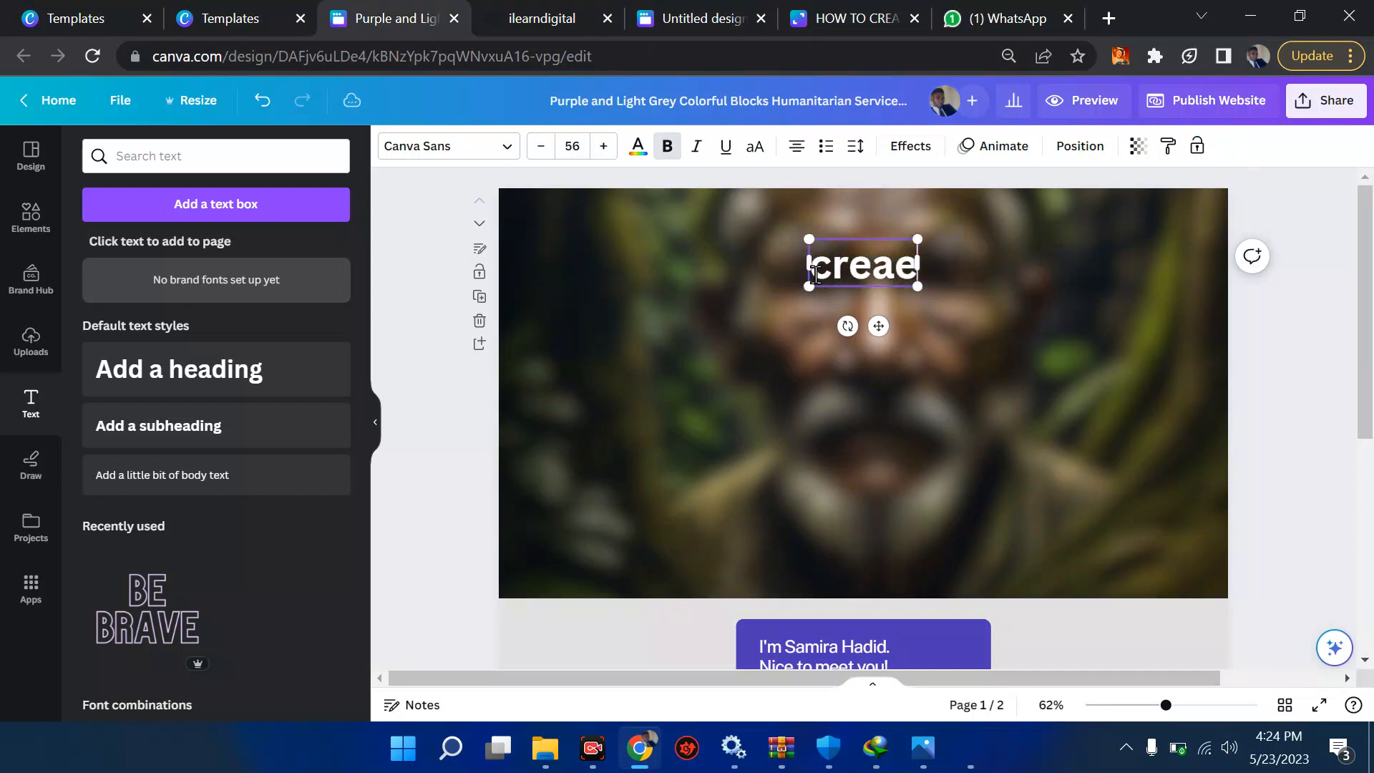
pyautogui.press('BackSpace')
pyautogui.press('BackSpace')
pyautogui.press('BackSpace')
pyautogui.press('BackSpace')
pyautogui.press('BackSpace')
pyautogui.press('BackSpace')
pyautogui.write('C')
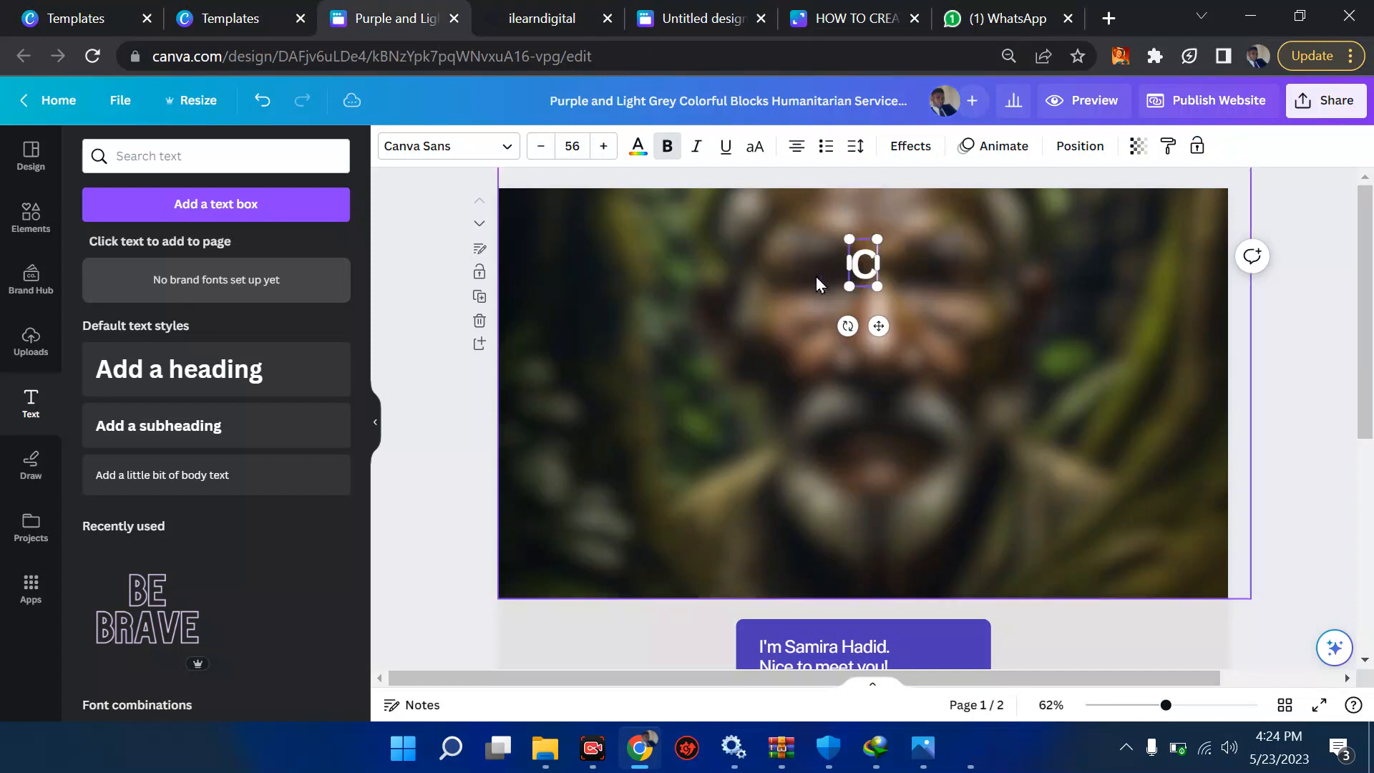
pyautogui.write('reate AI anim')
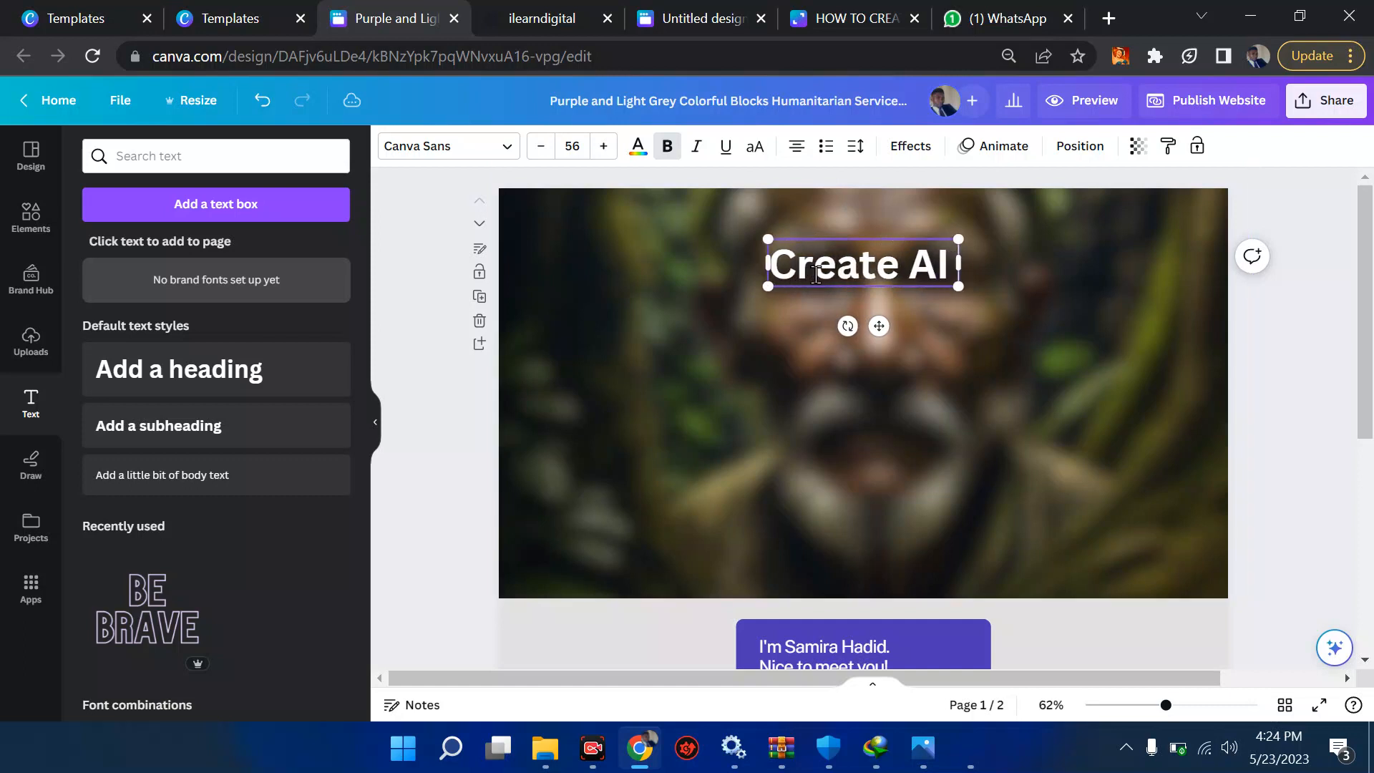
pyautogui.press('BackSpace')
pyautogui.press('BackSpace')
pyautogui.press('BackSpace')
pyautogui.press('BackSpace')
# Step: Add "Animated Video" and "For Free" as the second and third lines of the heading
pyautogui.press('Return')
pyautogui.write('Animate')
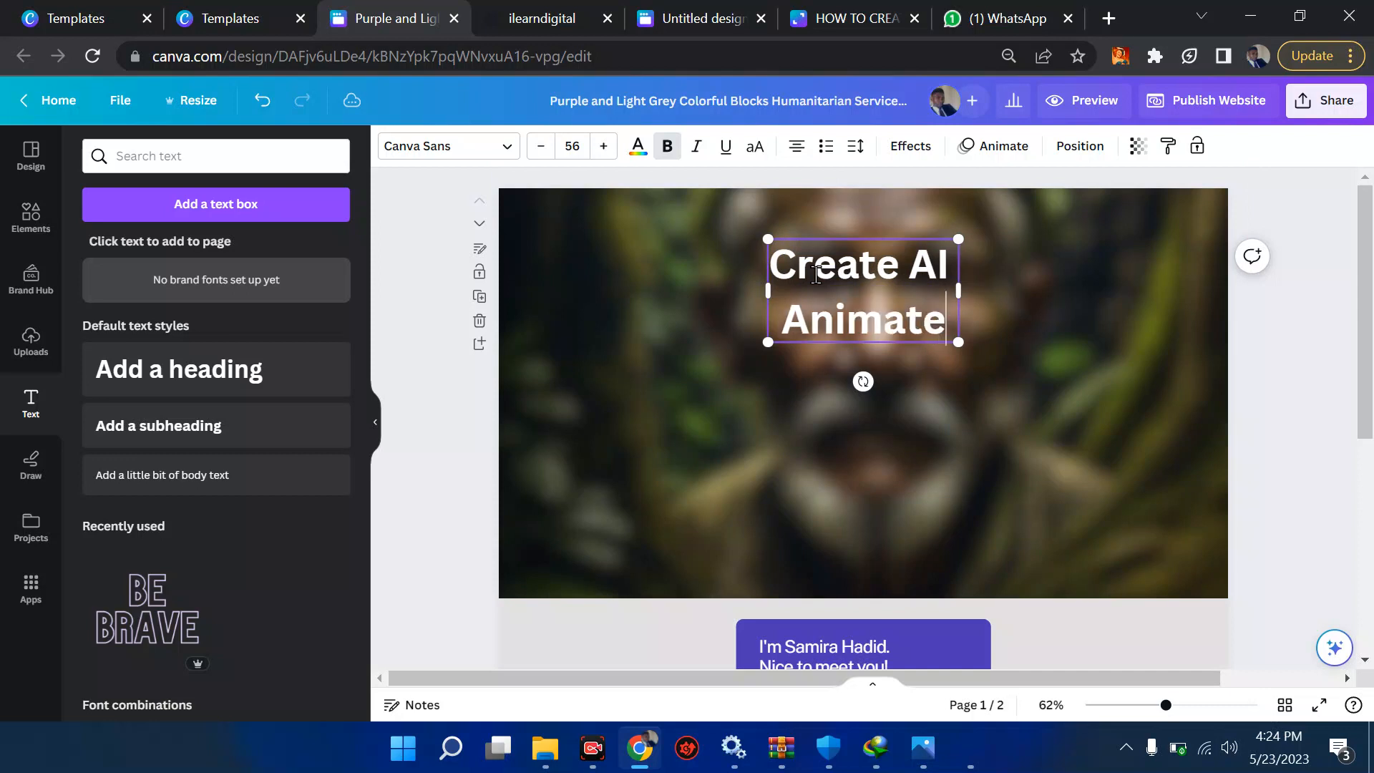
pyautogui.write('d Vdi')
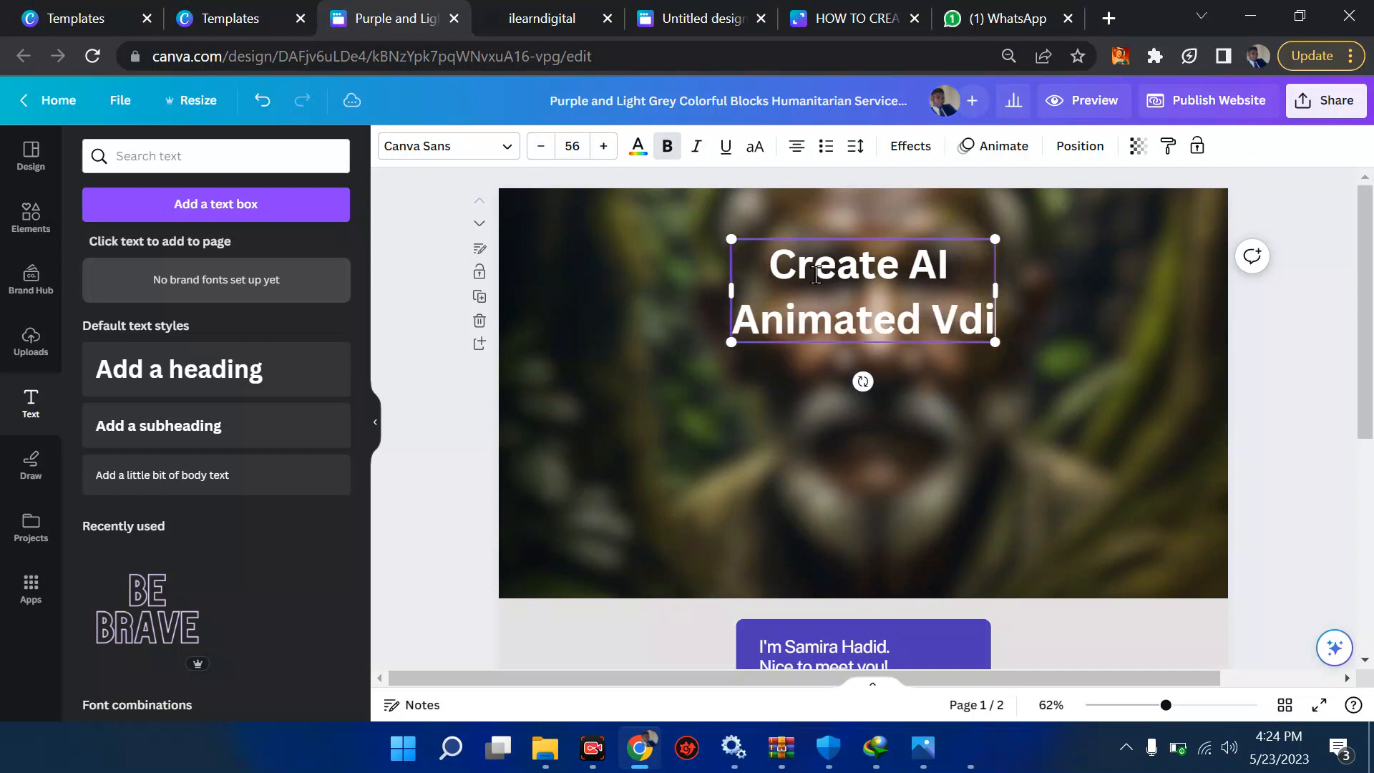
pyautogui.press('BackSpace')
pyautogui.press('BackSpace')
pyautogui.write('ideo')
pyautogui.press('Return')
pyautogui.write('For')
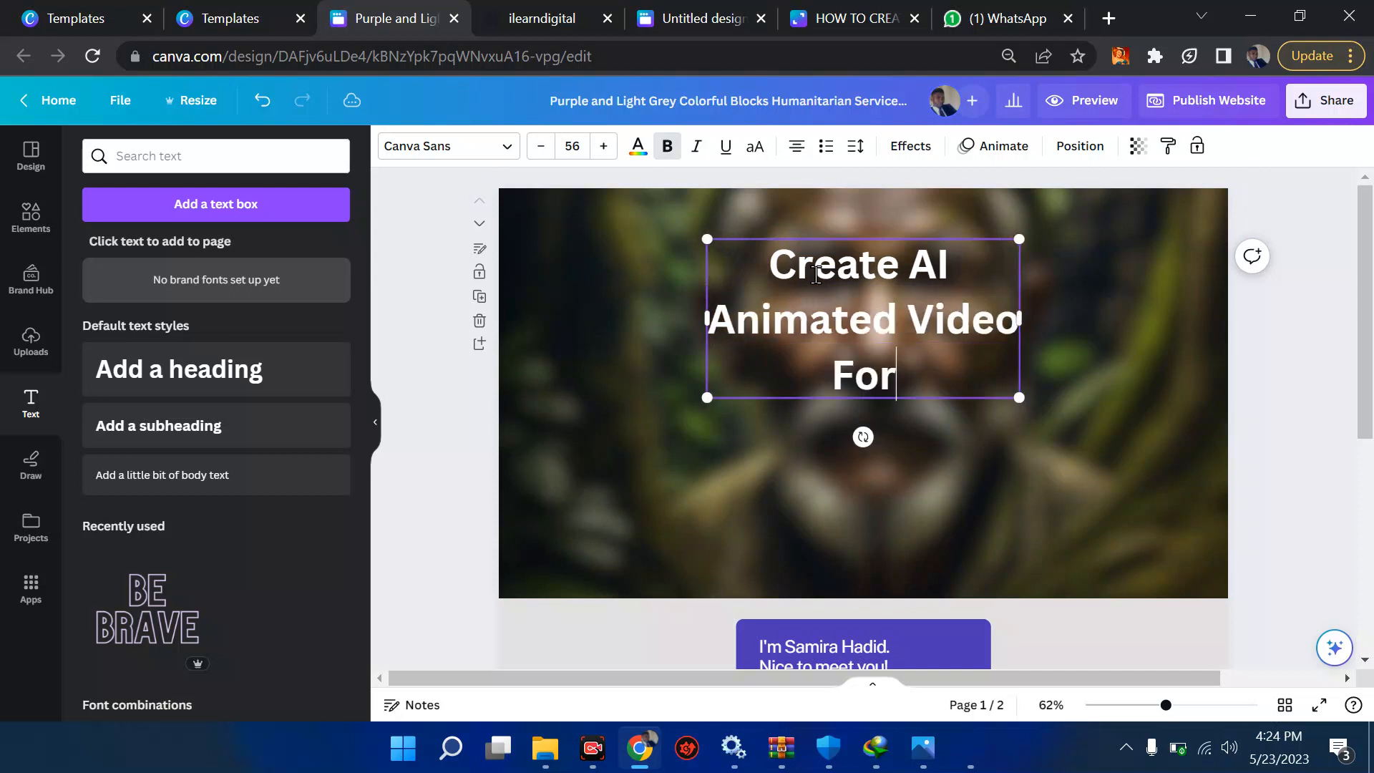
pyautogui.write(' Free')
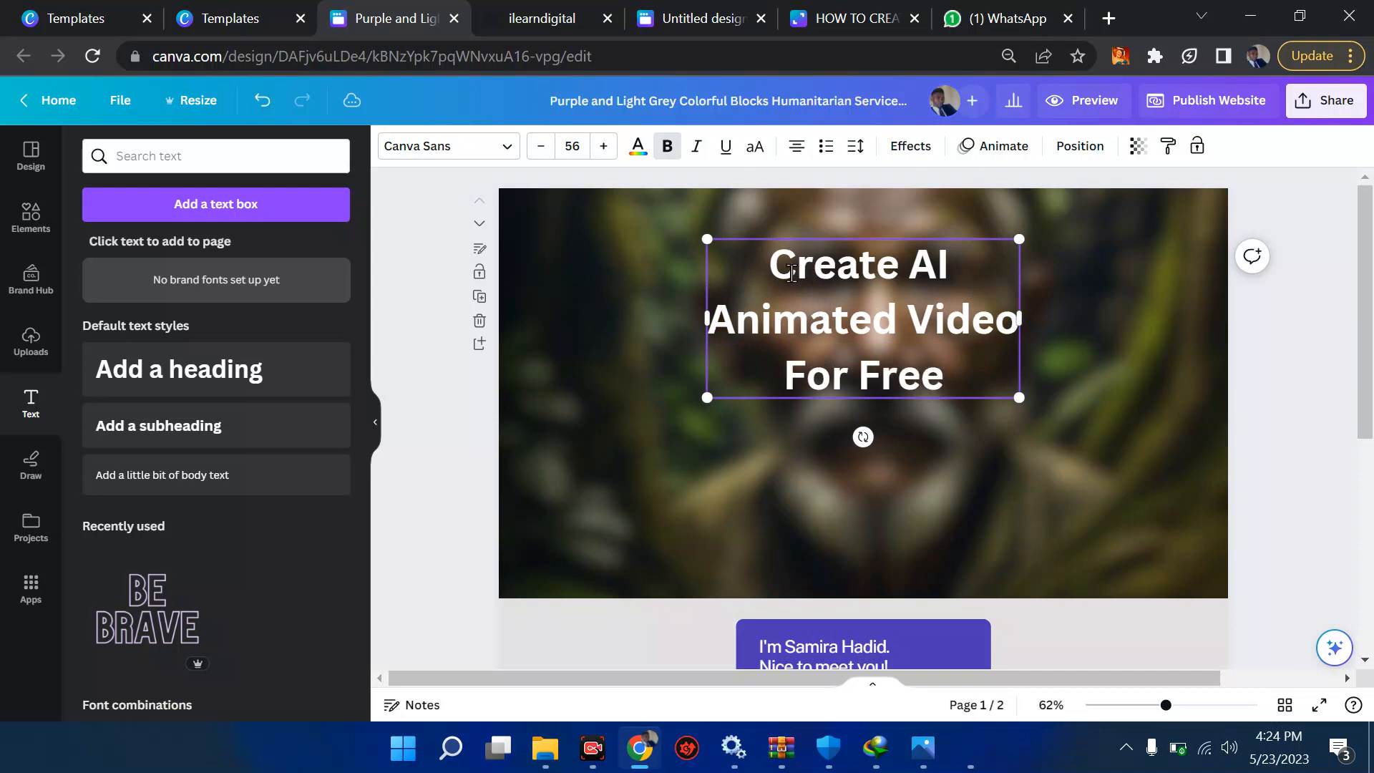
# Step: Shrink the heading to font size 35.5 and place it close to the upper edge of the page
pyautogui.moveTo(832, 237); pyautogui.dragTo(826, 213)
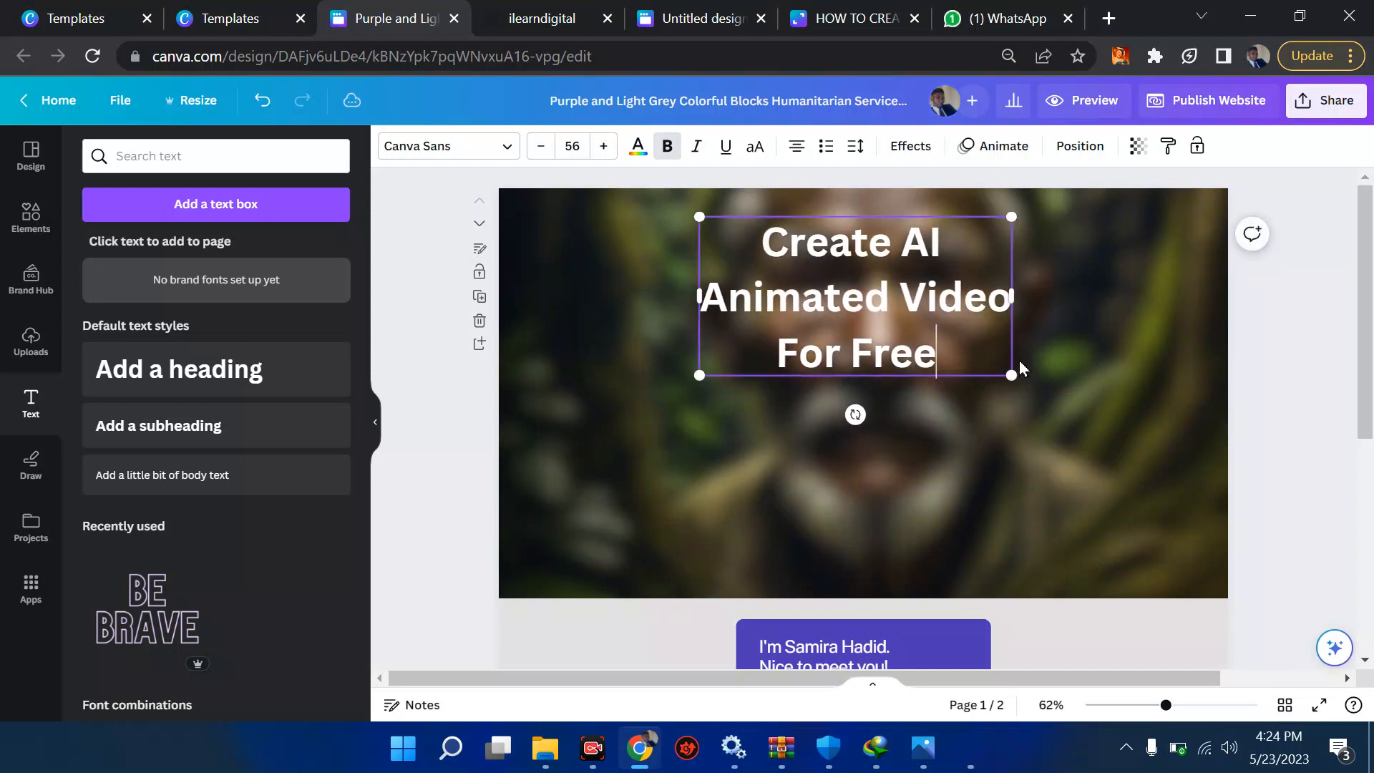
pyautogui.moveTo(1010, 377); pyautogui.dragTo(897, 316)
pyautogui.moveTo(820, 215); pyautogui.dragTo(850, 201)
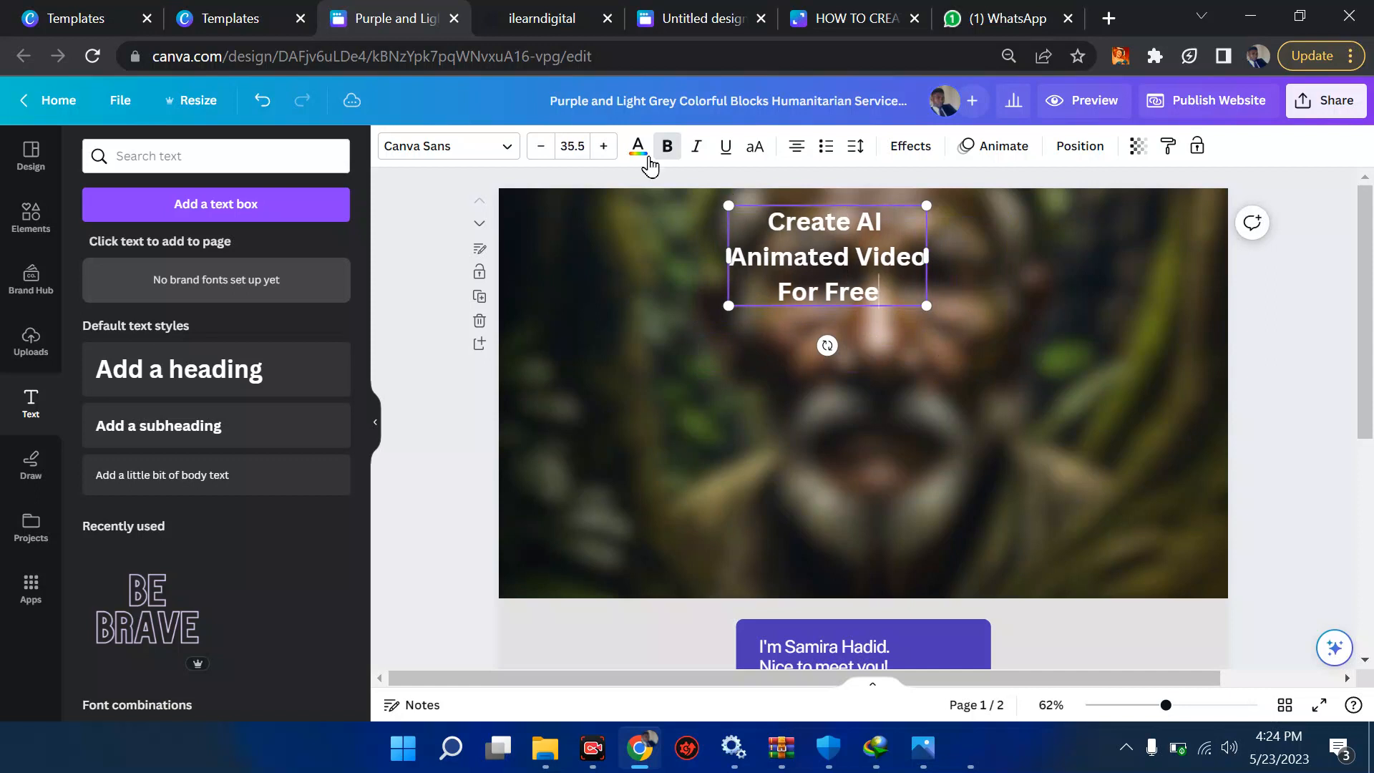
# Step: Try the Splice, Outline, Glitch, Neon and Background text effects on the heading
pyautogui.click(894, 152)
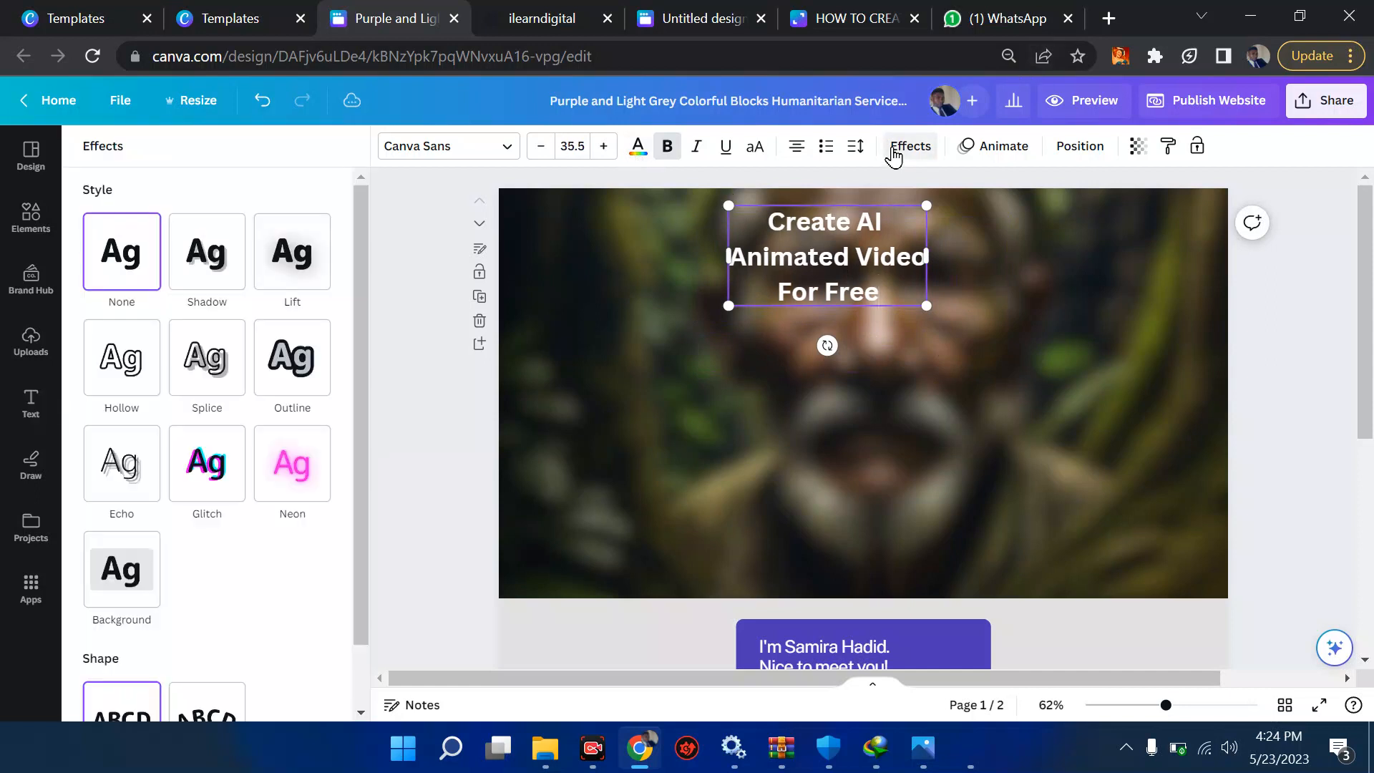
pyautogui.click(201, 375)
pyautogui.click(269, 368)
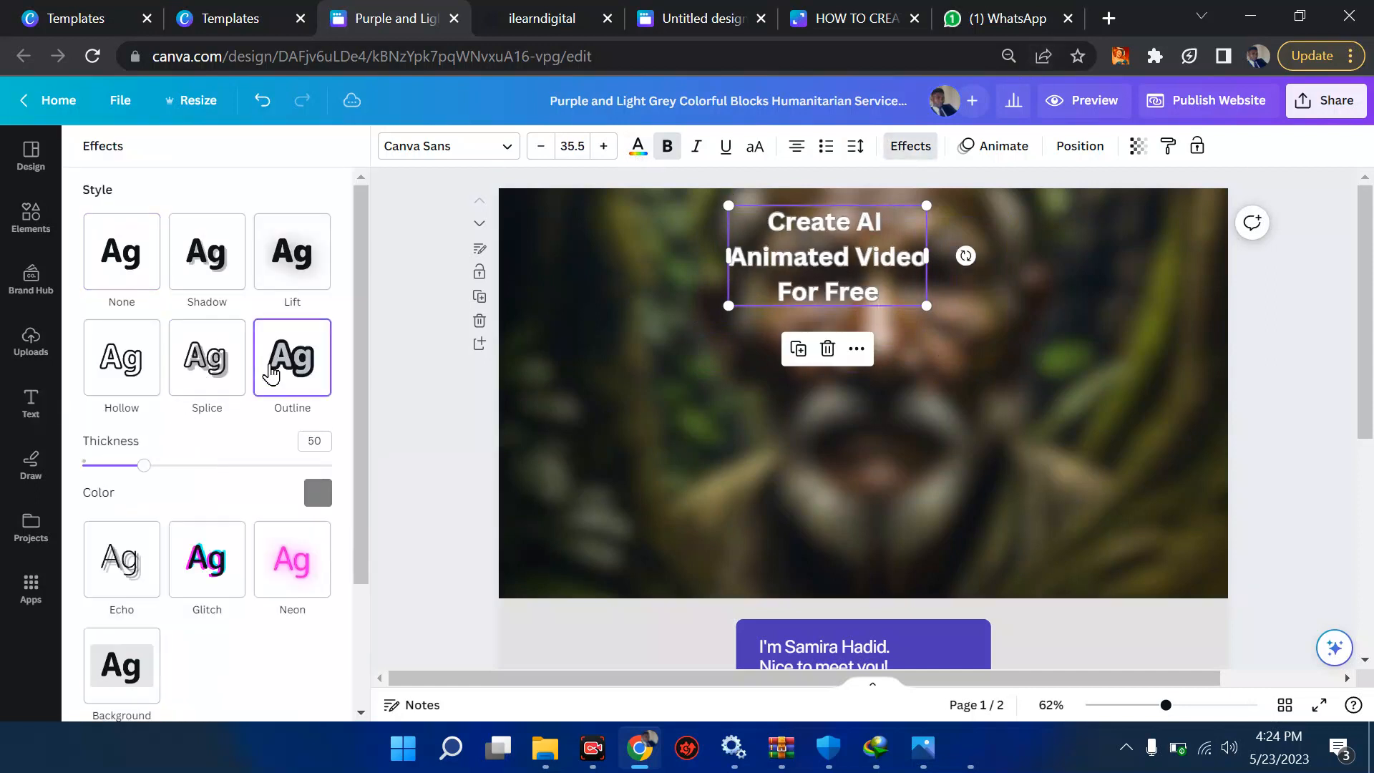
pyautogui.click(215, 557)
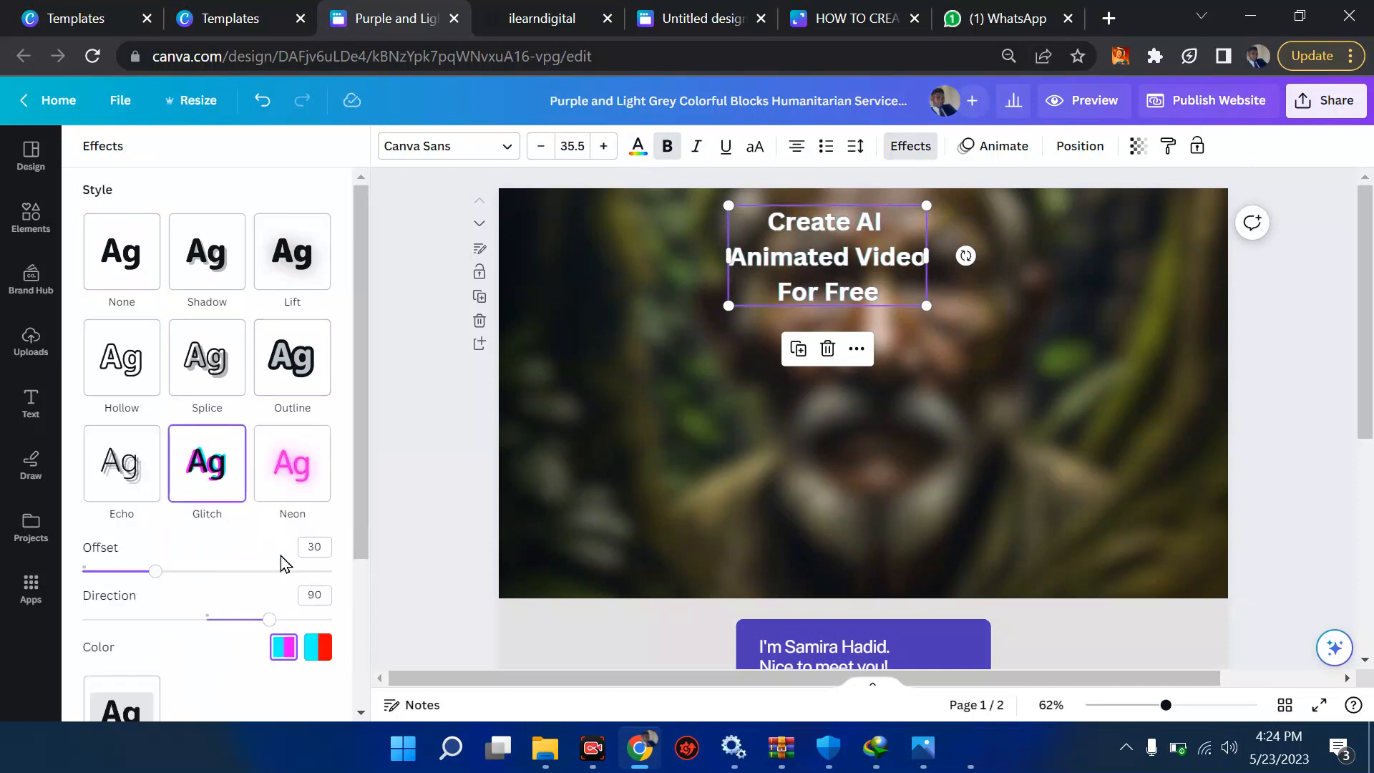
pyautogui.click(295, 494)
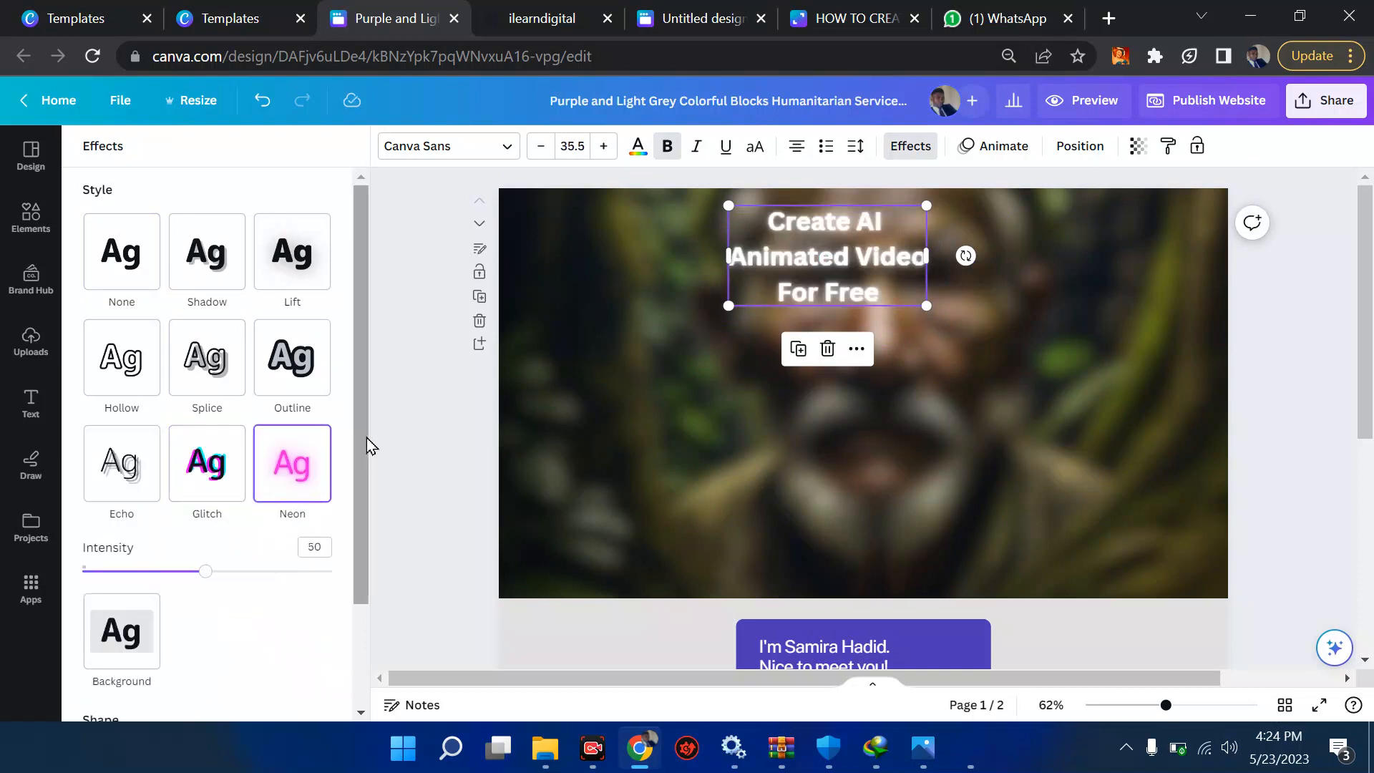
pyautogui.moveTo(367, 443); pyautogui.dragTo(367, 477)
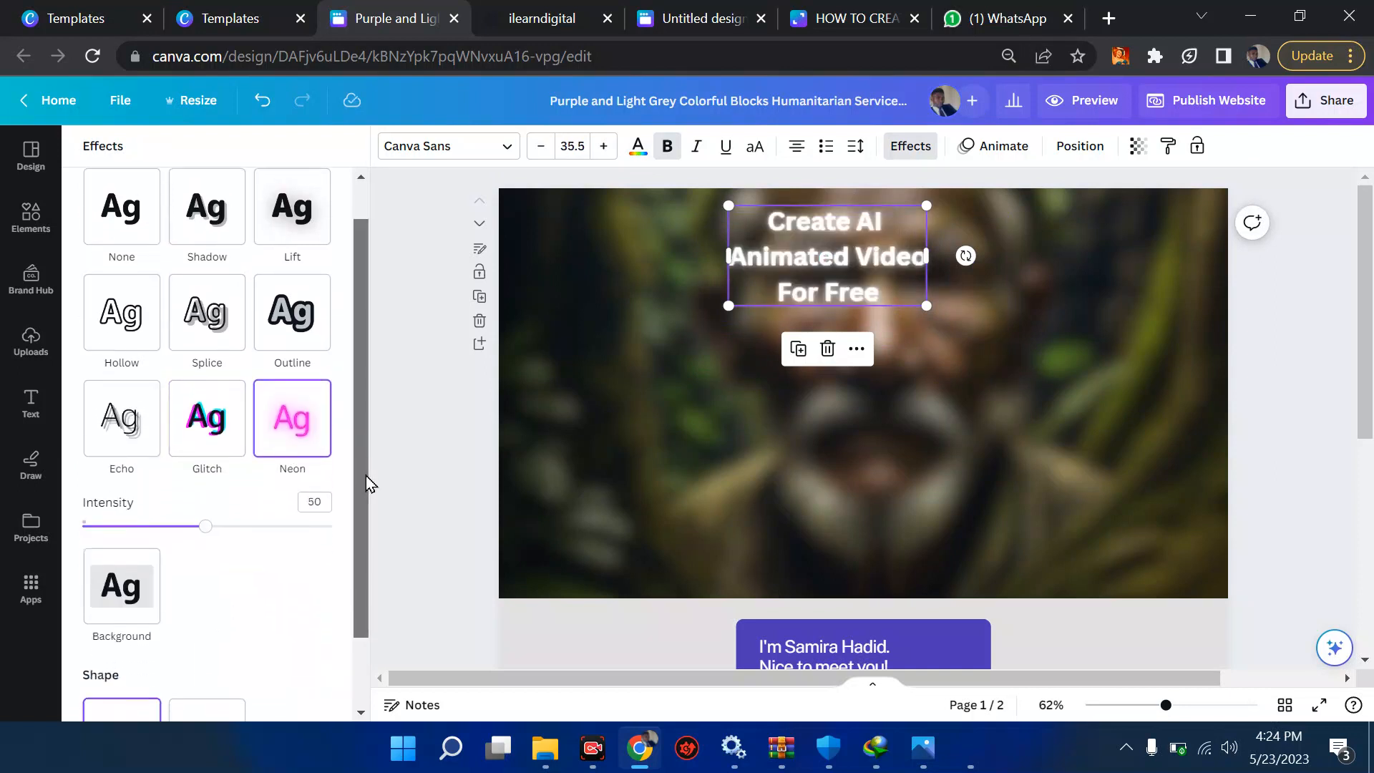
pyautogui.click(149, 583)
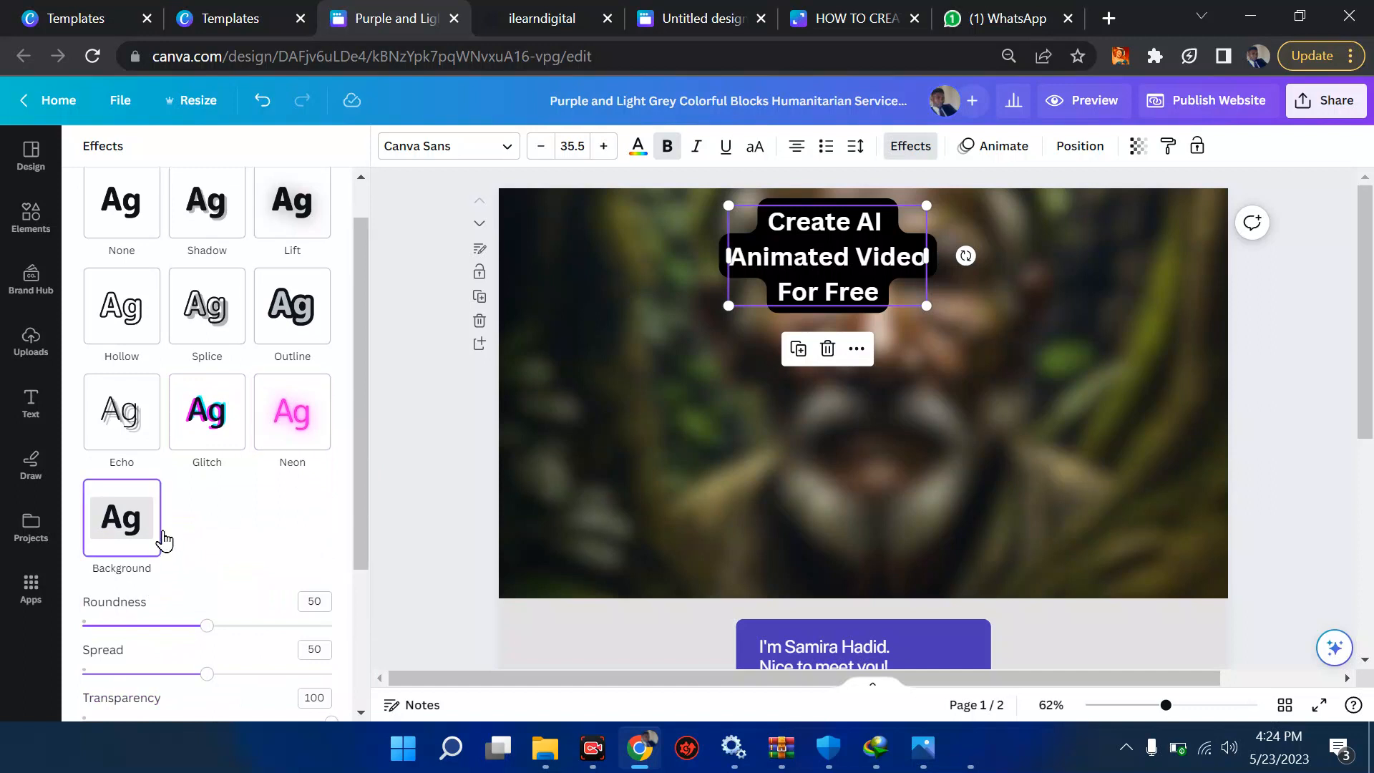
# Step: Apply the Shadow effect to the heading with an offset of 65 and a white shadow color
pyautogui.scroll(1, 202, 447)
pyautogui.click(202, 262)
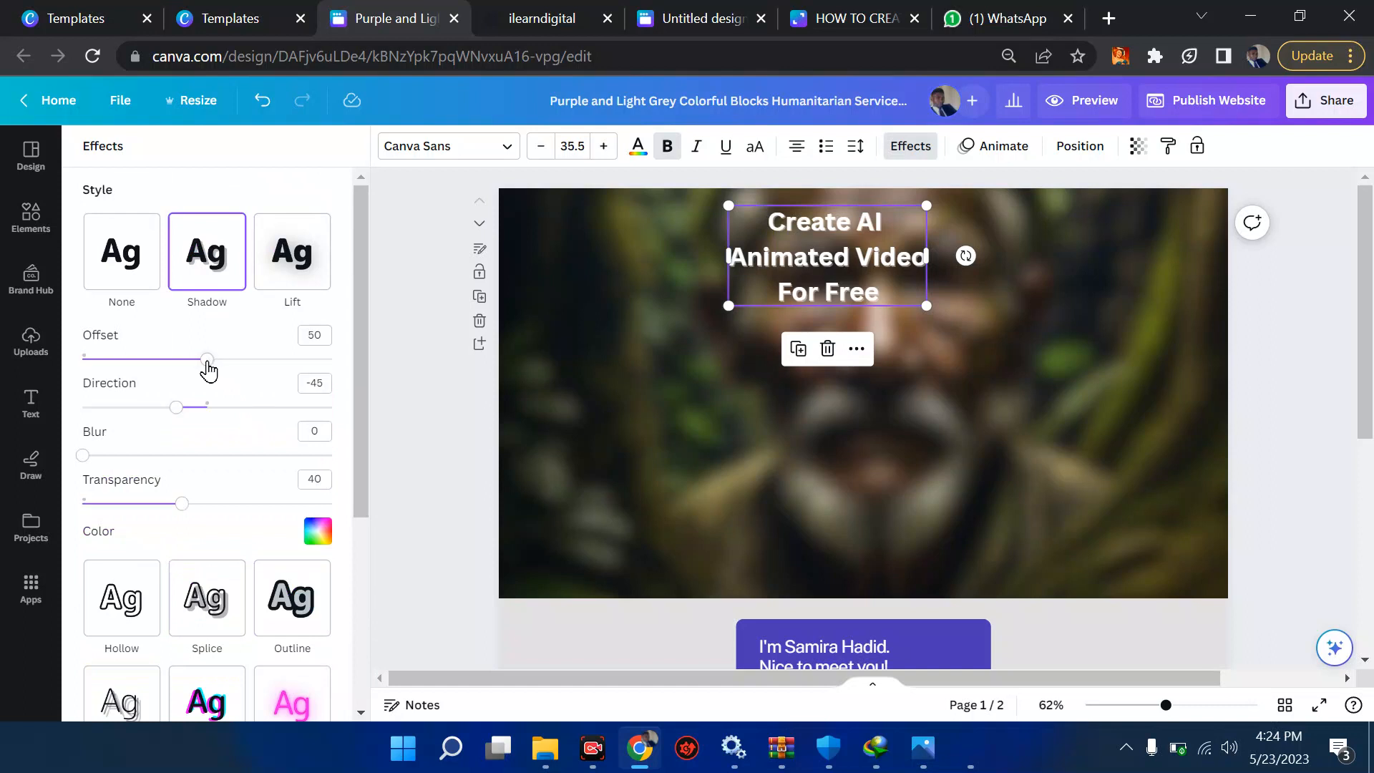
pyautogui.moveTo(208, 359); pyautogui.dragTo(244, 360)
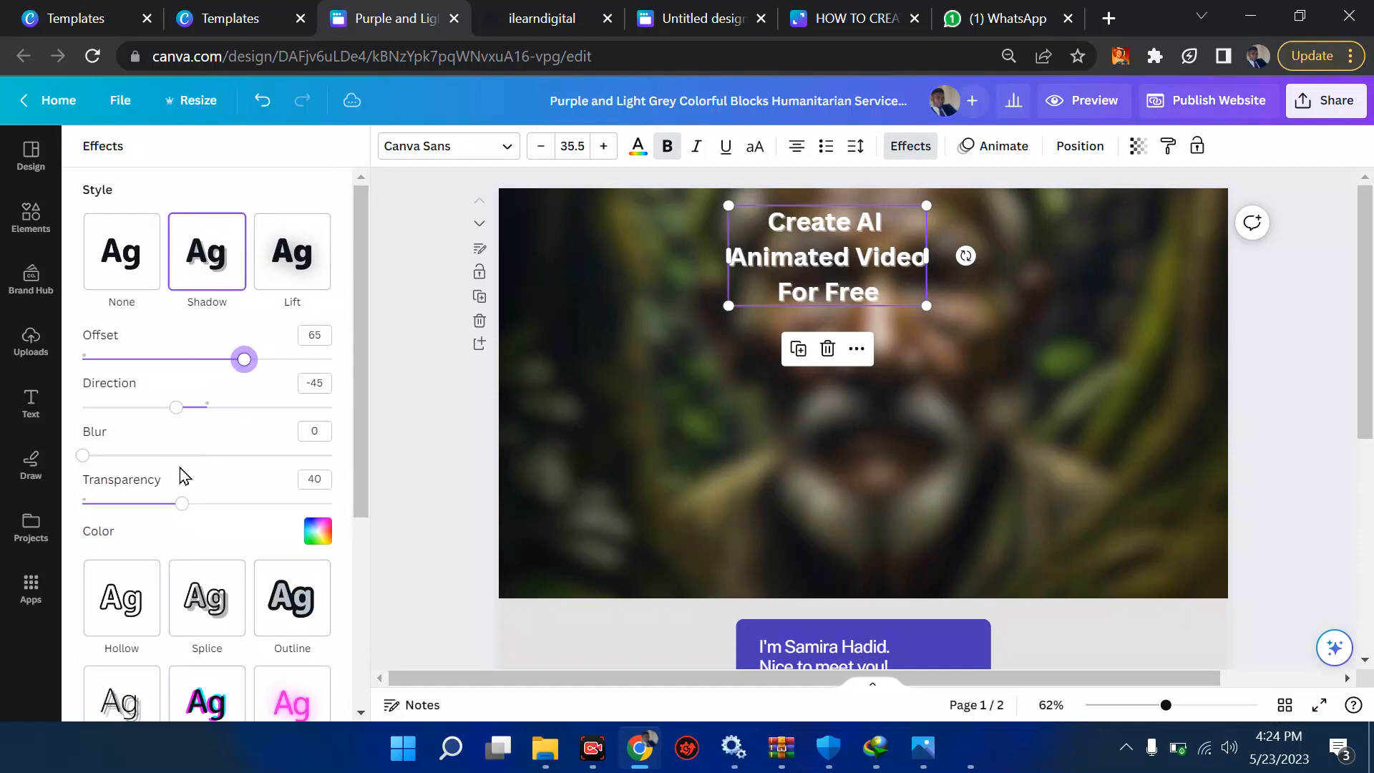
pyautogui.scroll(-1, 366, 508)
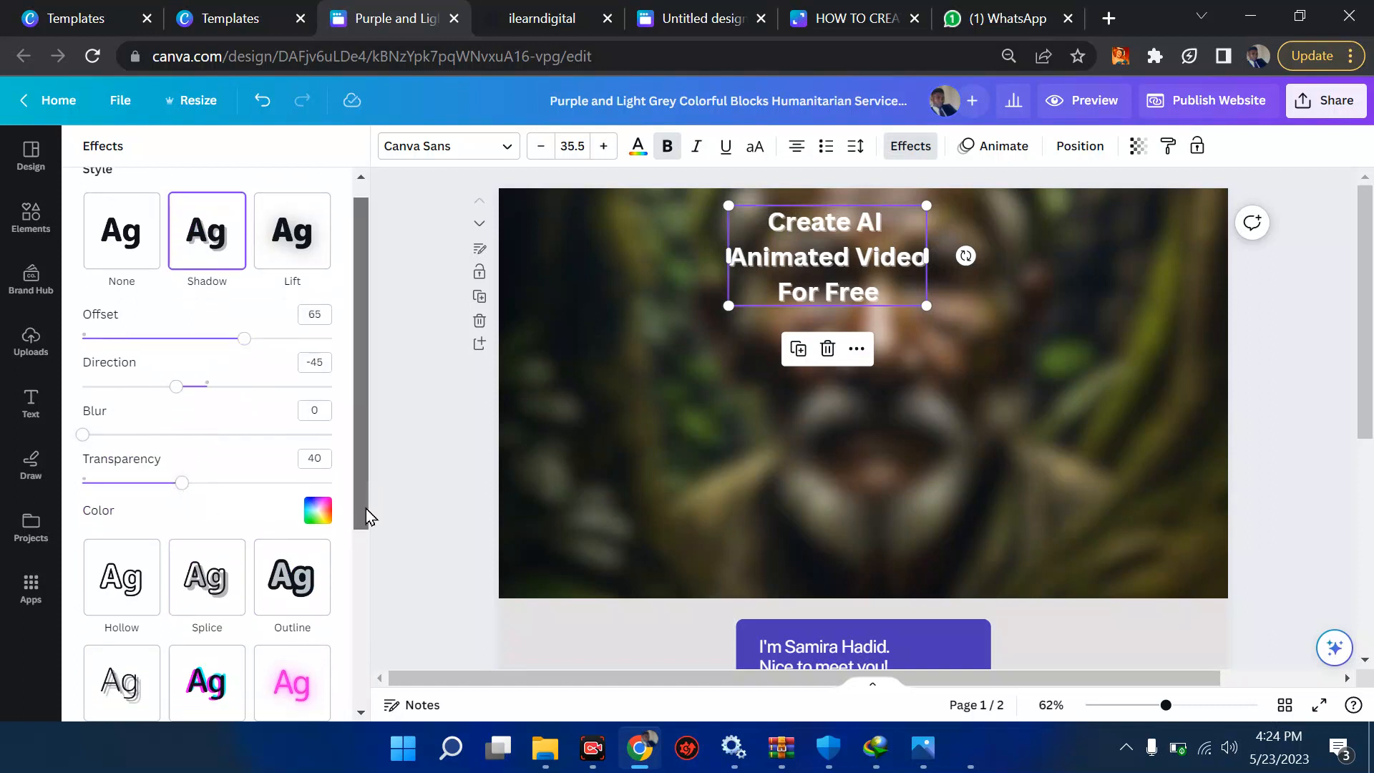
pyautogui.click(318, 484)
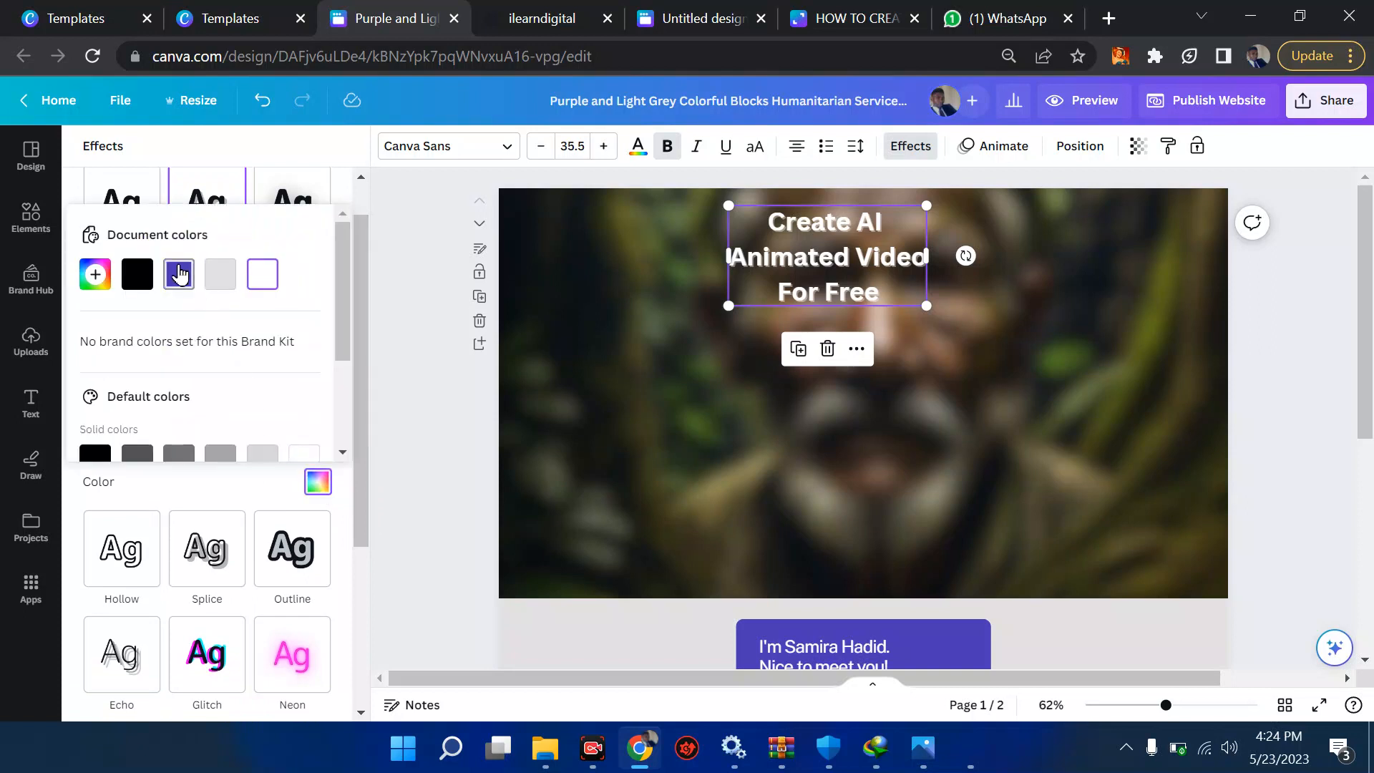
pyautogui.click(179, 274)
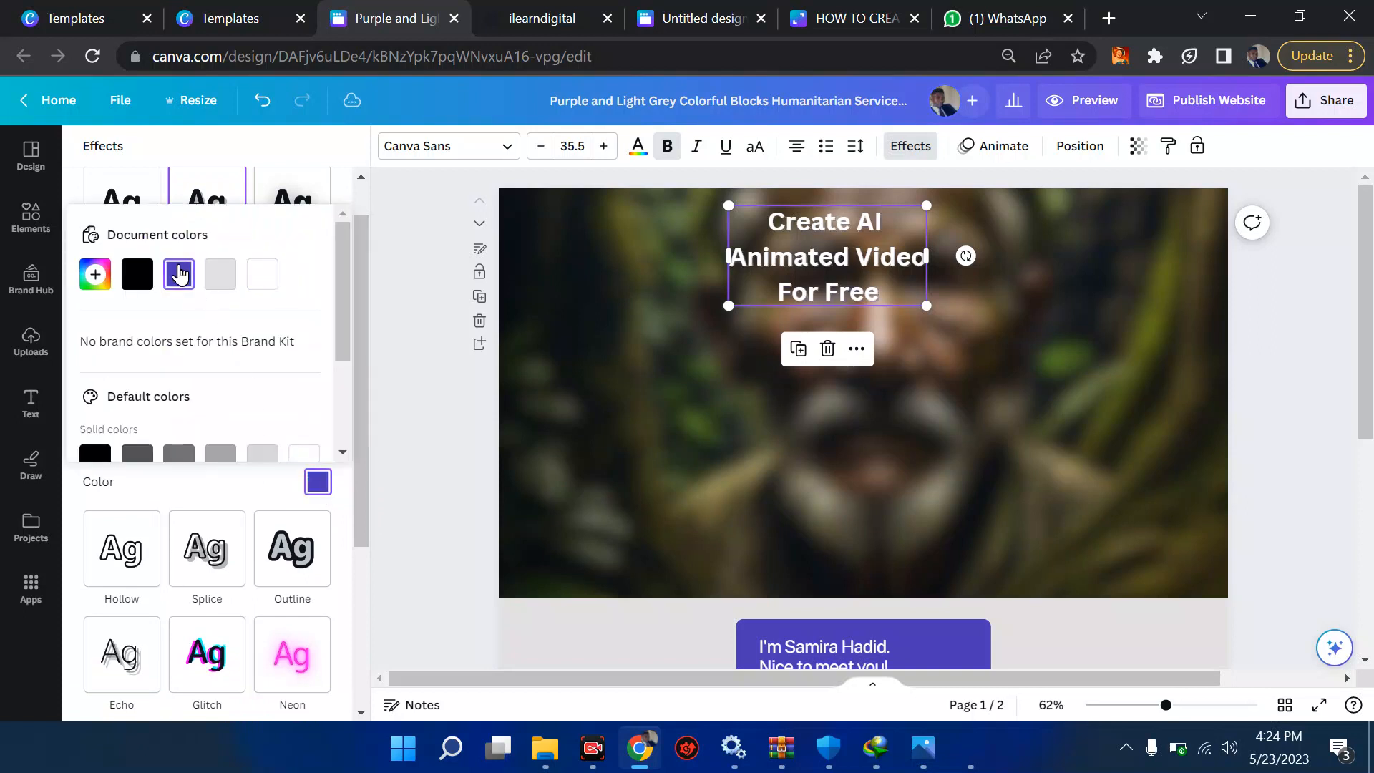
pyautogui.click(131, 280)
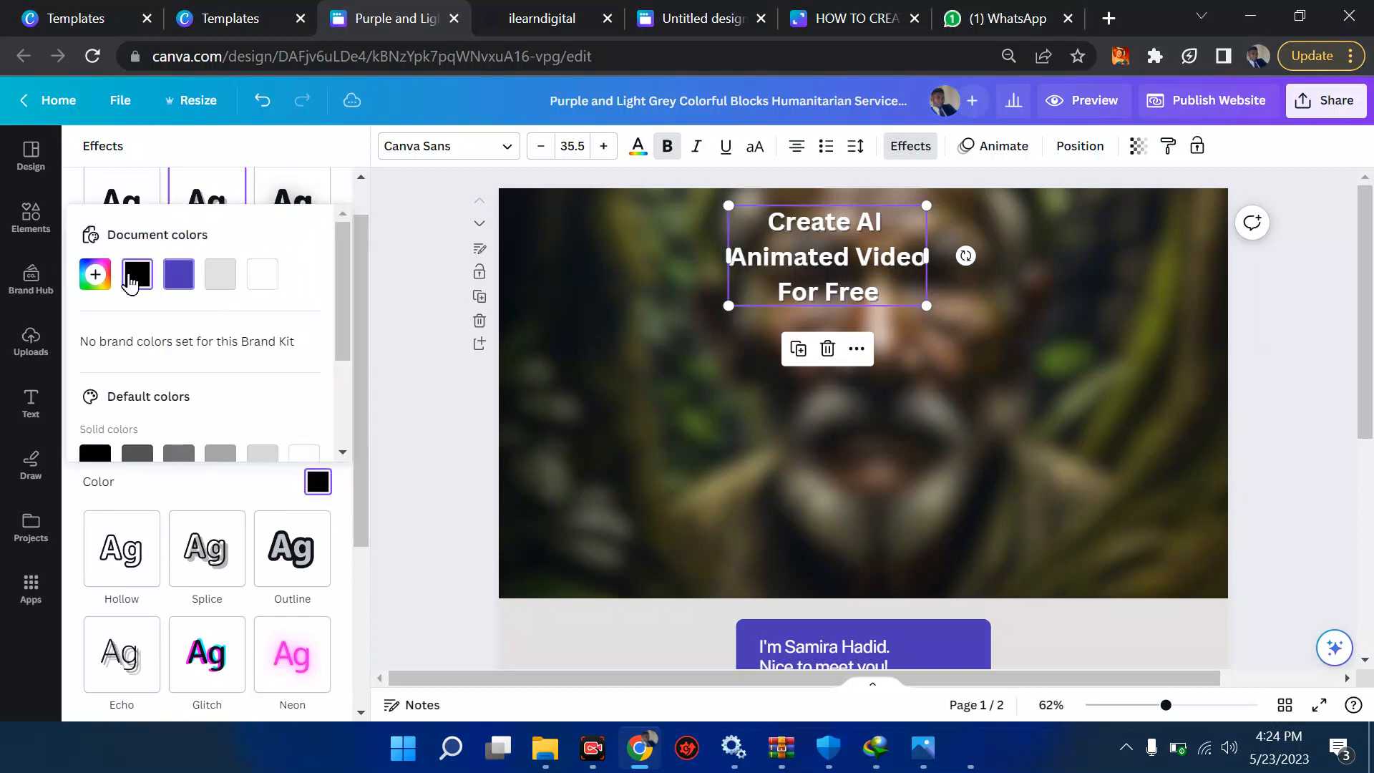
pyautogui.click(262, 275)
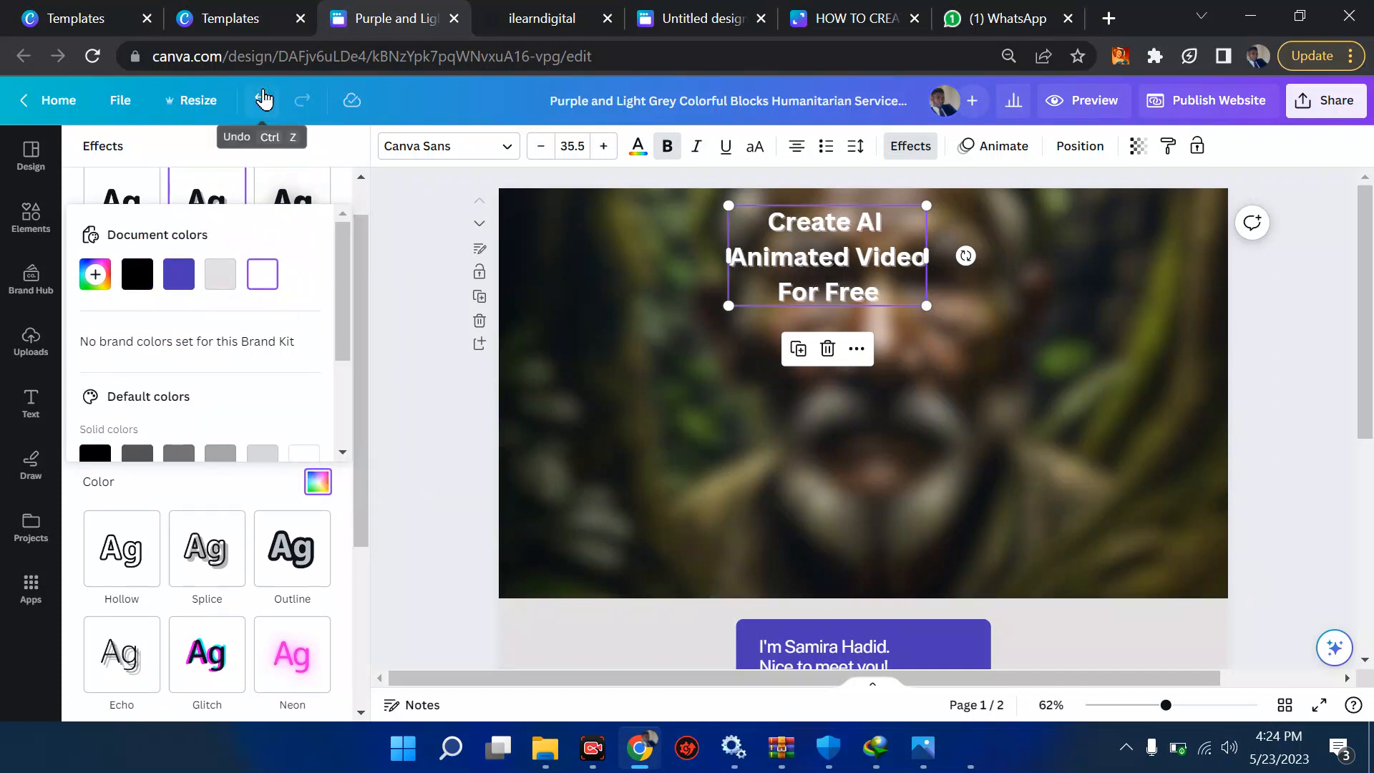
# Step: Check the published example website, then reduce the heading to font size 31 and center it horizontally near the page's upper edge
pyautogui.click(561, 16)
pyautogui.click(386, 18)
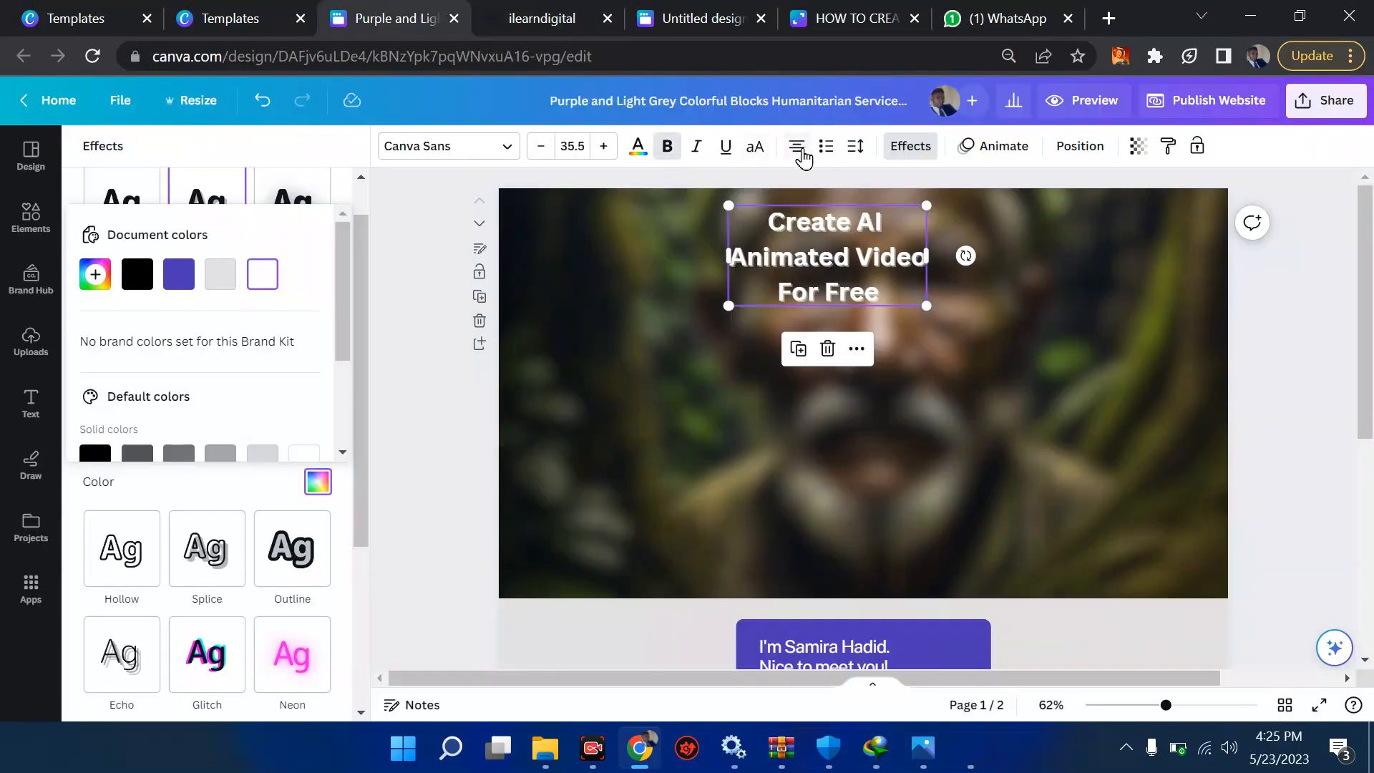
pyautogui.click(835, 262)
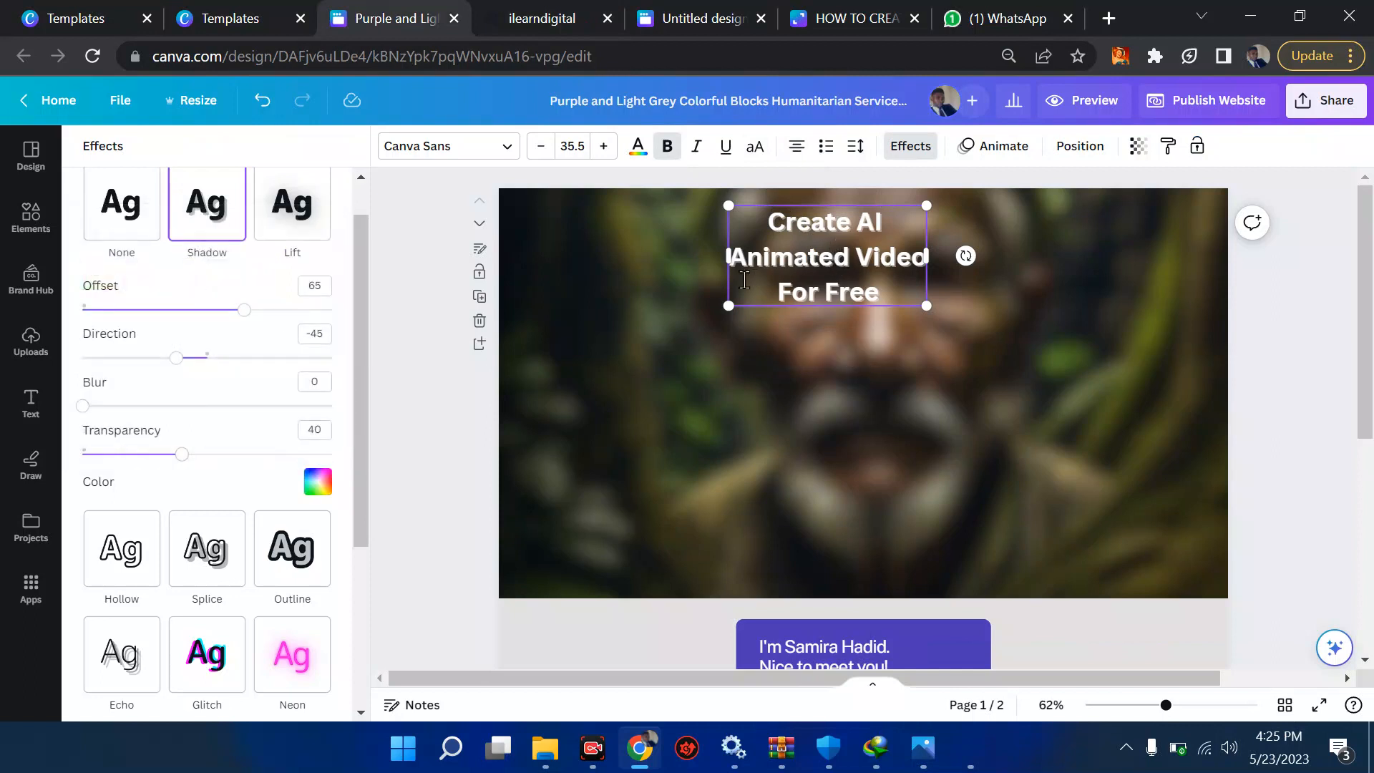
pyautogui.moveTo(730, 308); pyautogui.dragTo(753, 293)
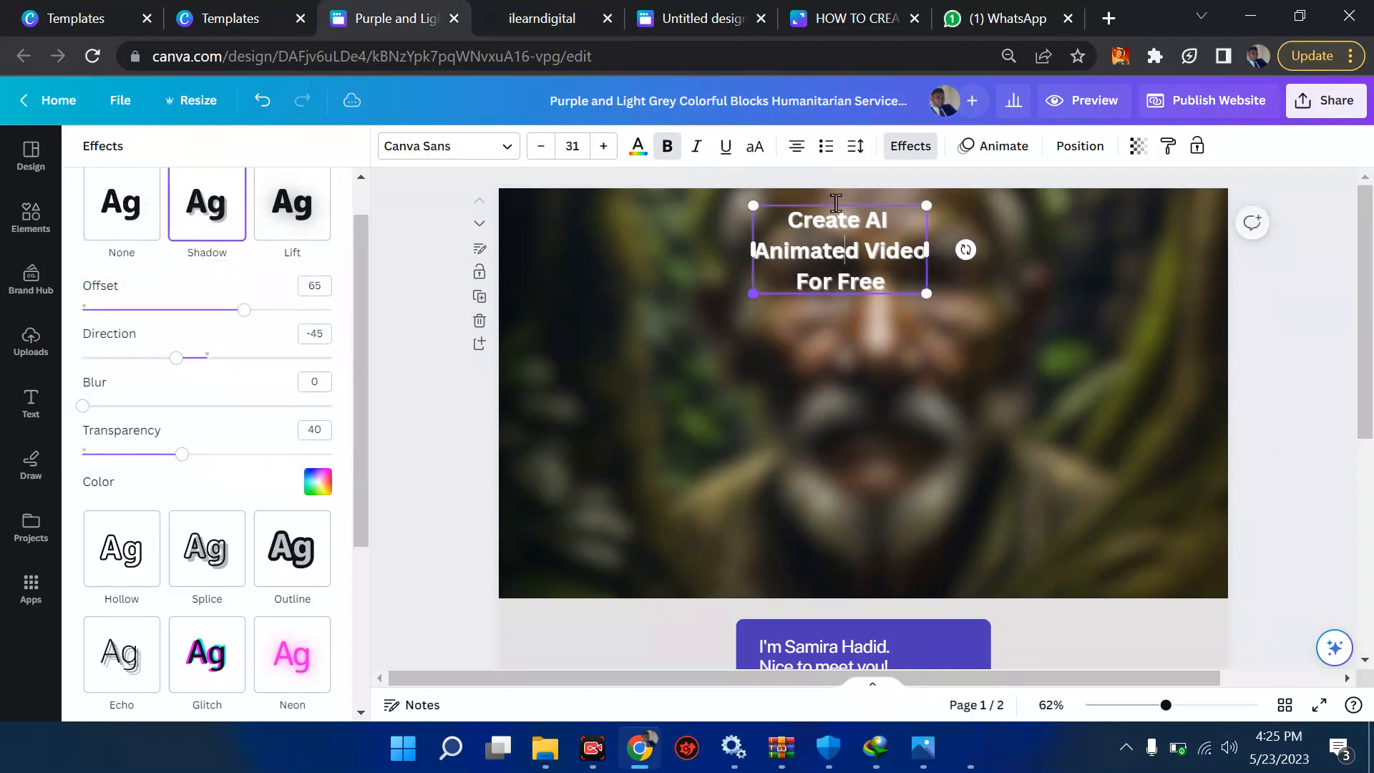
pyautogui.moveTo(847, 197); pyautogui.dragTo(868, 203)
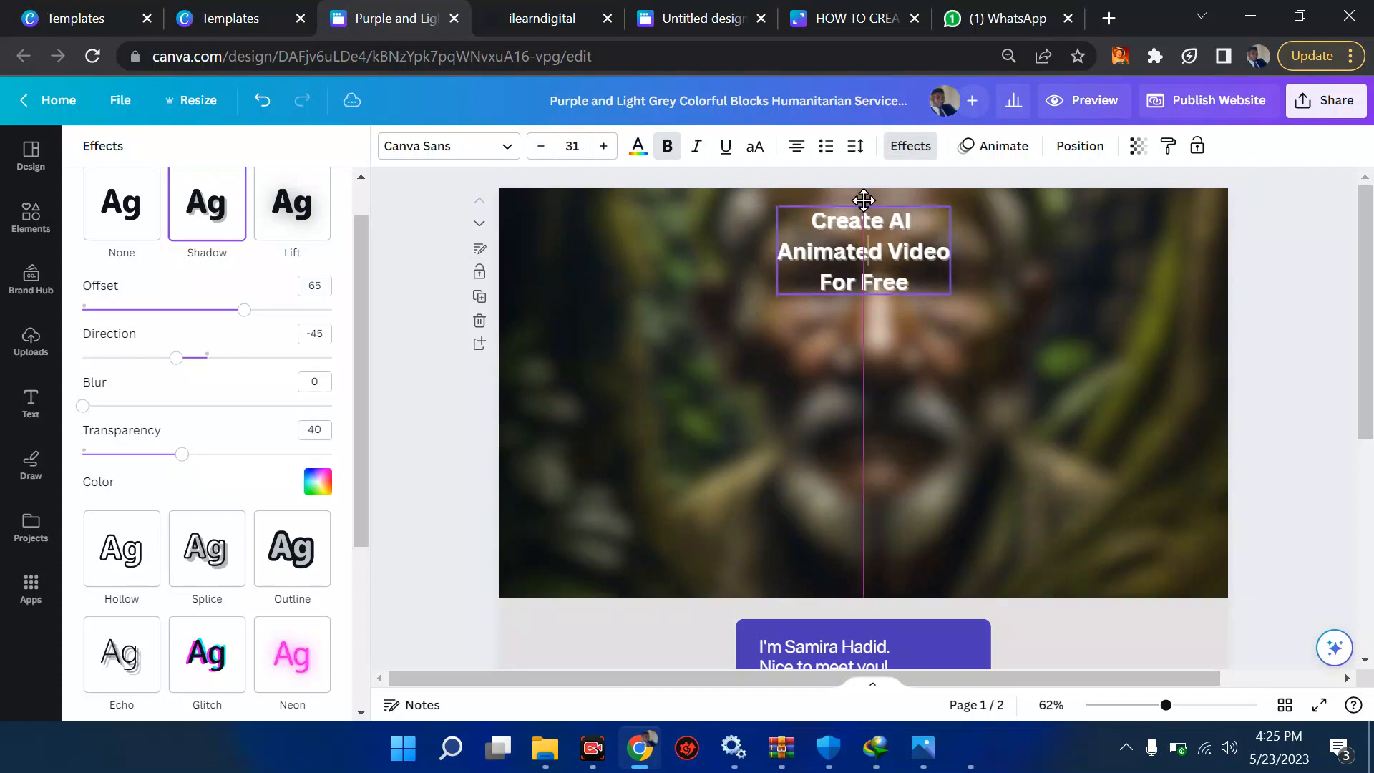
pyautogui.click(389, 358)
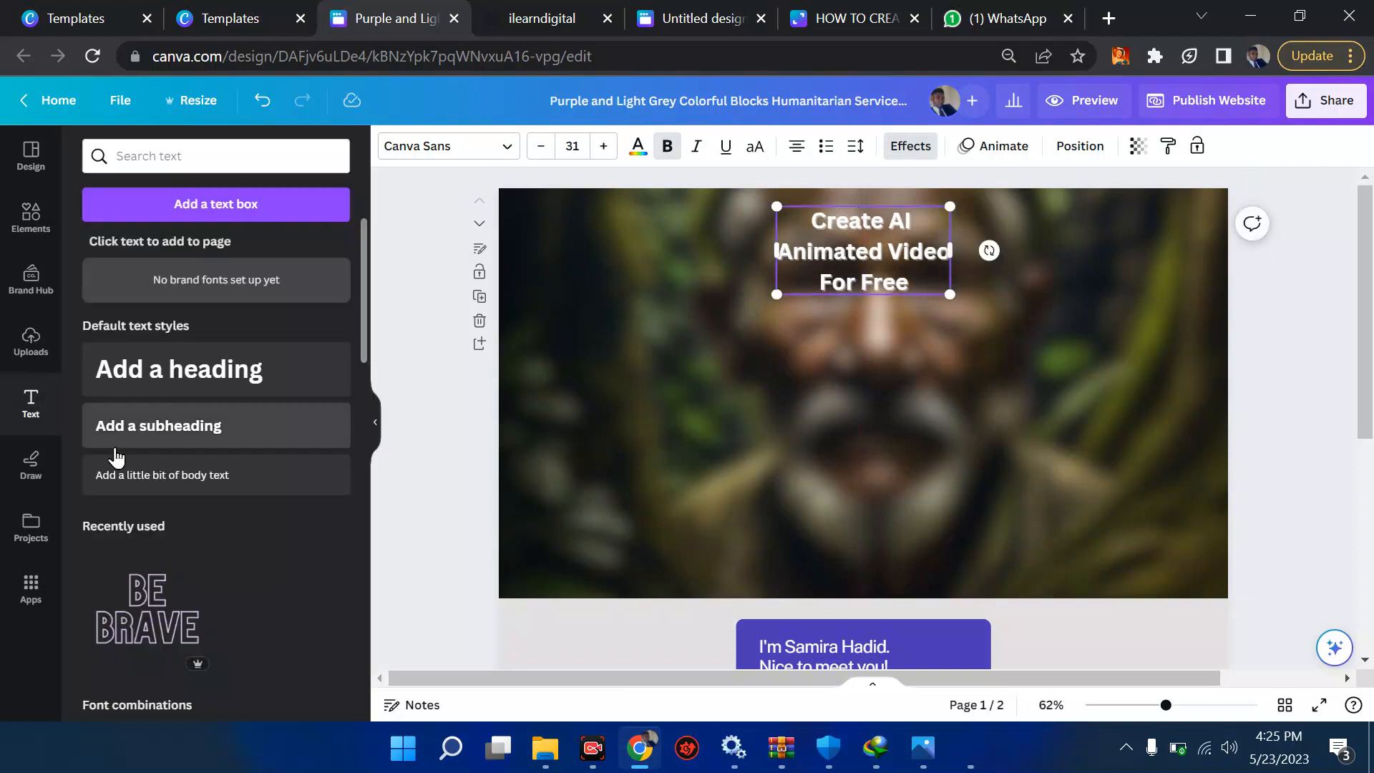
# Step: Search the elements for "ai logo" and place the gold letter-A graphic, small, just left of the heading
pyautogui.click(26, 211)
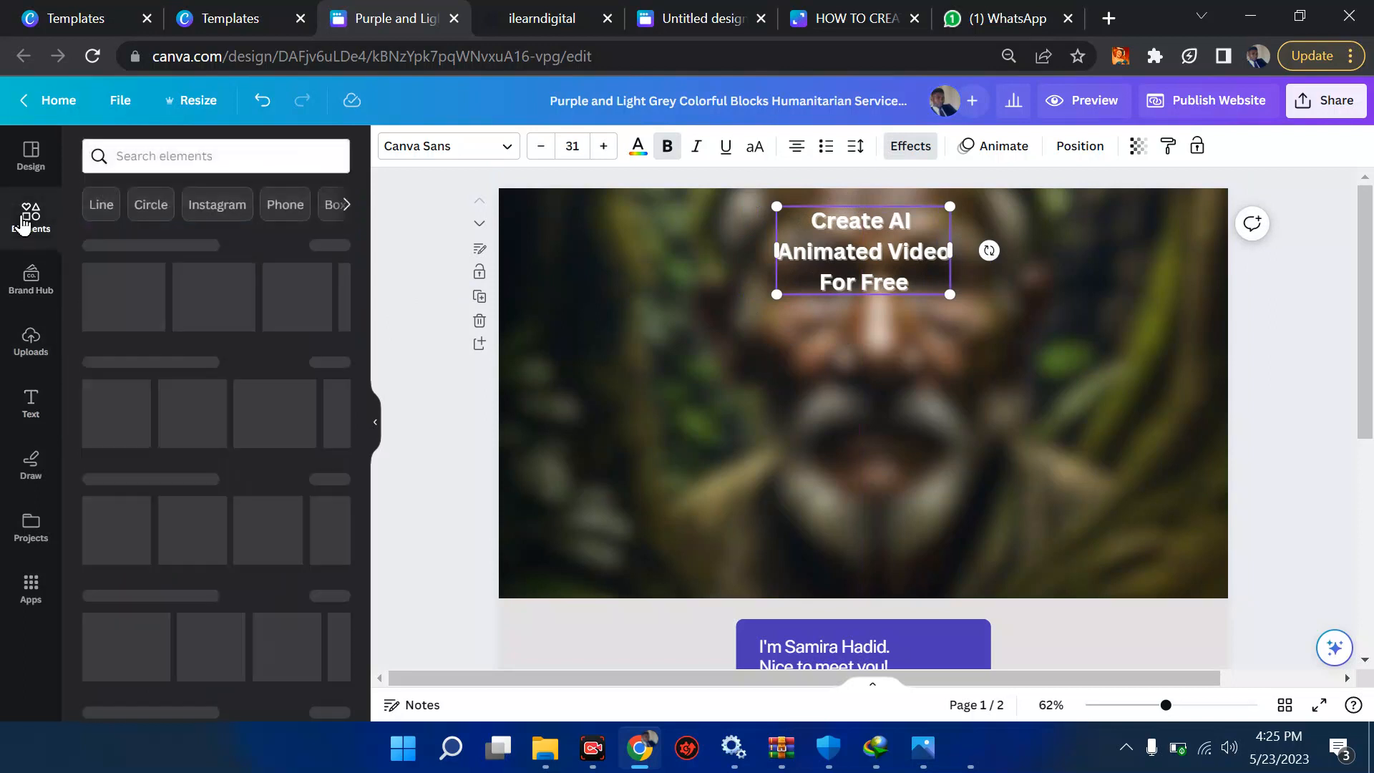
pyautogui.click(165, 157)
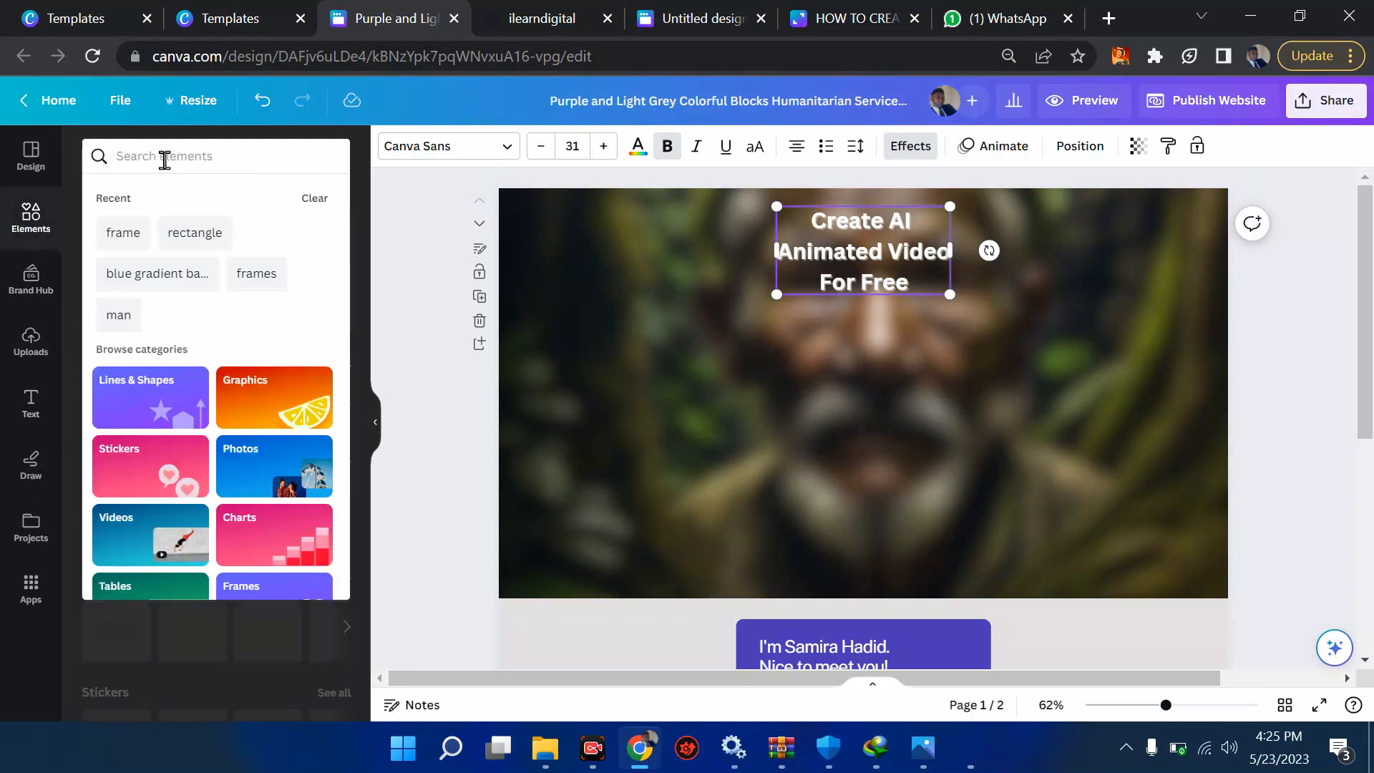
pyautogui.write('ai logo')
pyautogui.press('Return')
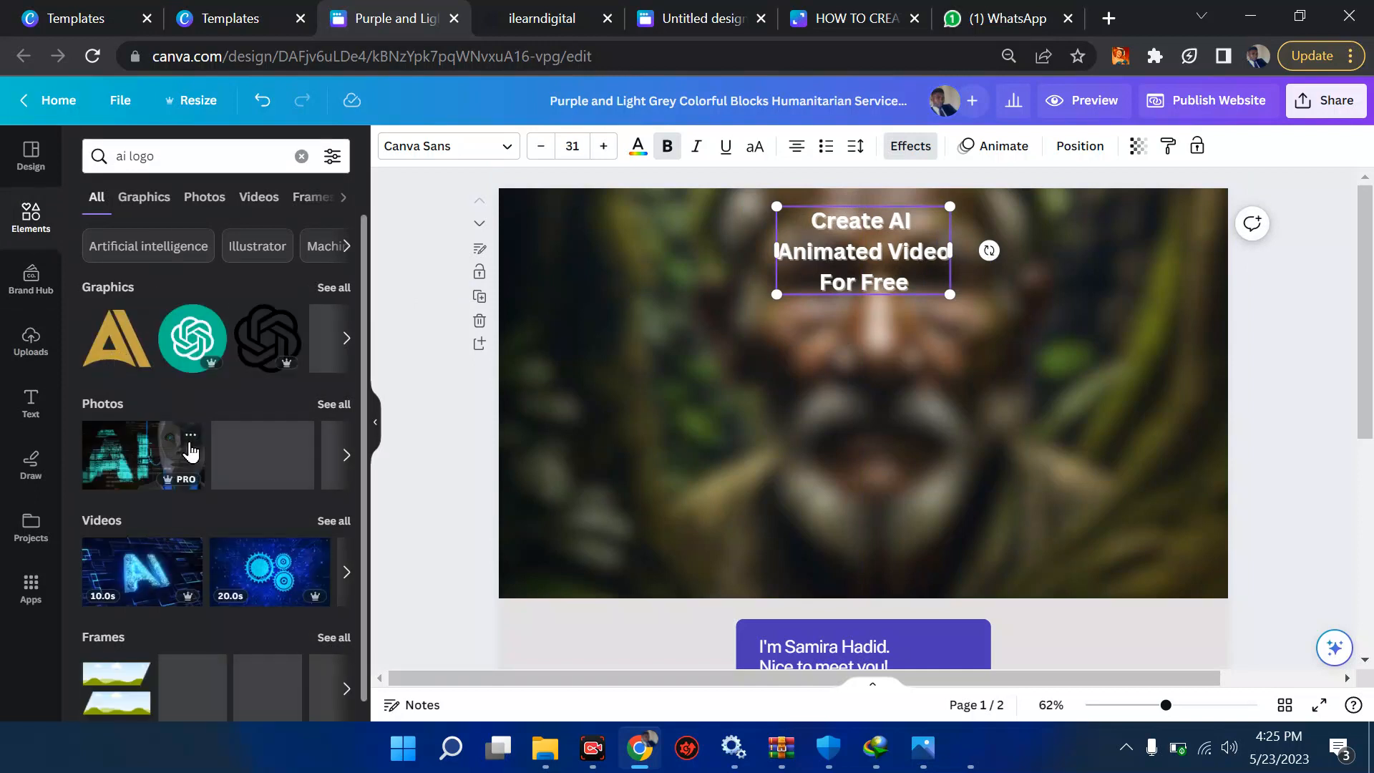
pyautogui.click(116, 340)
pyautogui.moveTo(764, 311); pyautogui.dragTo(739, 231)
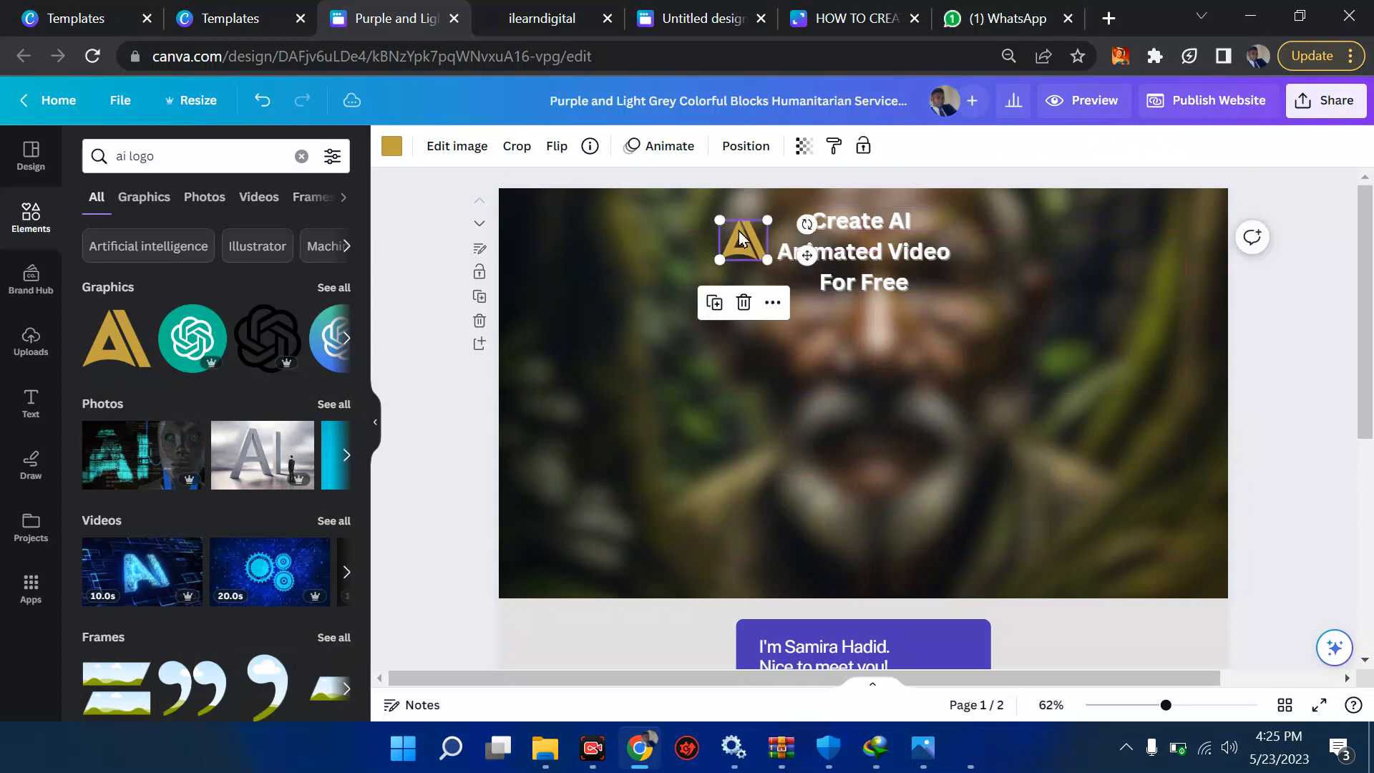
# Step: Recolor the logo graphic beside the heading, trying purple and white before settling on light grey #e4e1e1
pyautogui.click(391, 146)
pyautogui.click(192, 252)
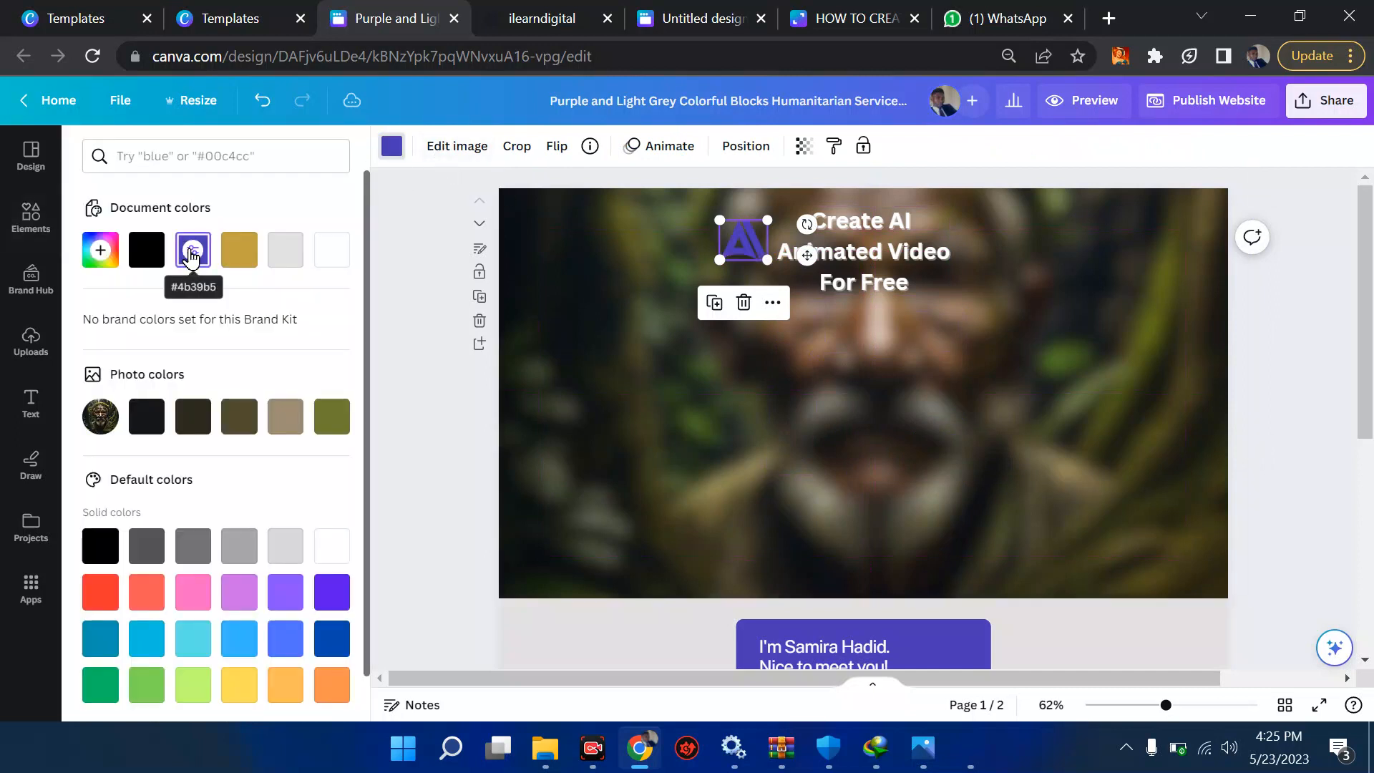
pyautogui.click(335, 265)
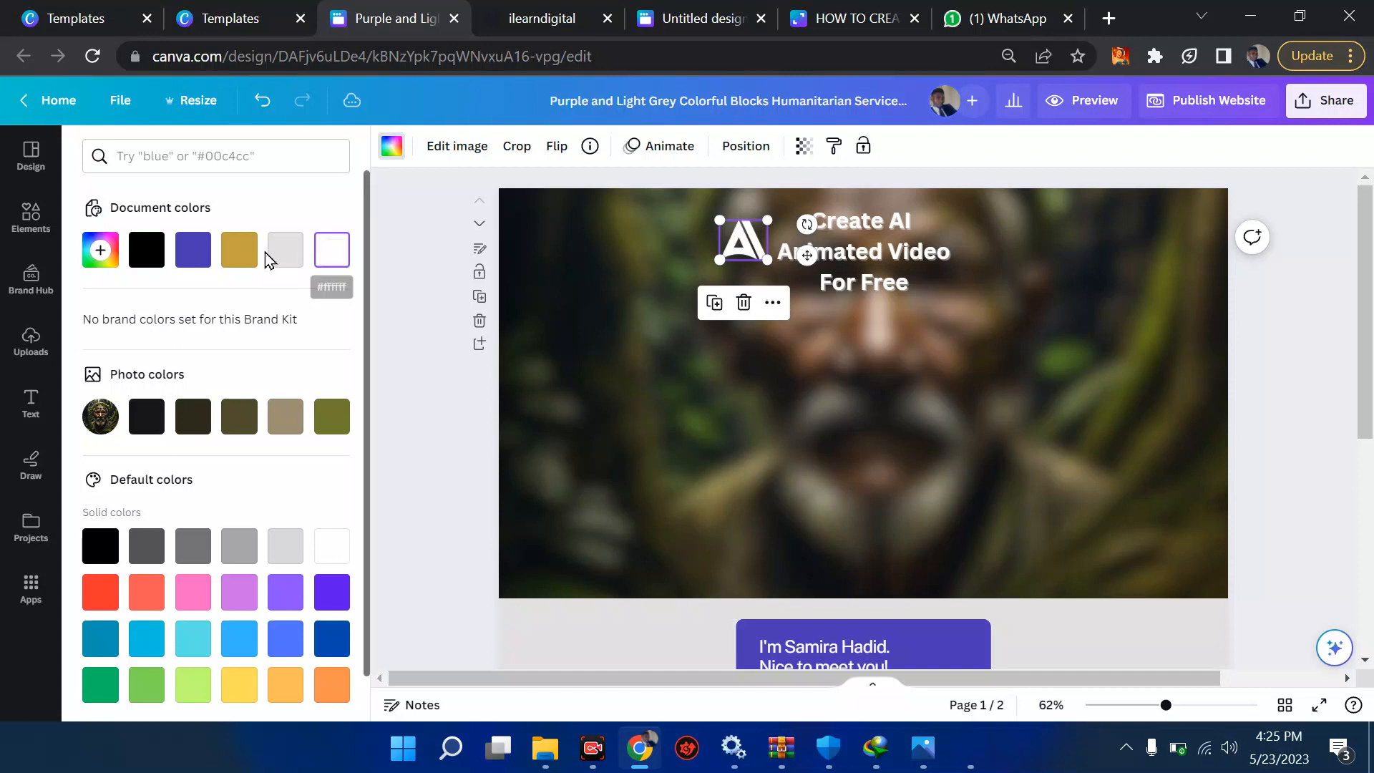
pyautogui.click(273, 256)
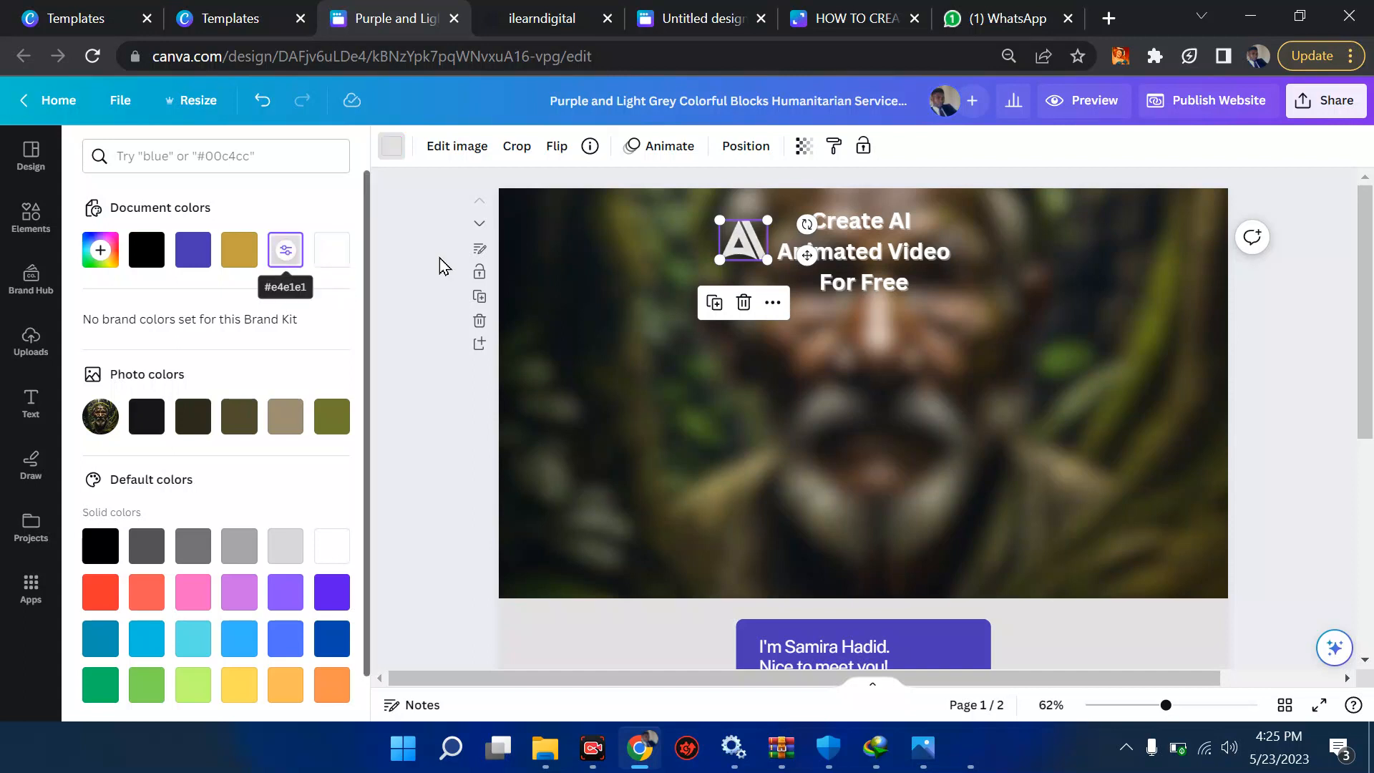
# Step: Recolor the logo graphic beside the heading white, after trying black
pyautogui.click(147, 249)
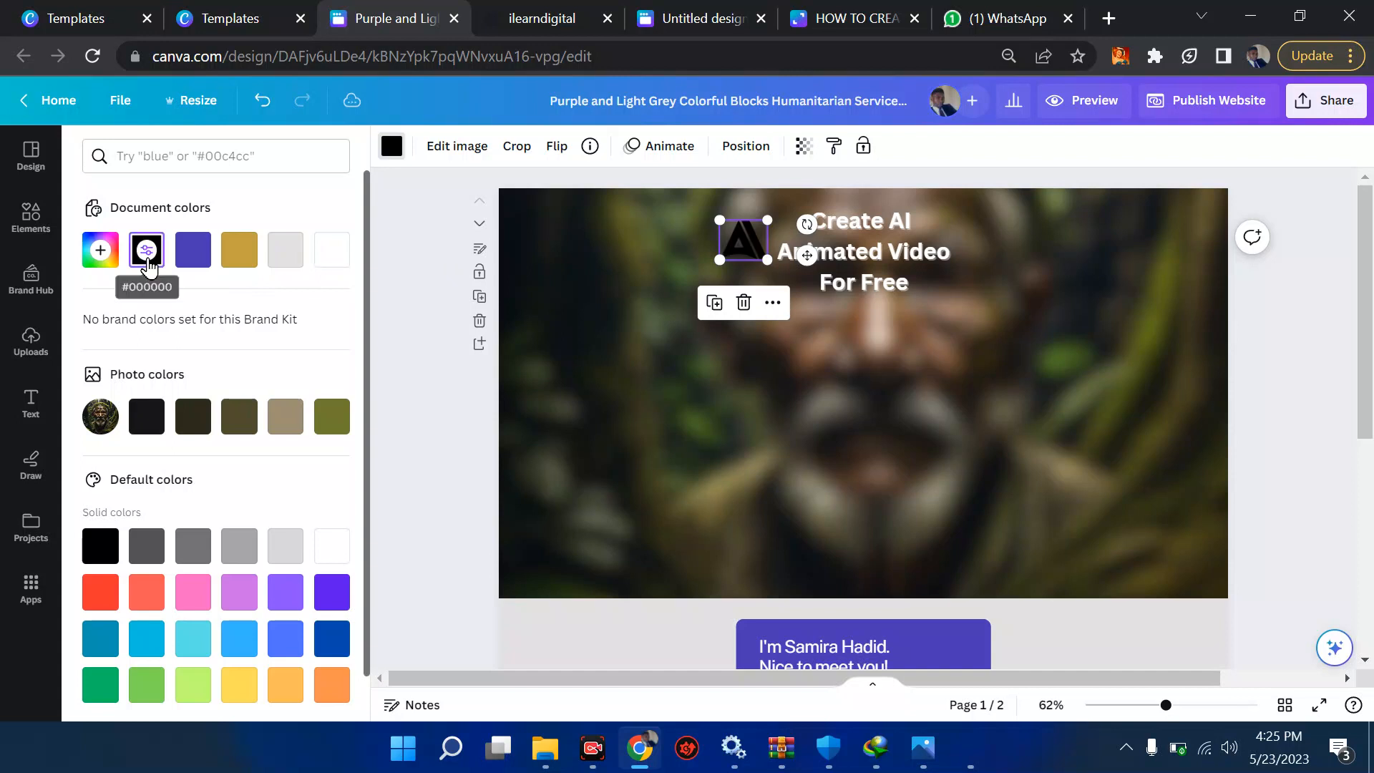
pyautogui.click(332, 254)
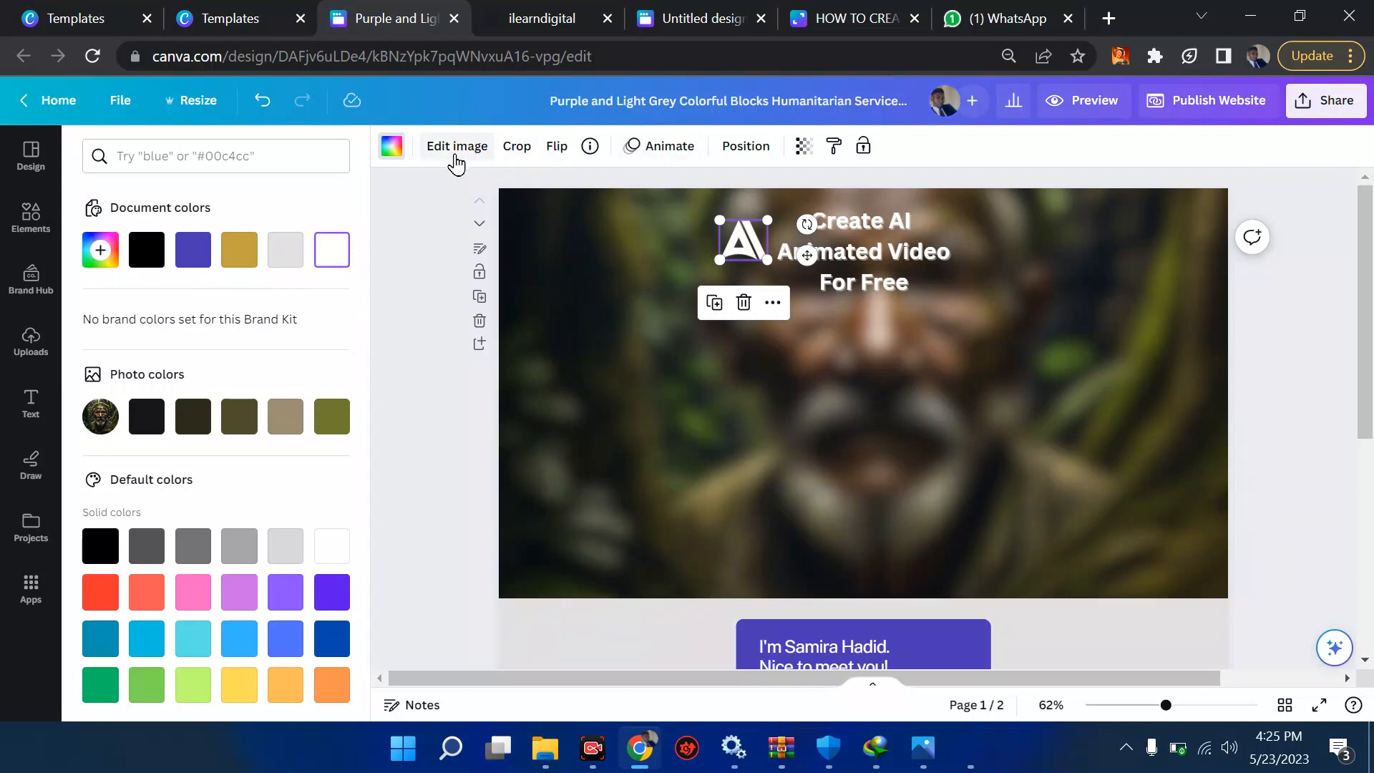
pyautogui.click(894, 370)
# Step: Widen the heading's text box slightly and shift it back to the center near the page's upper edge
pyautogui.click(848, 242)
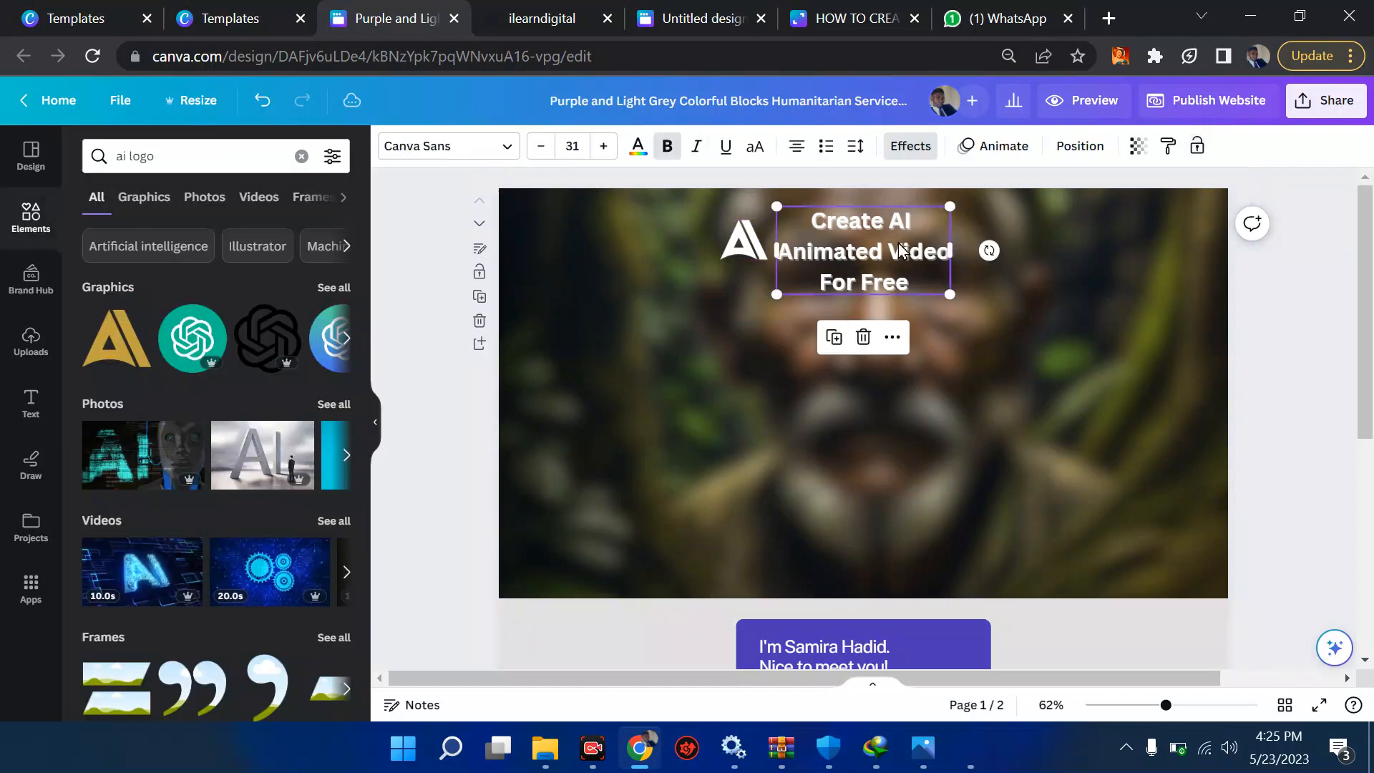
pyautogui.moveTo(957, 254)
pyautogui.mouseDown()
pyautogui.moveTo(1128, 239)
pyautogui.moveTo(973, 252)
pyautogui.mouseUp()
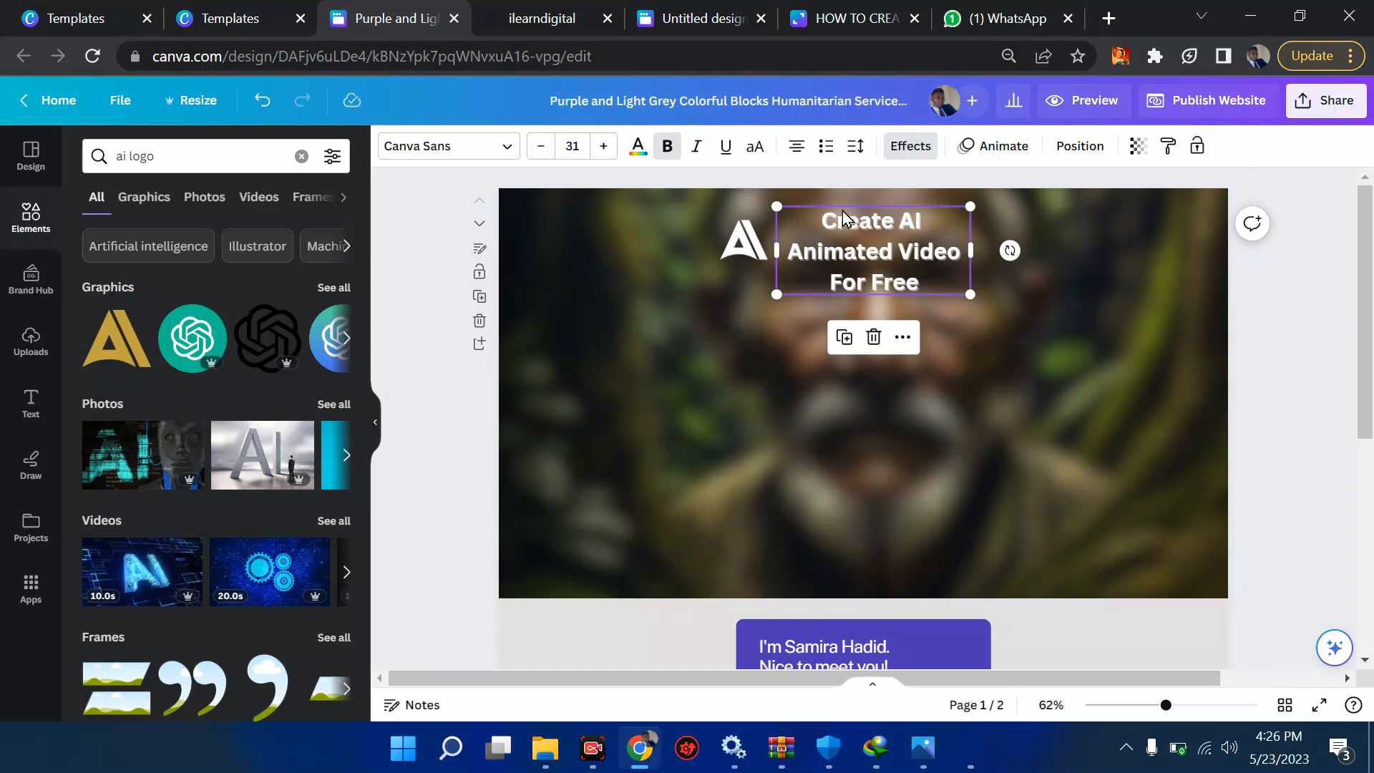
pyautogui.moveTo(843, 210); pyautogui.dragTo(827, 208)
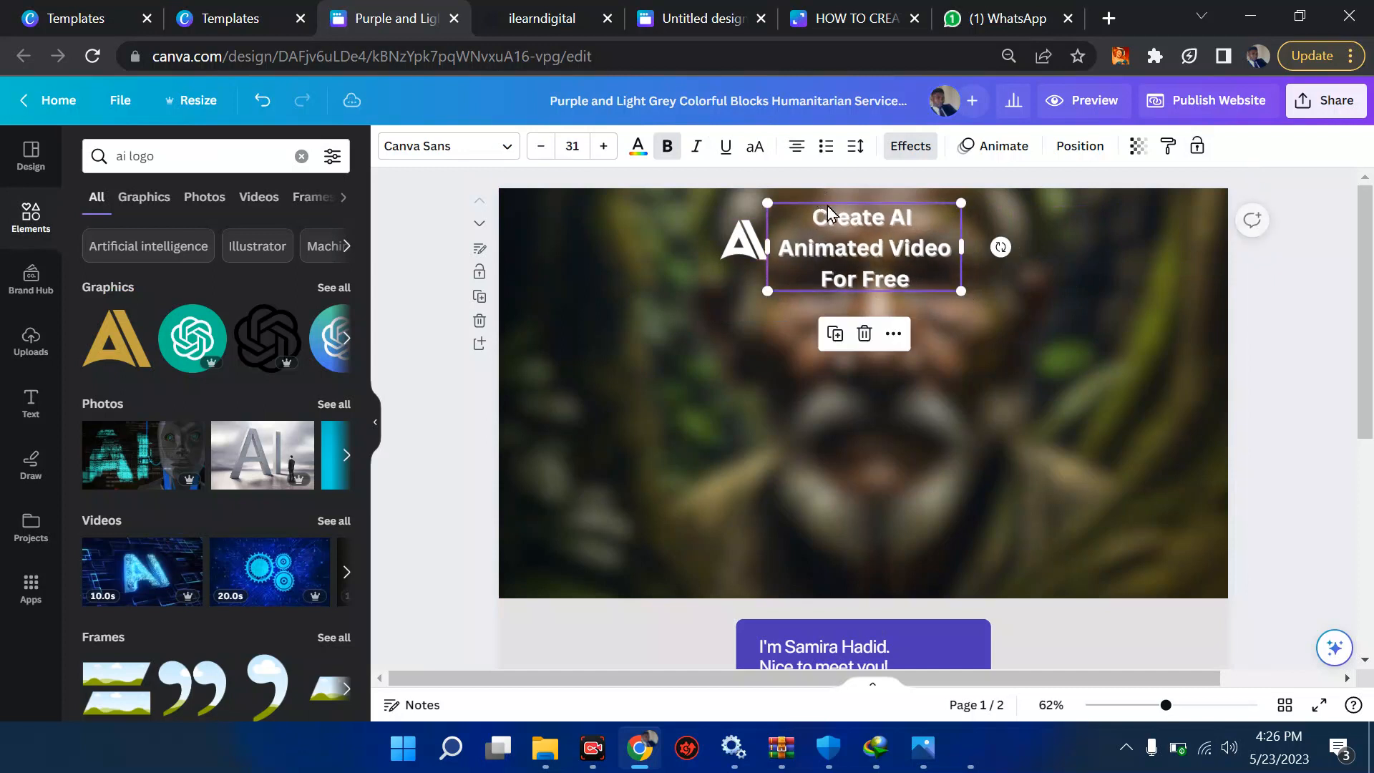
pyautogui.click(837, 432)
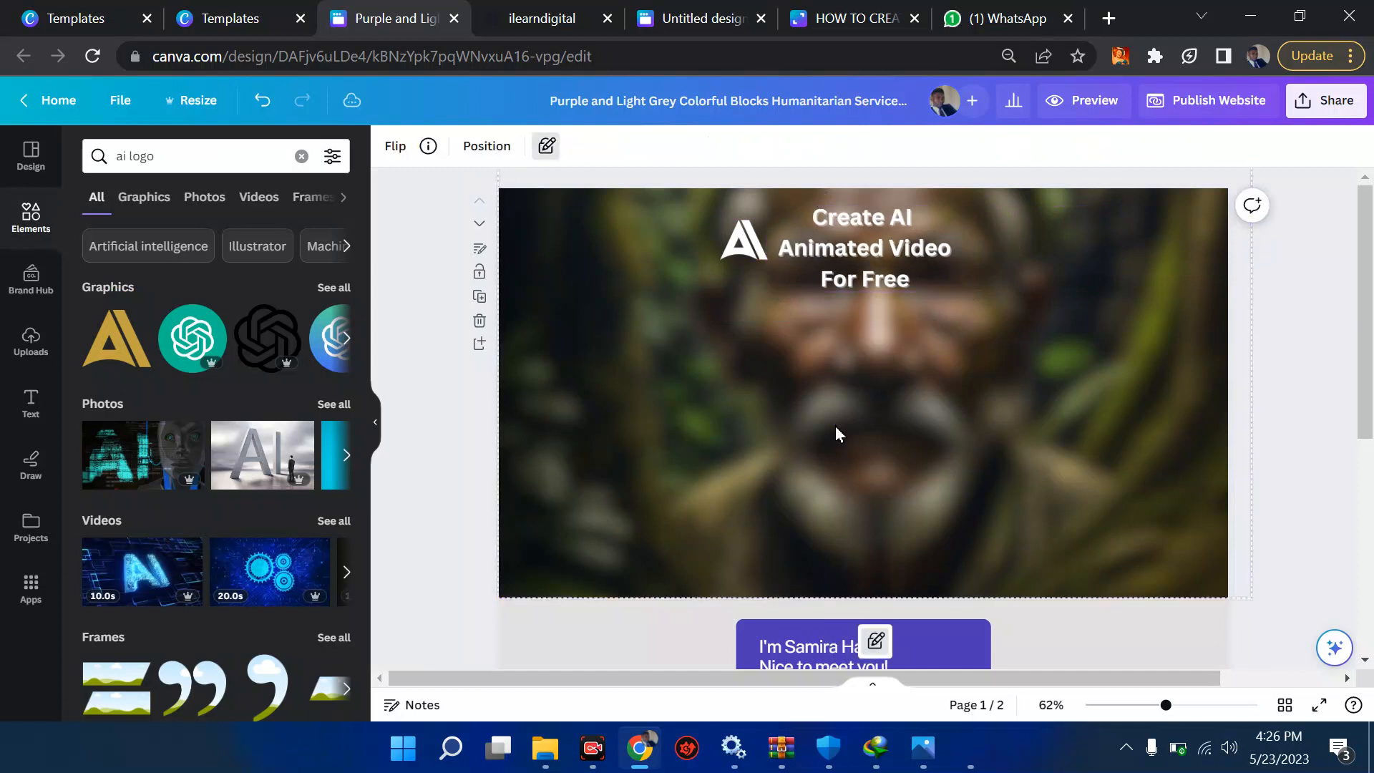
pyautogui.click(874, 250)
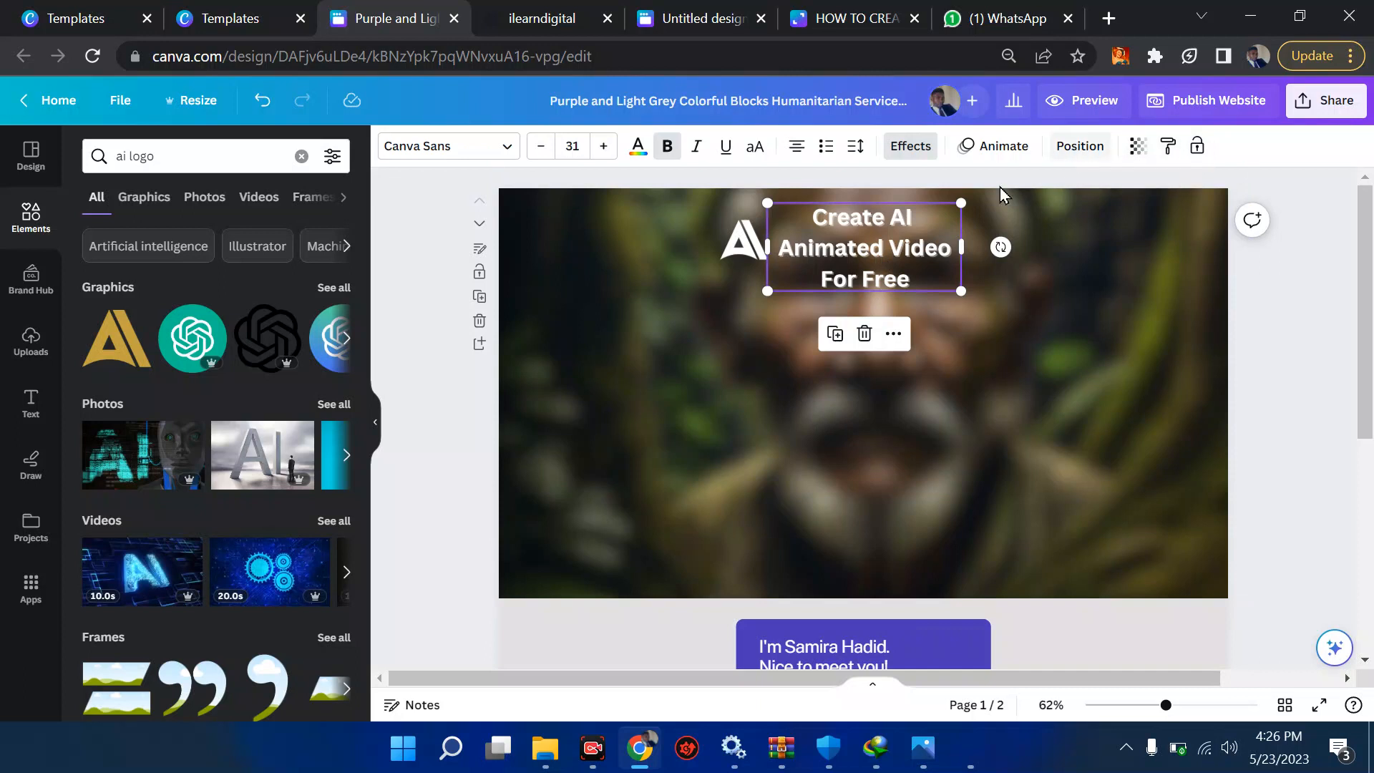
pyautogui.rightClick(891, 242)
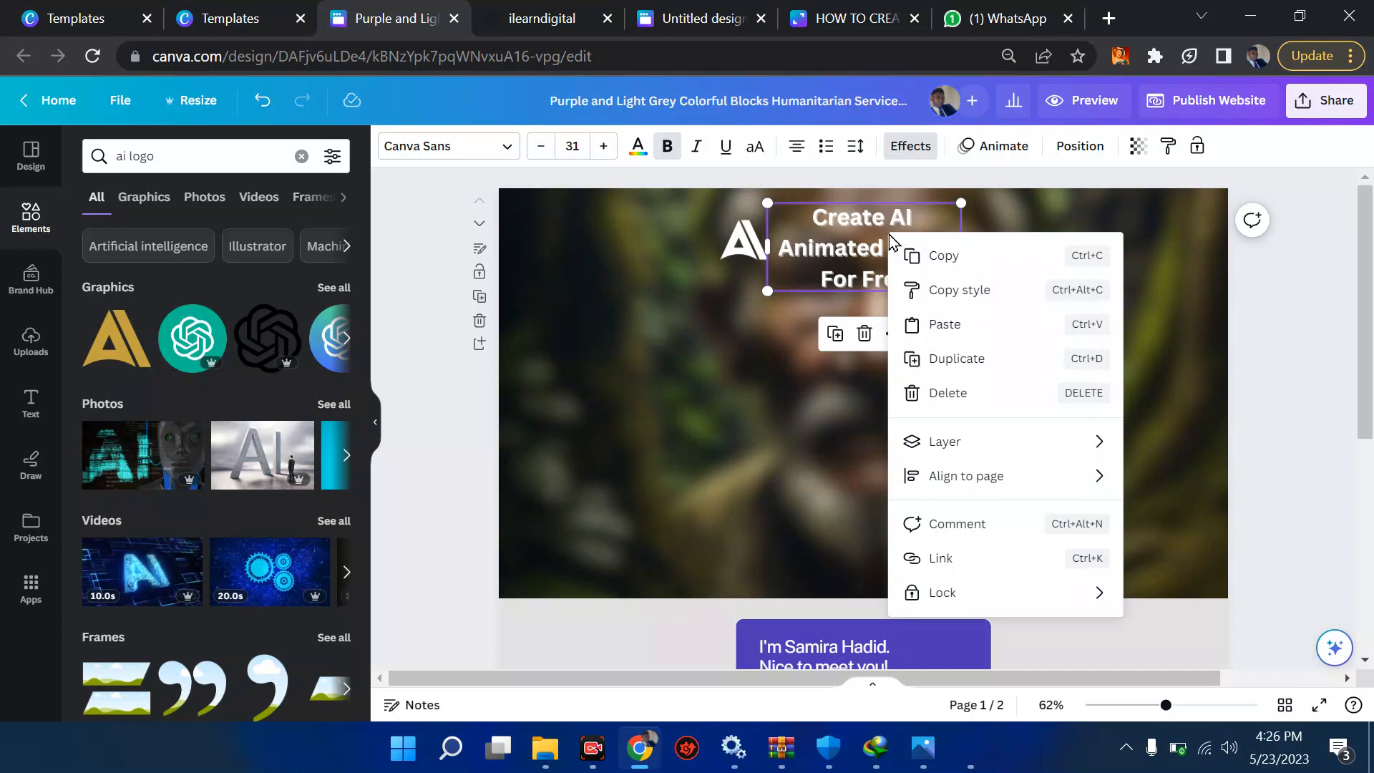
pyautogui.click(937, 560)
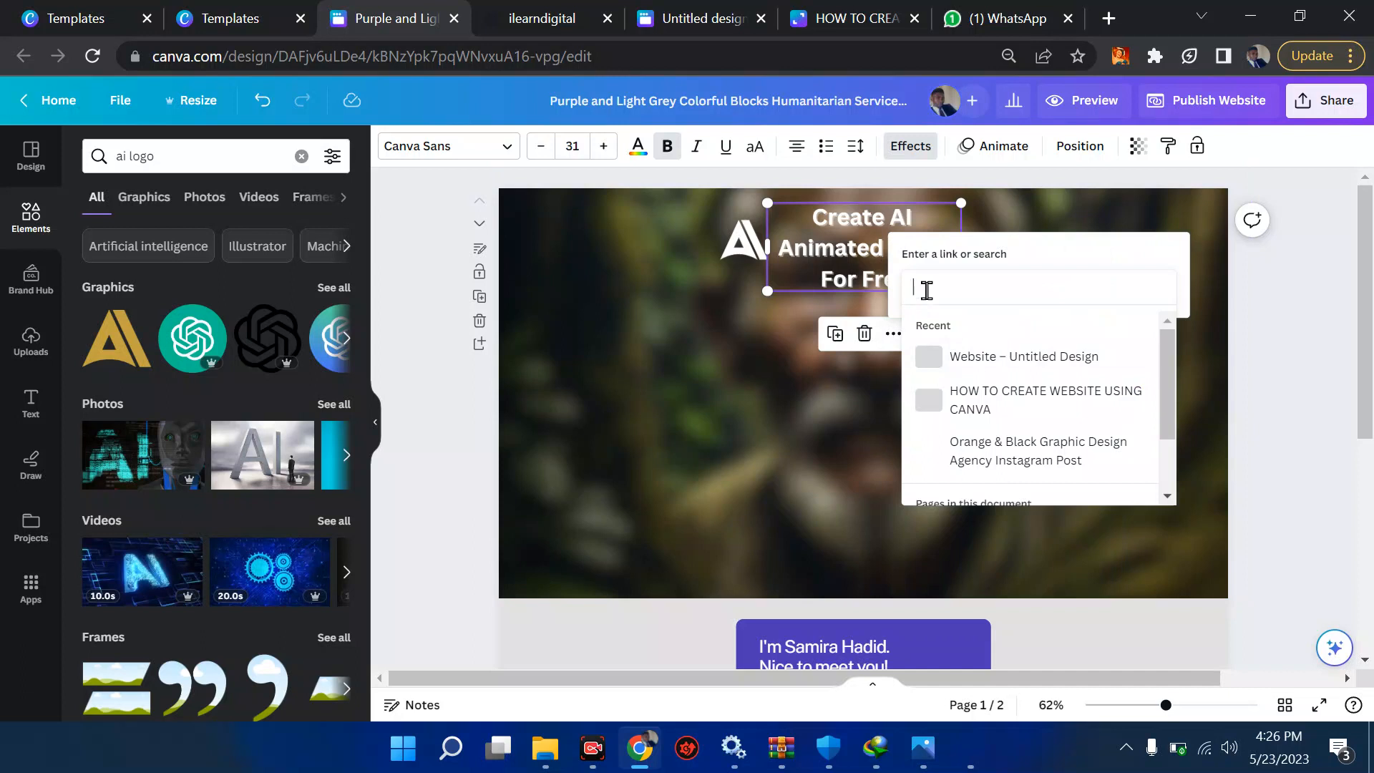
pyautogui.write('www.goog')
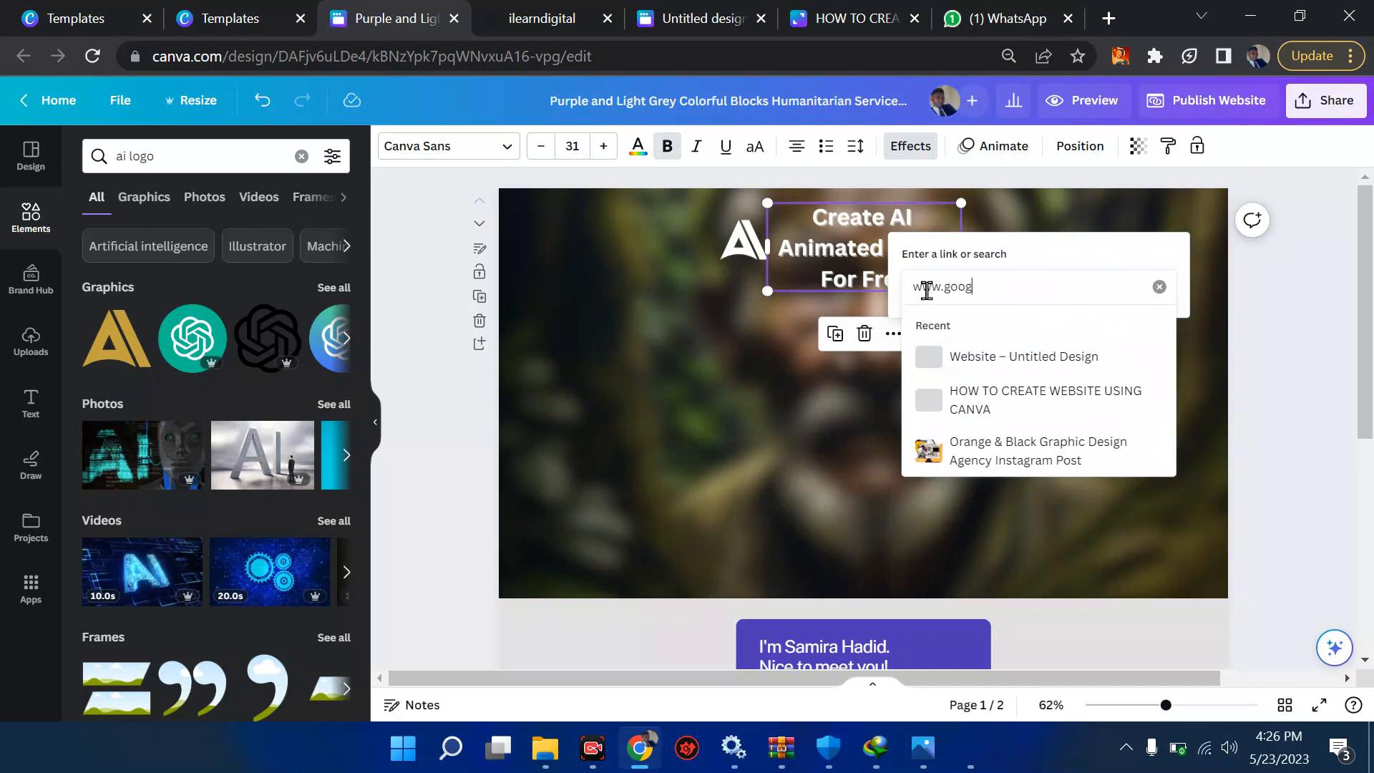
pyautogui.write('.com')
pyautogui.press('Return')
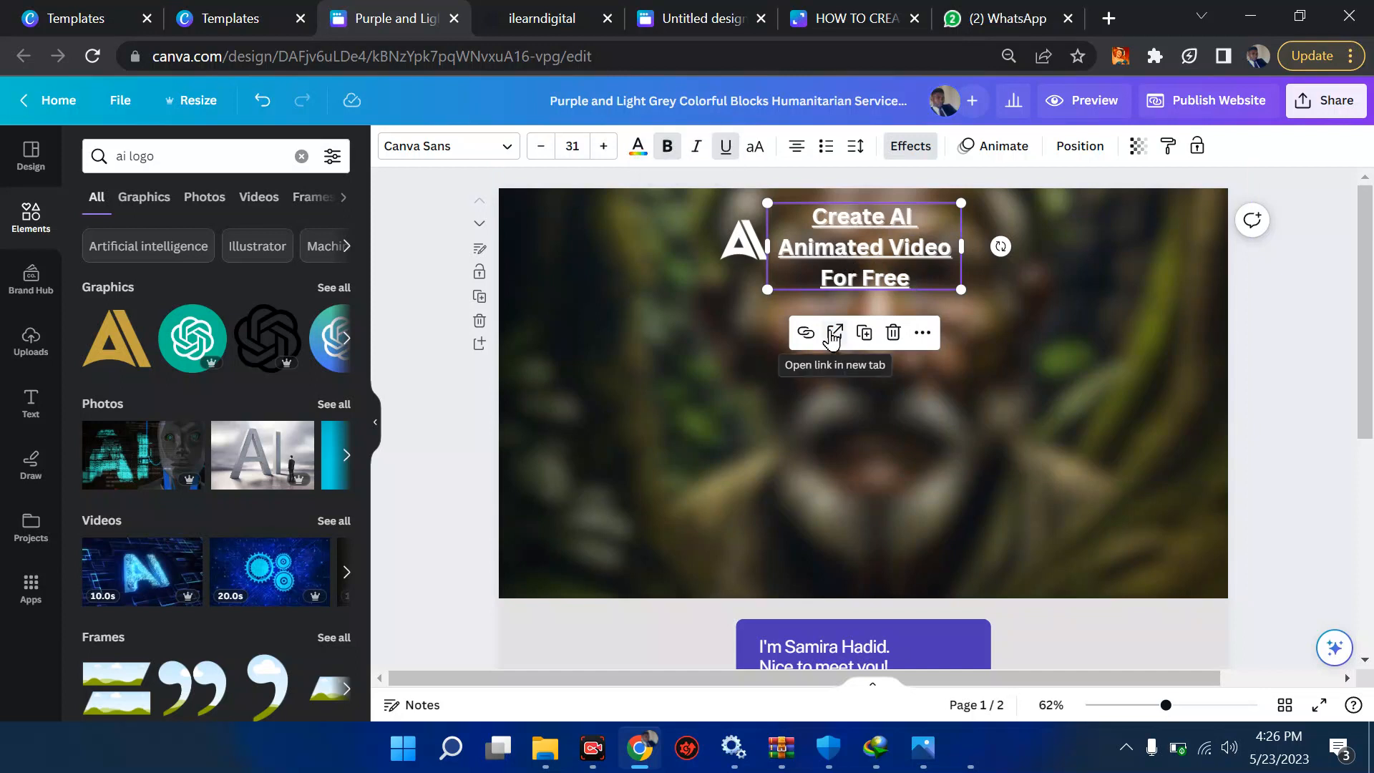
# Step: Remove the web link from the heading and deselect it
pyautogui.click(805, 335)
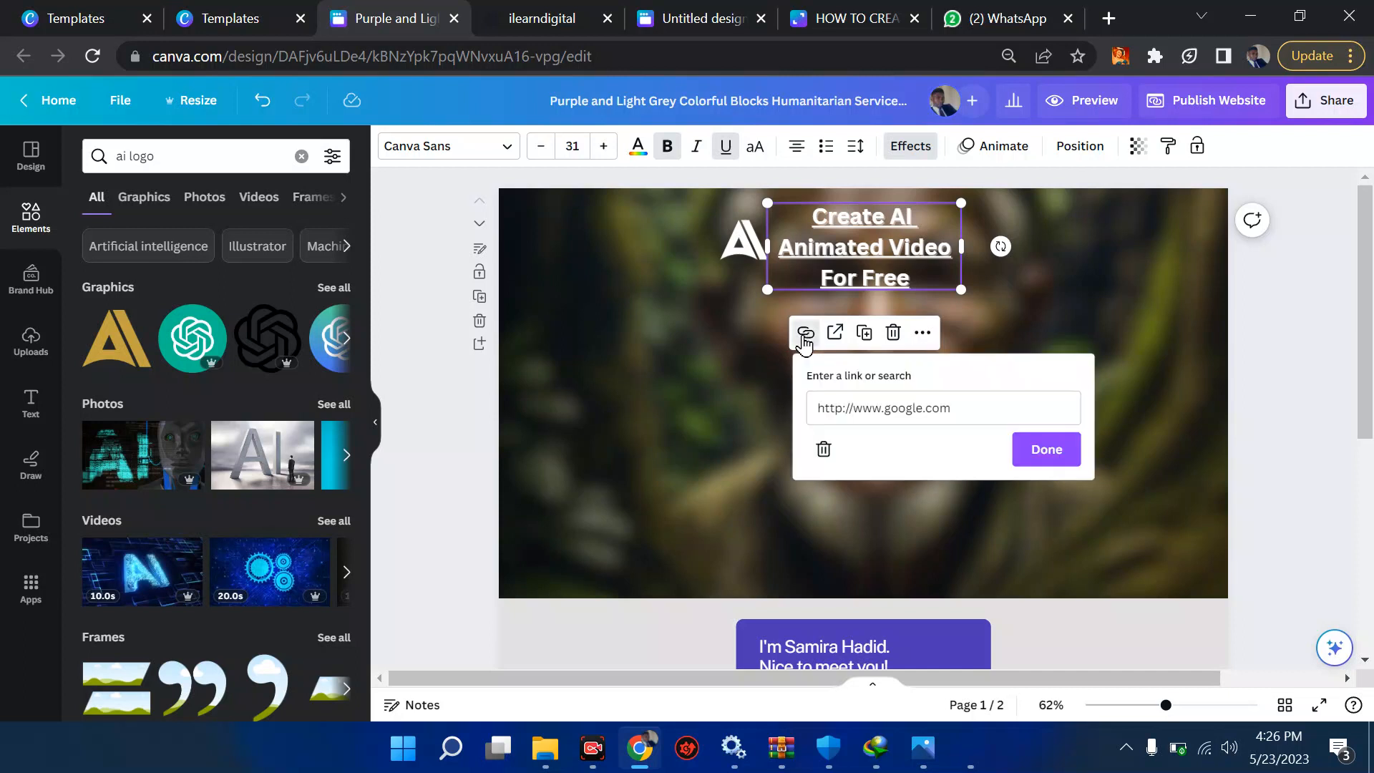
pyautogui.click(823, 450)
pyautogui.click(806, 429)
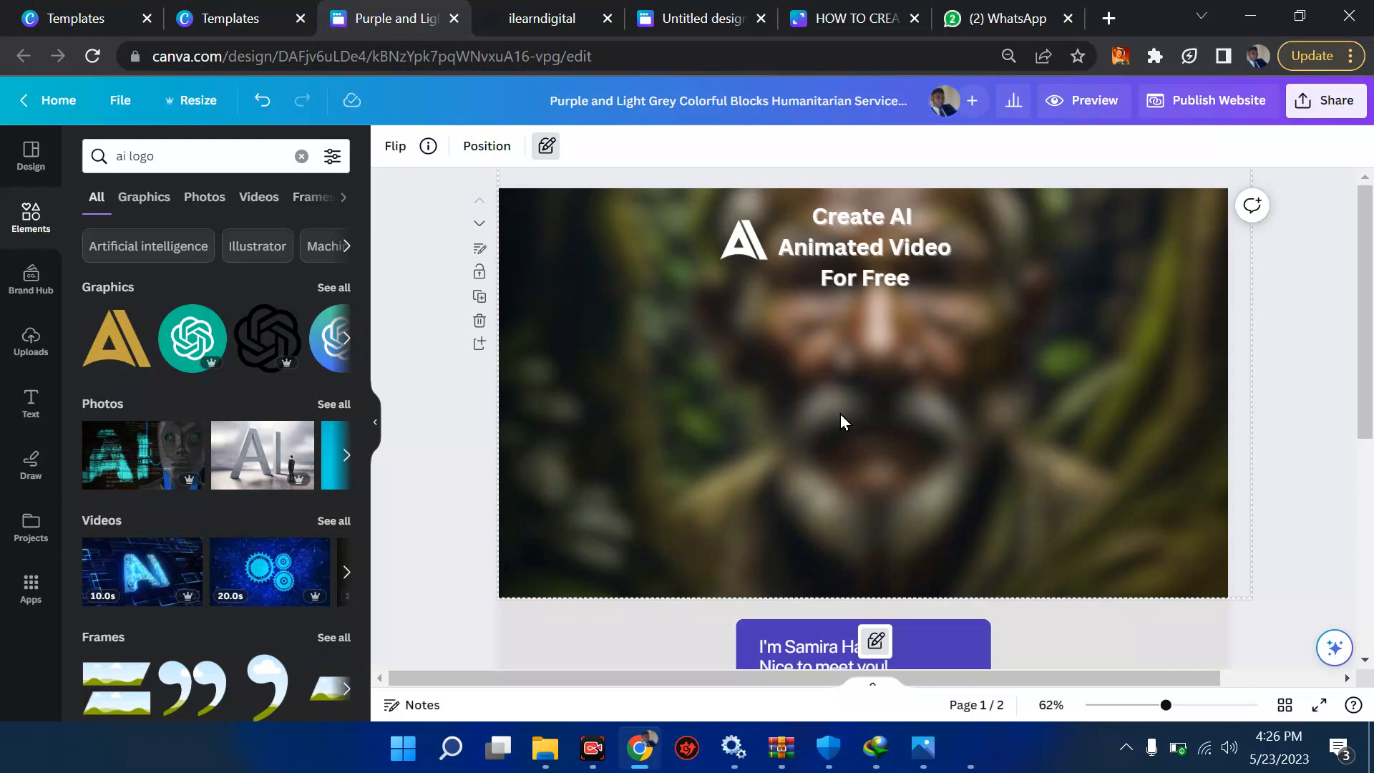
# Step: Check the published example website, then try placing the uploaded 5.0s video on the page and undo the placement
pyautogui.click(529, 15)
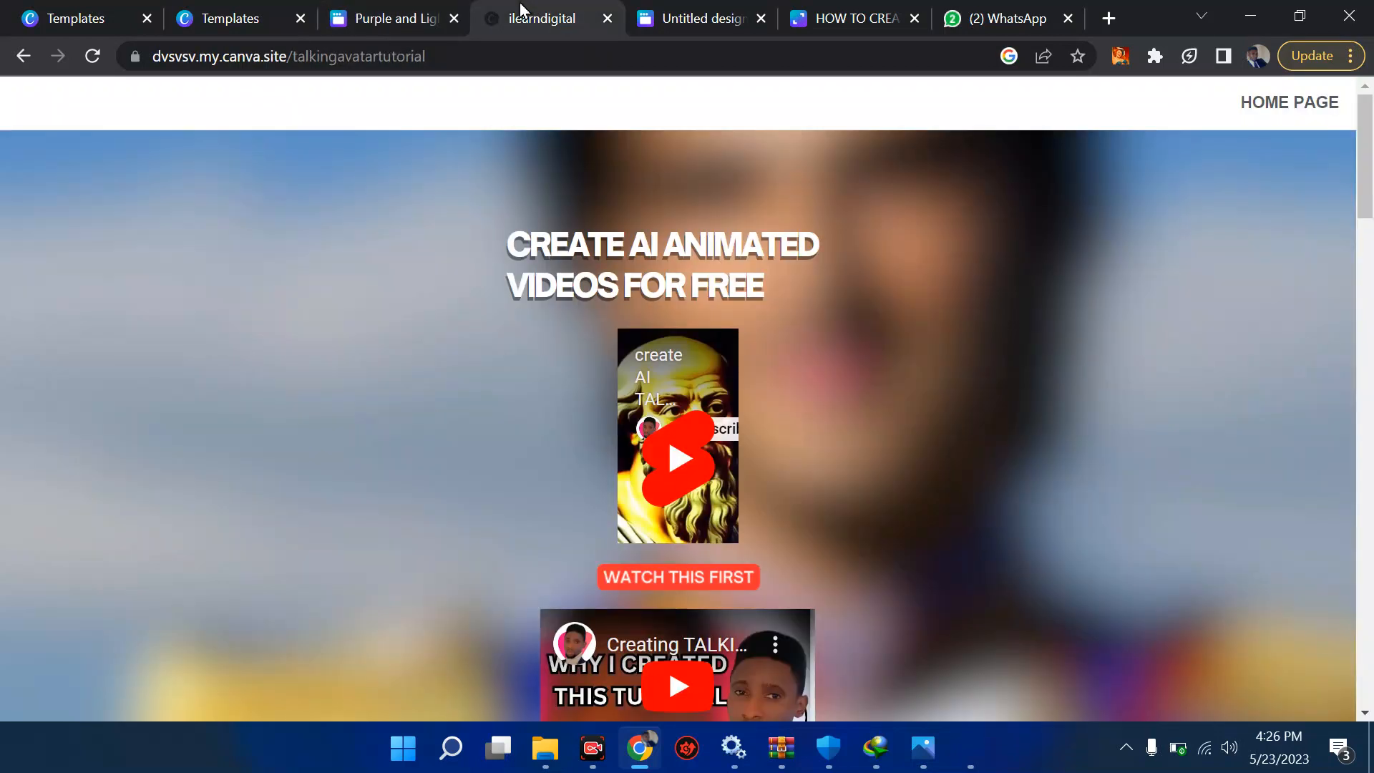
pyautogui.click(365, 10)
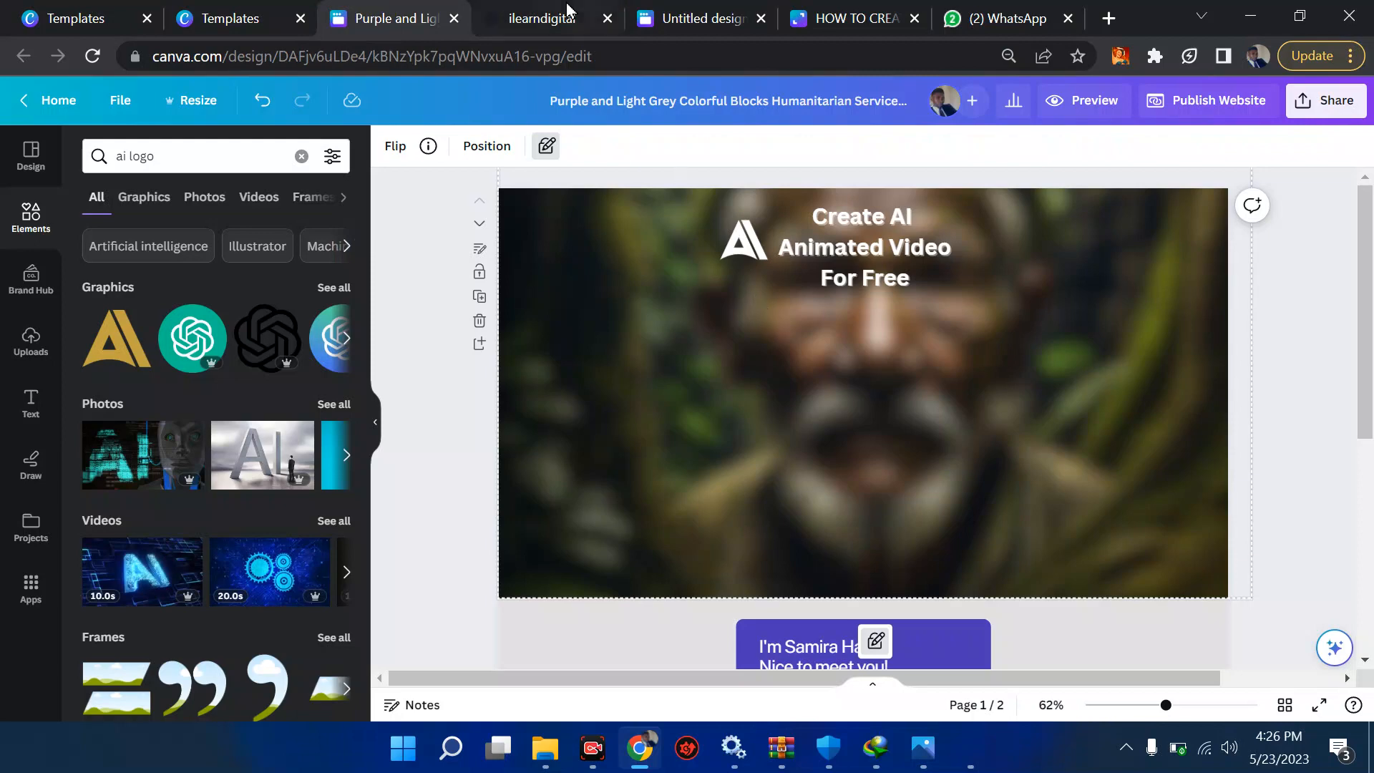
pyautogui.hotkey('ctrl', 'Tab')
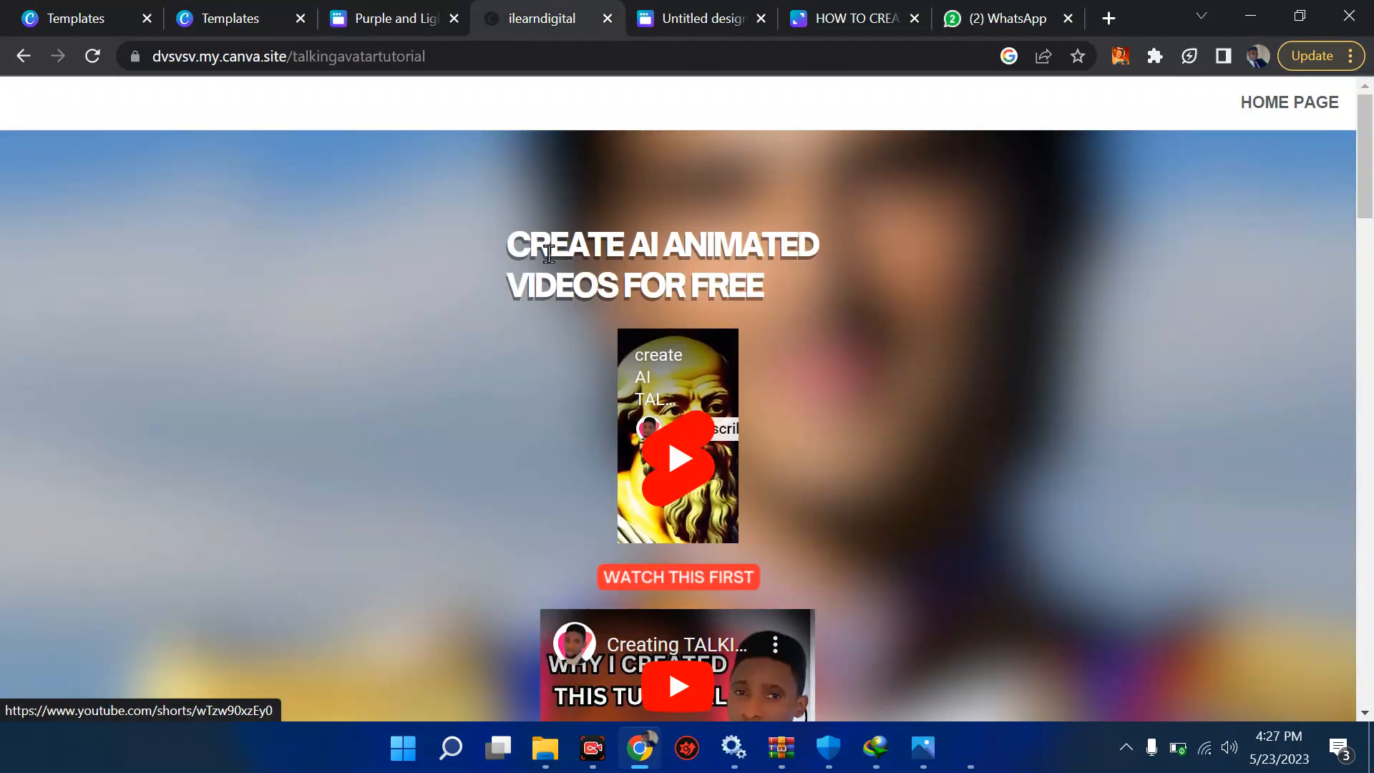
pyautogui.click(370, 10)
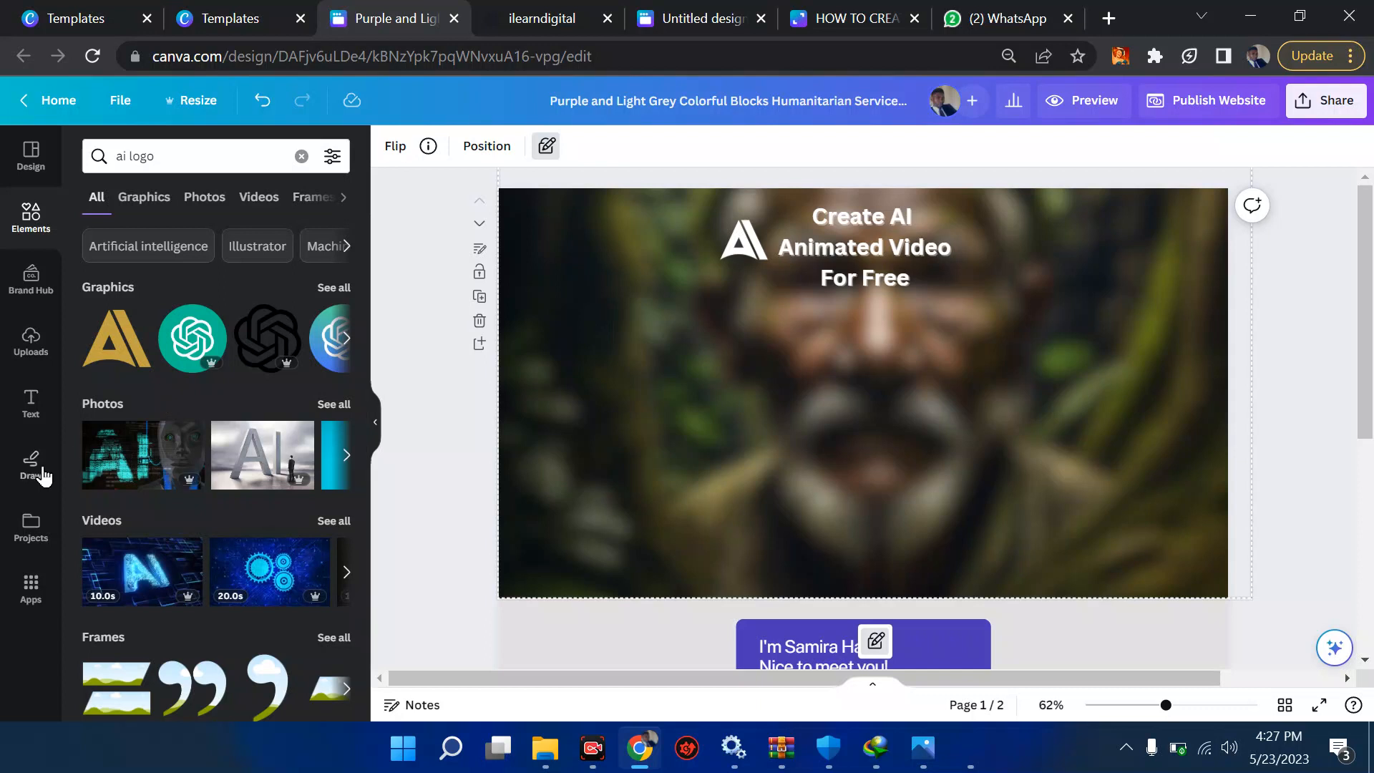
pyautogui.click(32, 343)
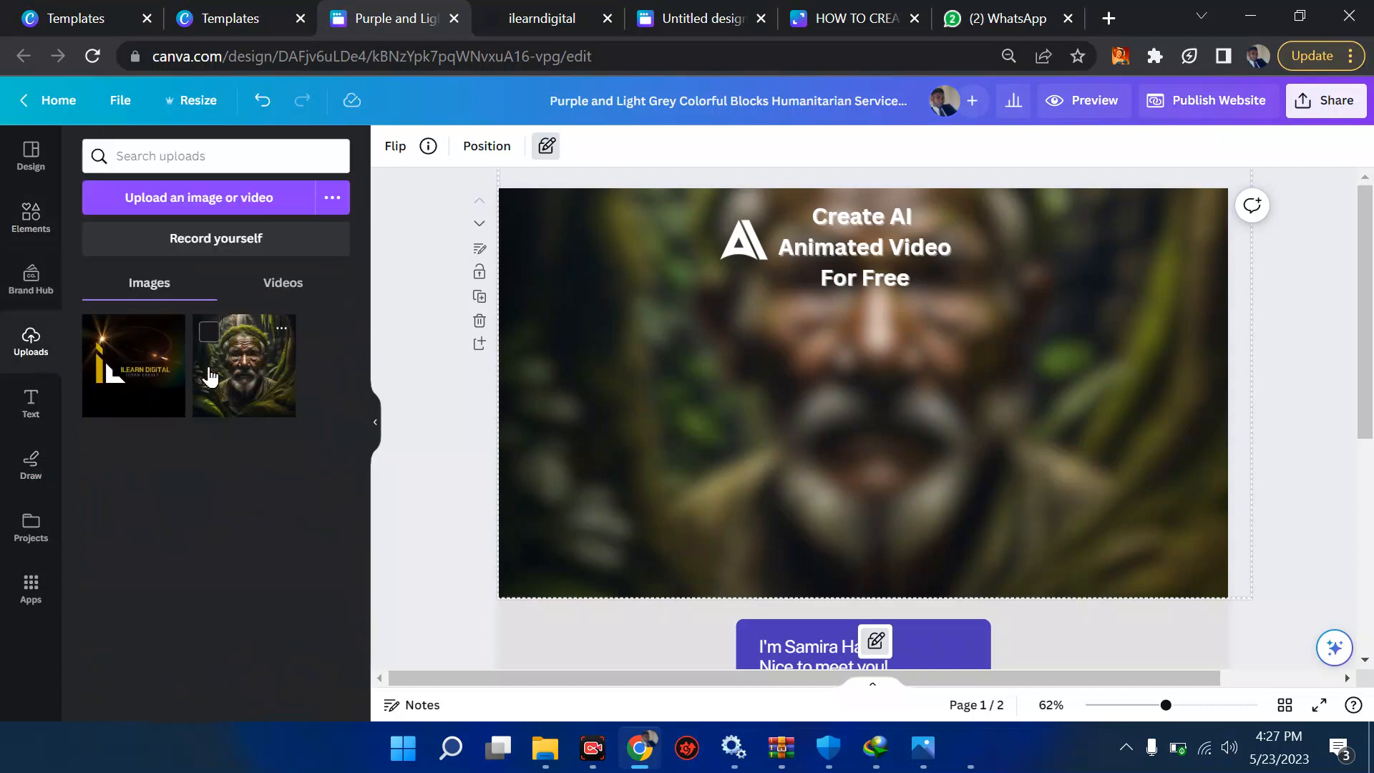
pyautogui.click(271, 280)
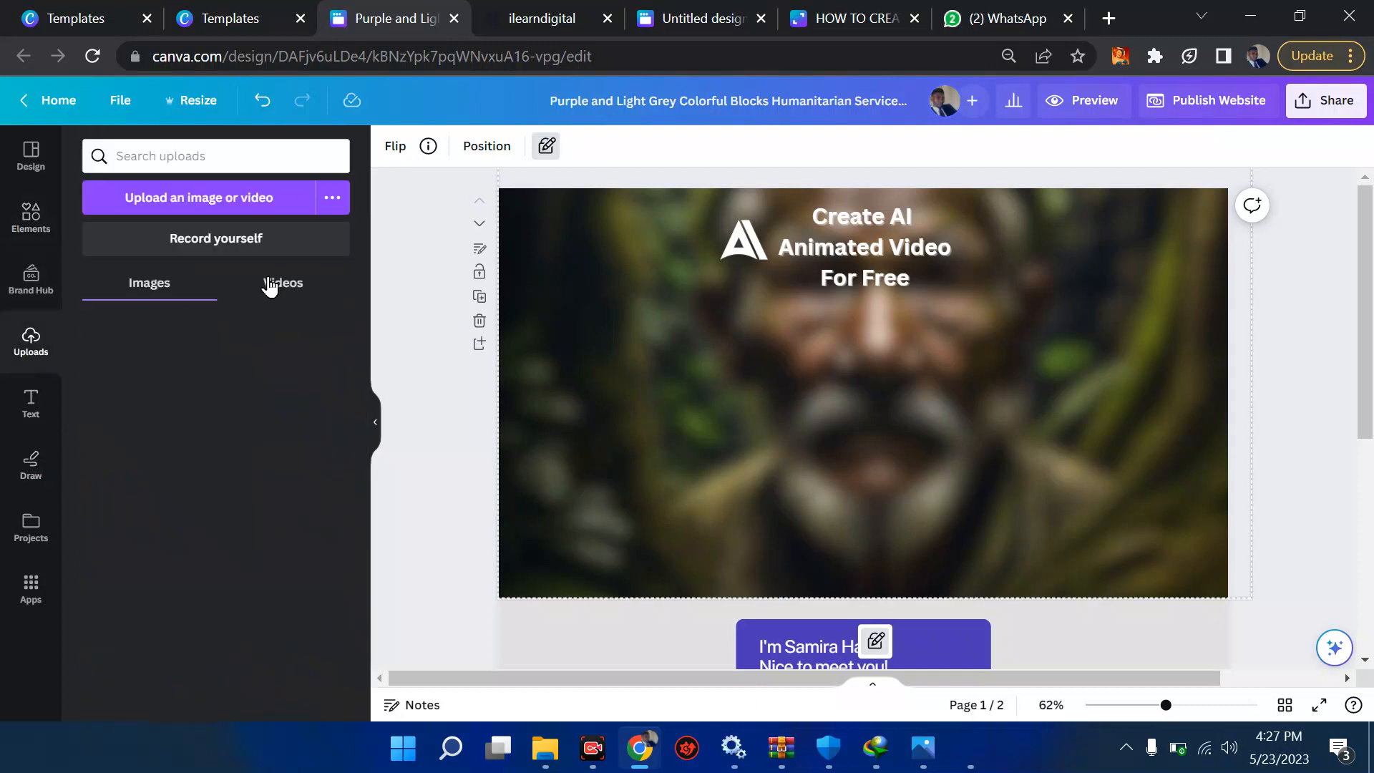
pyautogui.moveTo(132, 376); pyautogui.dragTo(852, 344)
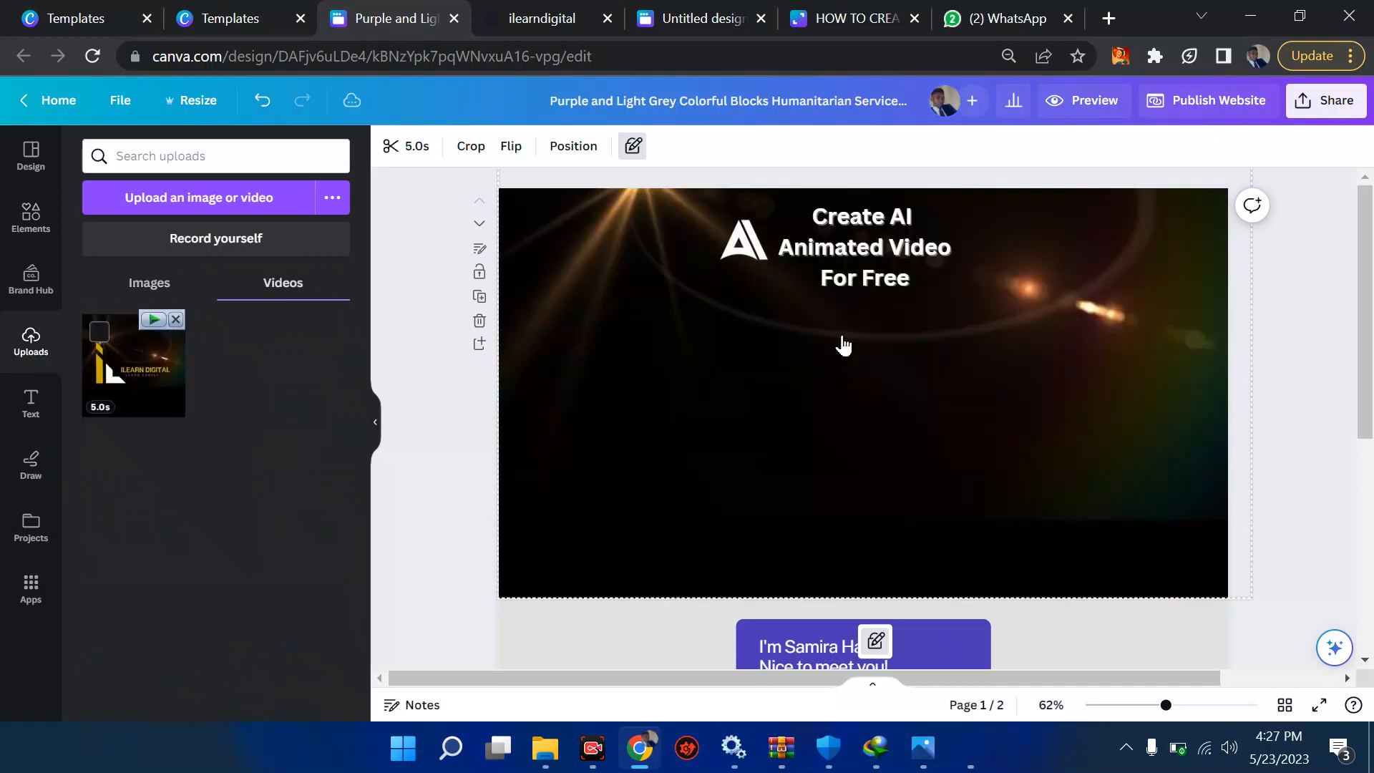
pyautogui.hotkey('ctrl', 'z')
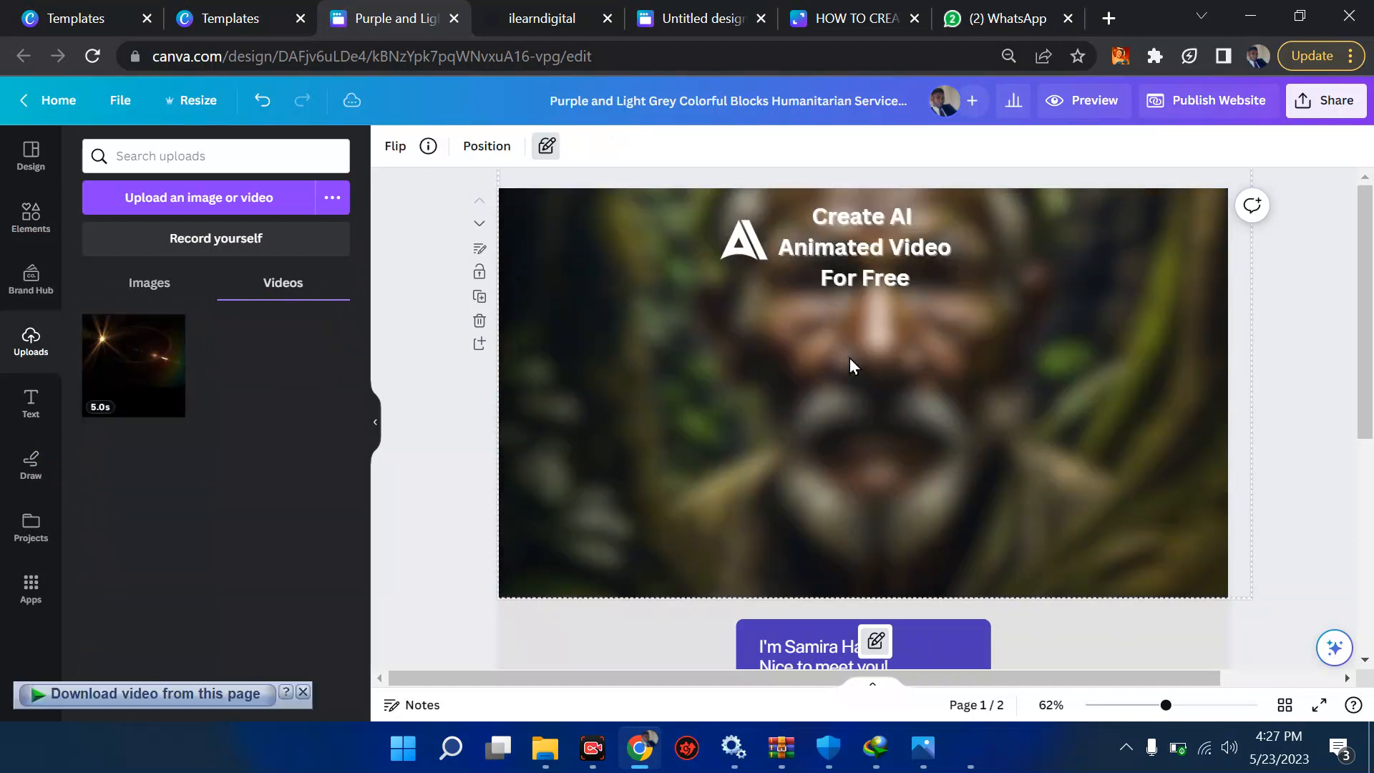
pyautogui.click(441, 363)
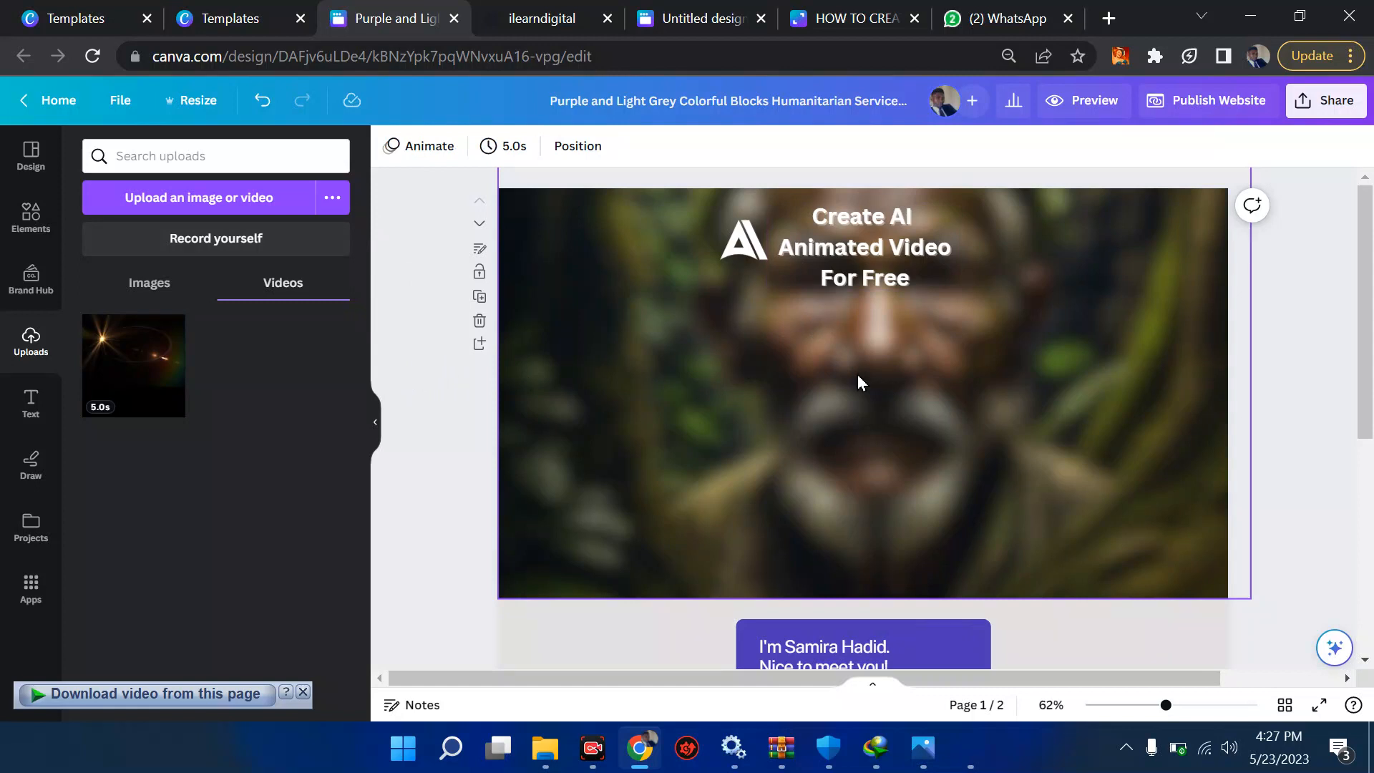
# Step: Check the embedded video on the published example website, then search the Canva apps for "Embed"
pyautogui.click(533, 16)
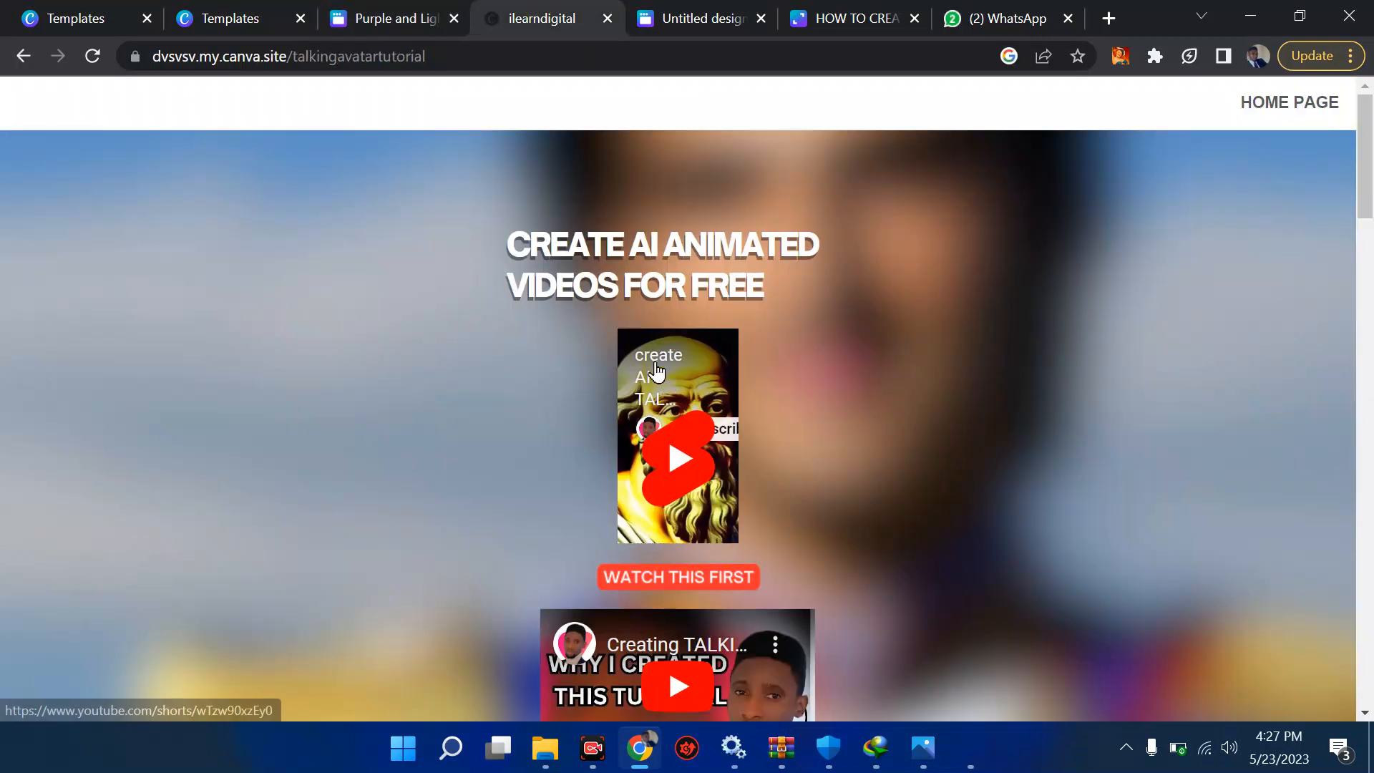
pyautogui.click(346, 10)
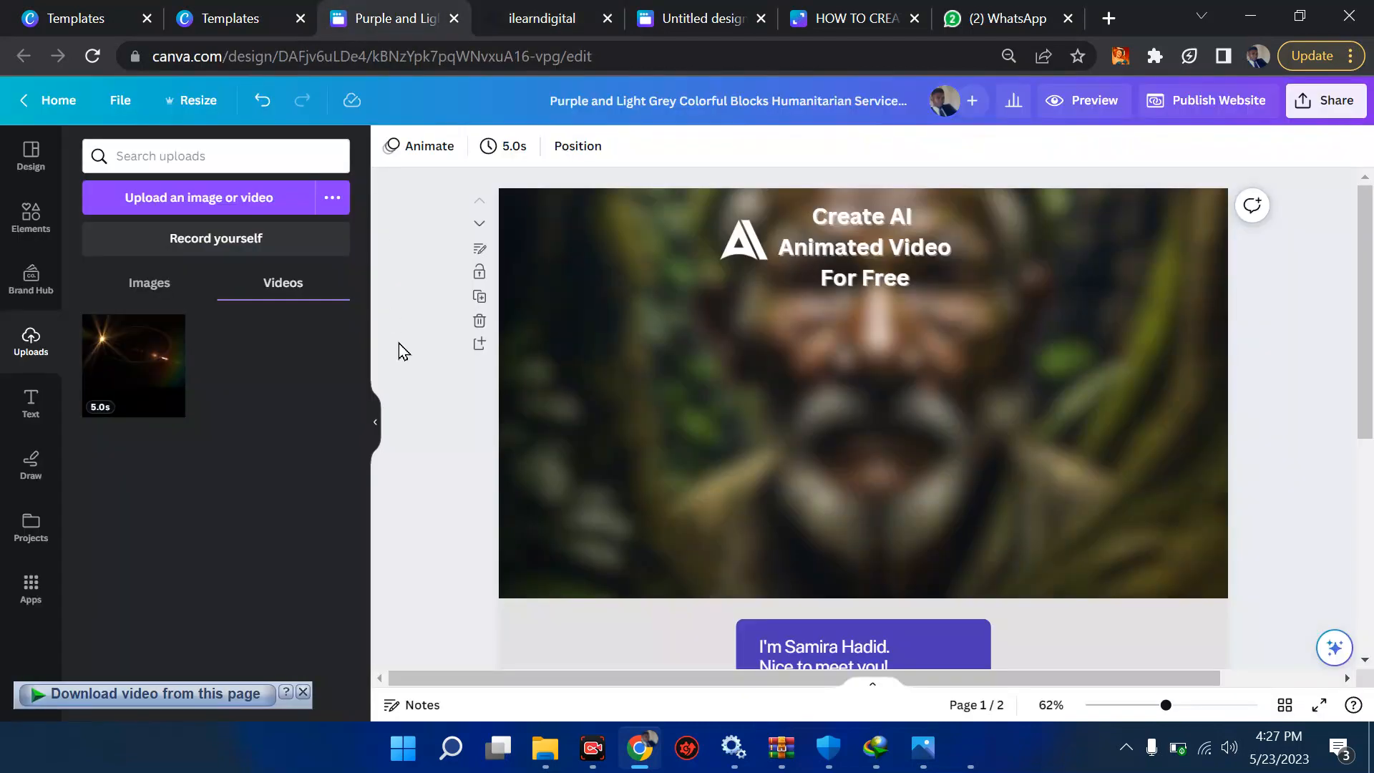
pyautogui.click(30, 592)
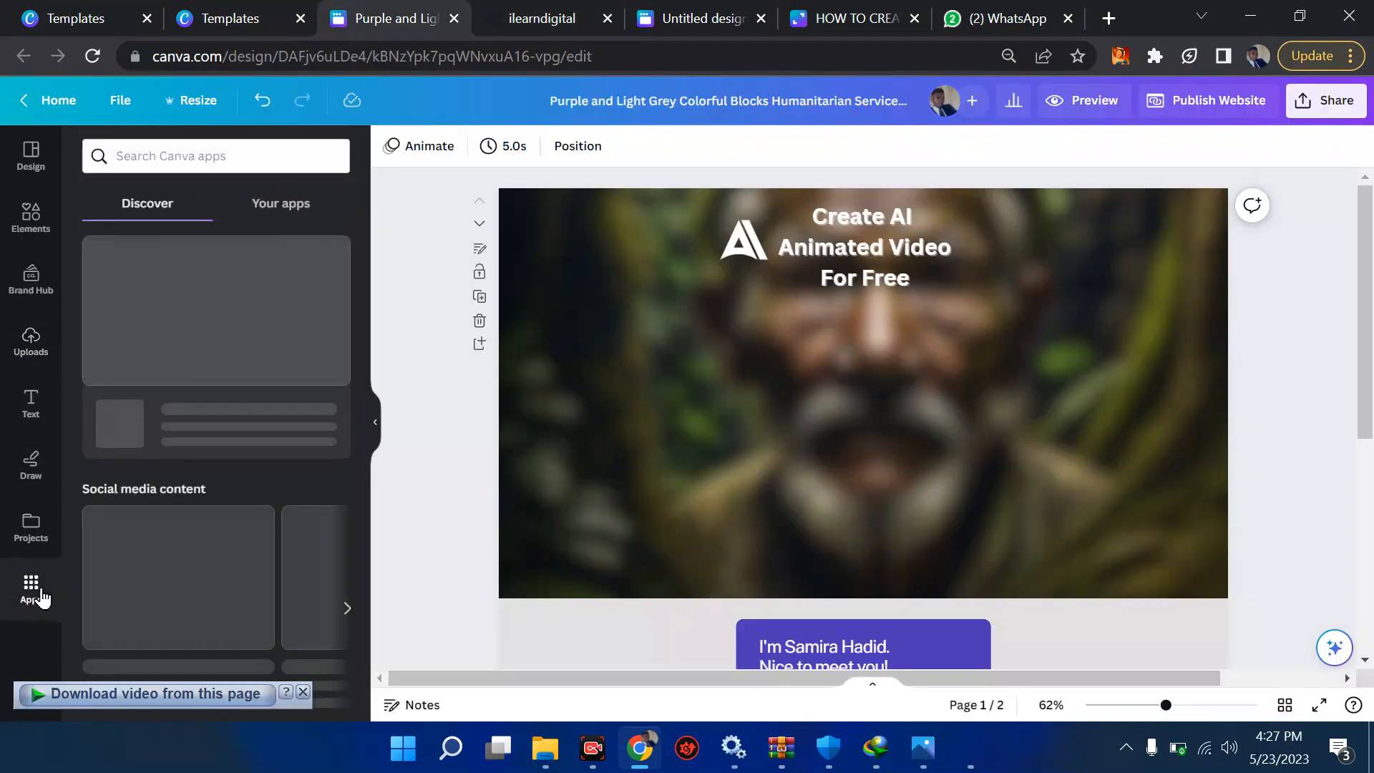
pyautogui.click(194, 153)
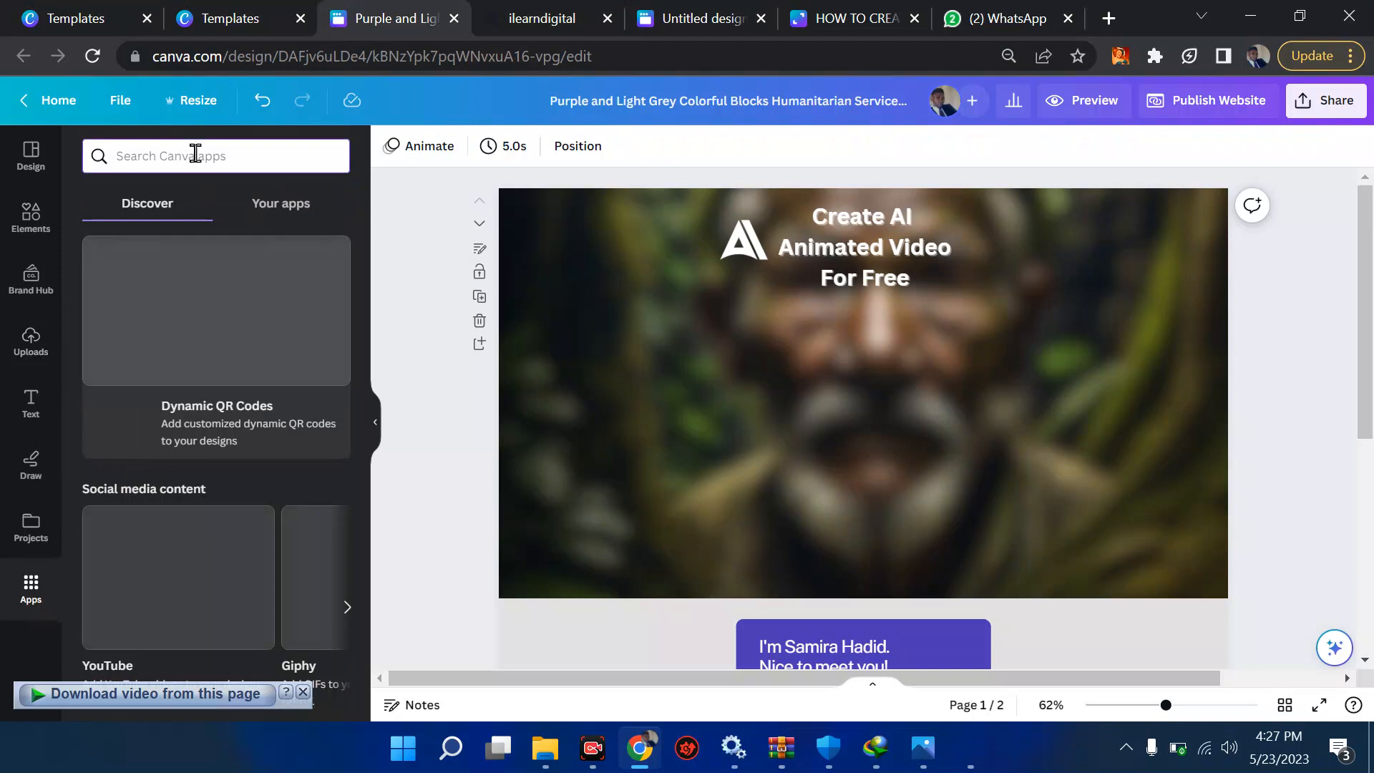
pyautogui.write('embed')
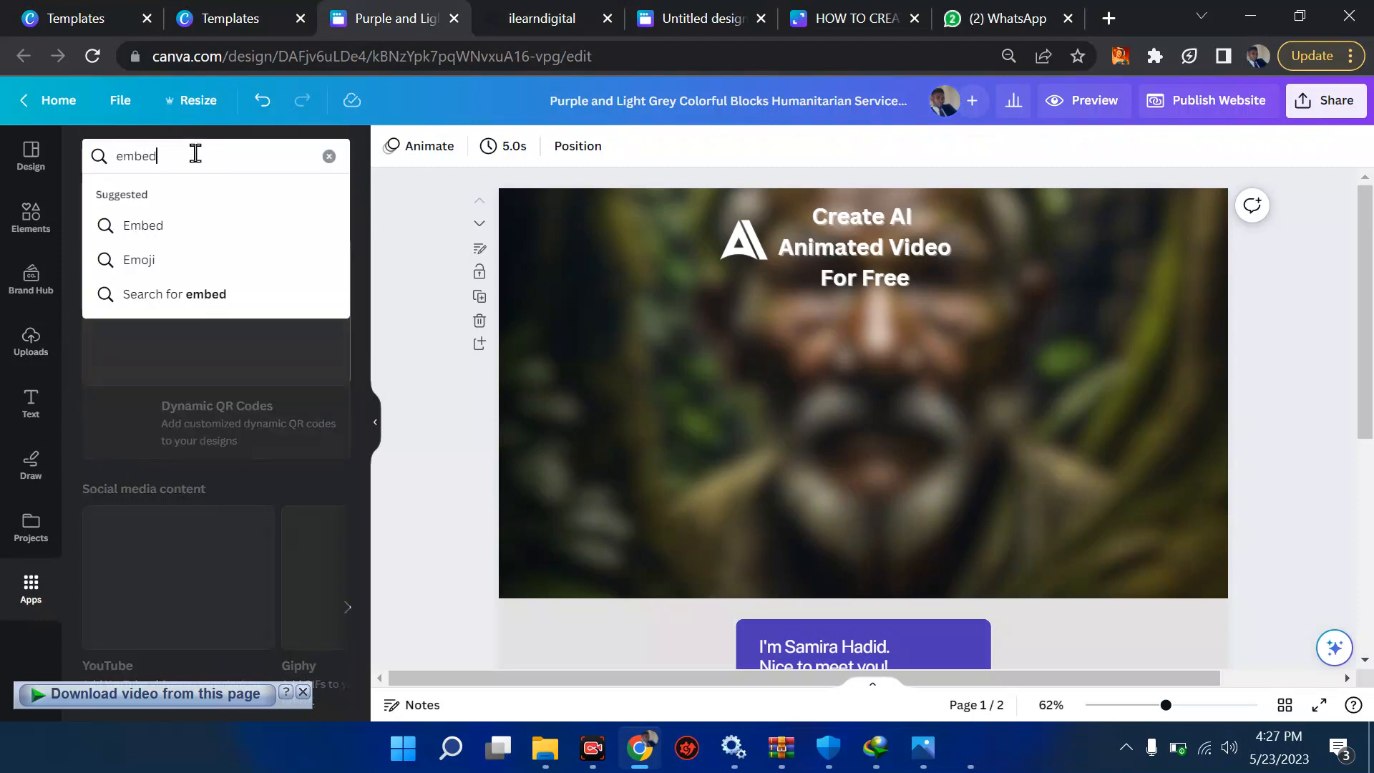
pyautogui.click(173, 227)
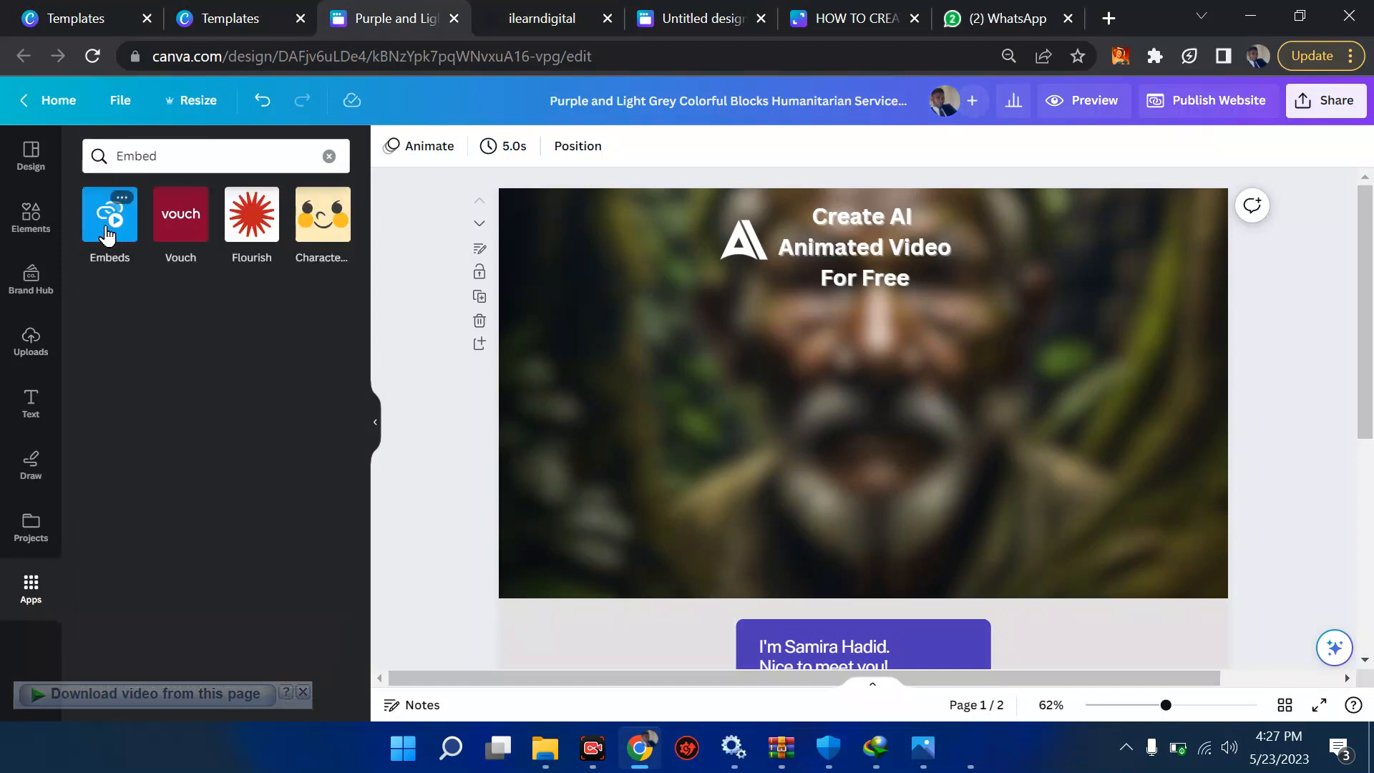
# Step: Open the channel content page of YouTube Studio in a new browser tab
pyautogui.click(957, 10)
pyautogui.click(855, 17)
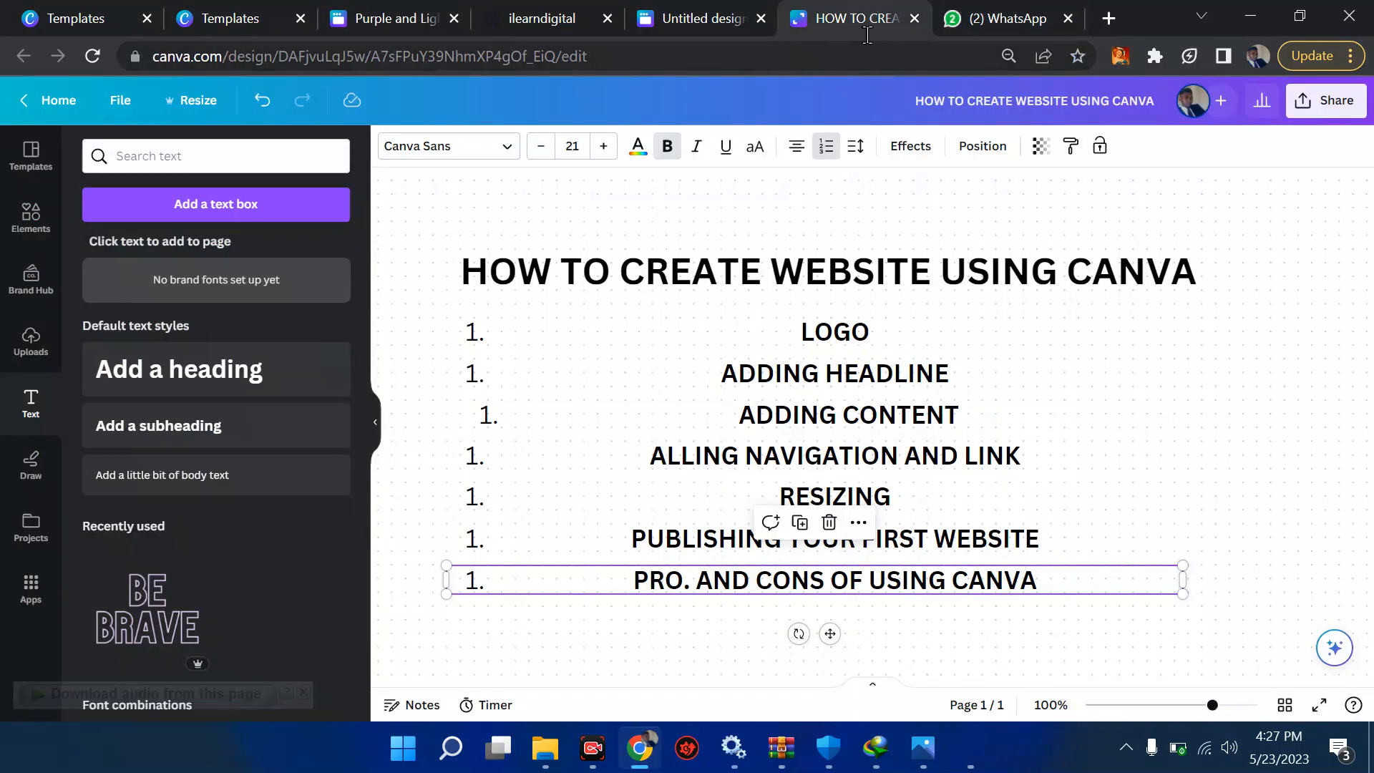
pyautogui.click(1108, 18)
pyautogui.click(847, 51)
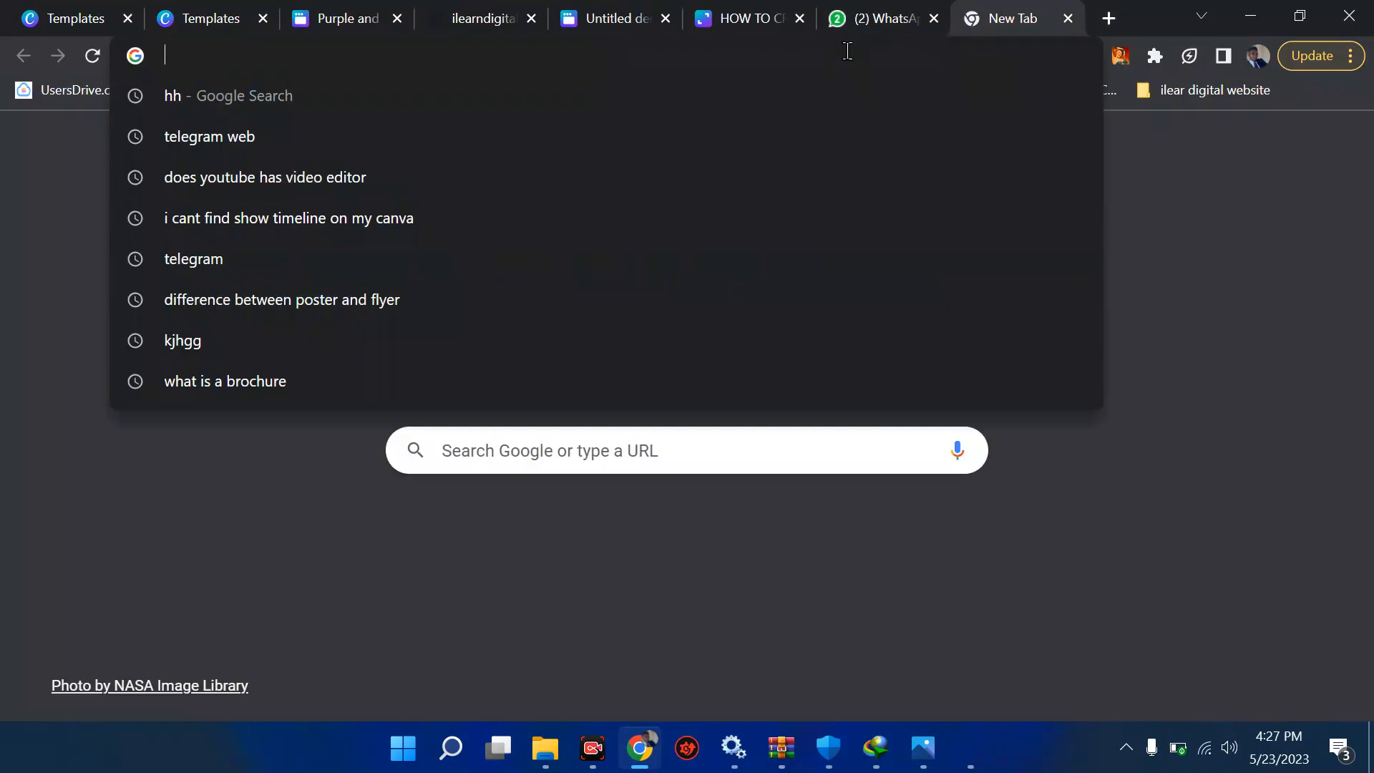
pyautogui.write('youtube.com')
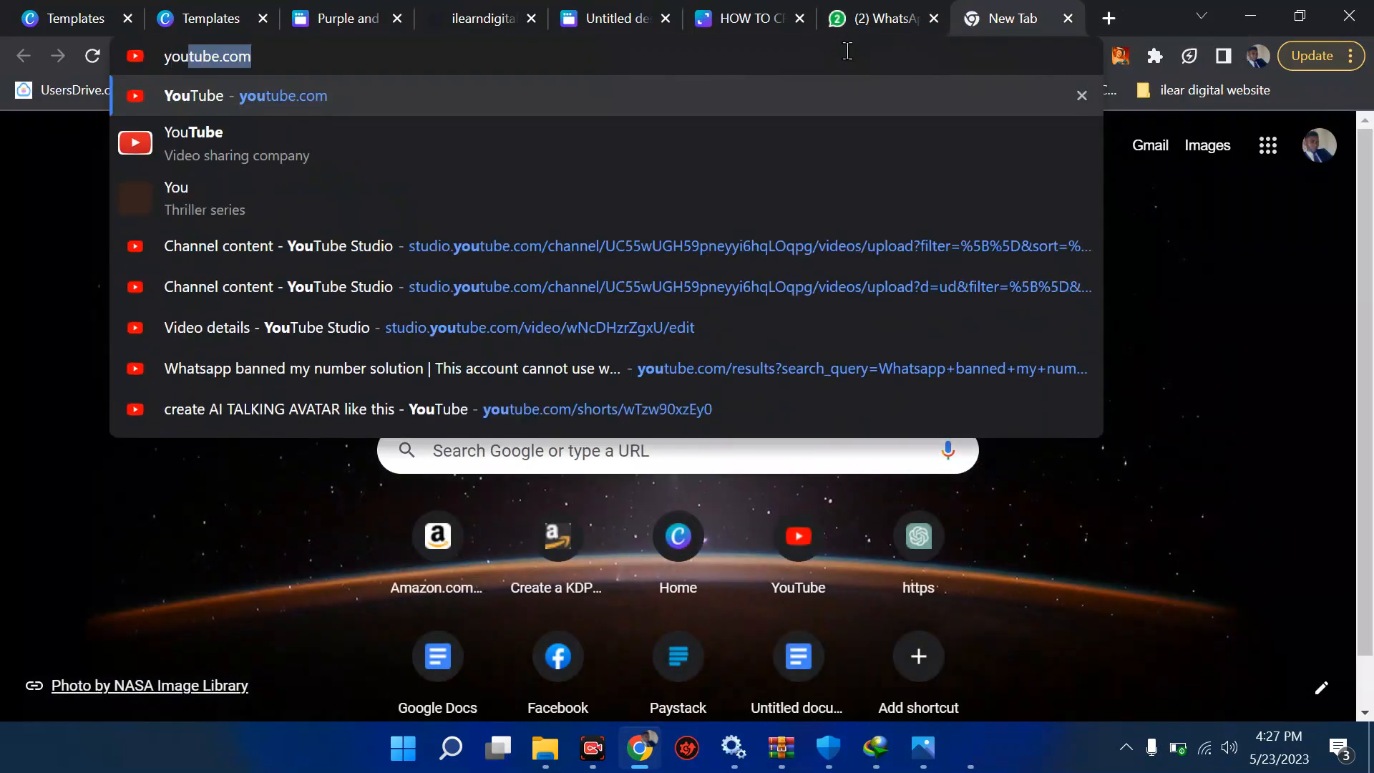
pyautogui.click(571, 240)
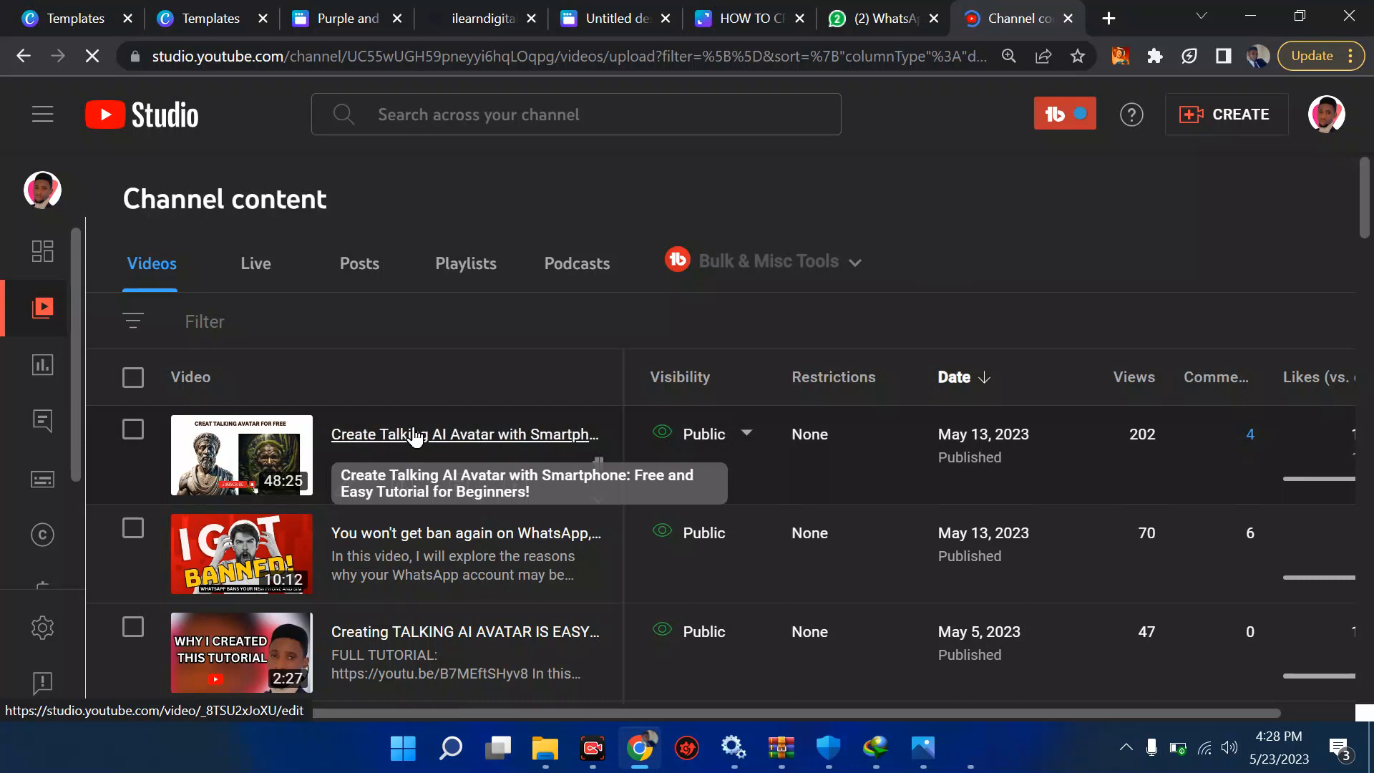
# Step: Copy the link address of the channel's "Create Talking AI Avatar with Smartphone" video and leave YouTube Studio for Canva
pyautogui.rightClick(460, 434)
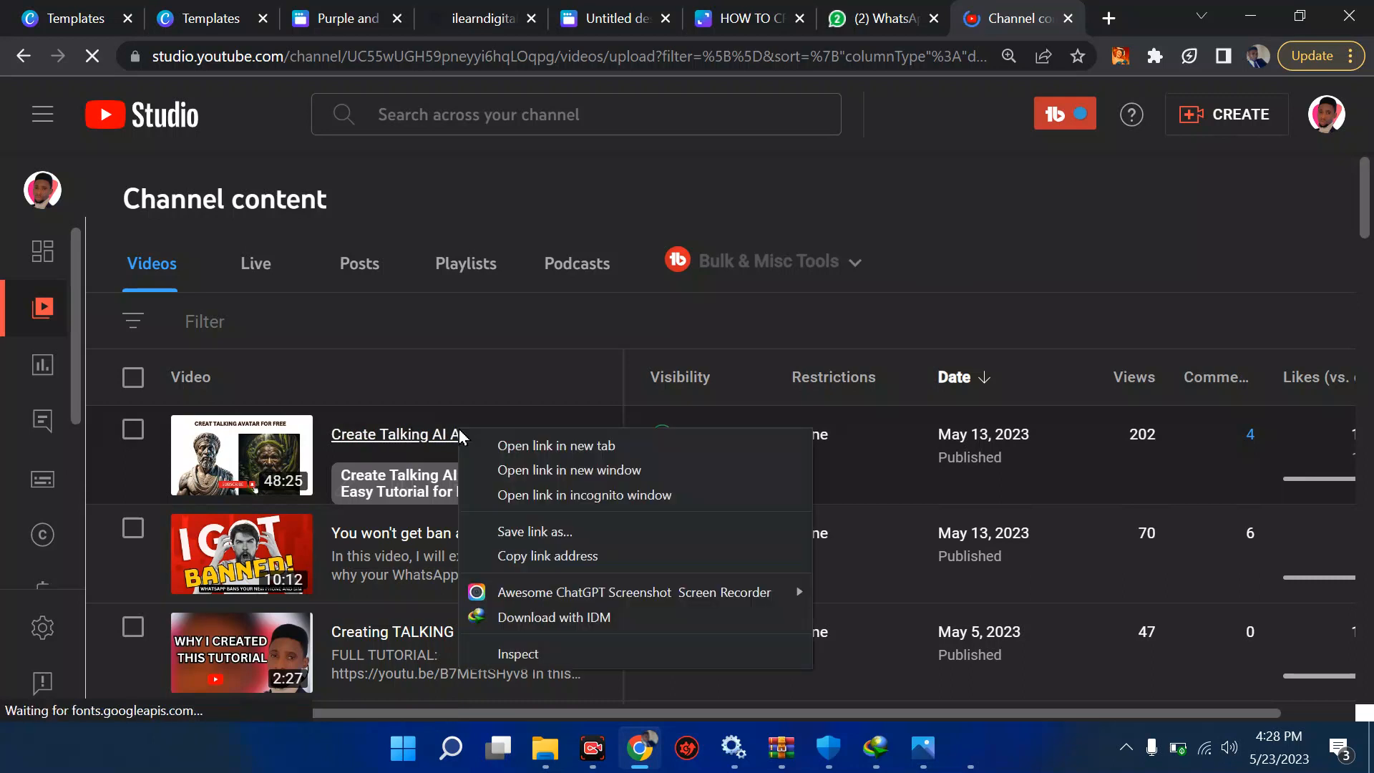
pyautogui.click(561, 558)
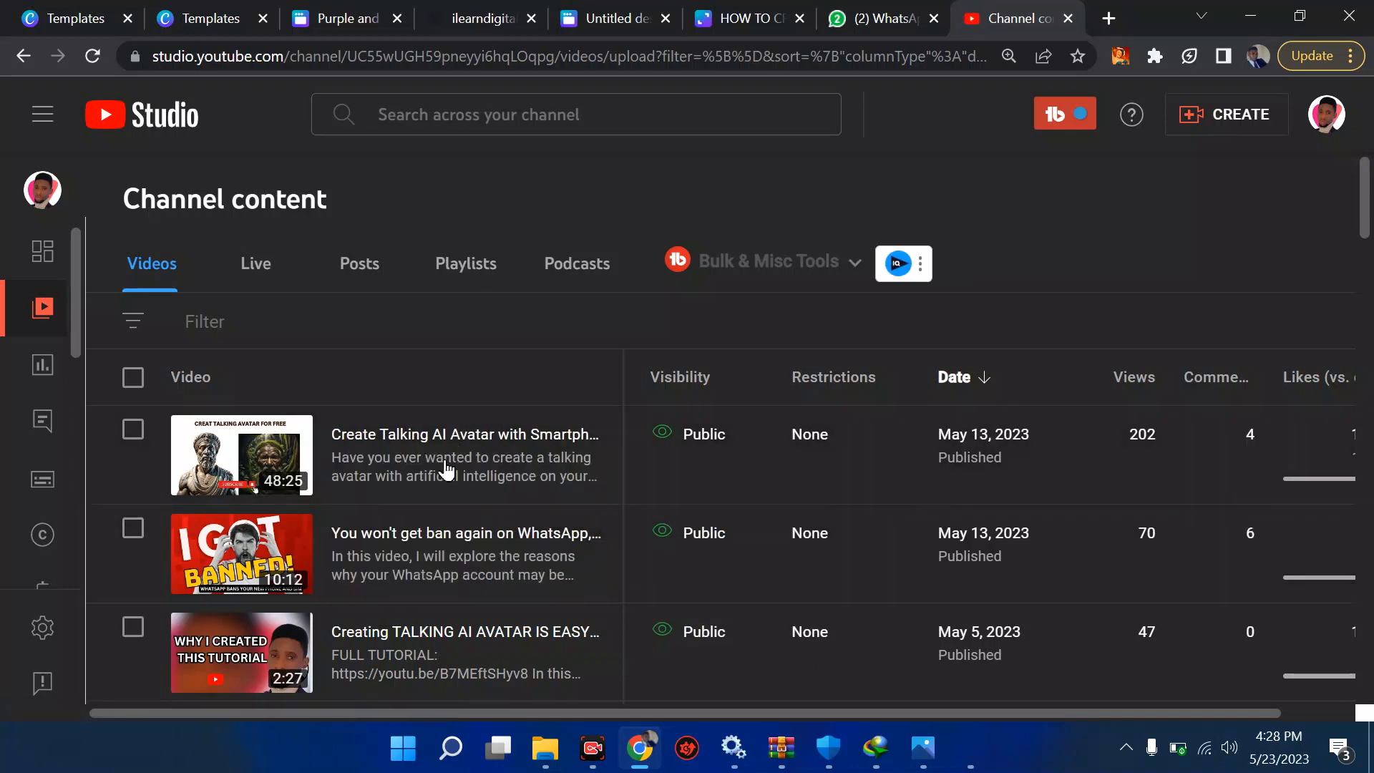
pyautogui.click(242, 10)
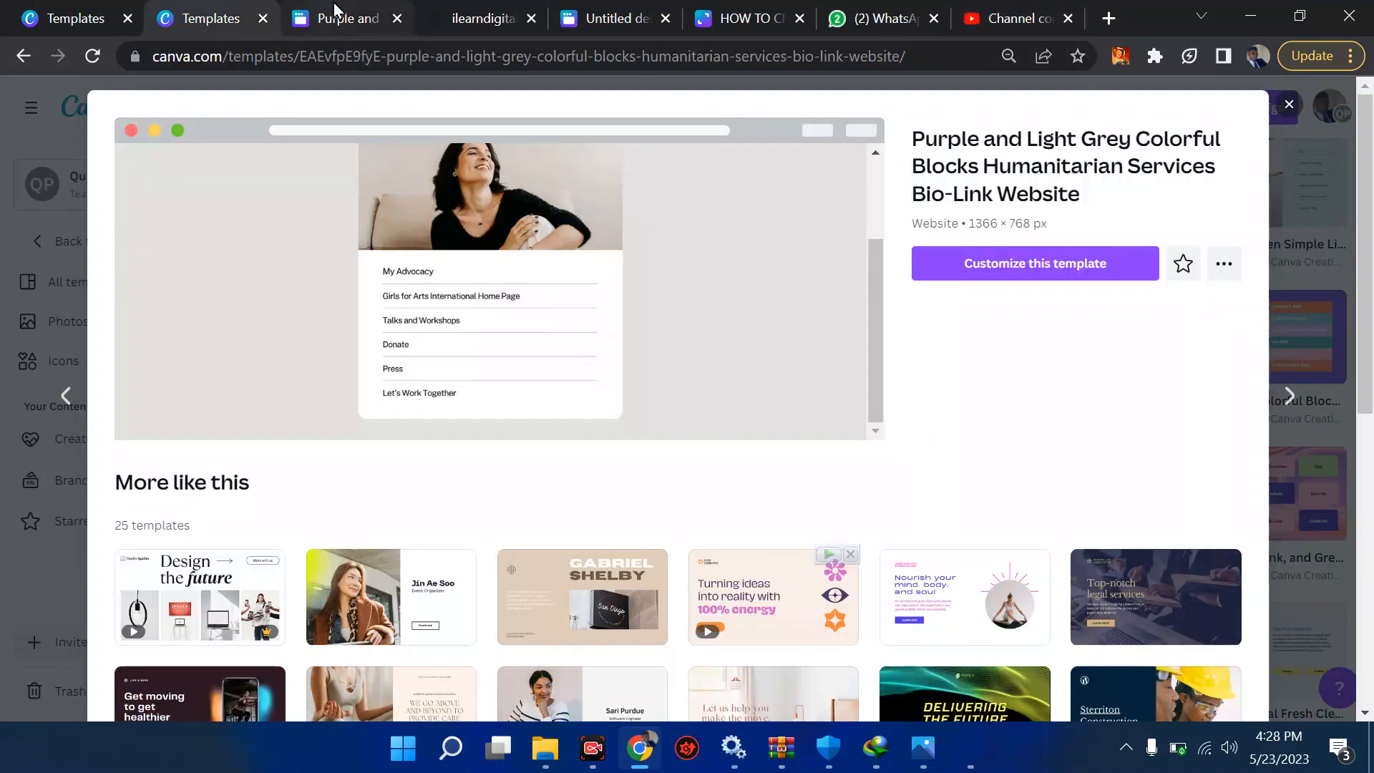
# Step: Try to embed the copied YouTube Studio video link, without its trailing "edit", in the Canva design using the Embeds app
pyautogui.click(336, 15)
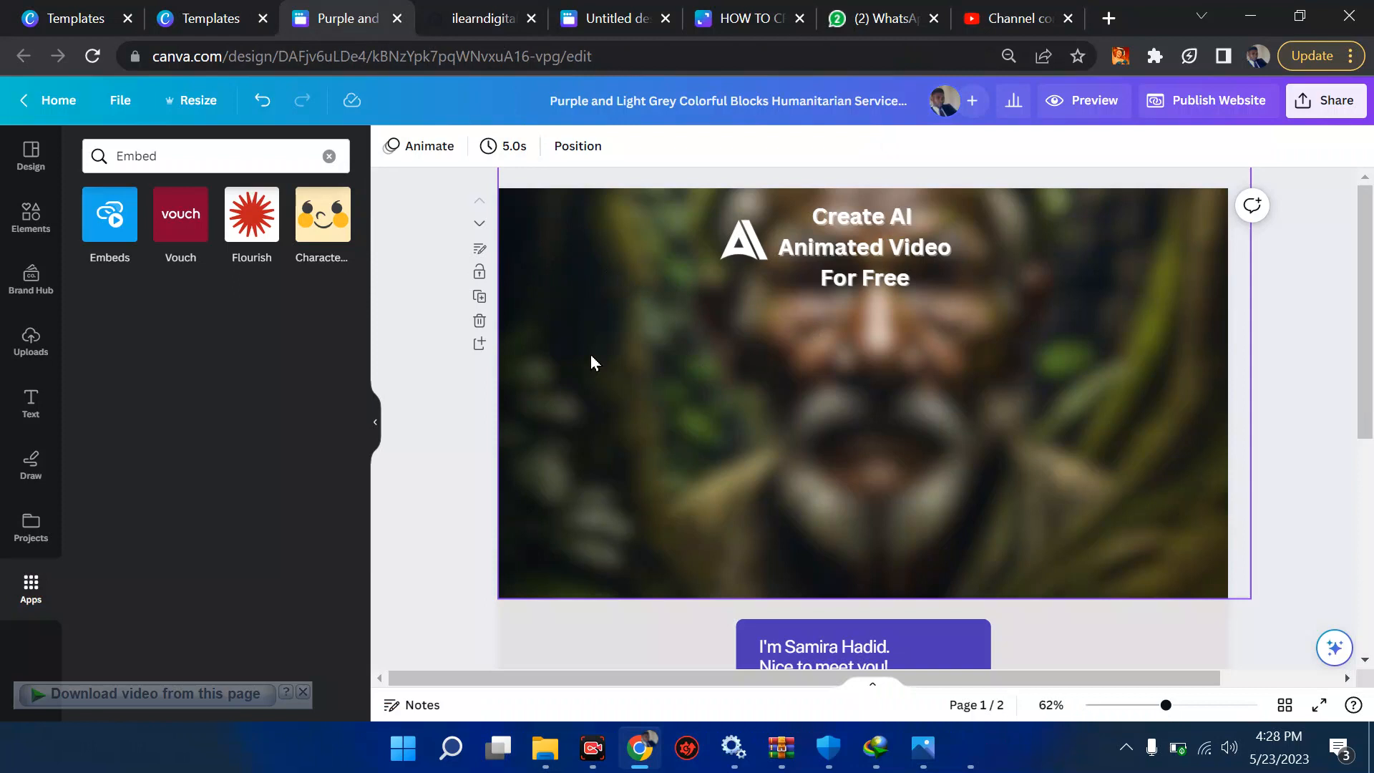
pyautogui.click(134, 230)
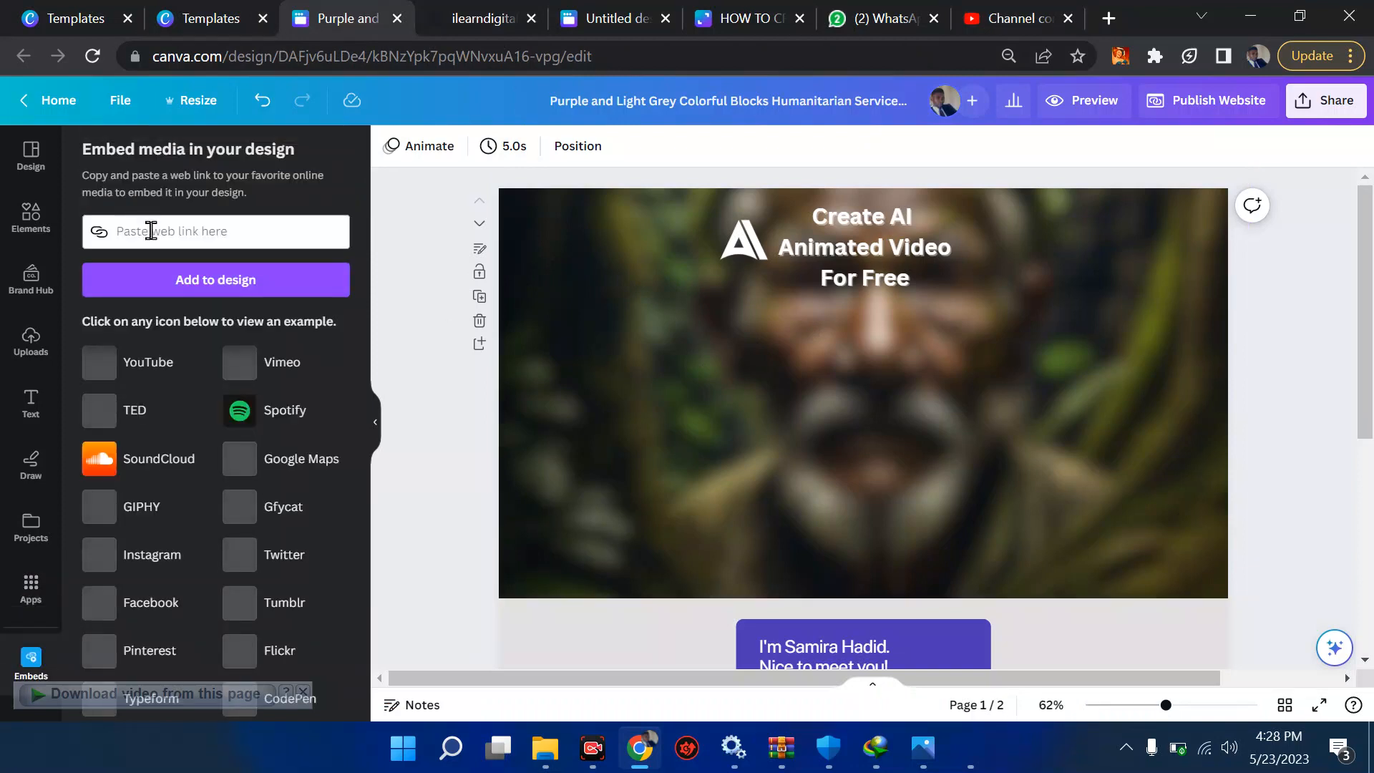
pyautogui.click(166, 231)
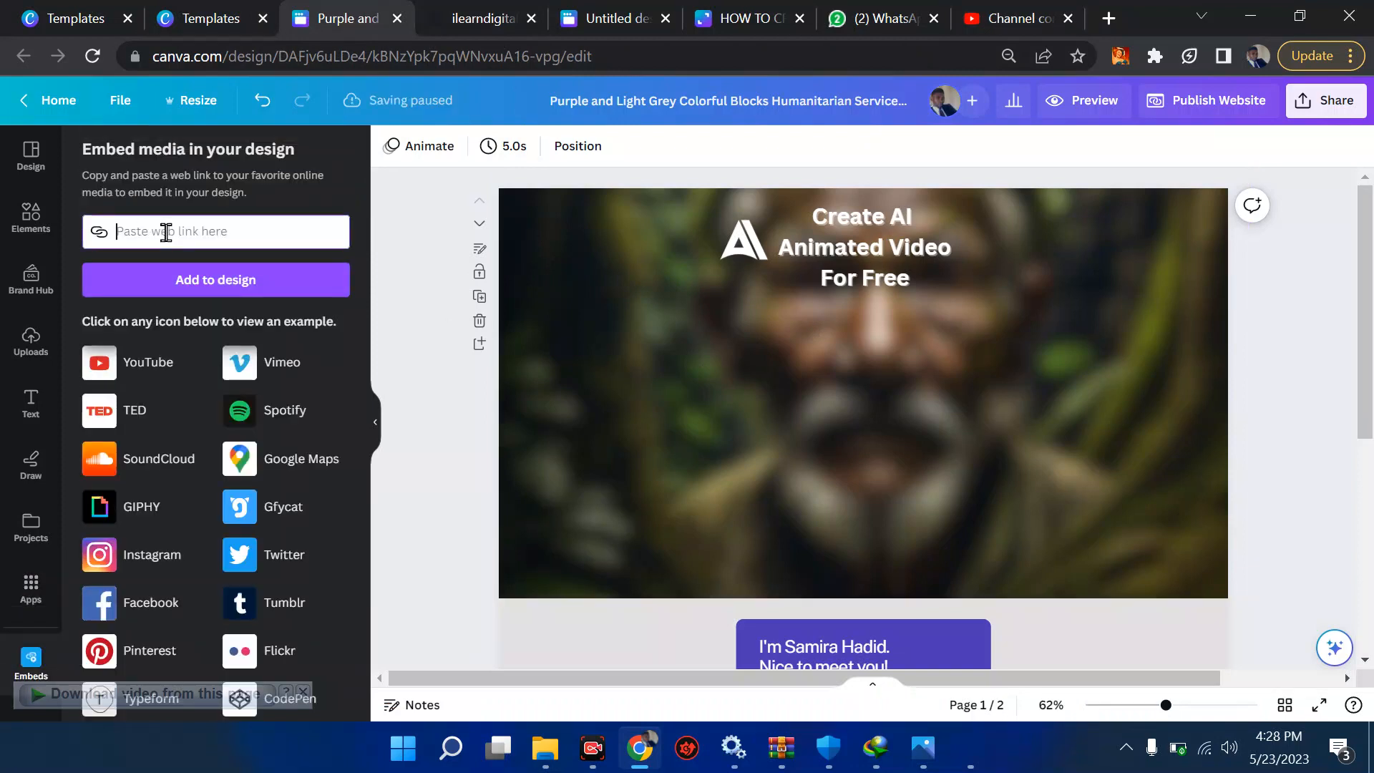
pyautogui.hotkey('ctrl', 'v')
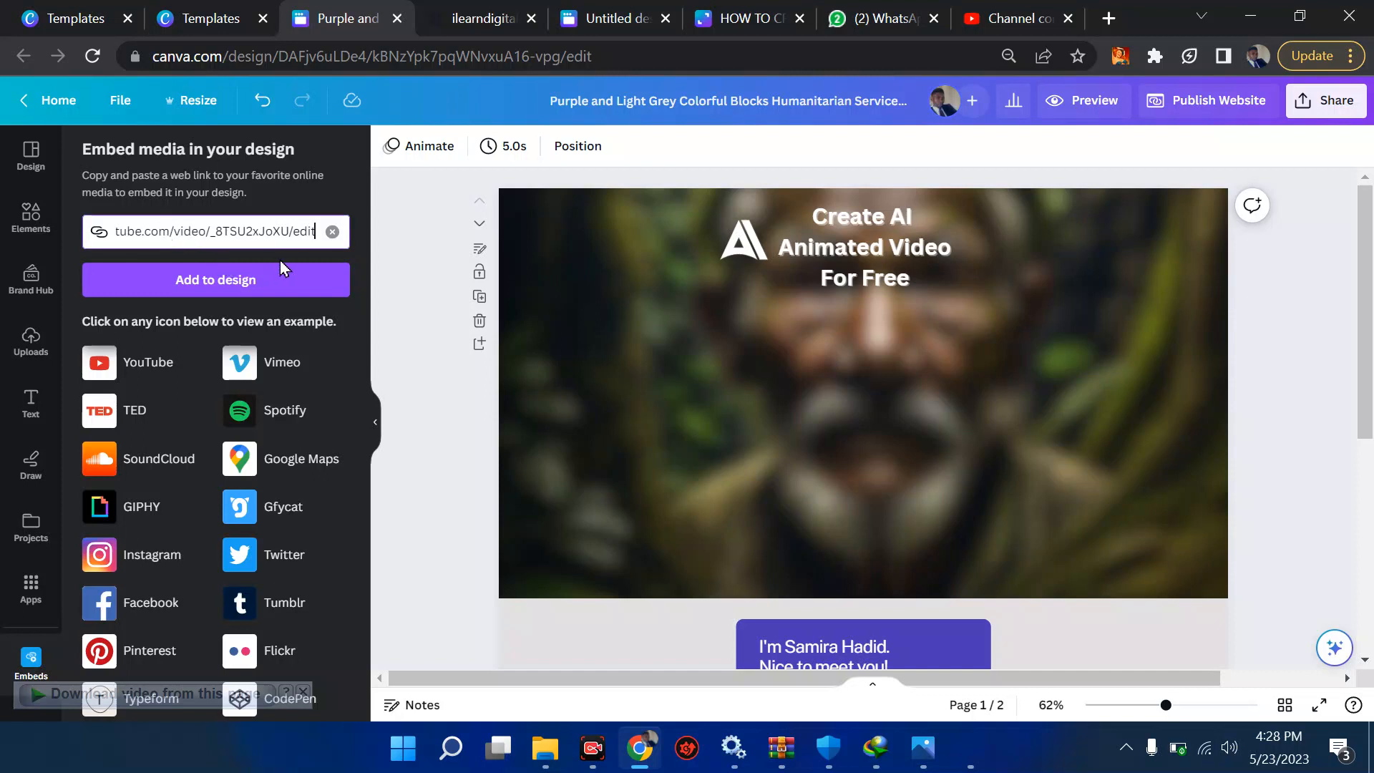
pyautogui.press('BackSpace')
pyautogui.press('BackSpace')
pyautogui.press('BackSpace')
pyautogui.press('BackSpace')
pyautogui.press('BackSpace')
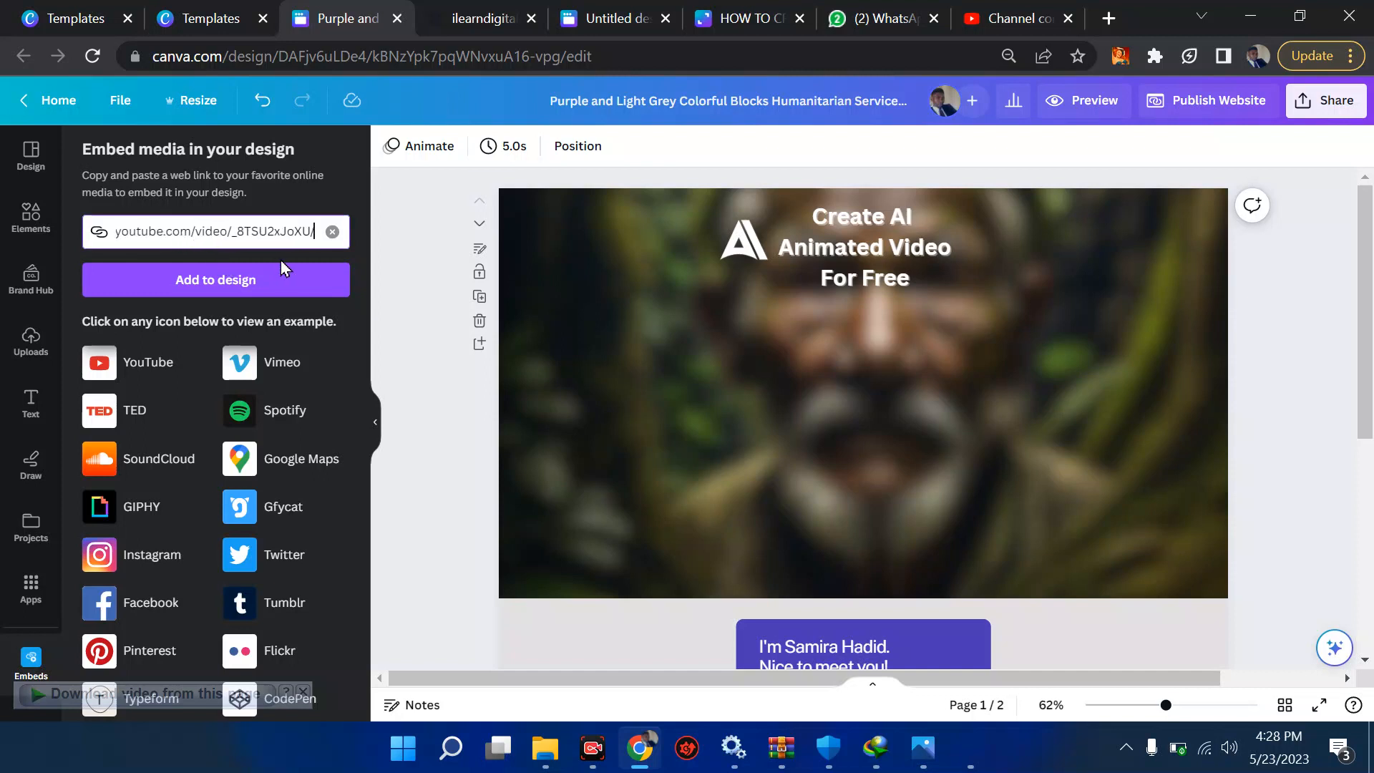
pyautogui.click(271, 284)
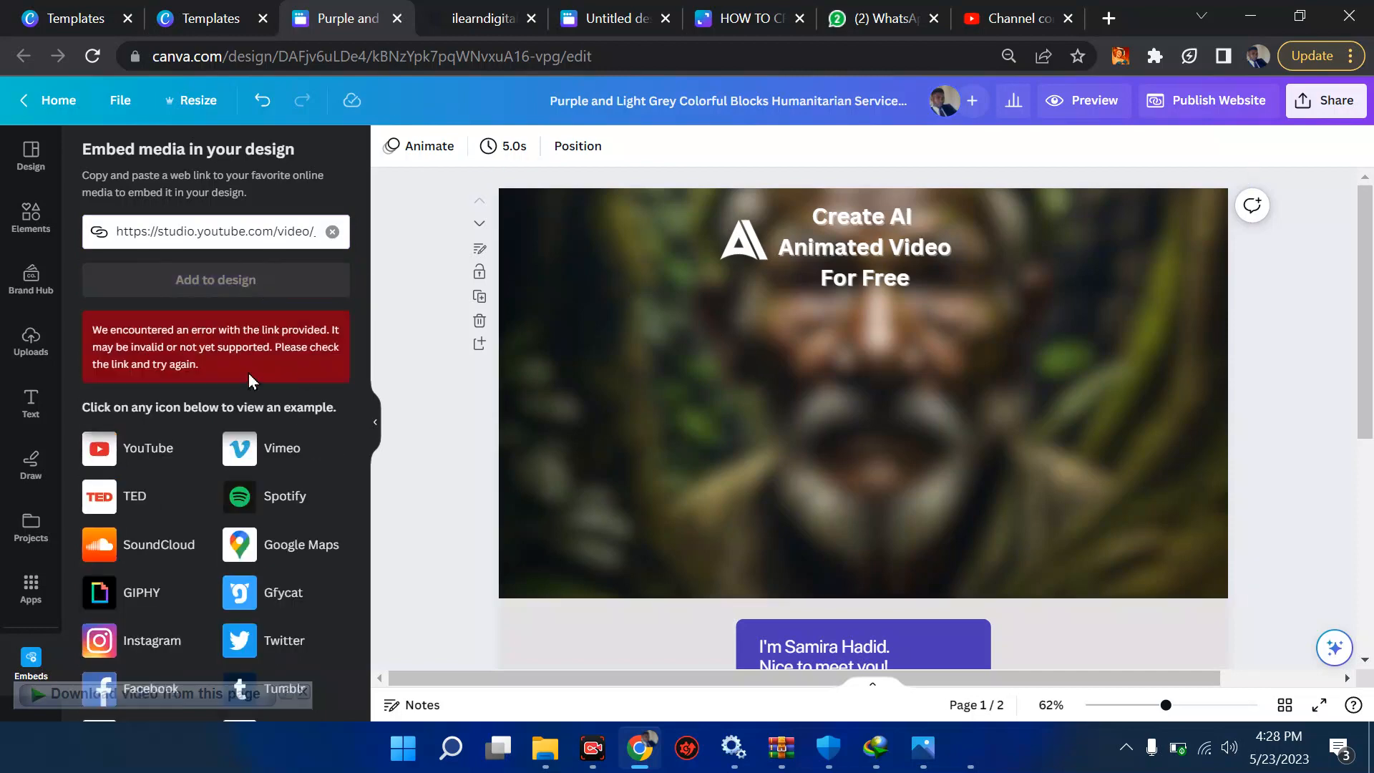
# Step: Open the "Create Talking AI Avatar with Smartphone" video on YouTube, copy its video URL and pause playback
pyautogui.click(999, 16)
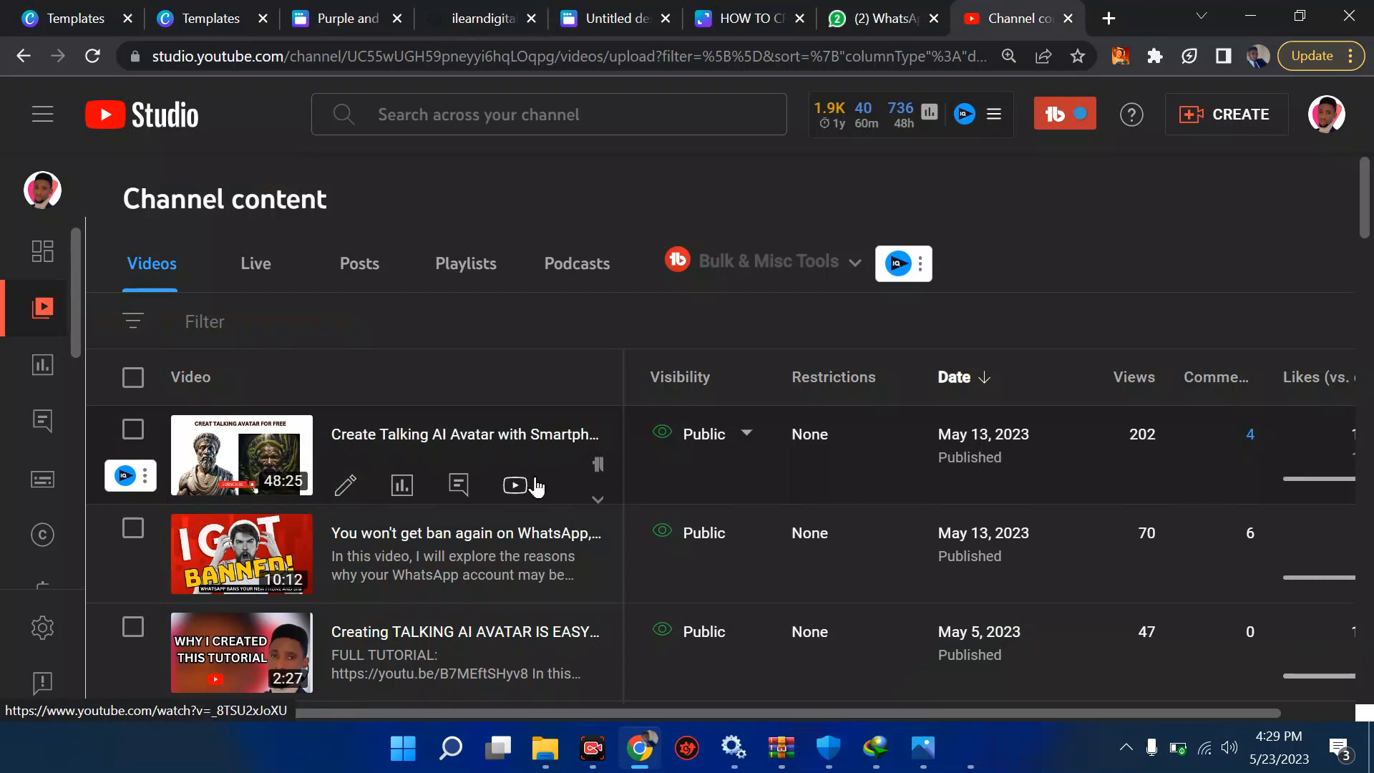
pyautogui.click(514, 485)
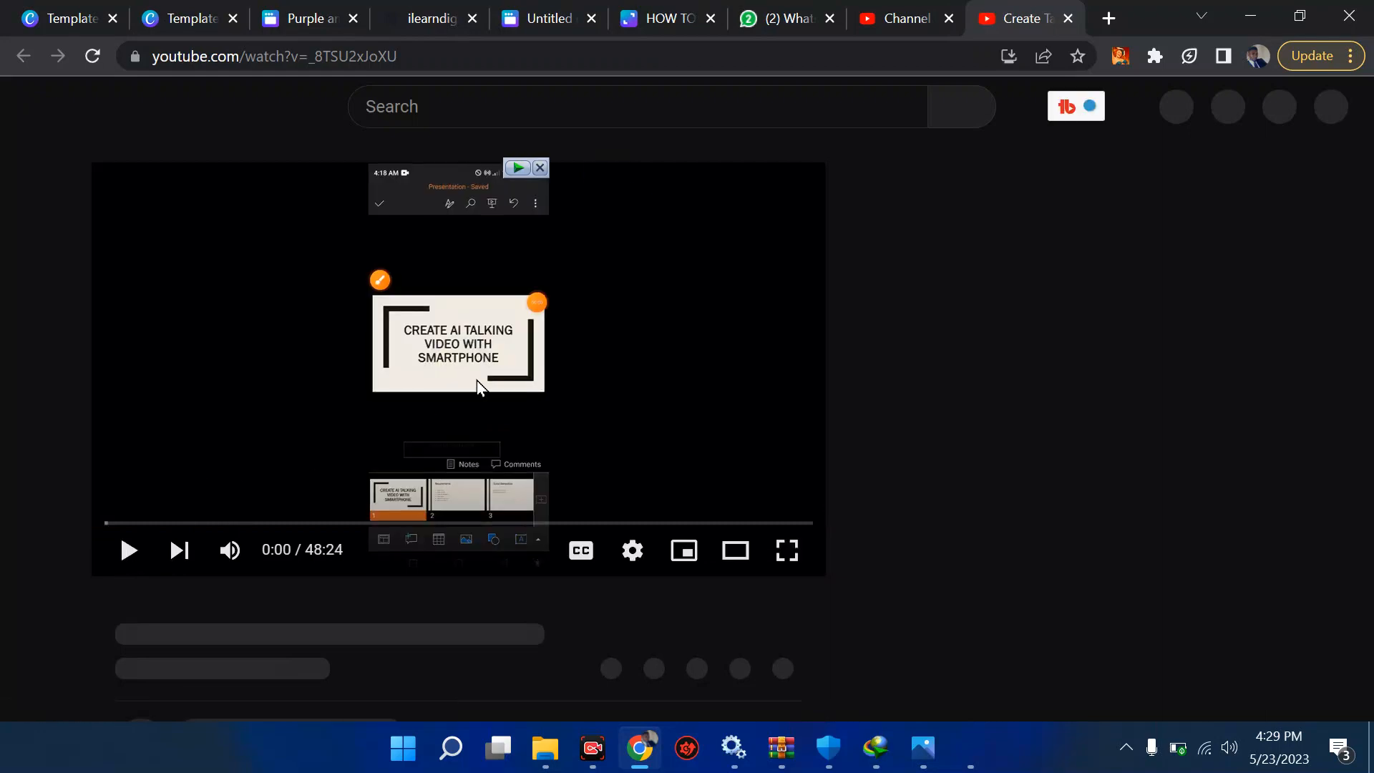
pyautogui.rightClick(477, 381)
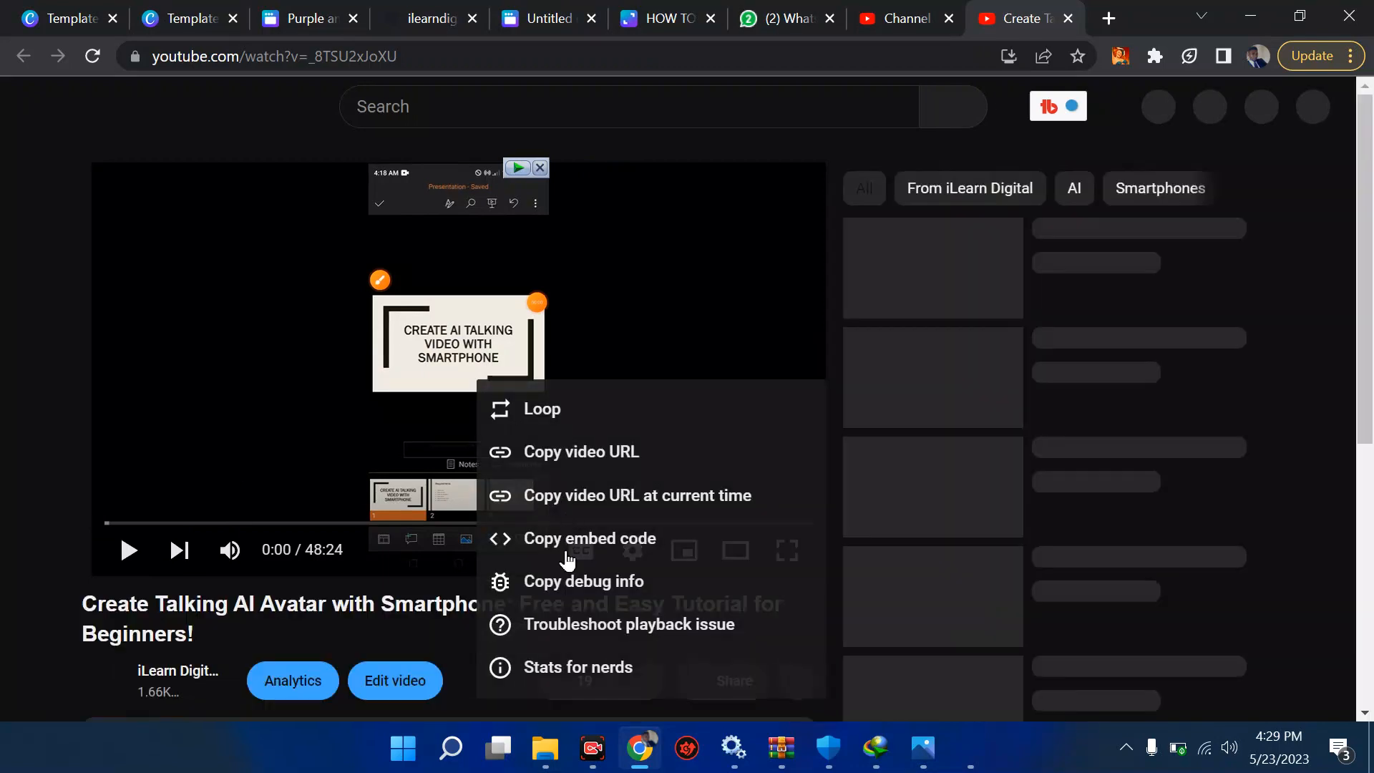
pyautogui.click(615, 460)
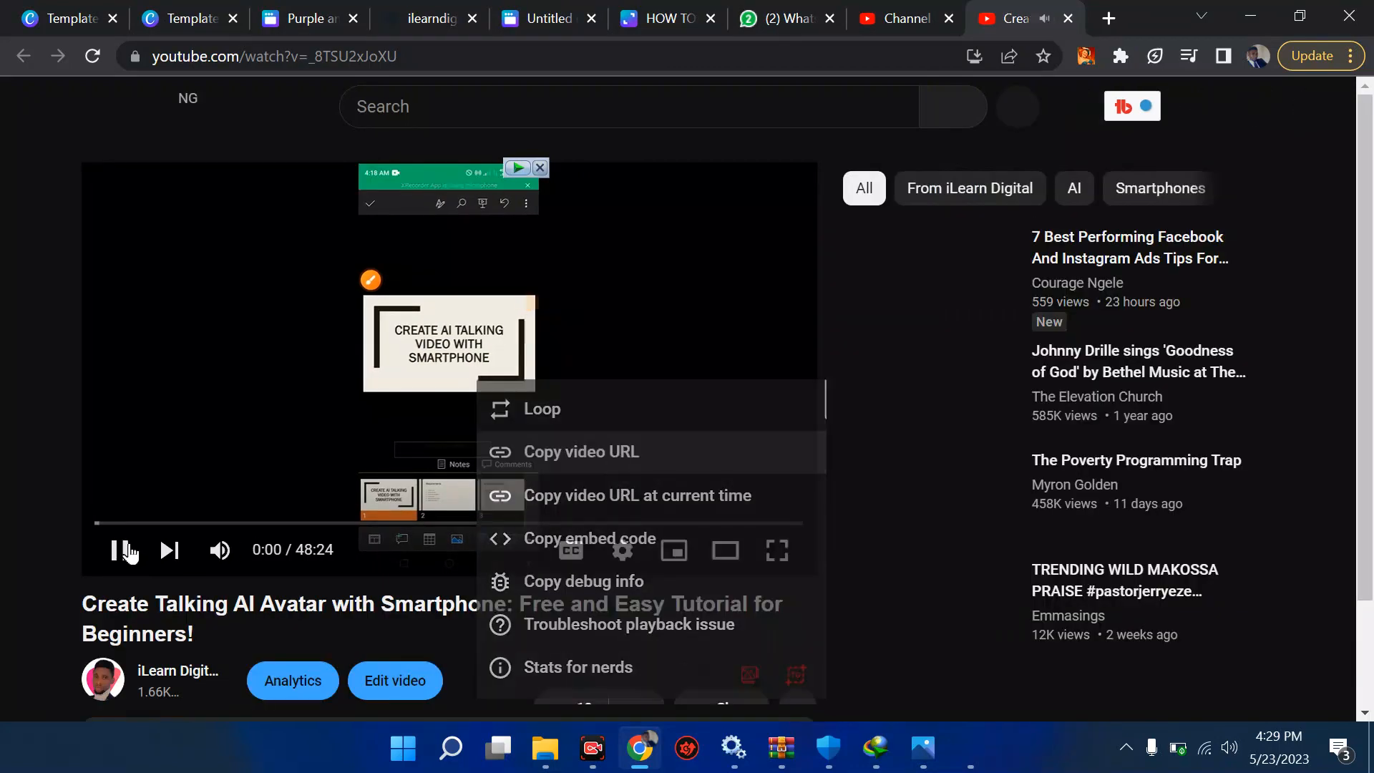
pyautogui.click(121, 551)
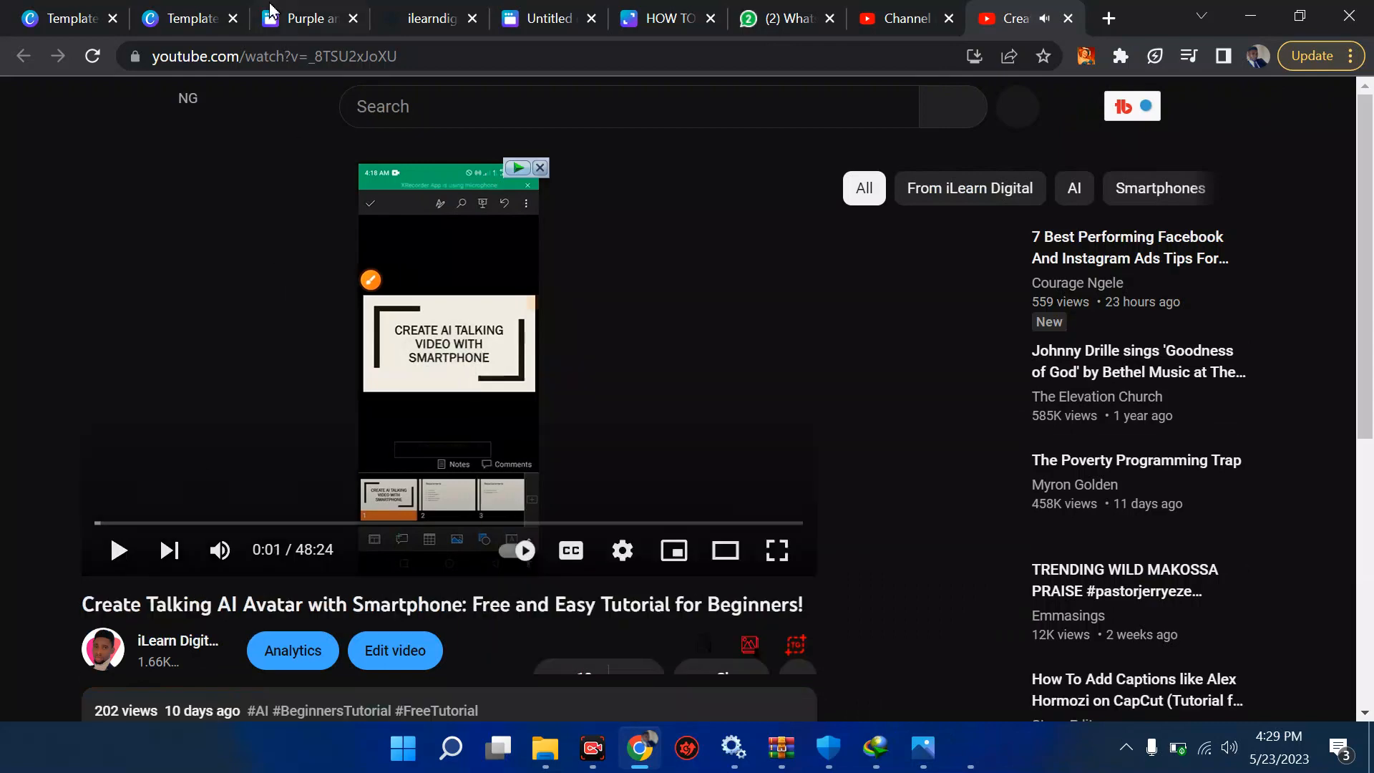
pyautogui.click(270, 8)
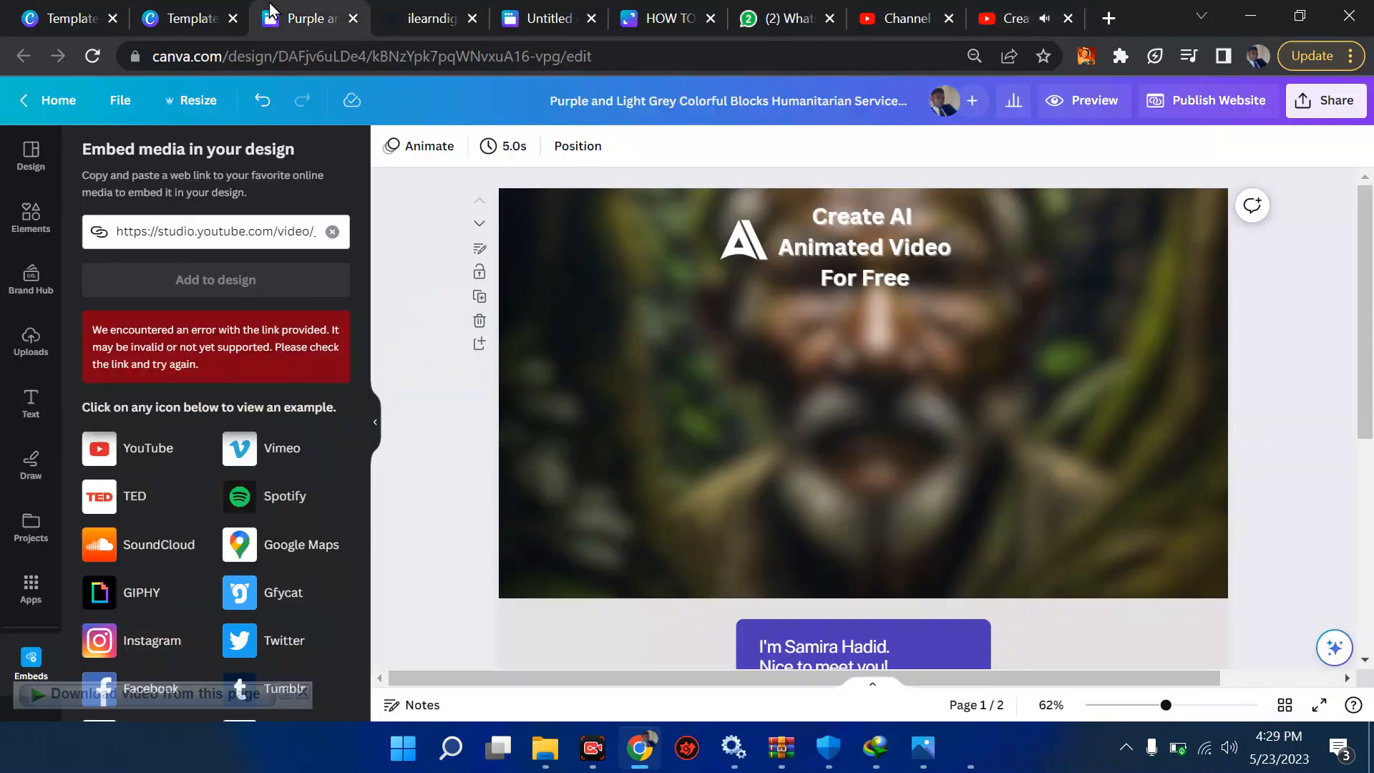
pyautogui.click(332, 231)
pyautogui.hotkey('ctrl', 'v')
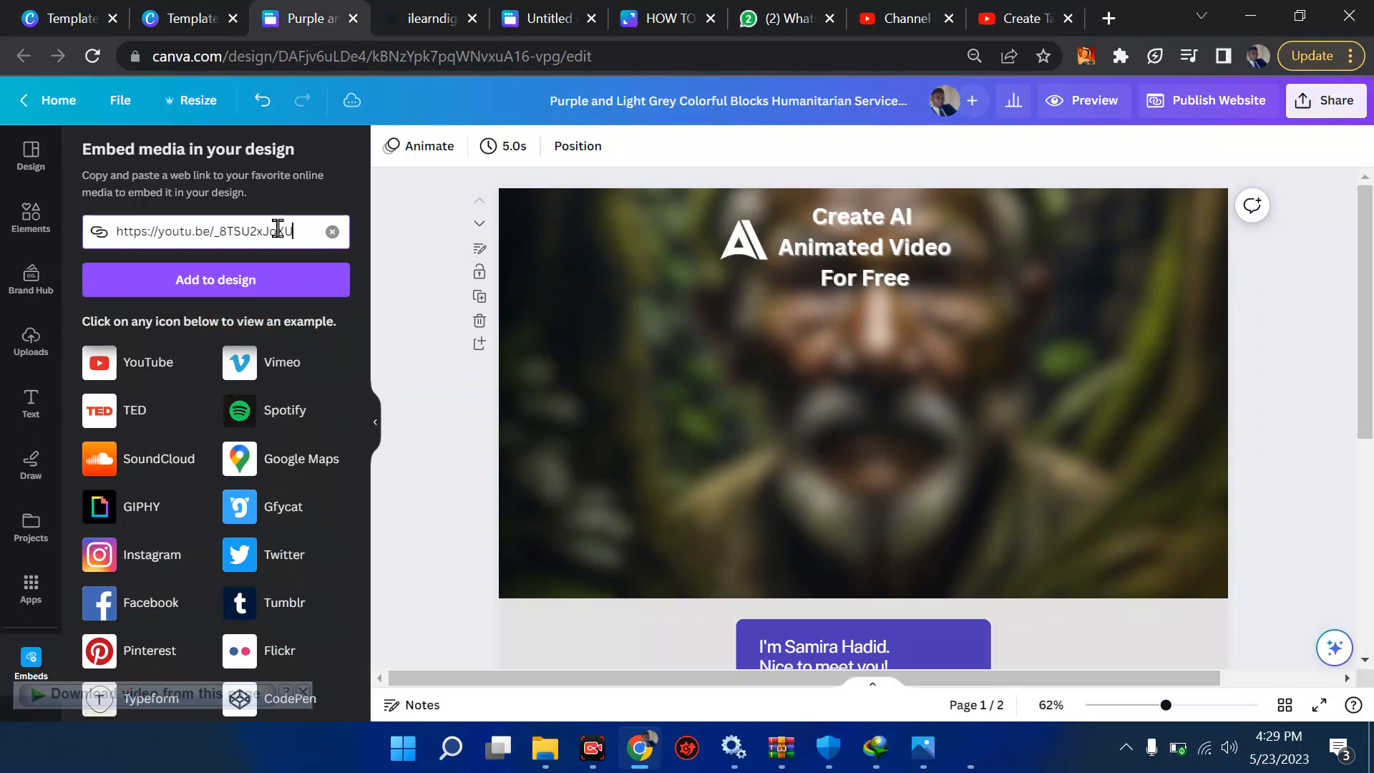
pyautogui.click(236, 279)
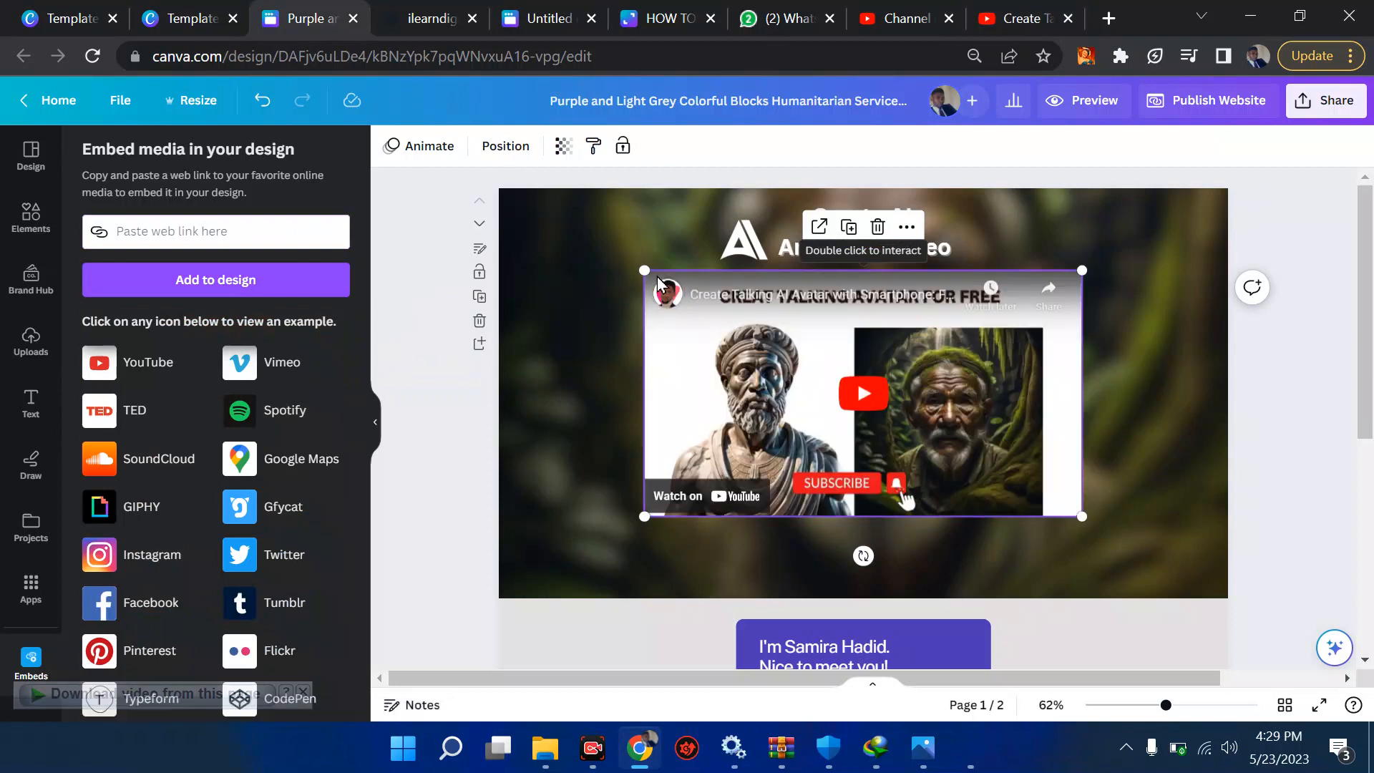
pyautogui.moveTo(645, 271); pyautogui.dragTo(791, 360)
pyautogui.moveTo(802, 365); pyautogui.dragTo(787, 340)
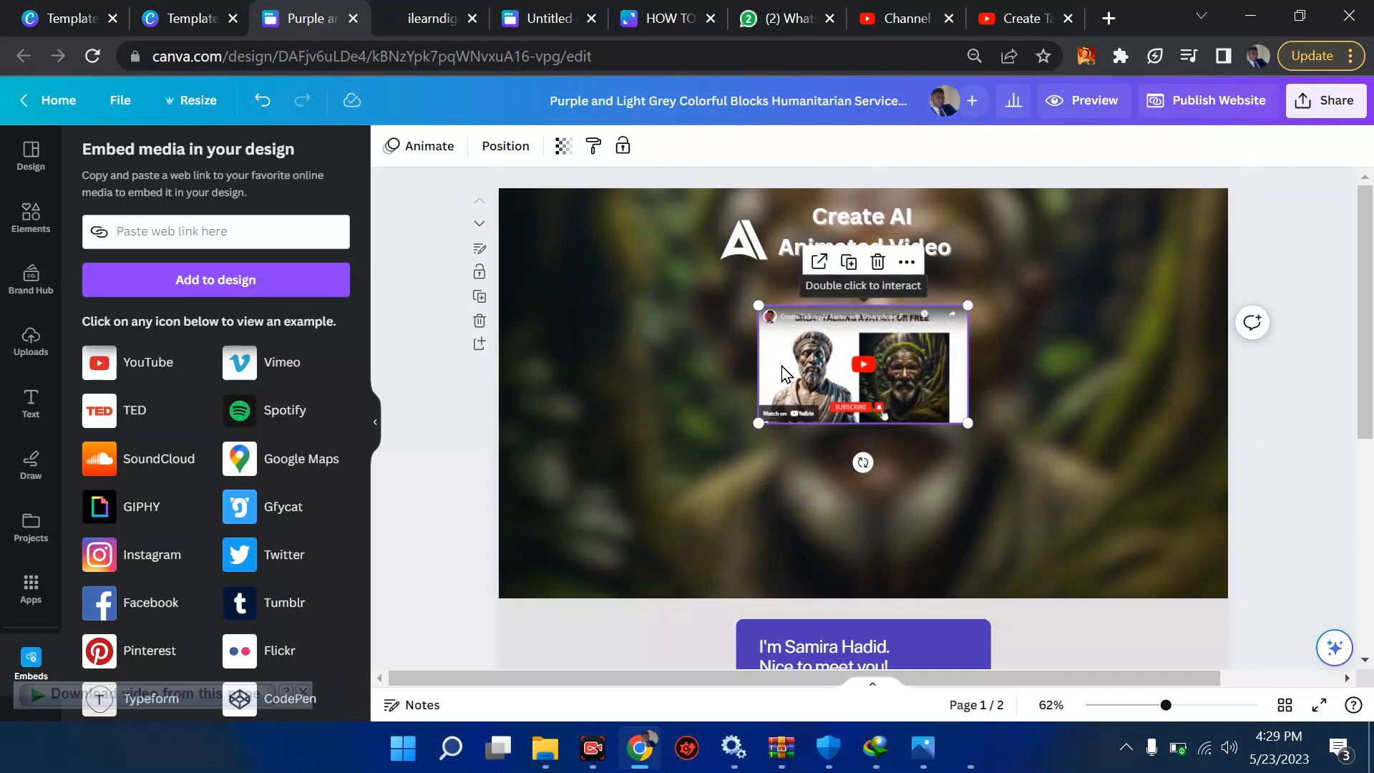
# Step: Check the label and layout around the embedded videos on the published example website
pyautogui.click(447, 8)
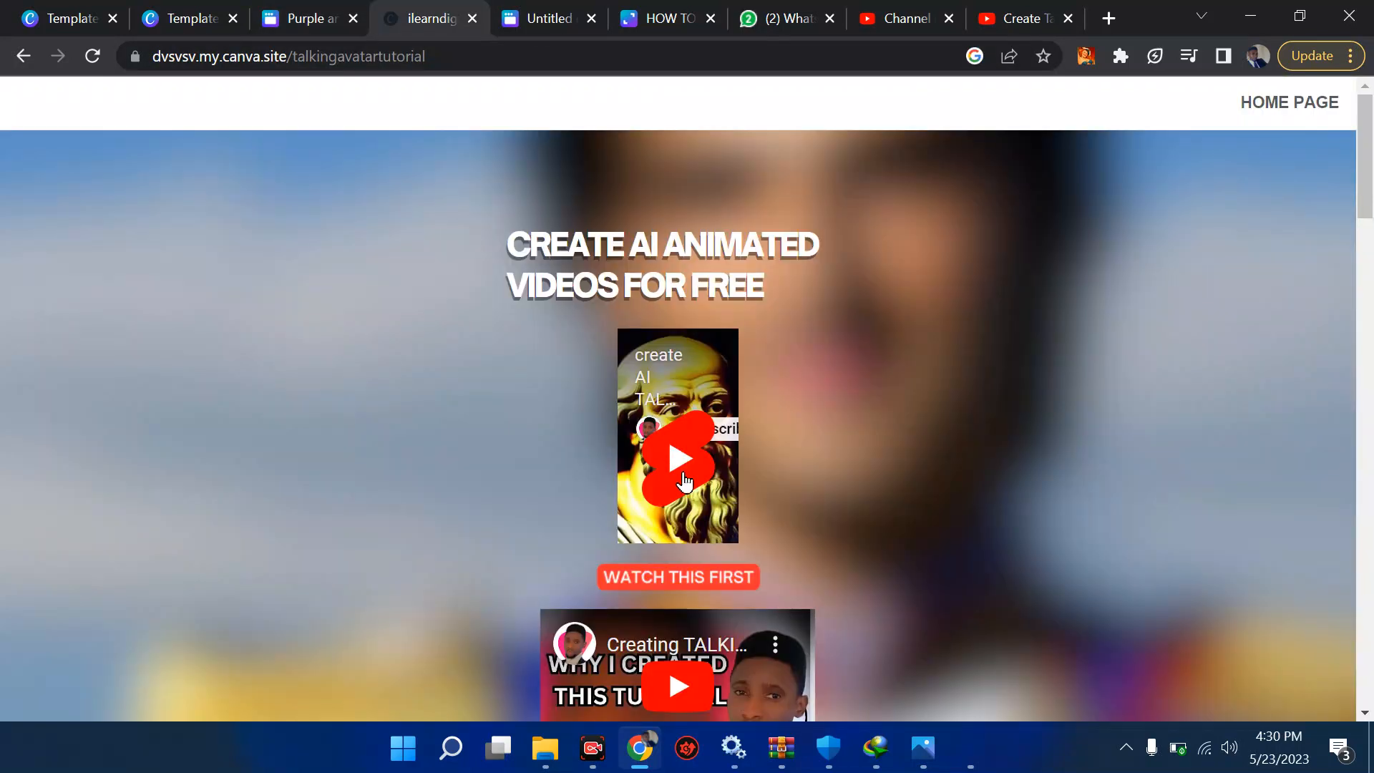
pyautogui.scroll(-2, 683, 481)
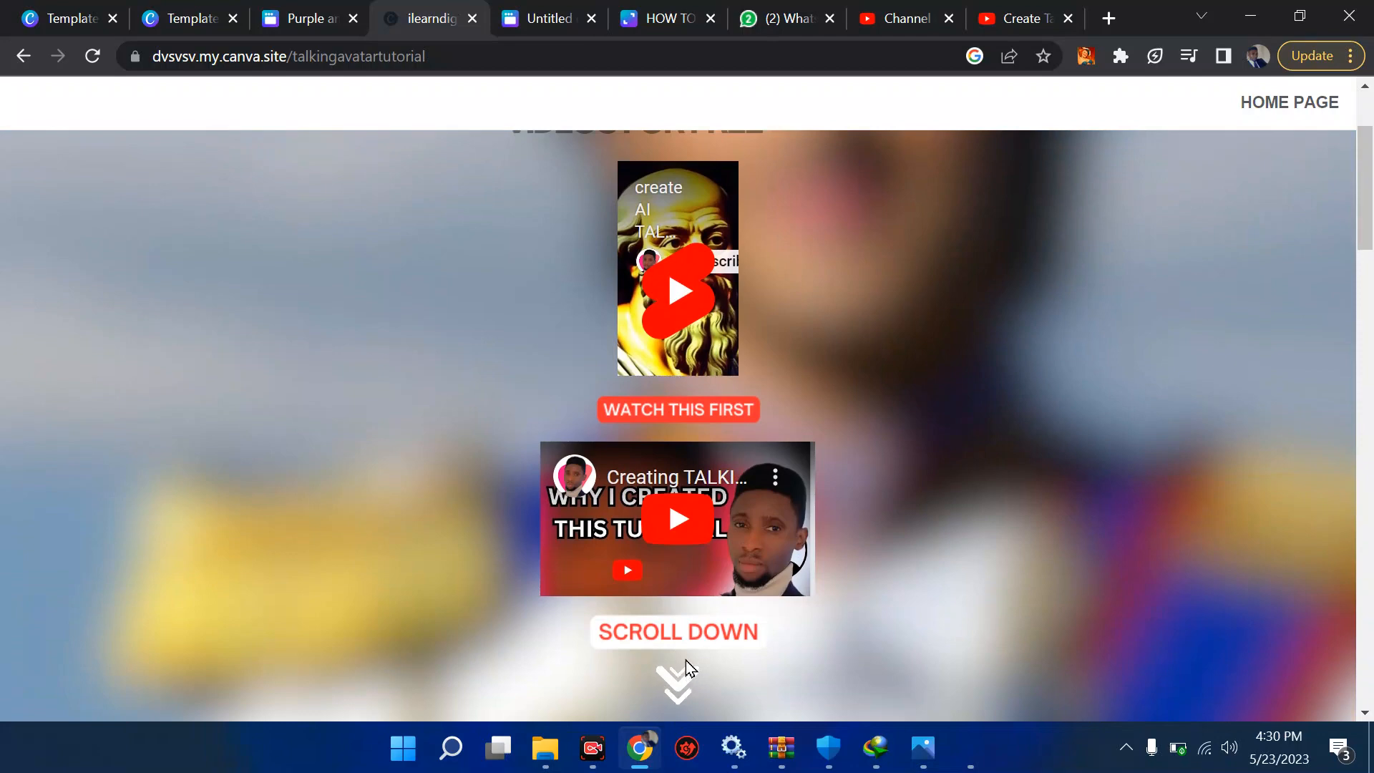
pyautogui.scroll(2, 672, 476)
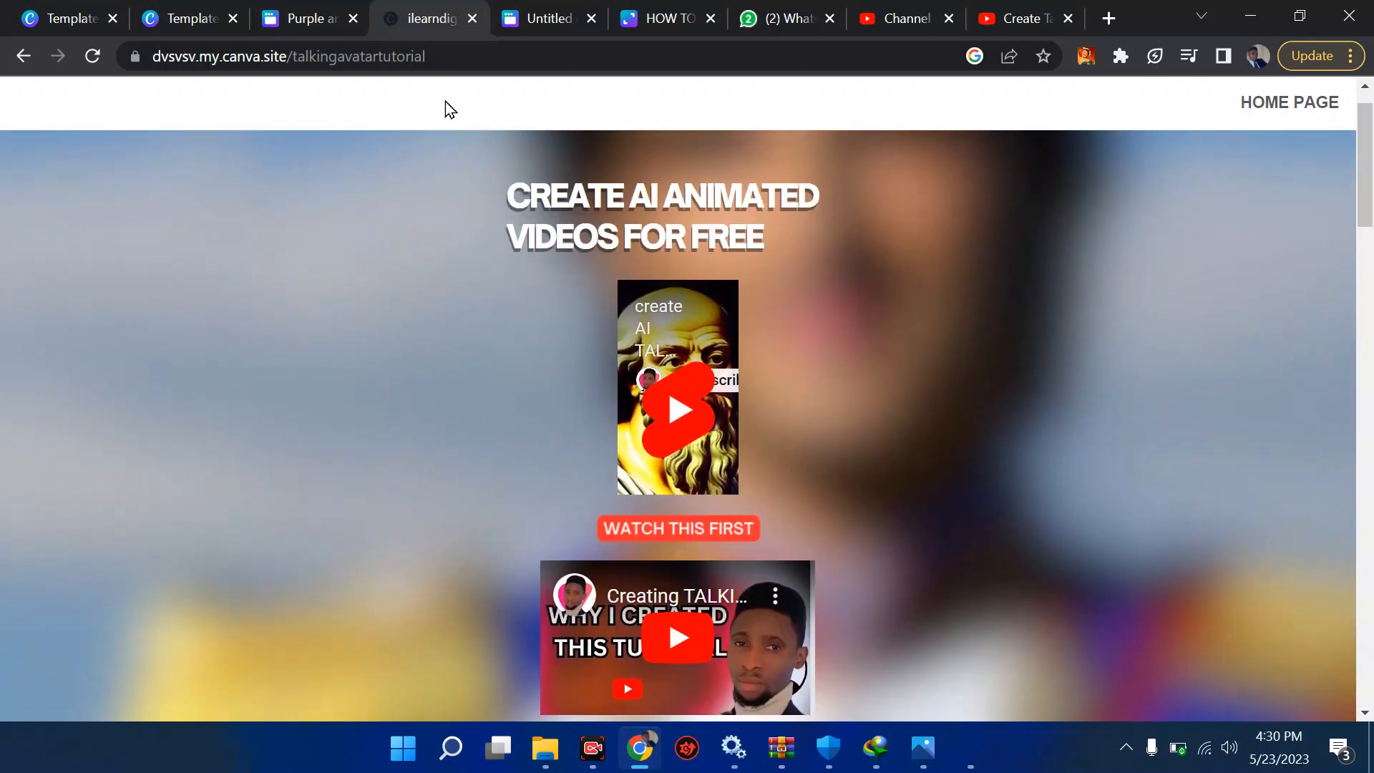
# Step: Switch back to the Canva design and shrink the embedded video further, placing it directly under the "For Free" headline line
pyautogui.click(308, 18)
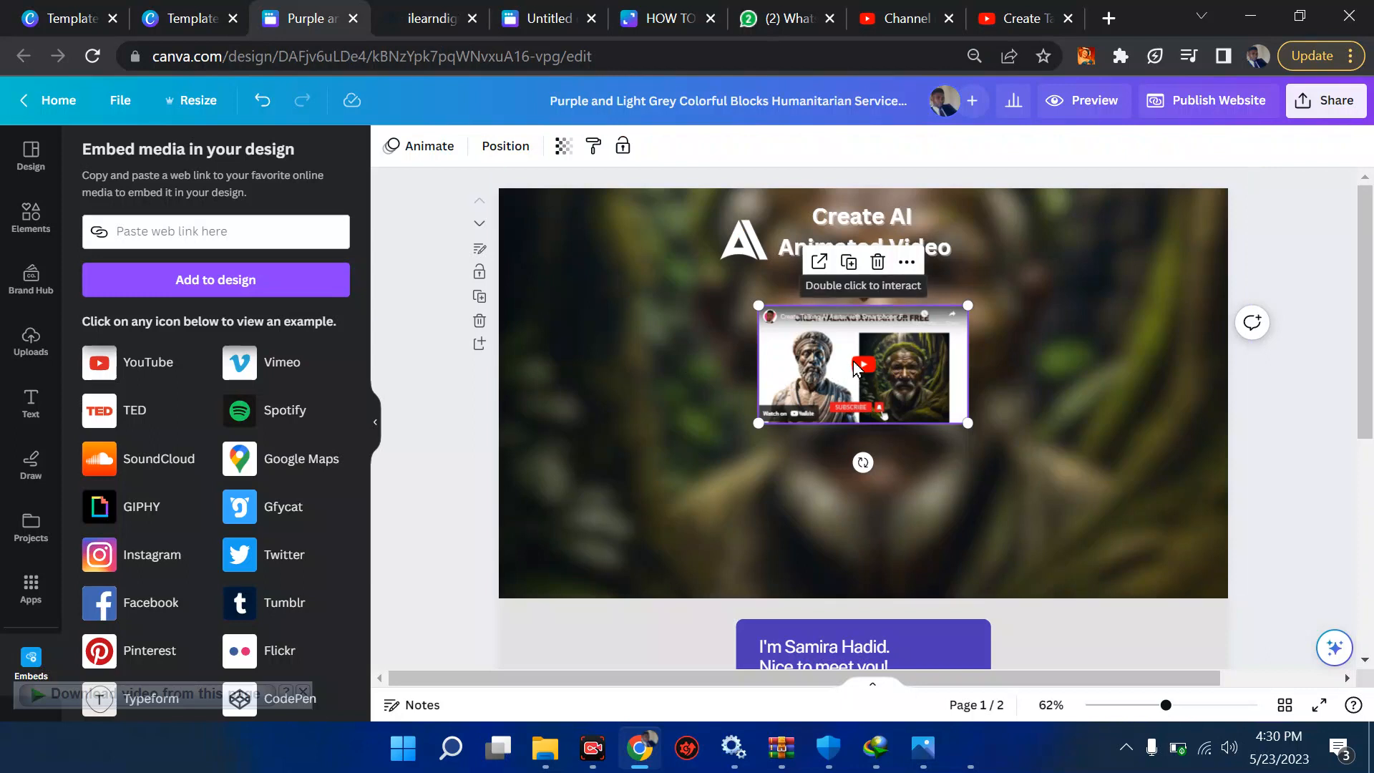
pyautogui.click(31, 422)
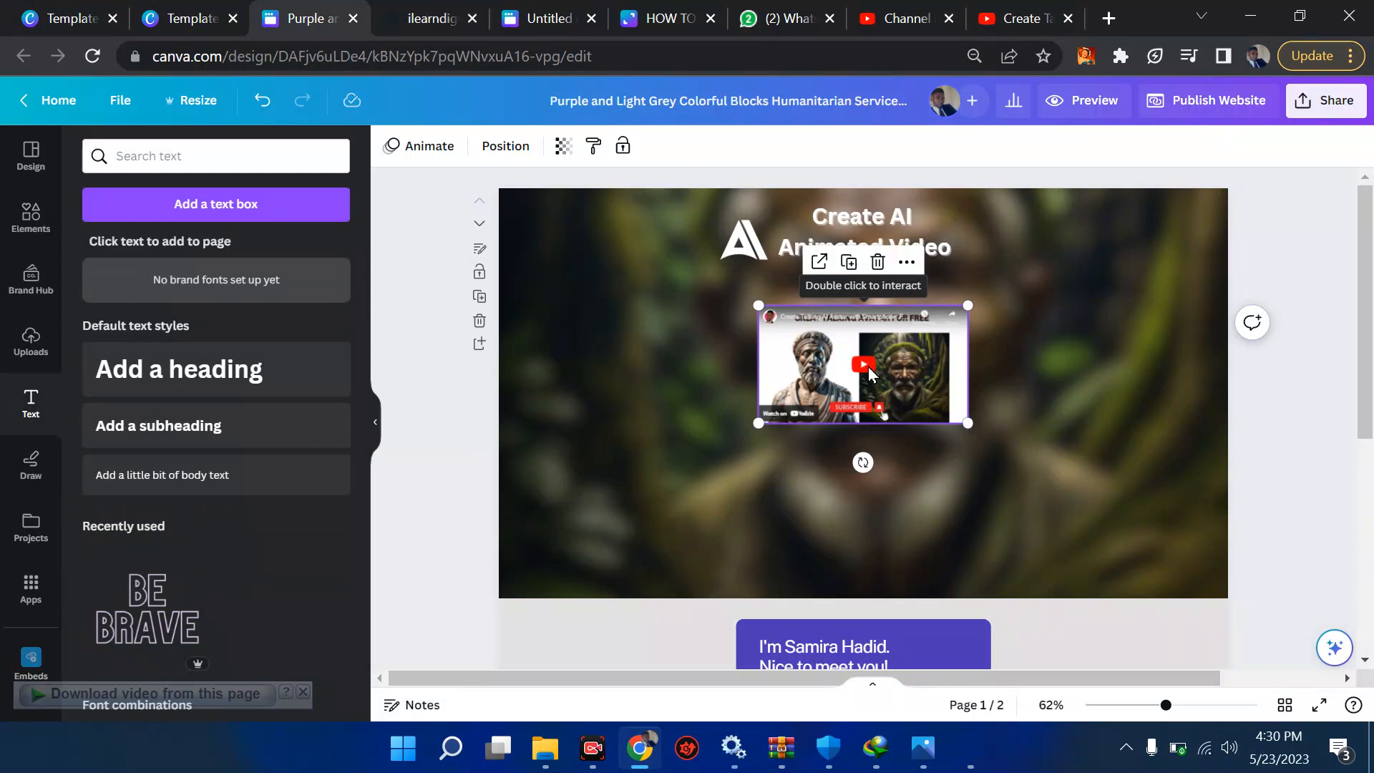
pyautogui.moveTo(764, 311); pyautogui.dragTo(800, 337)
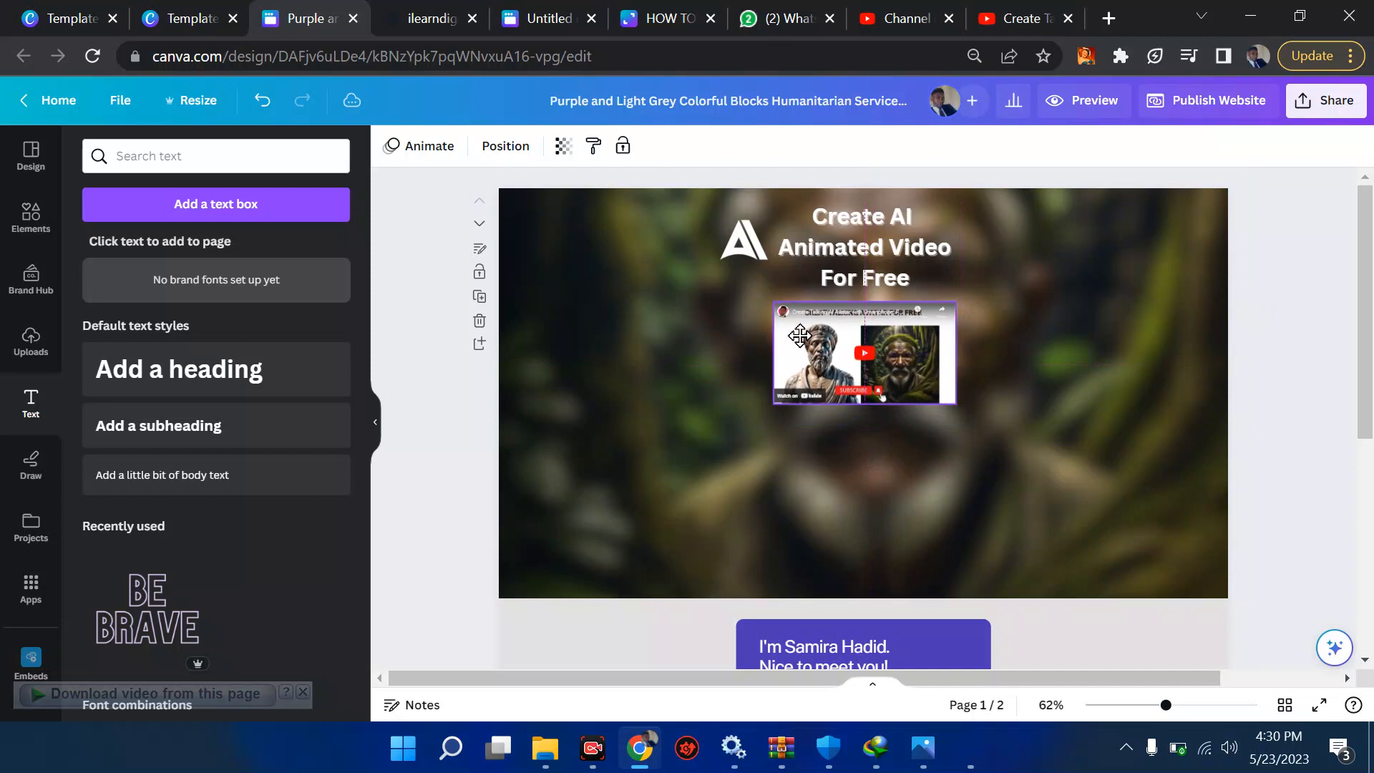
# Step: Add a heading below the embedded video reading "Watch this First"
pyautogui.click(197, 384)
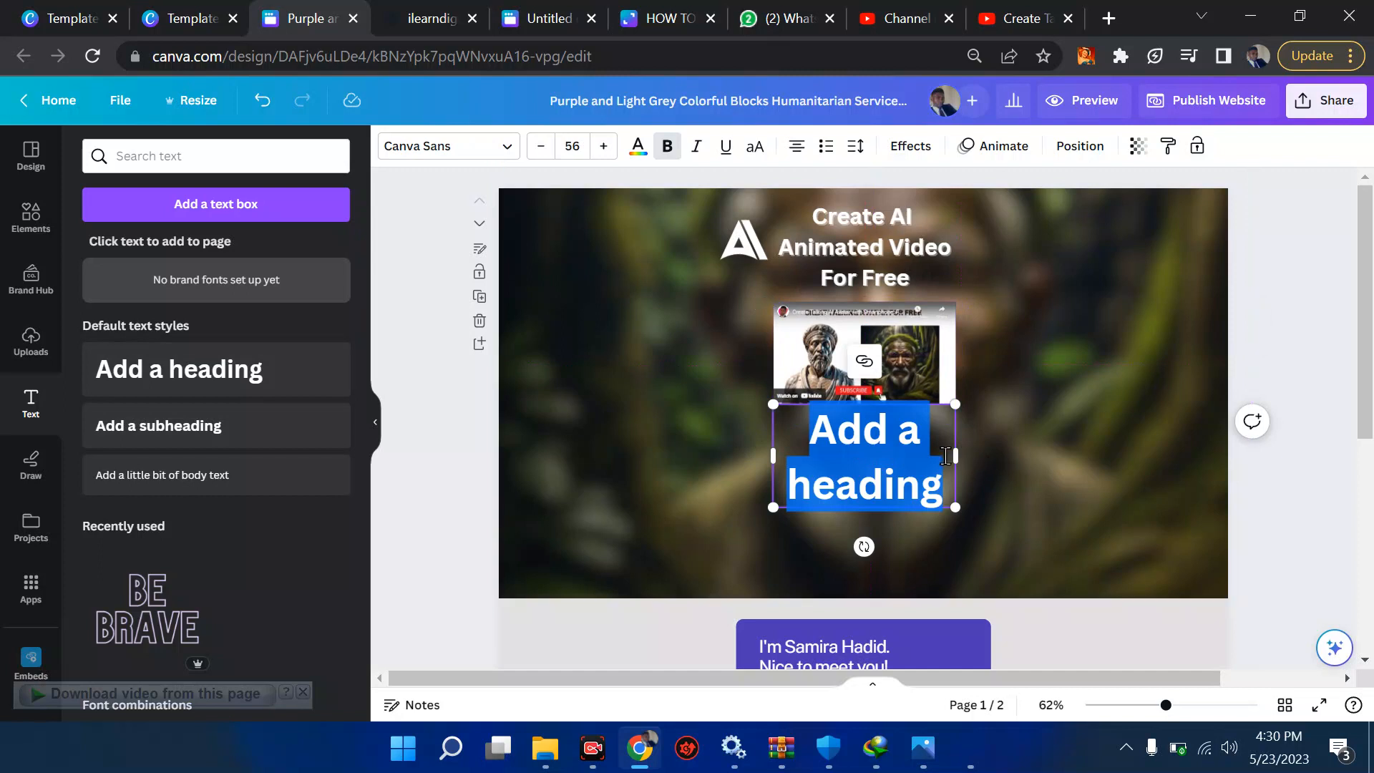
pyautogui.write('watch')
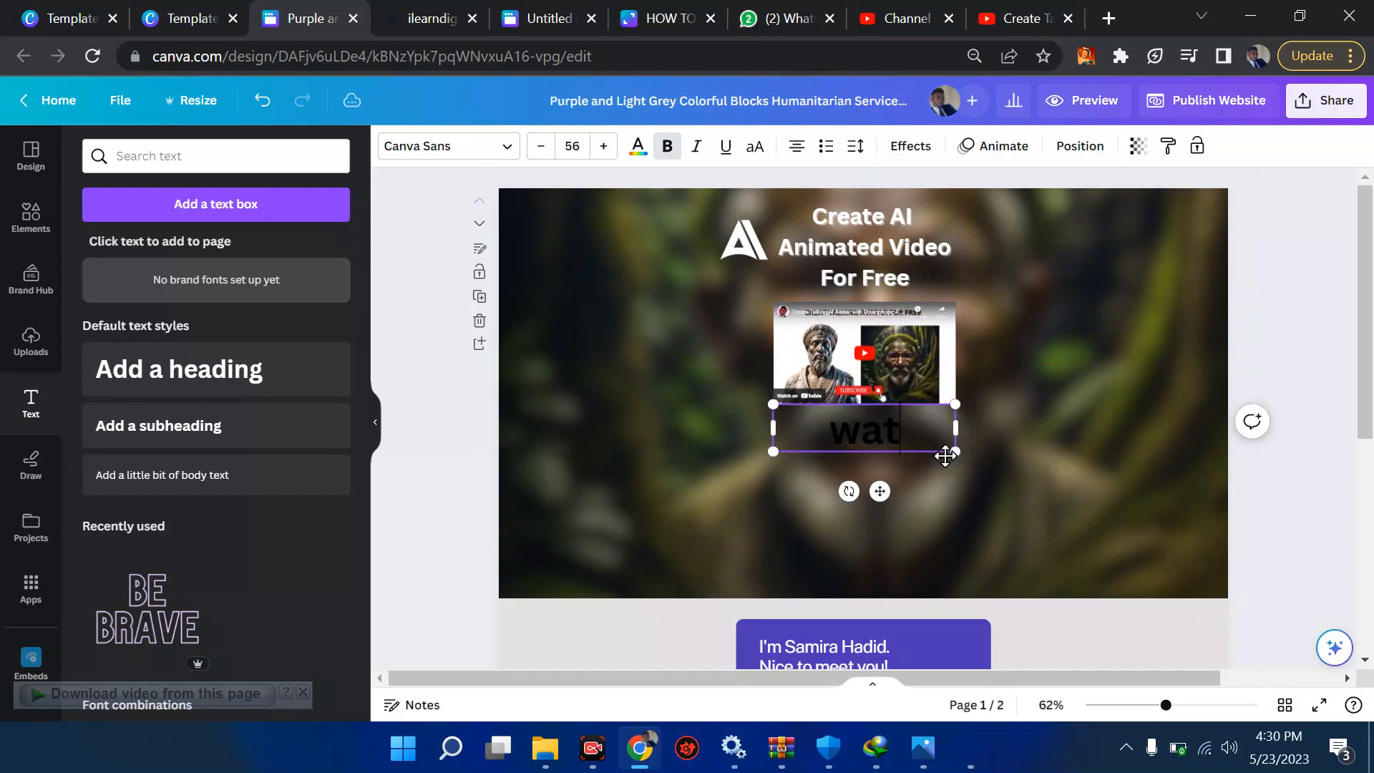
pyautogui.press('BackSpace')
pyautogui.press('BackSpace')
pyautogui.write('Watch t')
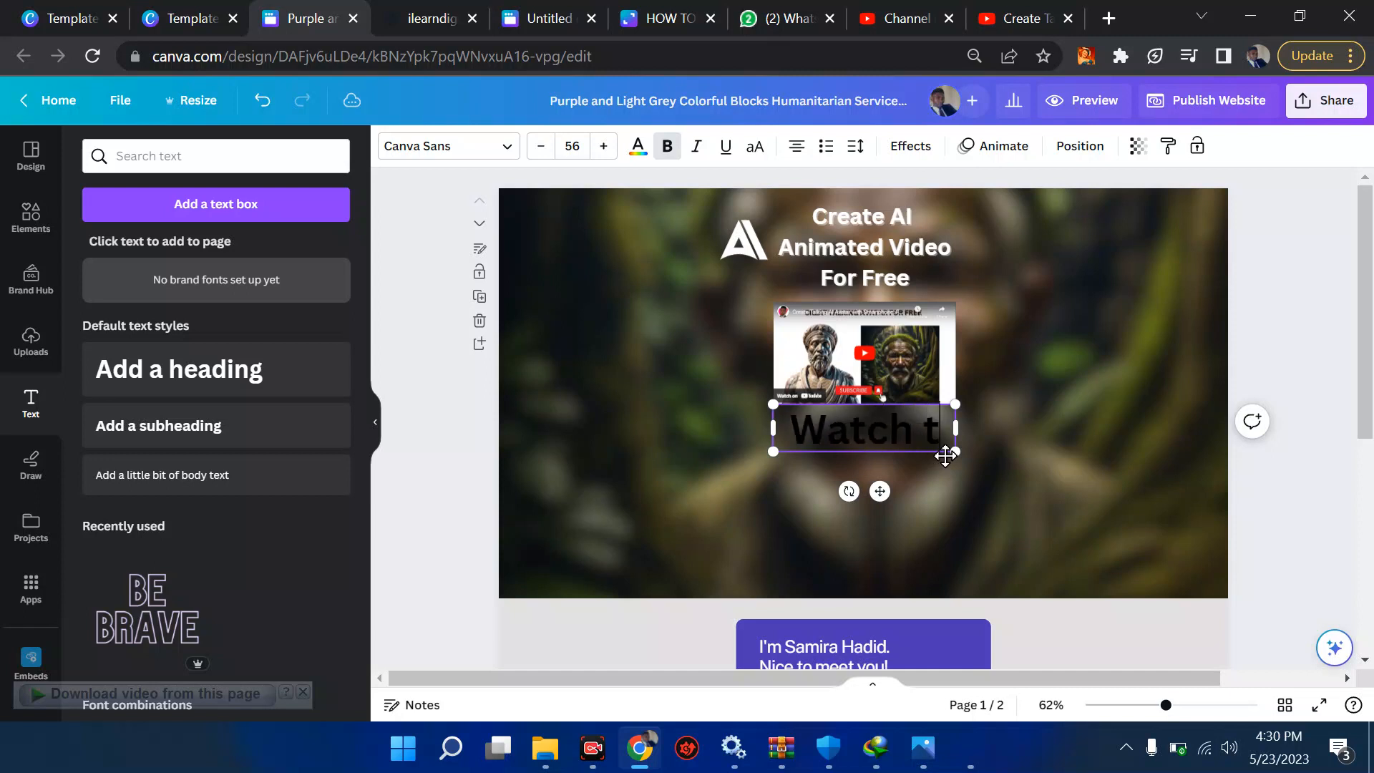
pyautogui.write('his first')
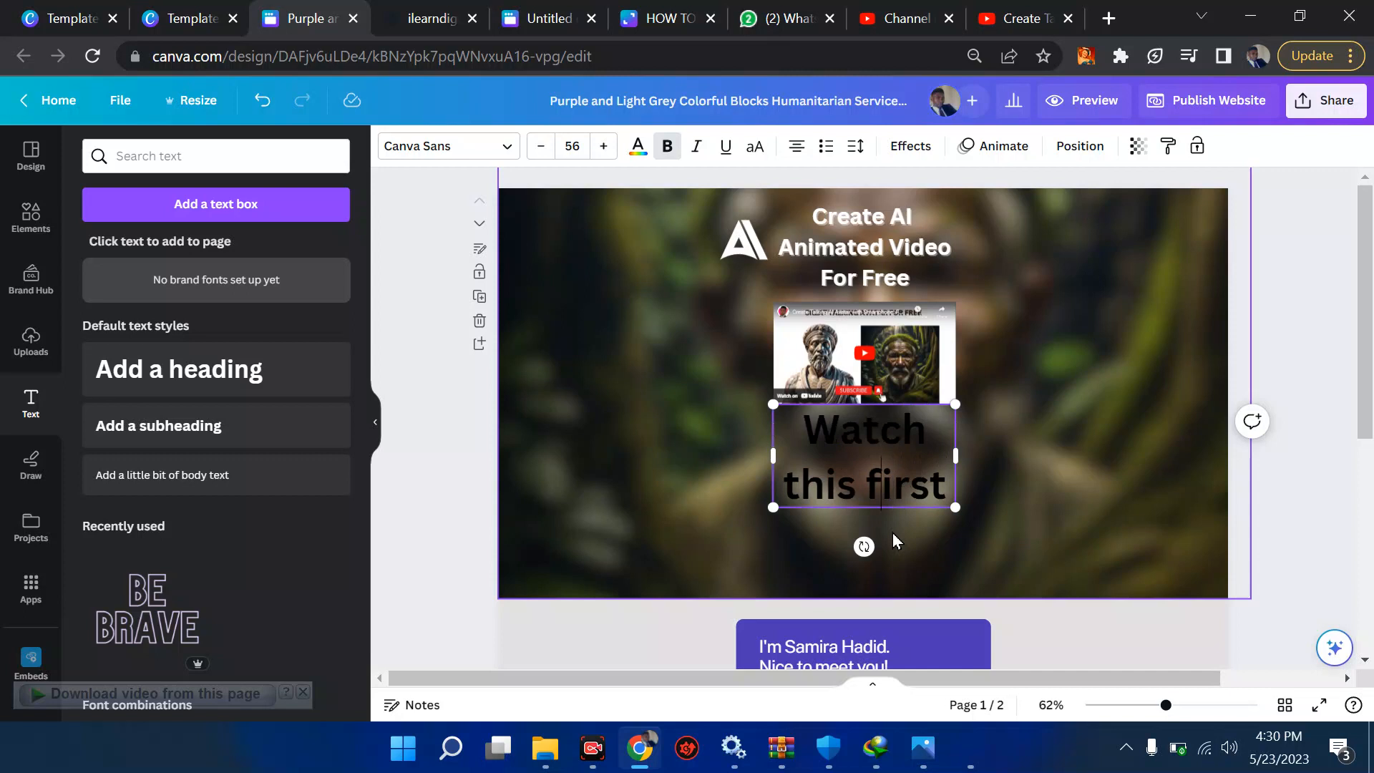
pyautogui.press('BackSpace')
pyautogui.press('BackSpace')
pyautogui.write('Fi')
# Step: Colour the "Watch this First" text white and widen its text box to fit on one line
pyautogui.hotkey('ctrl', 'a')
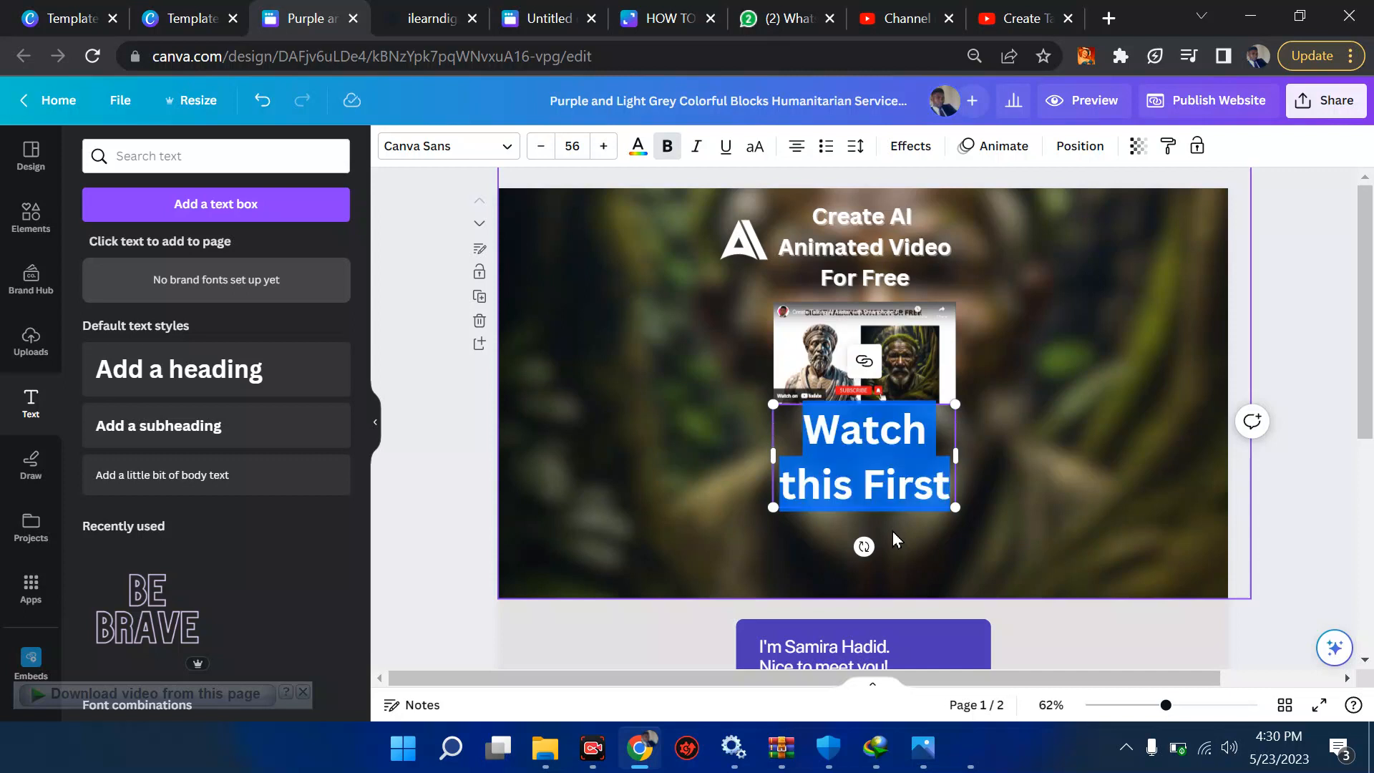
pyautogui.click(636, 146)
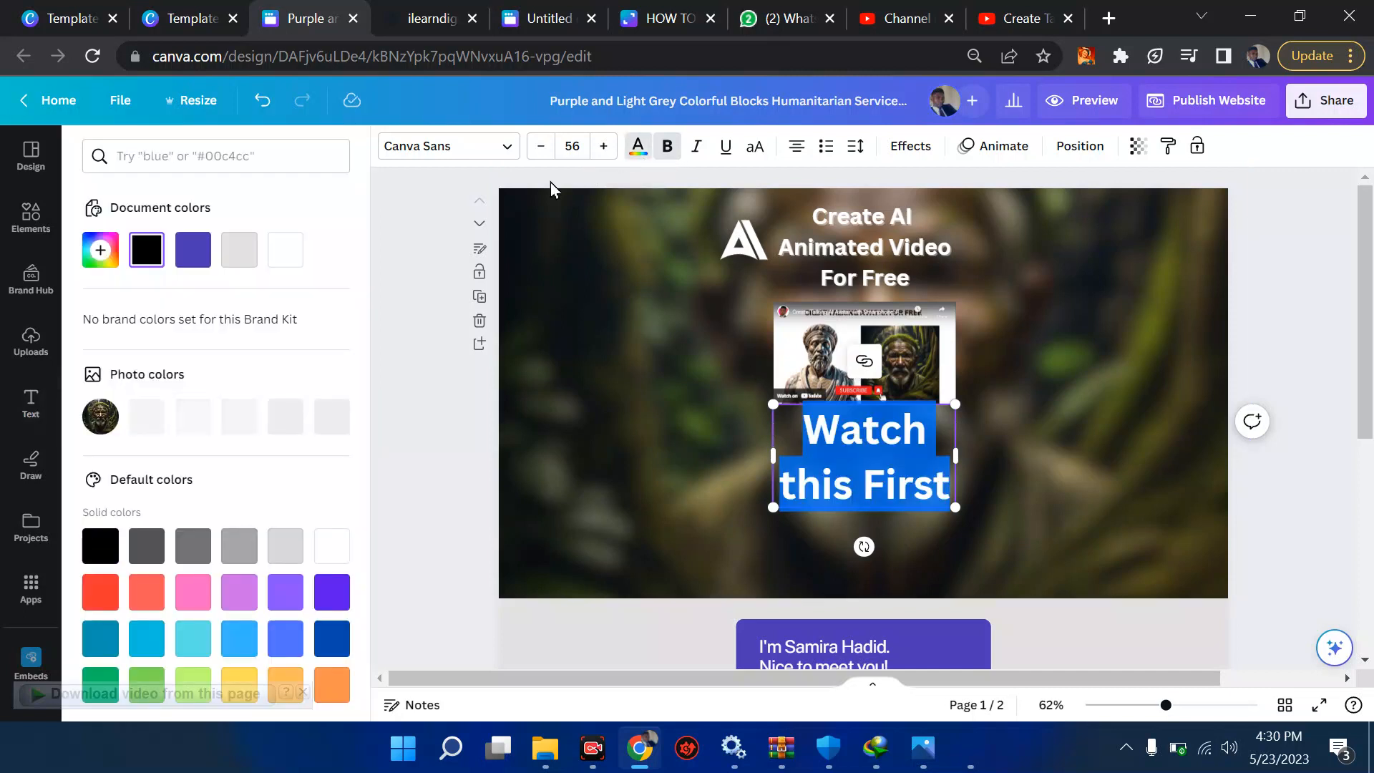
pyautogui.click(293, 253)
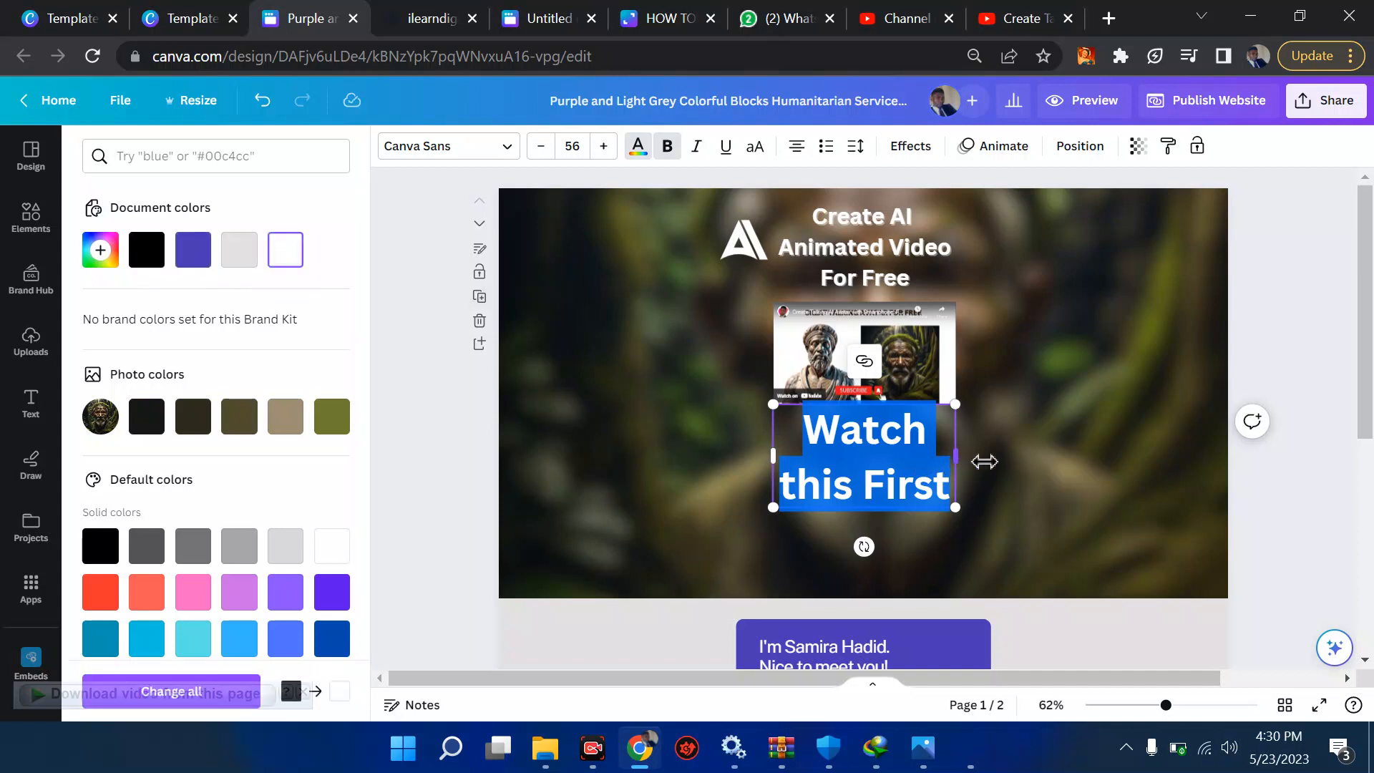
pyautogui.moveTo(985, 462); pyautogui.dragTo(1127, 445)
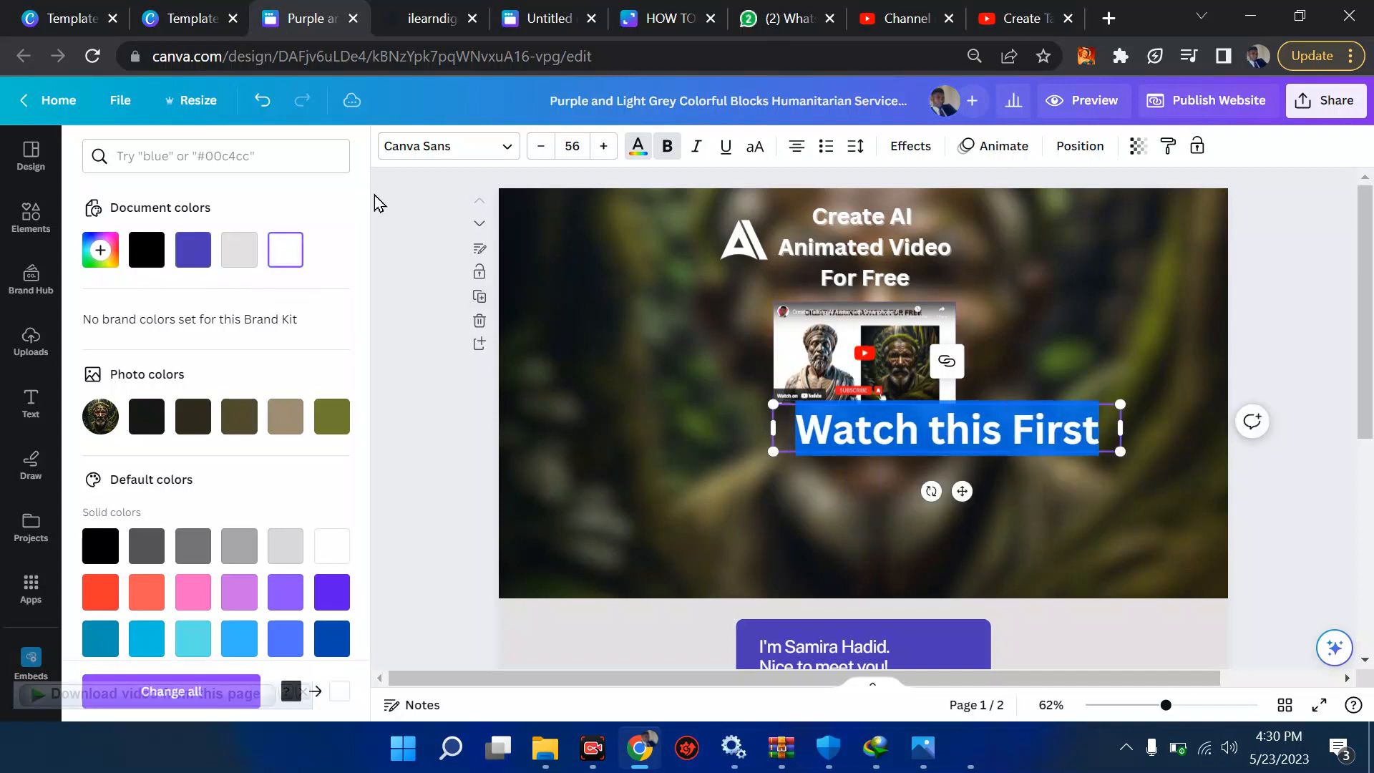
# Step: Reduce the "Watch this First" font size to 22 and centre the text just below the video
pyautogui.click(538, 151)
pyautogui.click(538, 151)
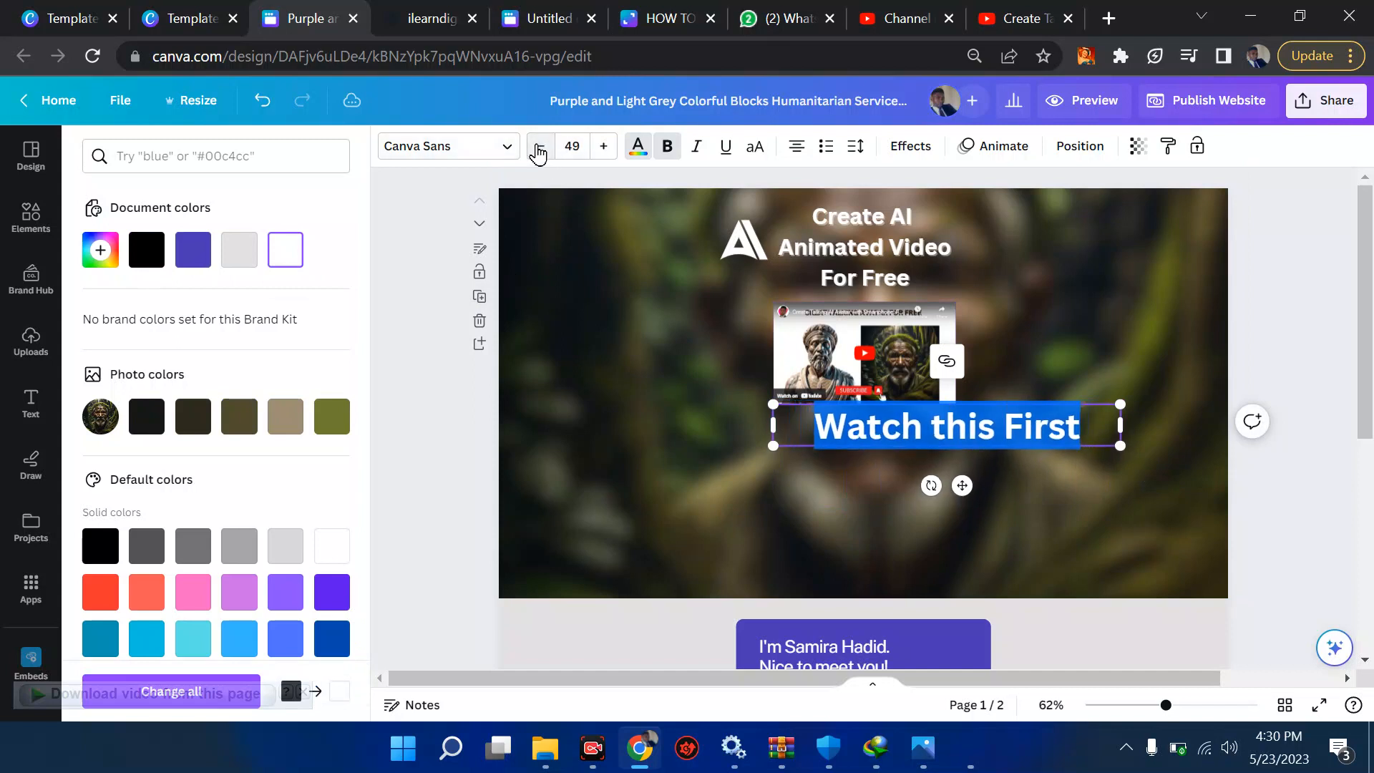
pyautogui.click(538, 151)
pyautogui.click(538, 151)
pyautogui.click(538, 150)
pyautogui.click(538, 151)
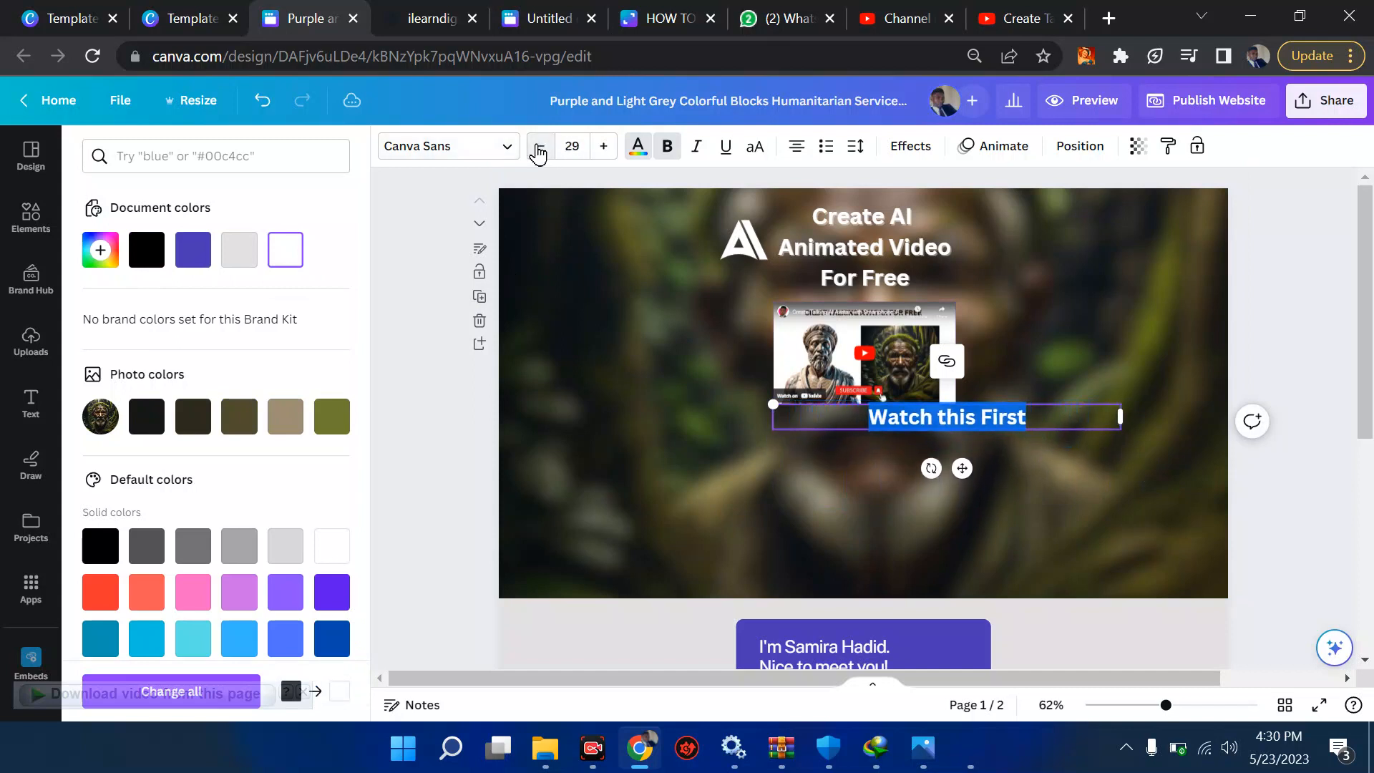
pyautogui.click(538, 151)
pyautogui.click(538, 151)
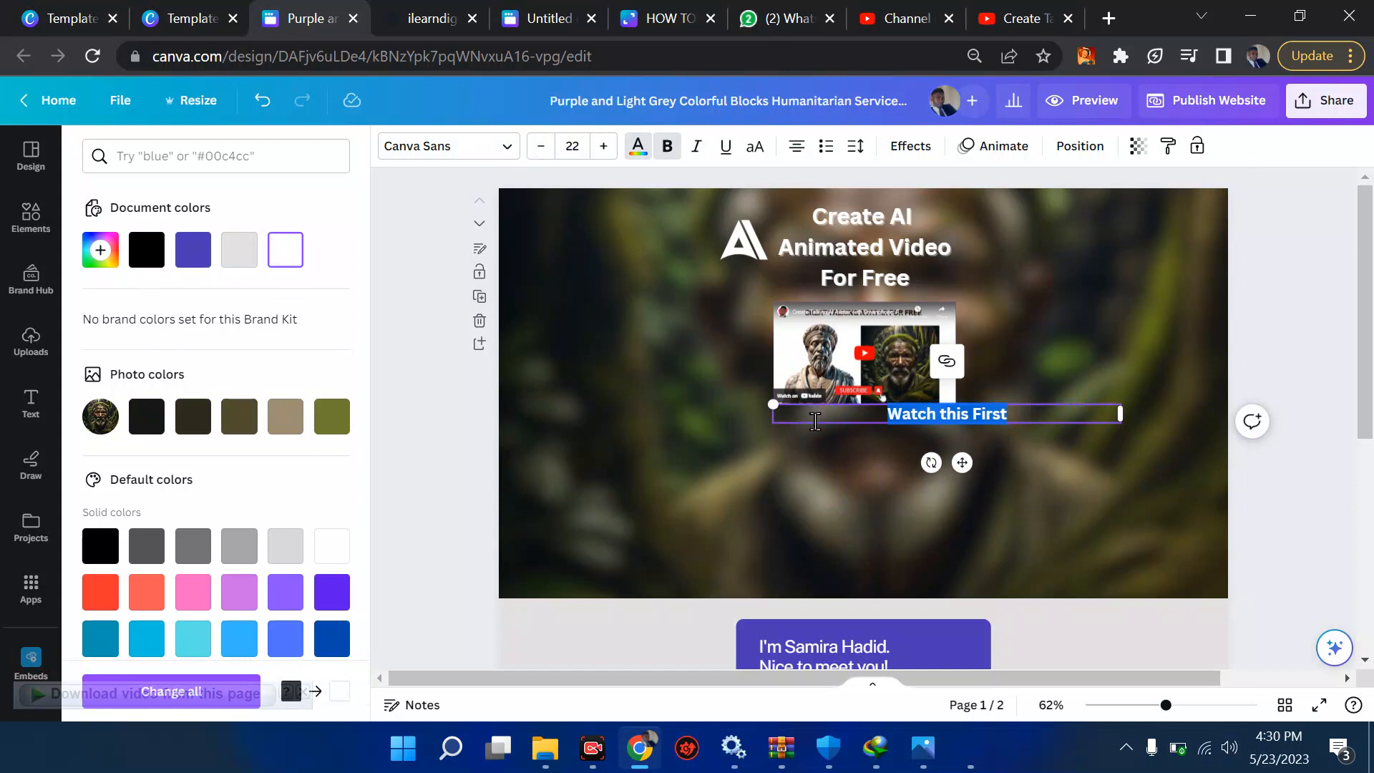
pyautogui.moveTo(806, 429); pyautogui.dragTo(728, 436)
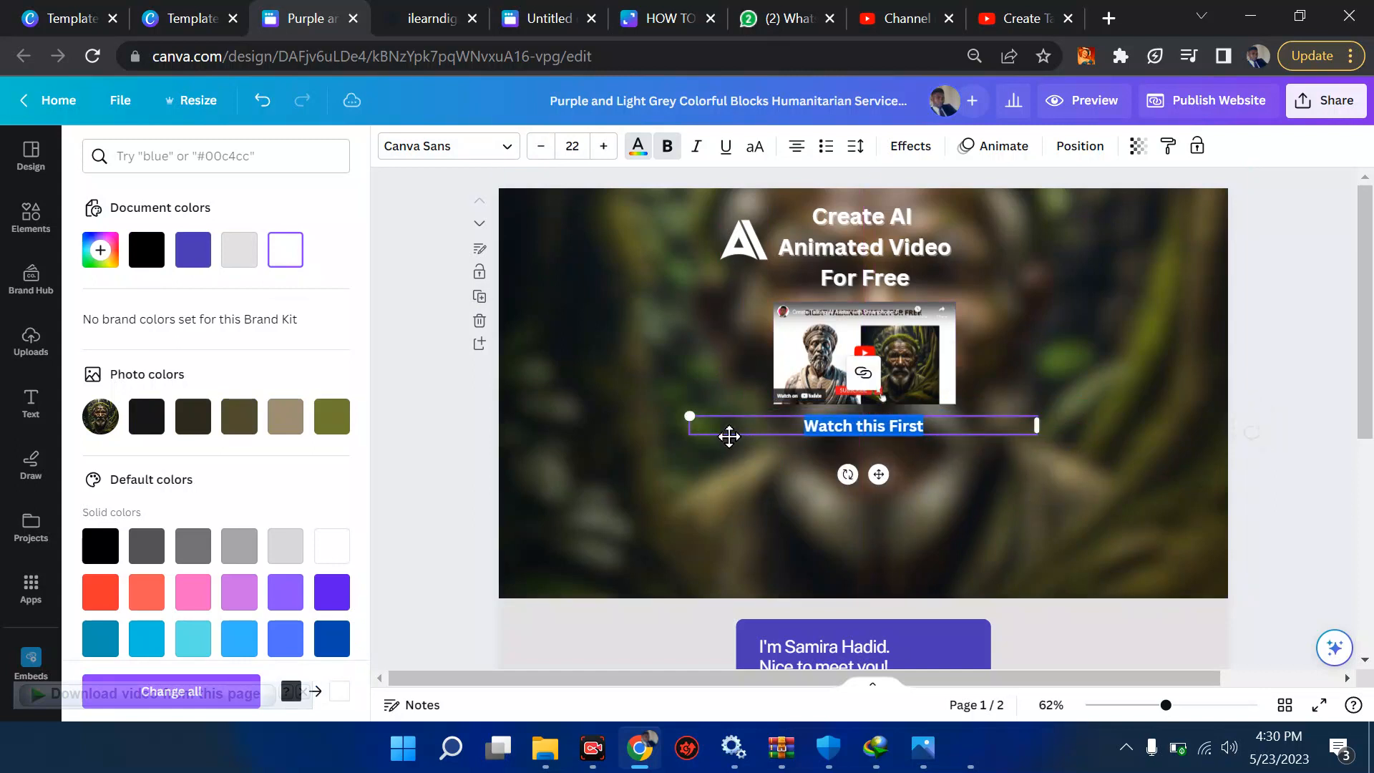
# Step: Apply the Background text effect to "Watch this First" and close the effect settings
pyautogui.click(898, 160)
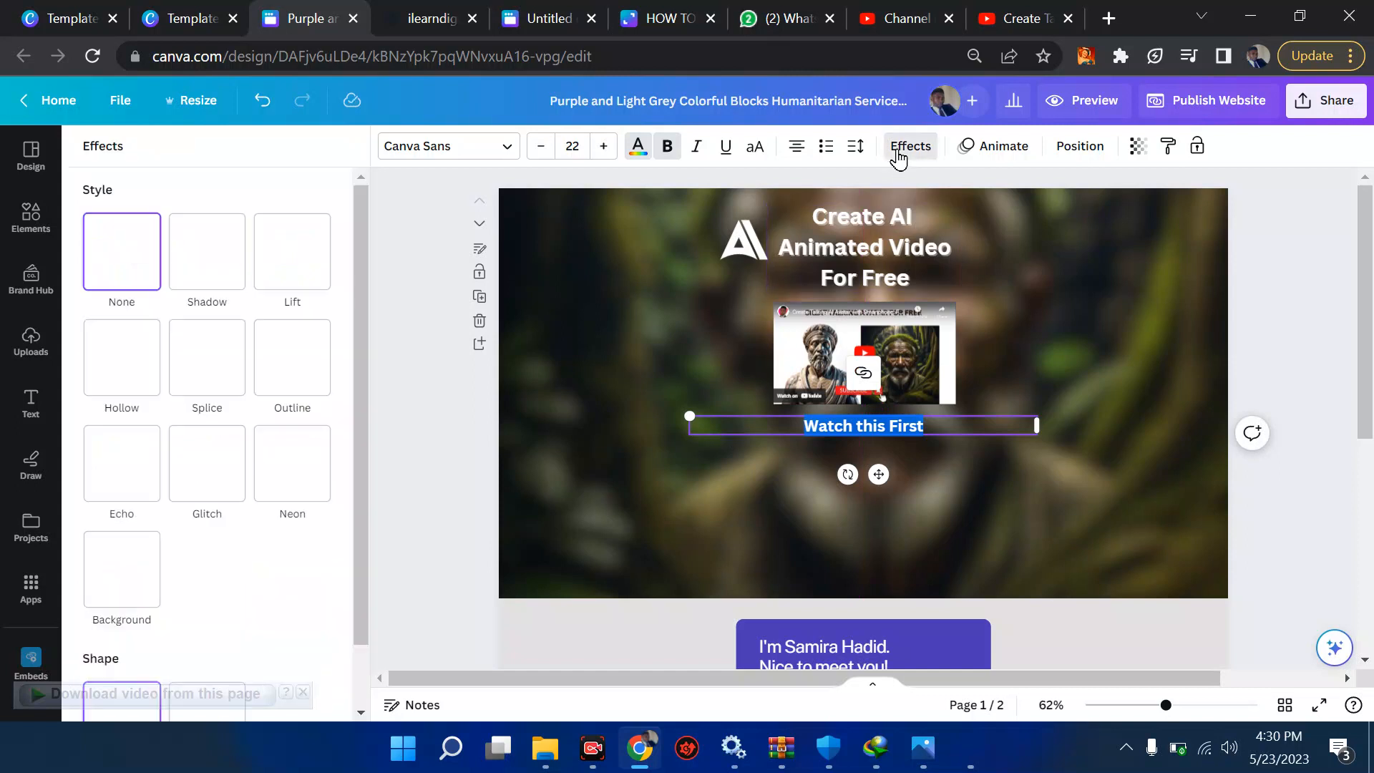
pyautogui.click(125, 587)
pyautogui.click(420, 503)
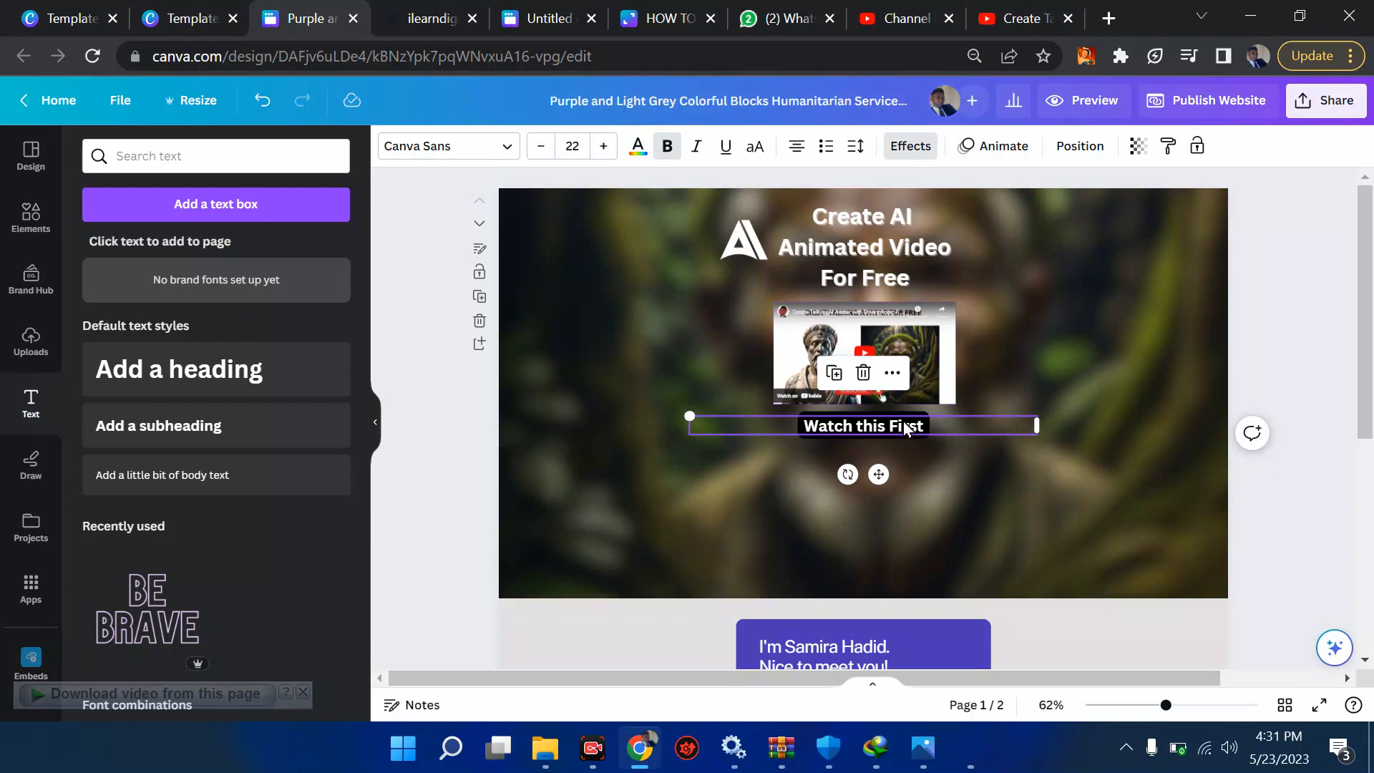
# Step: Nudge the "Watch this First" label into line under the video, and scale down the headline to size 24.7 along with the logo beside it
pyautogui.moveTo(904, 427); pyautogui.dragTo(897, 418)
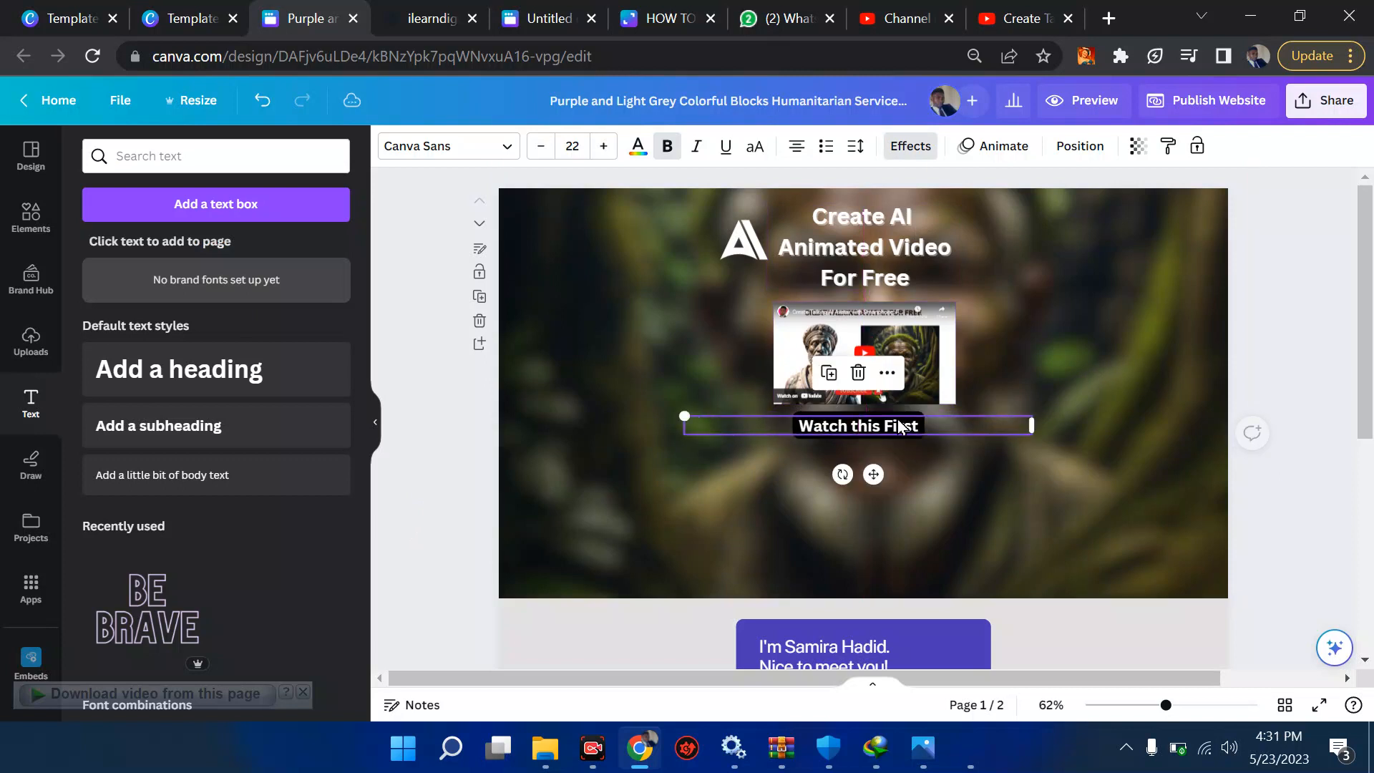
pyautogui.click(1307, 303)
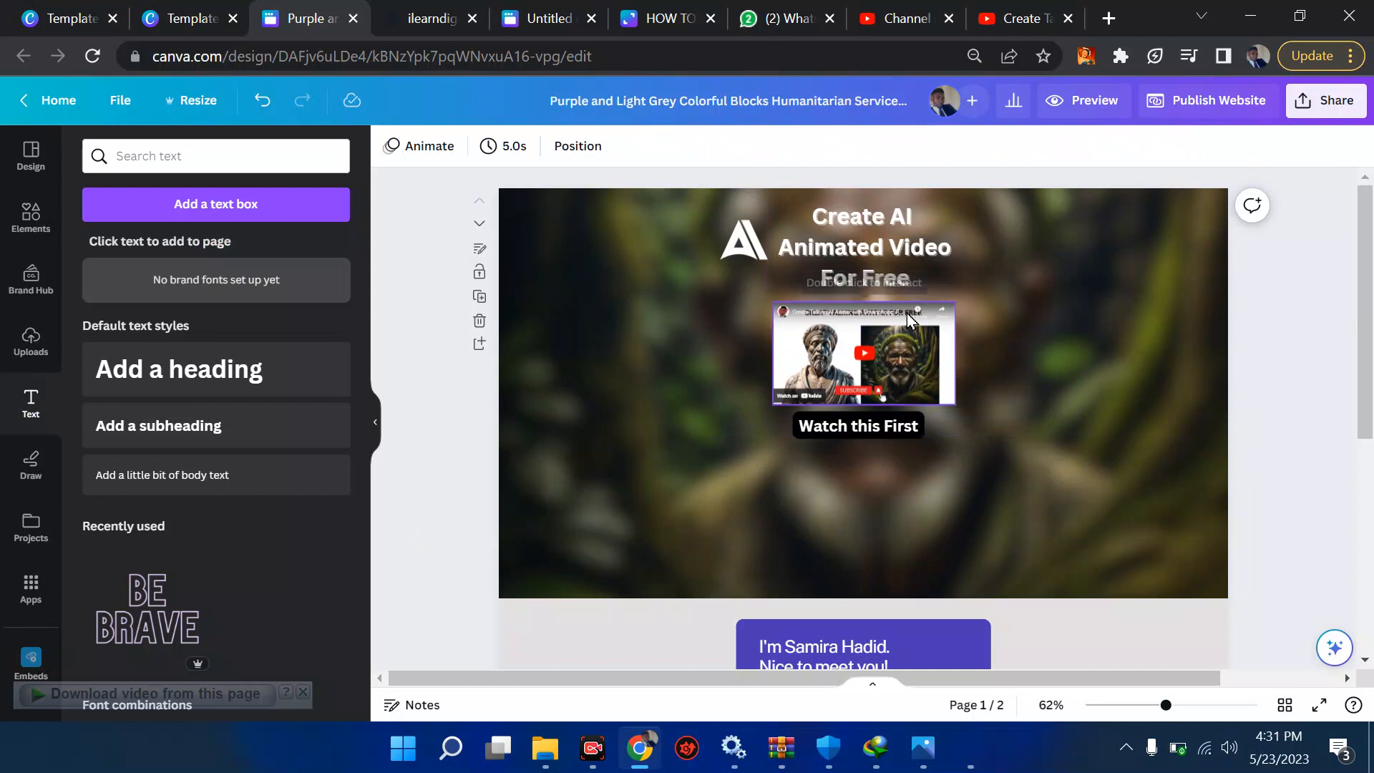
pyautogui.click(866, 256)
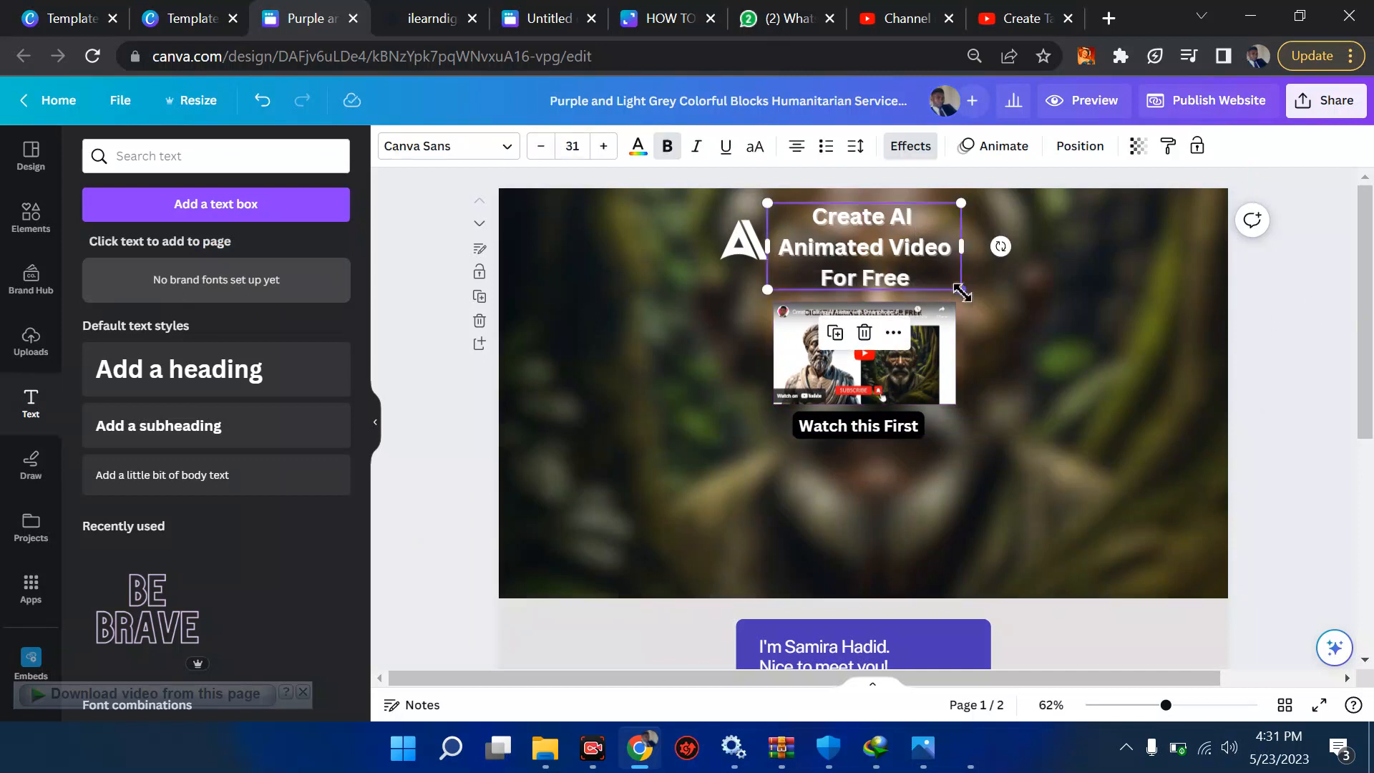
pyautogui.moveTo(962, 292); pyautogui.dragTo(922, 273)
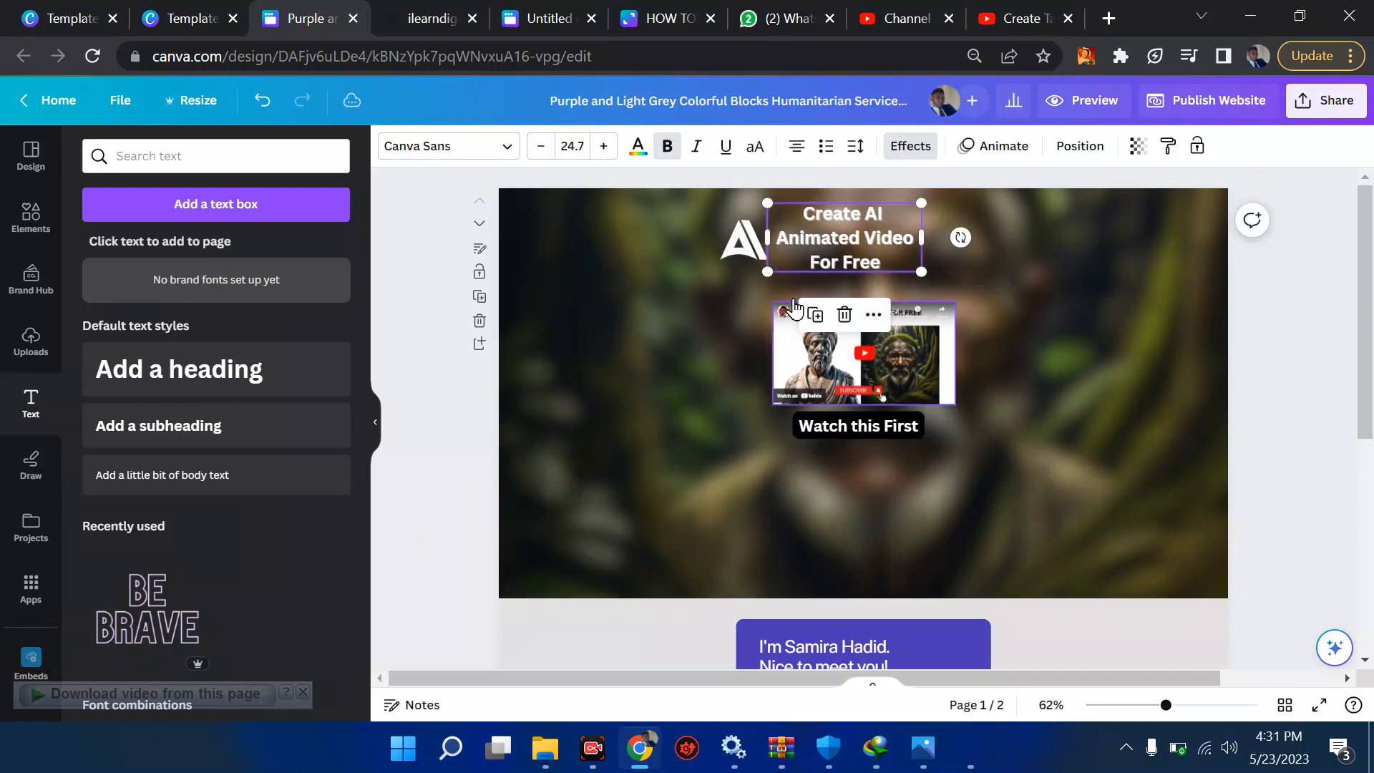
pyautogui.click(748, 245)
pyautogui.moveTo(765, 254); pyautogui.dragTo(735, 232)
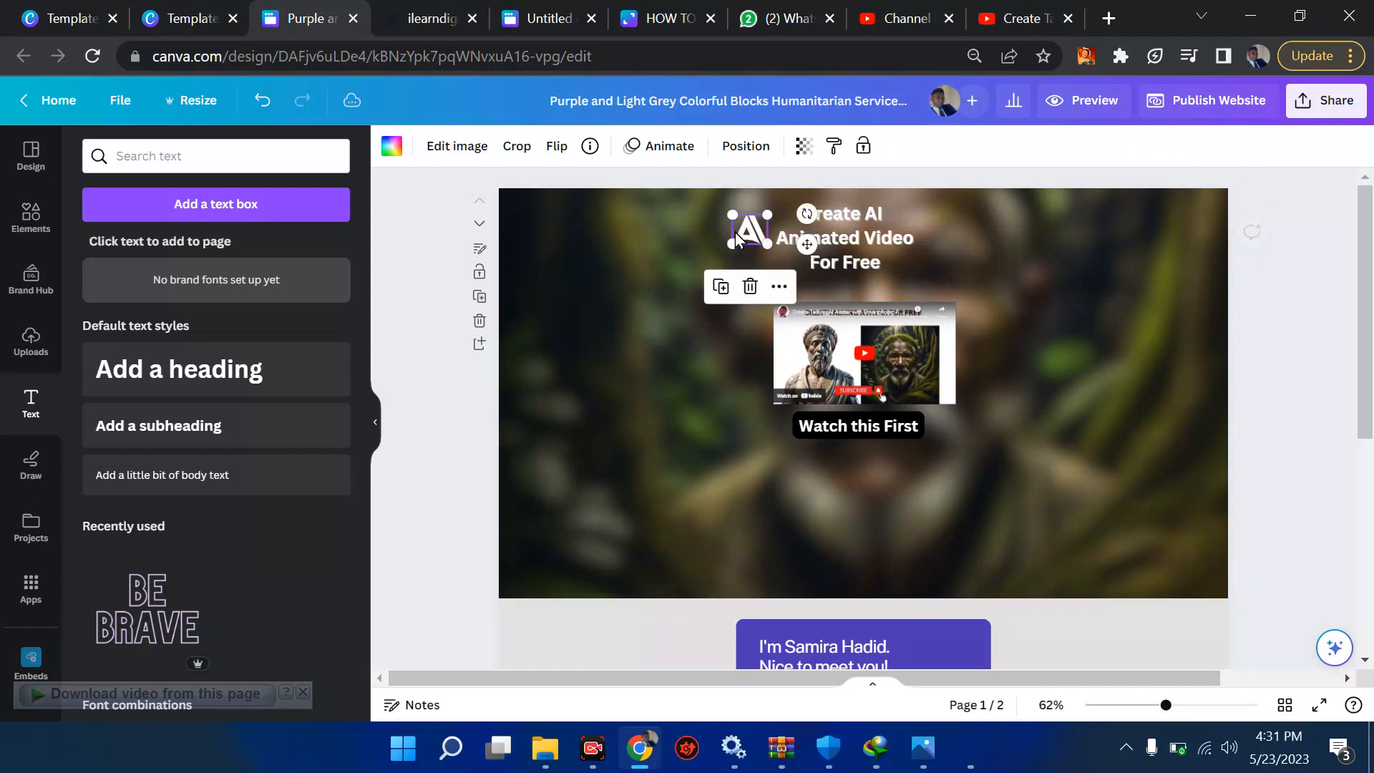
# Step: Move the embedded video up beneath the headline and bring the "Watch this First" label up directly below the video
pyautogui.click(831, 323)
pyautogui.moveTo(830, 323)
pyautogui.mouseDown()
pyautogui.moveTo(822, 296)
pyautogui.moveTo(813, 306)
pyautogui.mouseUp()
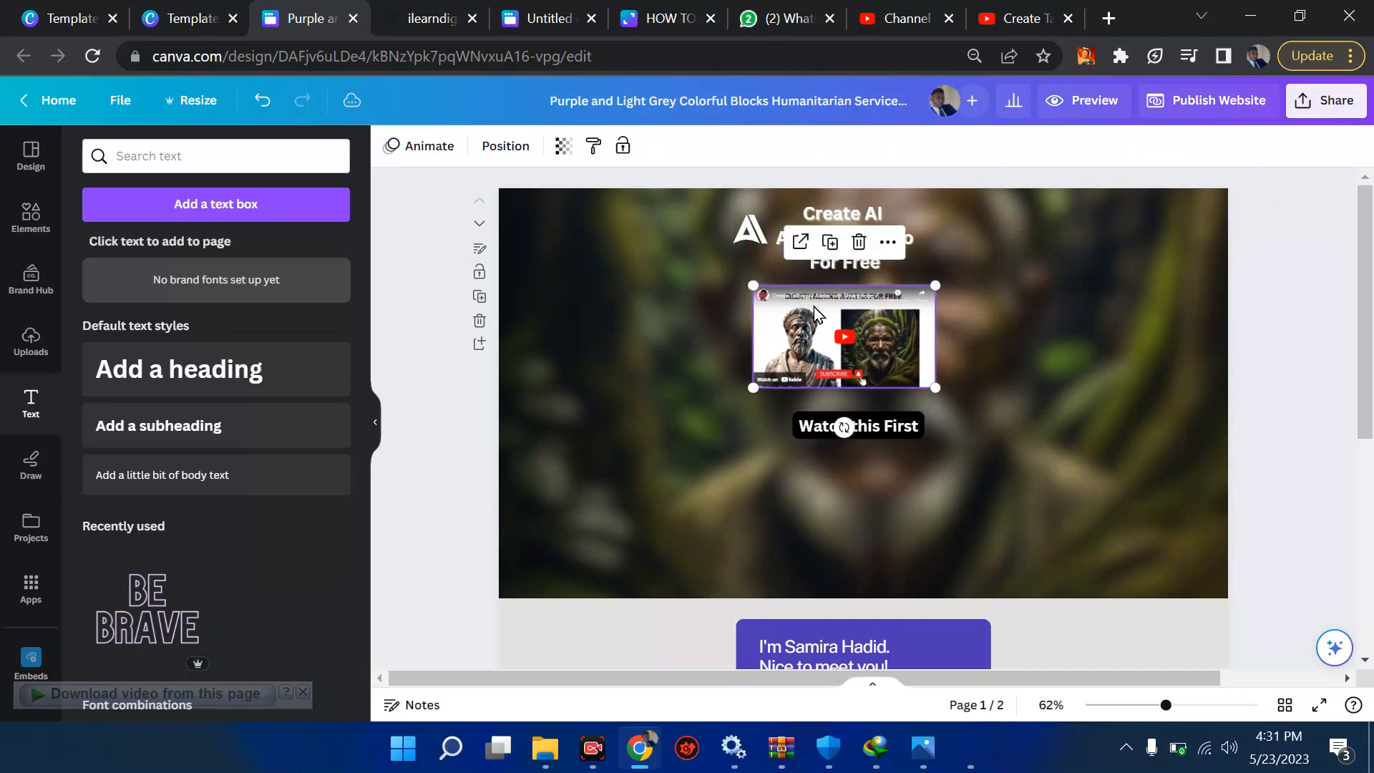
pyautogui.click(805, 423)
pyautogui.moveTo(805, 423); pyautogui.dragTo(797, 411)
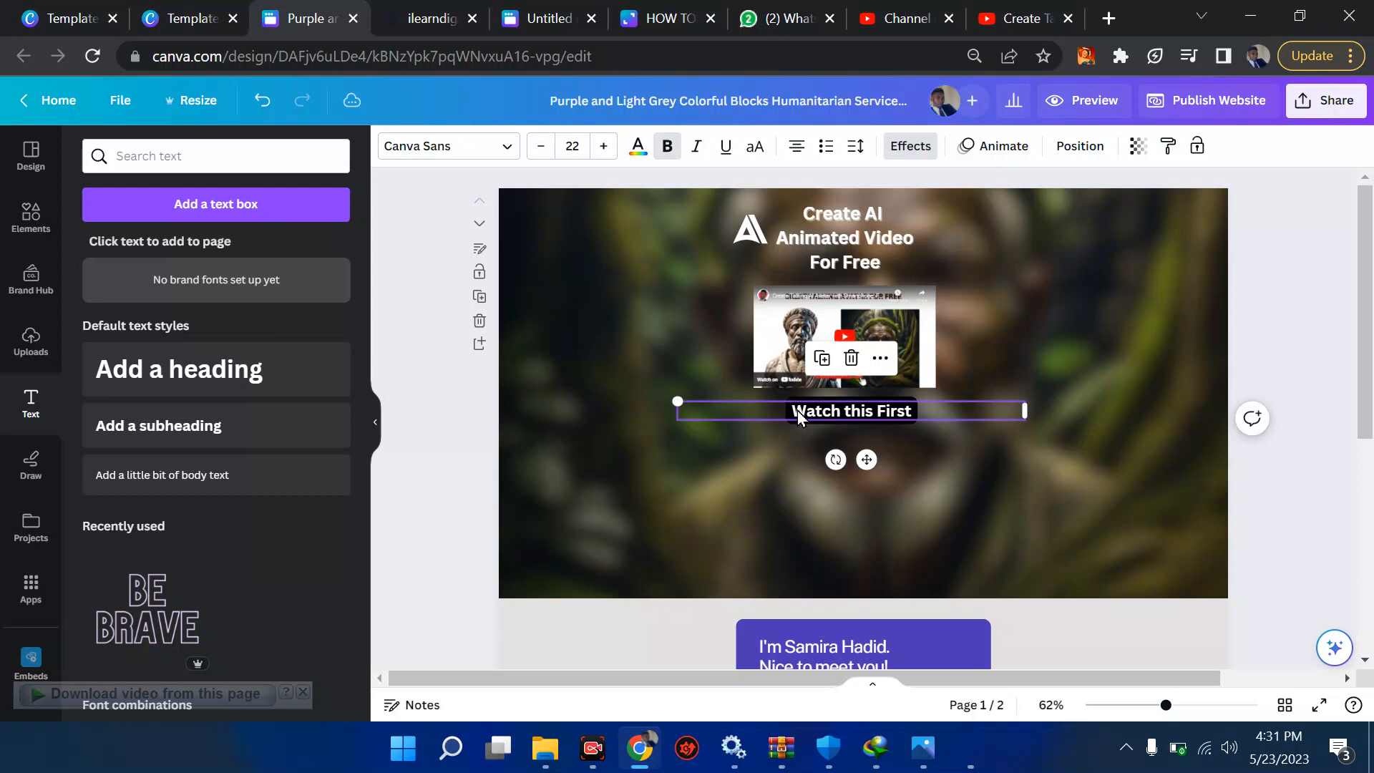
# Step: Search the design elements for "click" and add the animated white arrow cursor graphic to the page
pyautogui.click(30, 211)
pyautogui.click(181, 159)
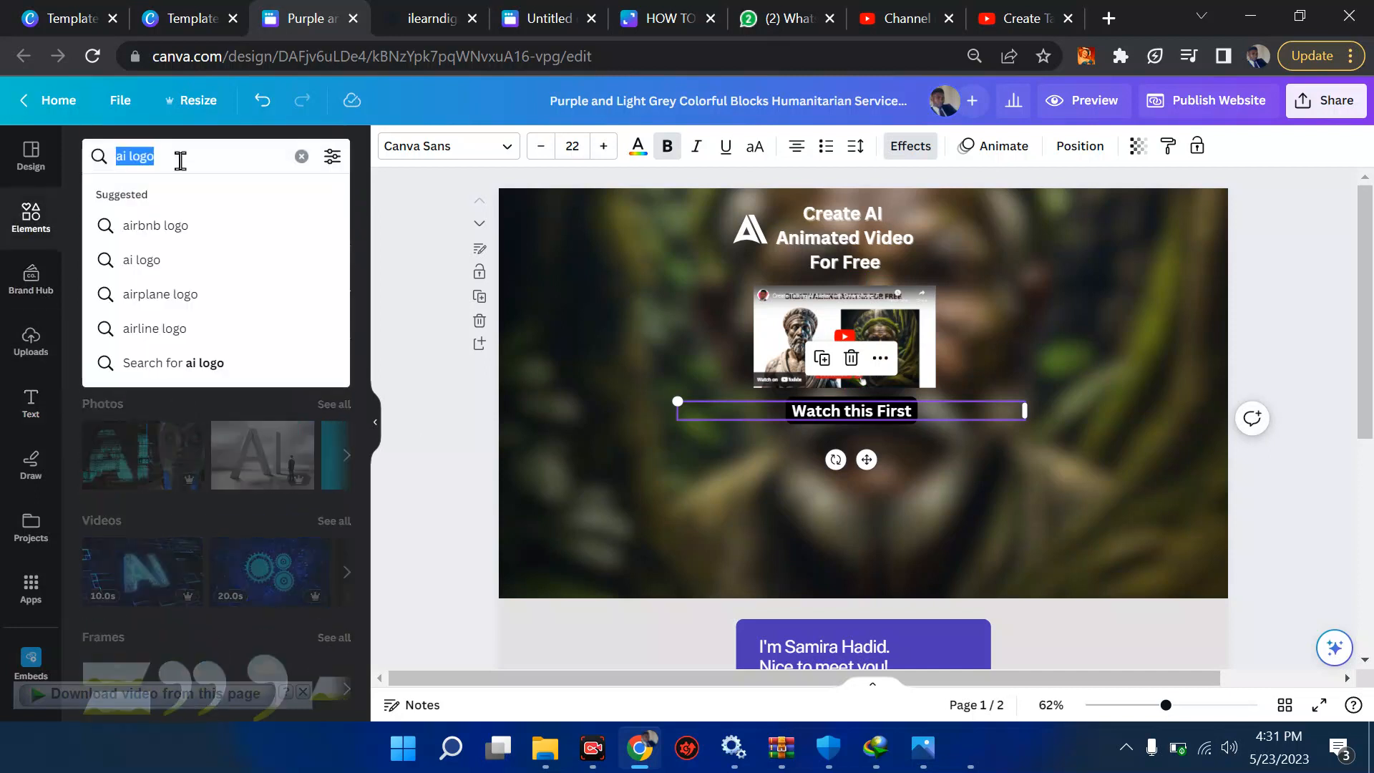
pyautogui.write('click')
pyautogui.press('Return')
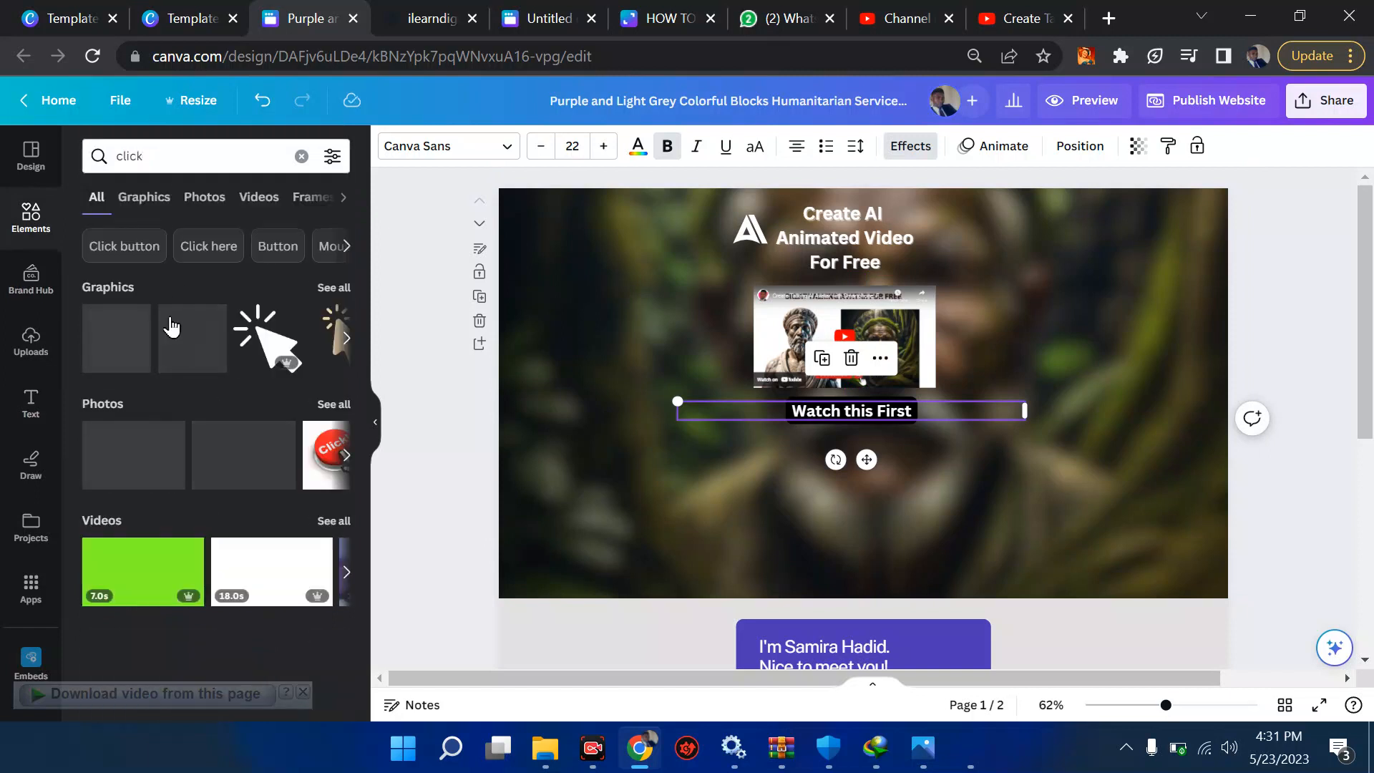
pyautogui.click(348, 344)
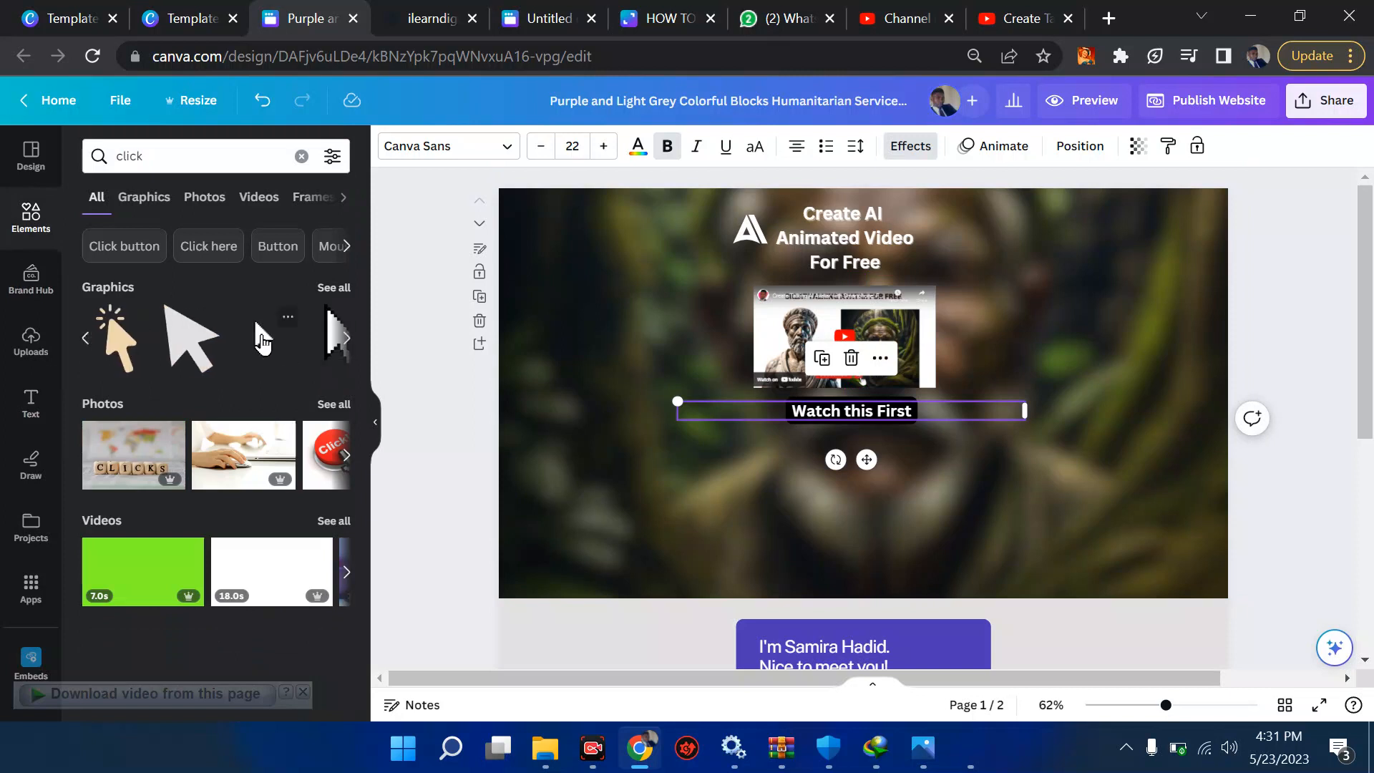
pyautogui.click(270, 348)
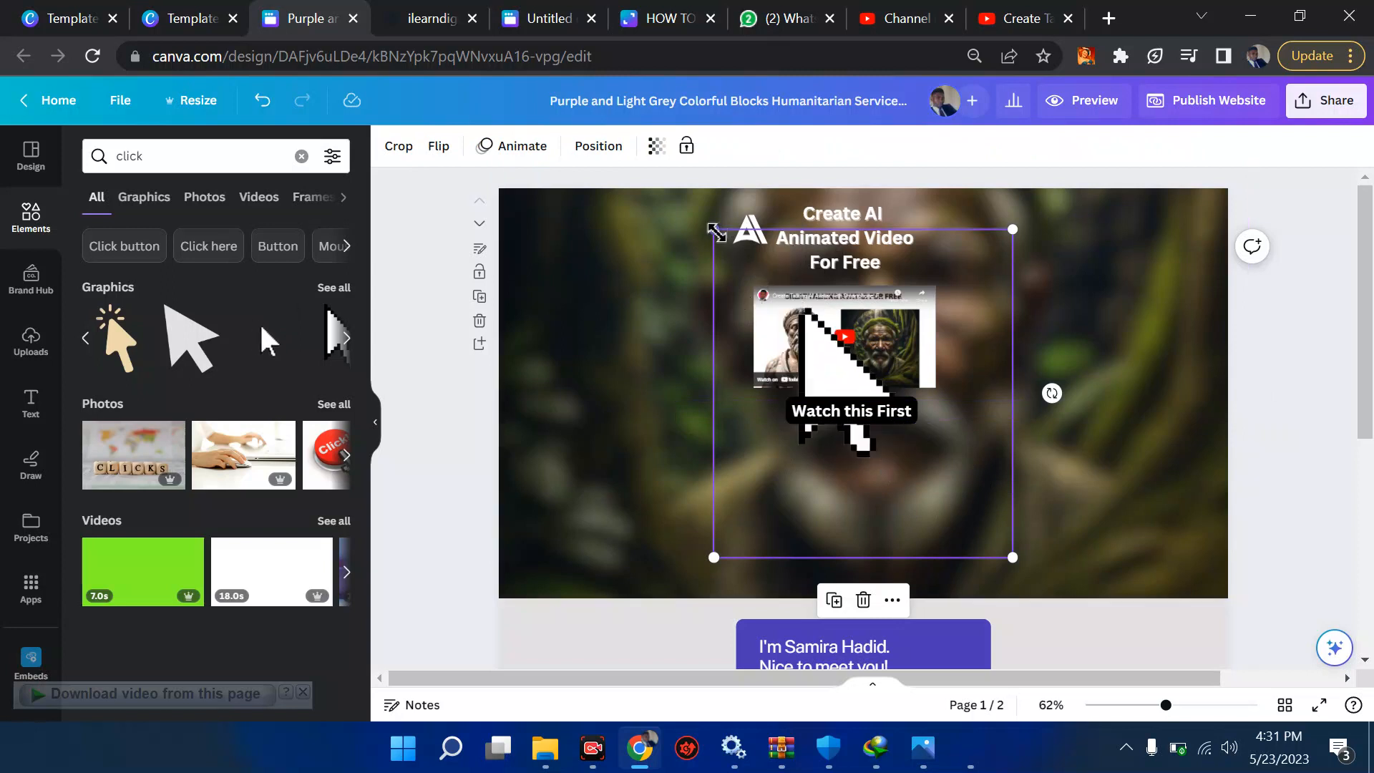
# Step: Shrink the cursor graphic to a small icon and place it over the video's lower-right corner, undoing any accidental move of the video
pyautogui.moveTo(723, 233); pyautogui.dragTo(910, 395)
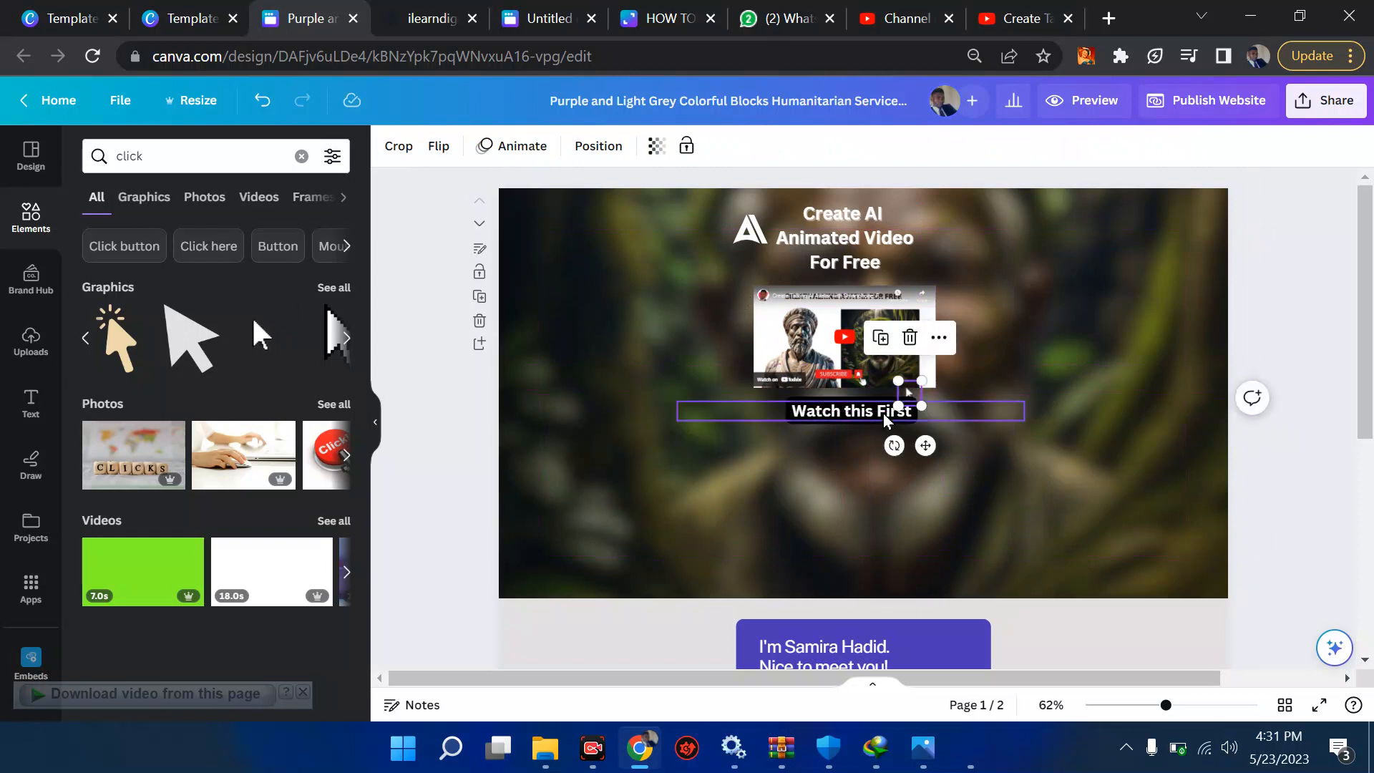
pyautogui.moveTo(912, 382); pyautogui.dragTo(860, 349)
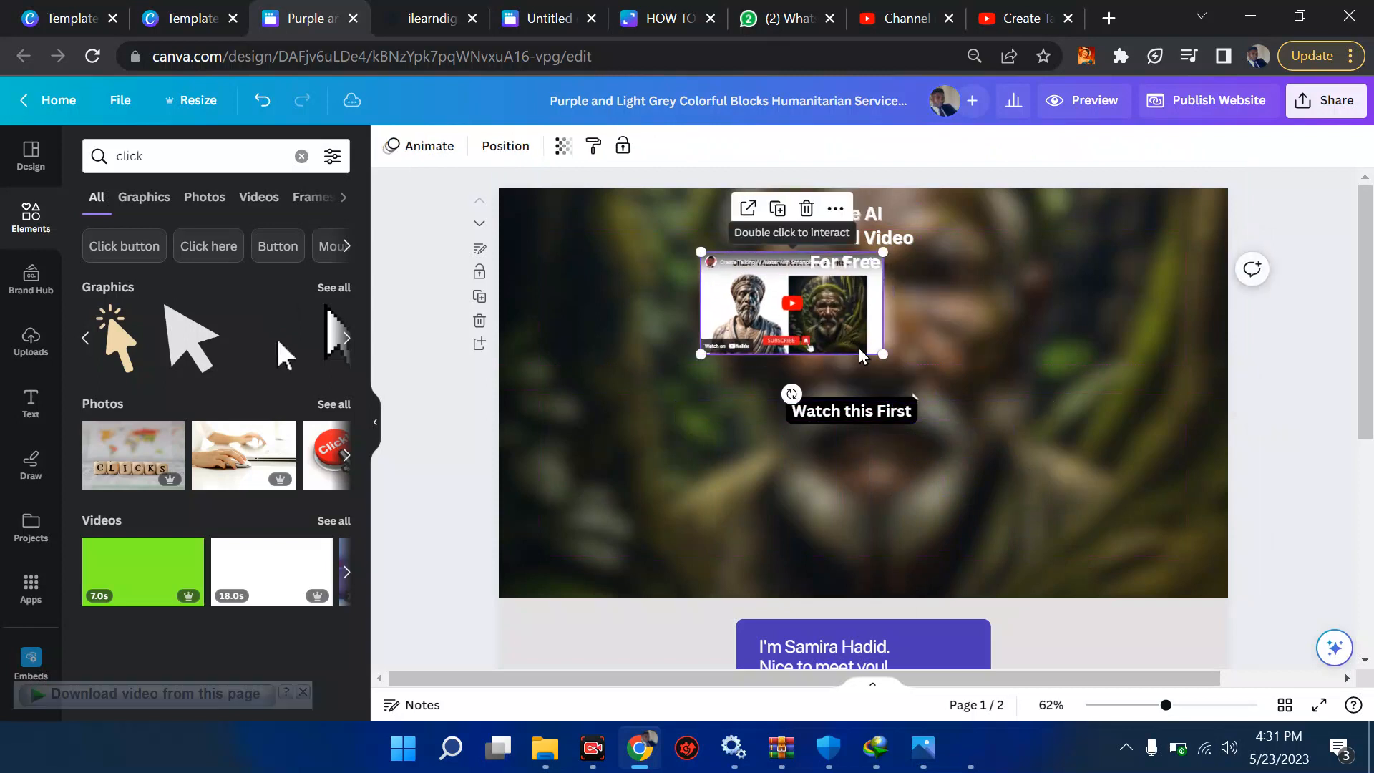
pyautogui.hotkey('ctrl', 'z')
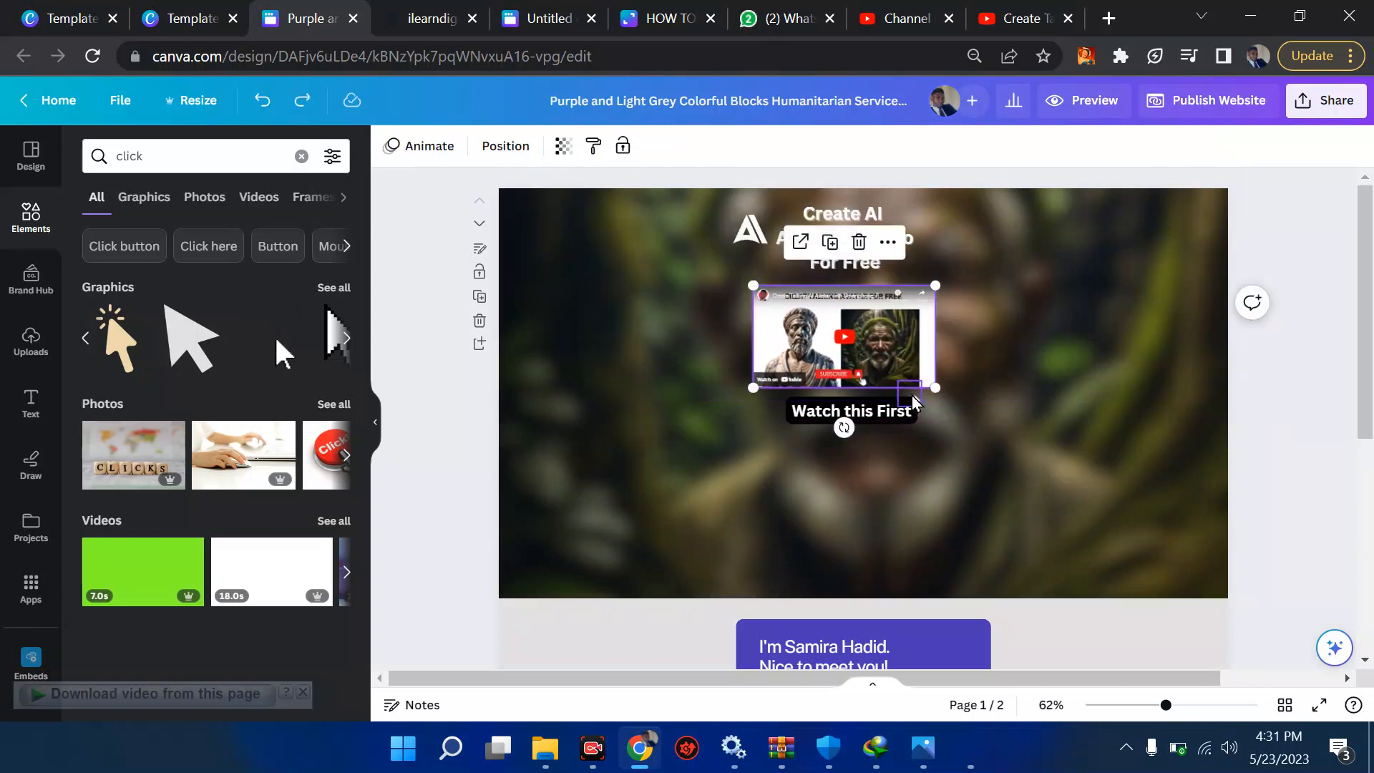
pyautogui.moveTo(914, 394)
pyautogui.mouseDown()
pyautogui.moveTo(877, 357)
pyautogui.moveTo(927, 397)
pyautogui.mouseUp()
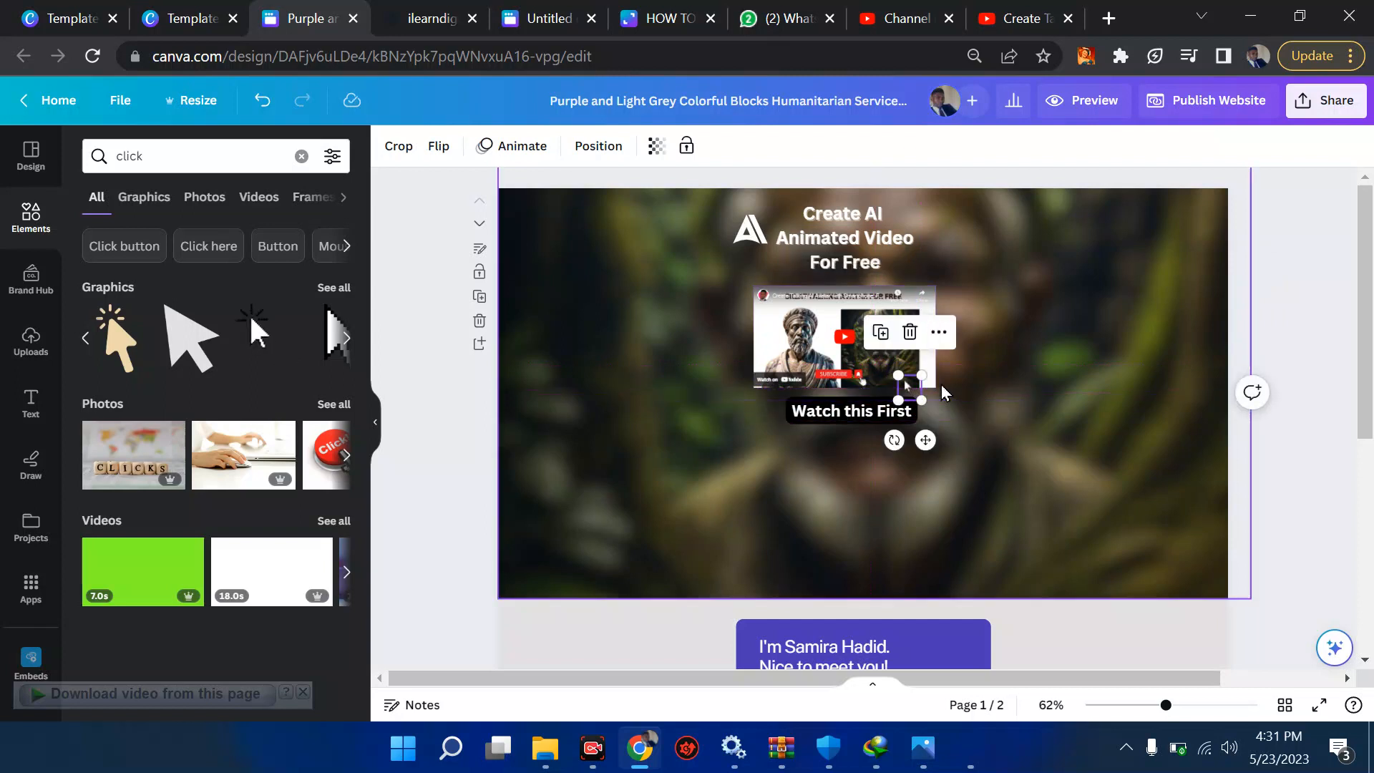
pyautogui.click(1278, 282)
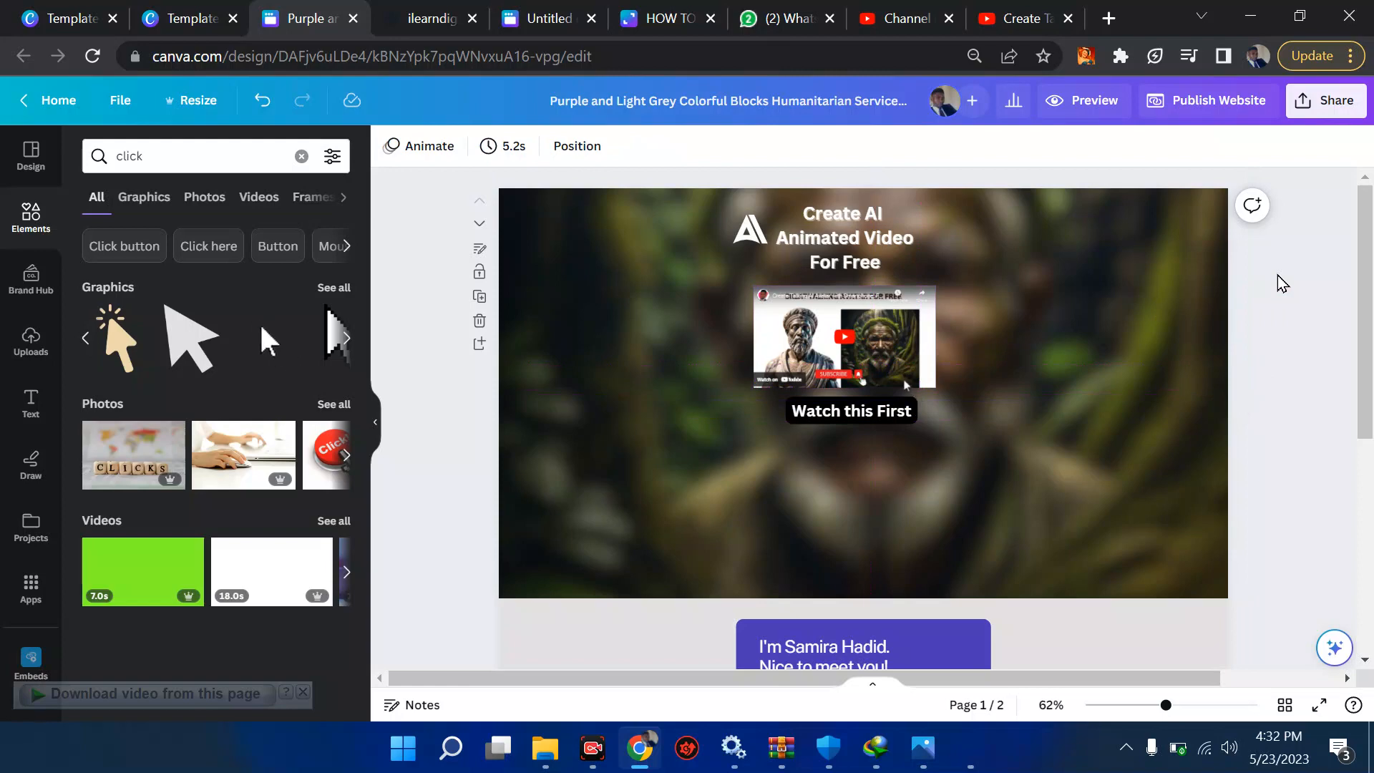
# Step: Review the published example page's video layout, and duplicate the embedded video with the copy placed below the "Watch this First" label
pyautogui.click(385, 11)
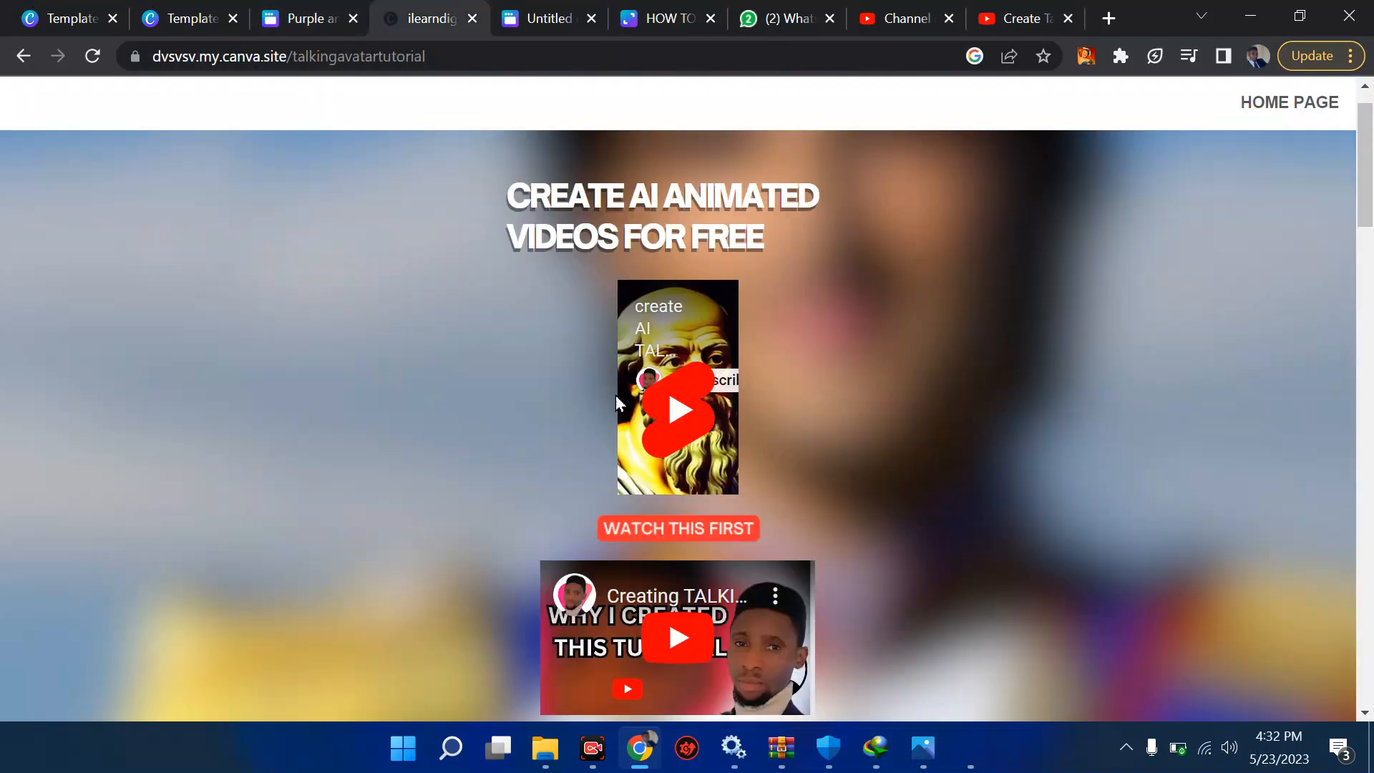
pyautogui.scroll(-3, 616, 528)
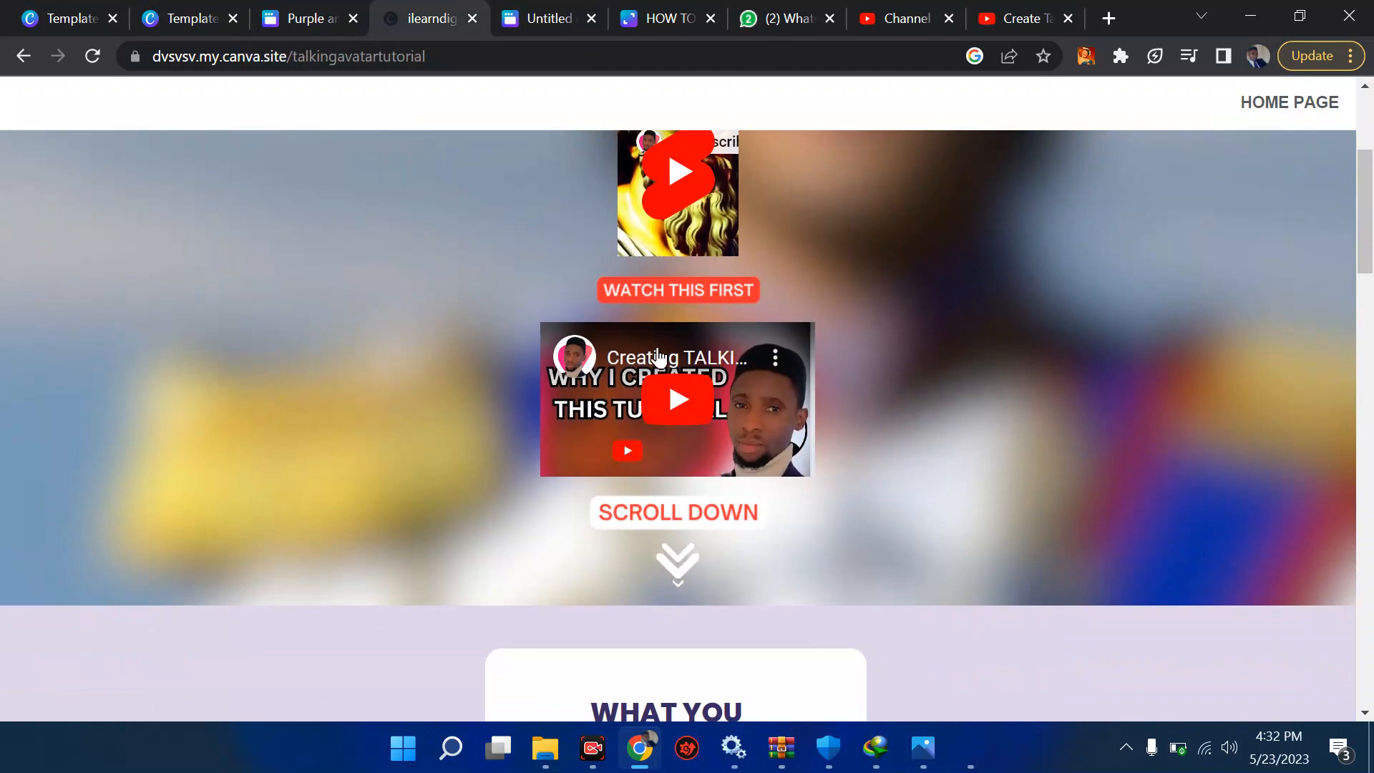
pyautogui.scroll(1, 630, 448)
pyautogui.click(308, 18)
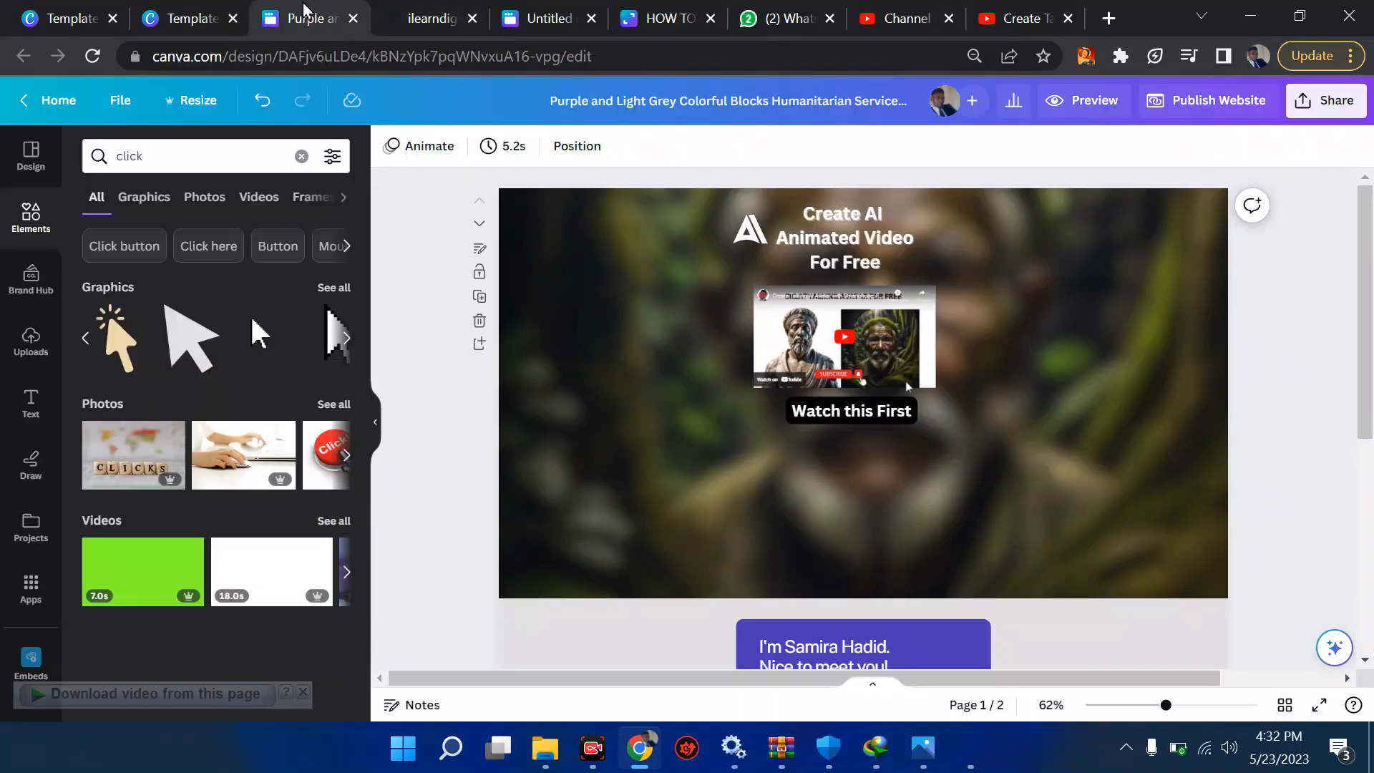
pyautogui.click(855, 330)
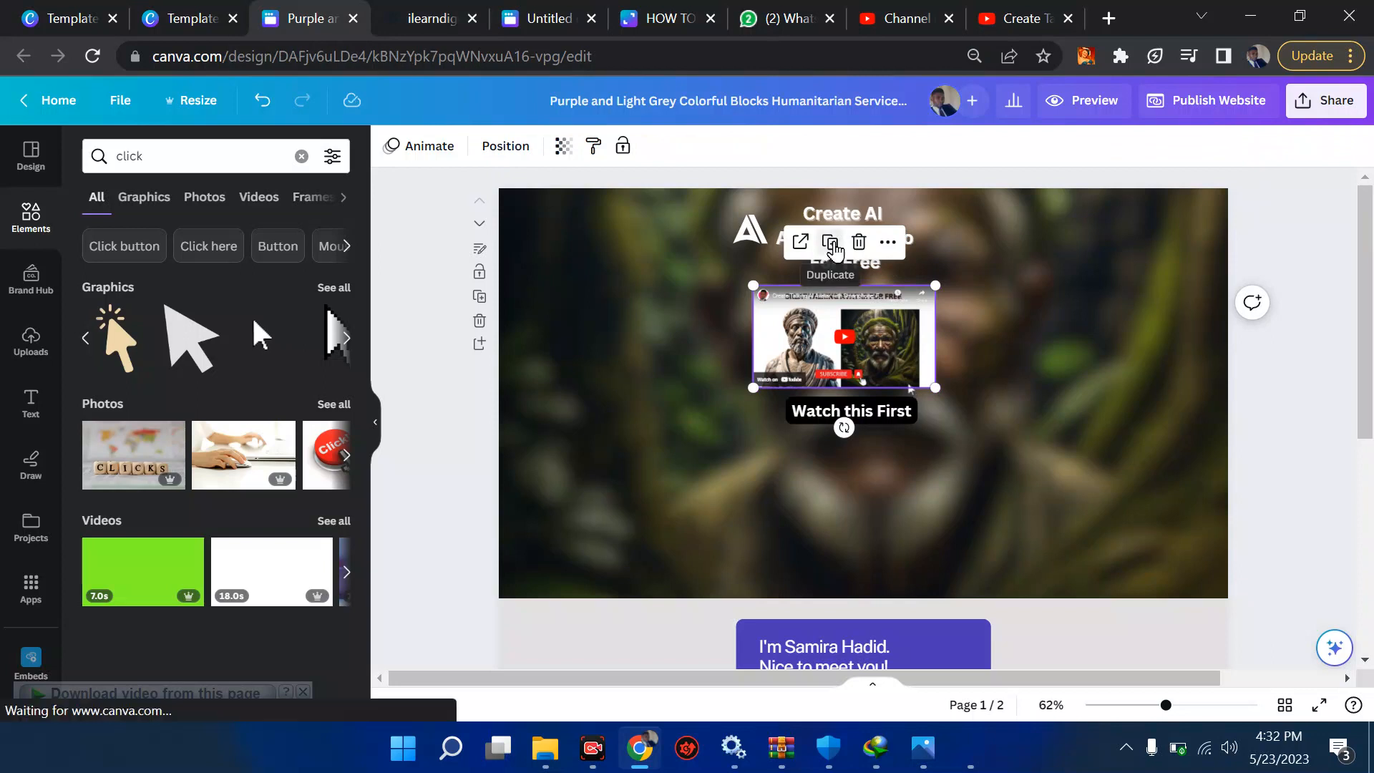
pyautogui.moveTo(862, 313); pyautogui.dragTo(859, 460)
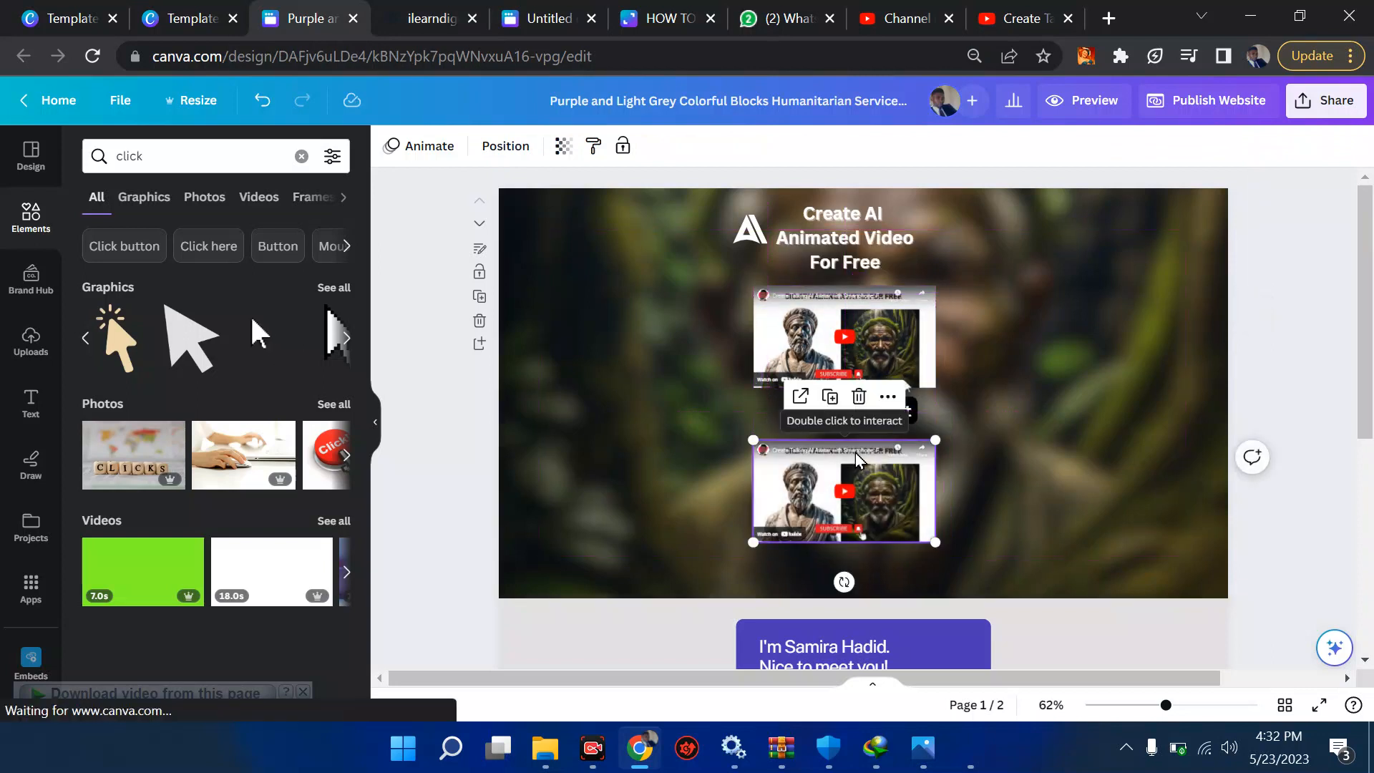
# Step: Check the label under the second video on the published example, and move the duplicated video slightly closer to "Watch this First"
pyautogui.click(423, 11)
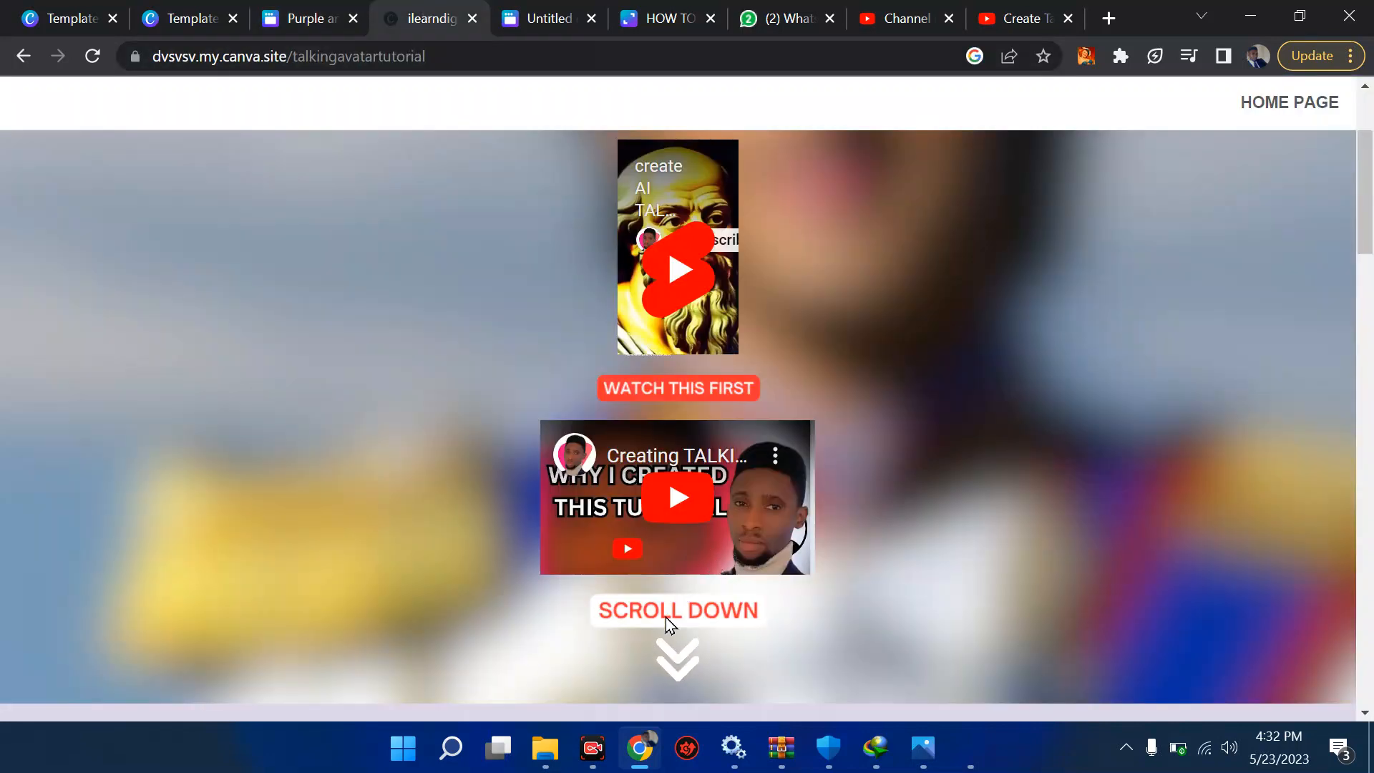
pyautogui.click(298, 15)
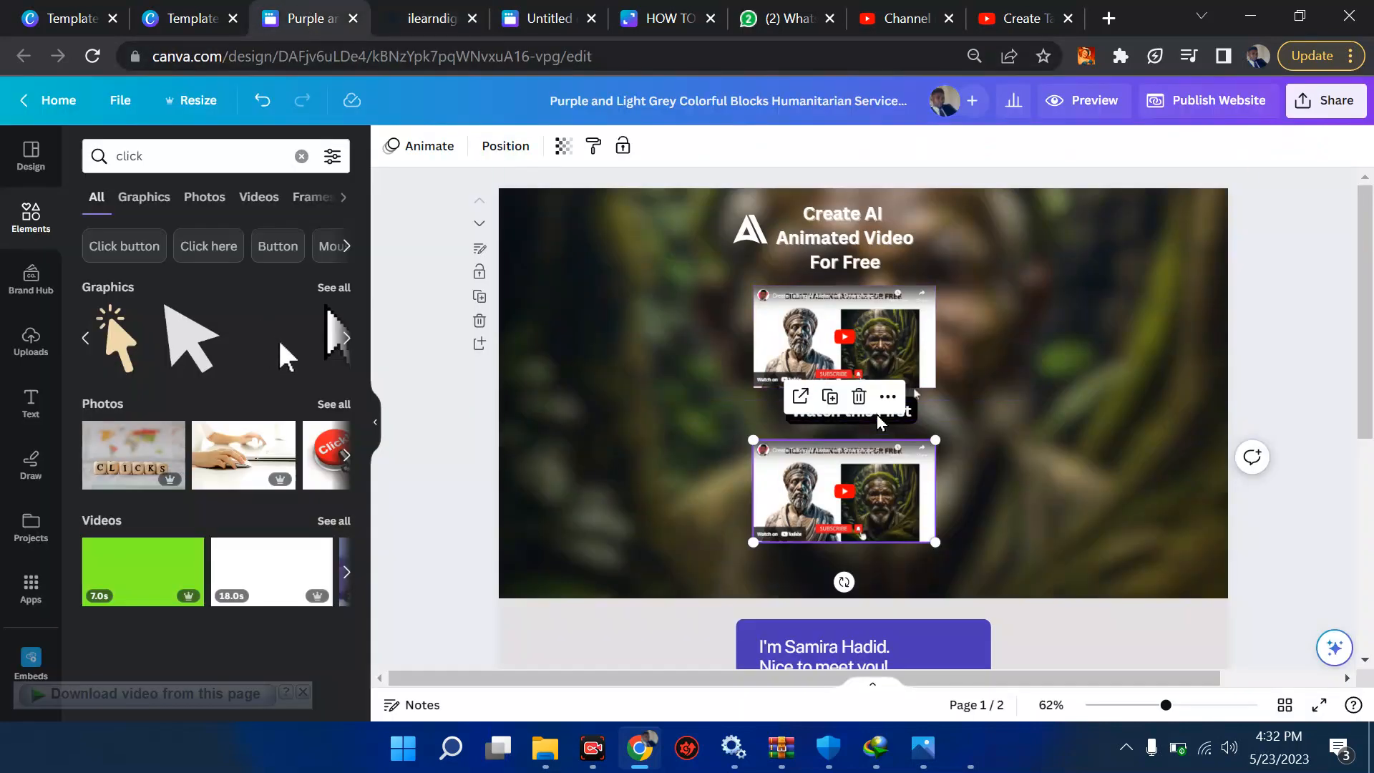
pyautogui.moveTo(870, 498); pyautogui.dragTo(870, 489)
pyautogui.click(818, 312)
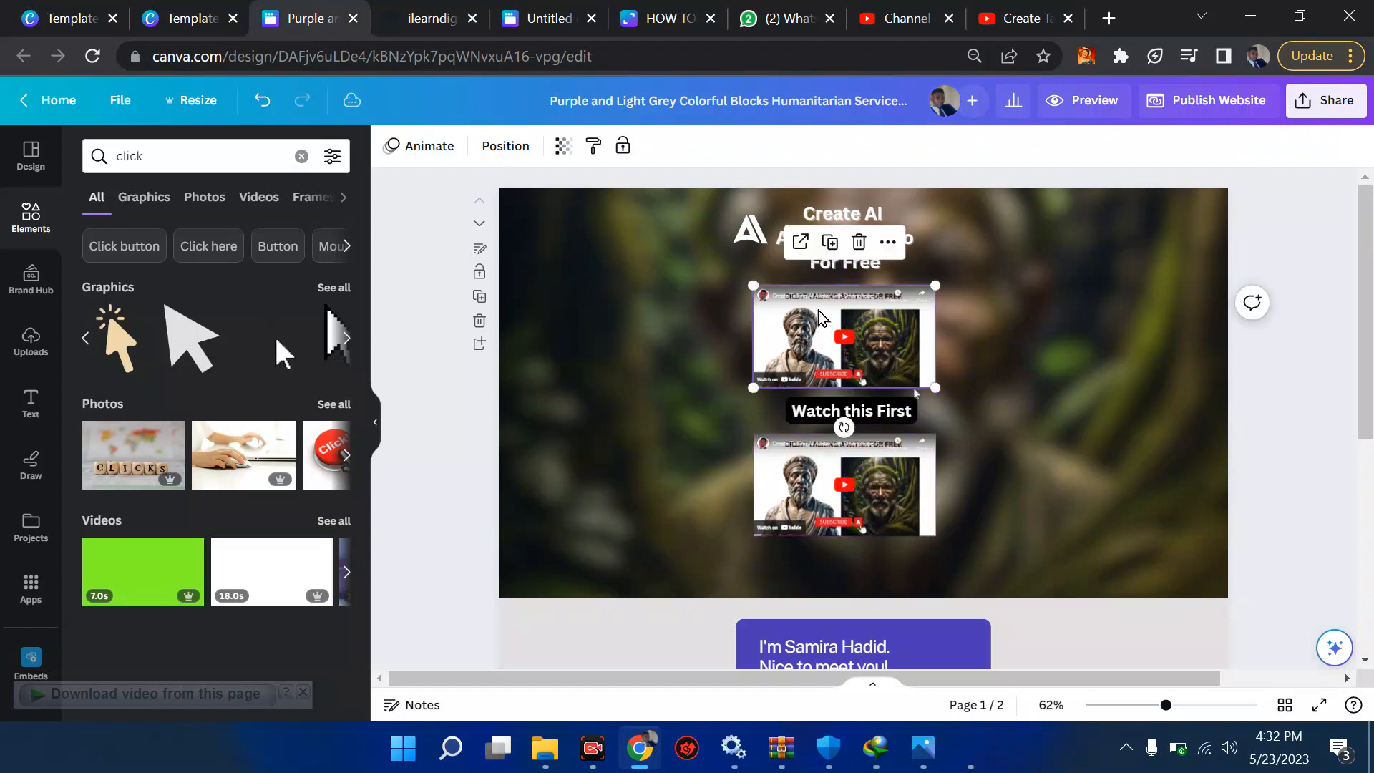
pyautogui.moveTo(817, 311)
pyautogui.mouseDown()
pyautogui.moveTo(817, 298)
pyautogui.moveTo(818, 311)
pyautogui.mouseUp()
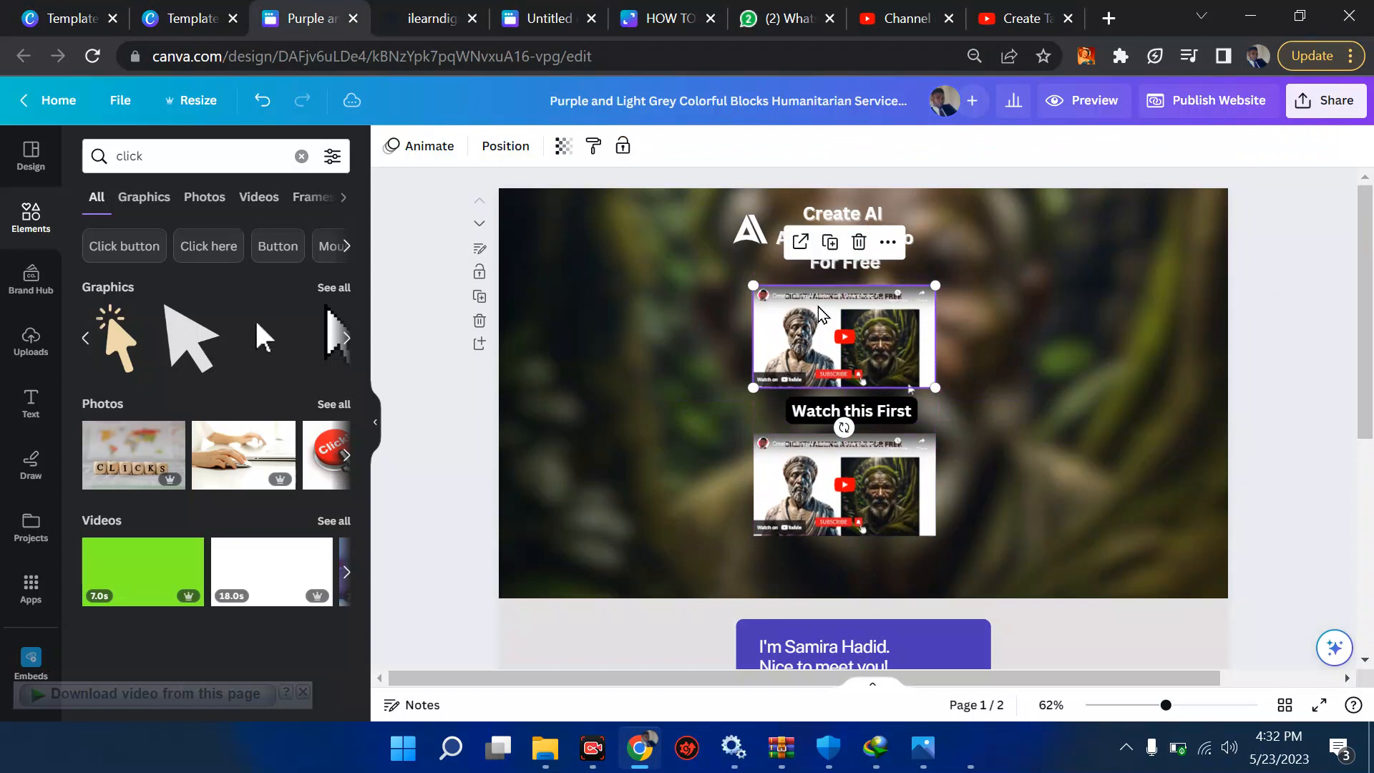
# Step: Duplicate the "Watch this First" label, place the copy beneath the lower video and change its text to "scroll down"
pyautogui.click(826, 409)
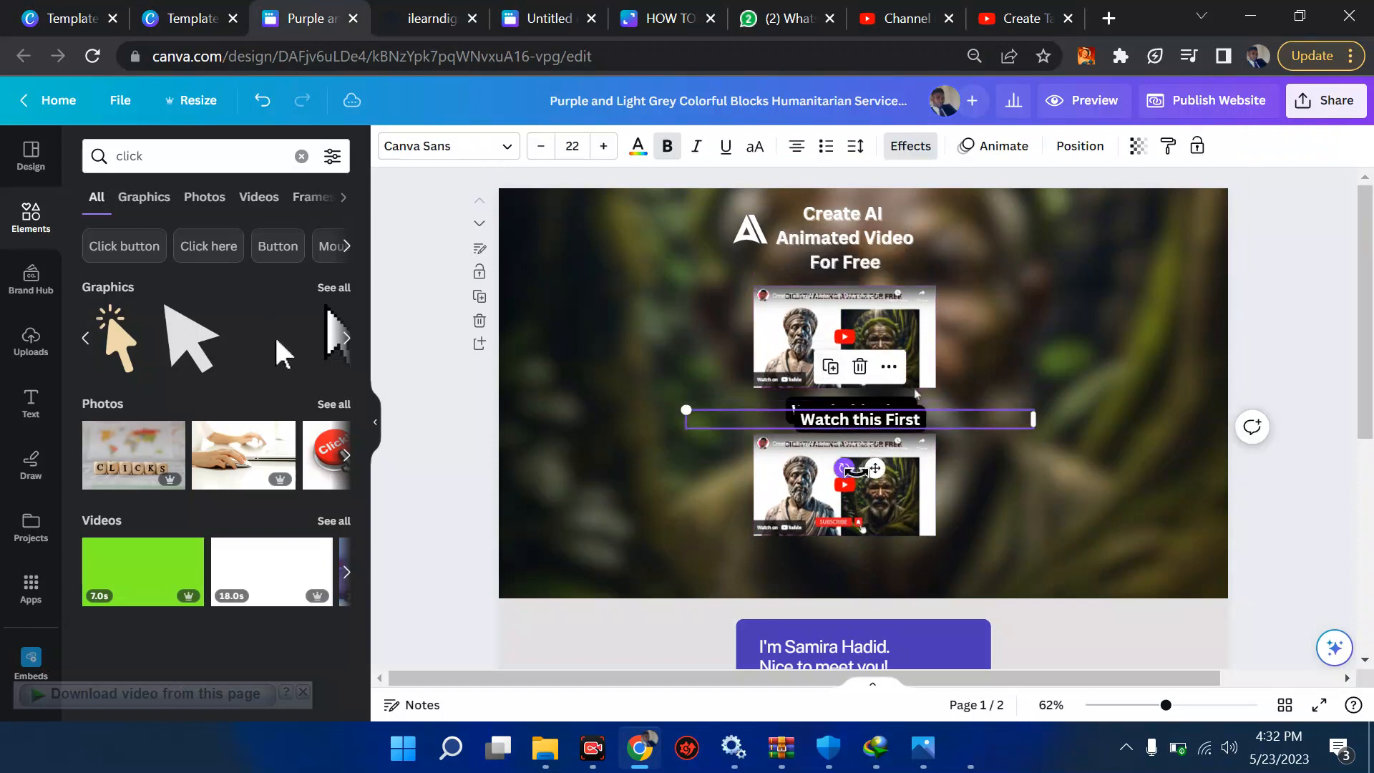
pyautogui.click(822, 360)
pyautogui.moveTo(851, 453); pyautogui.dragTo(837, 548)
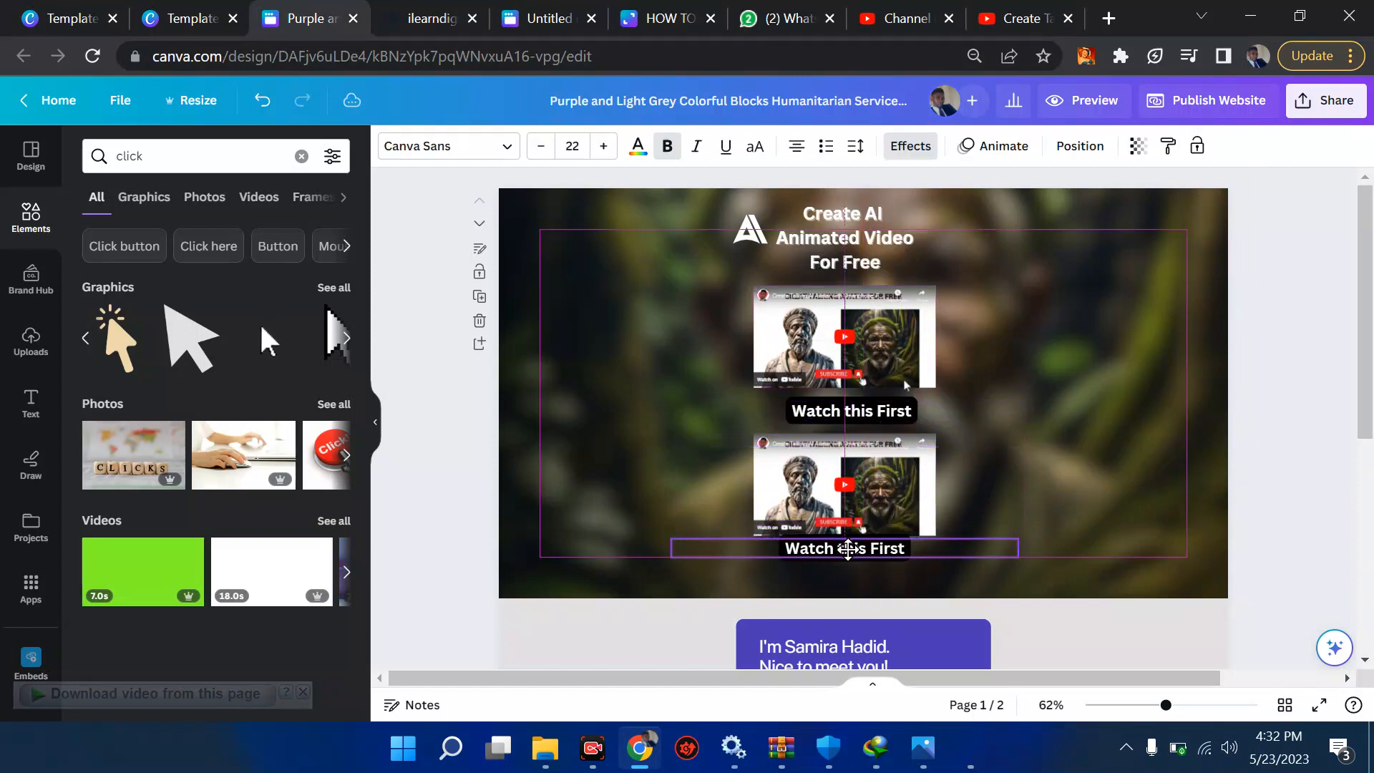
pyautogui.tripleClick(848, 549)
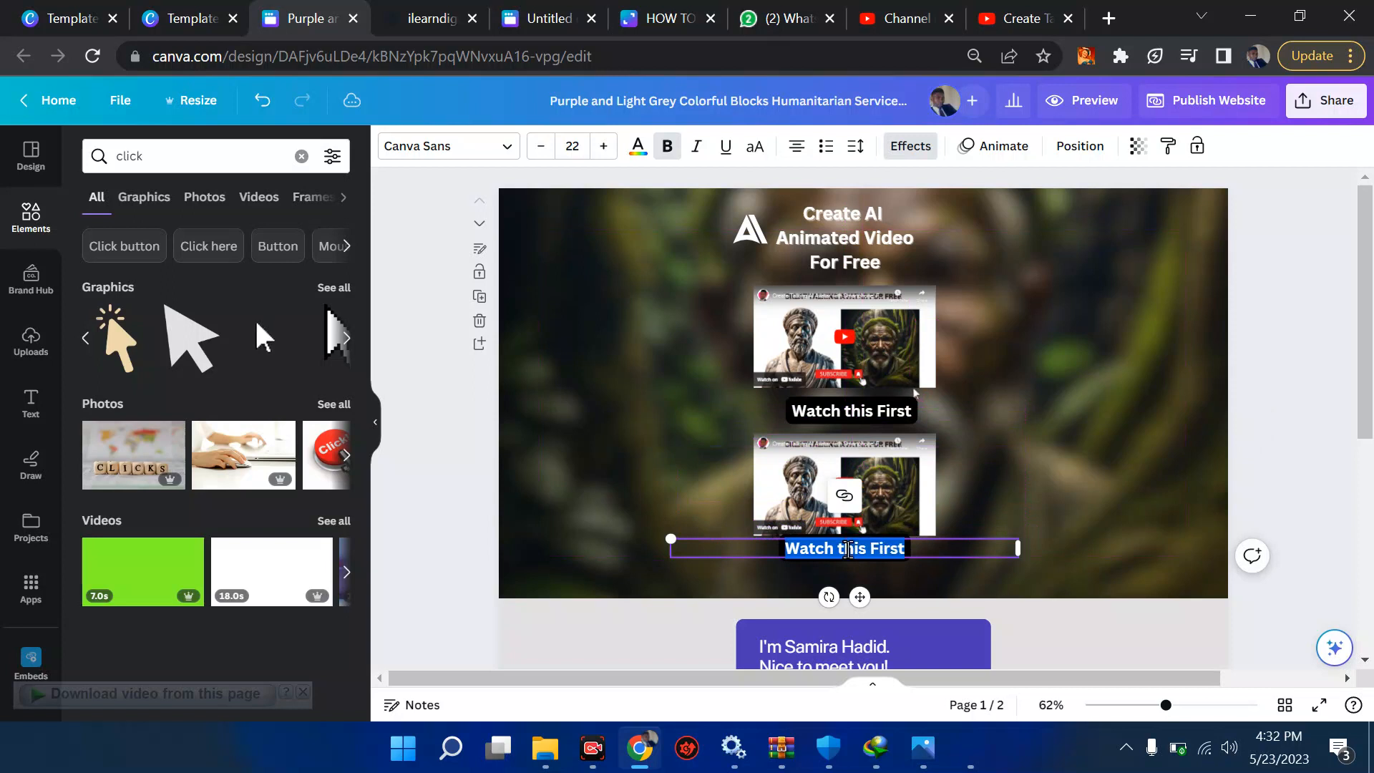
pyautogui.write('scroll down')
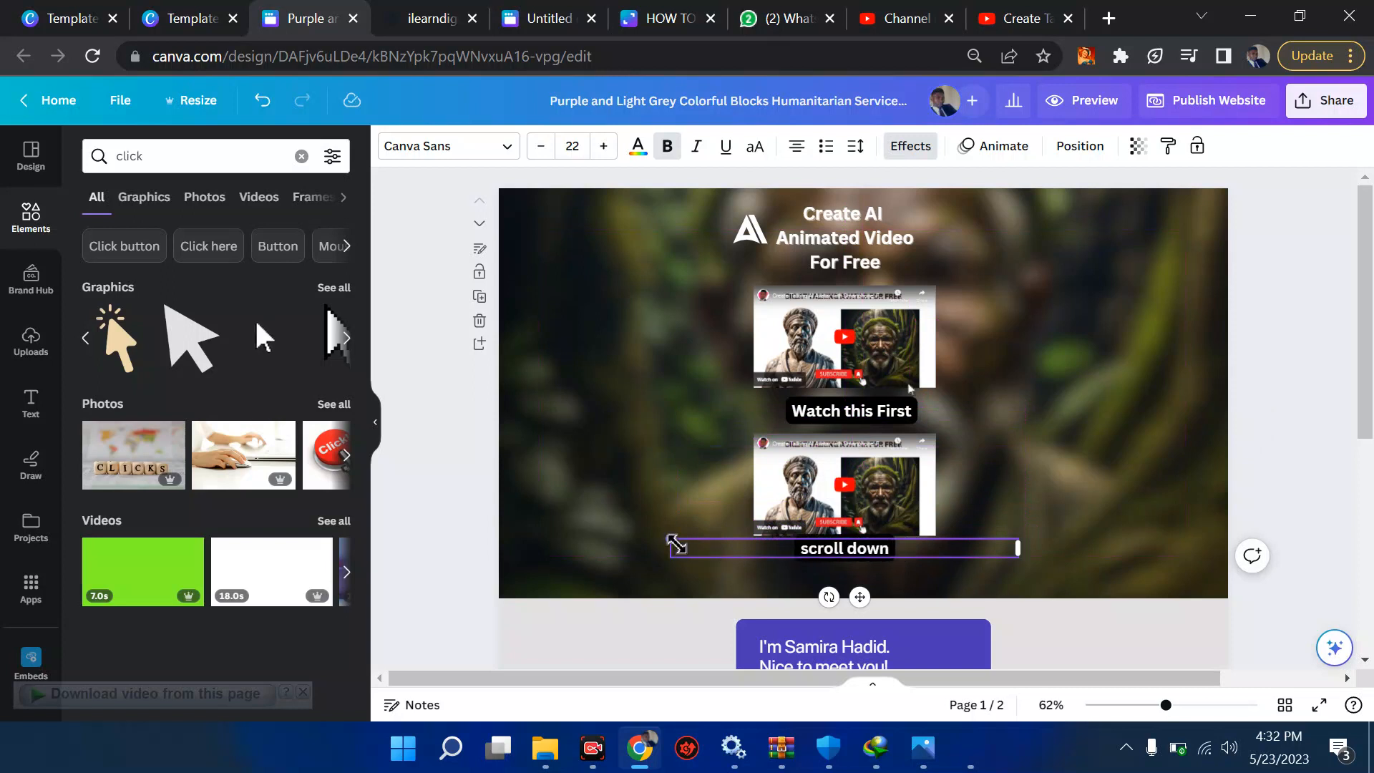
# Step: Scale the "scroll down" label to font size 17.7 and centre it under the lower video
pyautogui.moveTo(676, 545); pyautogui.dragTo(740, 544)
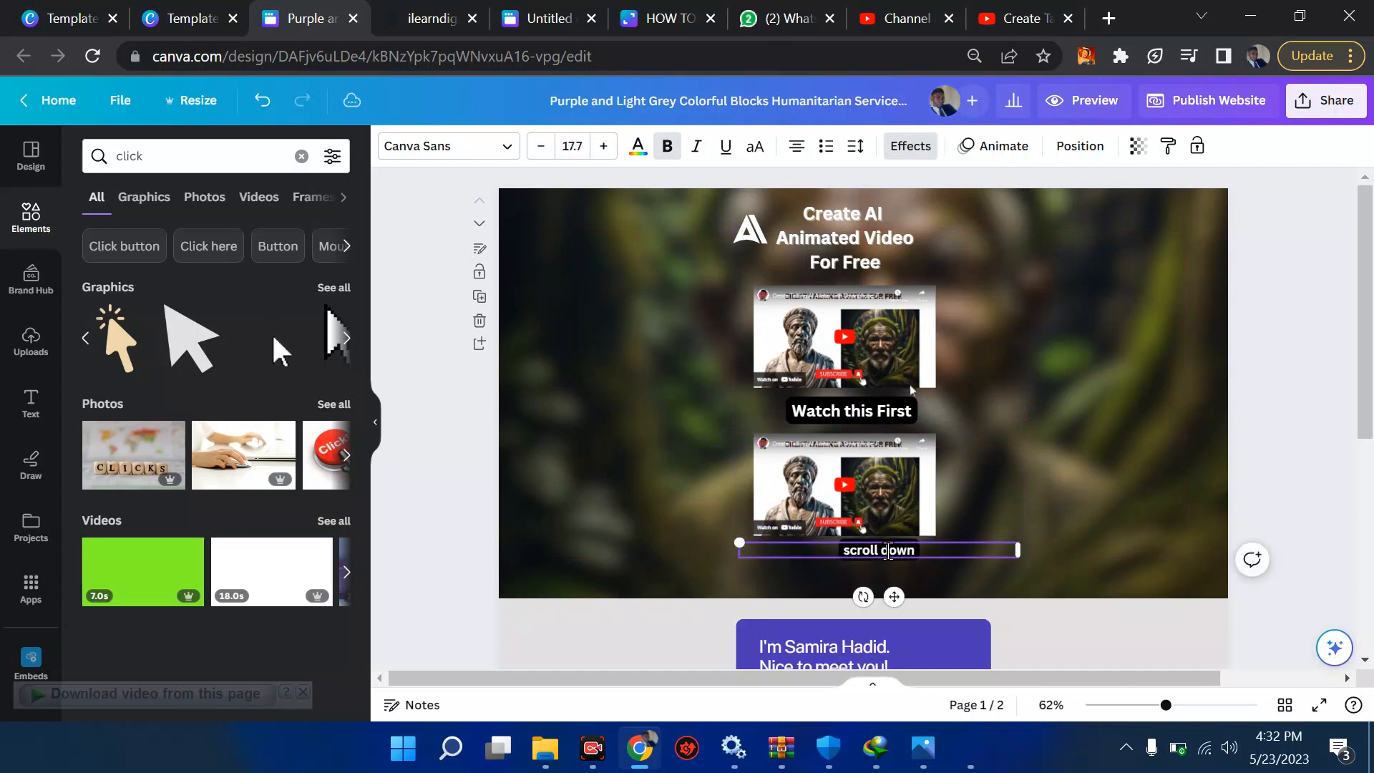
pyautogui.moveTo(970, 541); pyautogui.dragTo(935, 542)
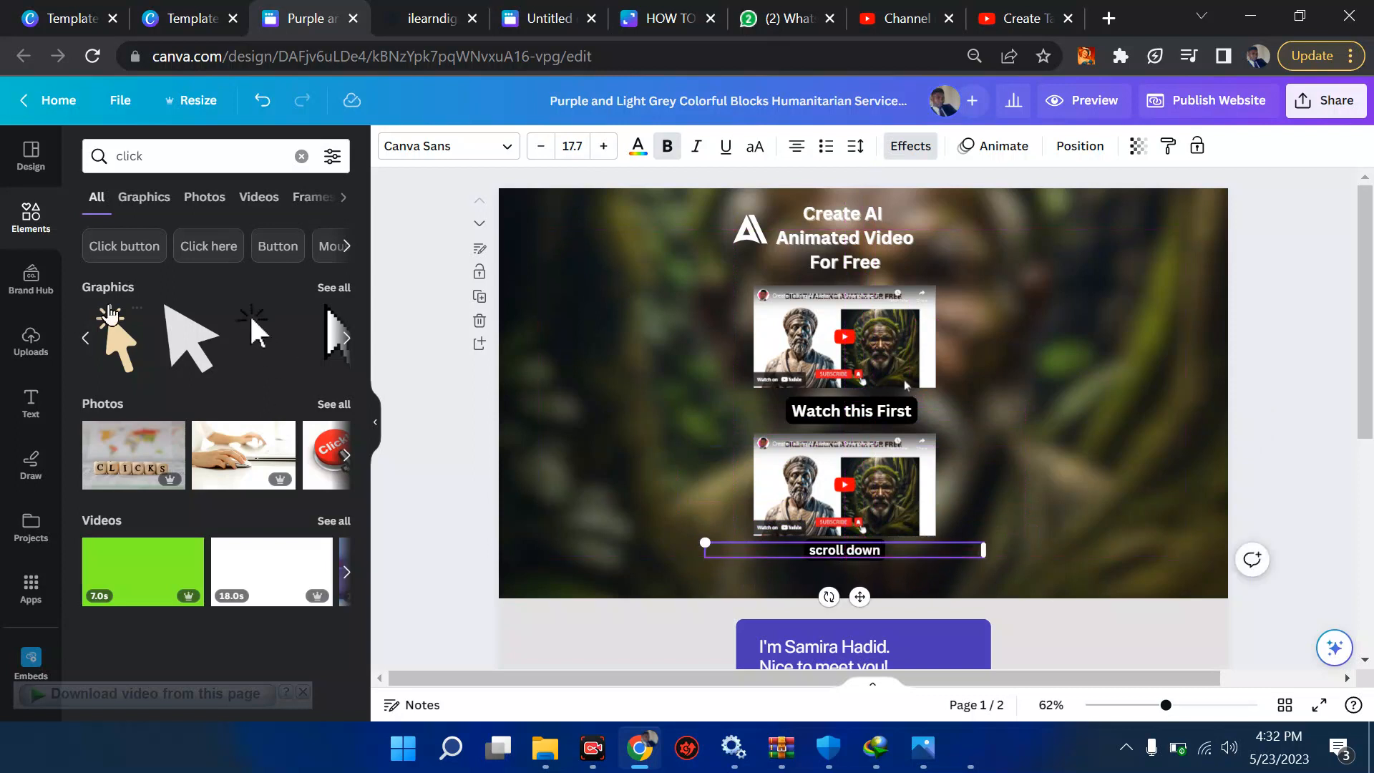
# Step: Search the elements for "scroll down" and look through the matching graphics
pyautogui.moveTo(148, 159); pyautogui.dragTo(99, 158)
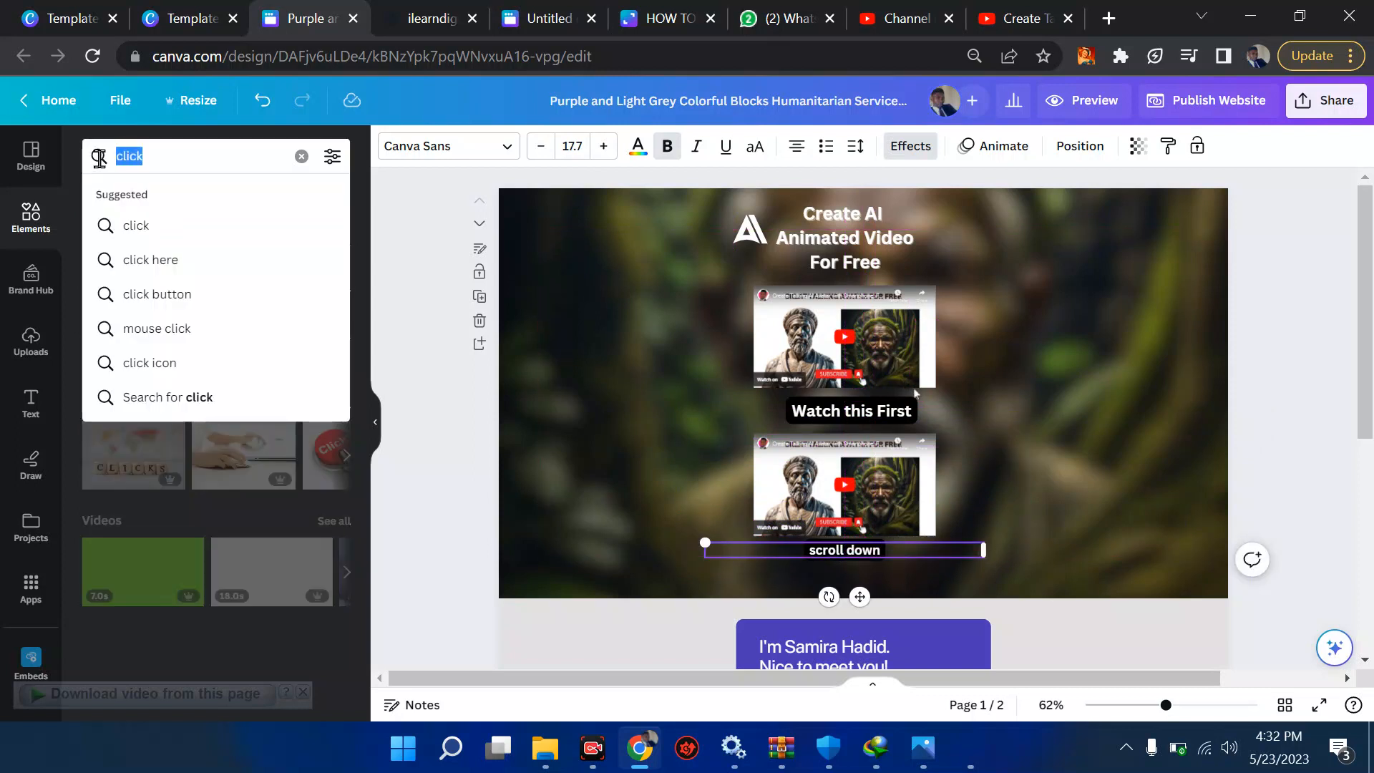
pyautogui.write('scroll down')
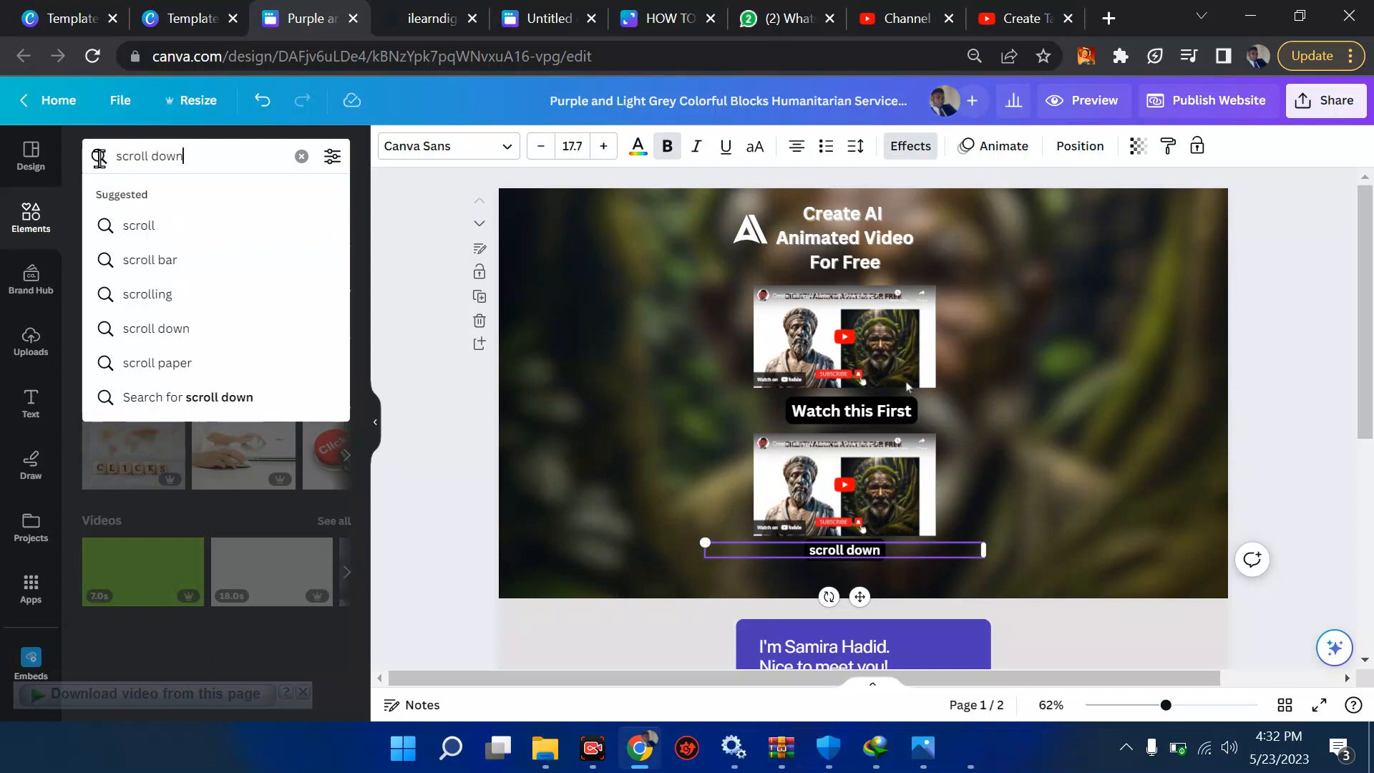
pyautogui.press('Return')
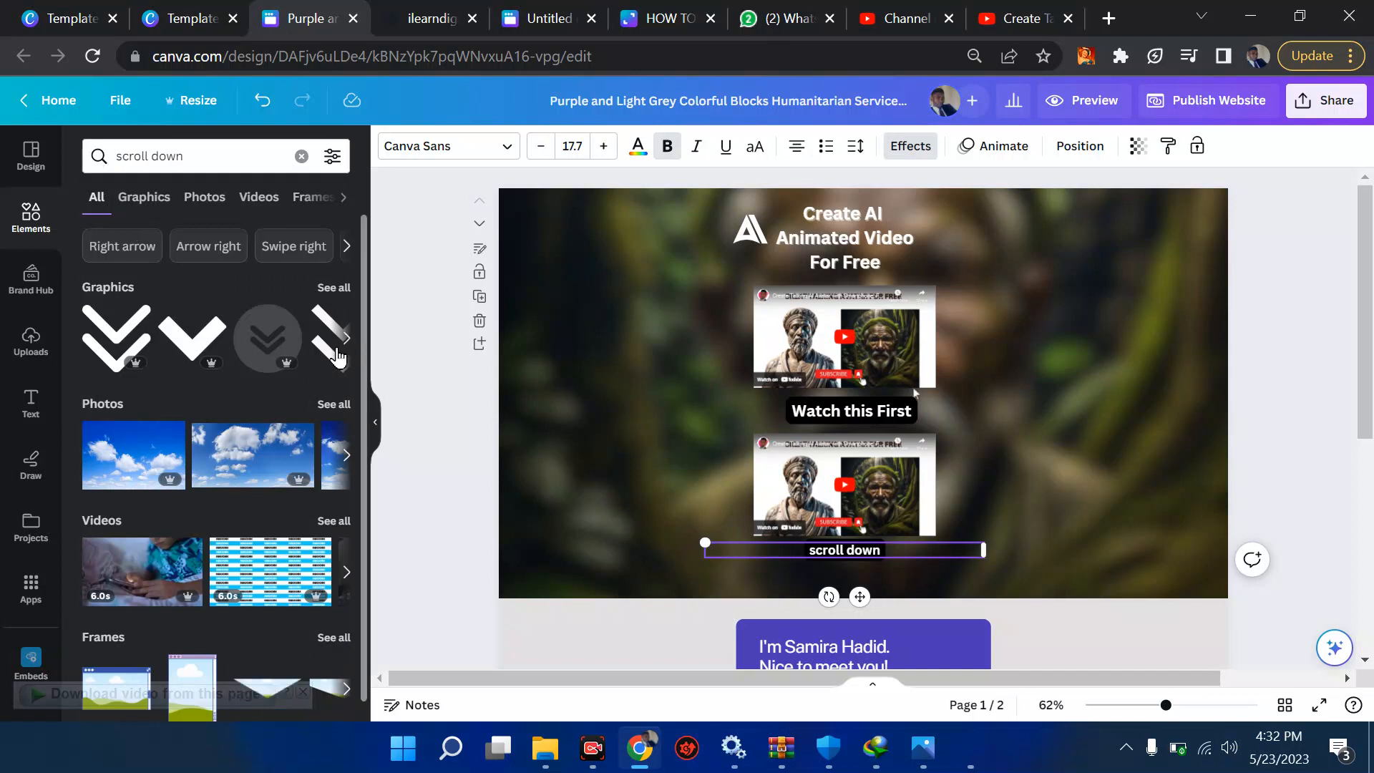
pyautogui.click(334, 405)
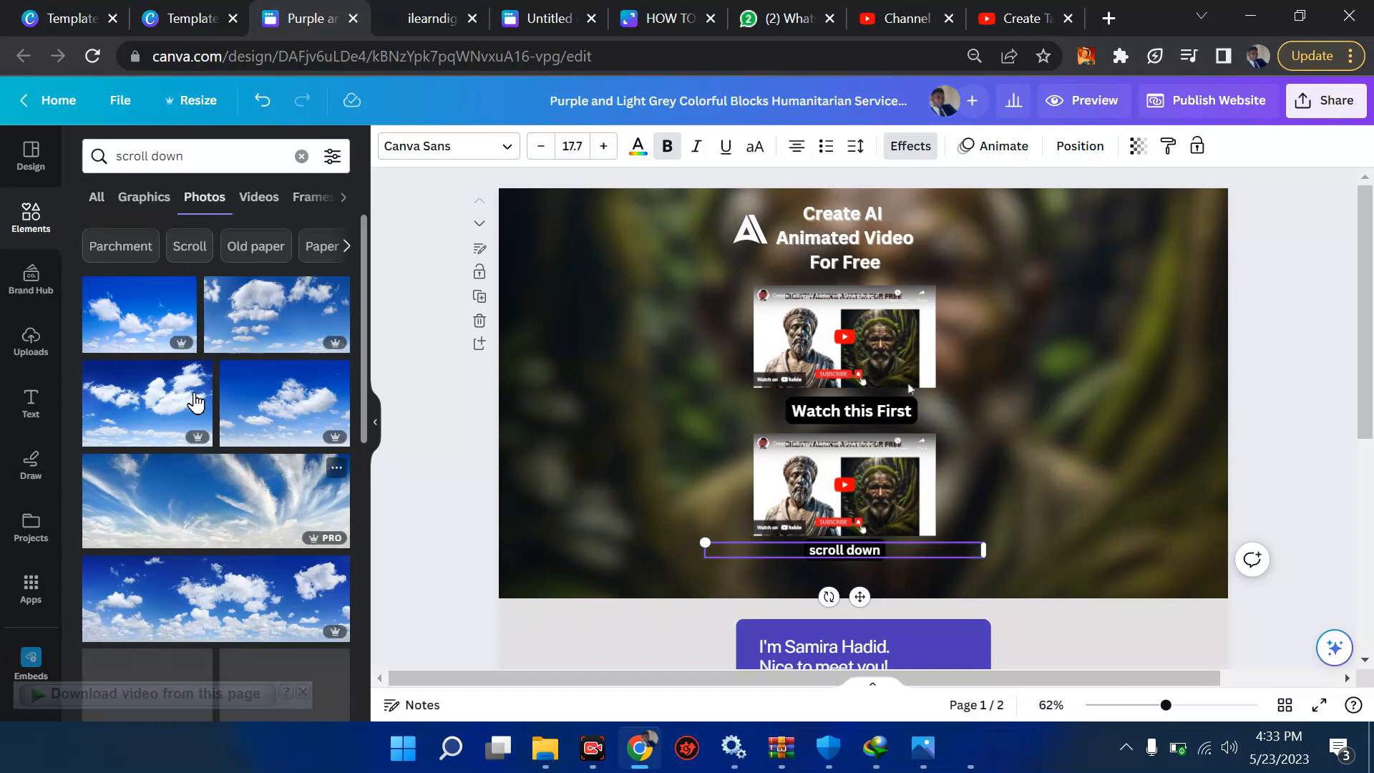
pyautogui.click(140, 204)
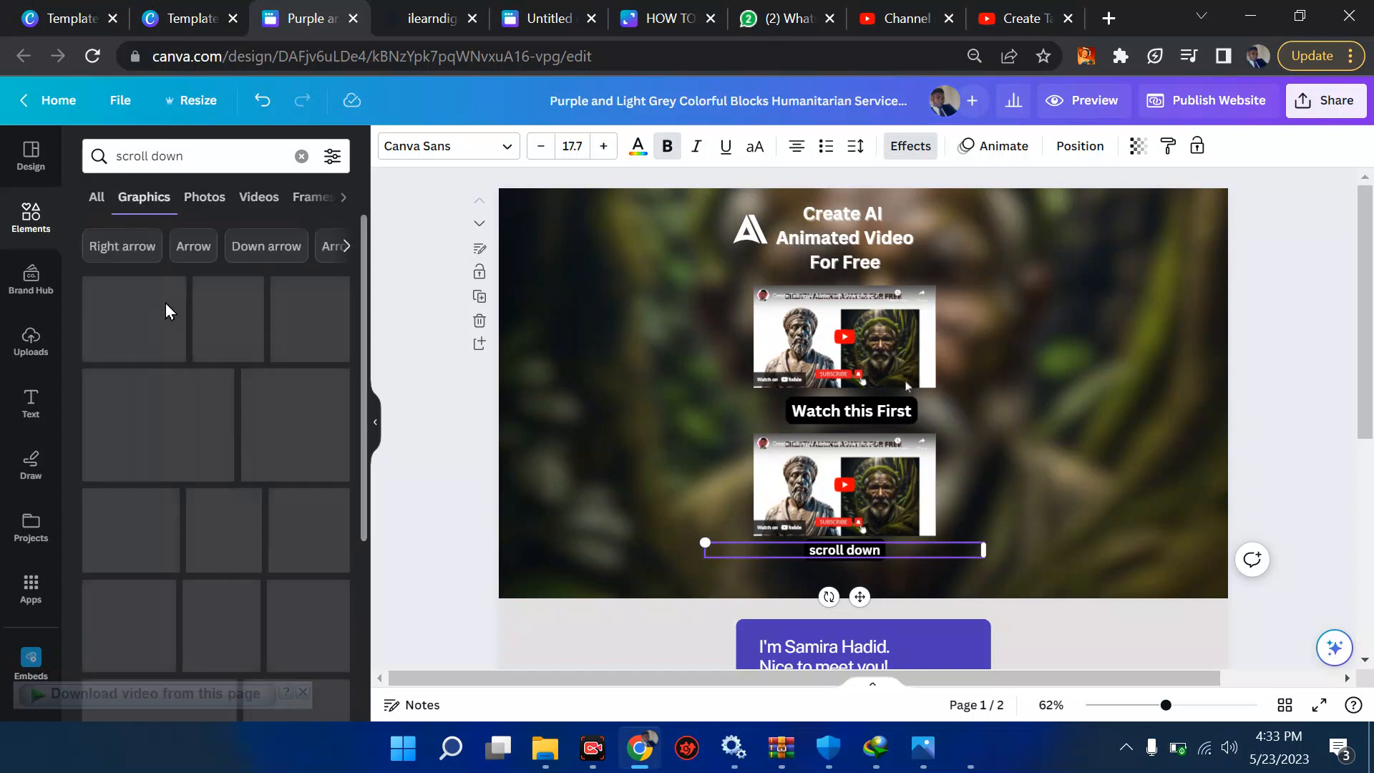
pyautogui.scroll(-3, 236, 465)
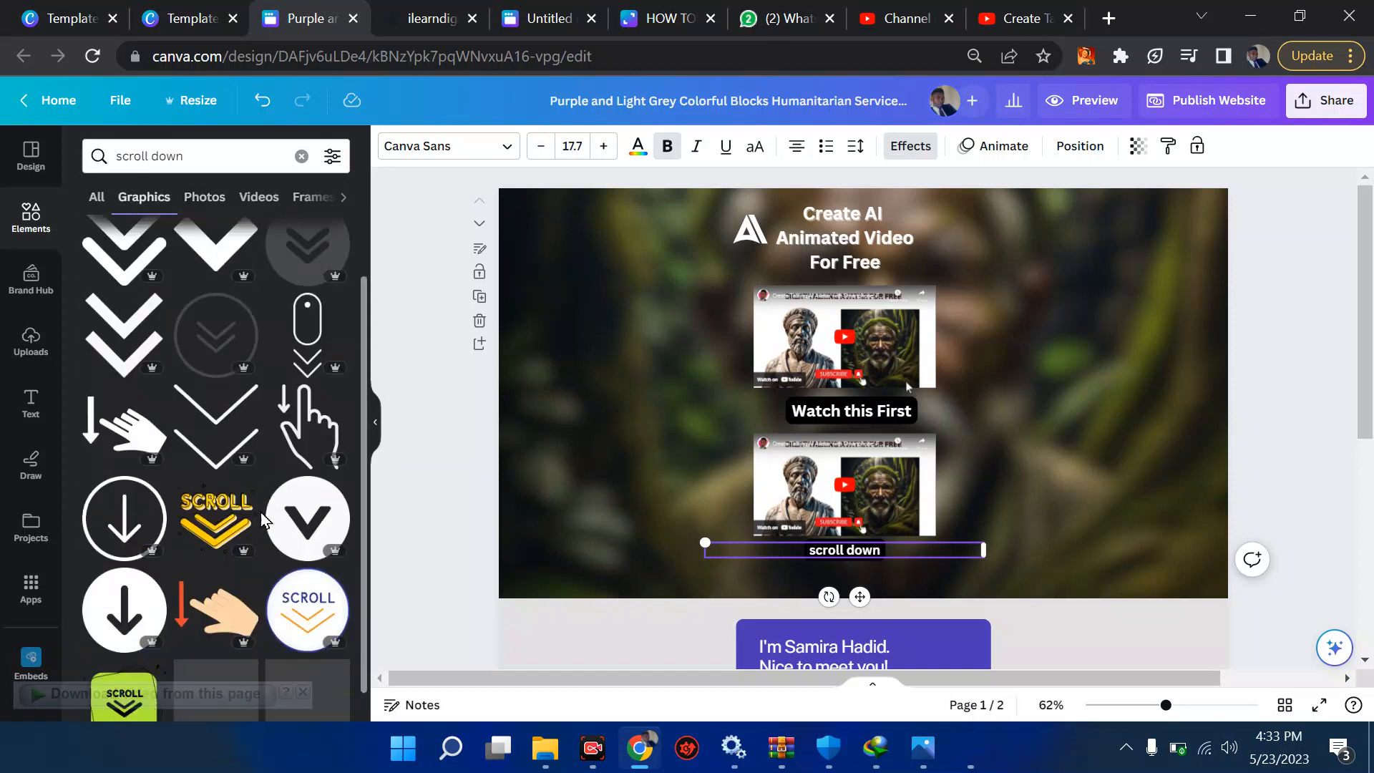
pyautogui.scroll(-6, 263, 519)
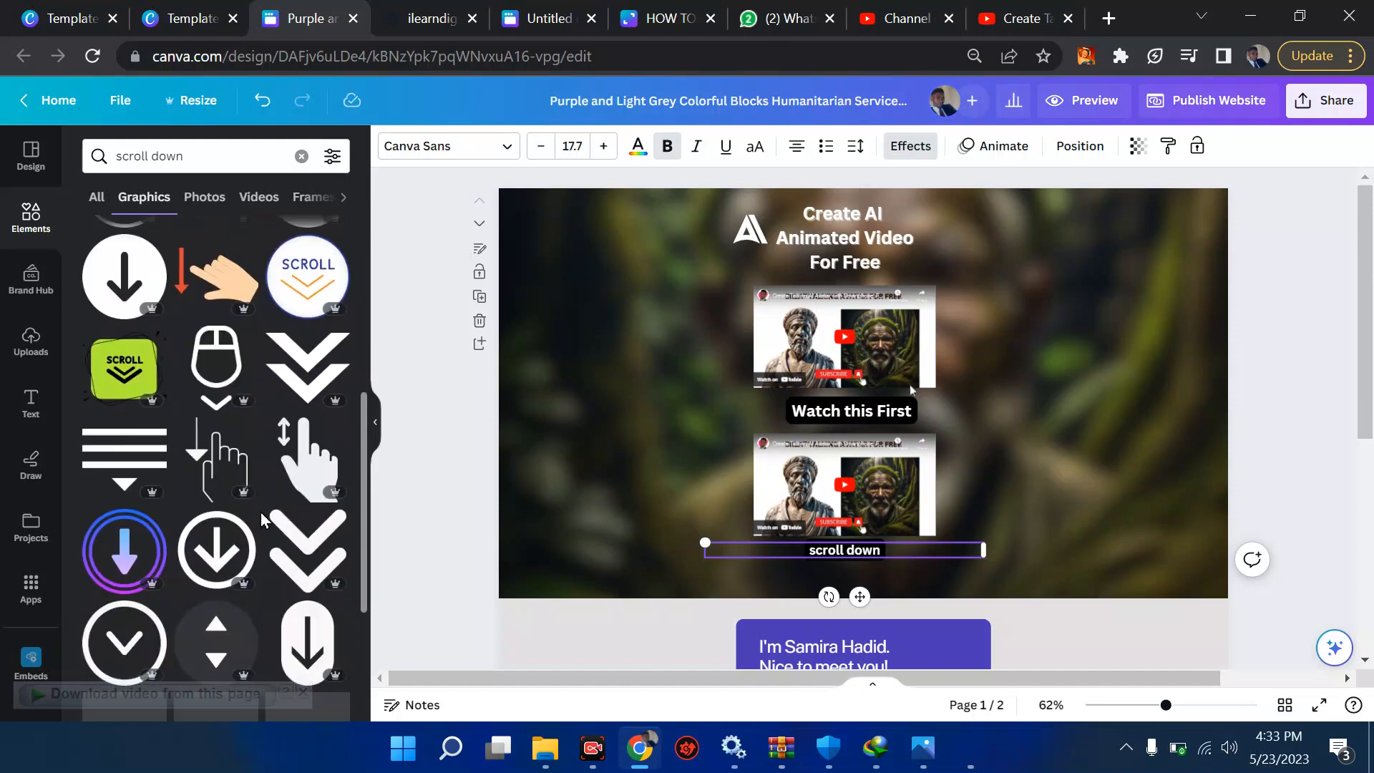
pyautogui.scroll(-6, 262, 519)
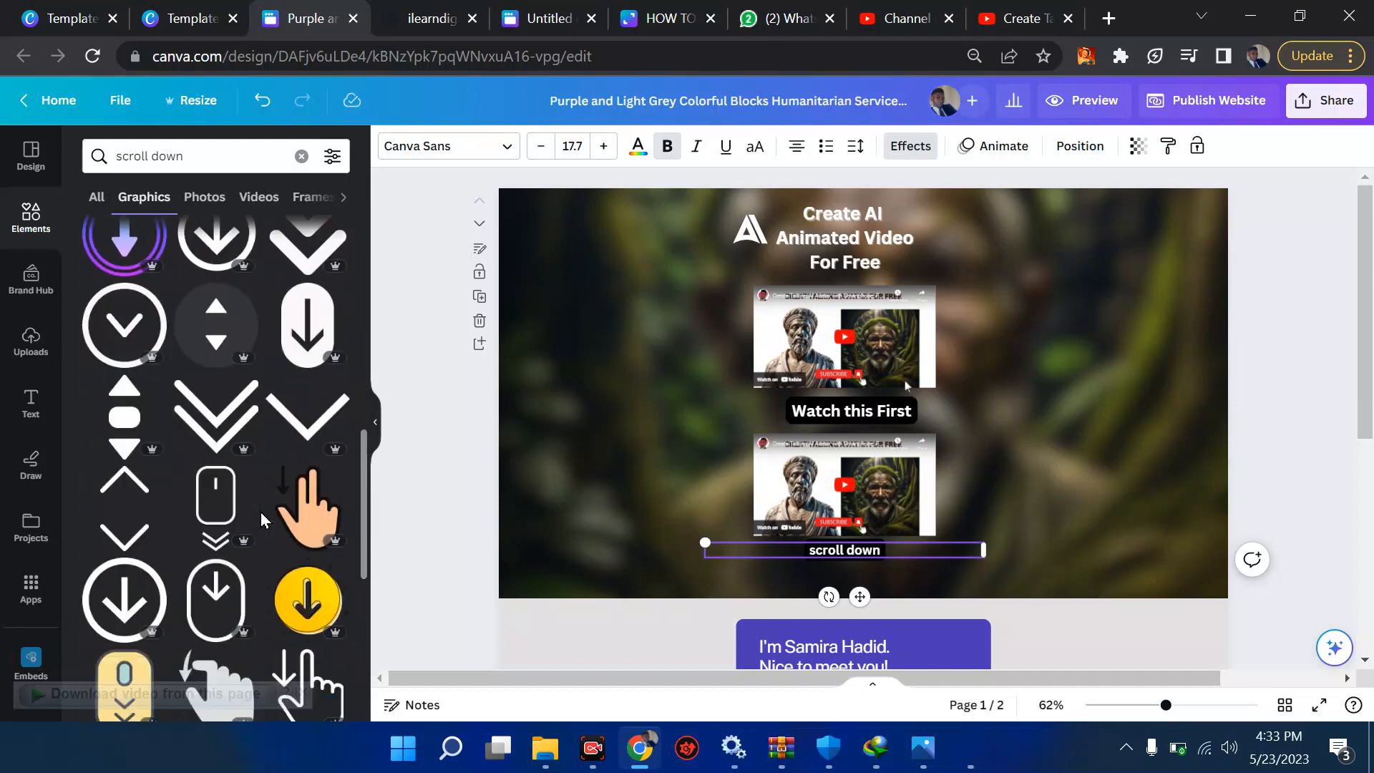
pyautogui.scroll(-2, 262, 519)
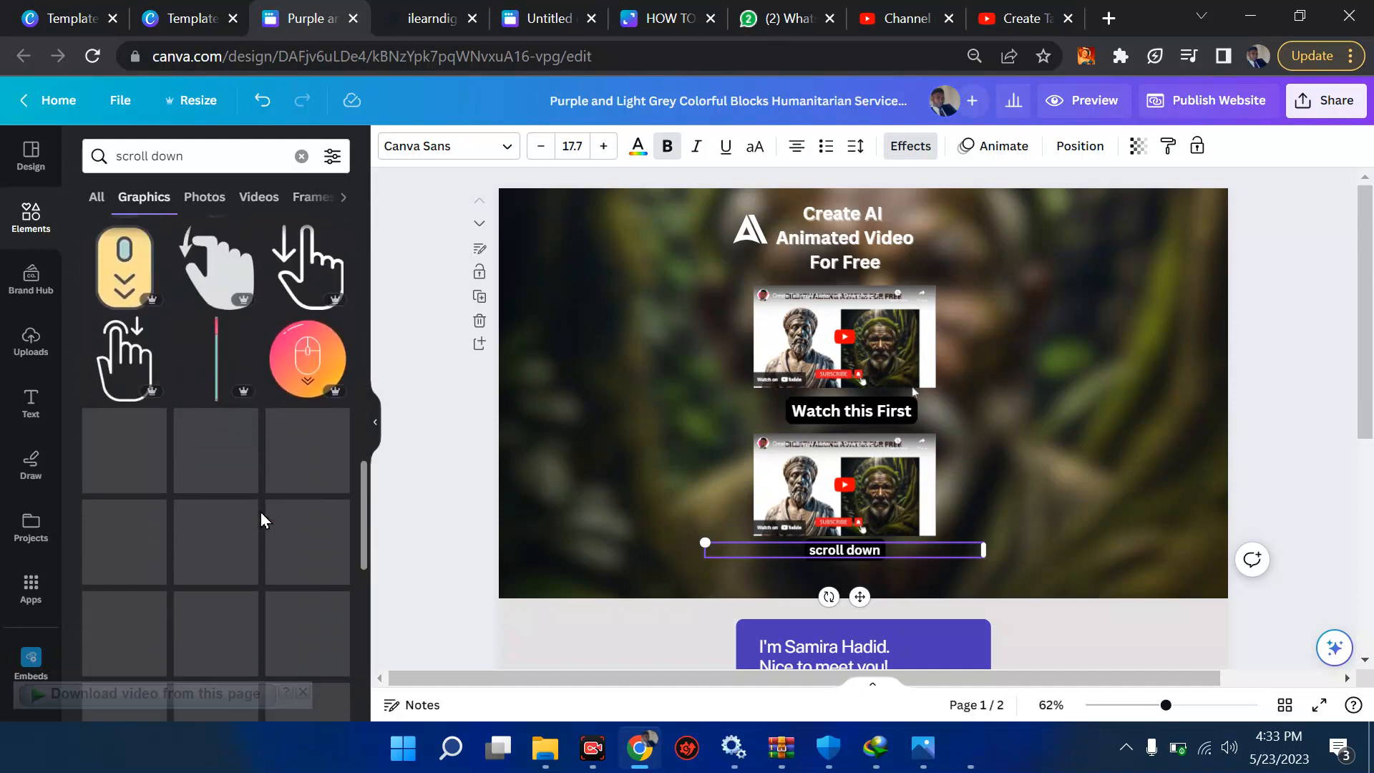
pyautogui.scroll(1, 262, 520)
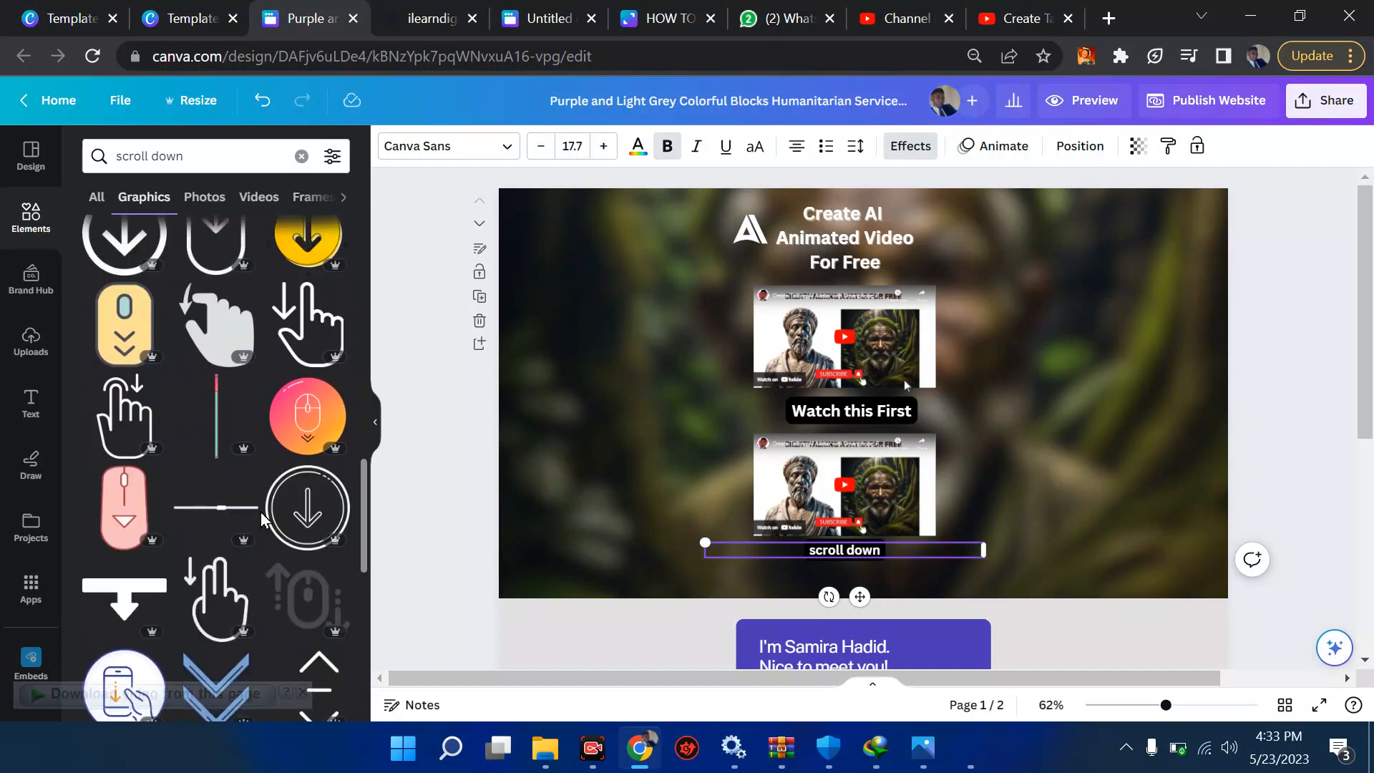
pyautogui.scroll(3, 262, 520)
# Step: Search the graphics for "animated scroll down" and add the double downward chevron to the first page
pyautogui.click(144, 156)
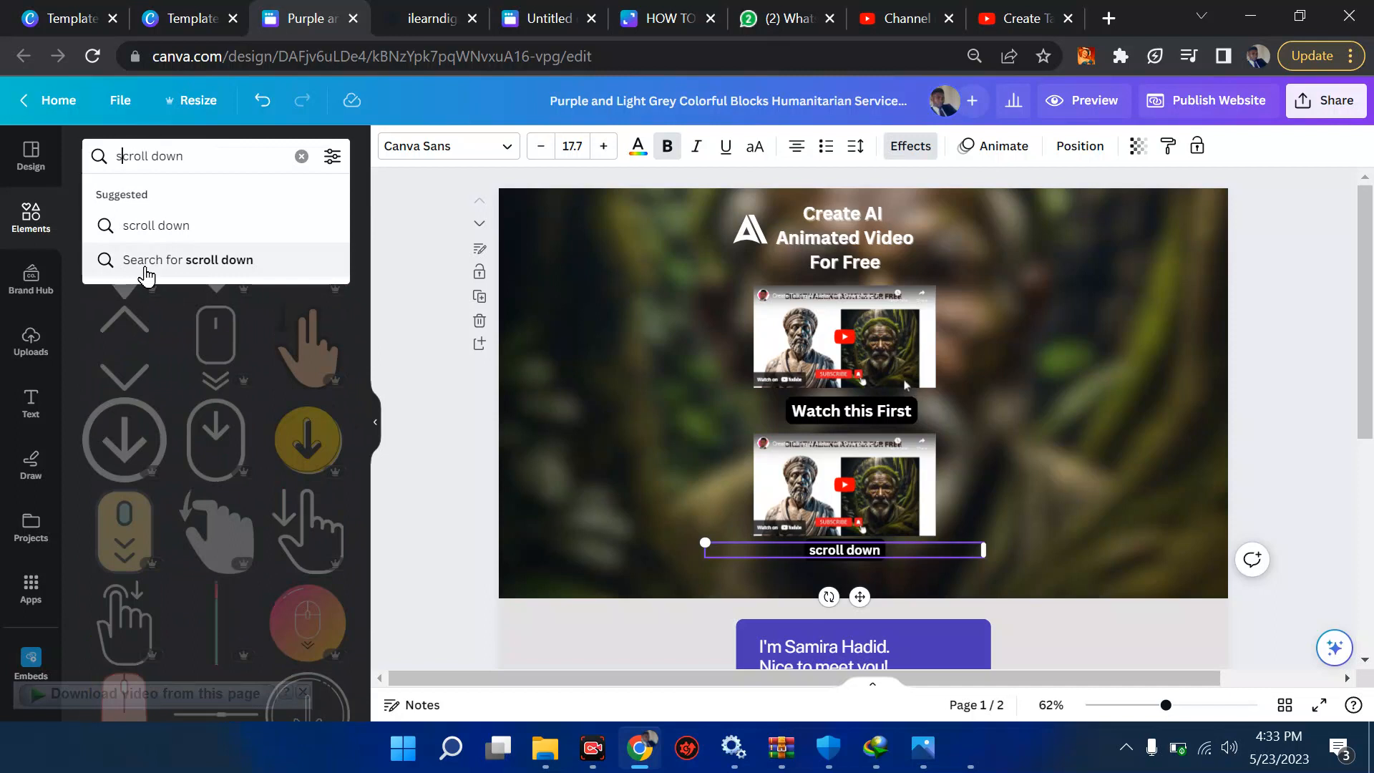
pyautogui.write('animat')
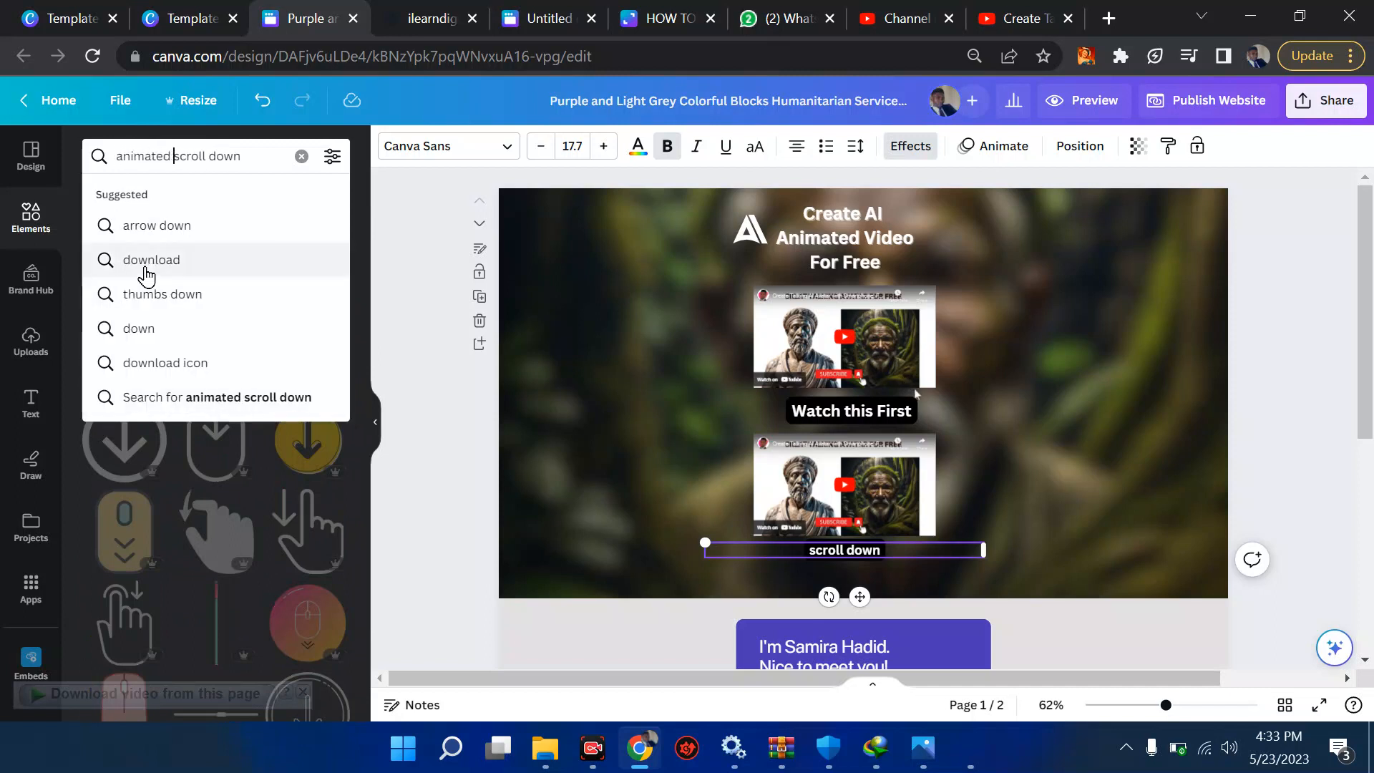
pyautogui.write('ed')
pyautogui.press('Return')
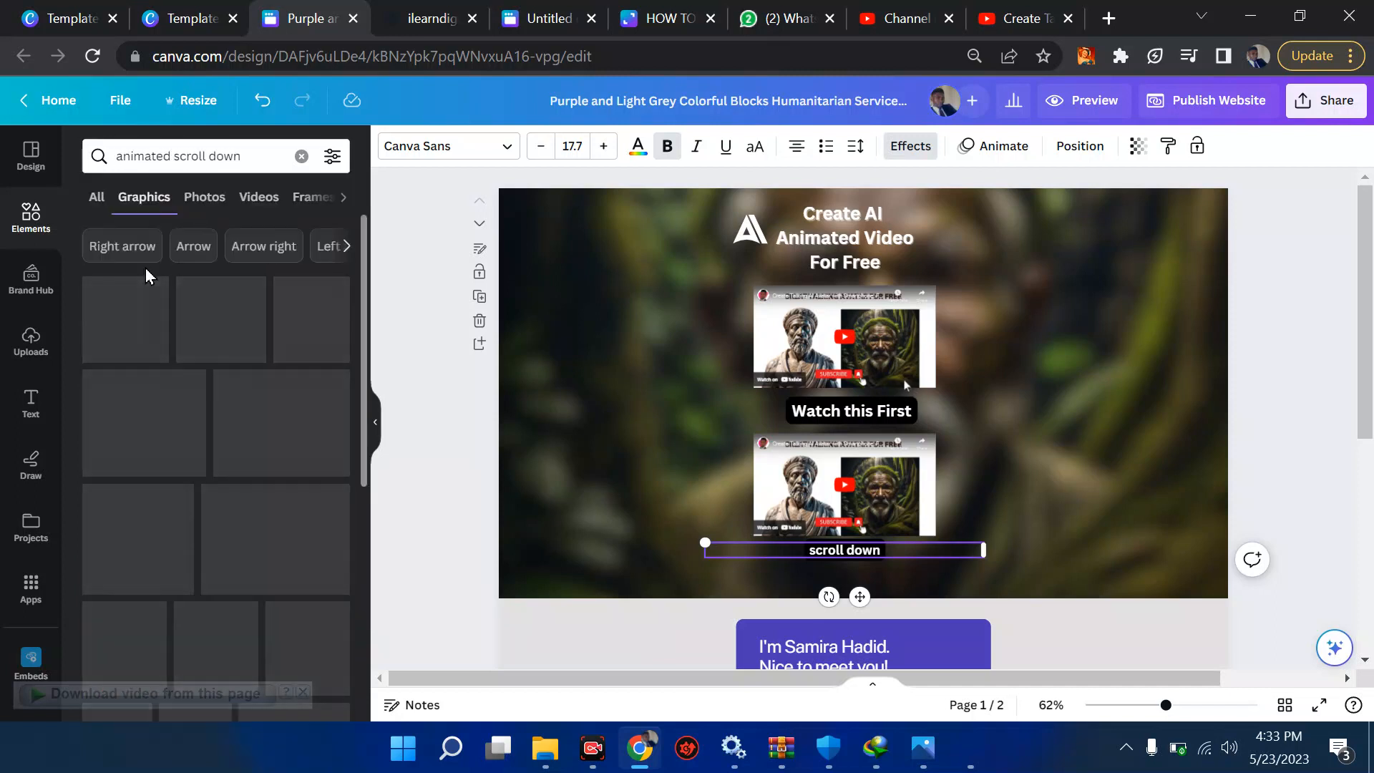
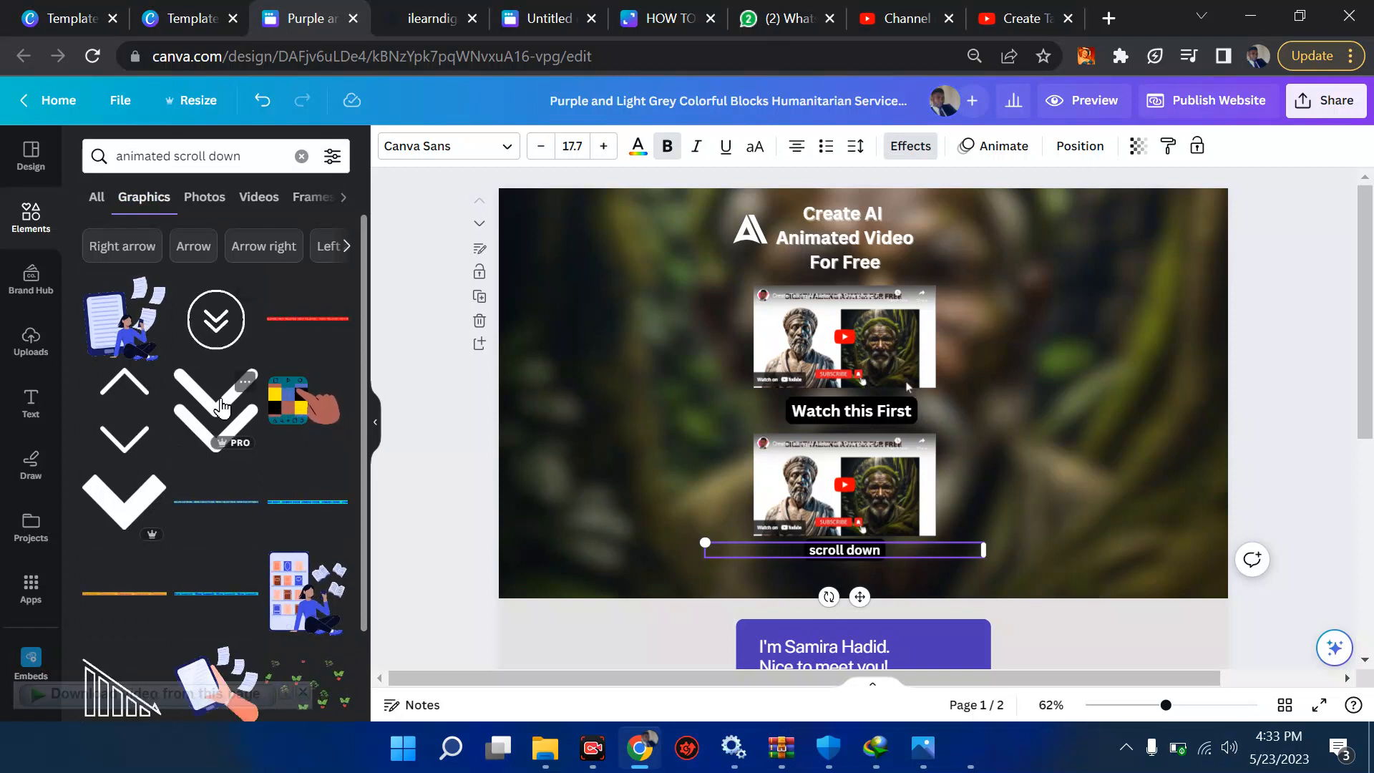
pyautogui.click(221, 406)
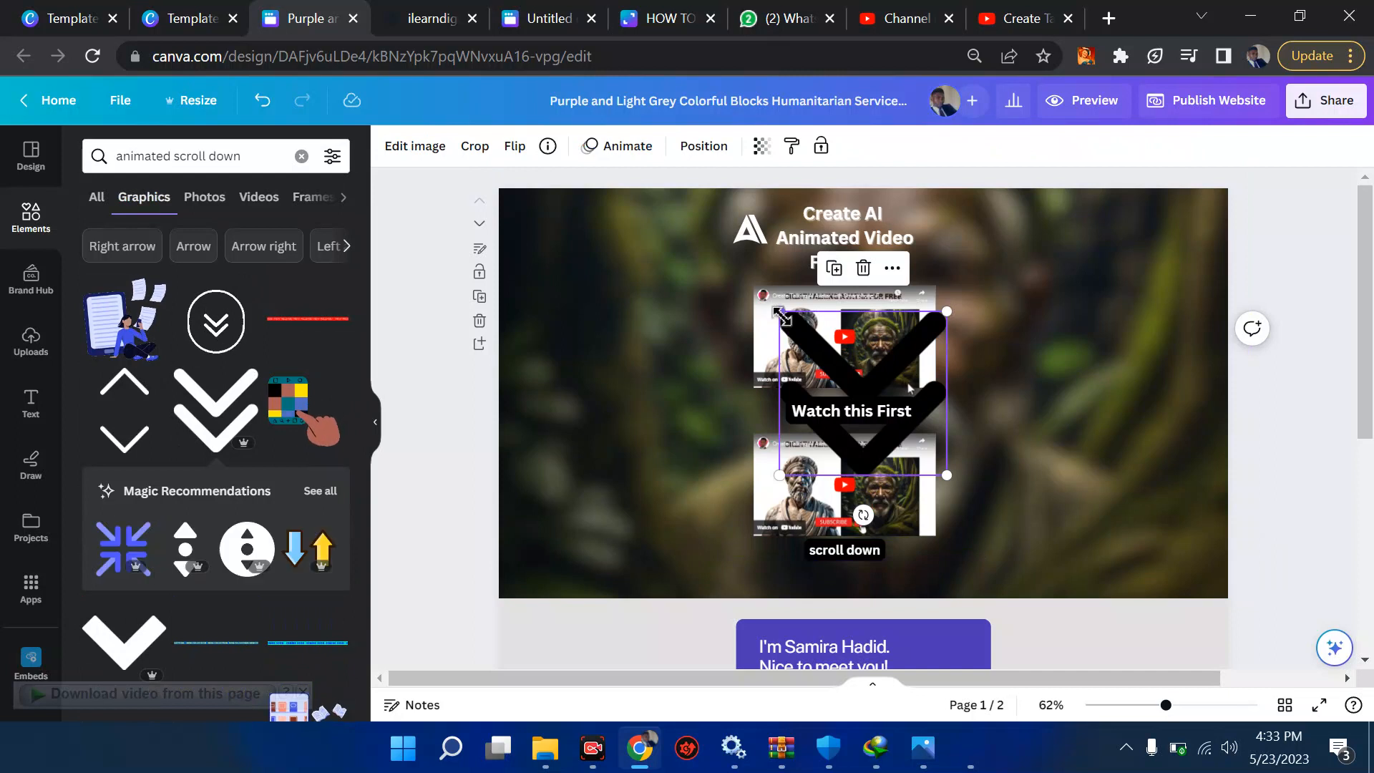
# Step: Shrink the double chevron to a small icon and centre it just below the "scroll down" label
pyautogui.moveTo(780, 312); pyautogui.dragTo(844, 578)
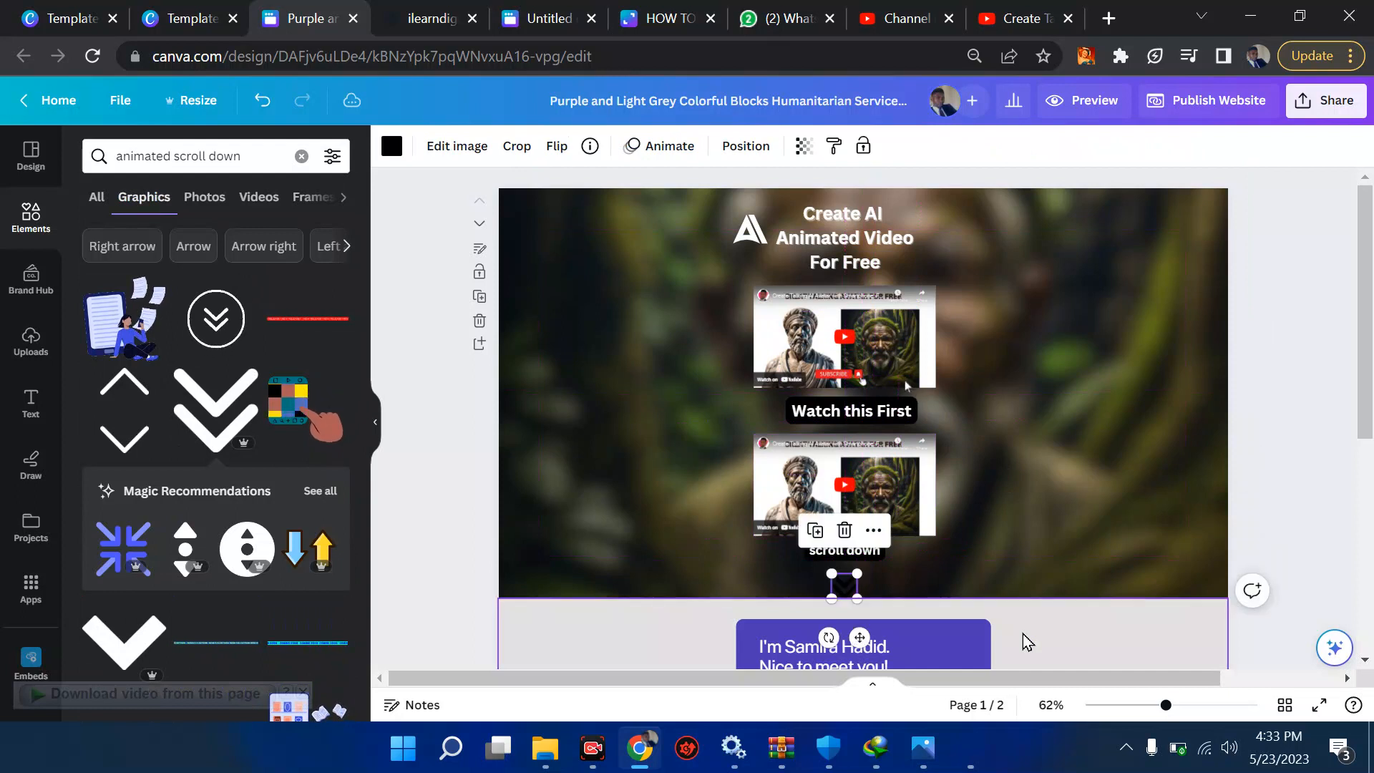
pyautogui.click(1028, 641)
pyautogui.click(848, 590)
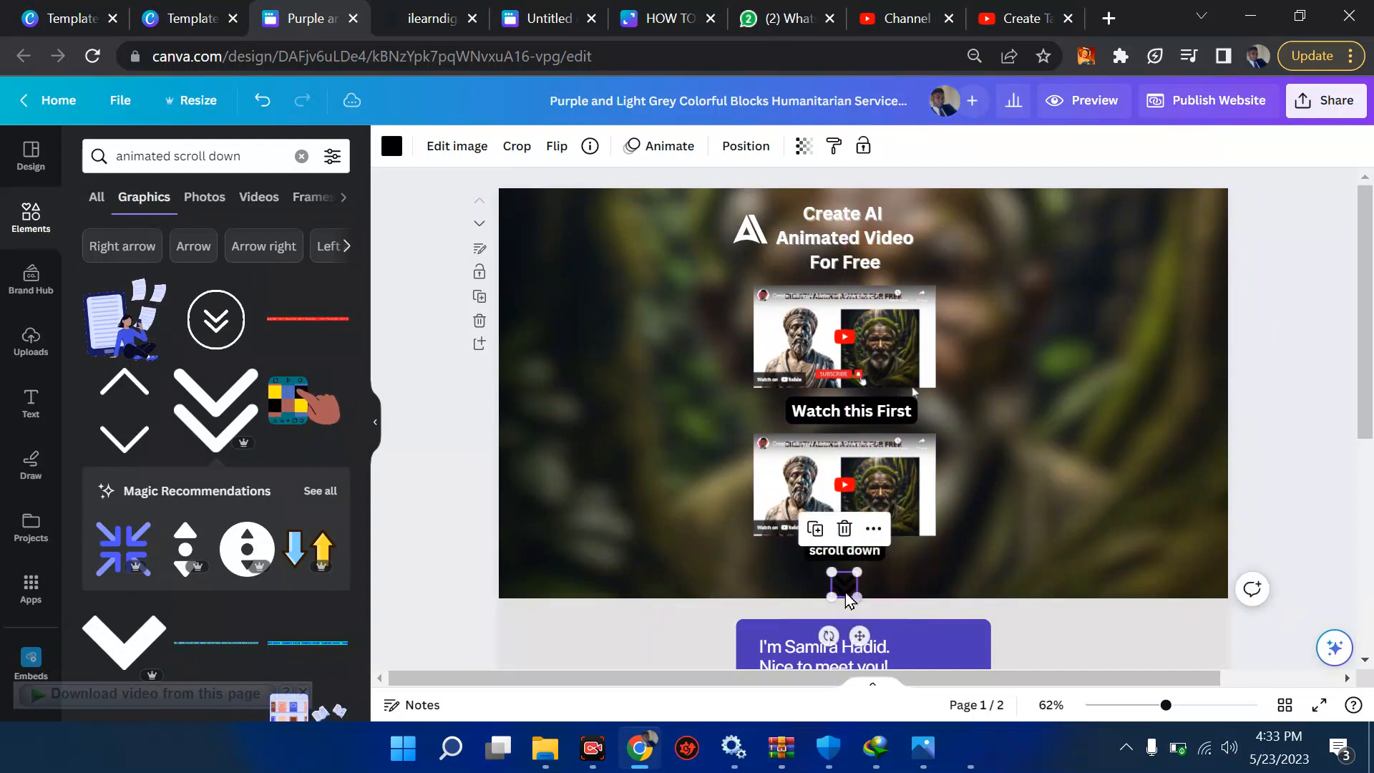
pyautogui.moveTo(846, 587); pyautogui.dragTo(846, 580)
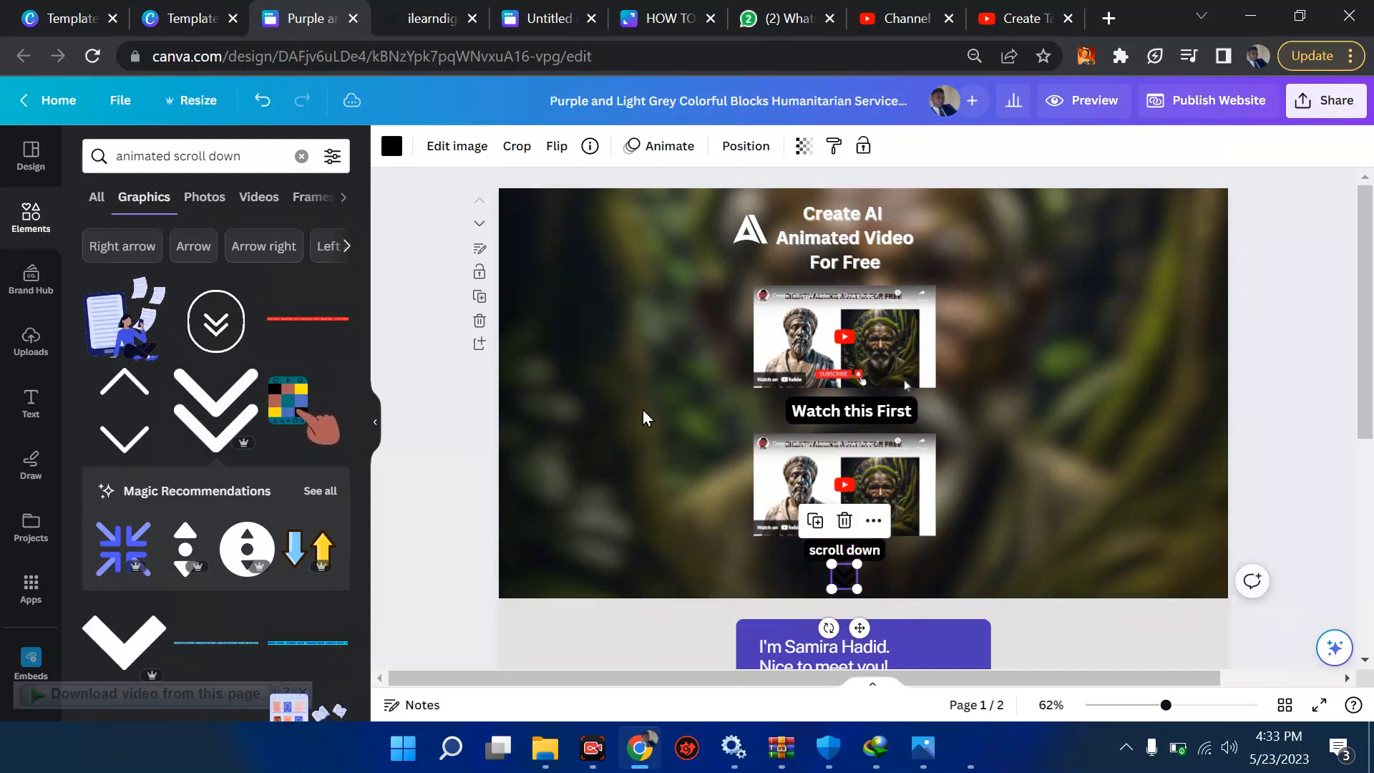
# Step: Recolour the double chevron white and apply a Wipe element animation with a downward direction
pyautogui.click(391, 147)
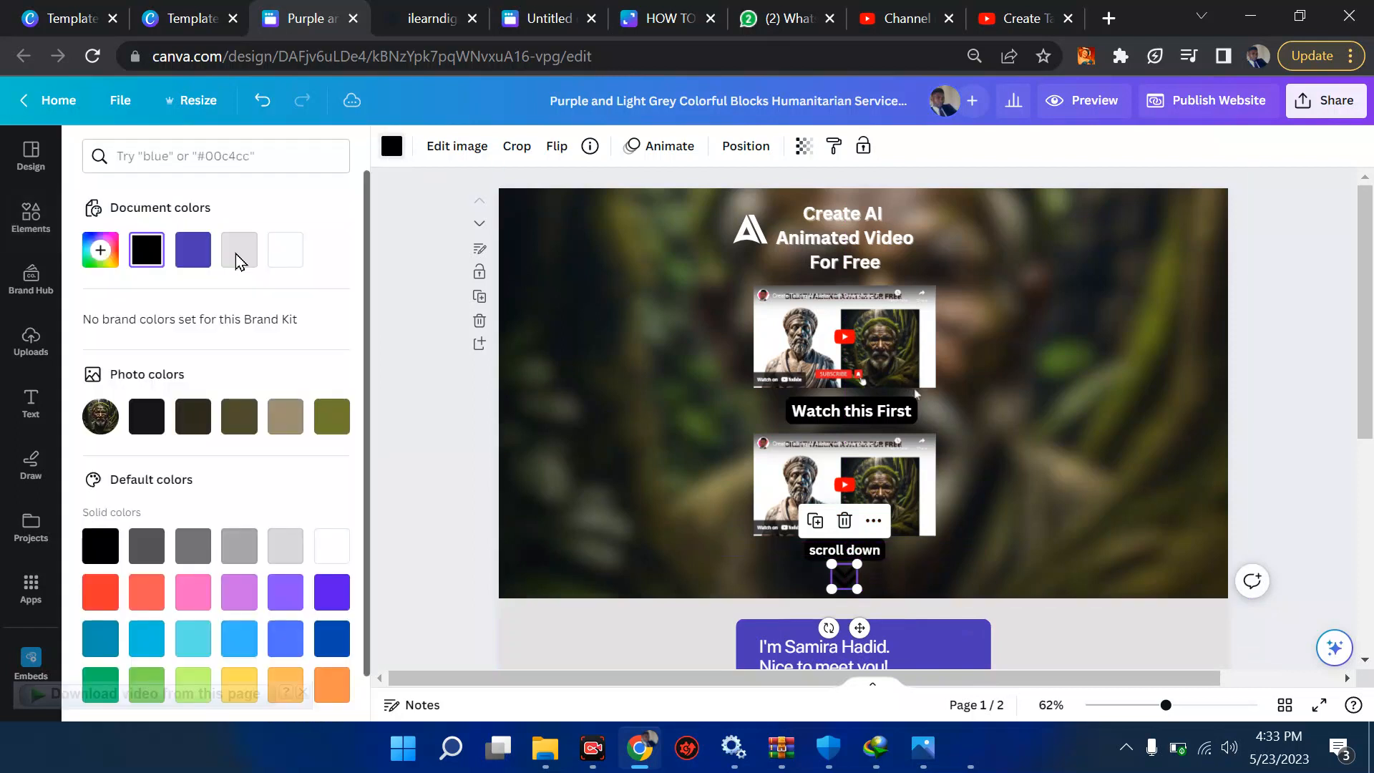
pyautogui.click(284, 256)
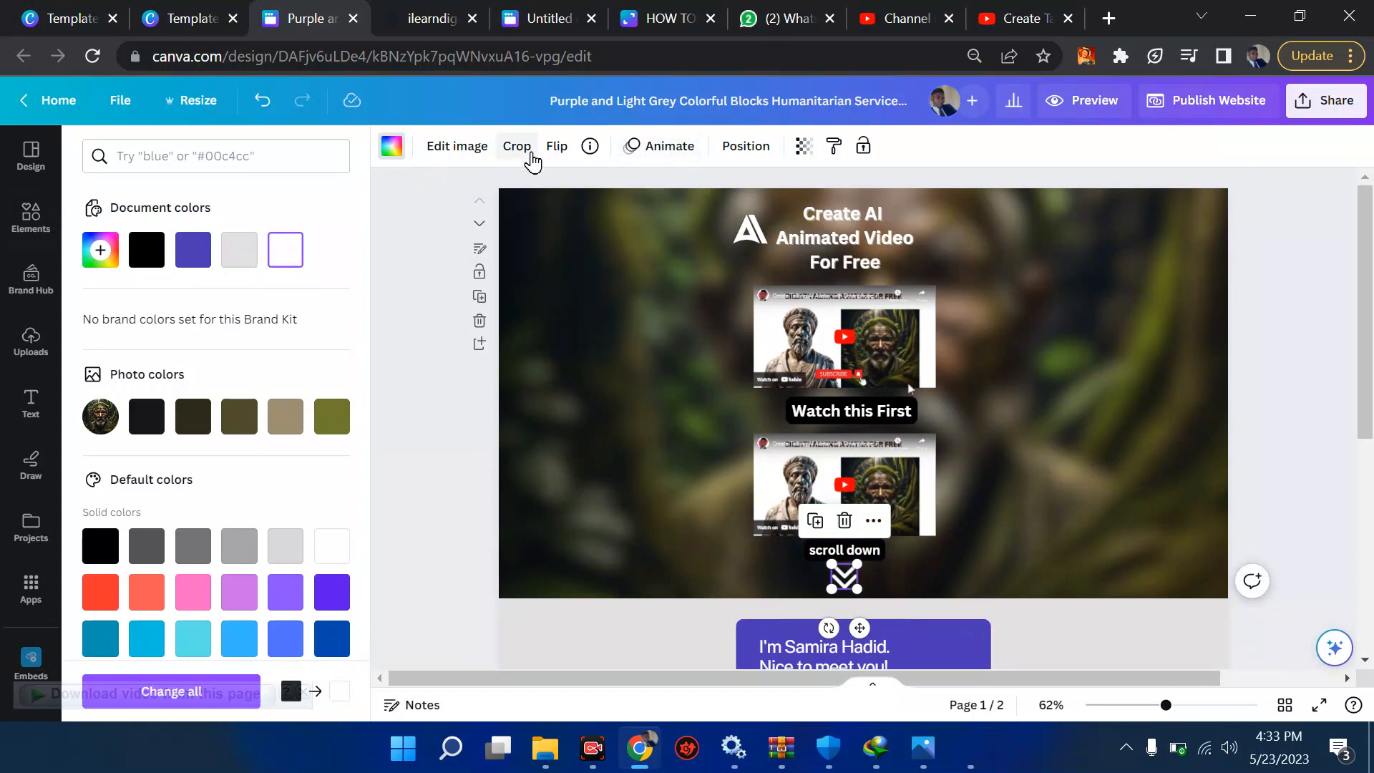
pyautogui.click(629, 151)
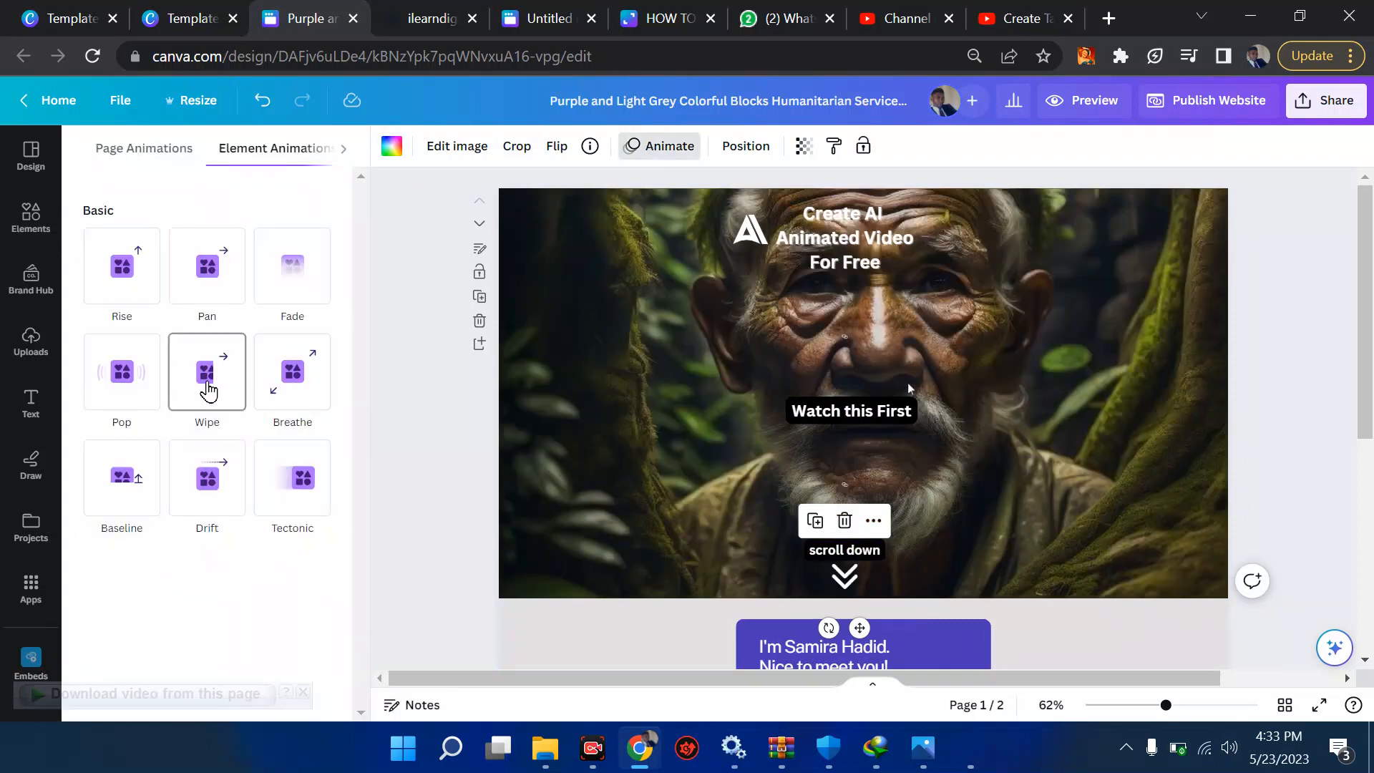
pyautogui.click(207, 390)
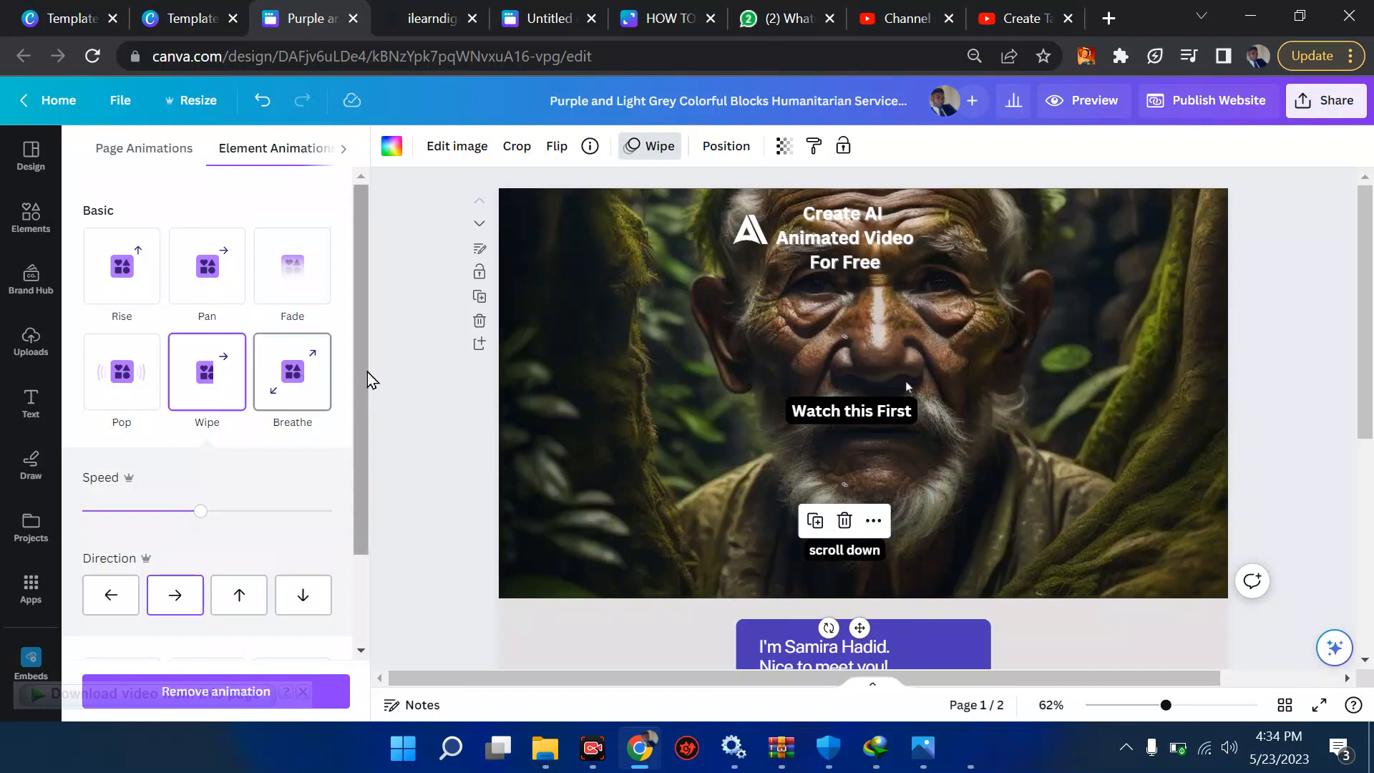
pyautogui.click(306, 603)
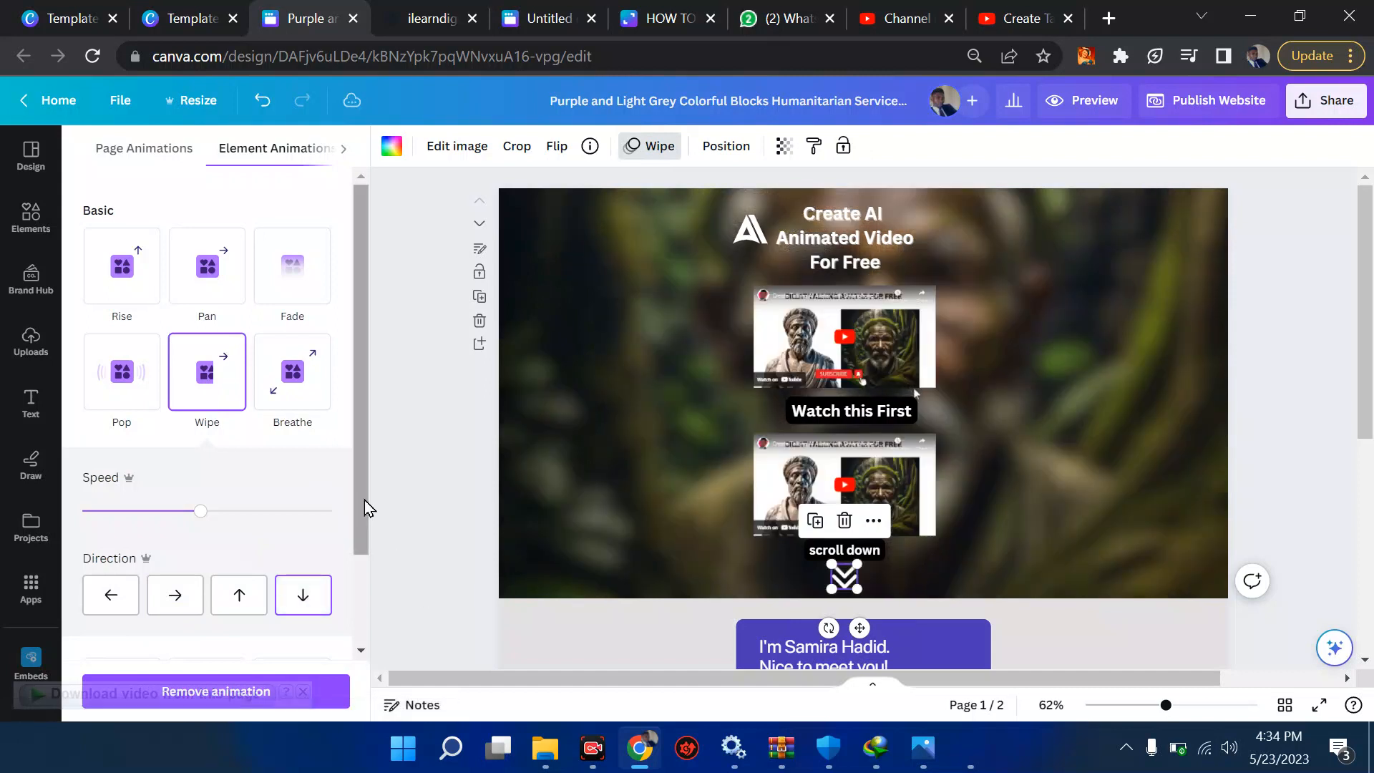
pyautogui.moveTo(364, 499); pyautogui.dragTo(358, 620)
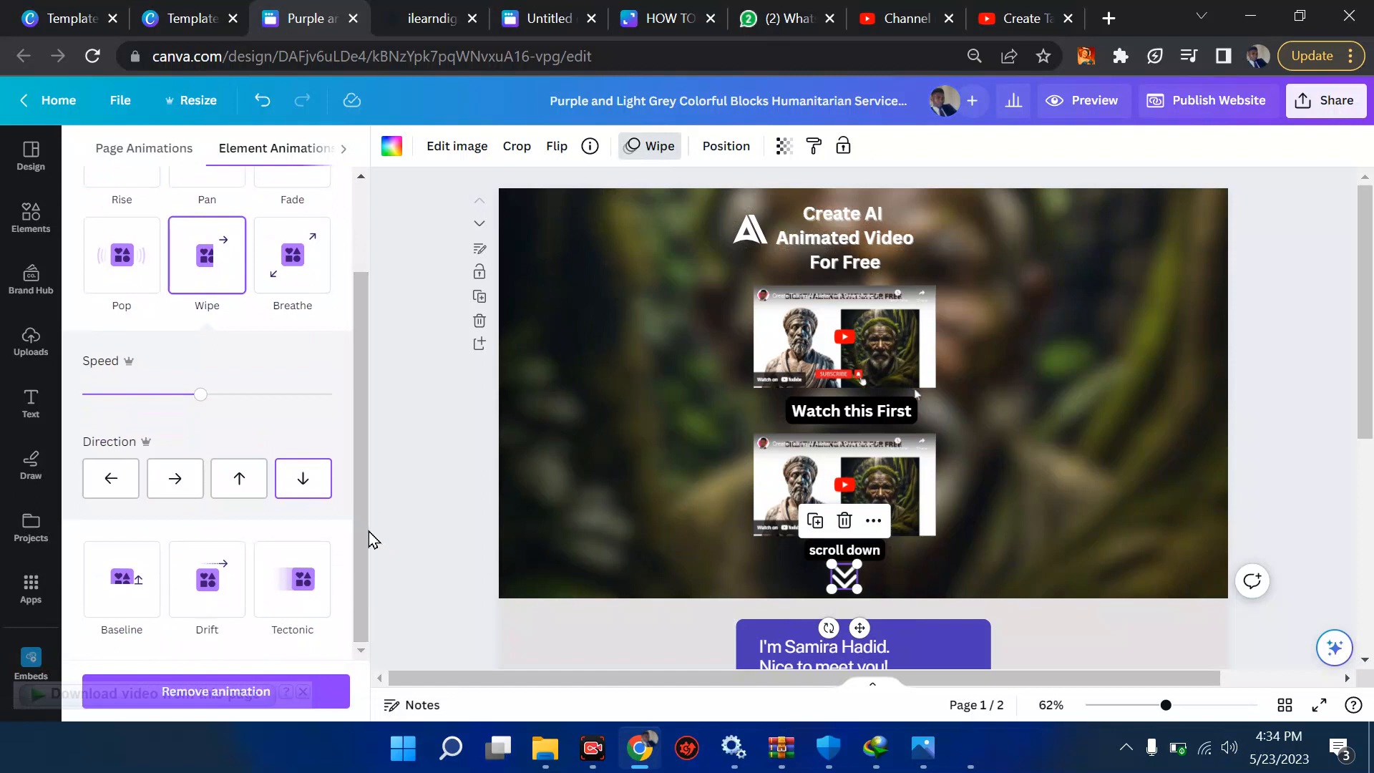
pyautogui.moveTo(361, 451); pyautogui.dragTo(366, 372)
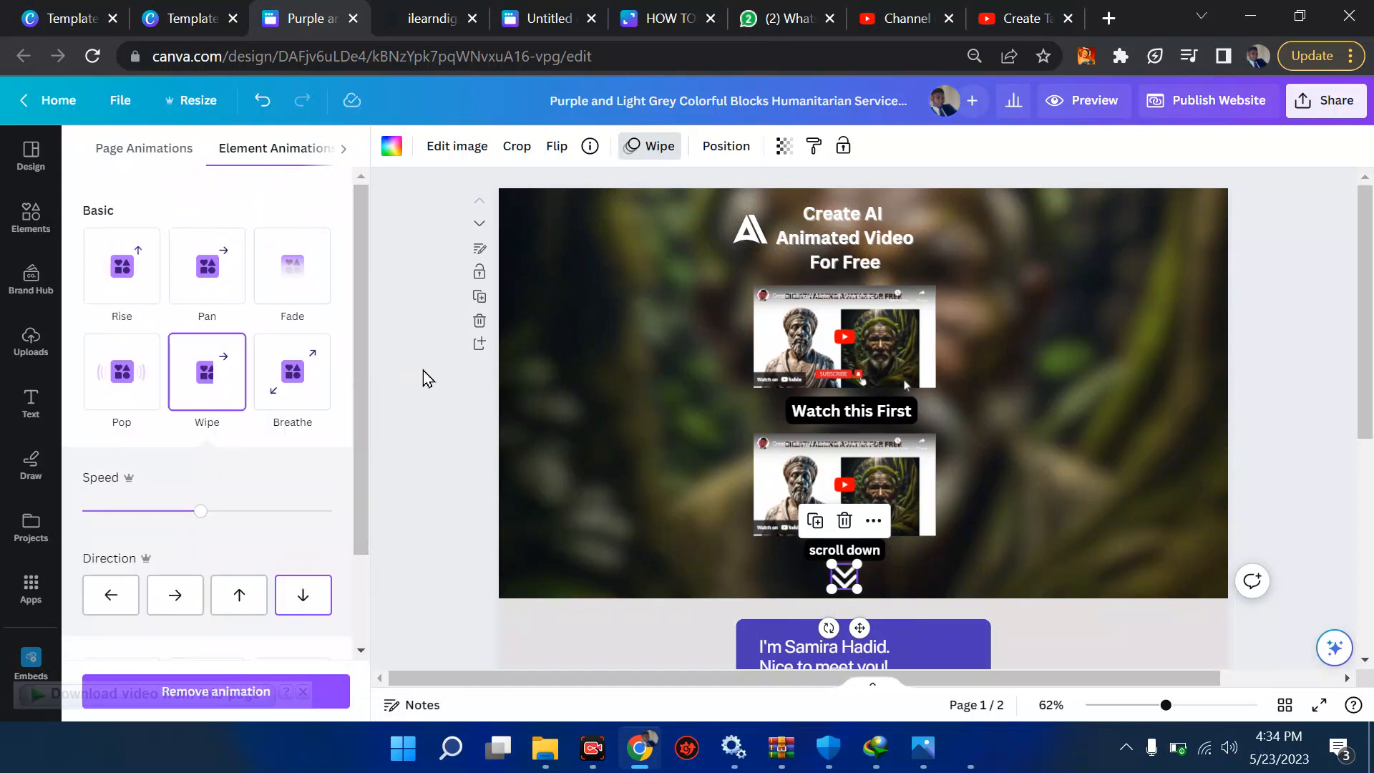
pyautogui.click(1318, 349)
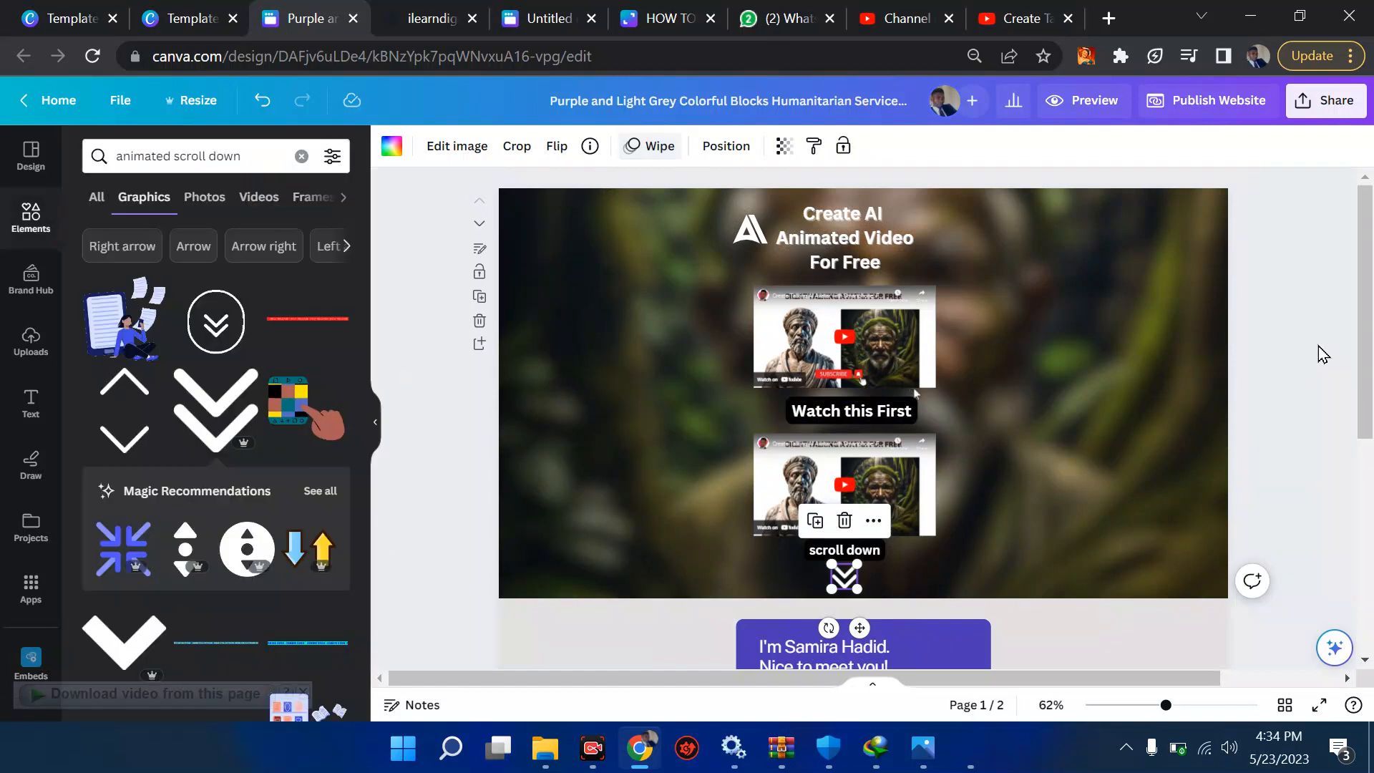
pyautogui.moveTo(1366, 319); pyautogui.dragTo(1372, 440)
pyautogui.scroll(1, 1101, 340)
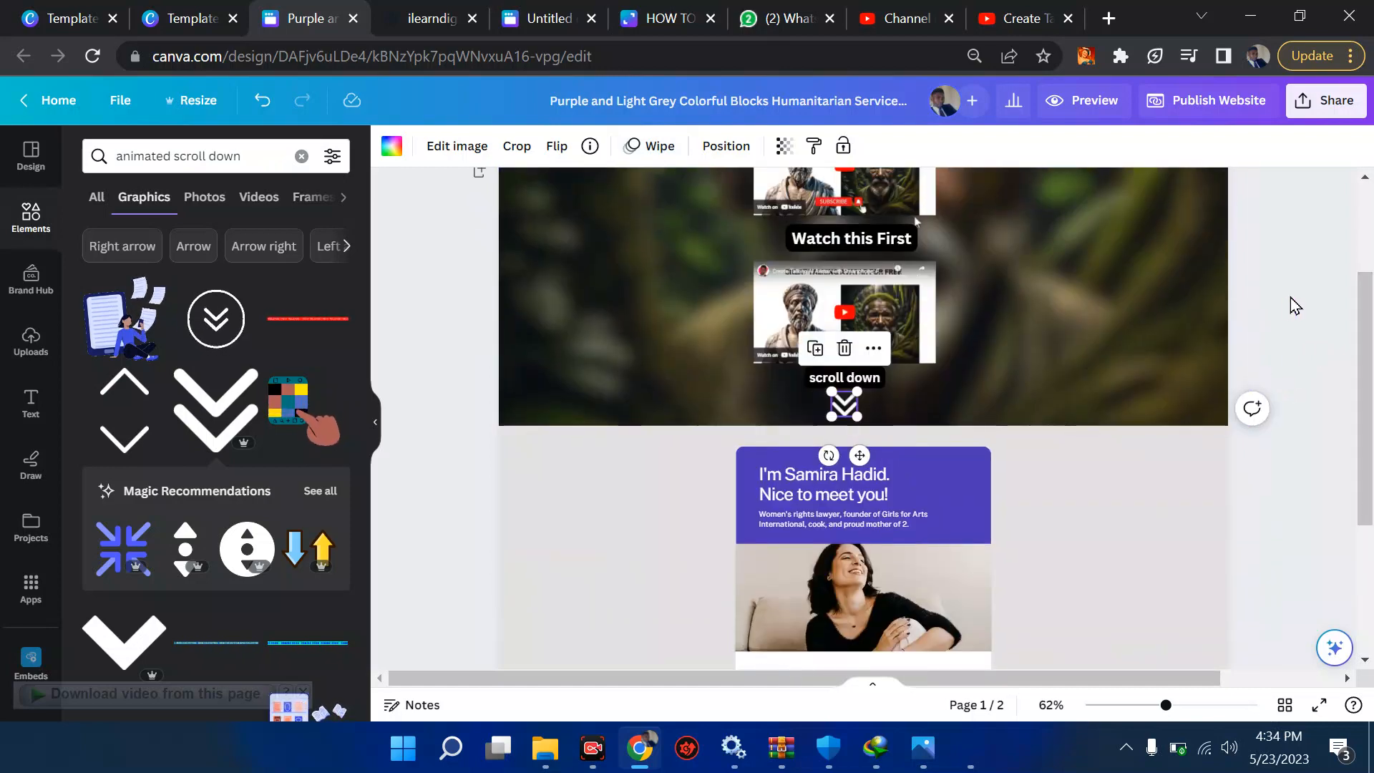
pyautogui.click(832, 409)
pyautogui.click(838, 412)
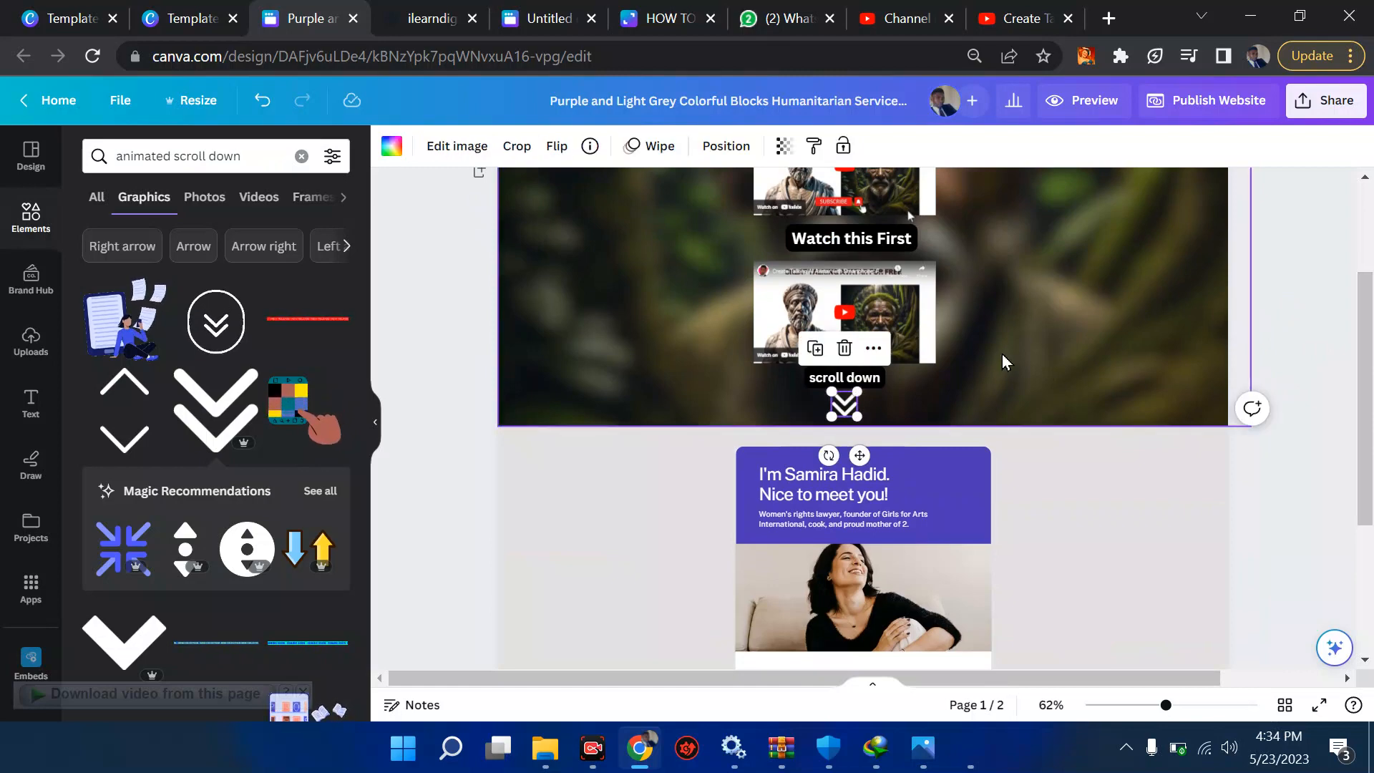
pyautogui.scroll(3, 1001, 353)
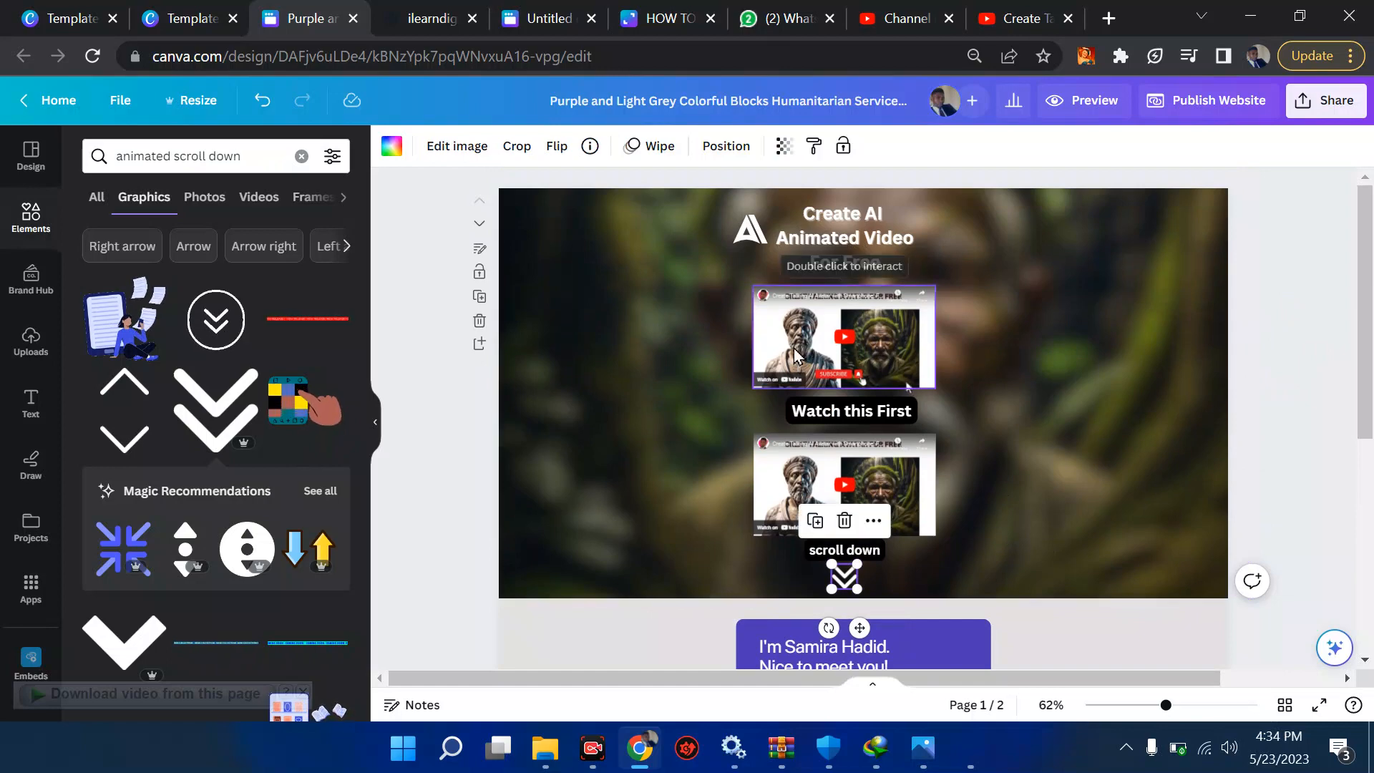
# Step: Examine the "What You Will Learn" section of the published iLearn Digital reference site, and return to the second page of the design
pyautogui.click(428, 18)
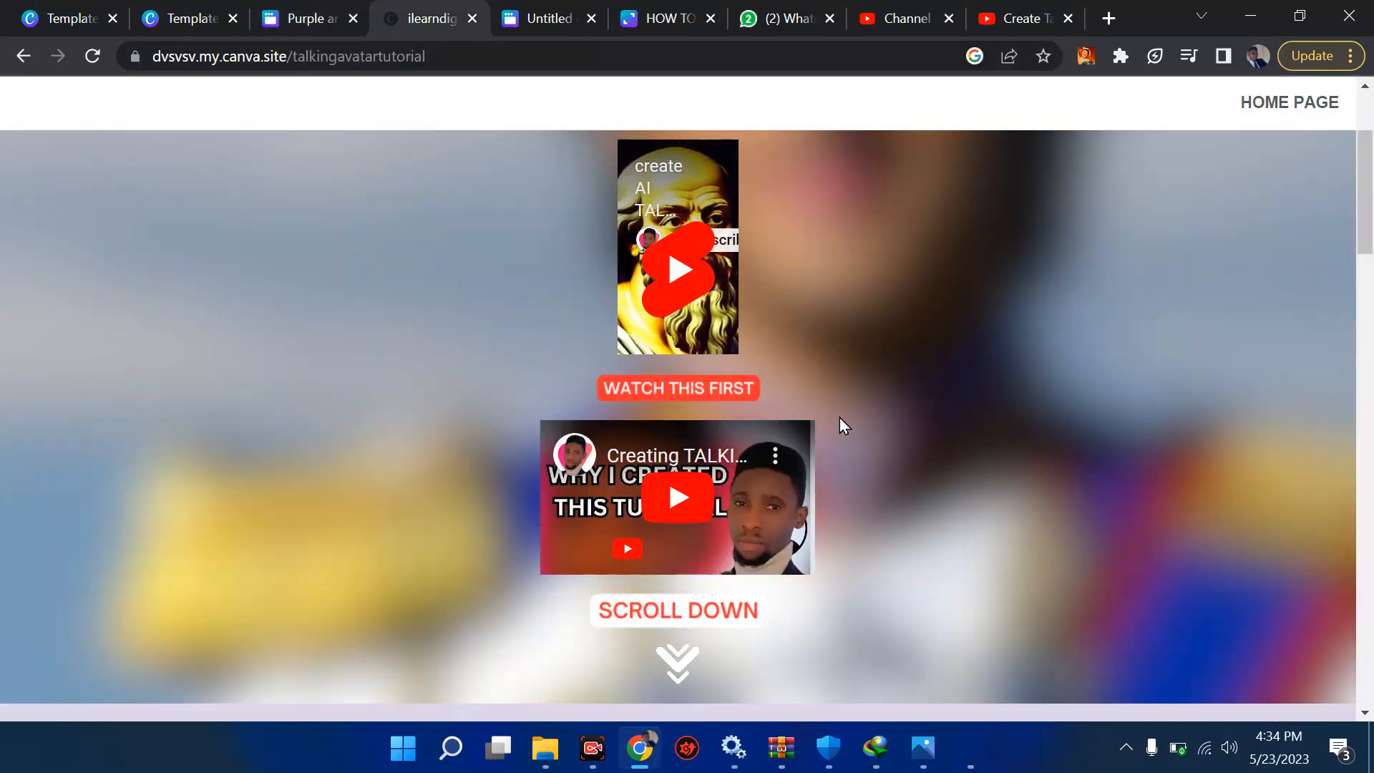
pyautogui.scroll(-3, 839, 422)
pyautogui.scroll(-4, 839, 422)
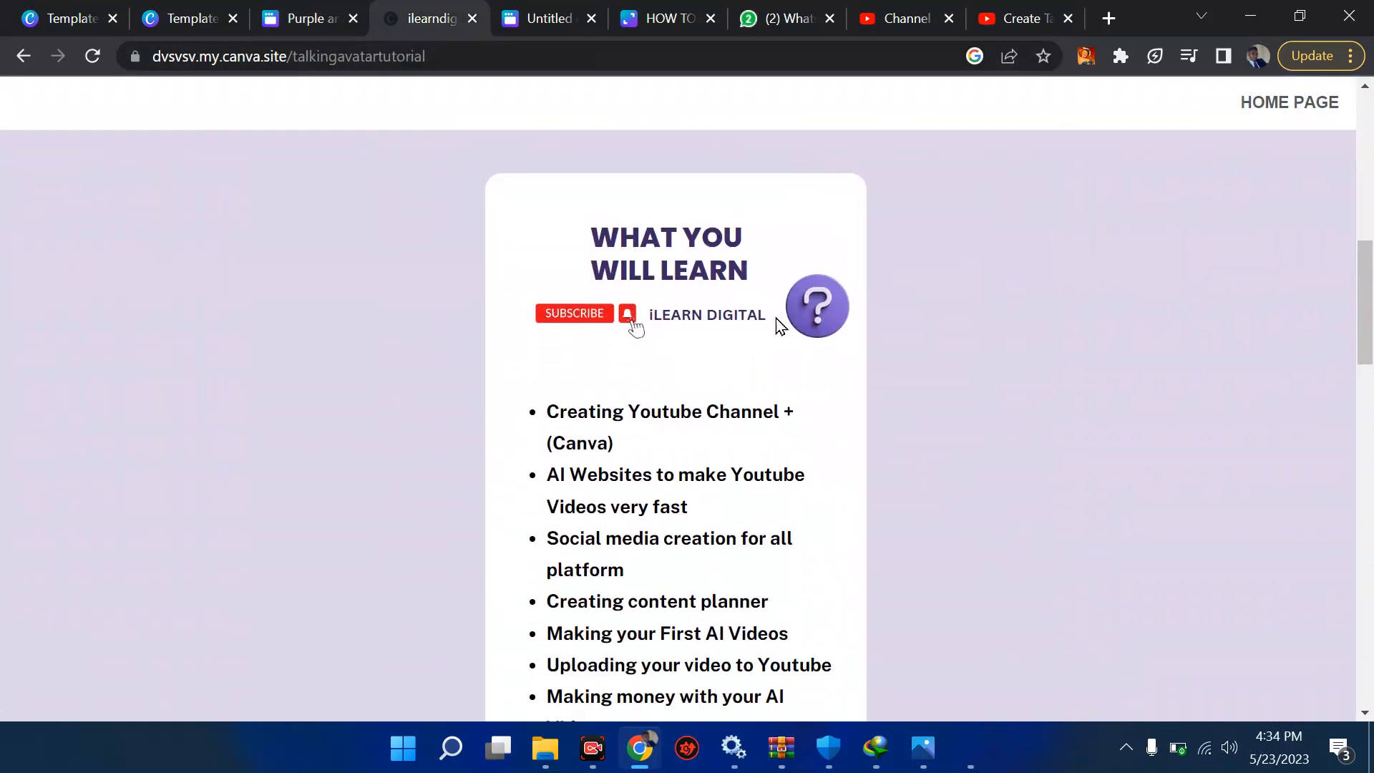
pyautogui.scroll(-1, 615, 512)
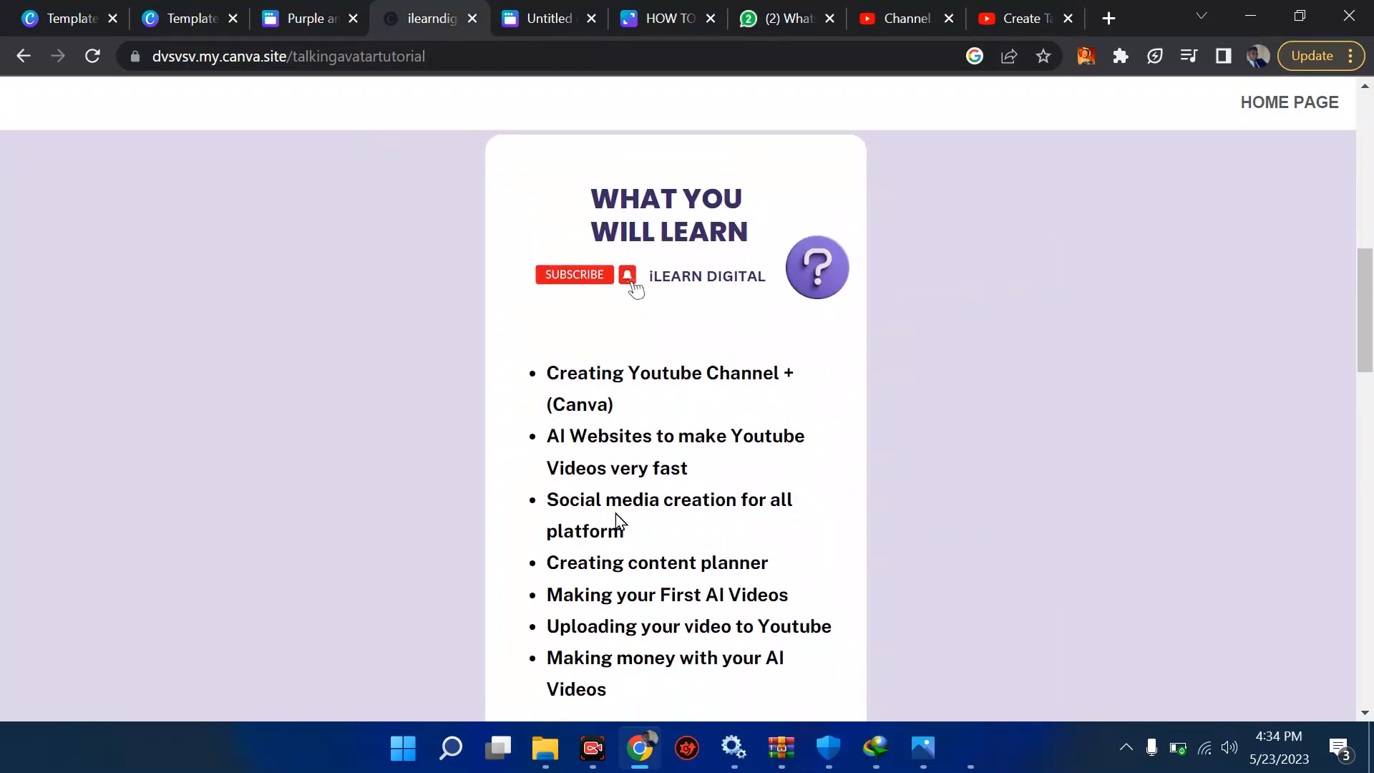
pyautogui.scroll(-1, 616, 521)
pyautogui.scroll(2, 616, 522)
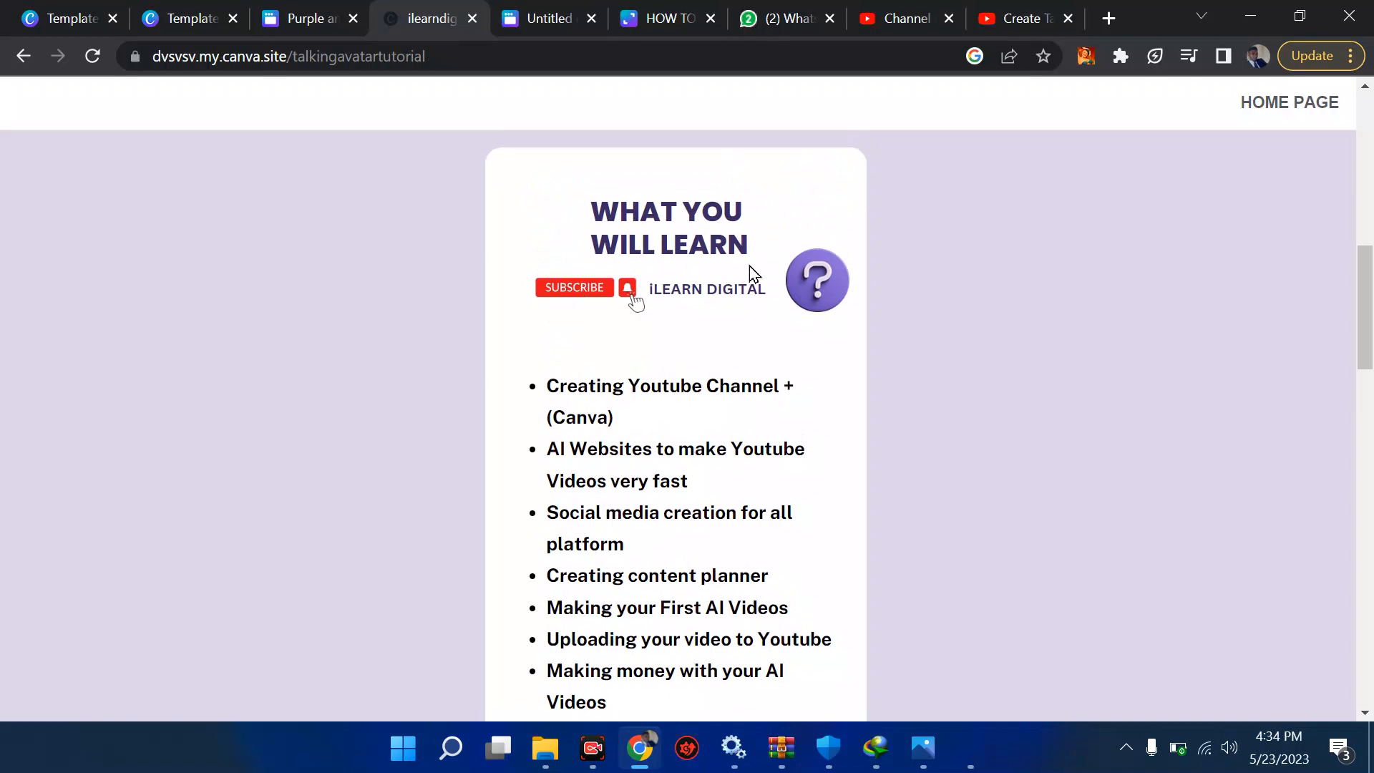
pyautogui.click(296, 10)
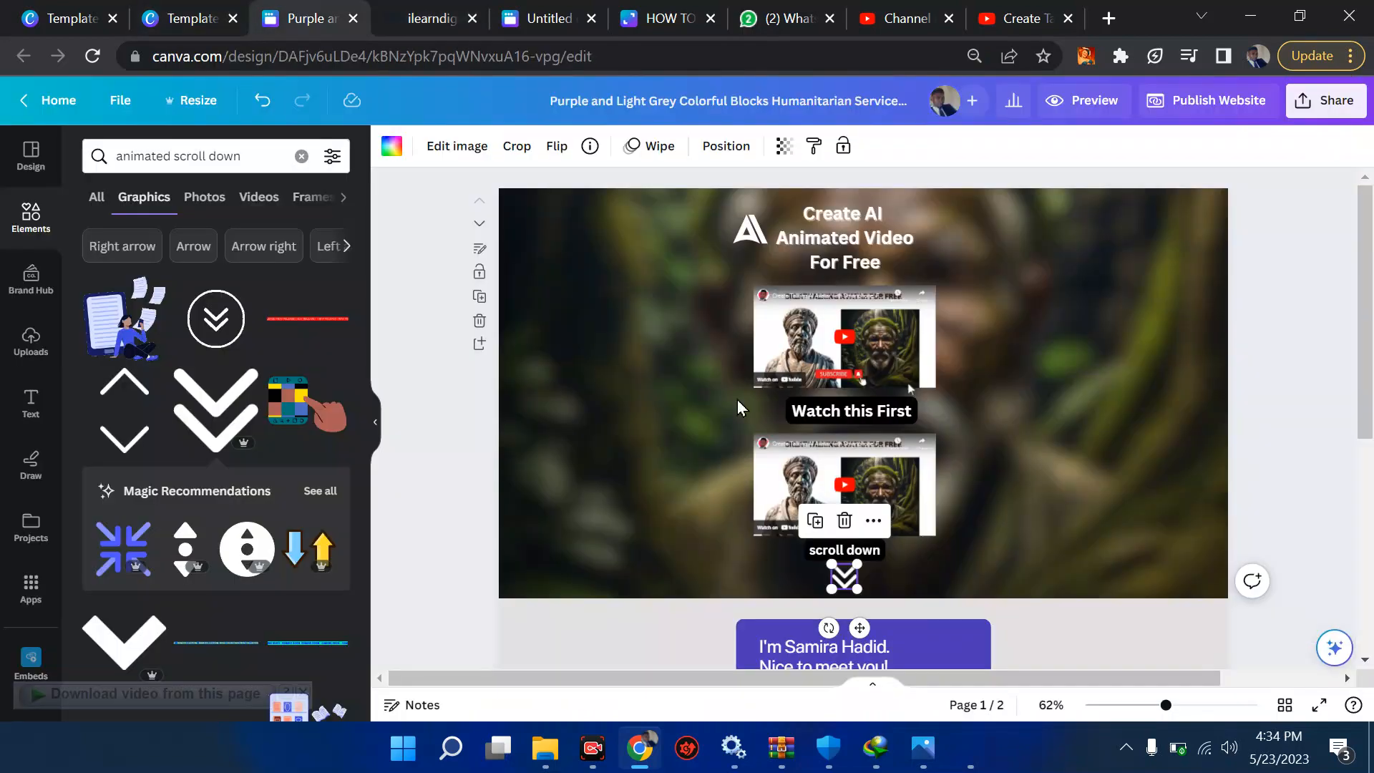
pyautogui.scroll(-5, 737, 399)
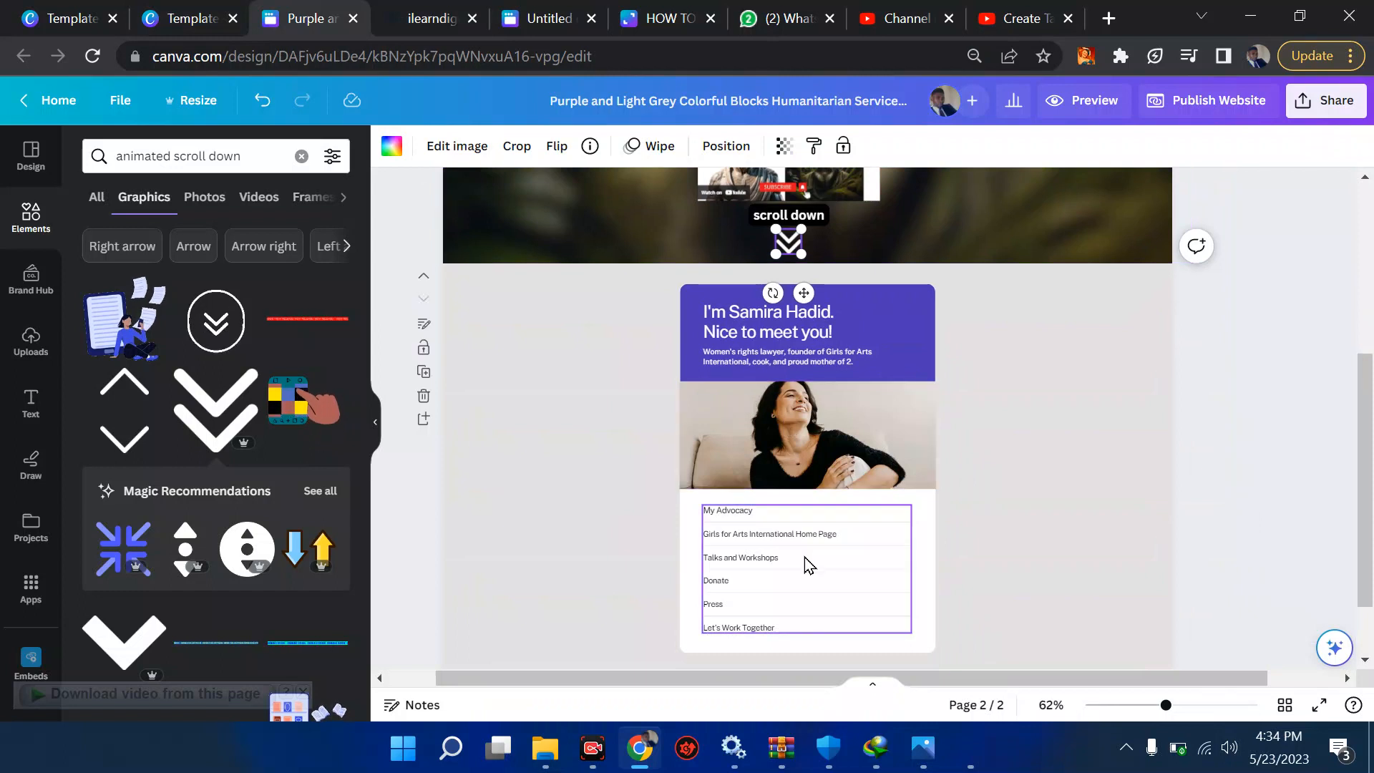
pyautogui.click(746, 366)
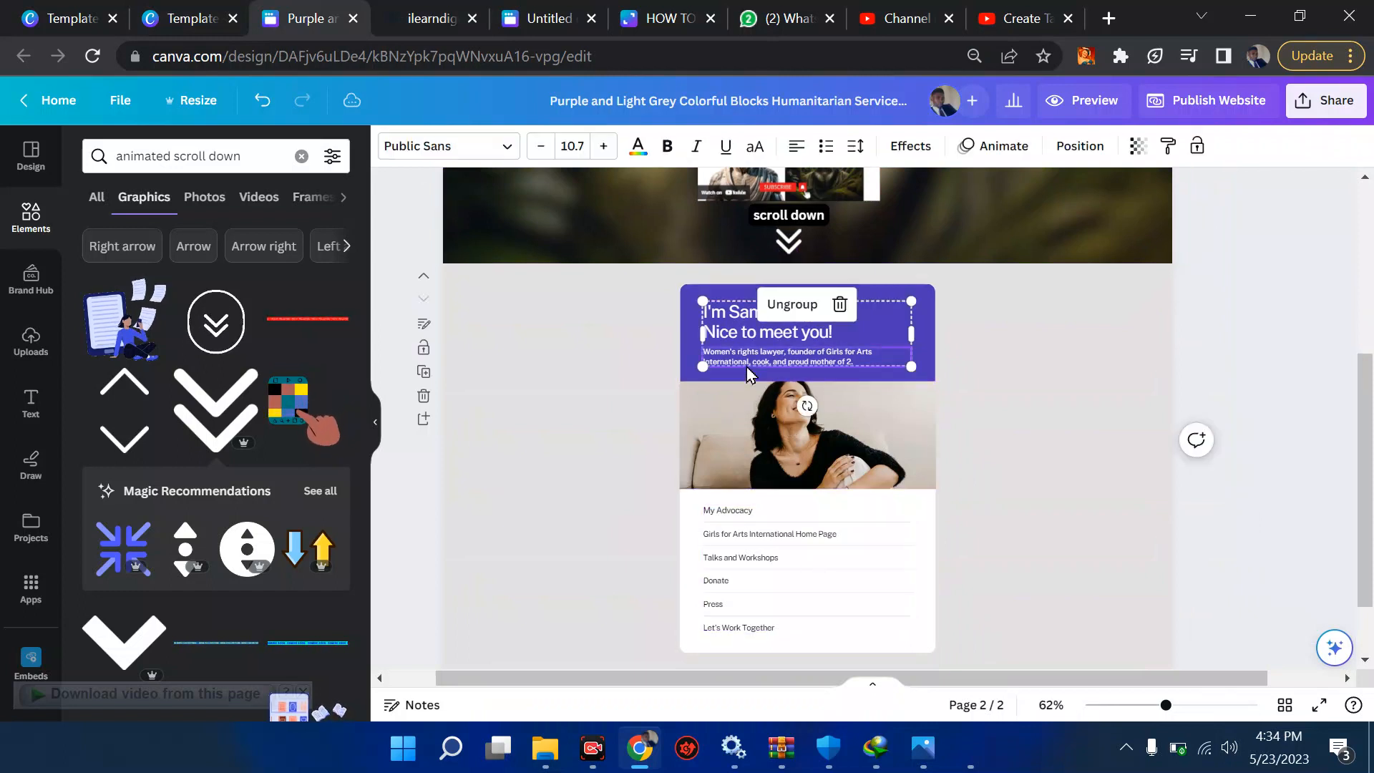
pyautogui.click(737, 310)
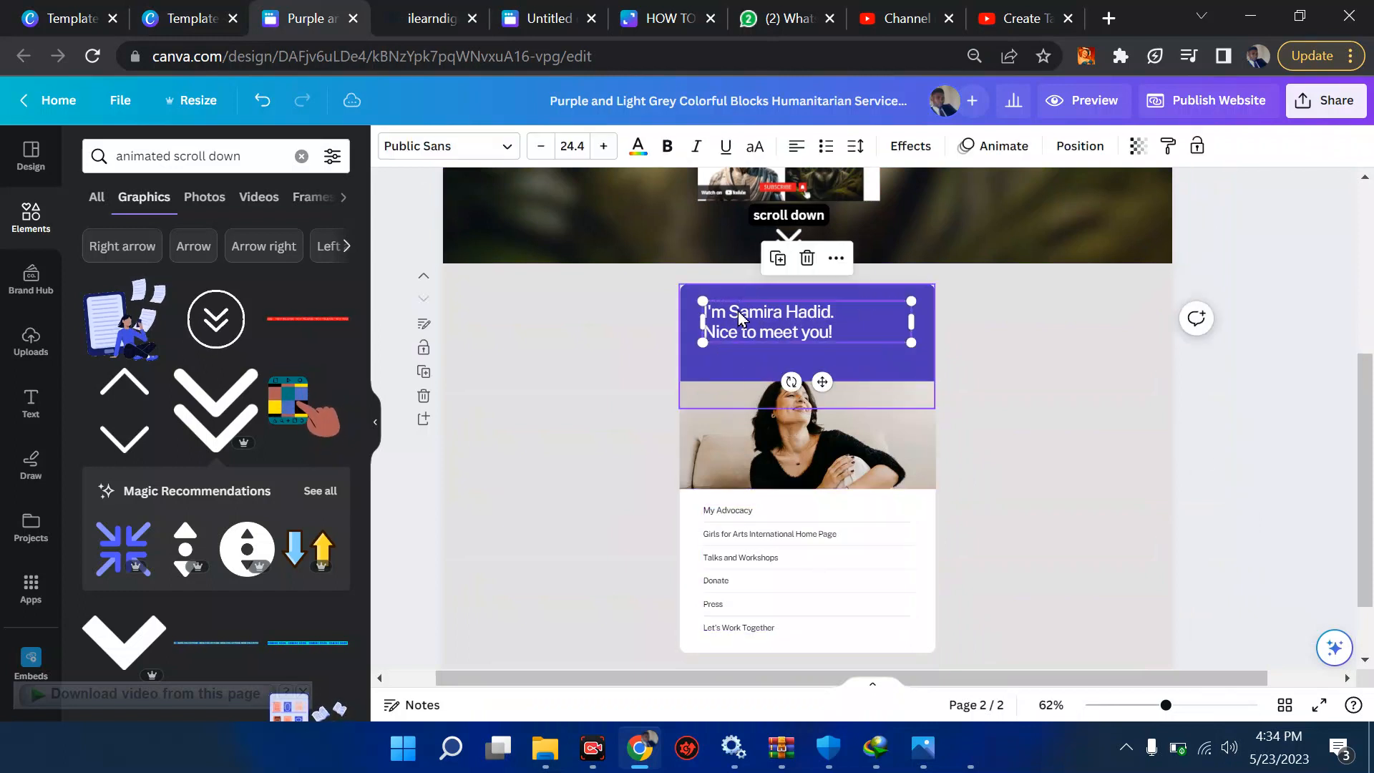
pyautogui.click(777, 258)
pyautogui.click(787, 268)
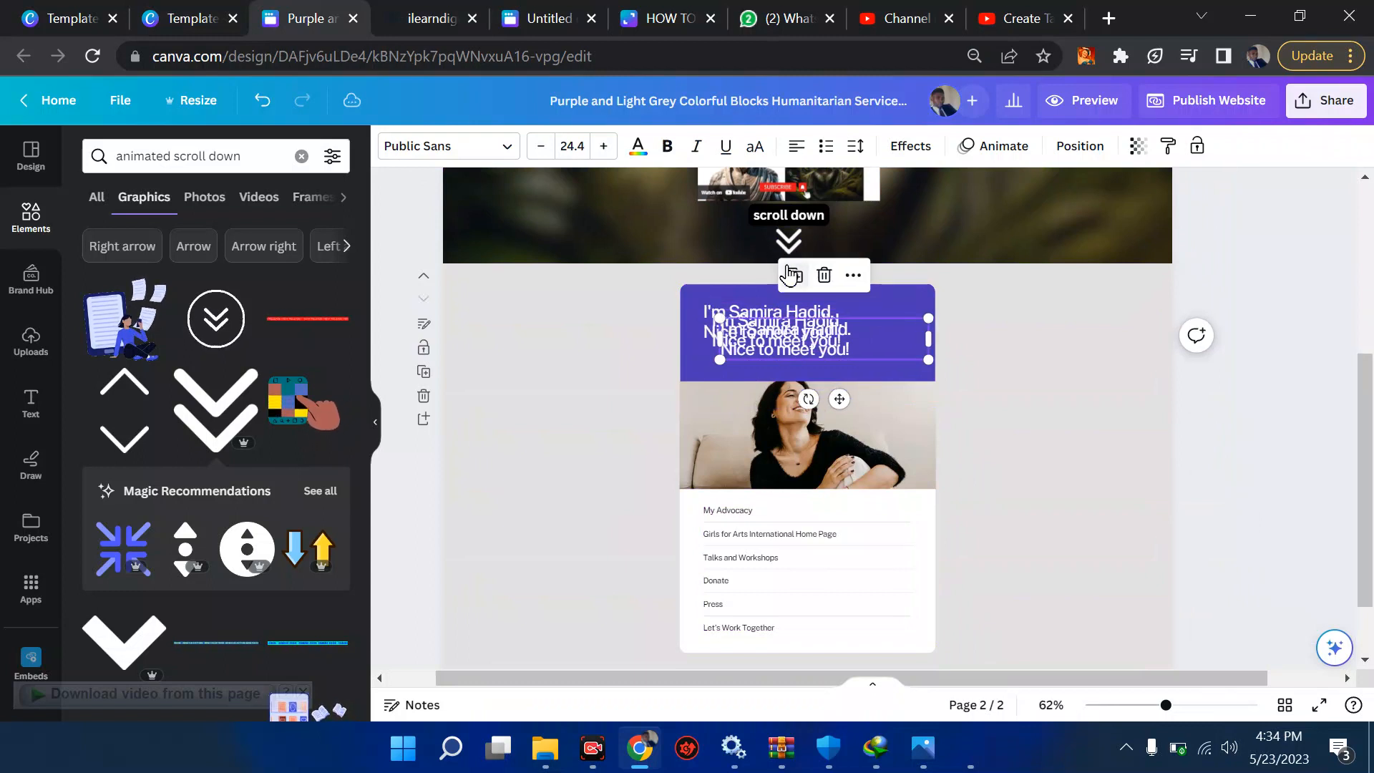
pyautogui.click(794, 276)
pyautogui.click(825, 291)
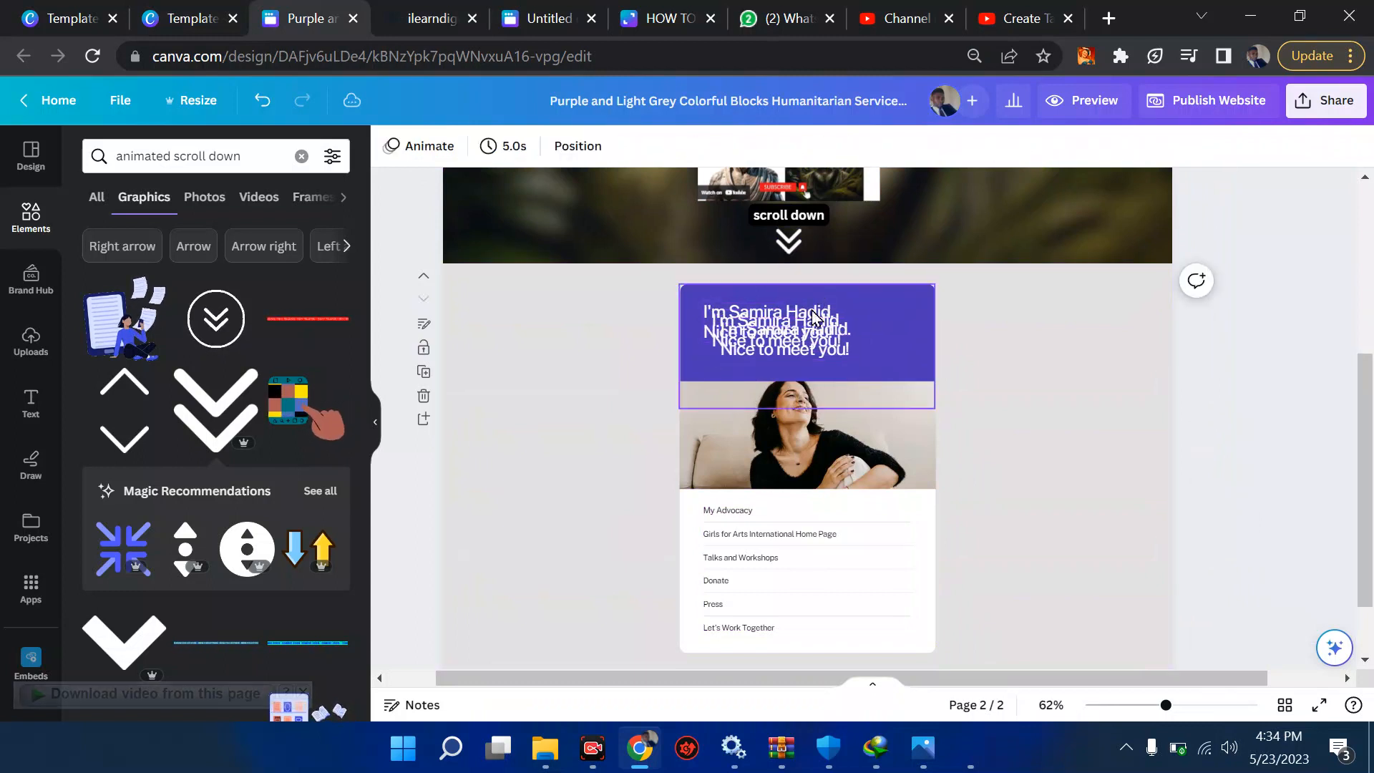
# Step: Delete the heading texts, purple banner, photo and link list from the second page, keeping only the blank white card
pyautogui.click(799, 331)
pyautogui.moveTo(704, 301); pyautogui.dragTo(761, 379)
pyautogui.press('Delete')
pyautogui.hotkey('ctrl', 'z')
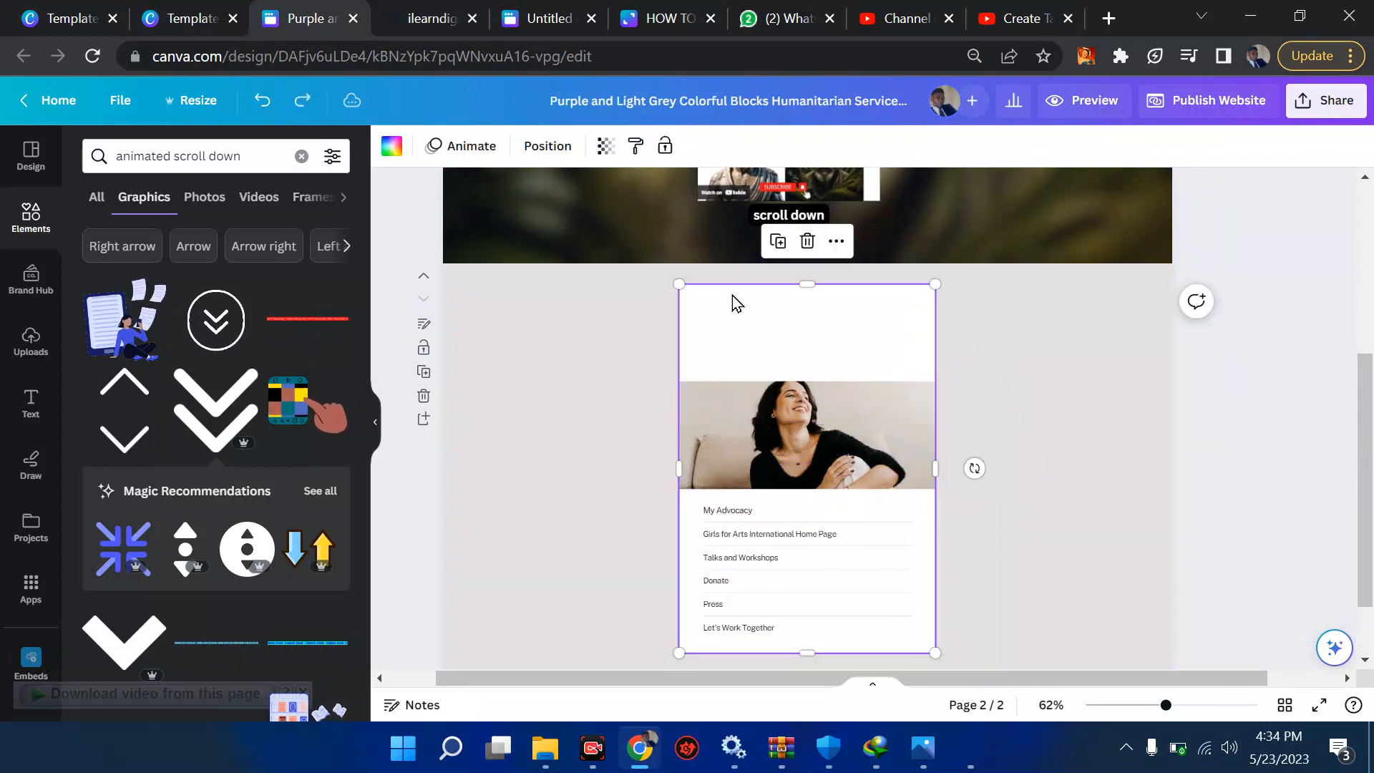
pyautogui.click(661, 152)
pyautogui.moveTo(707, 287); pyautogui.dragTo(794, 644)
pyautogui.press('Delete')
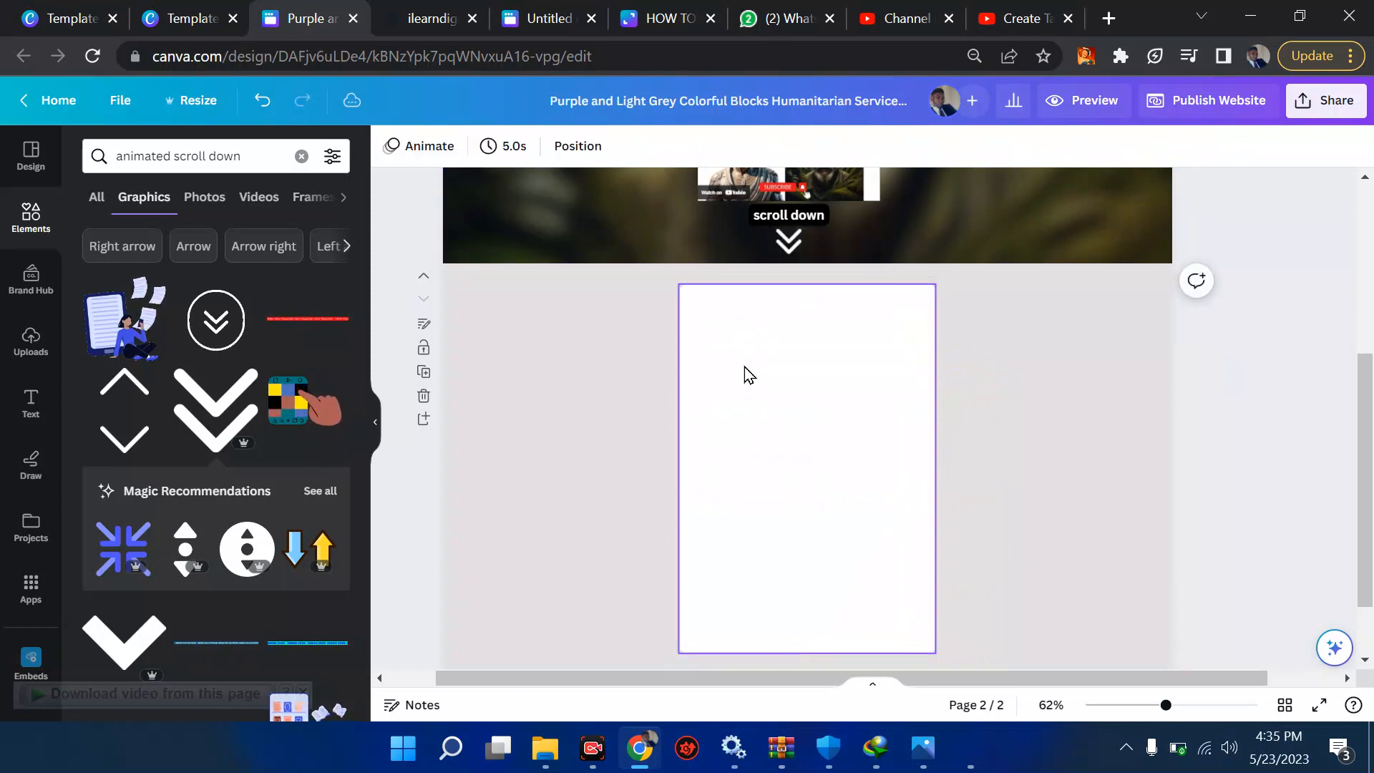
# Step: Copy the whole bulleted list under "What You Will Learn" from the published iLearn Digital reference site
pyautogui.click(528, 12)
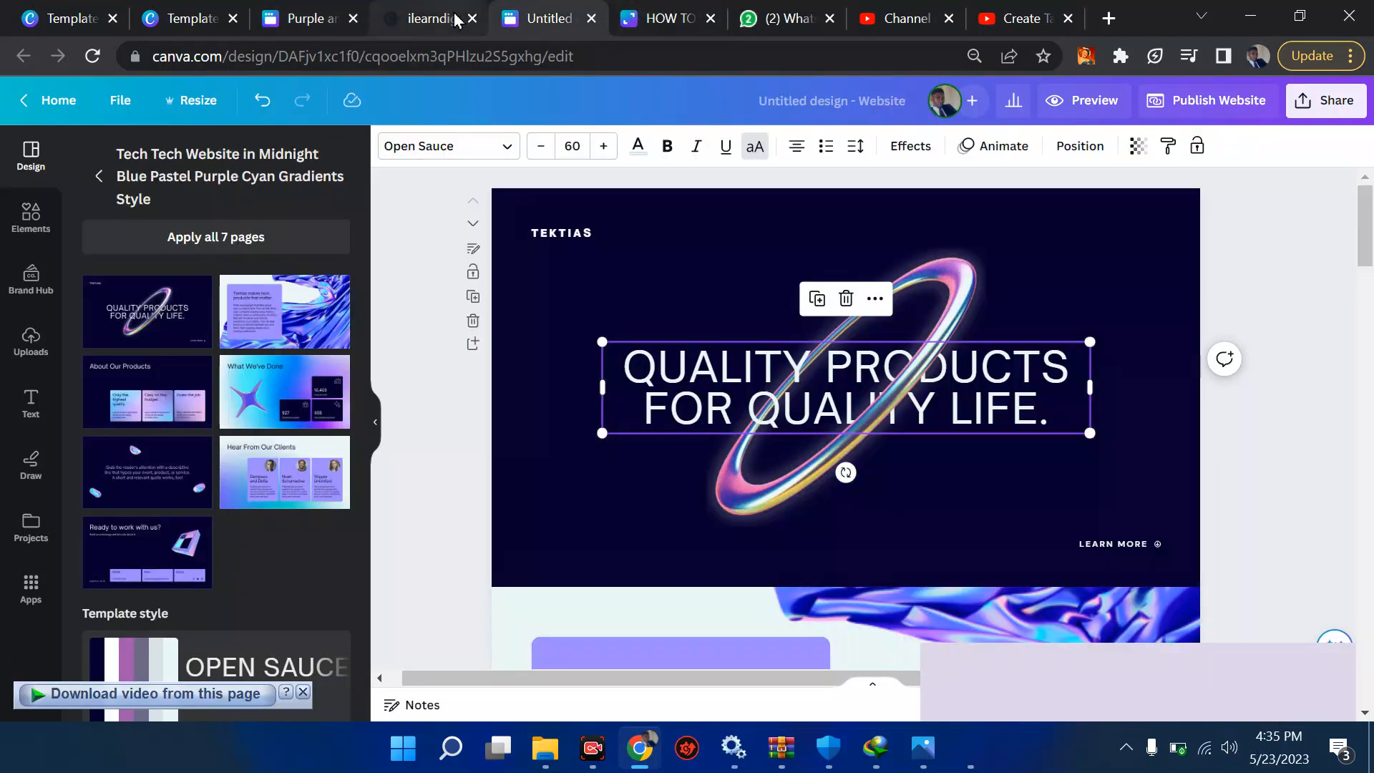
pyautogui.click(415, 10)
pyautogui.moveTo(548, 379); pyautogui.dragTo(659, 576)
pyautogui.moveTo(682, 627)
pyautogui.mouseDown()
pyautogui.moveTo(723, 711)
pyautogui.moveTo(662, 576)
pyautogui.moveTo(661, 612)
pyautogui.mouseUp()
pyautogui.hotkey('ctrl', 'c')
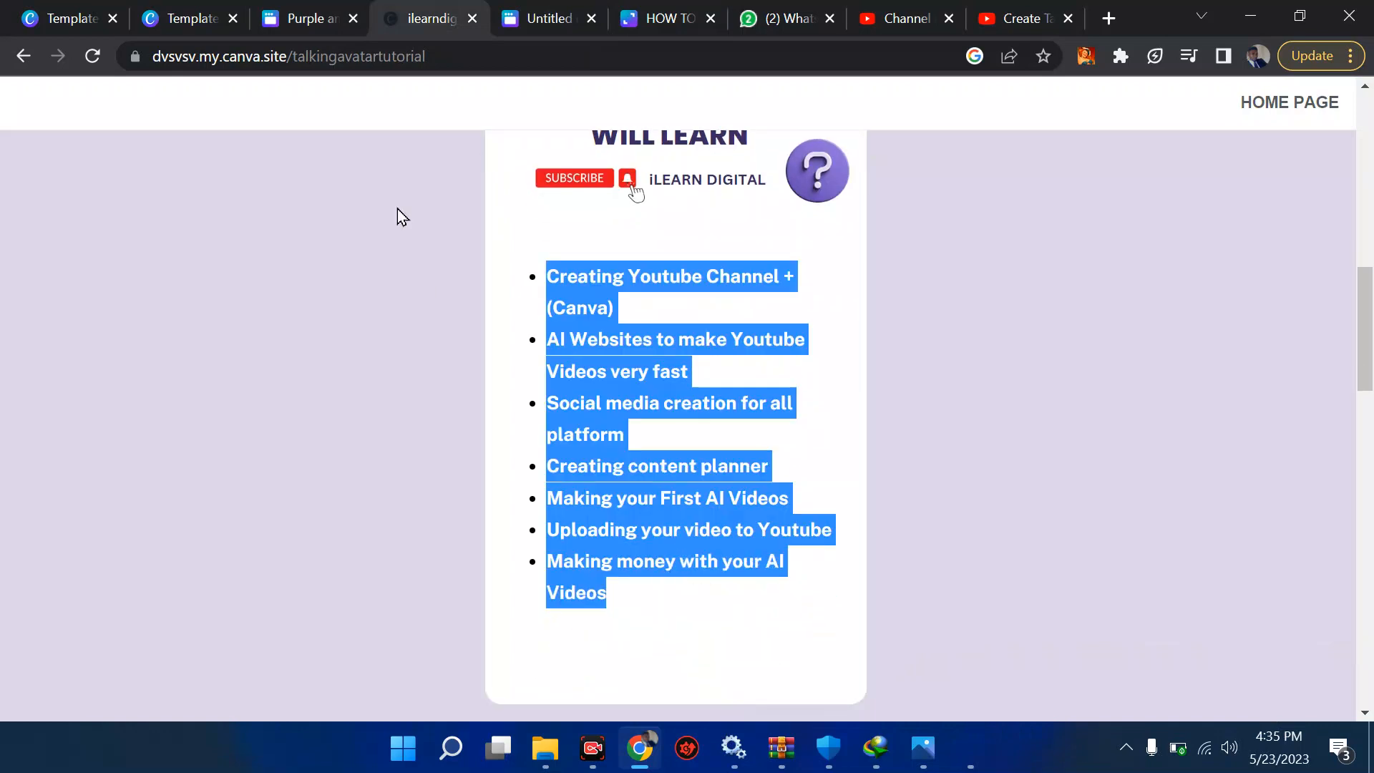
# Step: Paste the copied list onto the second page, then narrow and shrink it to about size 20.7 to fit the white card
pyautogui.click(542, 16)
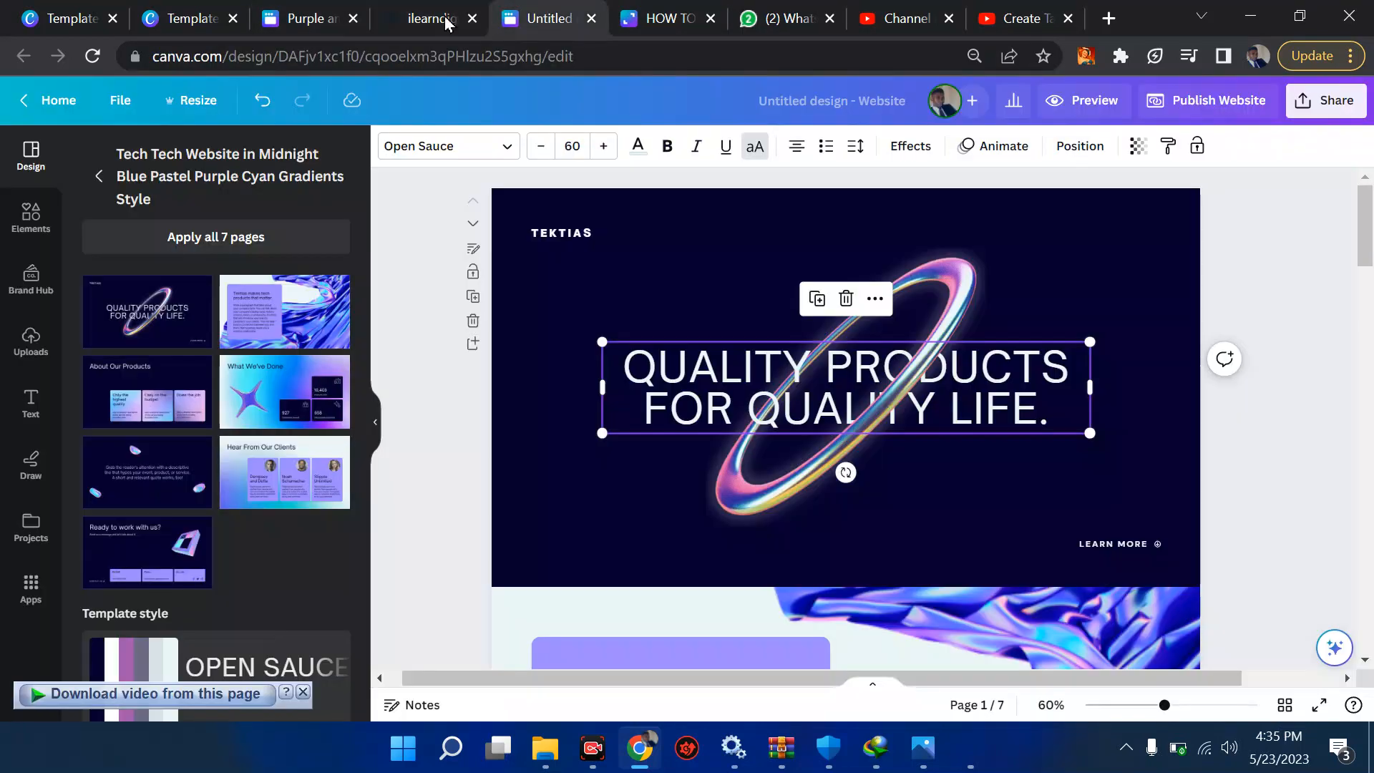
pyautogui.click(307, 18)
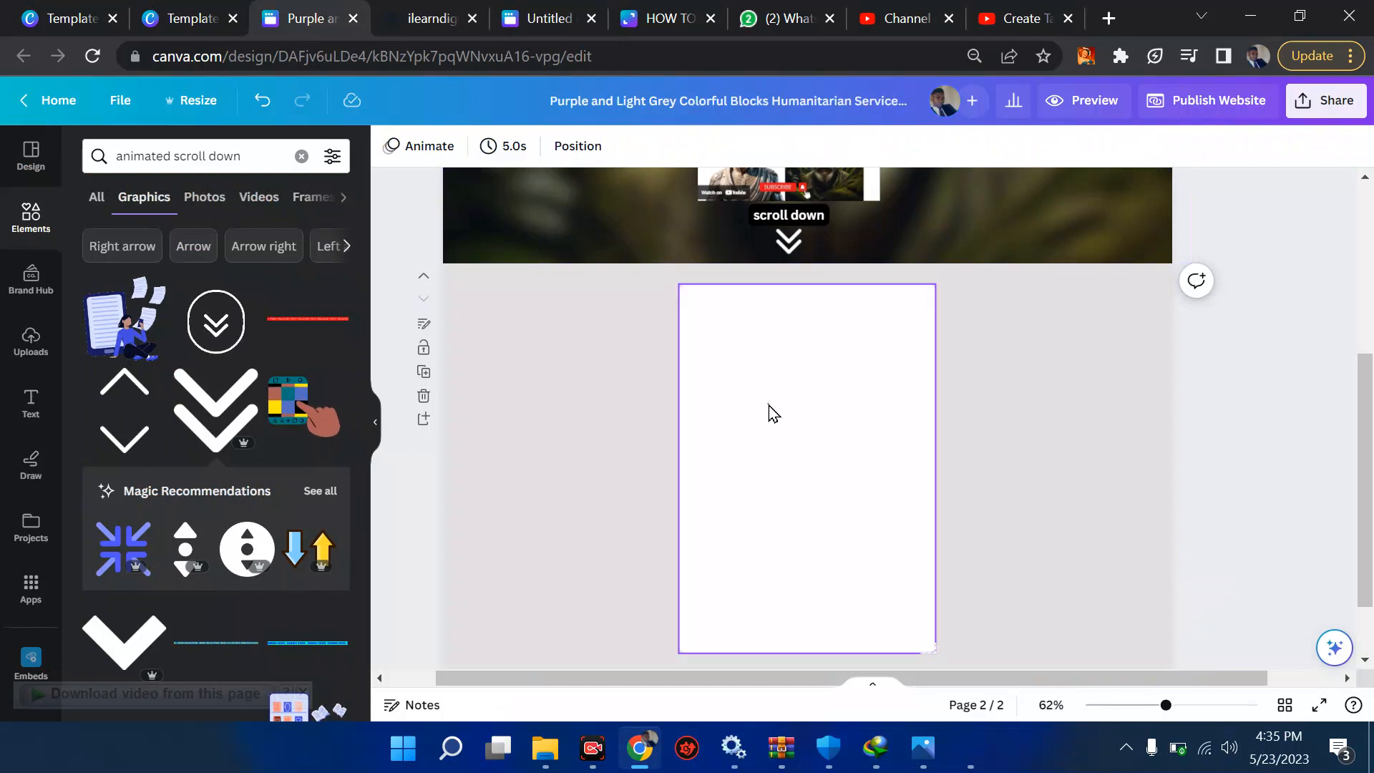
pyautogui.hotkey('ctrl', 'v')
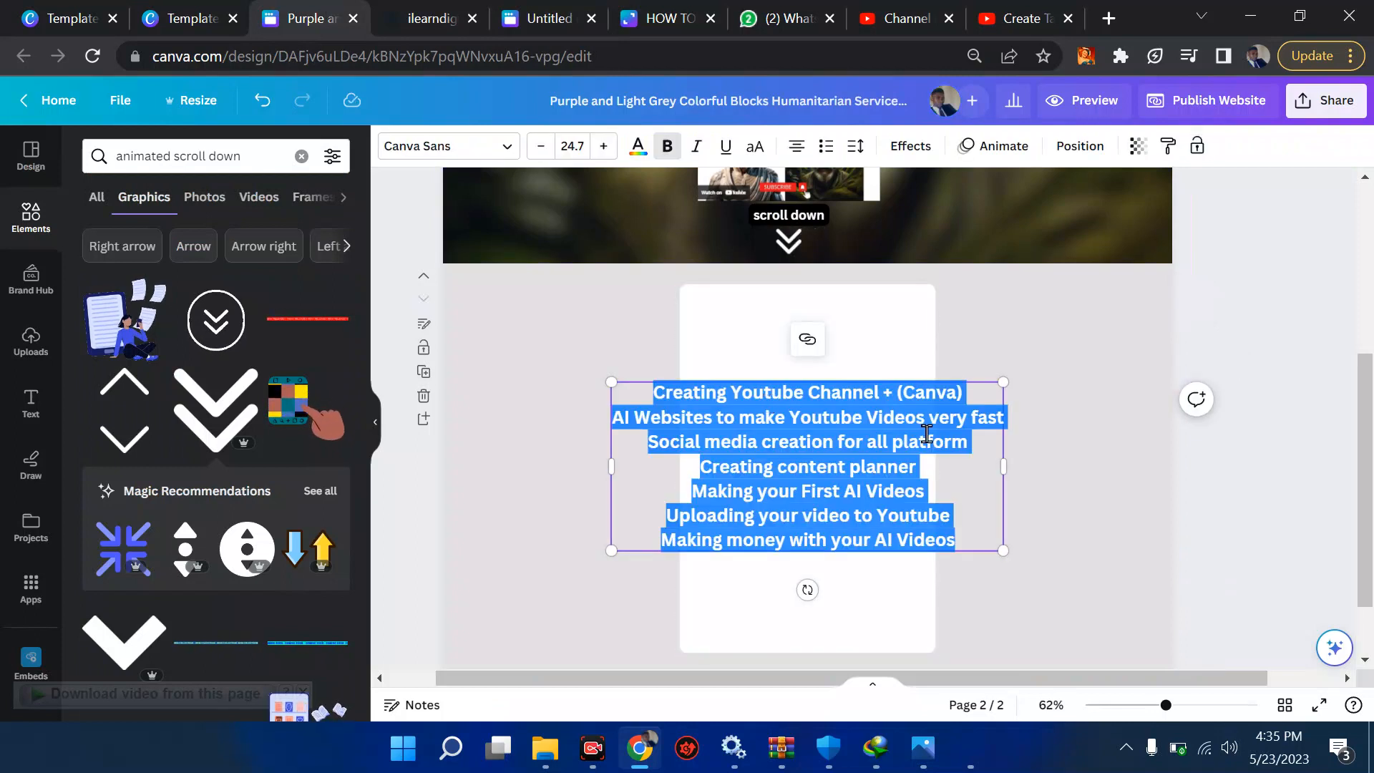
pyautogui.moveTo(996, 468); pyautogui.dragTo(857, 466)
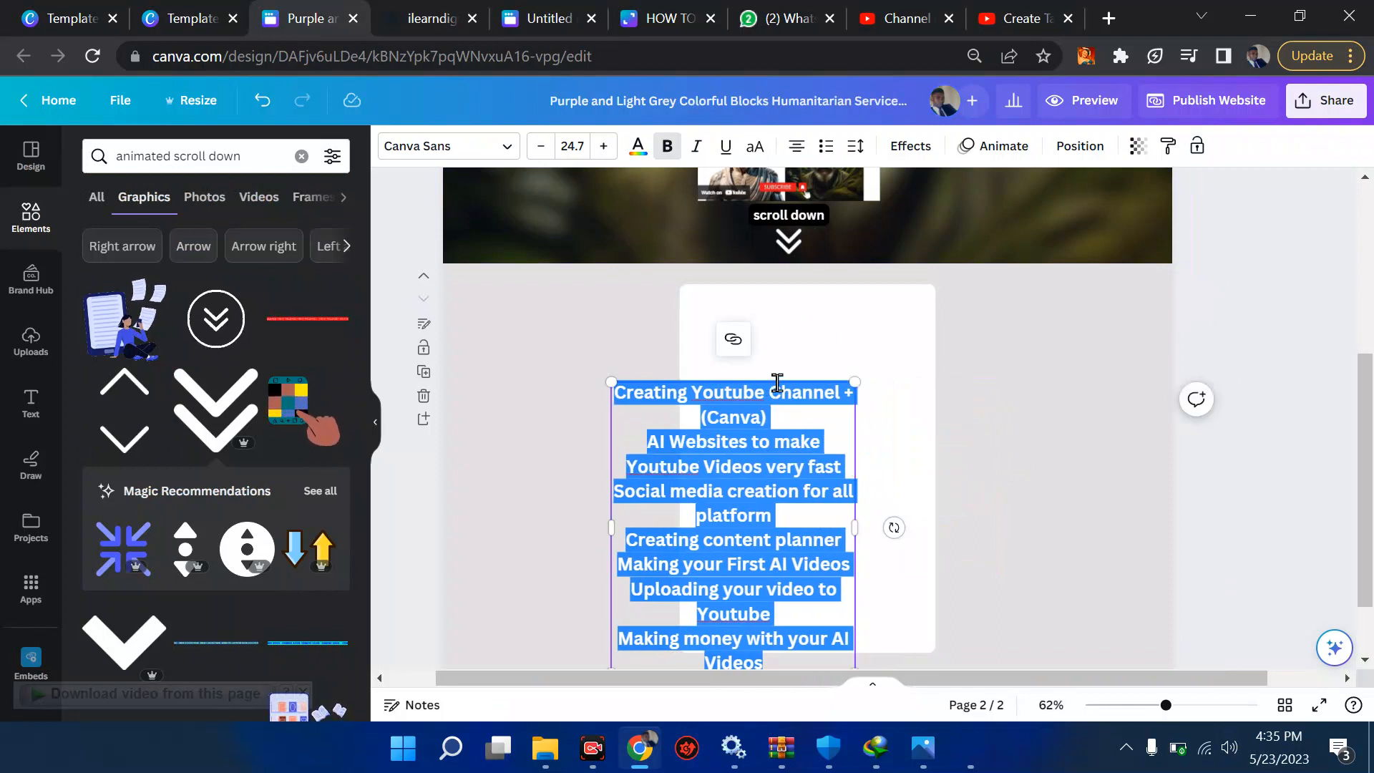
pyautogui.moveTo(791, 380); pyautogui.dragTo(857, 310)
pyautogui.moveTo(679, 313); pyautogui.dragTo(718, 357)
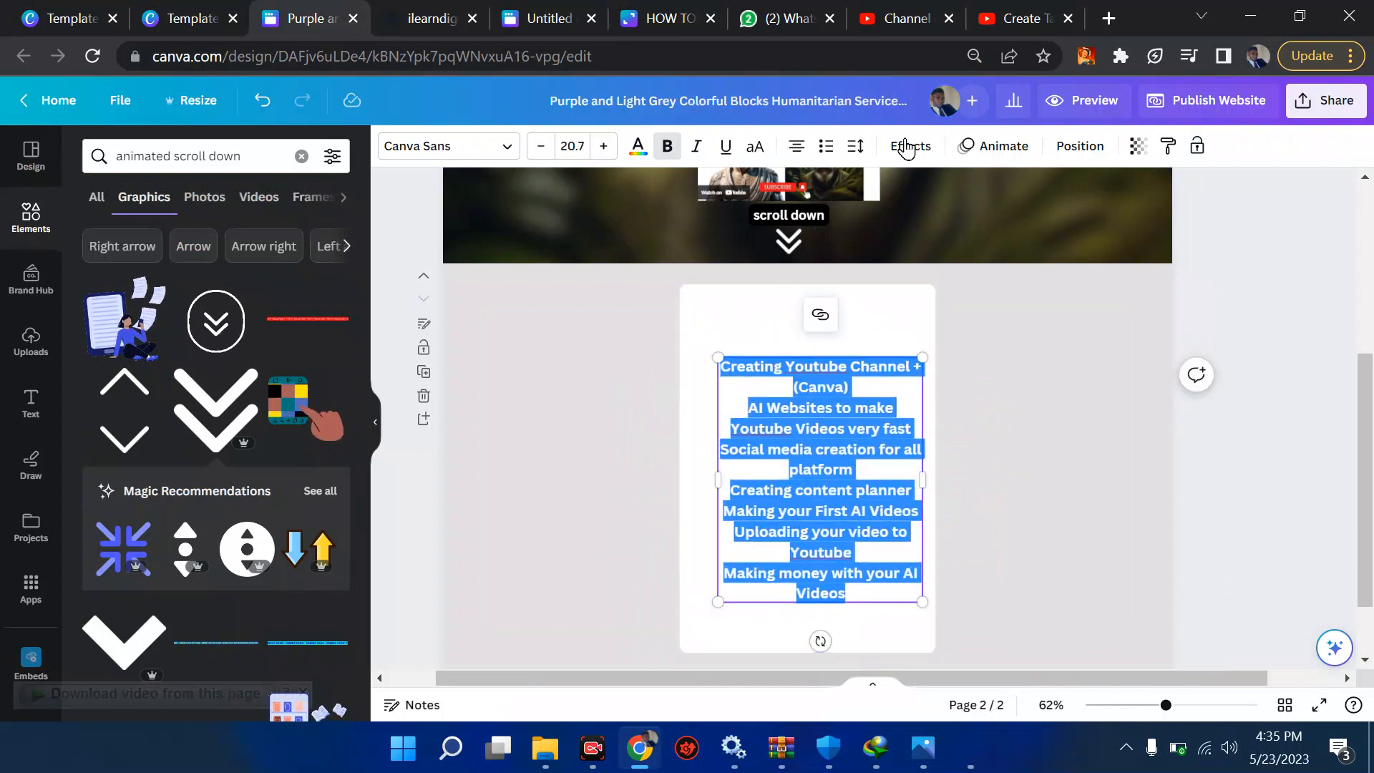
# Step: Format the pasted text as a bulleted list and centre it in the white card, leaving room above for a heading
pyautogui.click(827, 147)
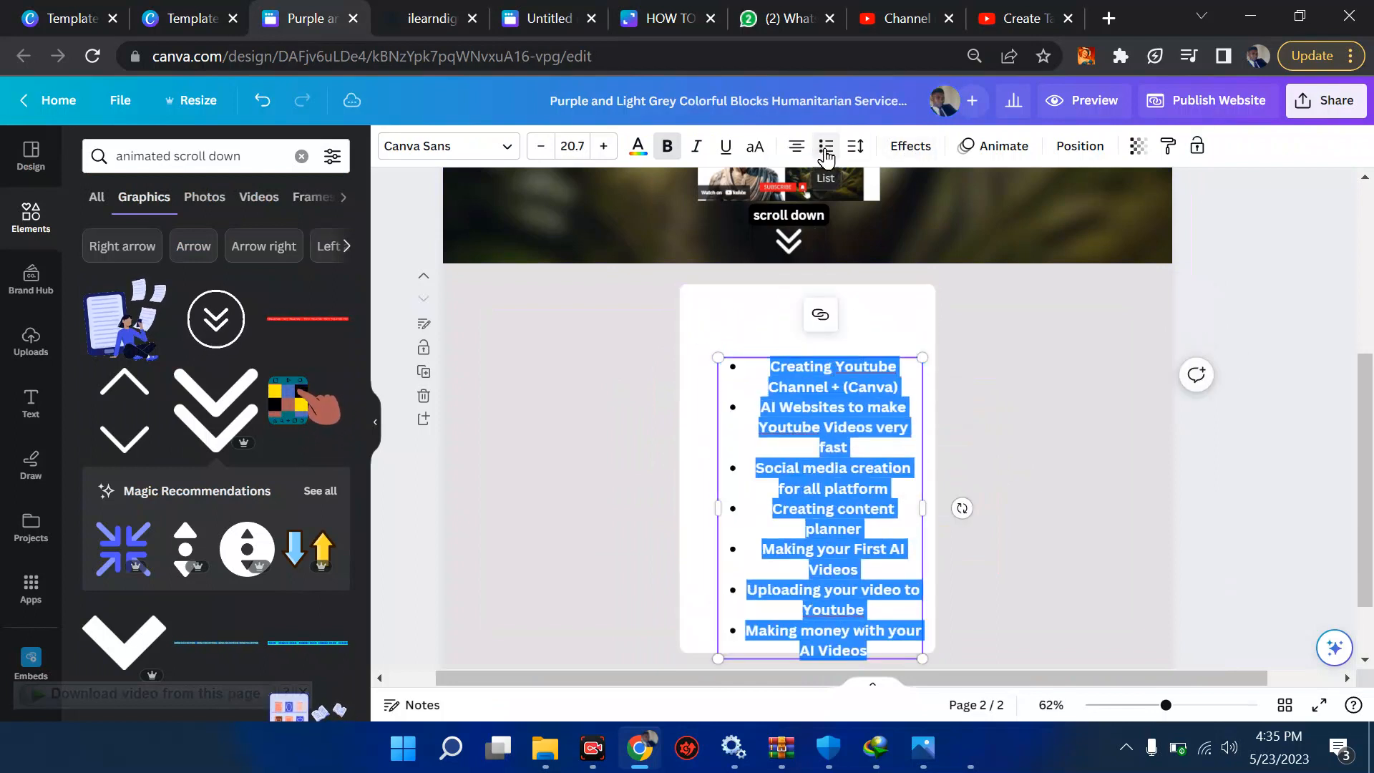
pyautogui.moveTo(850, 351); pyautogui.dragTo(822, 336)
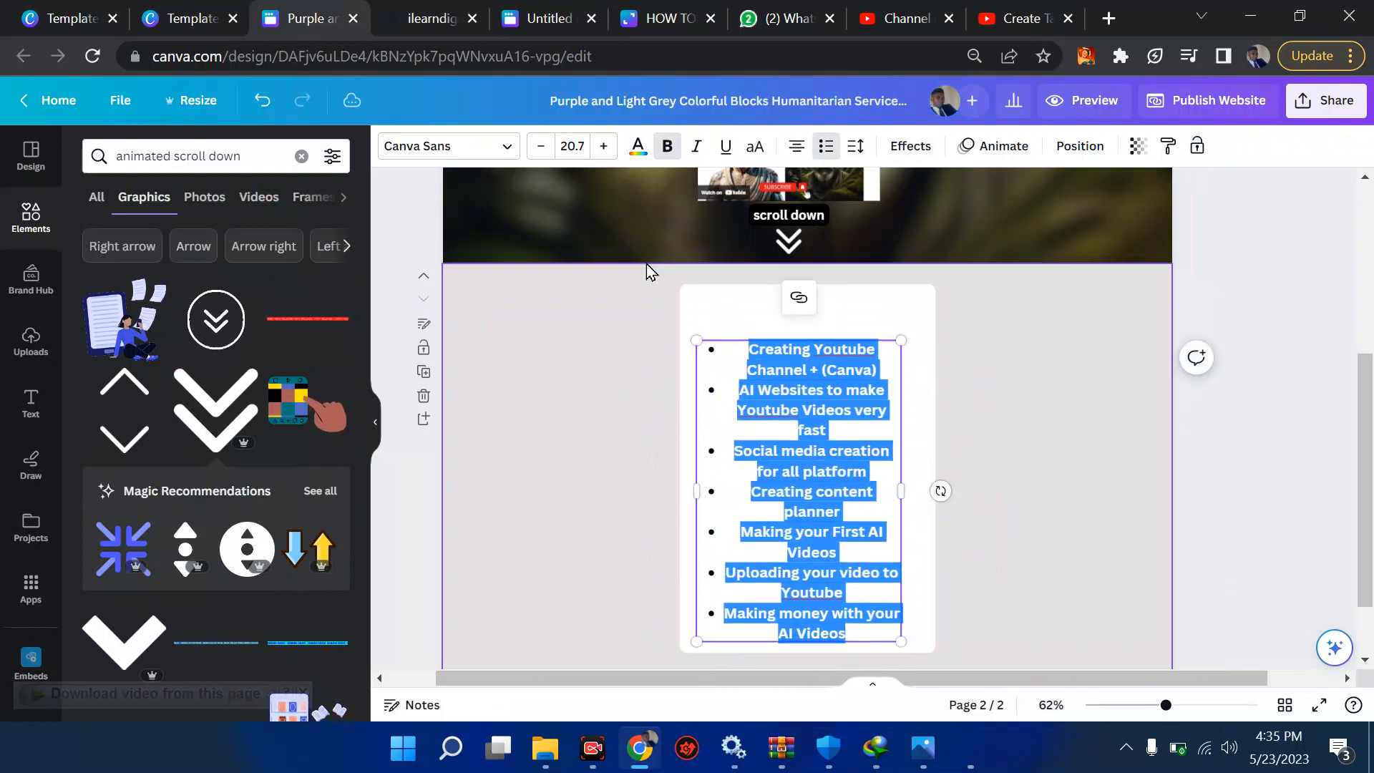
pyautogui.click(1253, 362)
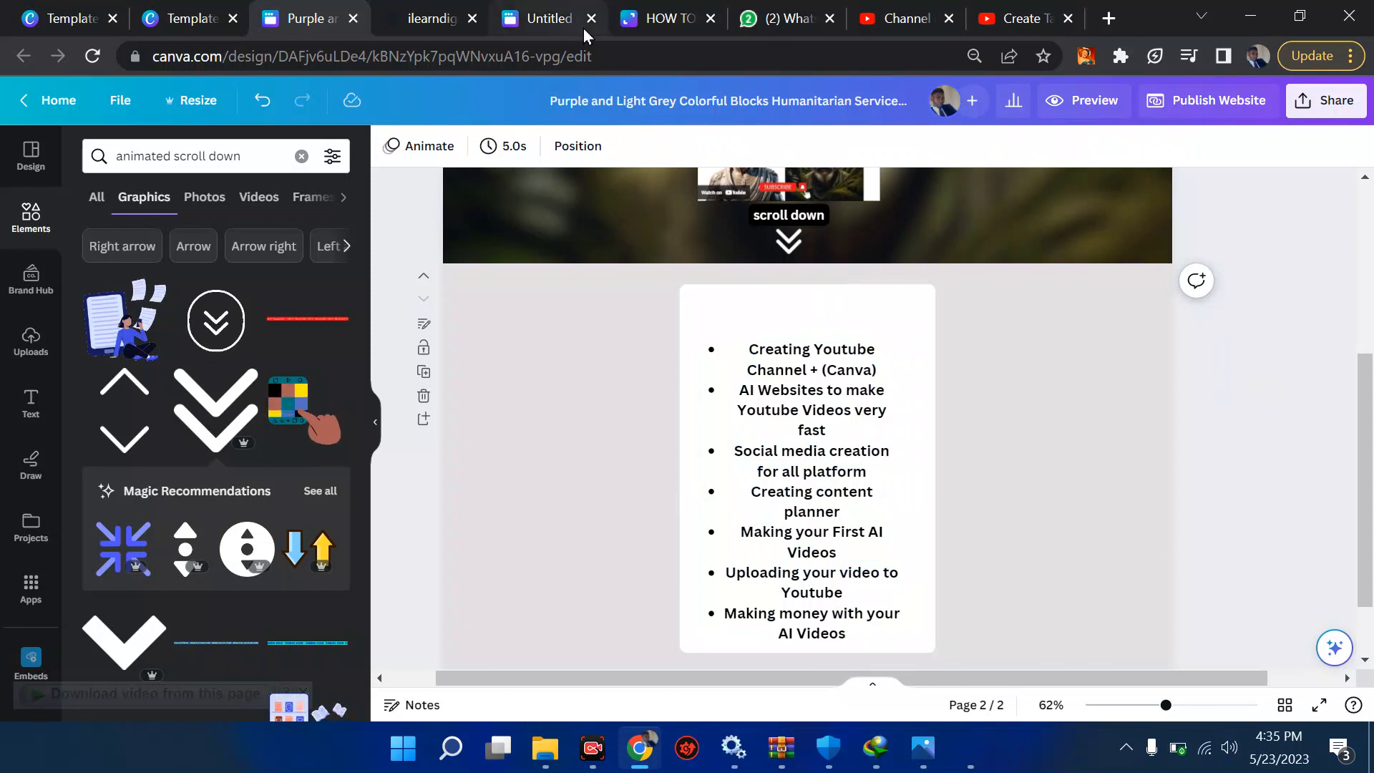
pyautogui.click(791, 361)
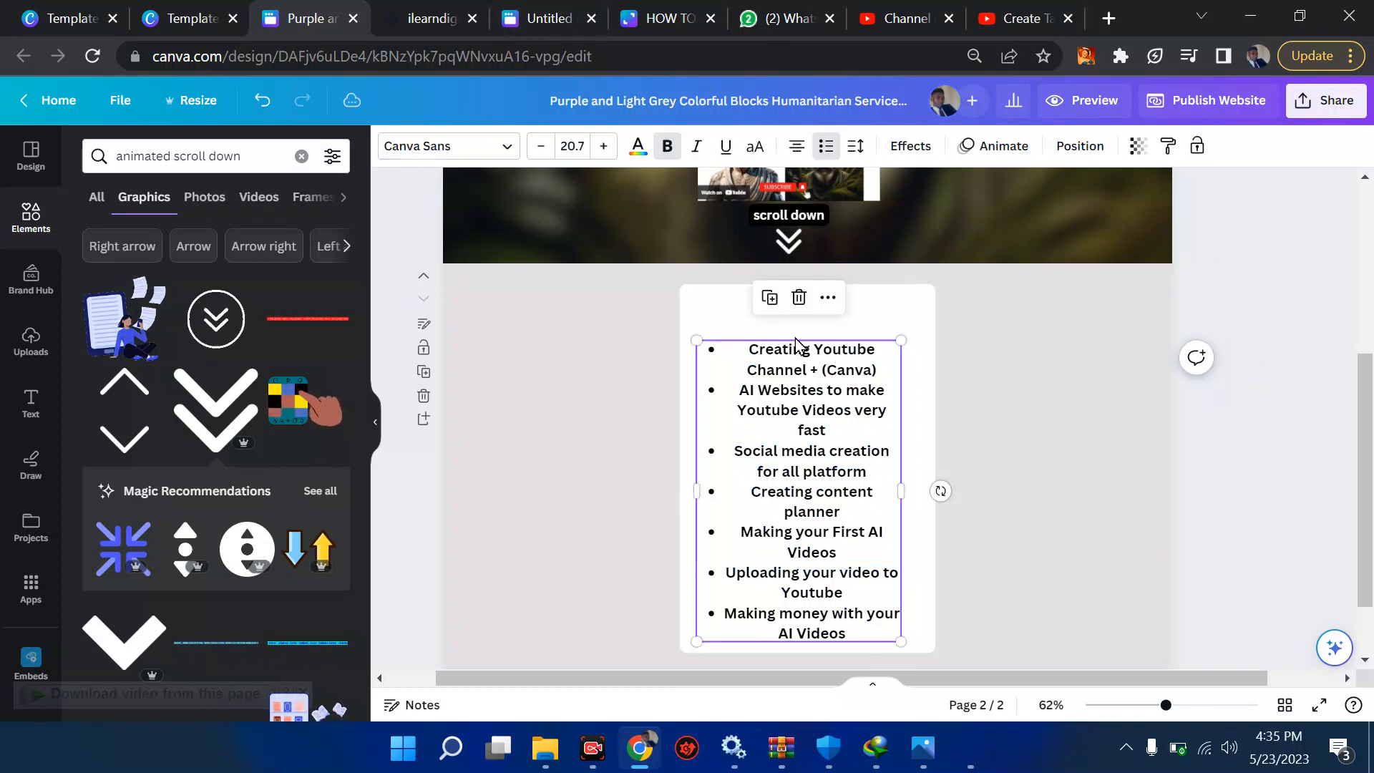
pyautogui.moveTo(795, 340); pyautogui.dragTo(795, 335)
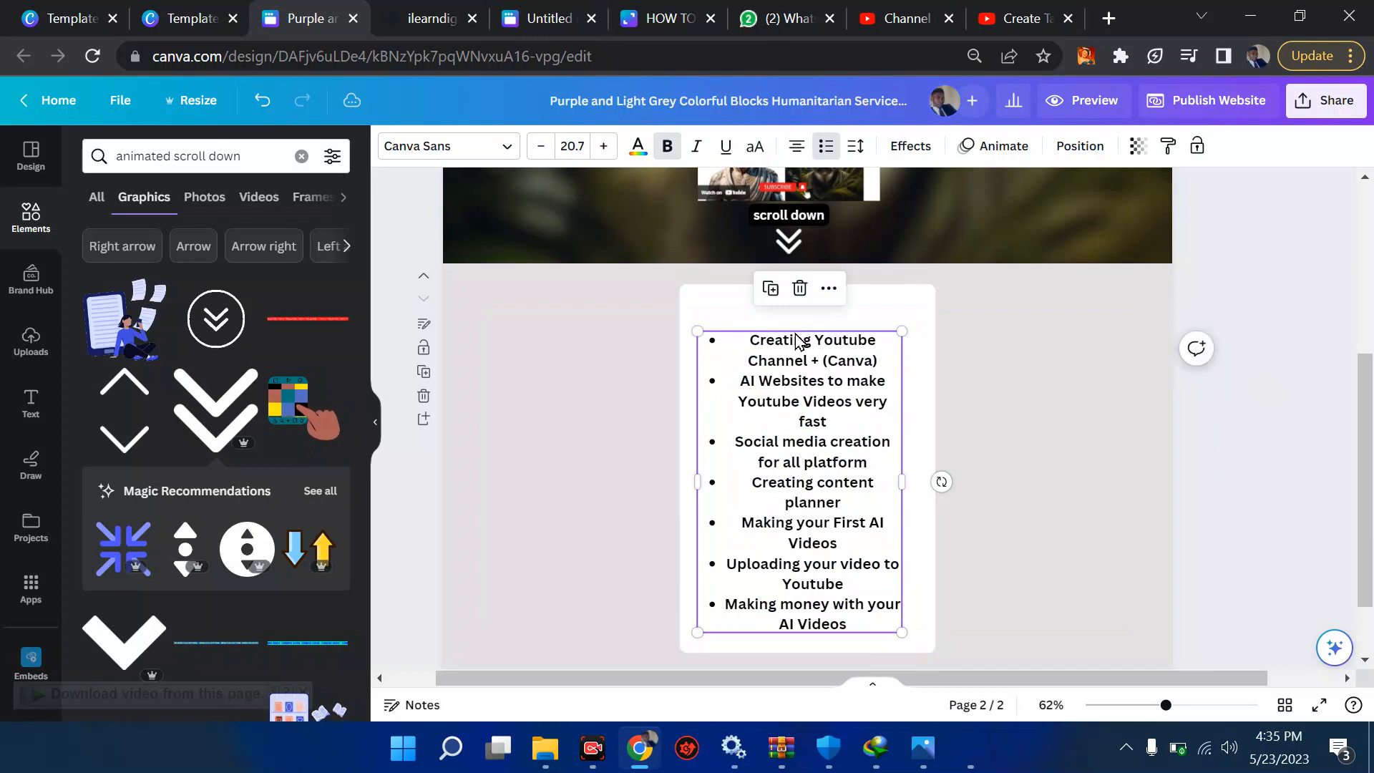
pyautogui.click(437, 20)
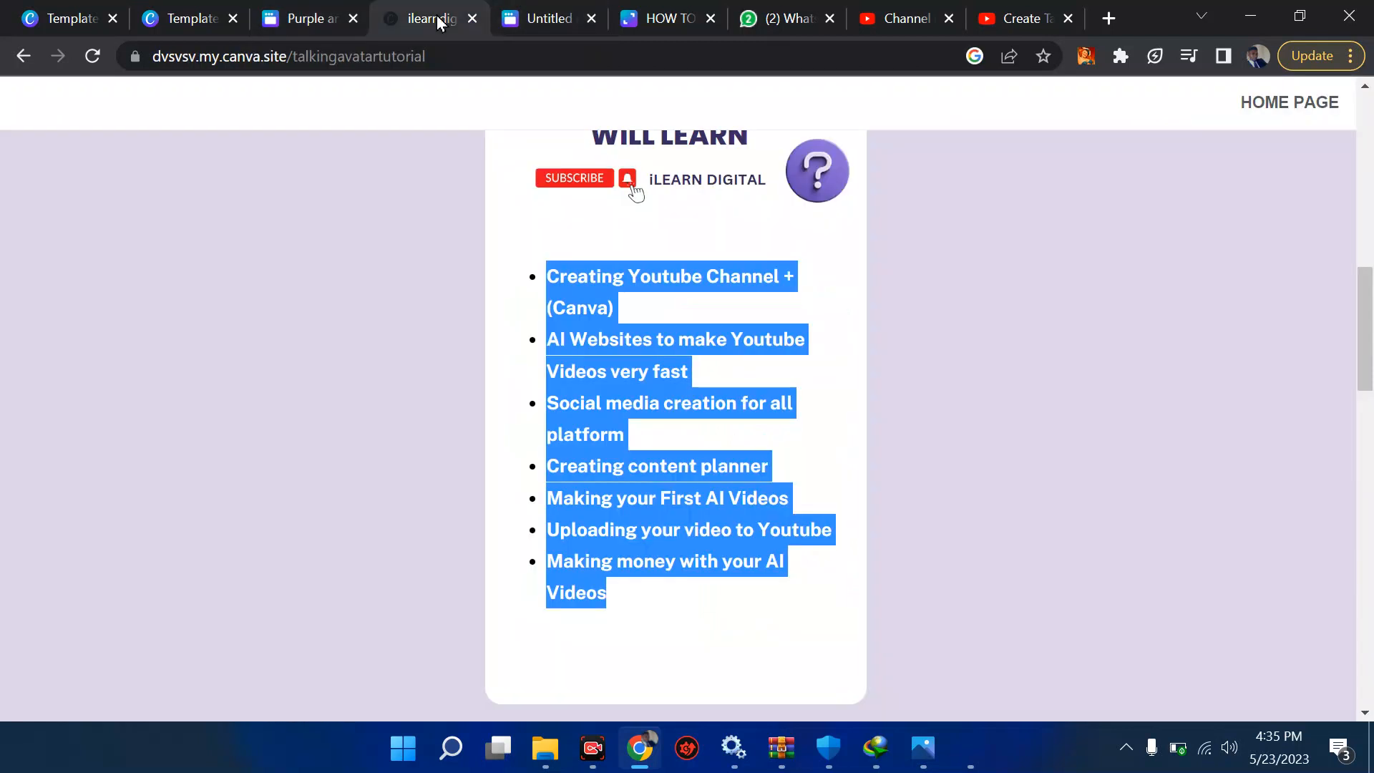
pyautogui.scroll(1, 750, 290)
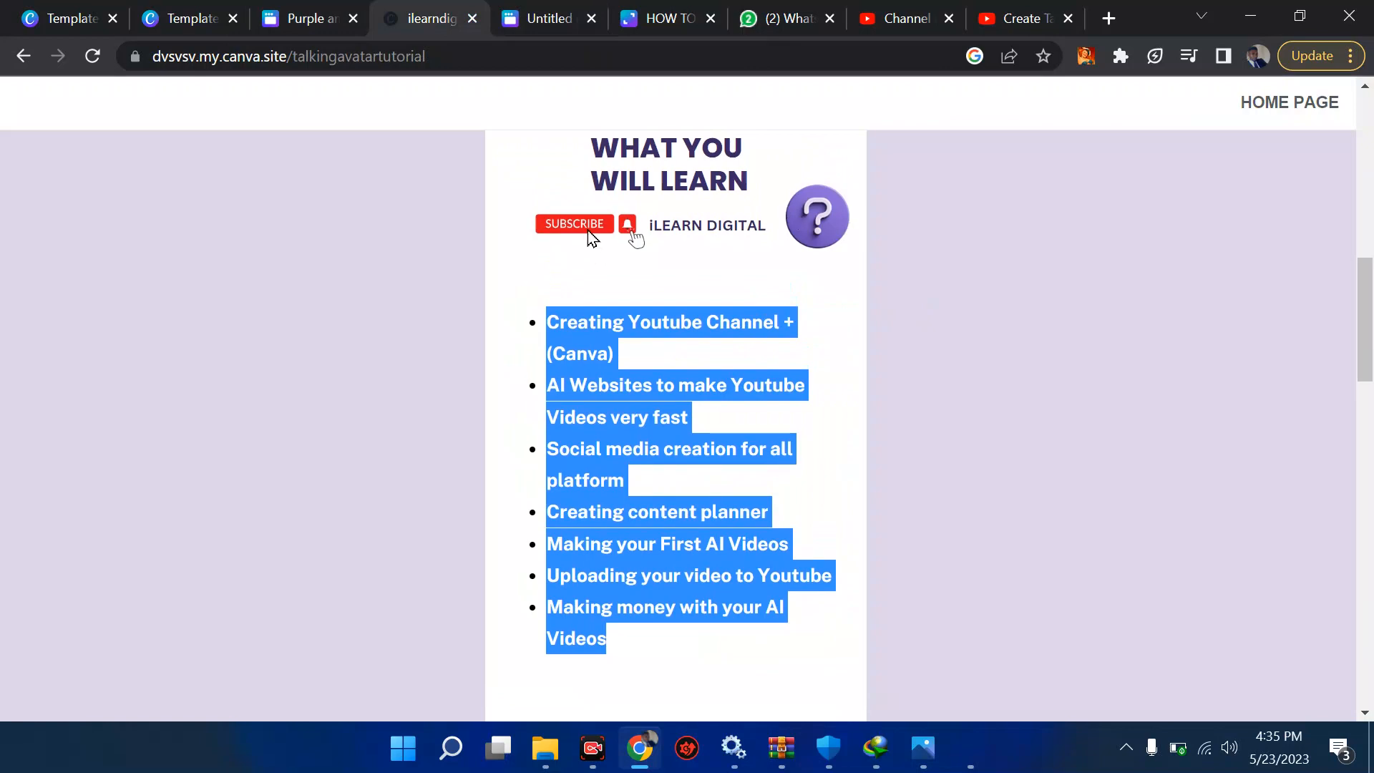
pyautogui.click(324, 19)
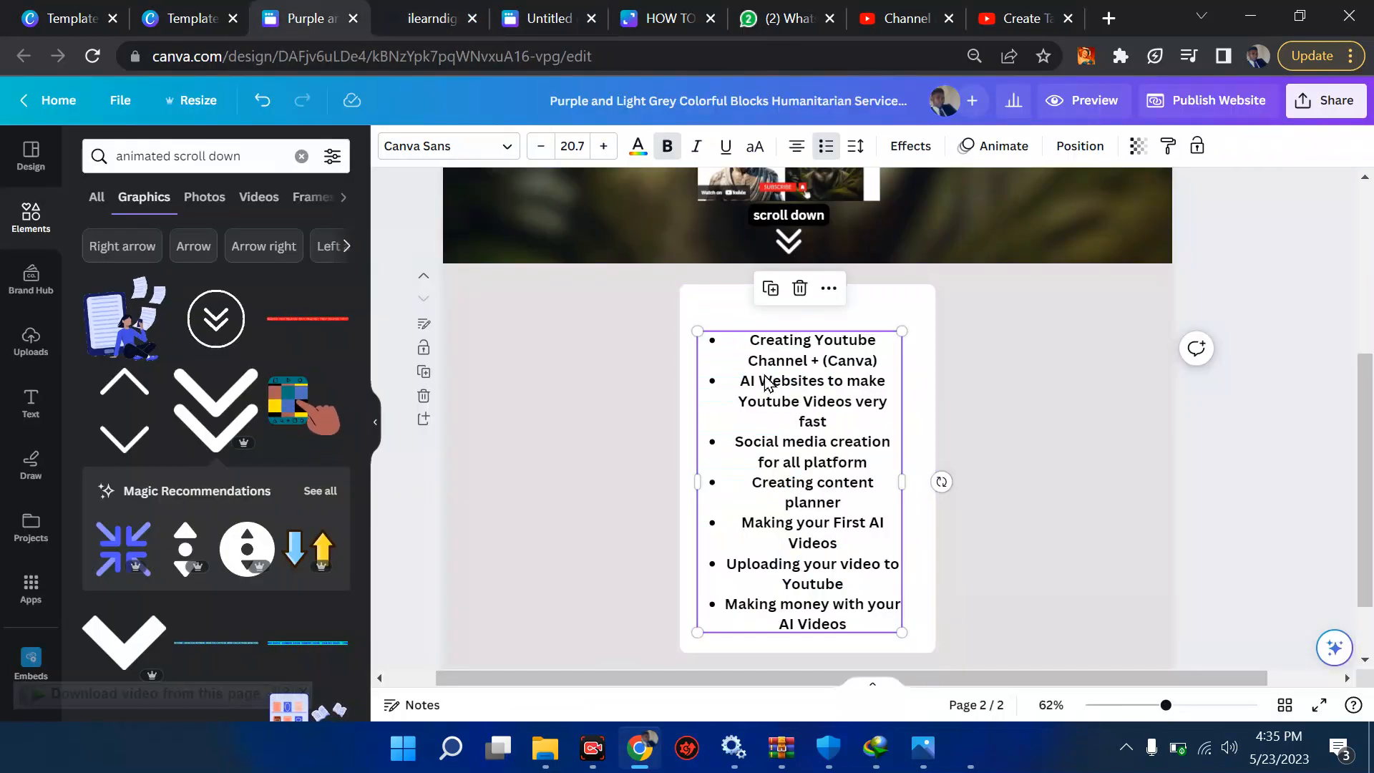
pyautogui.moveTo(768, 373); pyautogui.dragTo(777, 382)
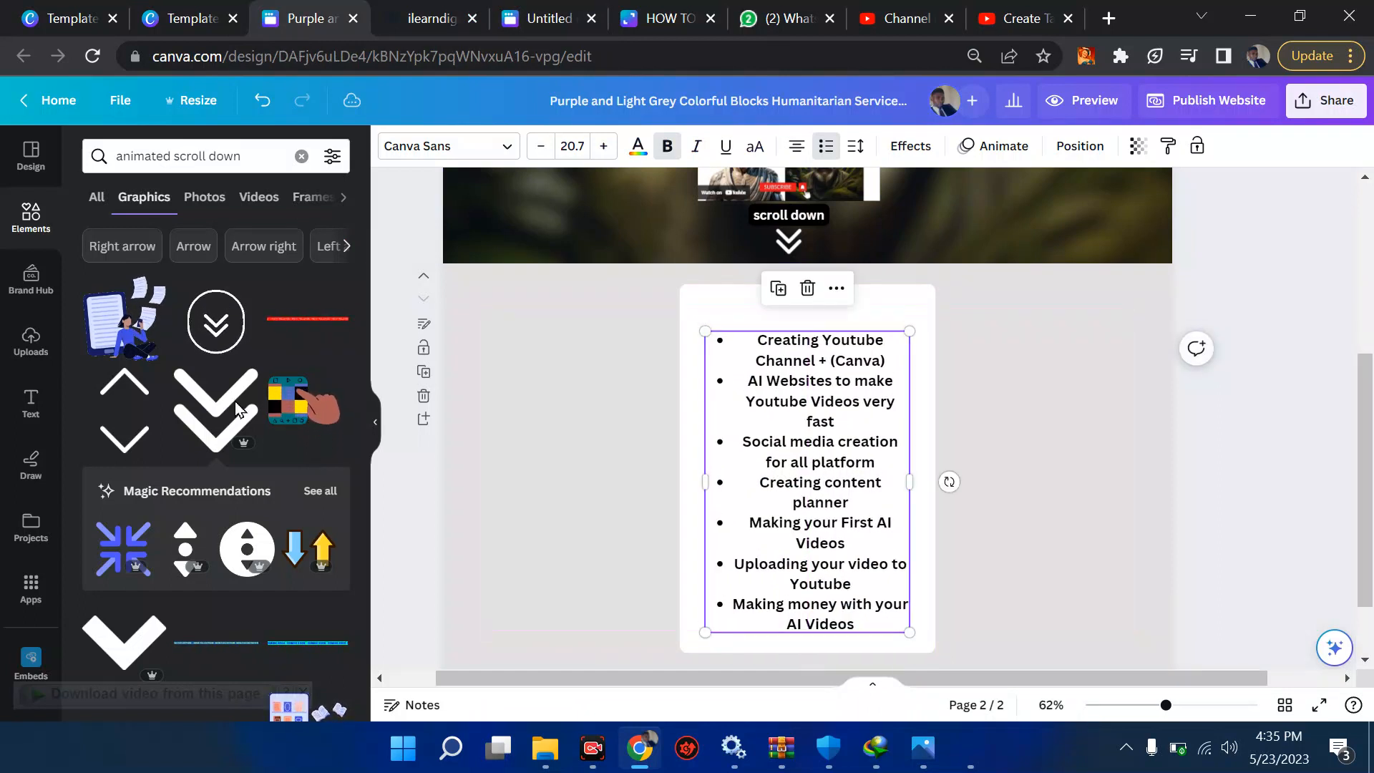
# Step: Add a heading to the second page reading "WHAT YOU WILL LEARN"
pyautogui.click(31, 402)
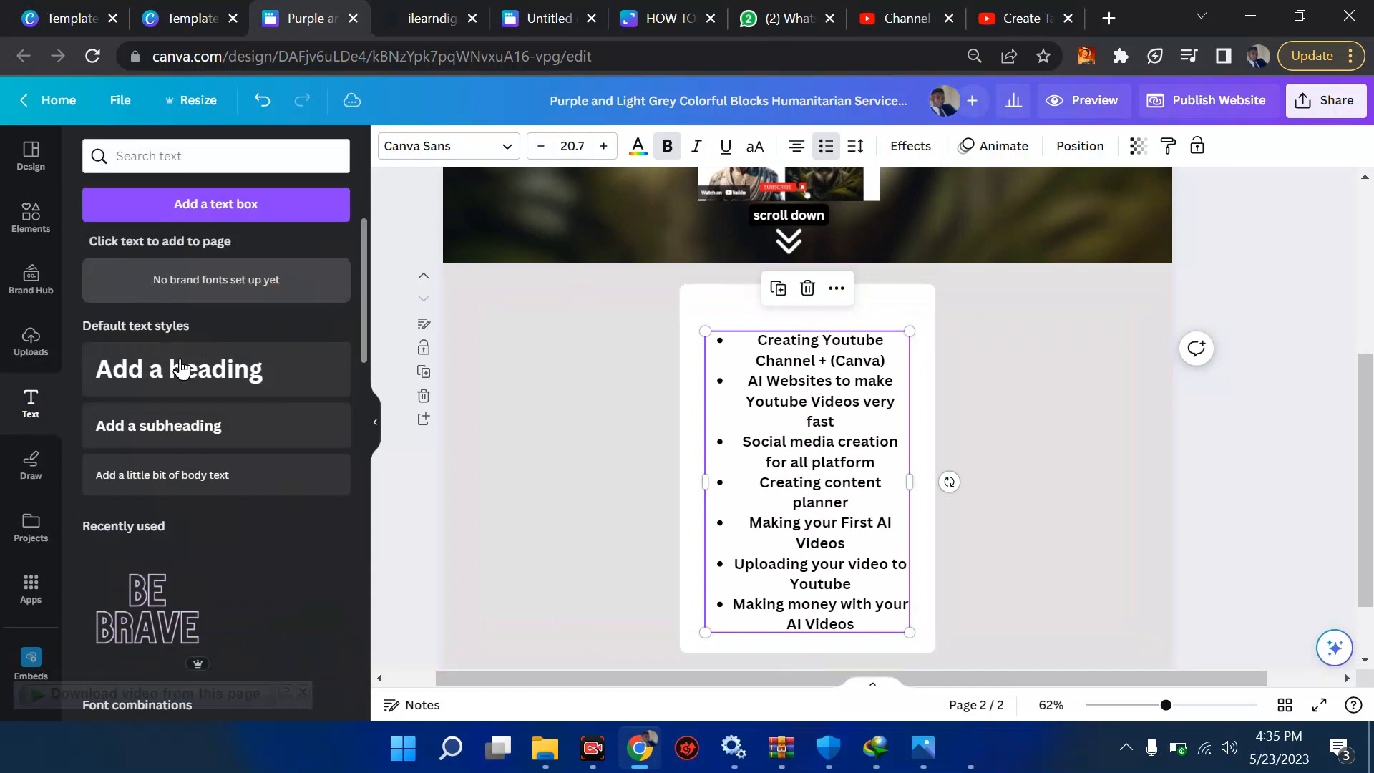
pyautogui.click(169, 378)
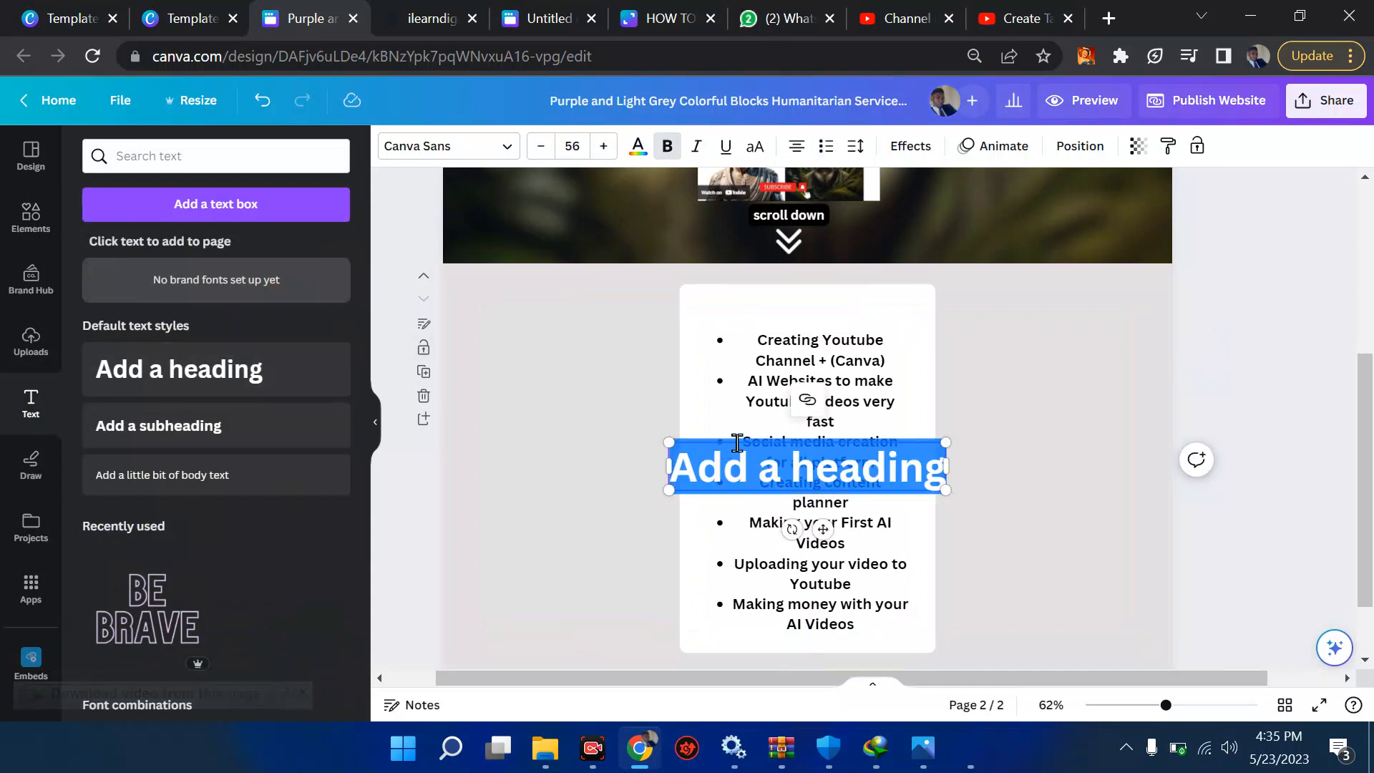
pyautogui.write('what')
pyautogui.press('BackSpace')
pyautogui.press('BackSpace')
pyautogui.press('BackSpace')
pyautogui.press('BackSpace')
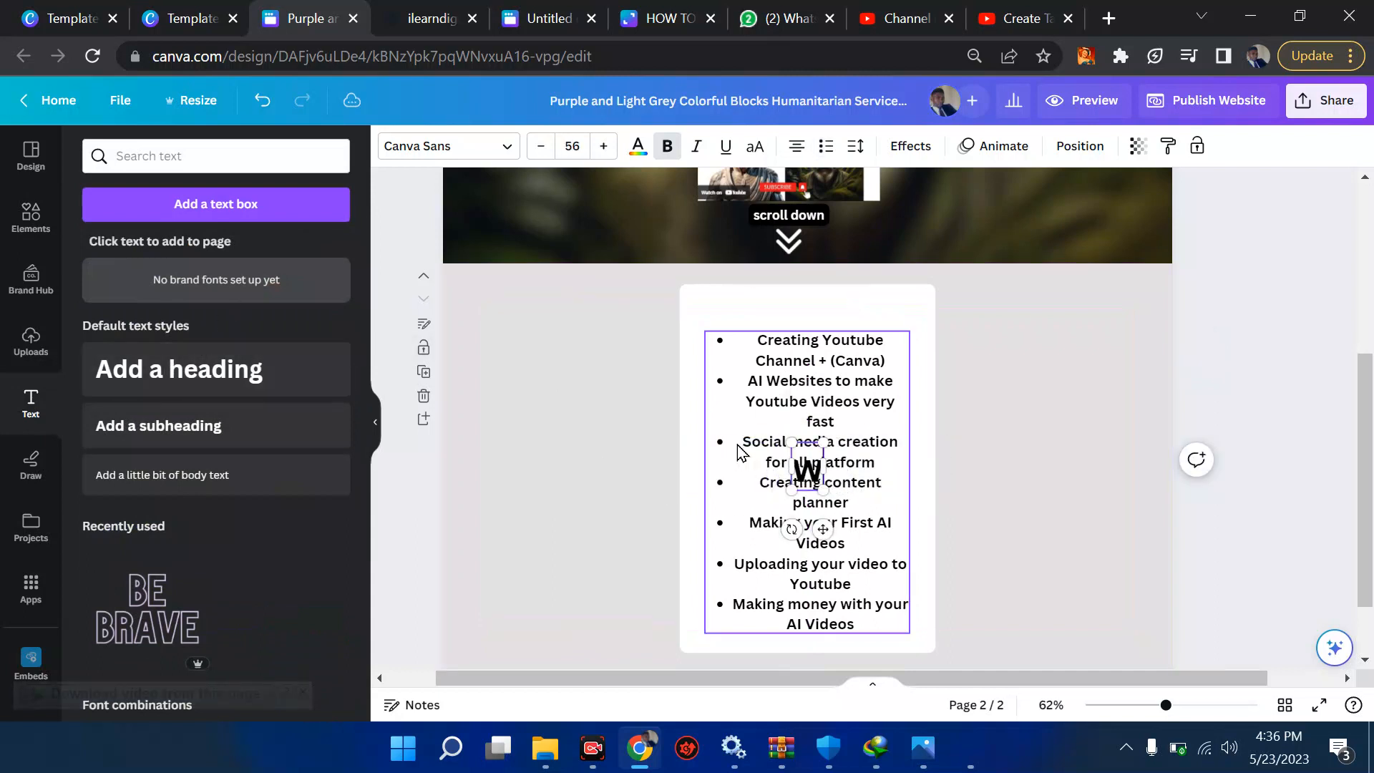
pyautogui.write('WA')
pyautogui.press('BackSpace')
pyautogui.write('HAT Y')
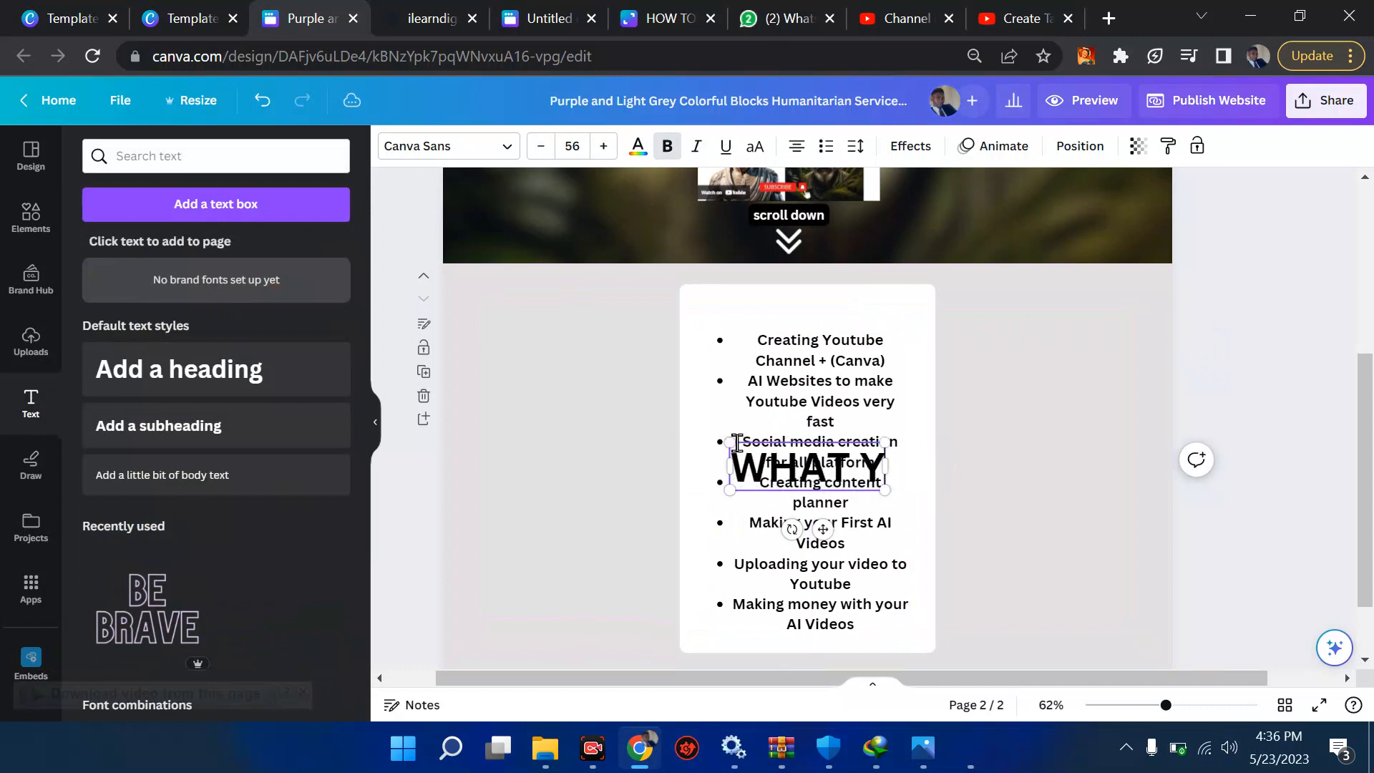
pyautogui.write('OU WILL LEARN')
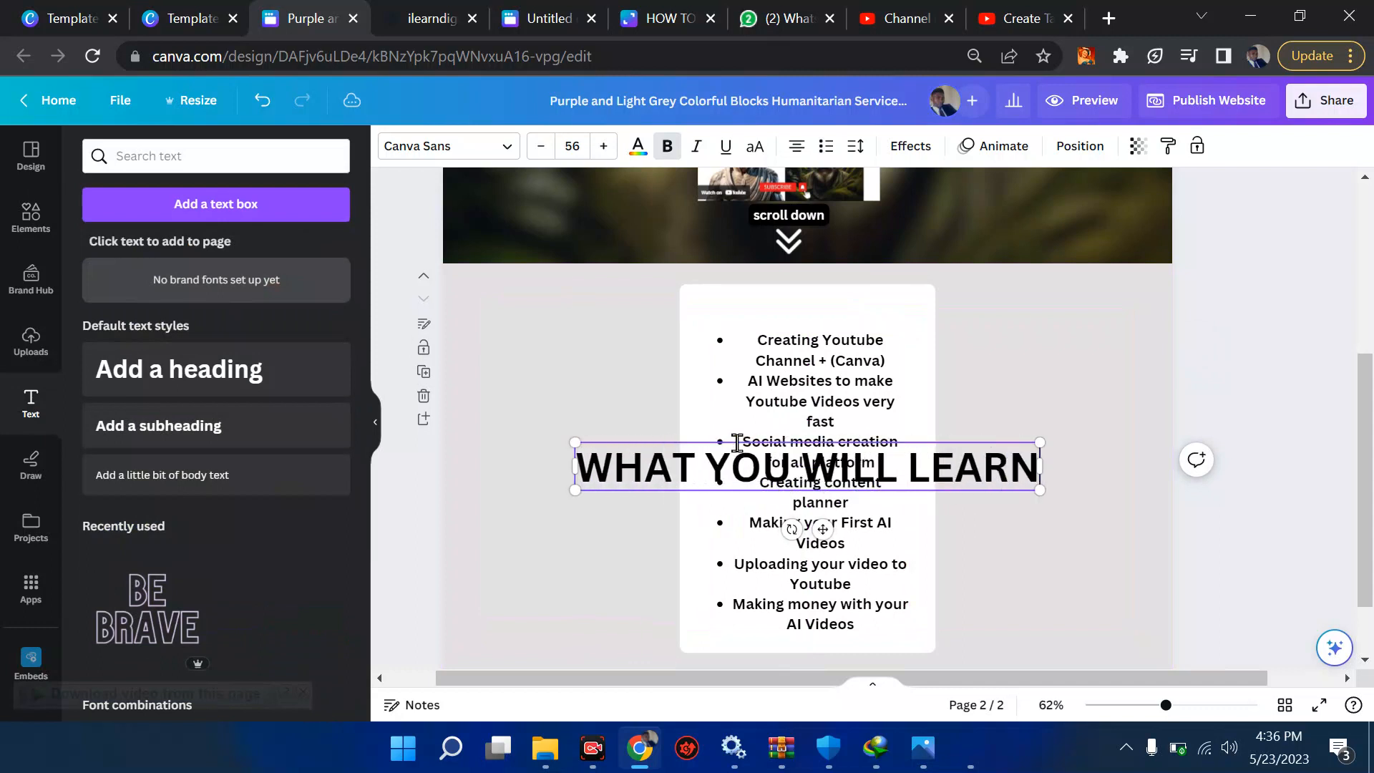
# Step: Set the heading to size 20 with the Background text effect and place it above the bulleted list
pyautogui.click(576, 142)
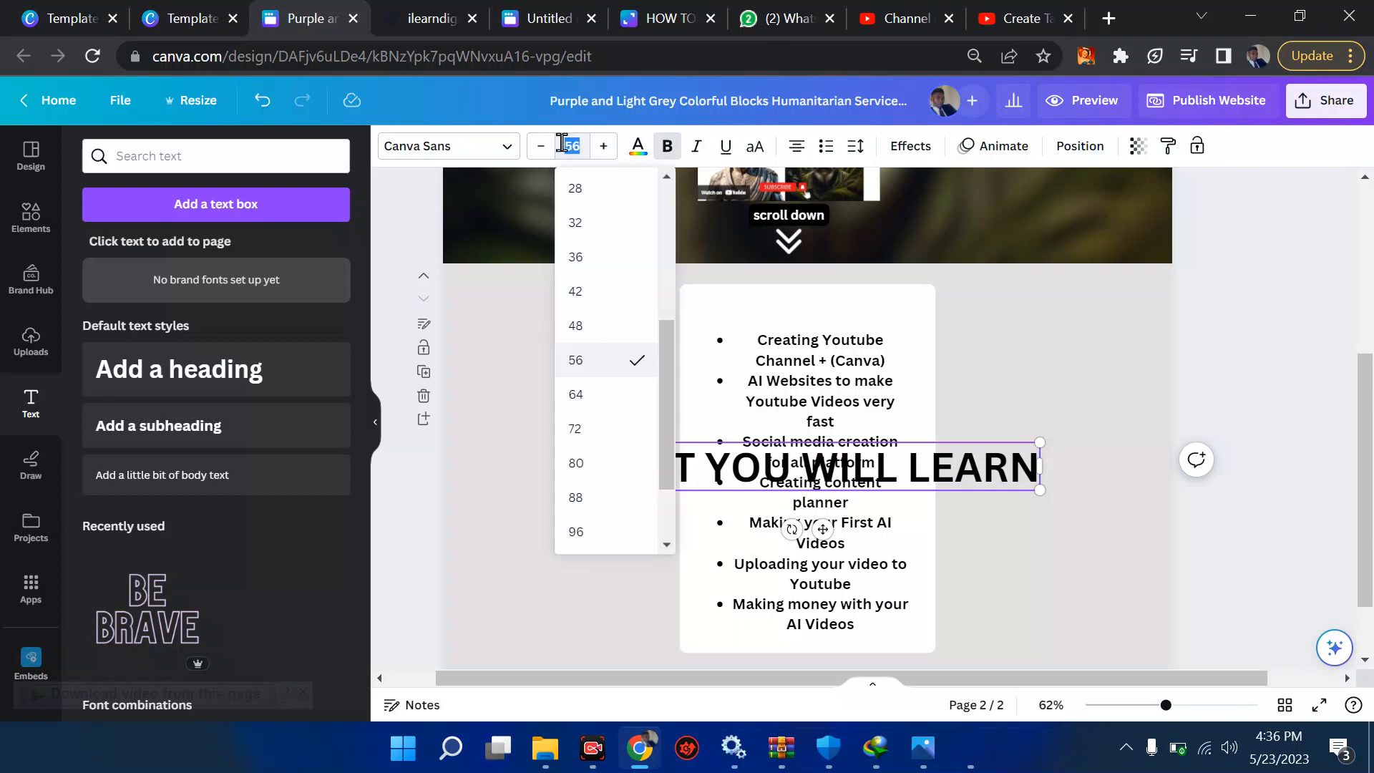
pyautogui.press('Return')
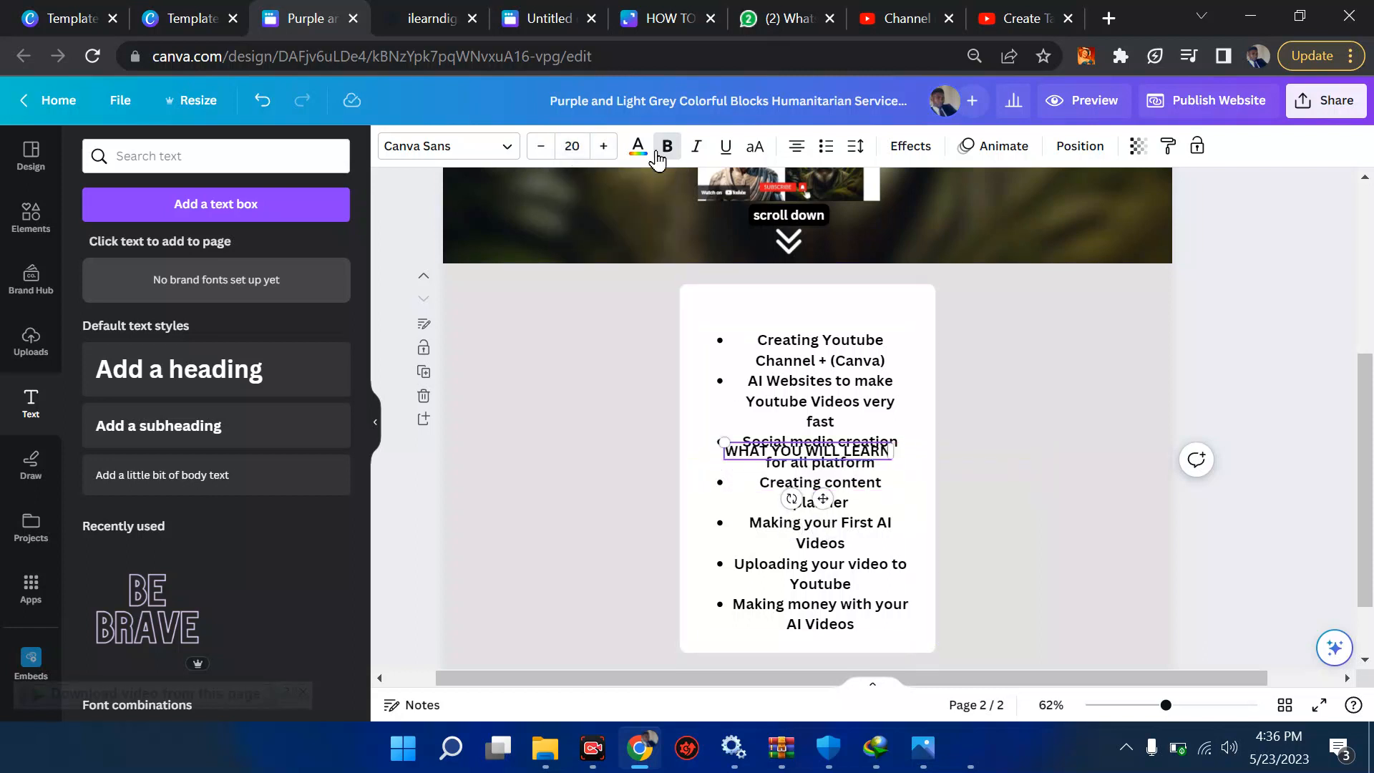
pyautogui.click(910, 145)
pyautogui.click(131, 566)
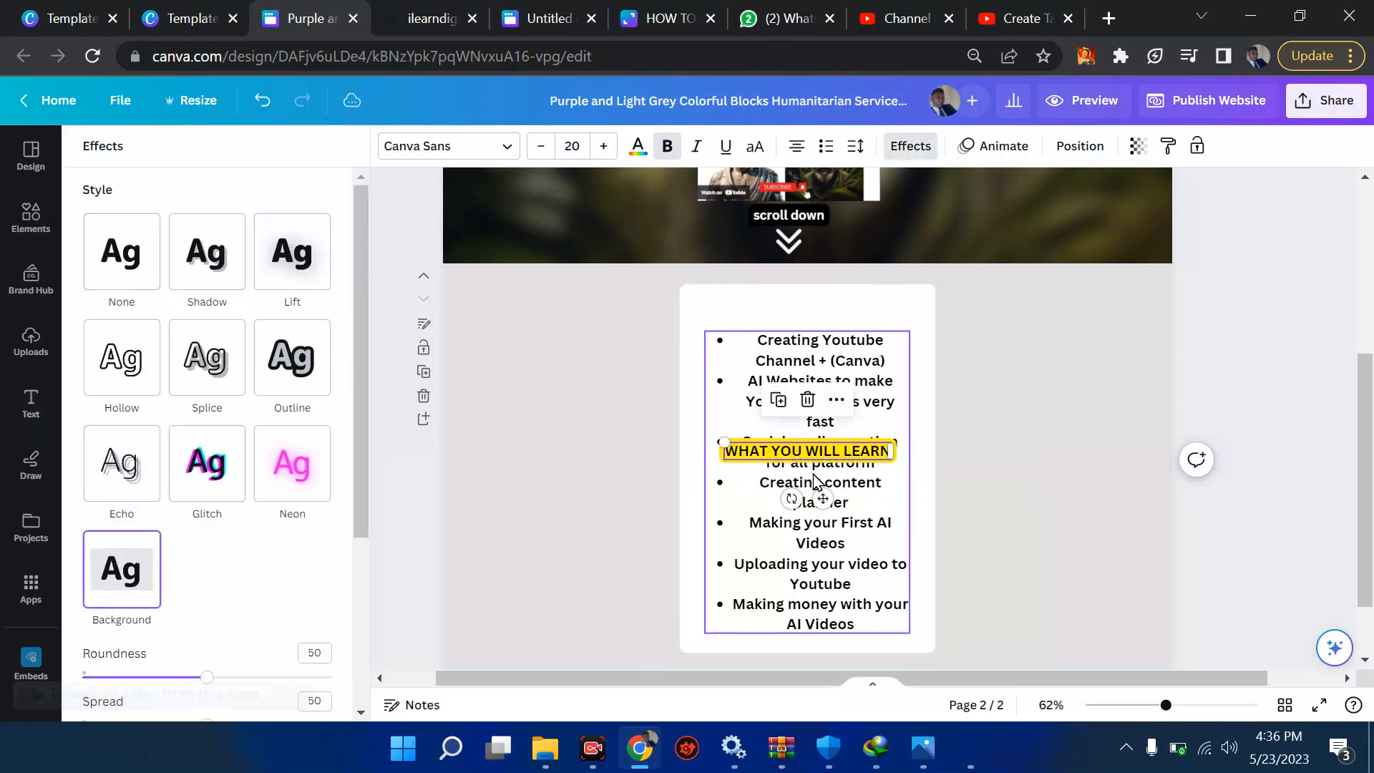
pyautogui.moveTo(810, 365); pyautogui.dragTo(813, 309)
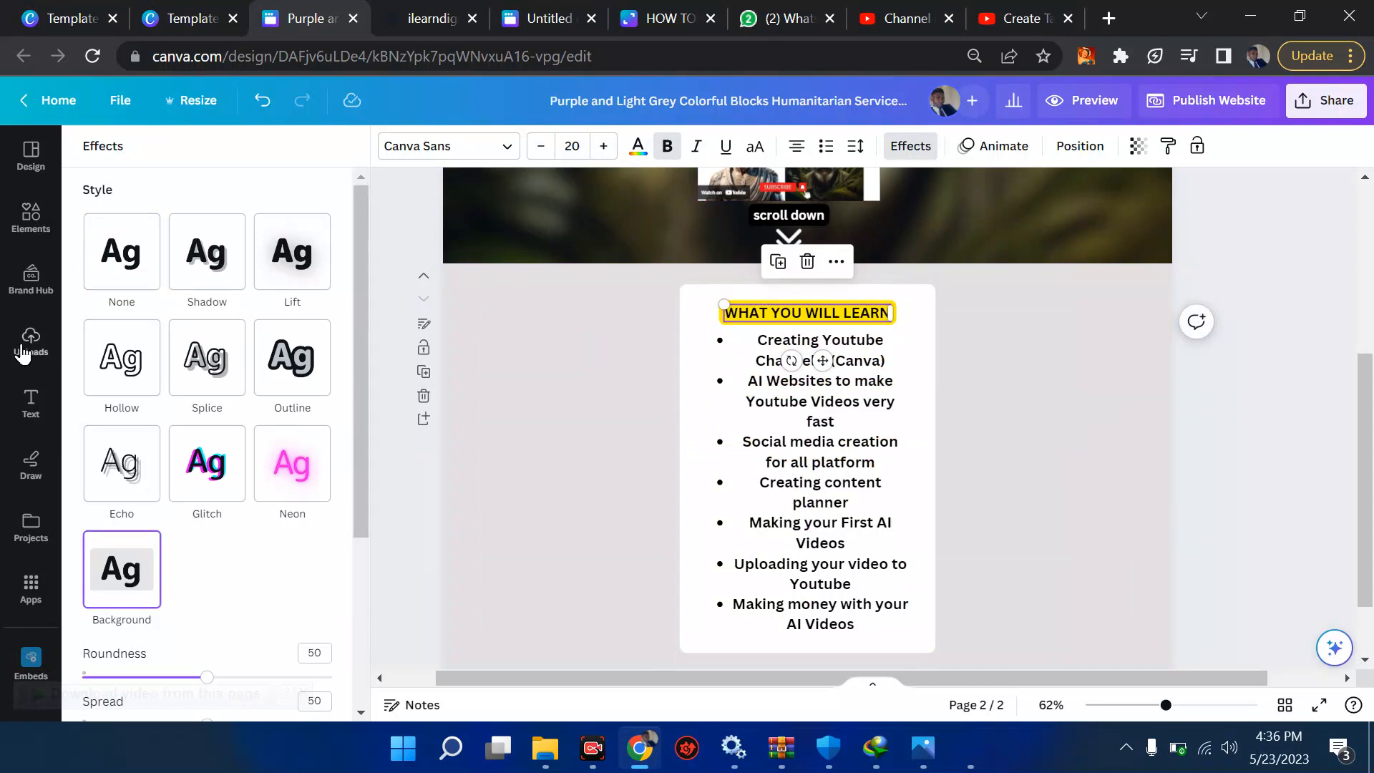
# Step: Replace the previous elements search with a search for "YOUTUBE"
pyautogui.click(31, 219)
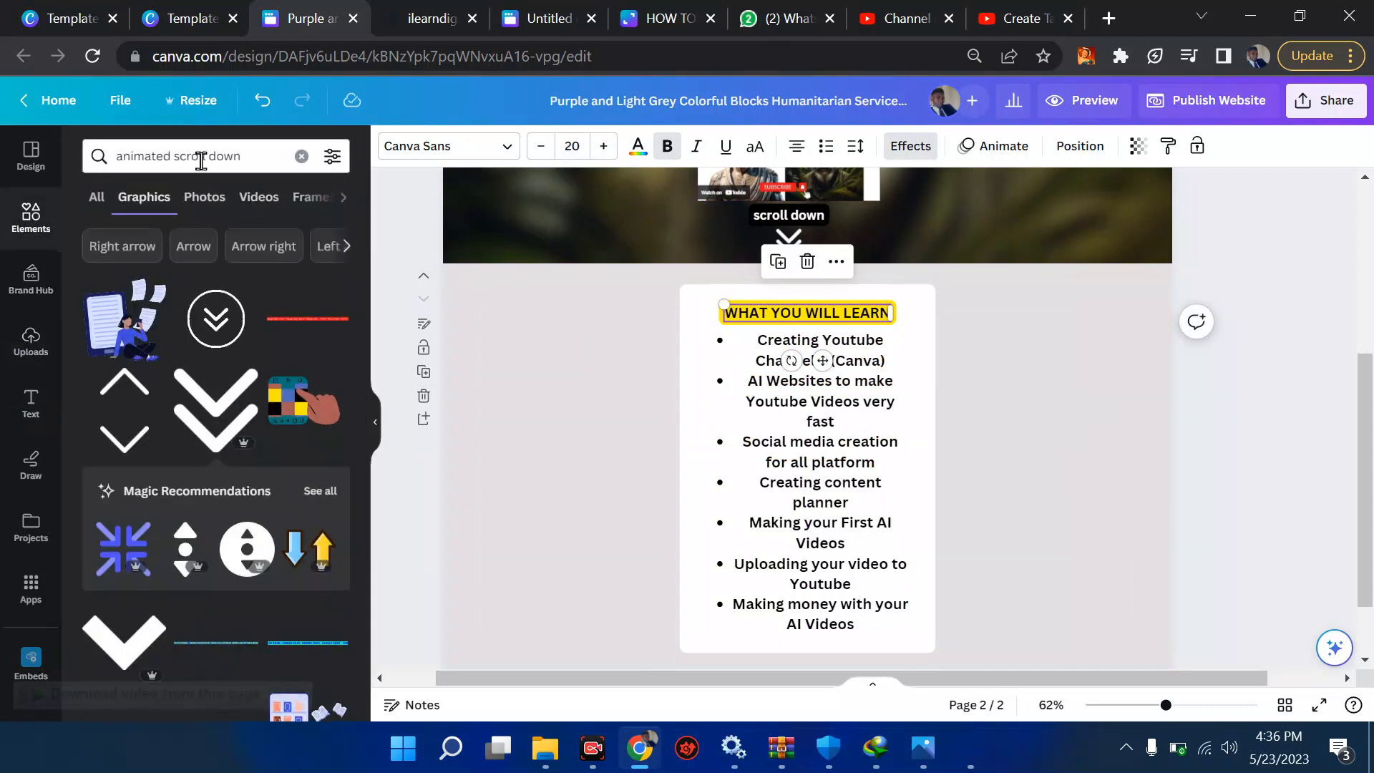
pyautogui.click(201, 161)
pyautogui.click(301, 156)
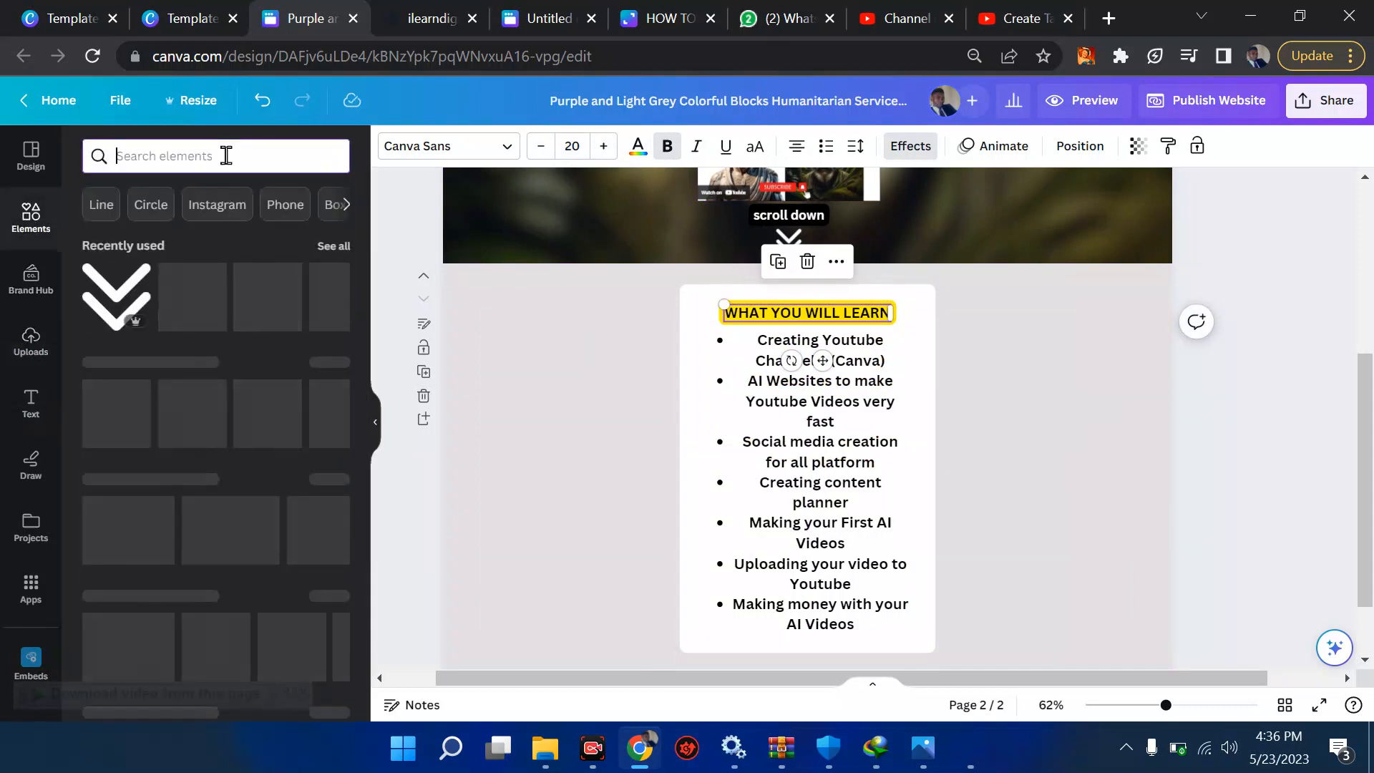
pyautogui.write('YOUTUBE')
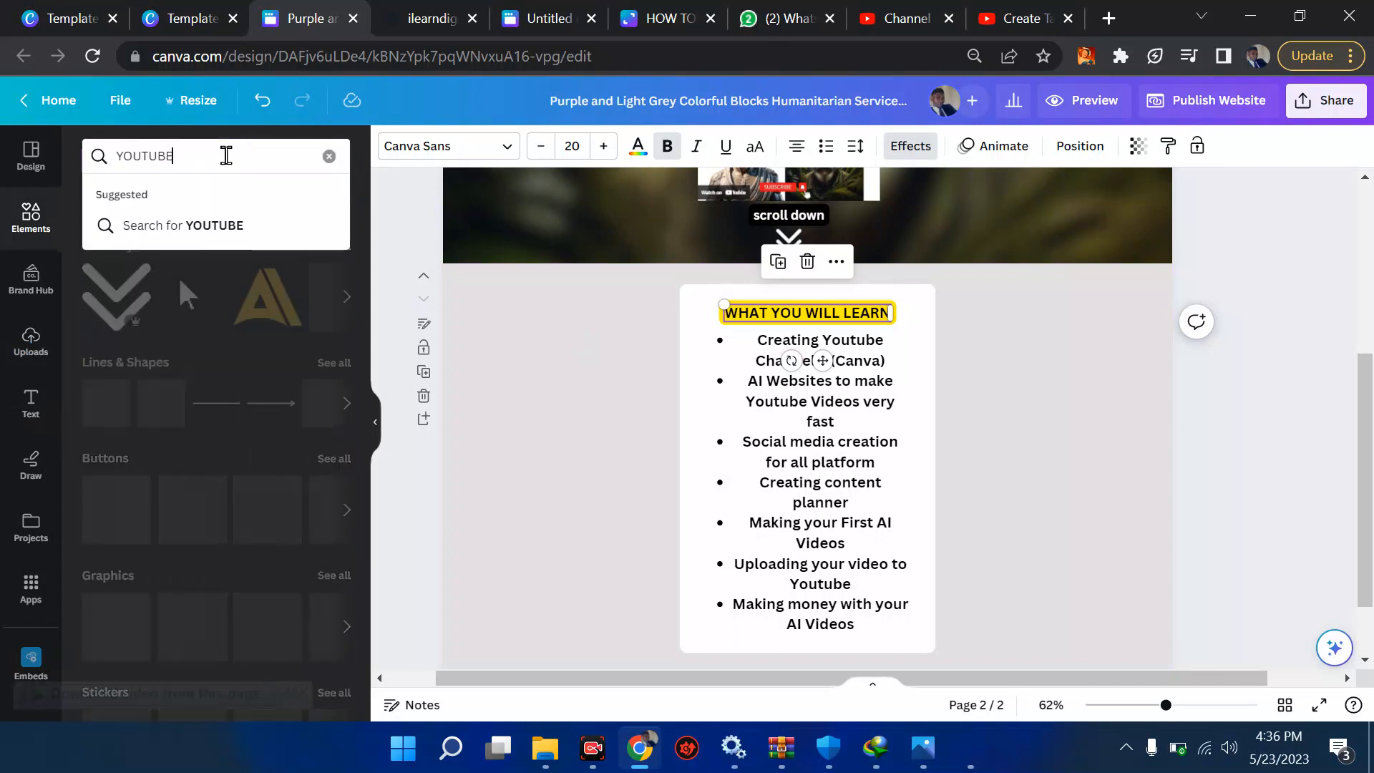
pyautogui.press('Return')
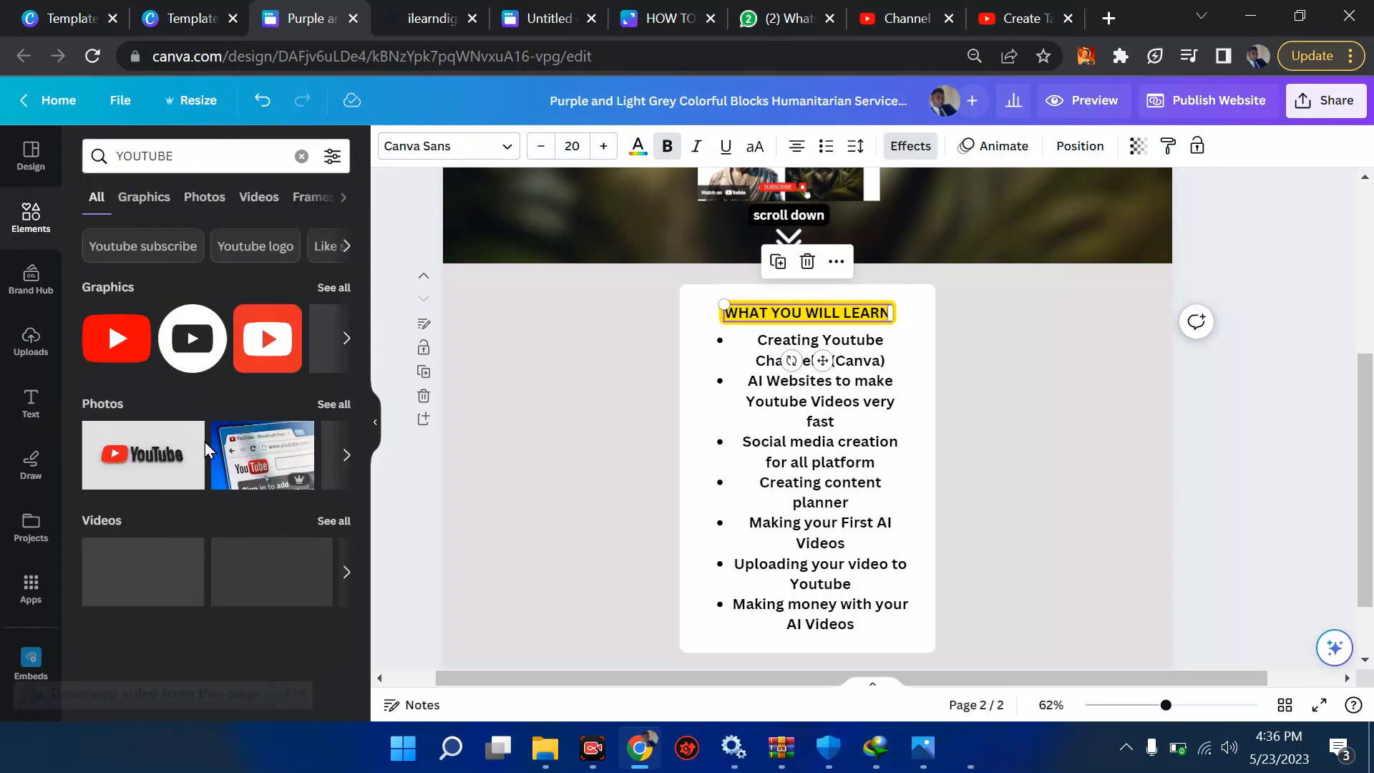
# Step: Add the red YouTube logo graphic, shrink it beside the "WHAT YOU WILL LEARN" heading, and shift the heading left to make room
pyautogui.click(143, 354)
pyautogui.moveTo(691, 388); pyautogui.dragTo(914, 538)
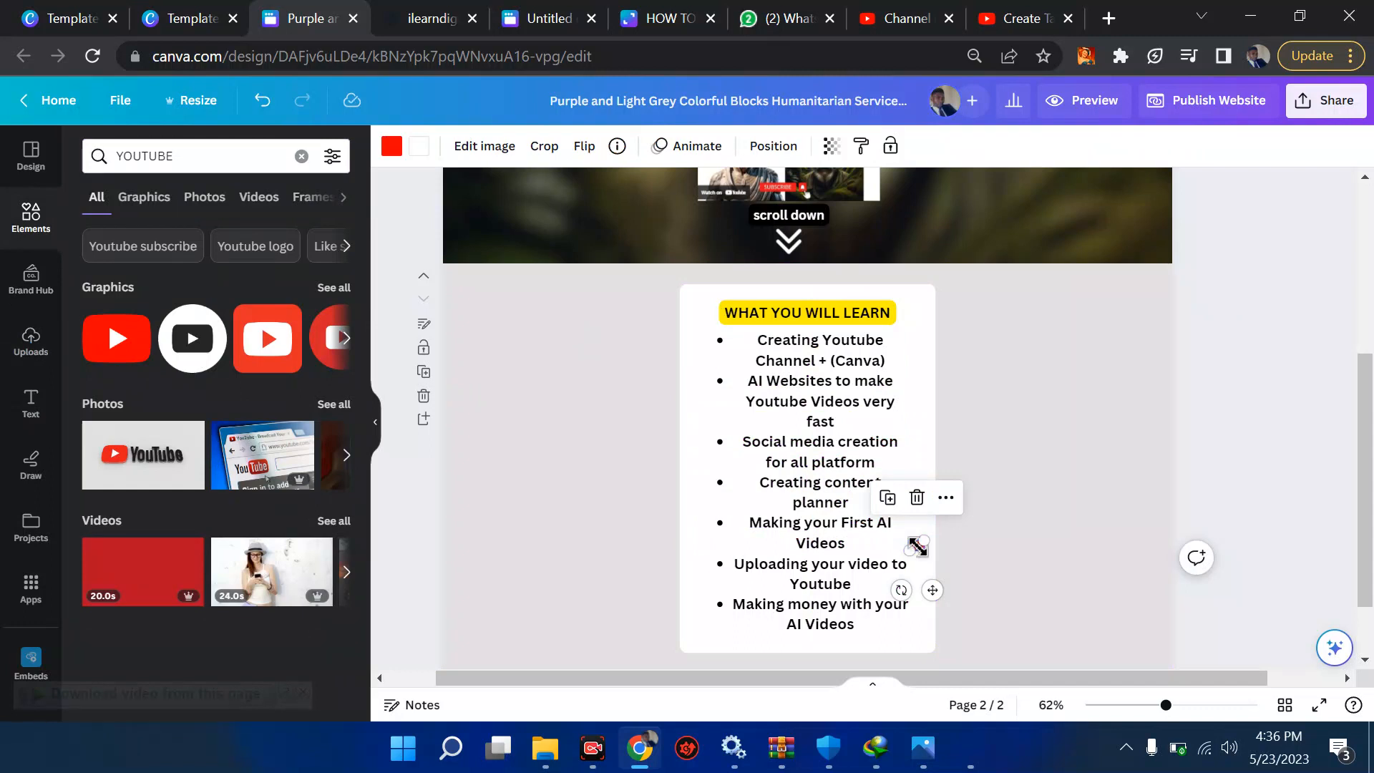
pyautogui.moveTo(913, 542); pyautogui.dragTo(910, 314)
pyautogui.click(1259, 317)
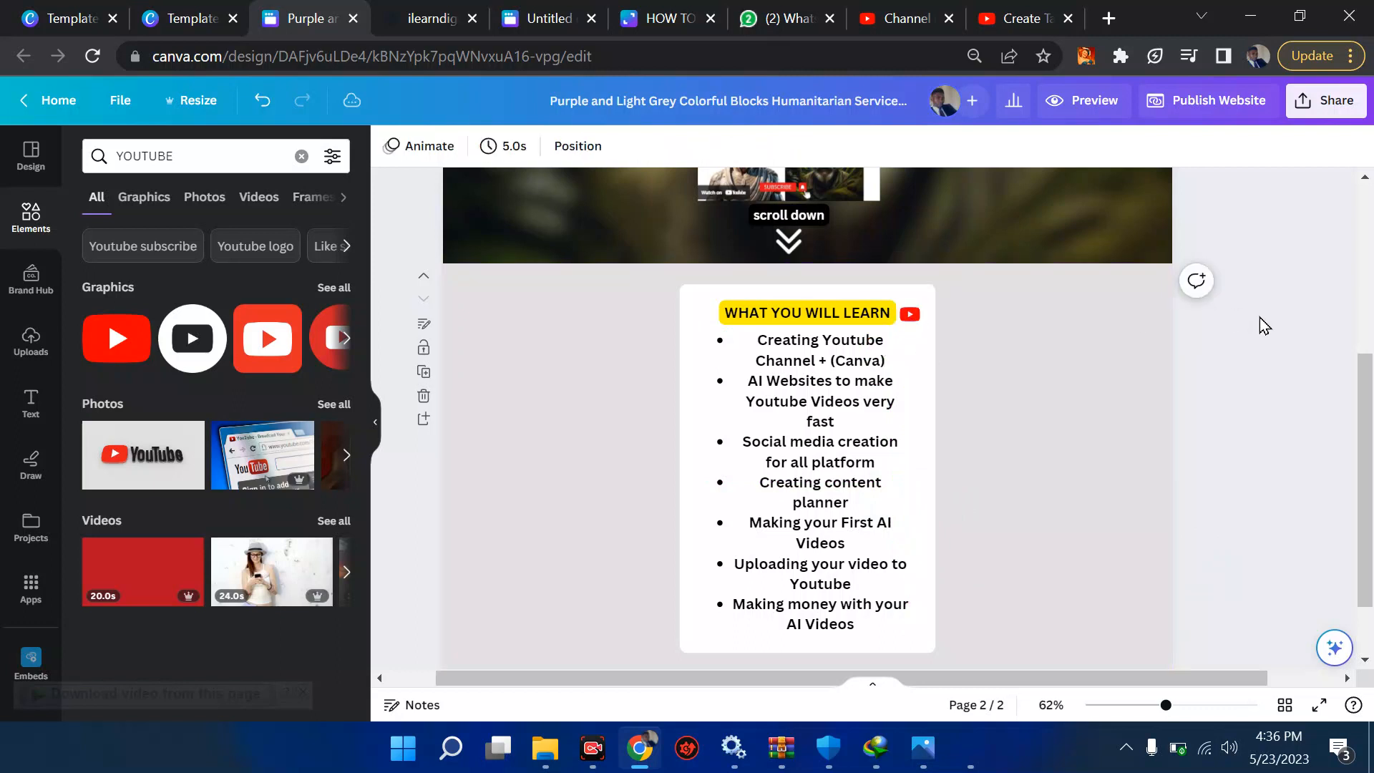
pyautogui.moveTo(816, 319); pyautogui.dragTo(800, 317)
# Step: Scale the bulleted list down to font size 19.9, leaving a gap between it and the heading
pyautogui.click(819, 444)
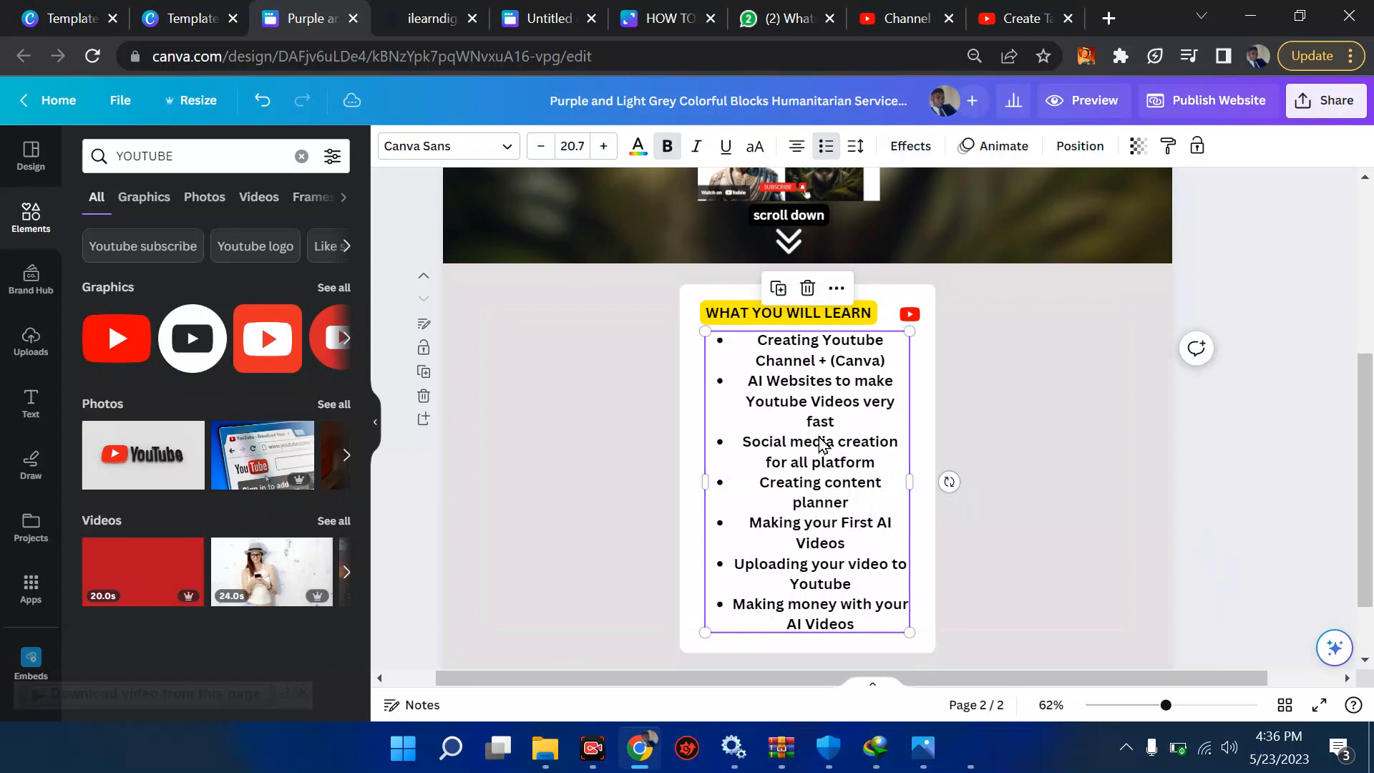
pyautogui.click(418, 146)
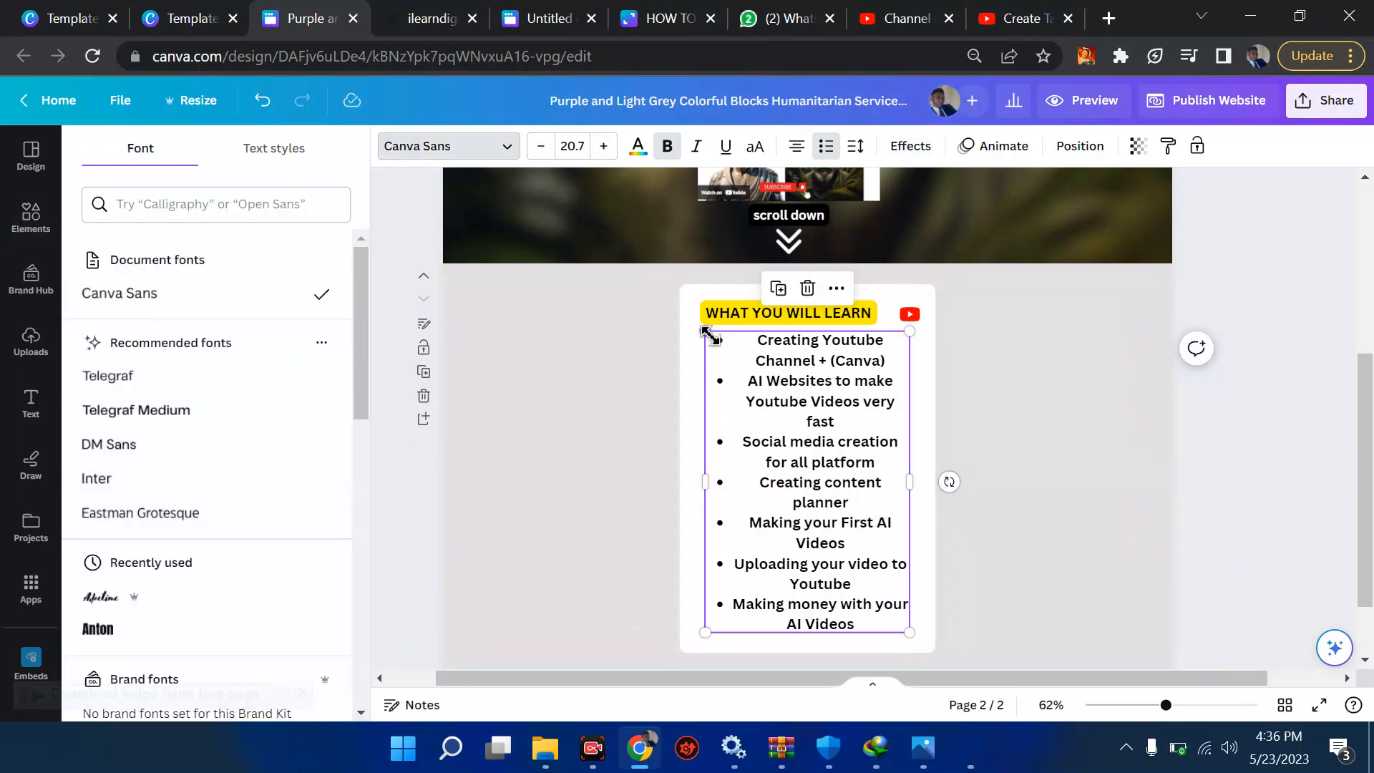
pyautogui.moveTo(705, 332); pyautogui.dragTo(774, 351)
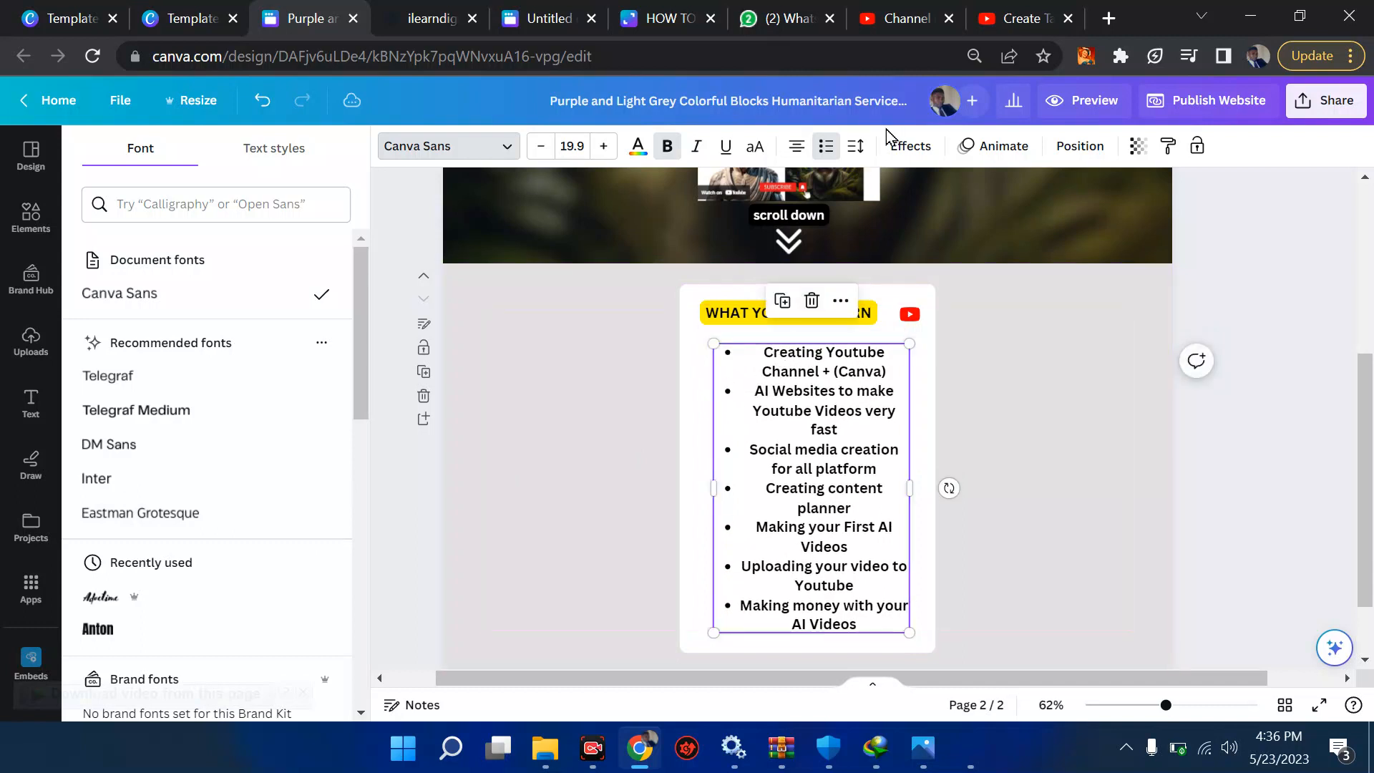
# Step: Try a letter spacing of 15 on the bulleted list and undo it
pyautogui.click(855, 147)
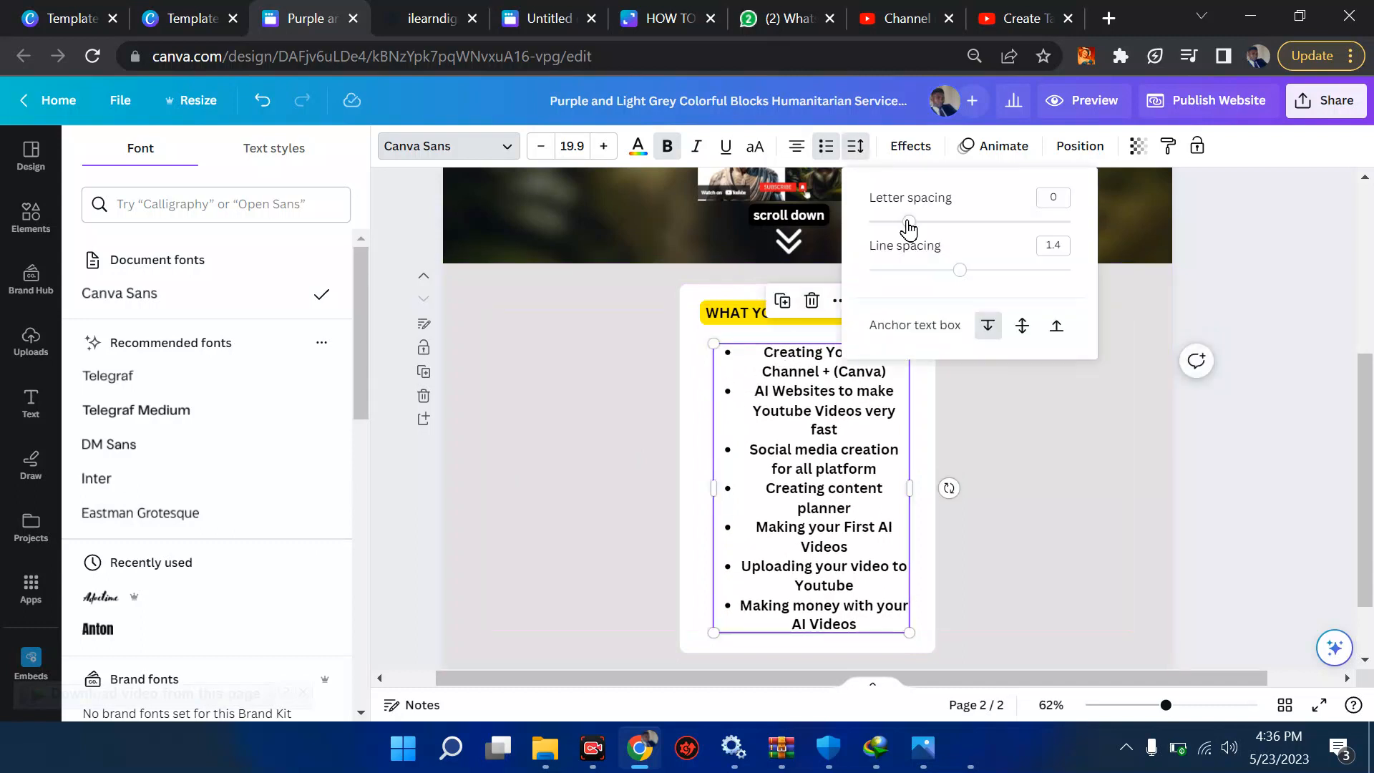
pyautogui.moveTo(909, 221)
pyautogui.mouseDown()
pyautogui.moveTo(963, 222)
pyautogui.moveTo(914, 232)
pyautogui.mouseUp()
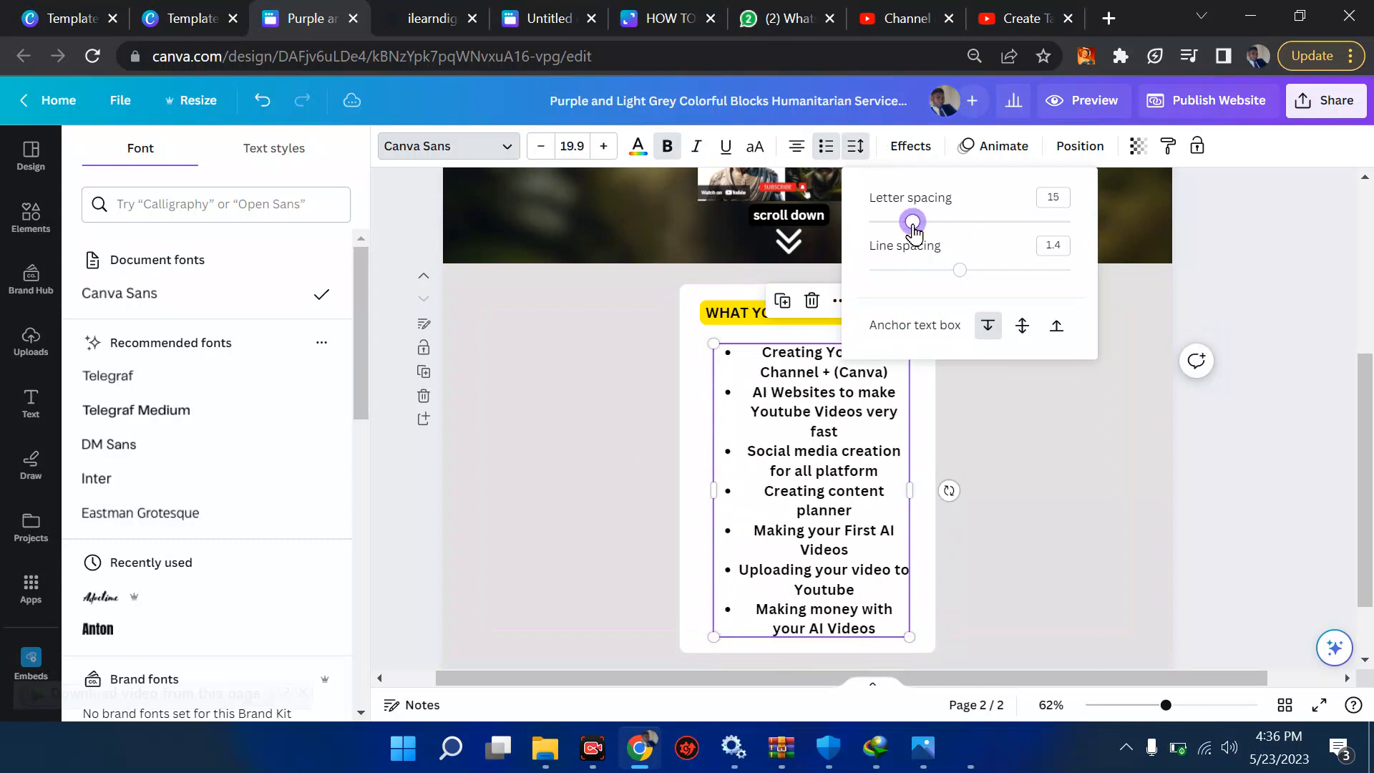
pyautogui.click(264, 102)
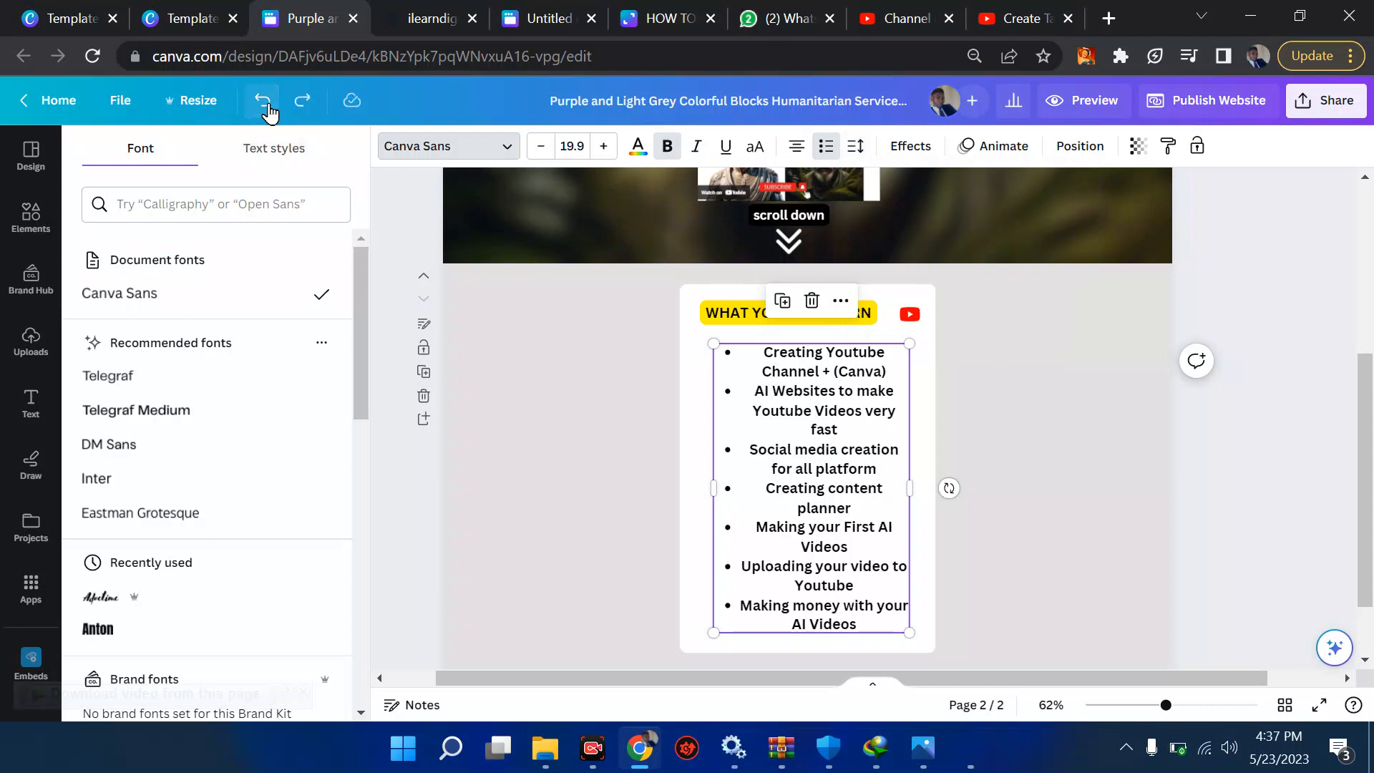
pyautogui.click(1298, 466)
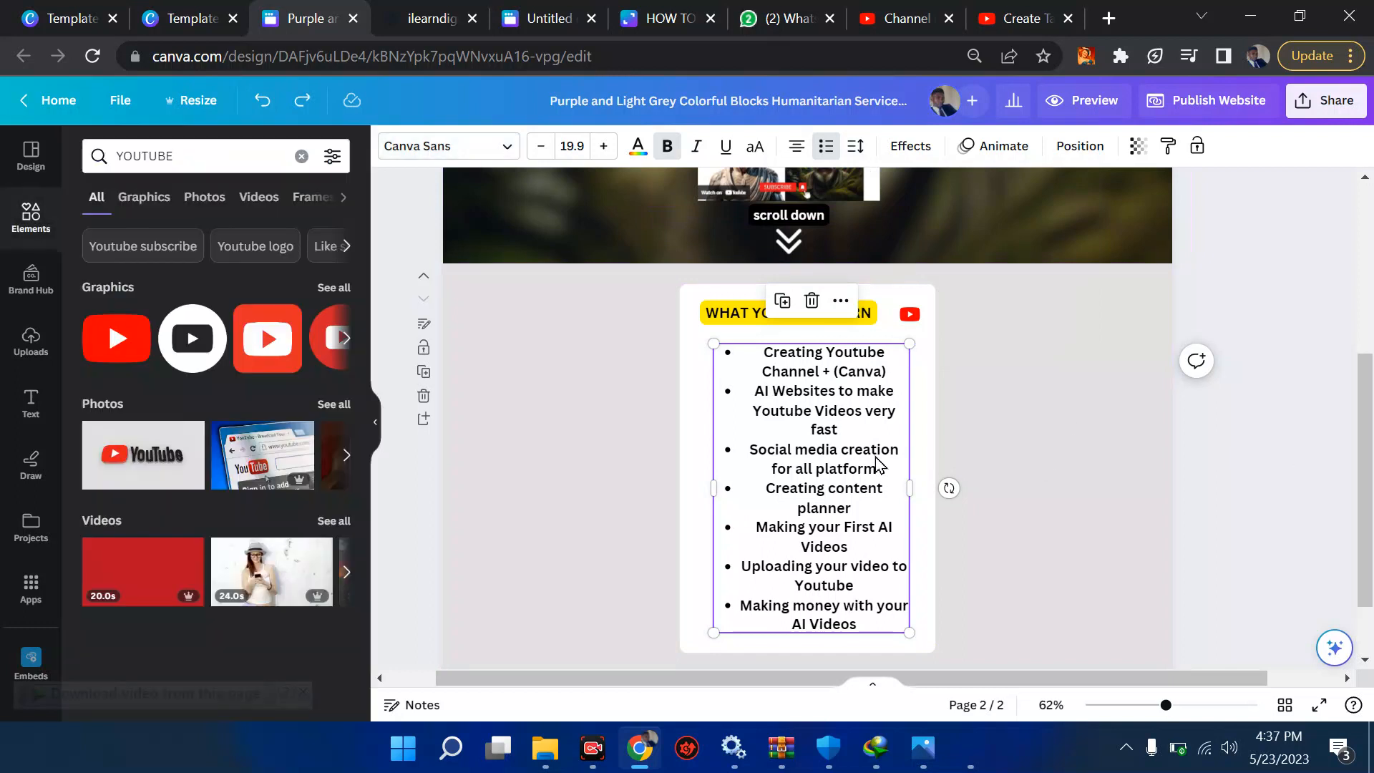
# Step: Try the other text alignments on the bulleted list, including justified, and return it to centred
pyautogui.click(796, 146)
pyautogui.click(797, 147)
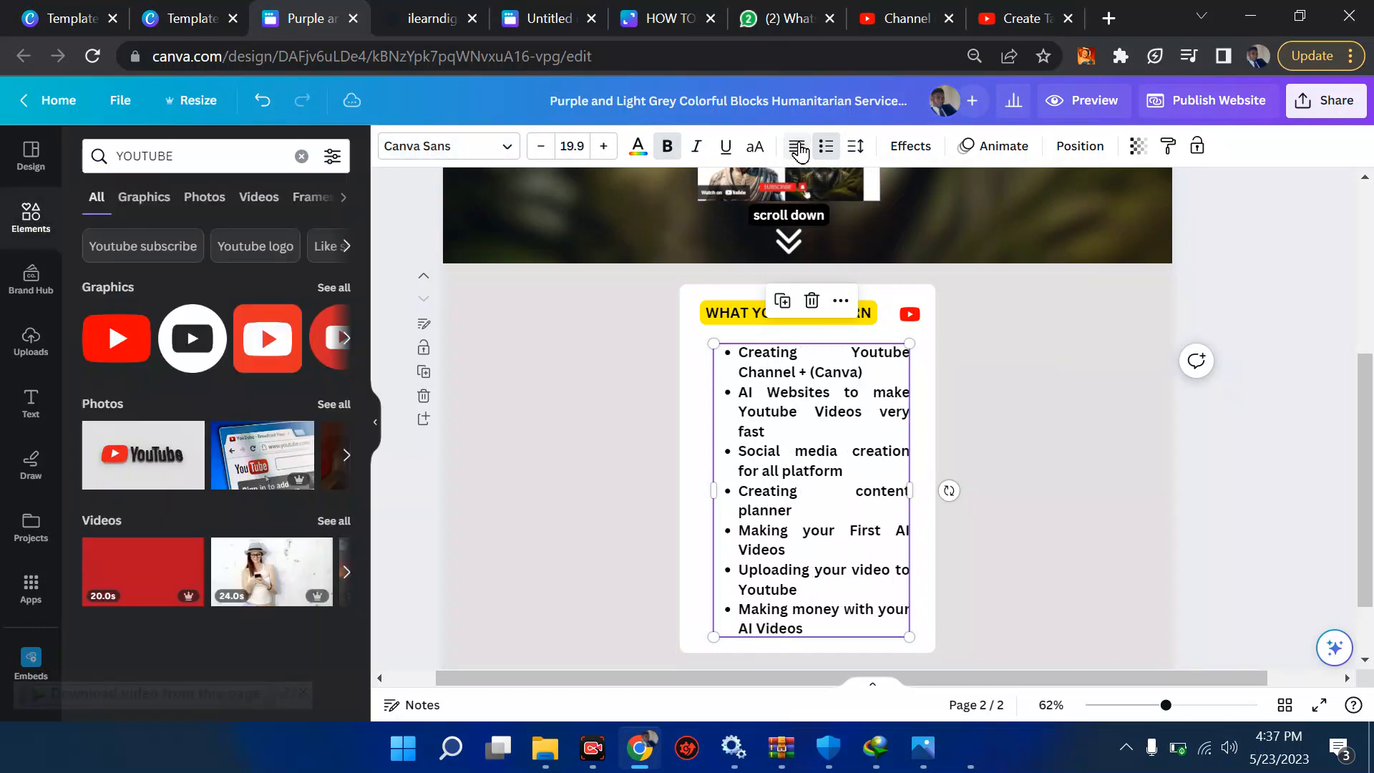
pyautogui.click(797, 146)
pyautogui.click(797, 147)
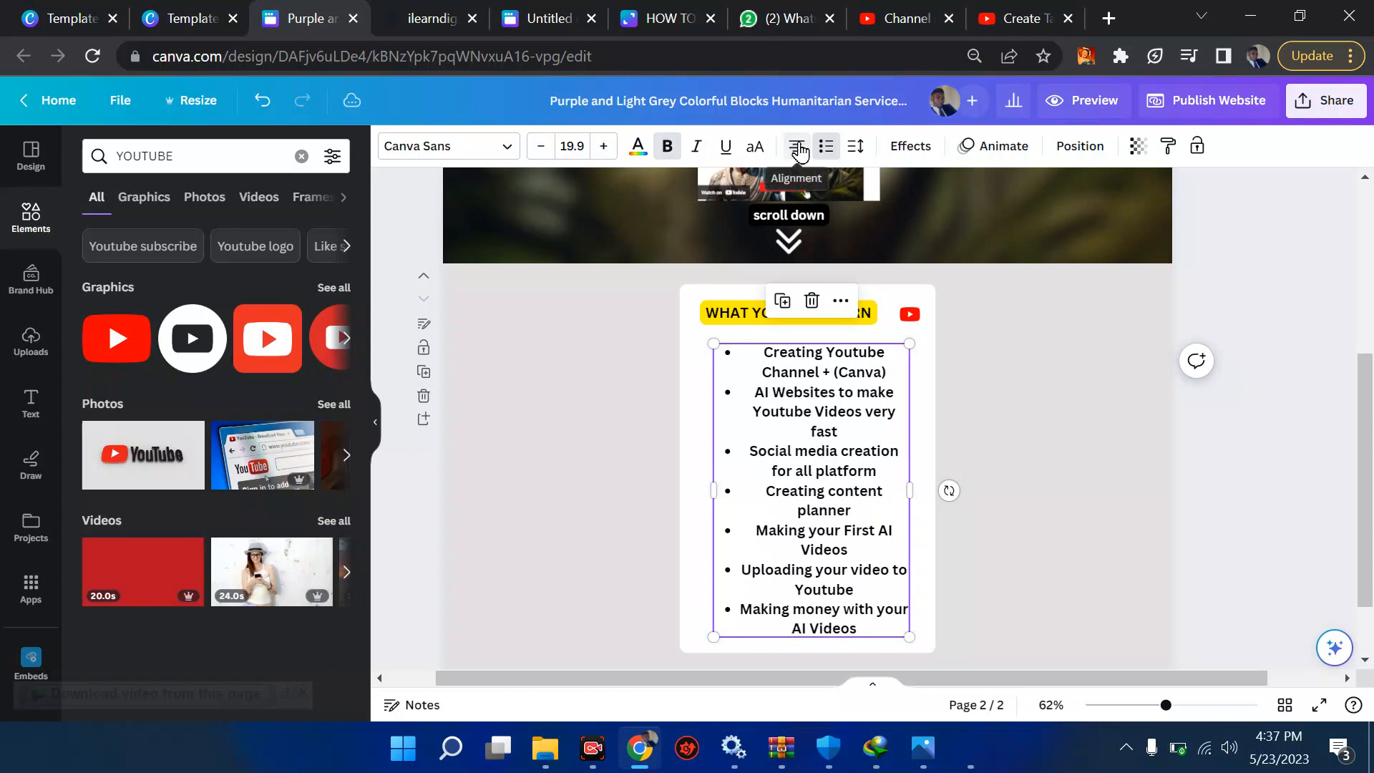
pyautogui.click(797, 147)
pyautogui.click(797, 146)
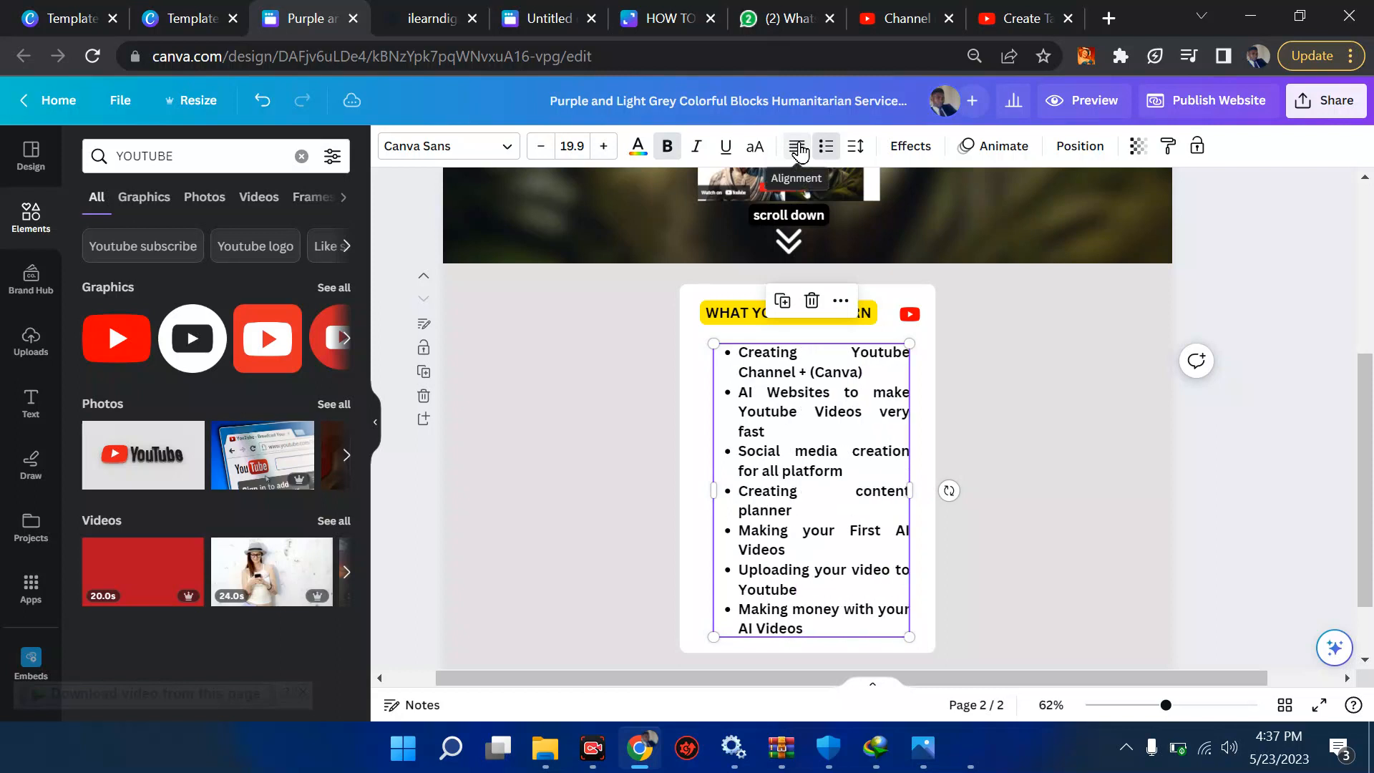
pyautogui.click(797, 147)
pyautogui.click(797, 147)
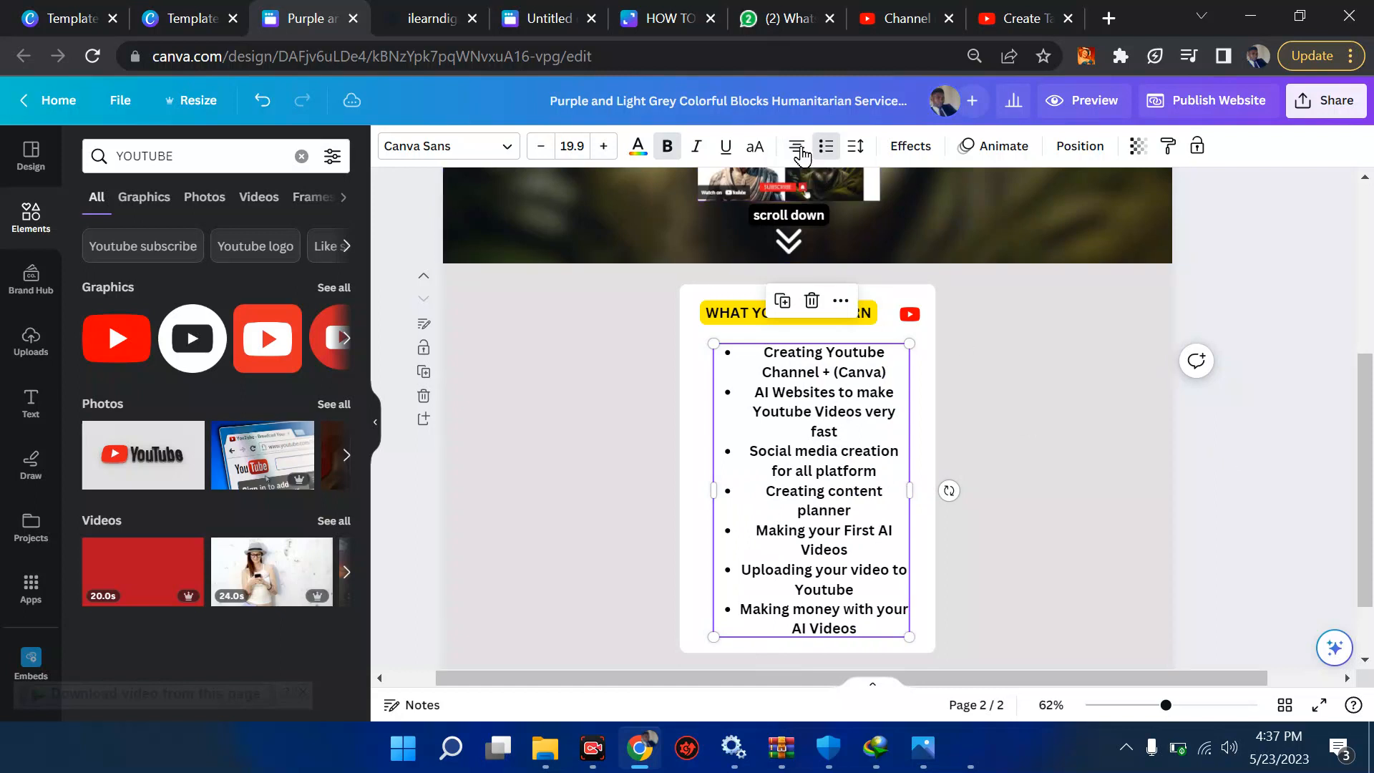
# Step: Try the list text without bullets and with numbering, and return it to bullets
pyautogui.click(827, 148)
pyautogui.click(827, 148)
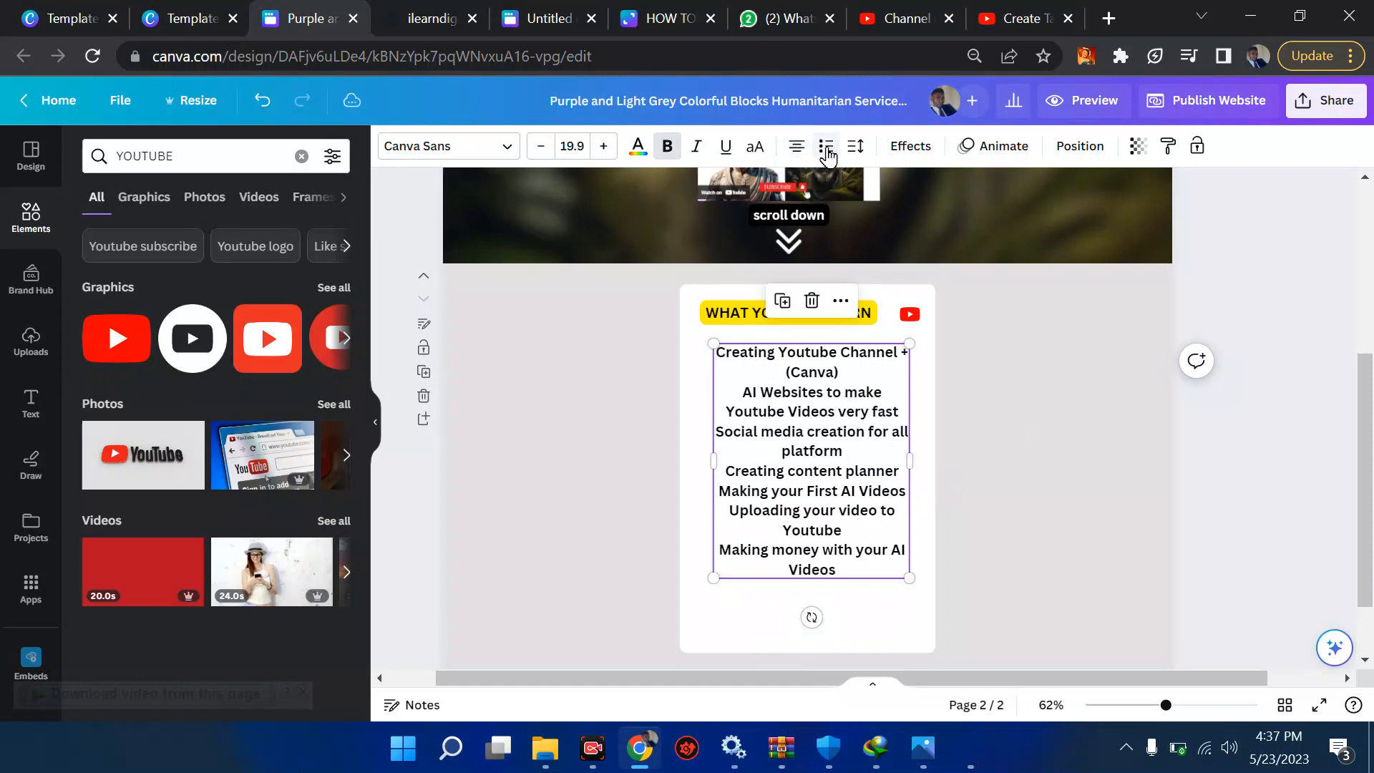
pyautogui.click(827, 148)
pyautogui.click(827, 148)
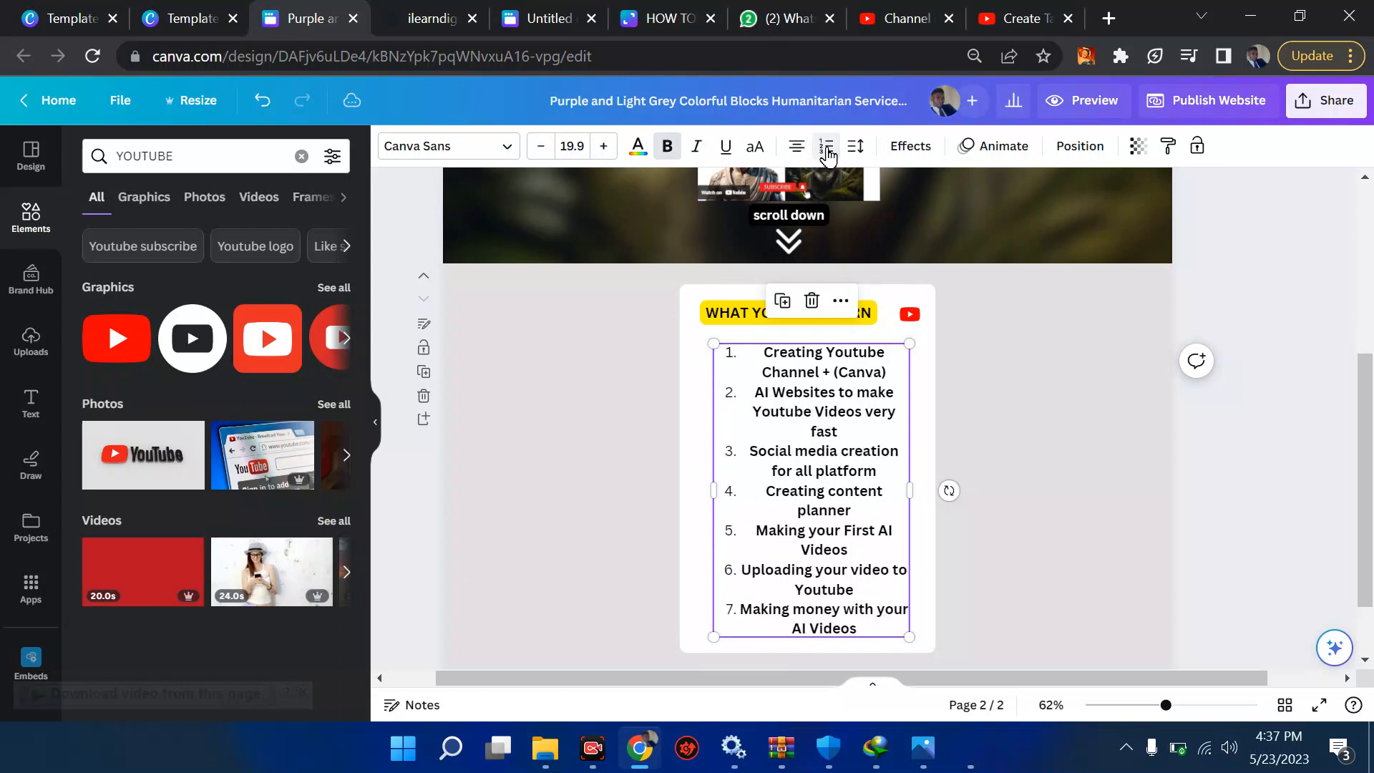
pyautogui.click(827, 151)
pyautogui.click(827, 150)
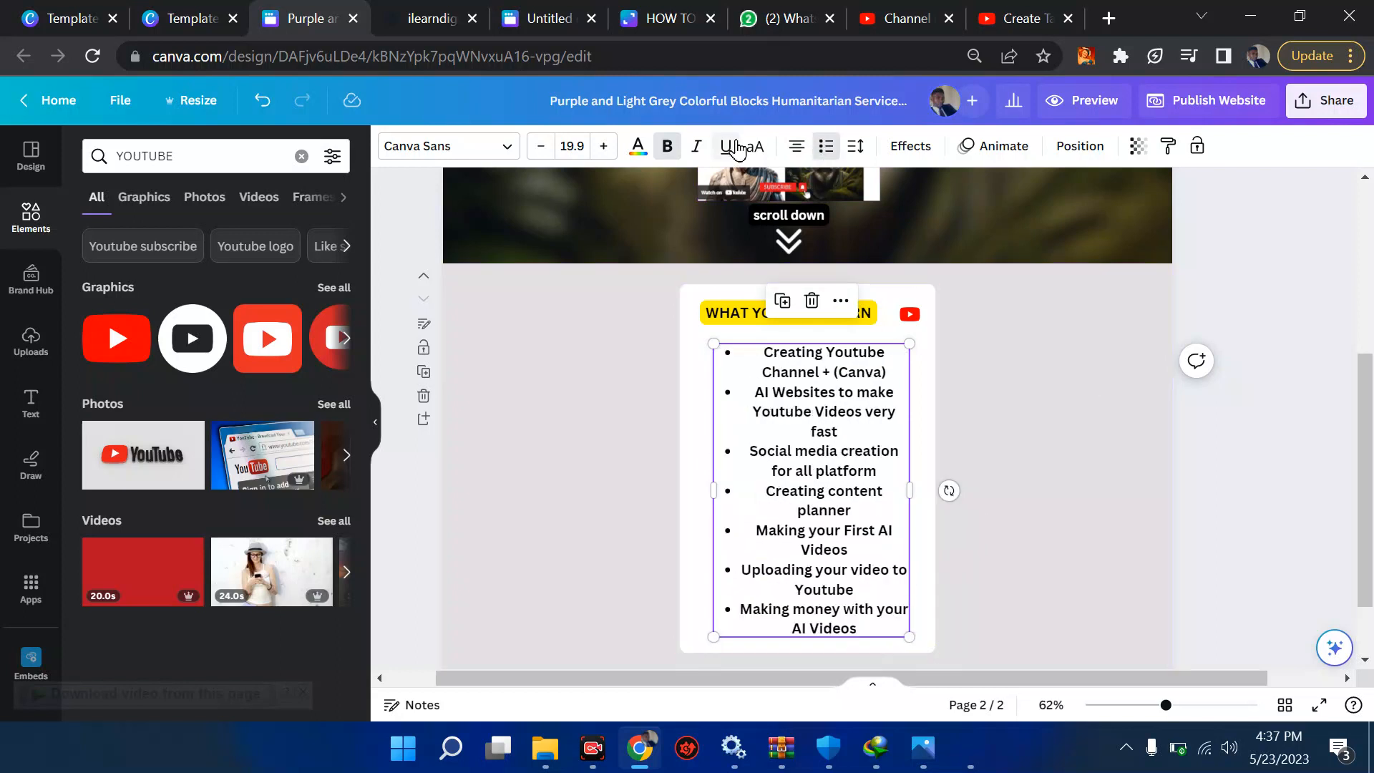
# Step: Review the reference site's remaining sections: the full tutorial video, the Canva Pro link and the other free tutorials
pyautogui.hotkey('ctrl', 'Tab')
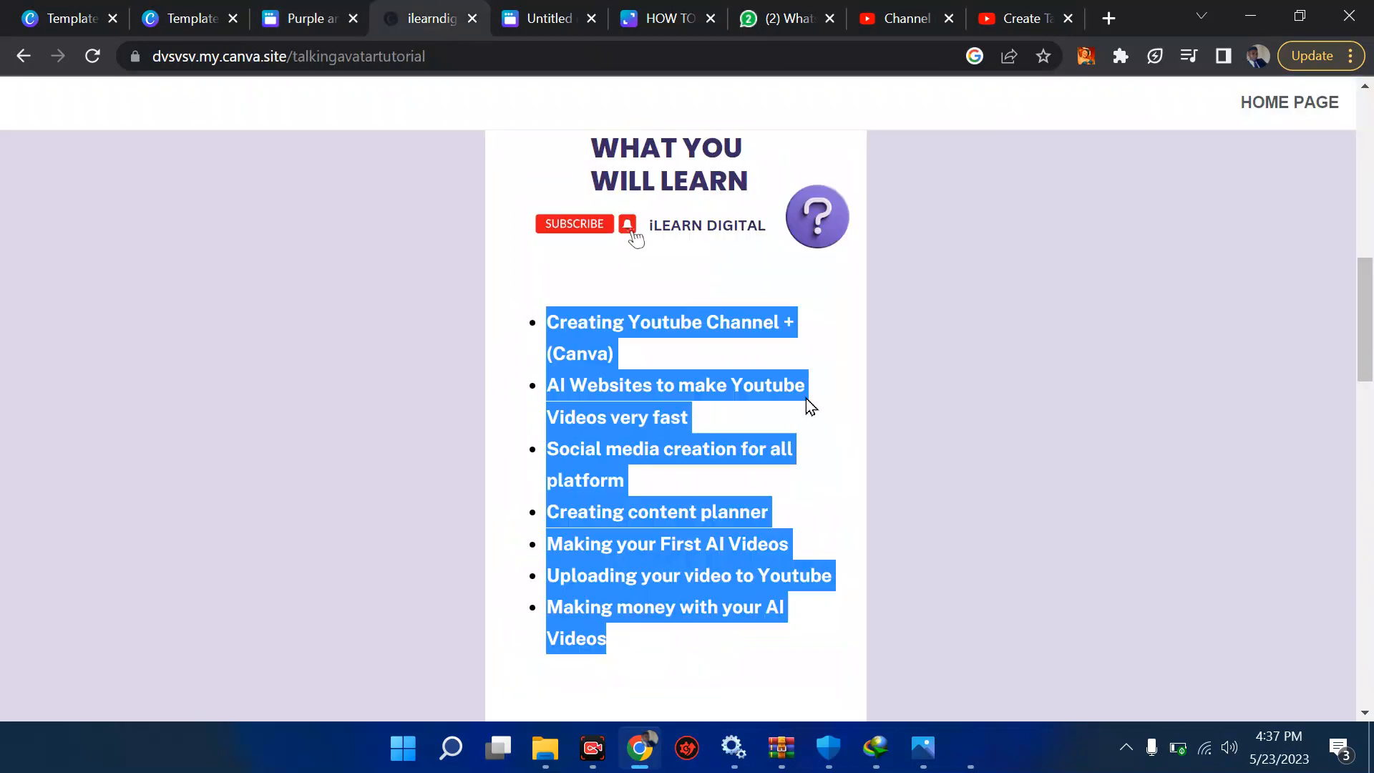
pyautogui.scroll(-4, 811, 406)
pyautogui.scroll(-5, 811, 406)
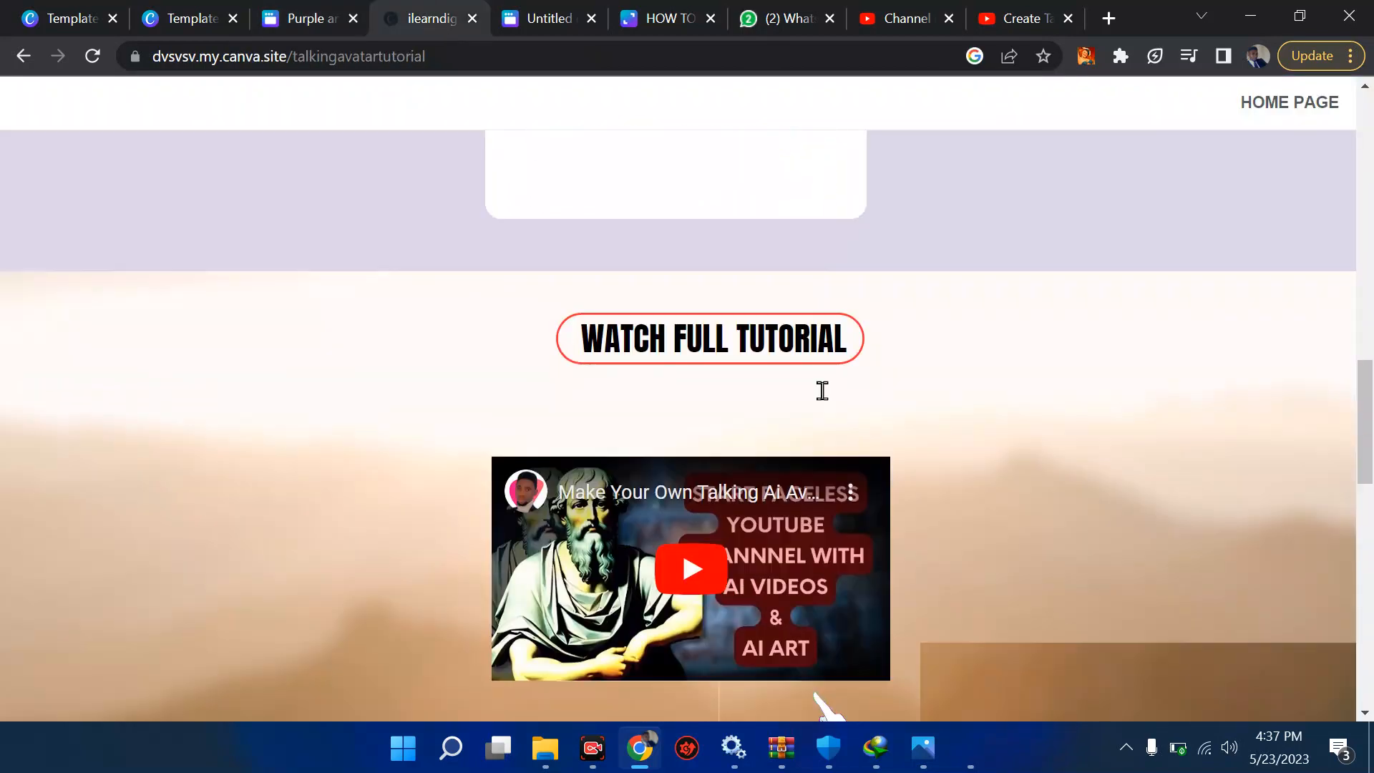
pyautogui.scroll(-5, 822, 391)
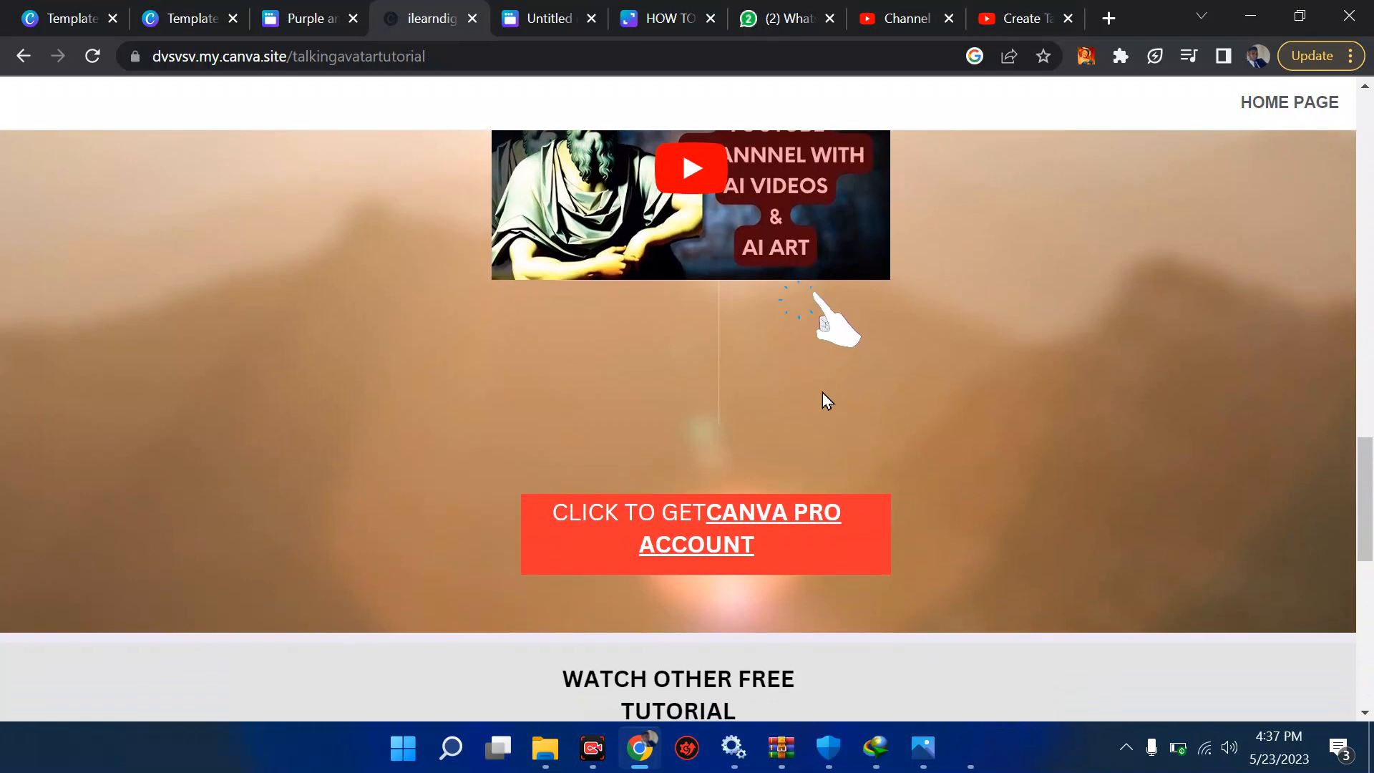
pyautogui.scroll(-4, 822, 392)
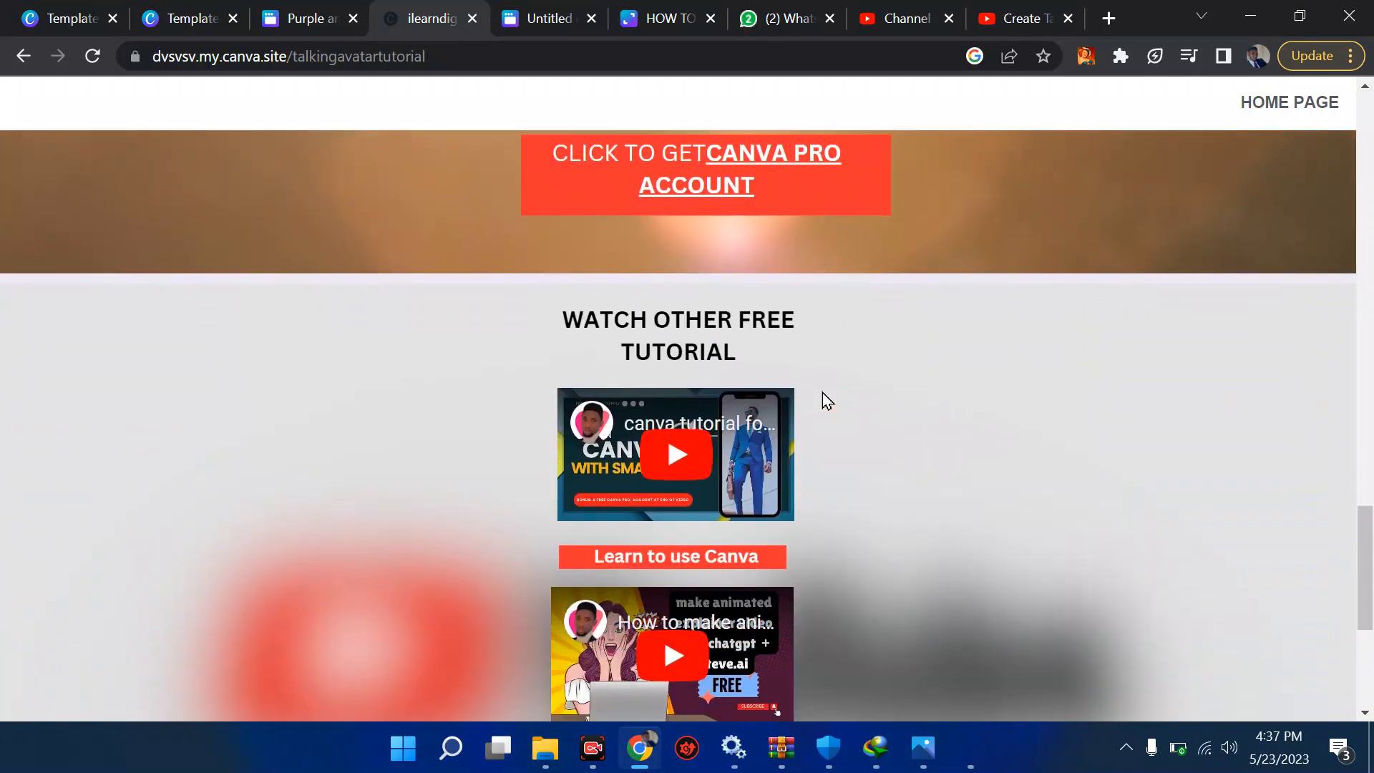
pyautogui.scroll(-4, 822, 392)
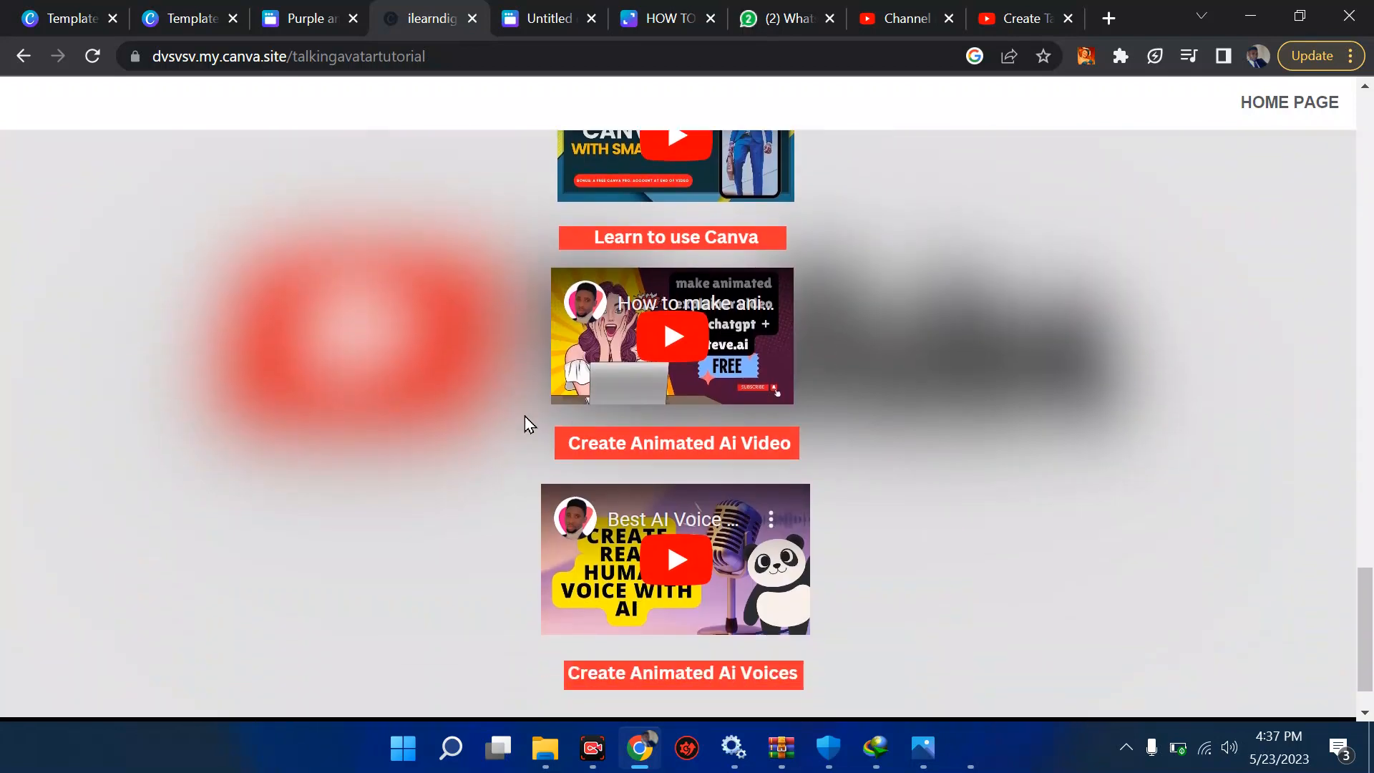
pyautogui.scroll(-1, 725, 581)
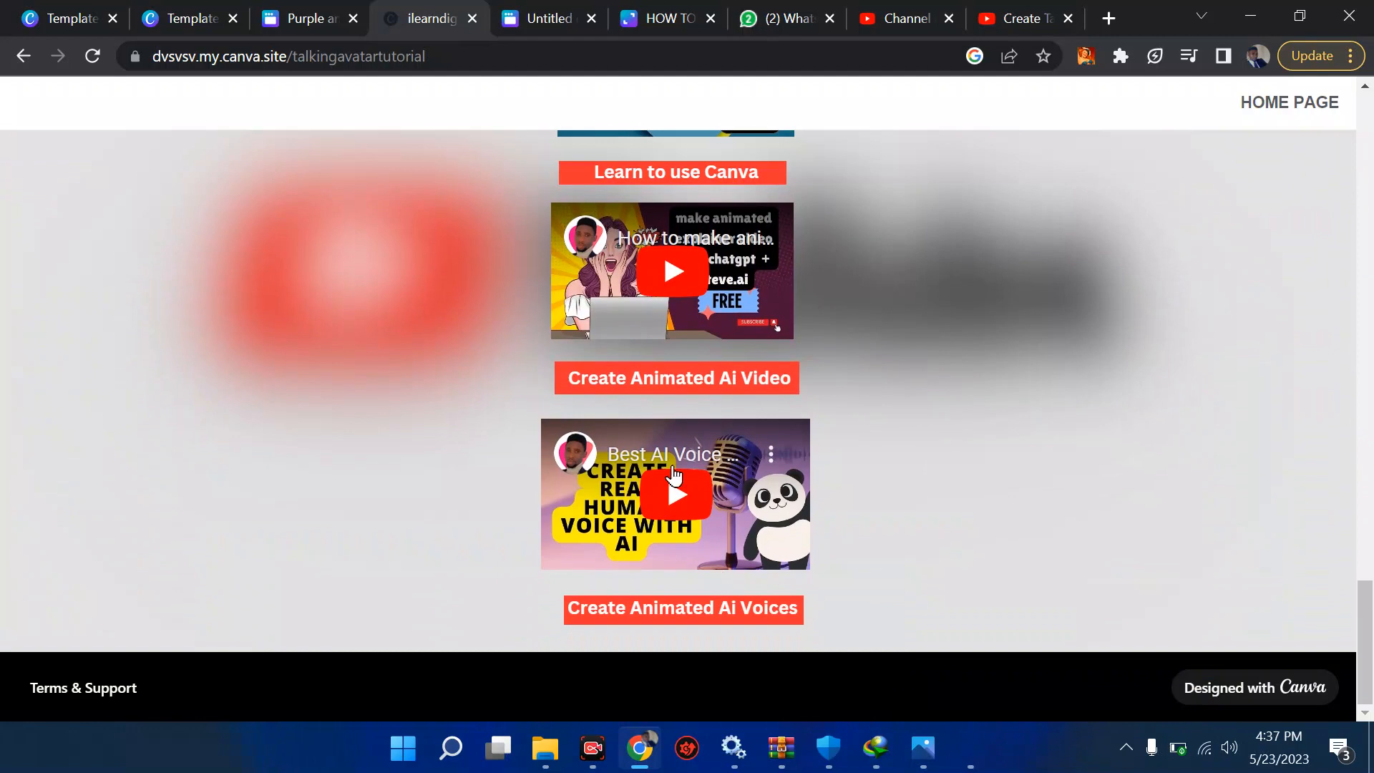
pyautogui.scroll(7, 725, 582)
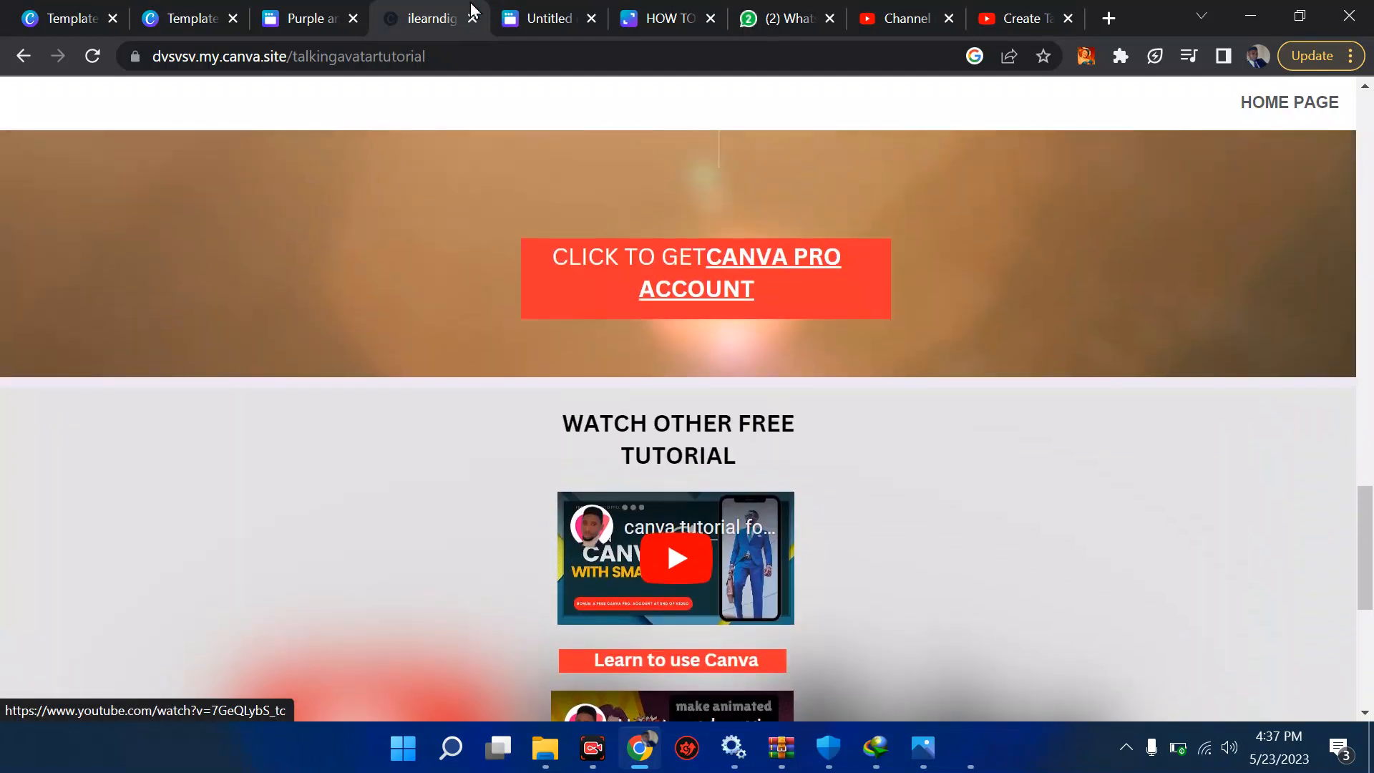
pyautogui.click(528, 14)
pyautogui.click(422, 9)
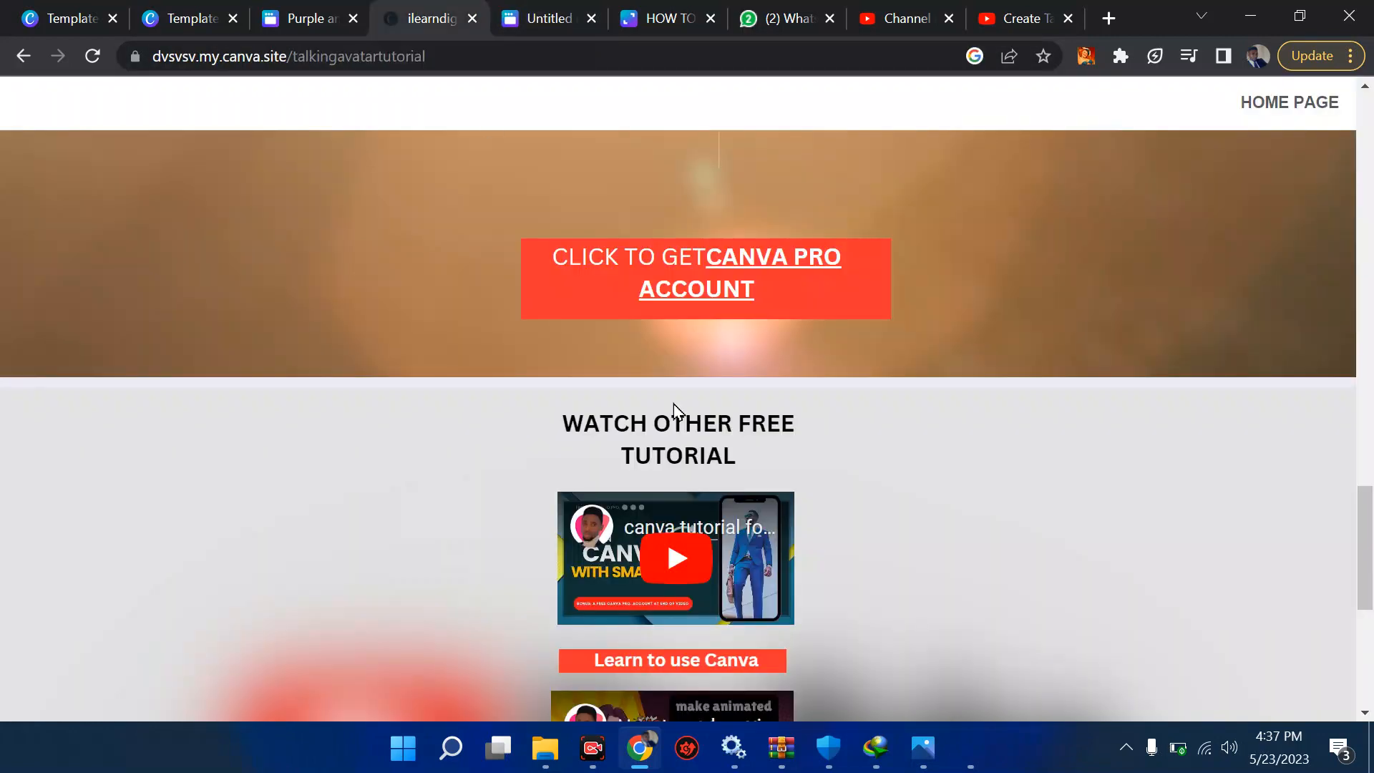
pyautogui.scroll(8, 677, 402)
pyautogui.click(300, 18)
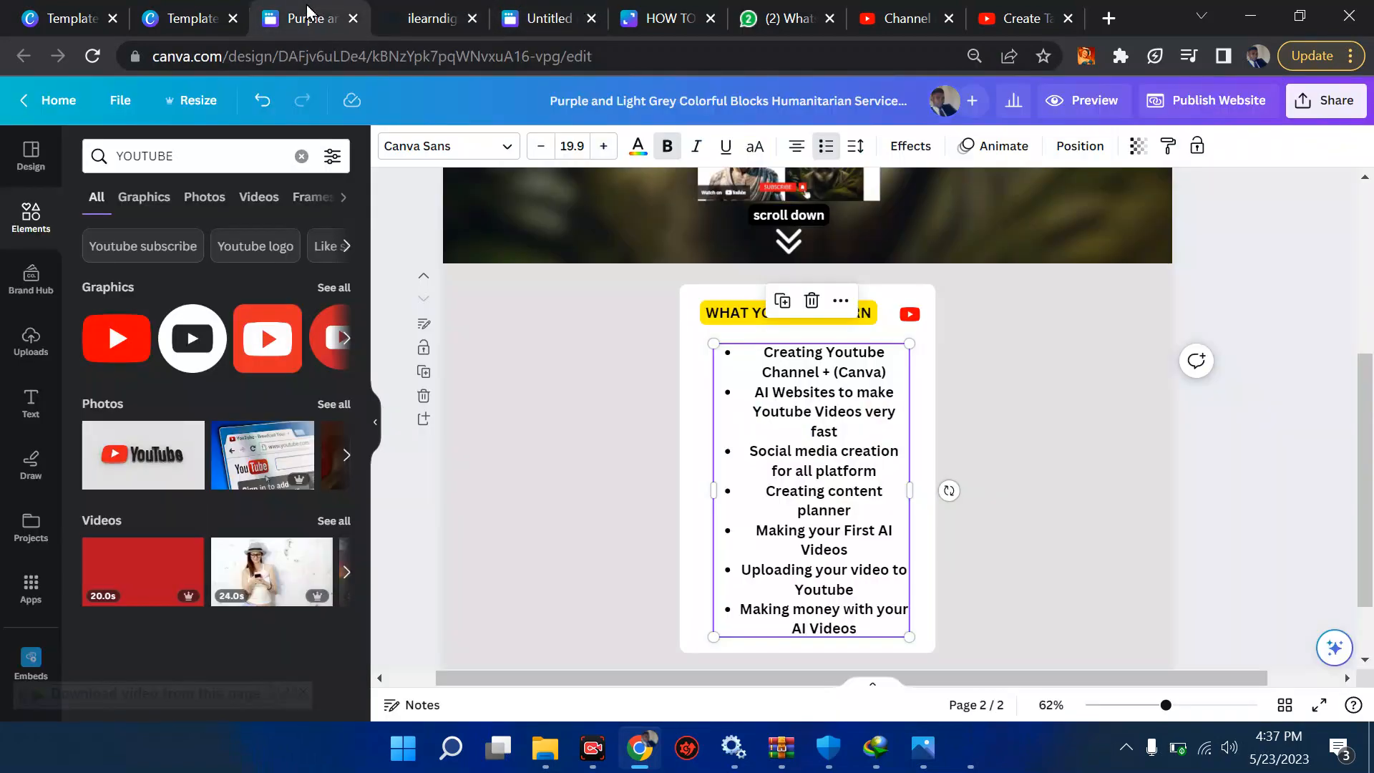
# Step: Review the website's first page and the "HOW TO CREATE WEBSITE USING CANVA" outline, and return to the website design
pyautogui.click(1268, 308)
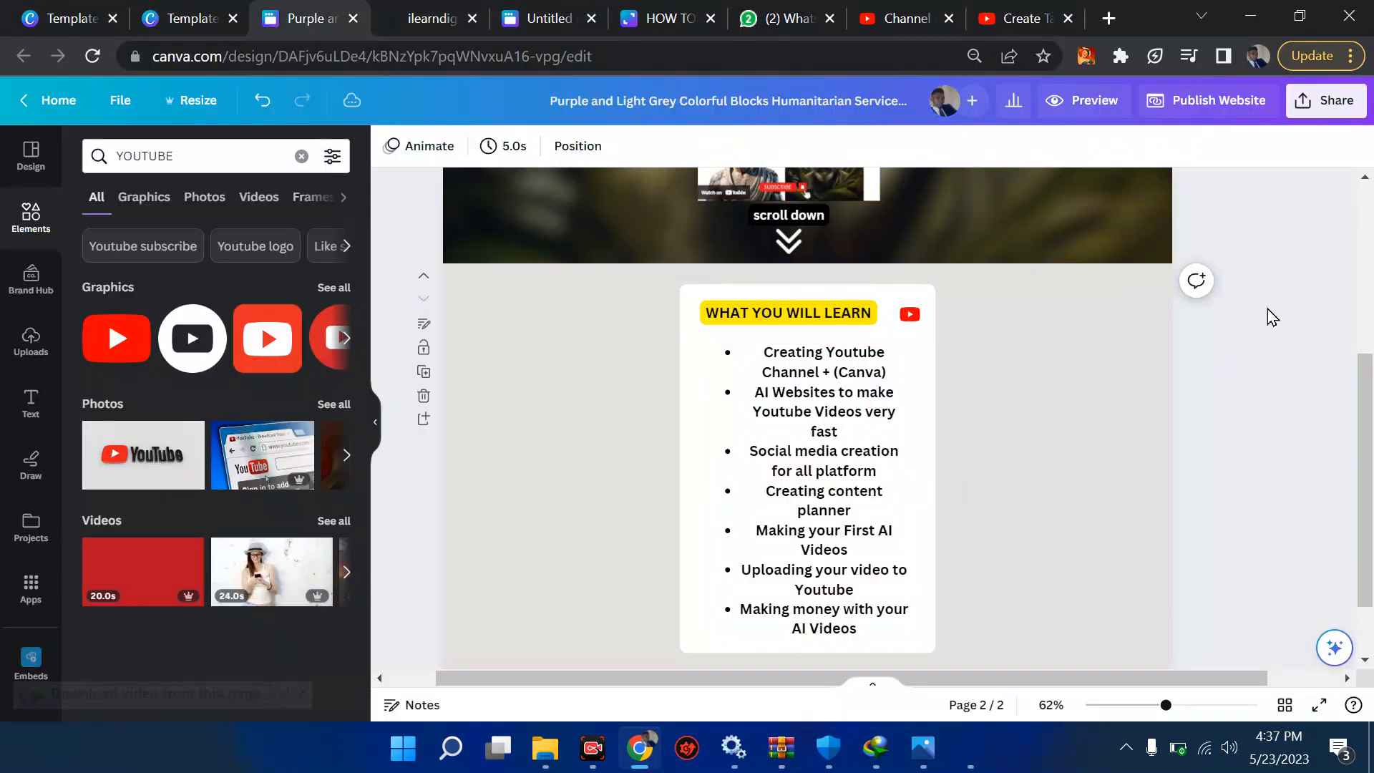
pyautogui.scroll(5, 1268, 308)
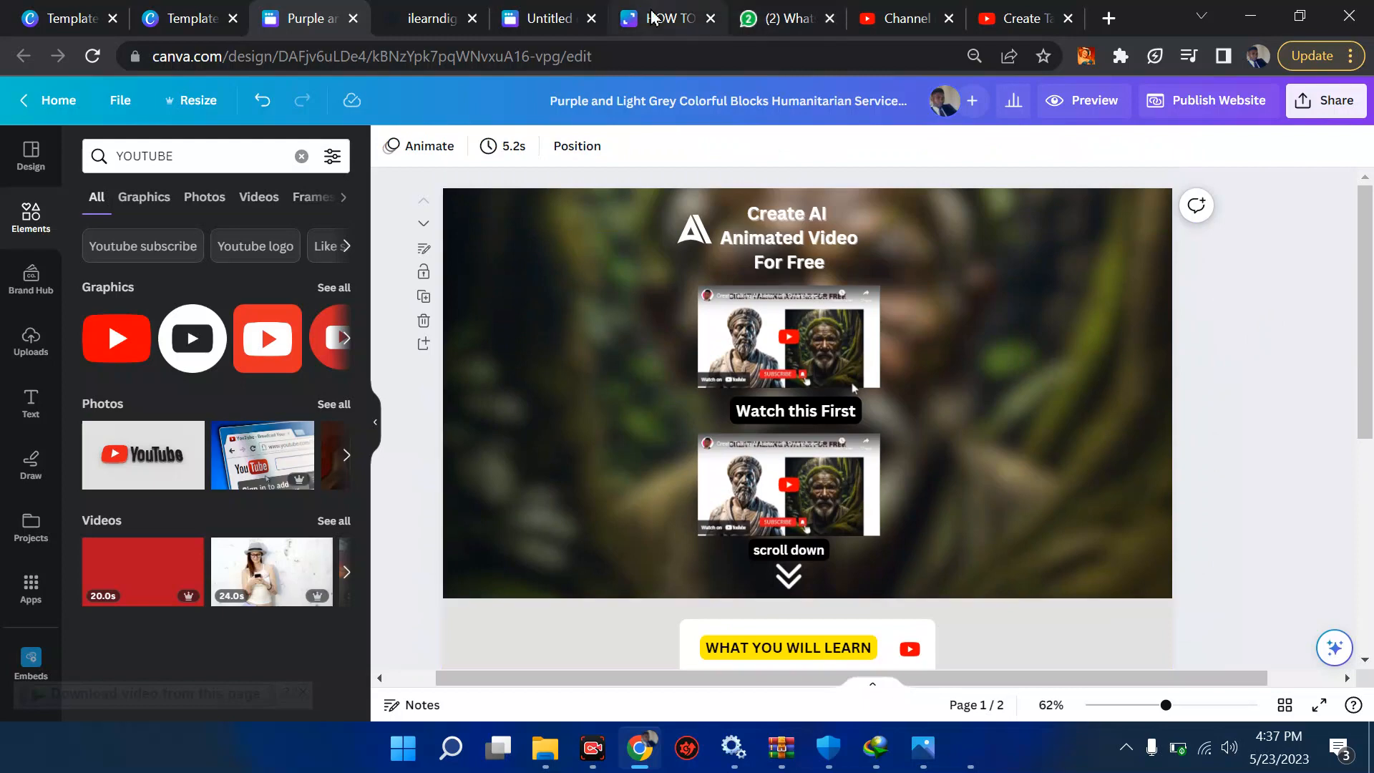
pyautogui.click(685, 10)
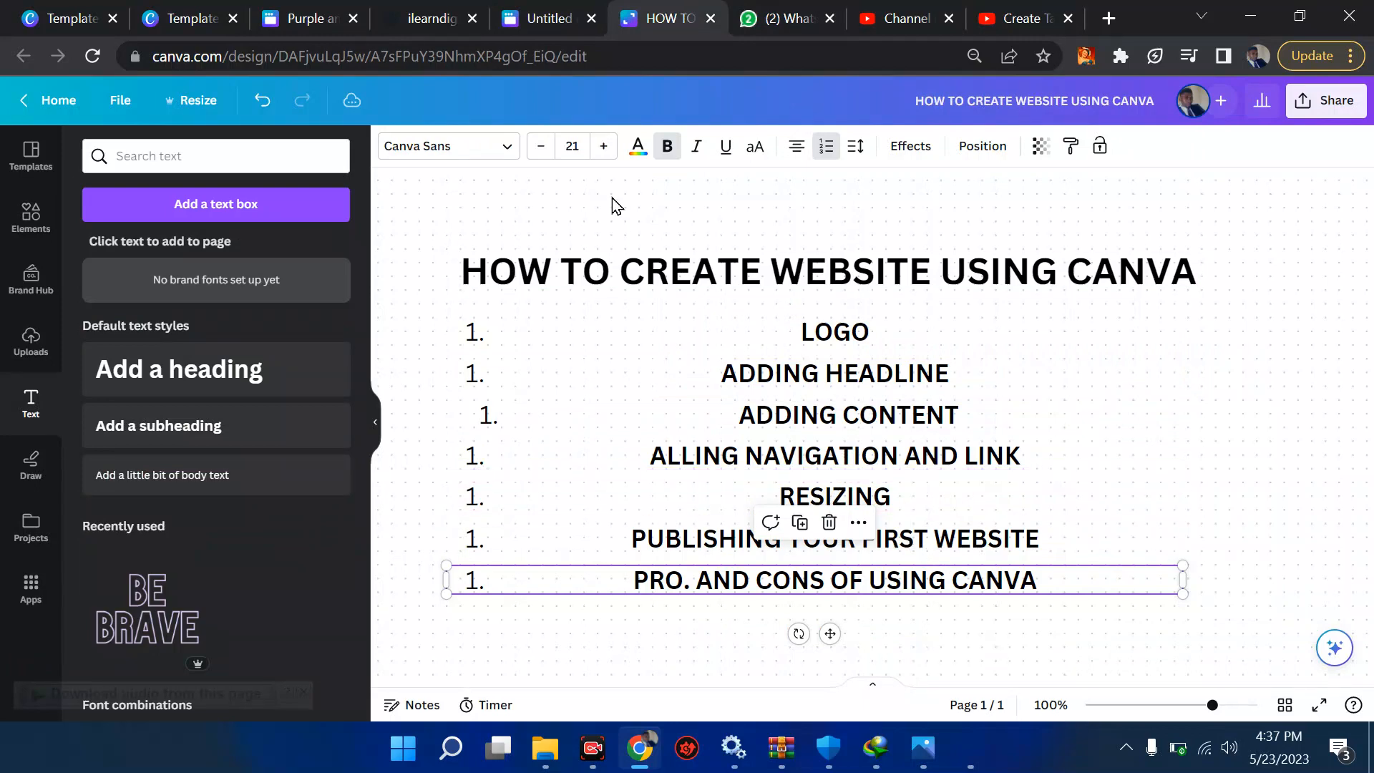
pyautogui.click(416, 15)
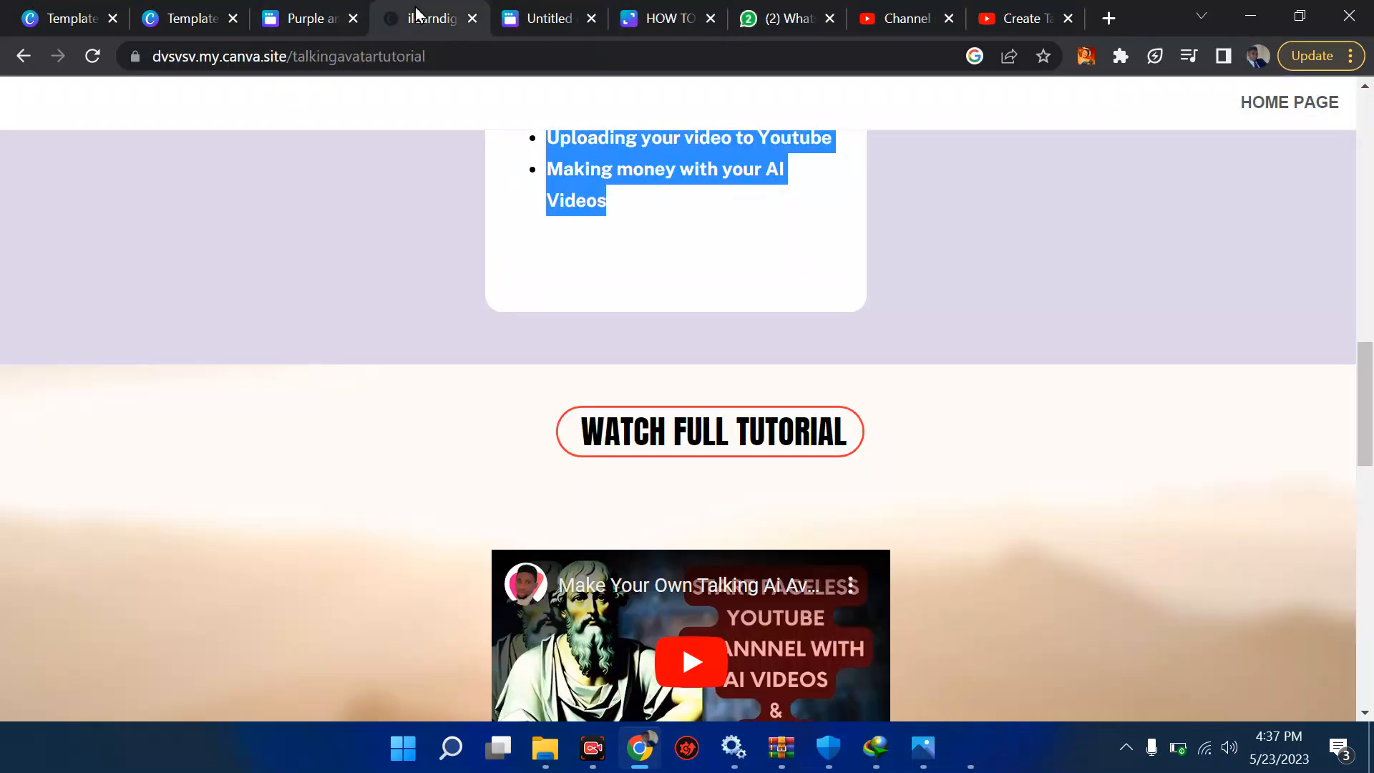
pyautogui.click(541, 16)
pyautogui.click(662, 17)
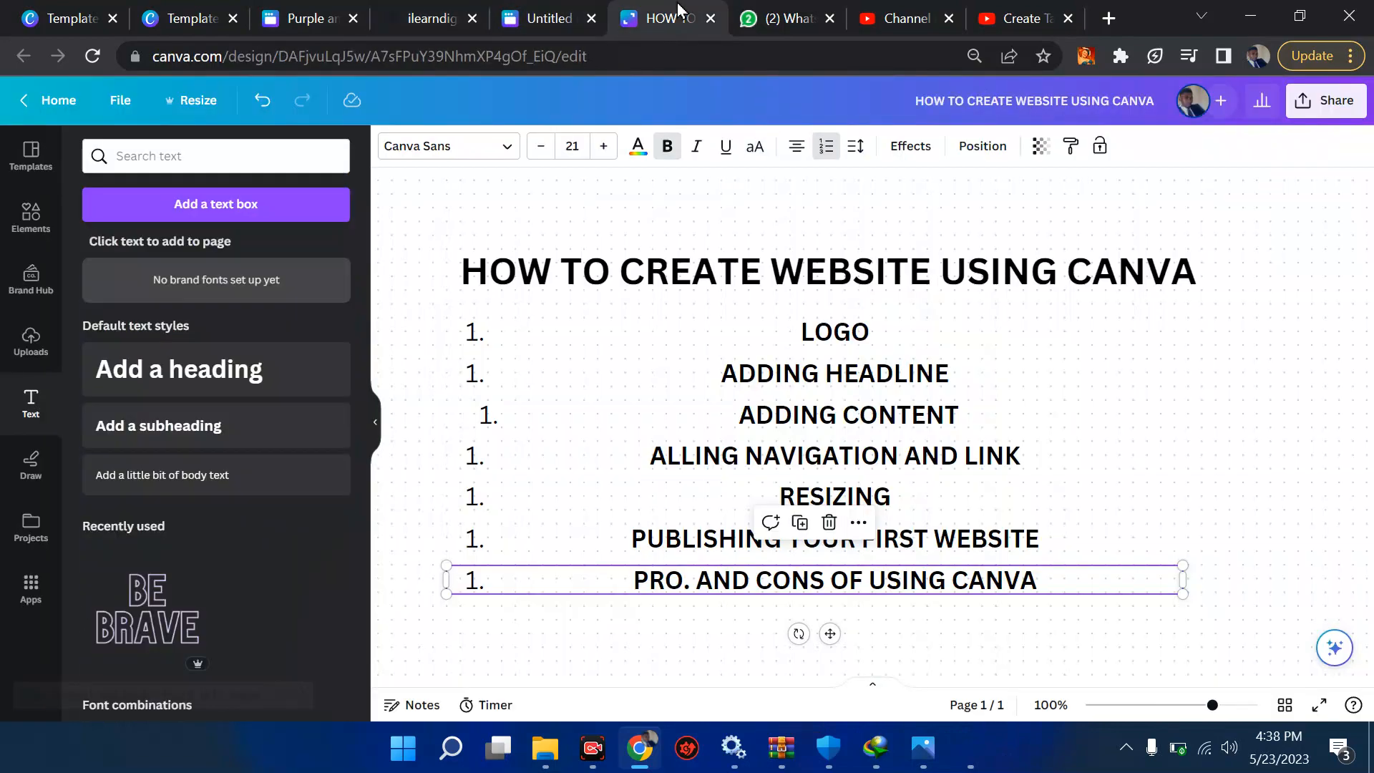
pyautogui.click(305, 19)
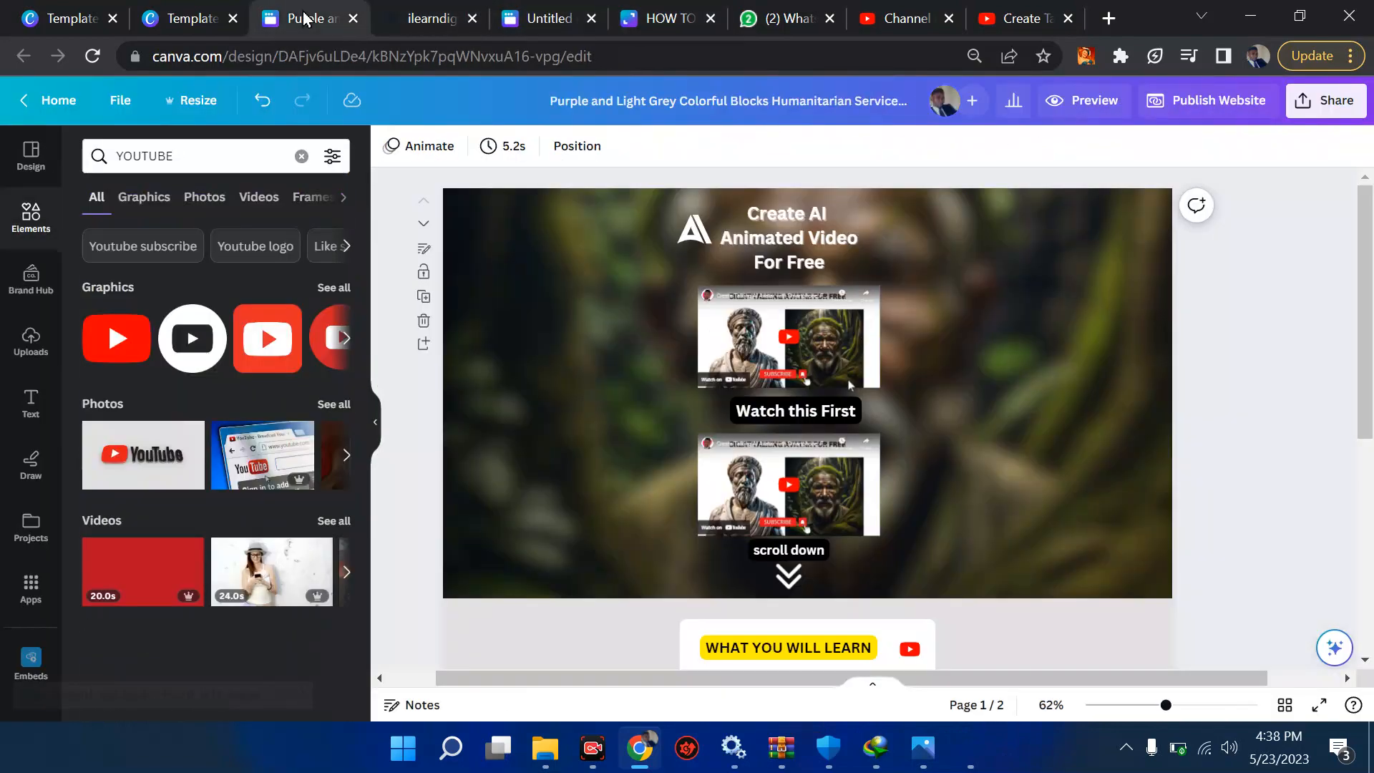
pyautogui.click(204, 17)
pyautogui.click(307, 15)
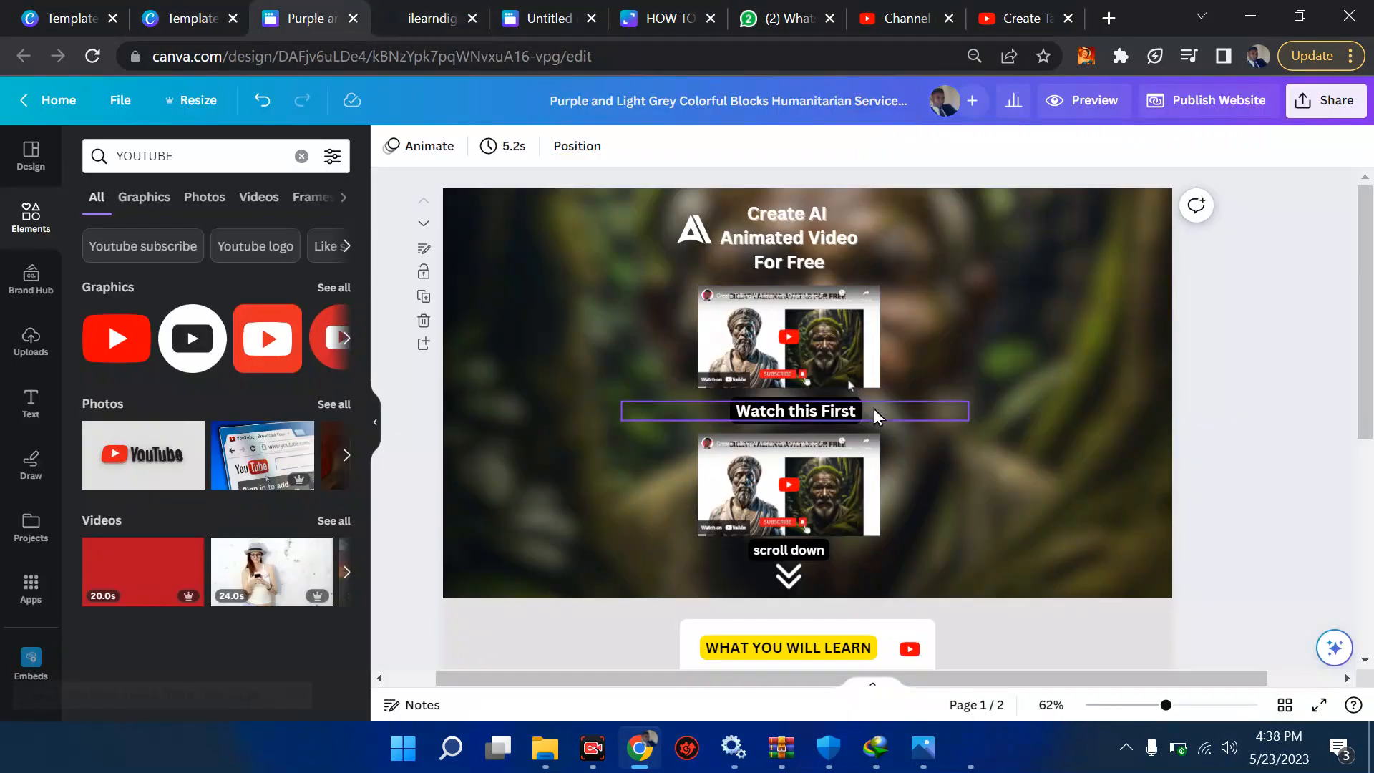
# Step: Preview the website in the mobile view and set it to Without navigation
pyautogui.scroll(-5, 1033, 482)
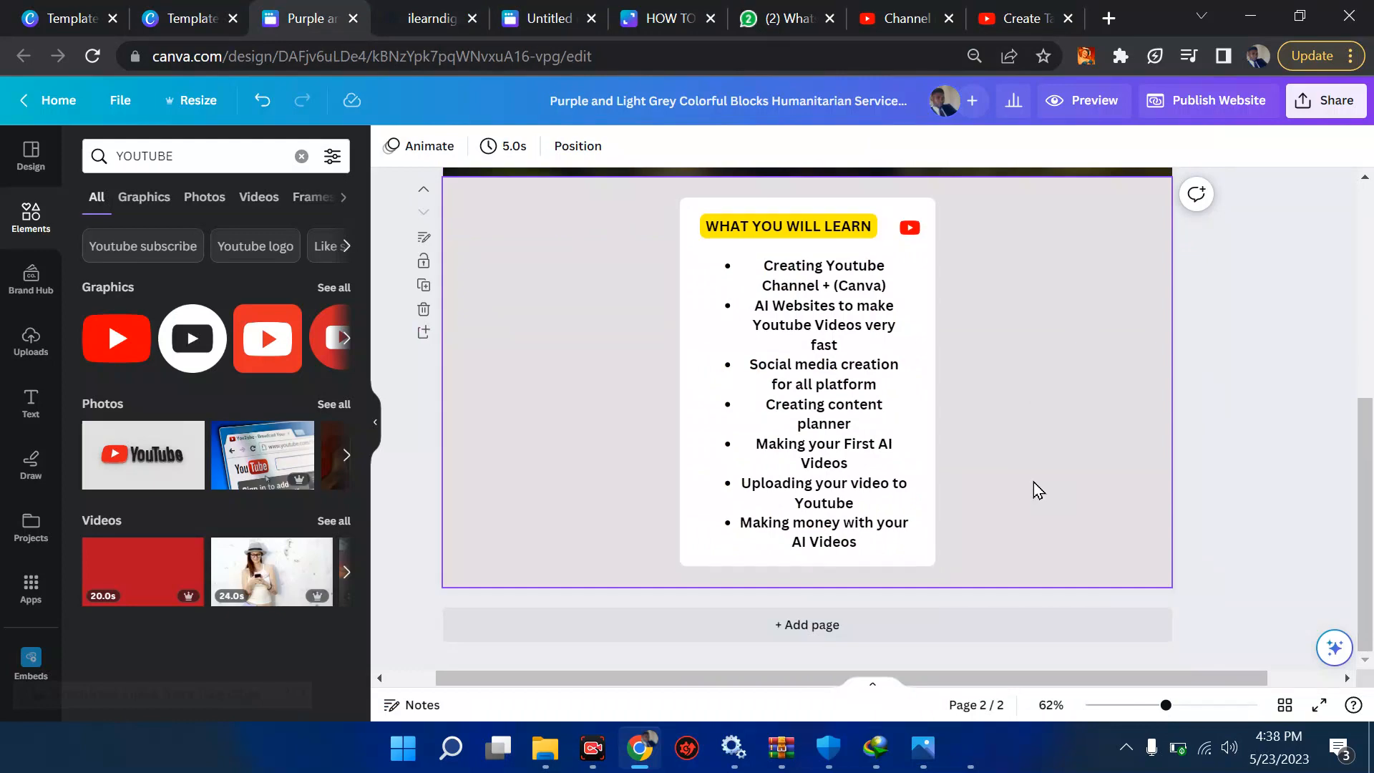
pyautogui.click(1073, 115)
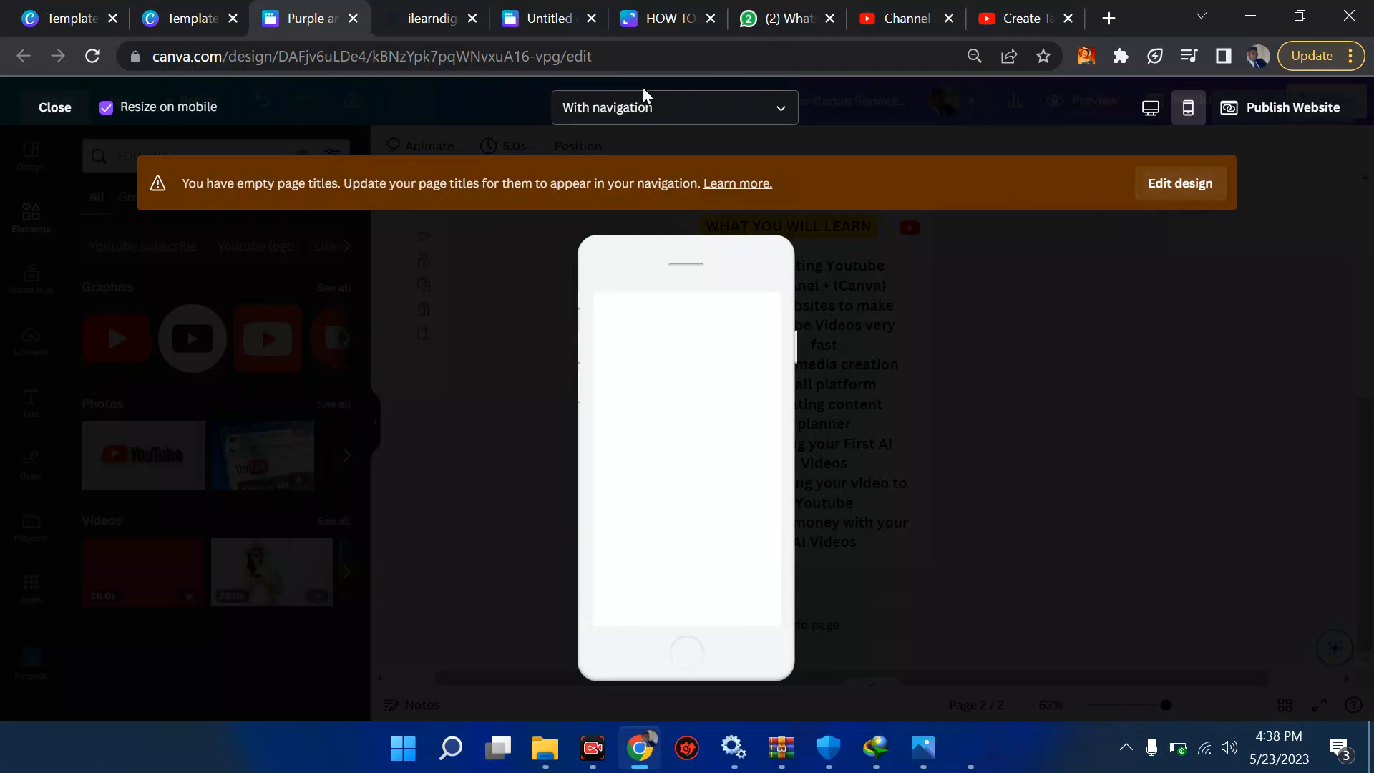
pyautogui.click(641, 107)
pyautogui.click(610, 152)
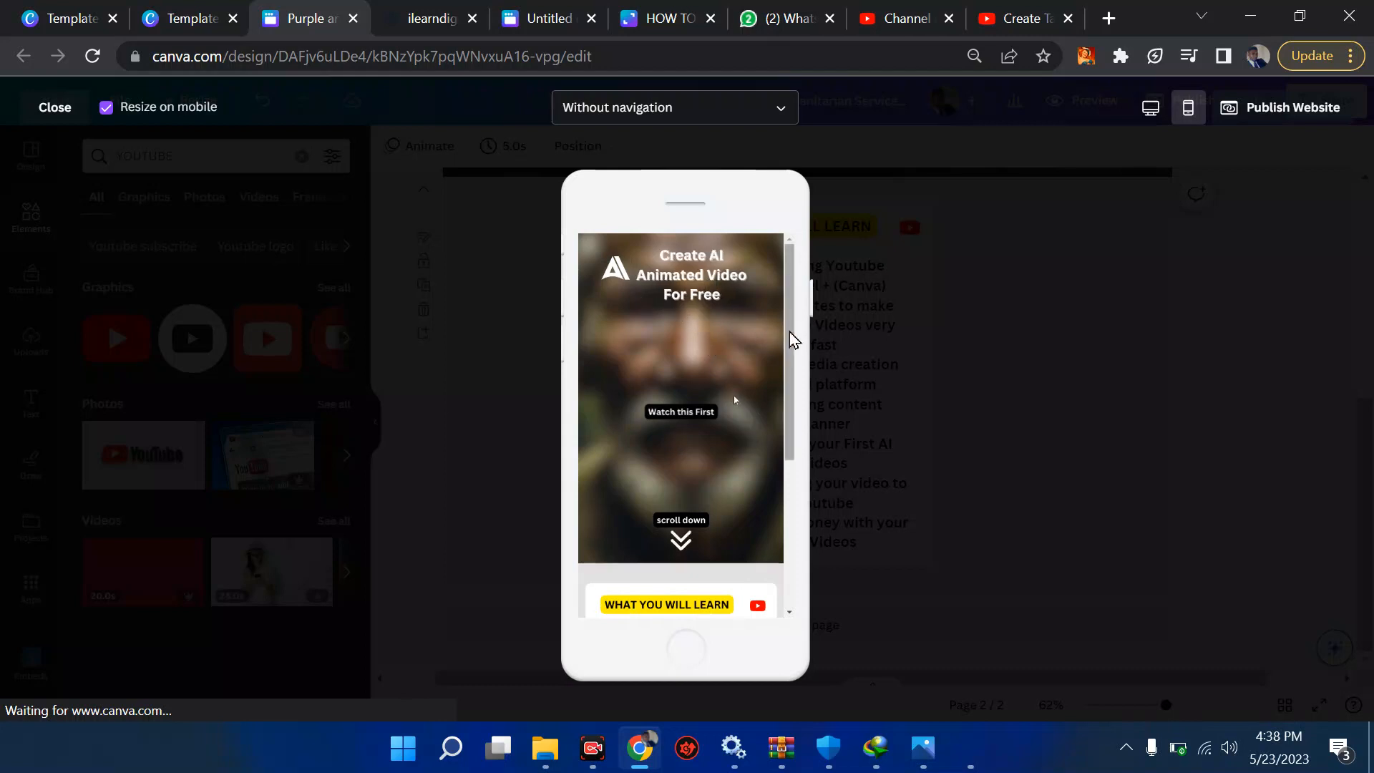
# Step: Look over the mobile preview, switch it to the desktop view and review the page from start to end
pyautogui.moveTo(793, 339); pyautogui.dragTo(782, 306)
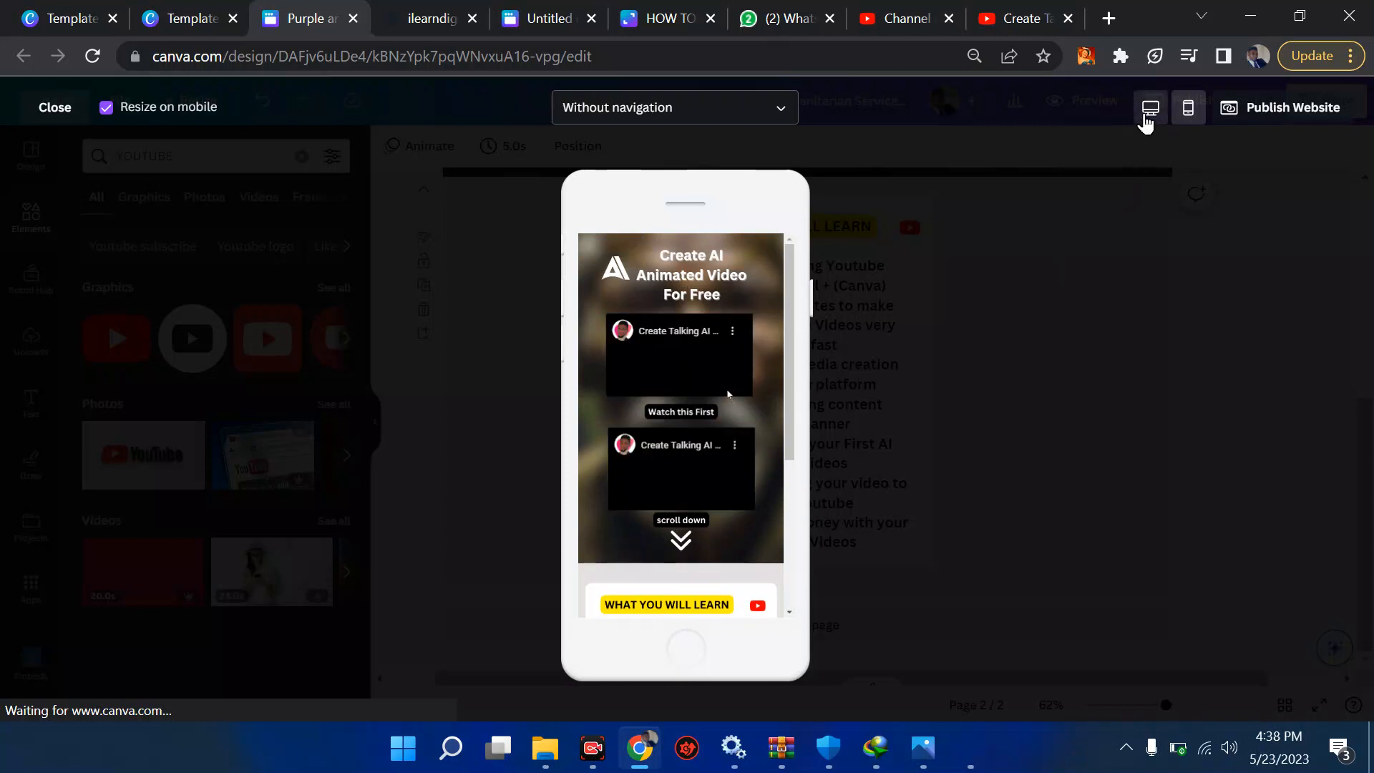
pyautogui.click(1145, 119)
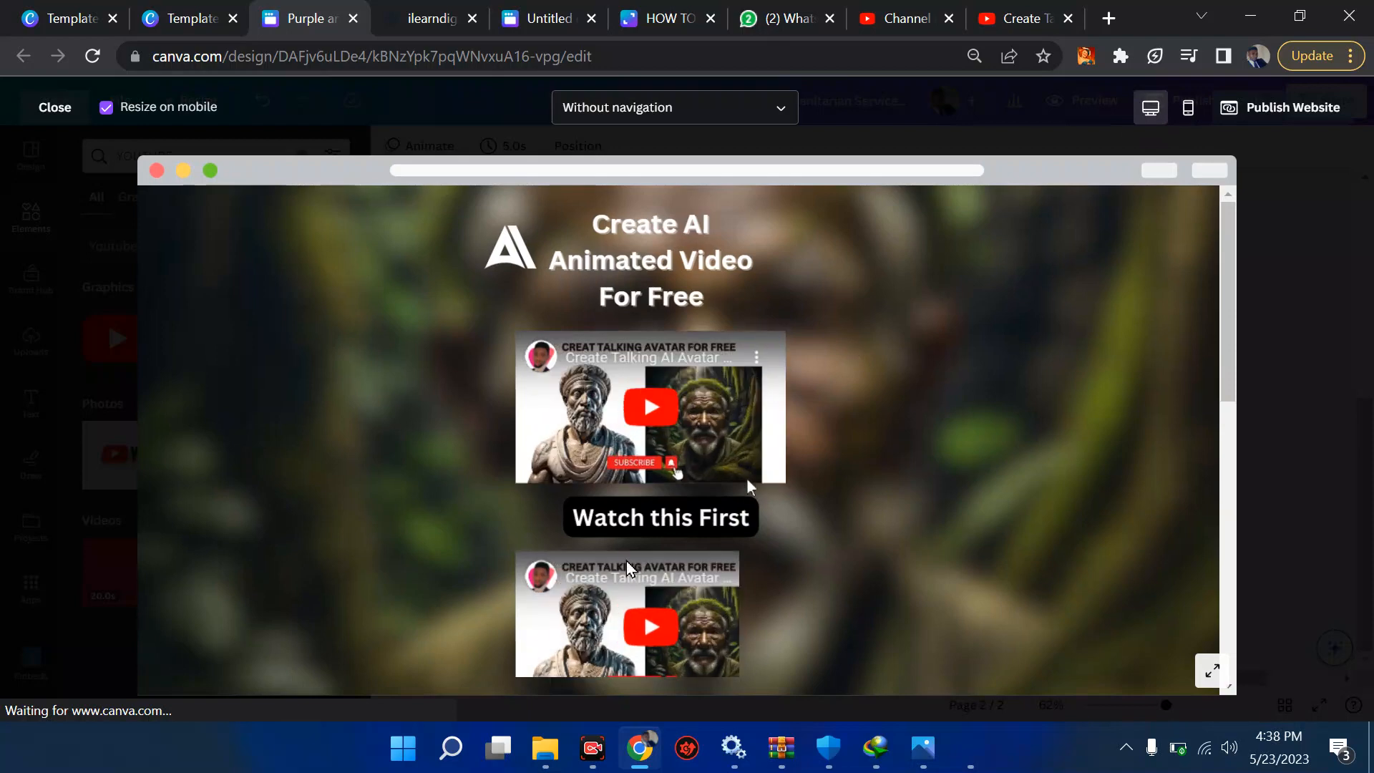
pyautogui.scroll(-5, 738, 429)
pyautogui.scroll(5, 741, 443)
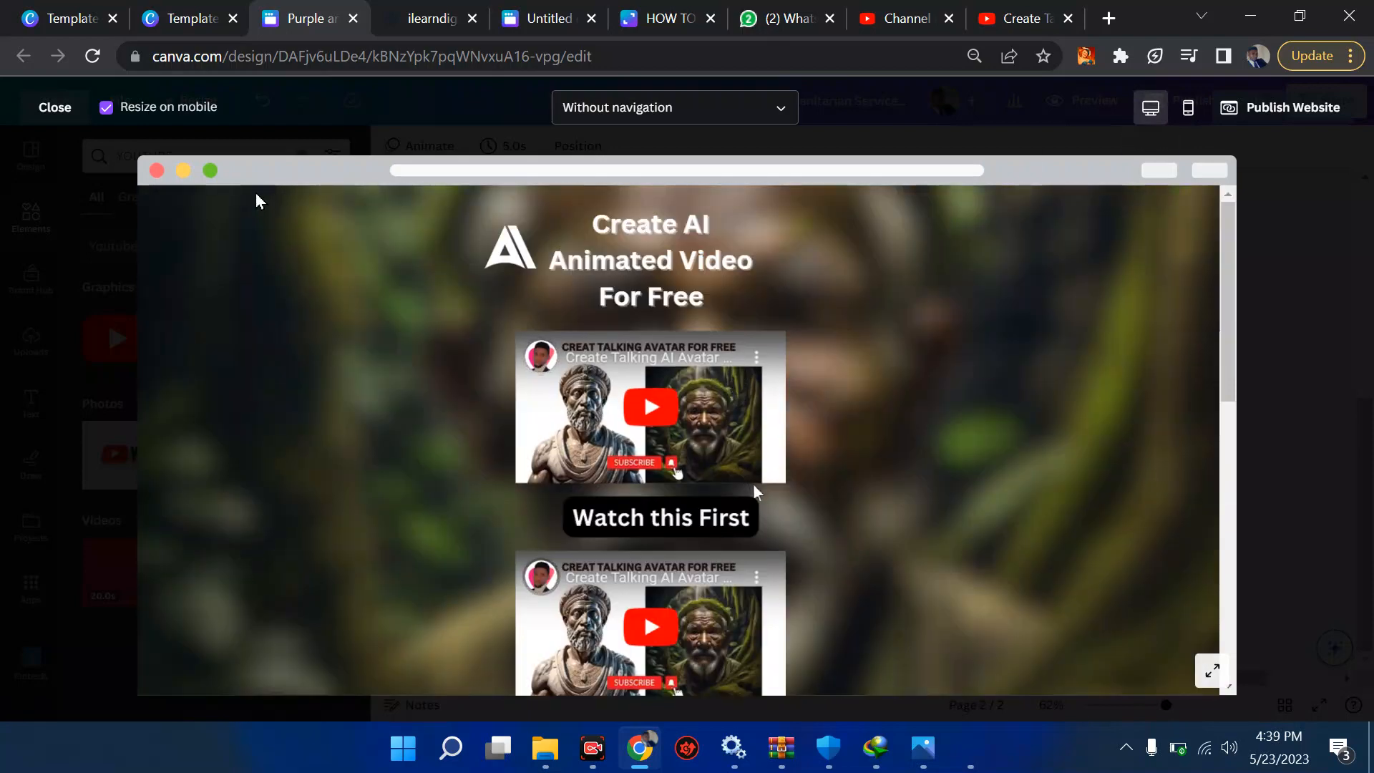
# Step: Set the website preview to With navigation and return to editing the design
pyautogui.click(603, 107)
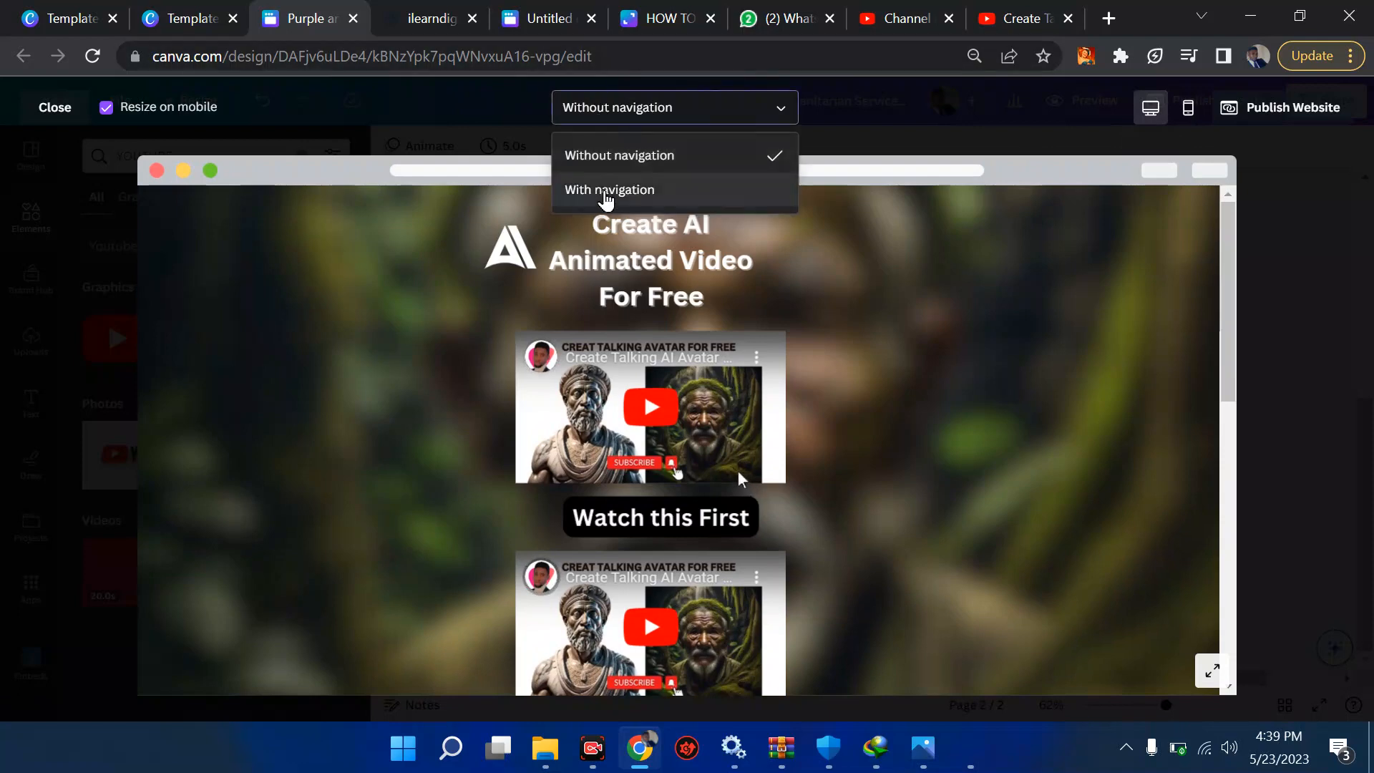
pyautogui.click(604, 192)
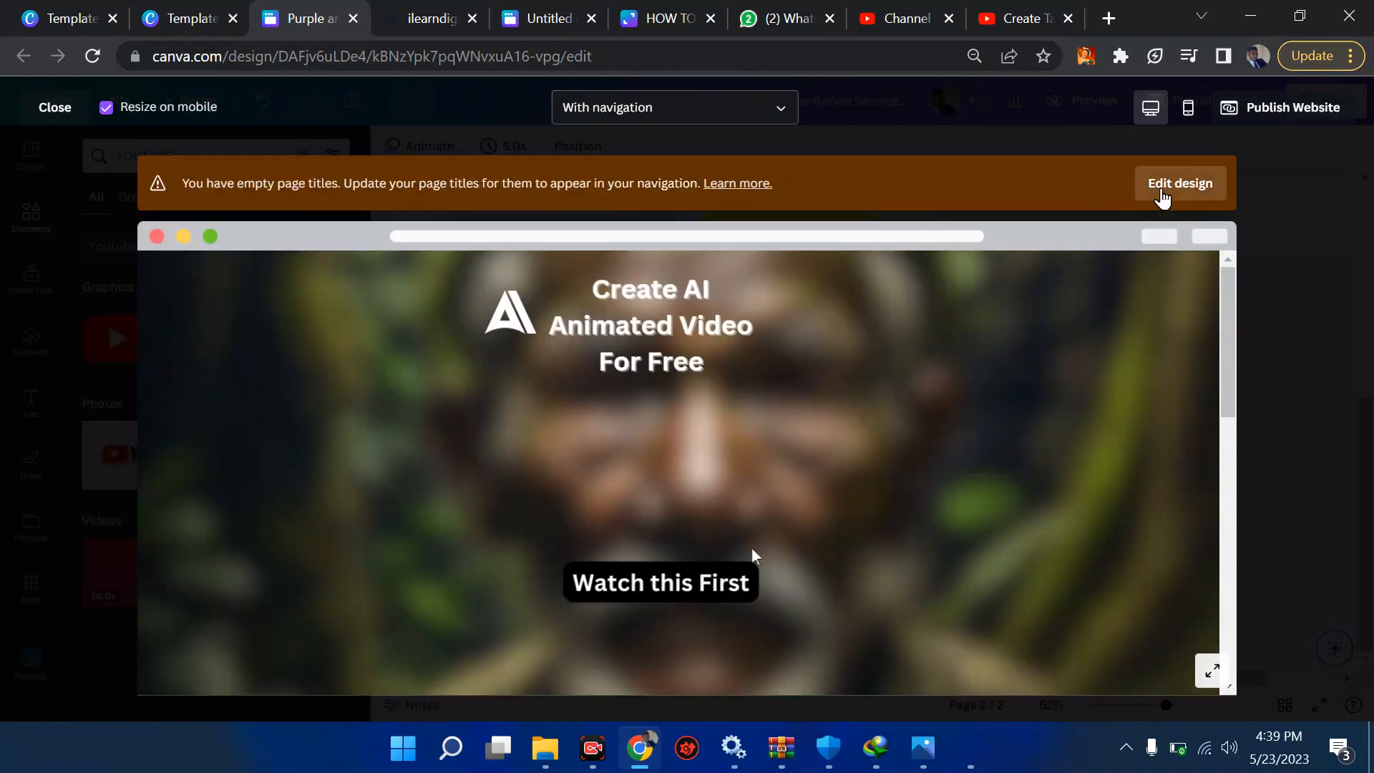
pyautogui.click(1160, 191)
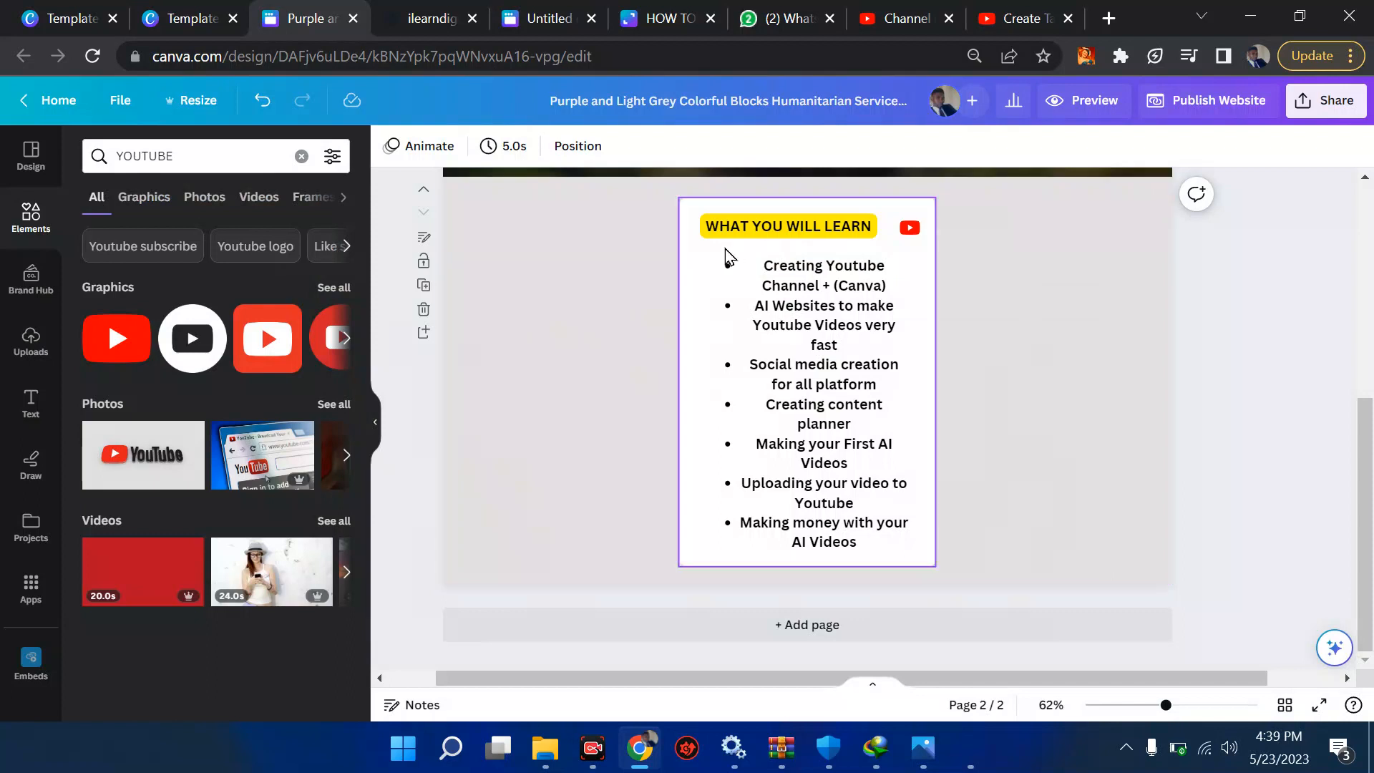
# Step: Open the notes and page title area of page 2, and go back to page 1
pyautogui.click(422, 239)
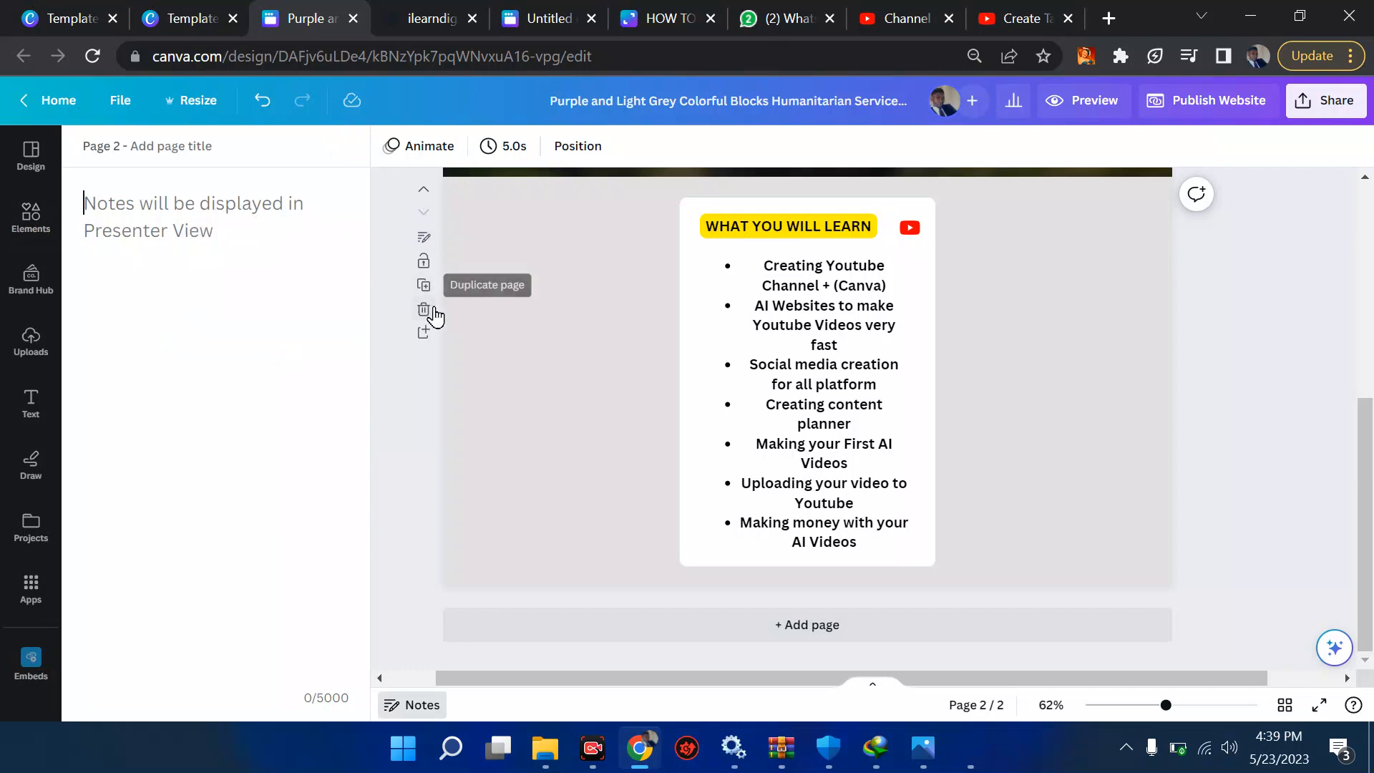
pyautogui.click(548, 332)
pyautogui.scroll(5, 548, 333)
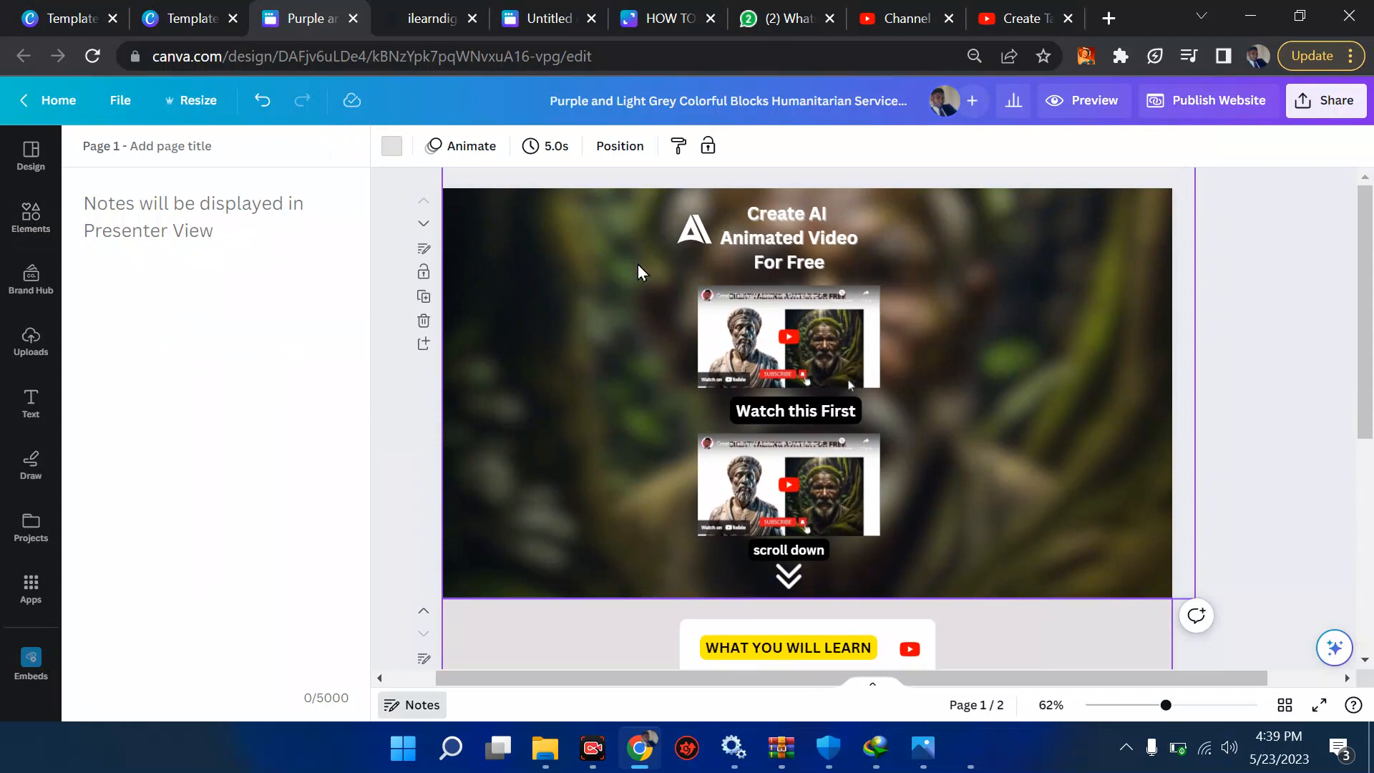
# Step: Search the elements for LOADING, add the dotted-circle spinner and shrink it to about 153 px over the upper video on page 1
pyautogui.click(807, 326)
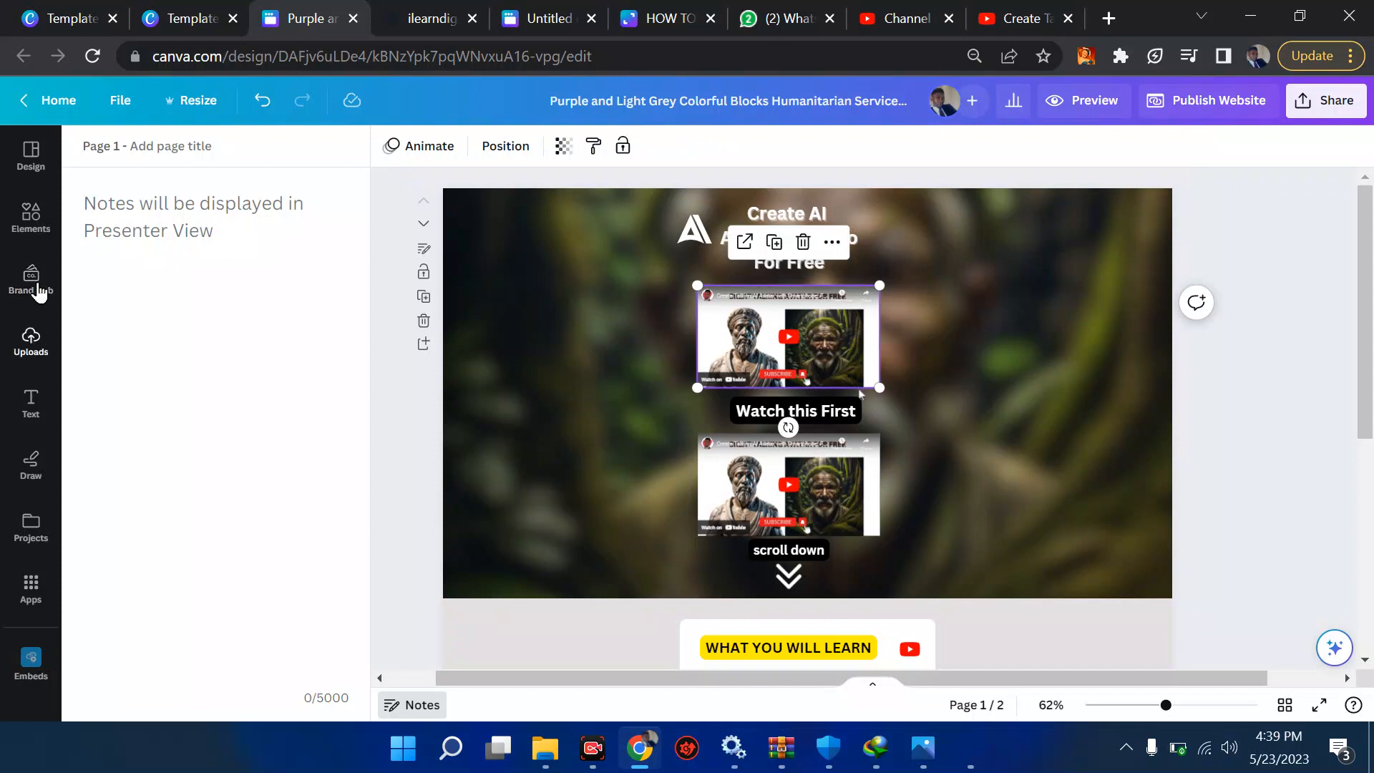
pyautogui.click(31, 219)
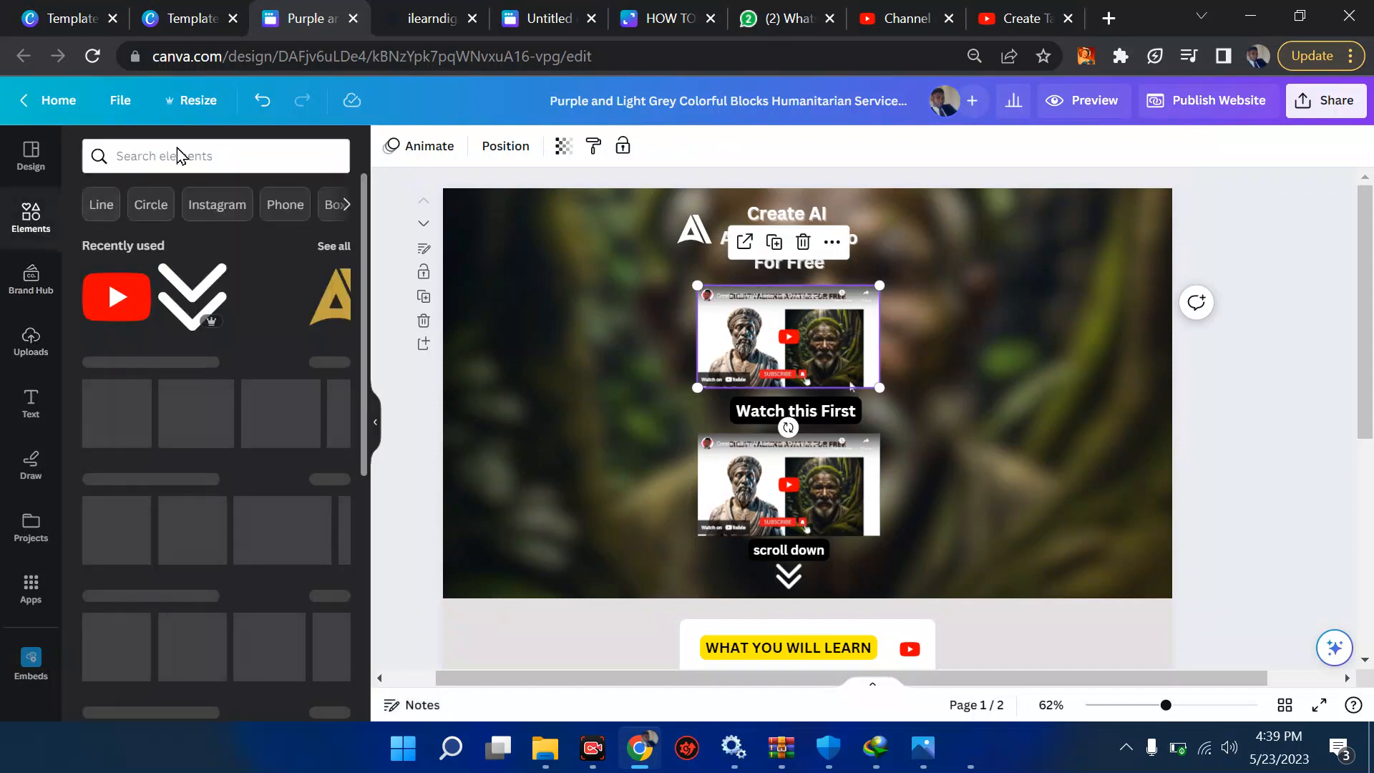
pyautogui.click(179, 155)
pyautogui.write('LOADIN')
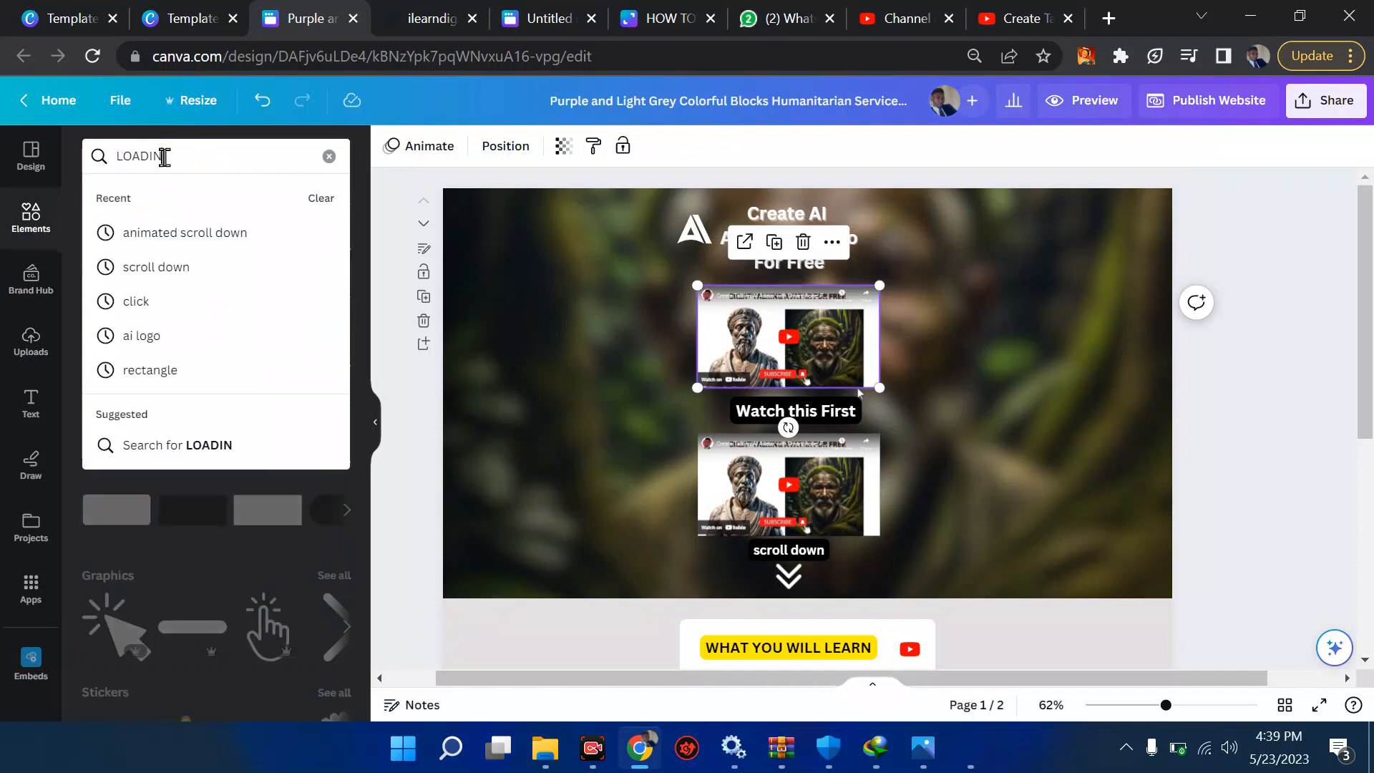
pyautogui.write('G')
pyautogui.press('Return')
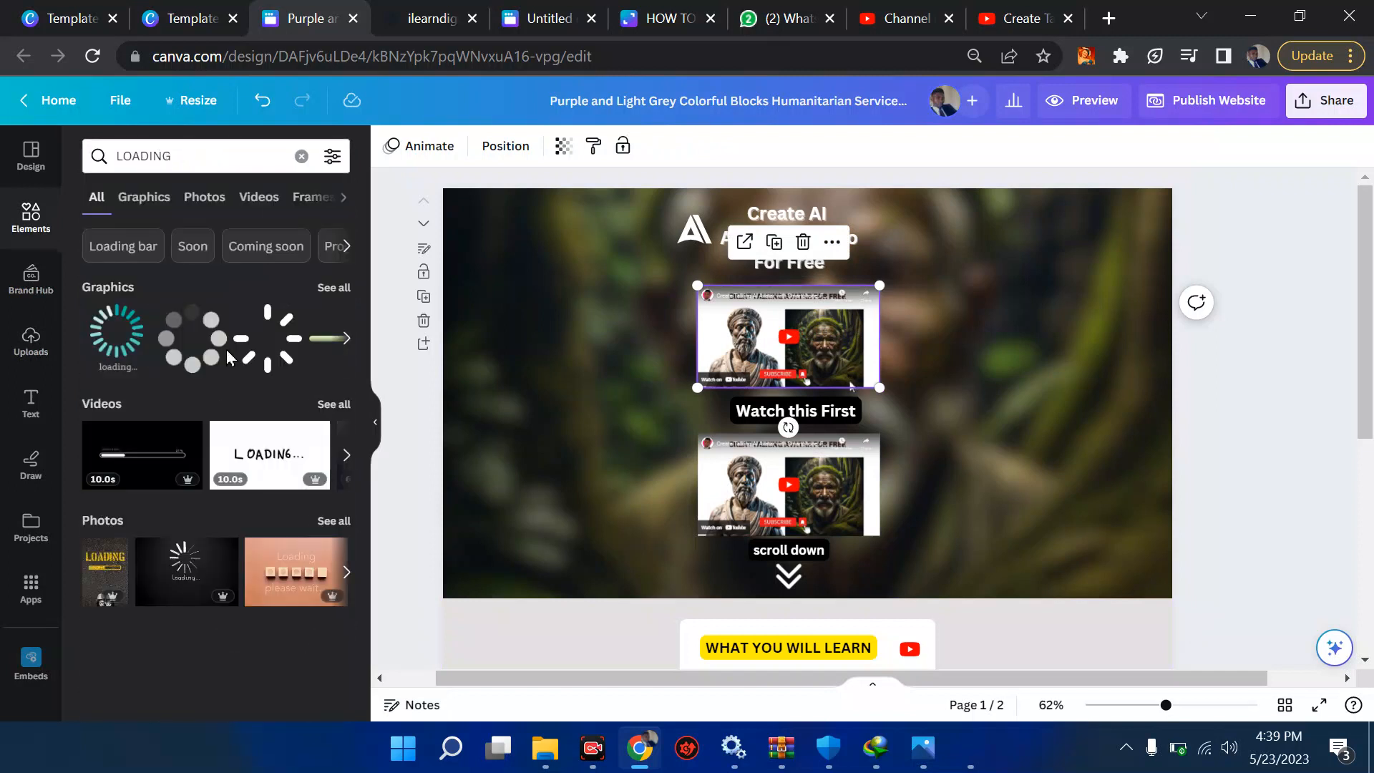
pyautogui.click(190, 357)
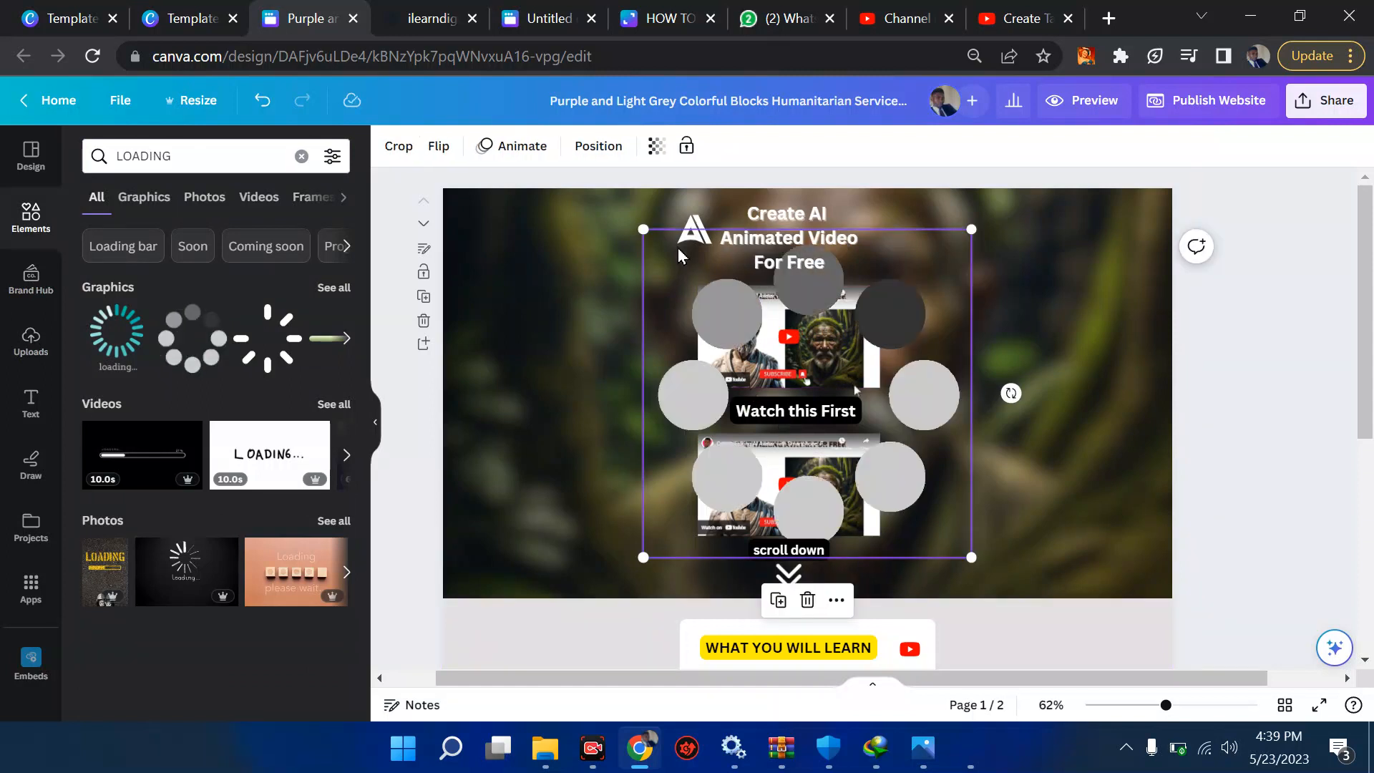
pyautogui.moveTo(644, 230); pyautogui.dragTo(779, 320)
# Step: Try to send the loading spinner to the back of page 1, and undo the change
pyautogui.click(605, 154)
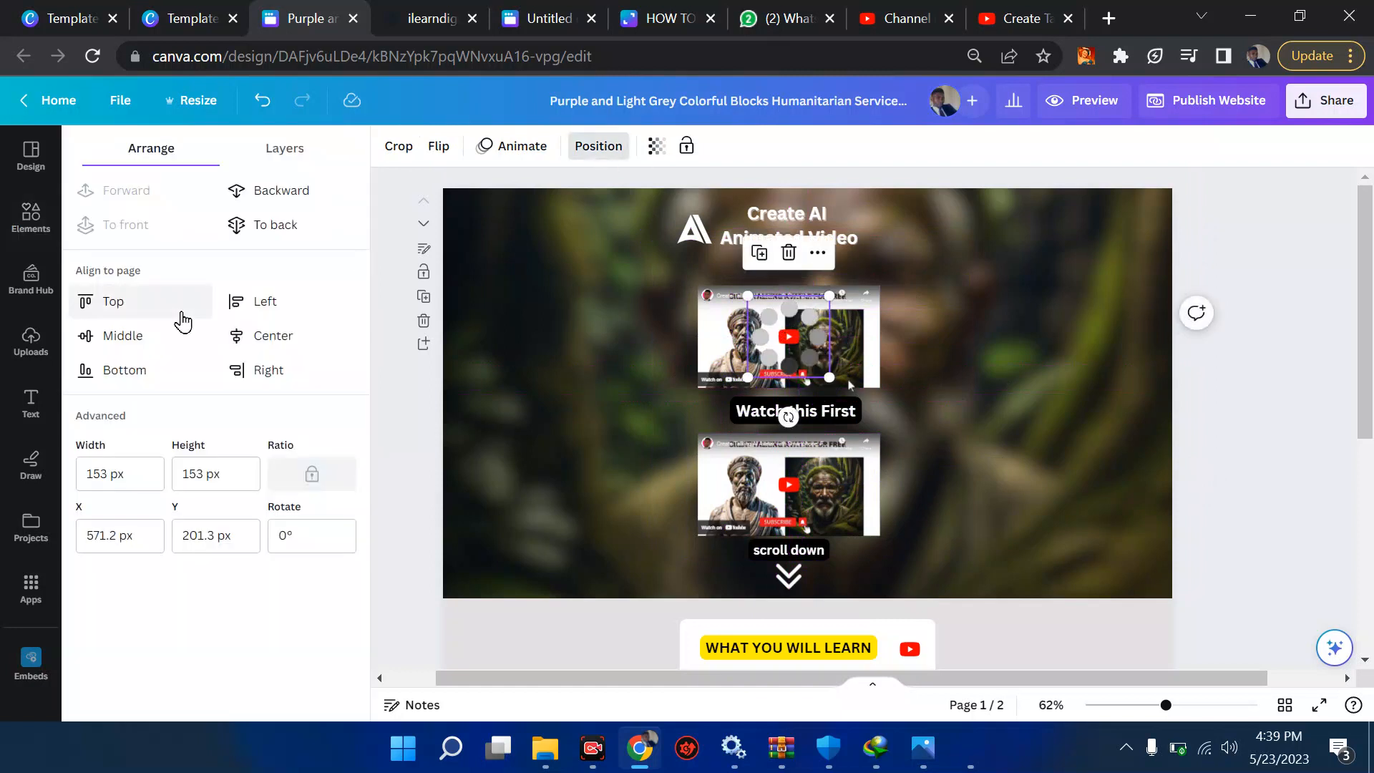
pyautogui.click(278, 227)
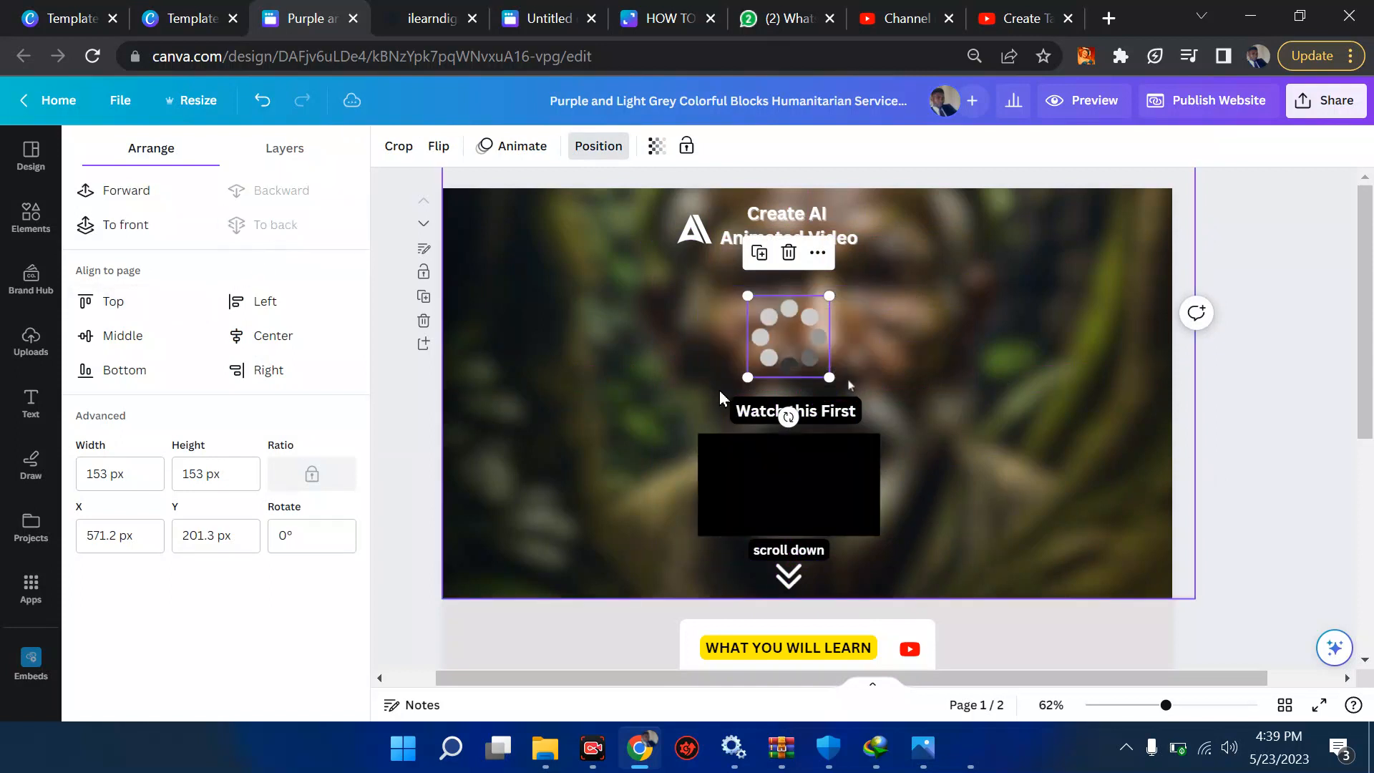
pyautogui.hotkey('ctrl', 'z')
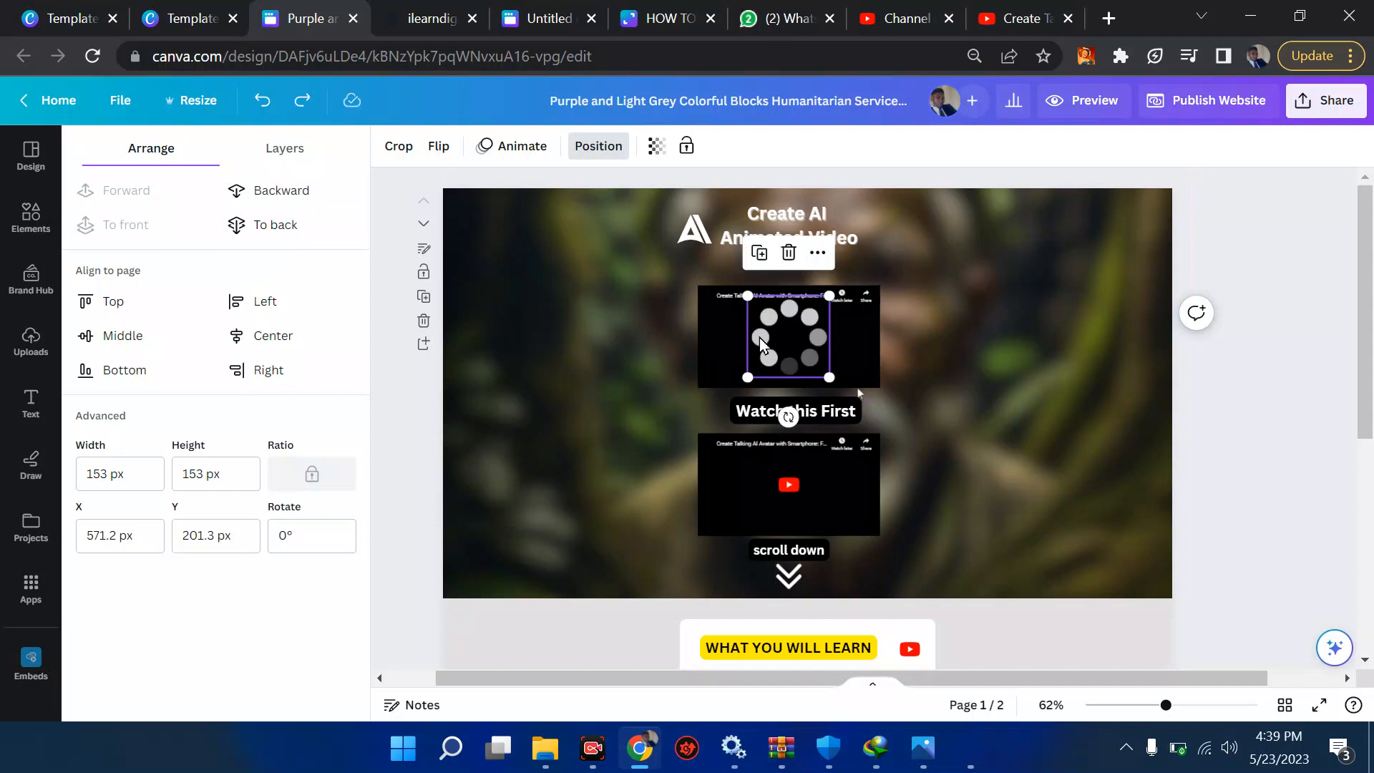
# Step: Bring the upper video to the front so that it covers the loading spinner, and preview the website
pyautogui.rightClick(716, 329)
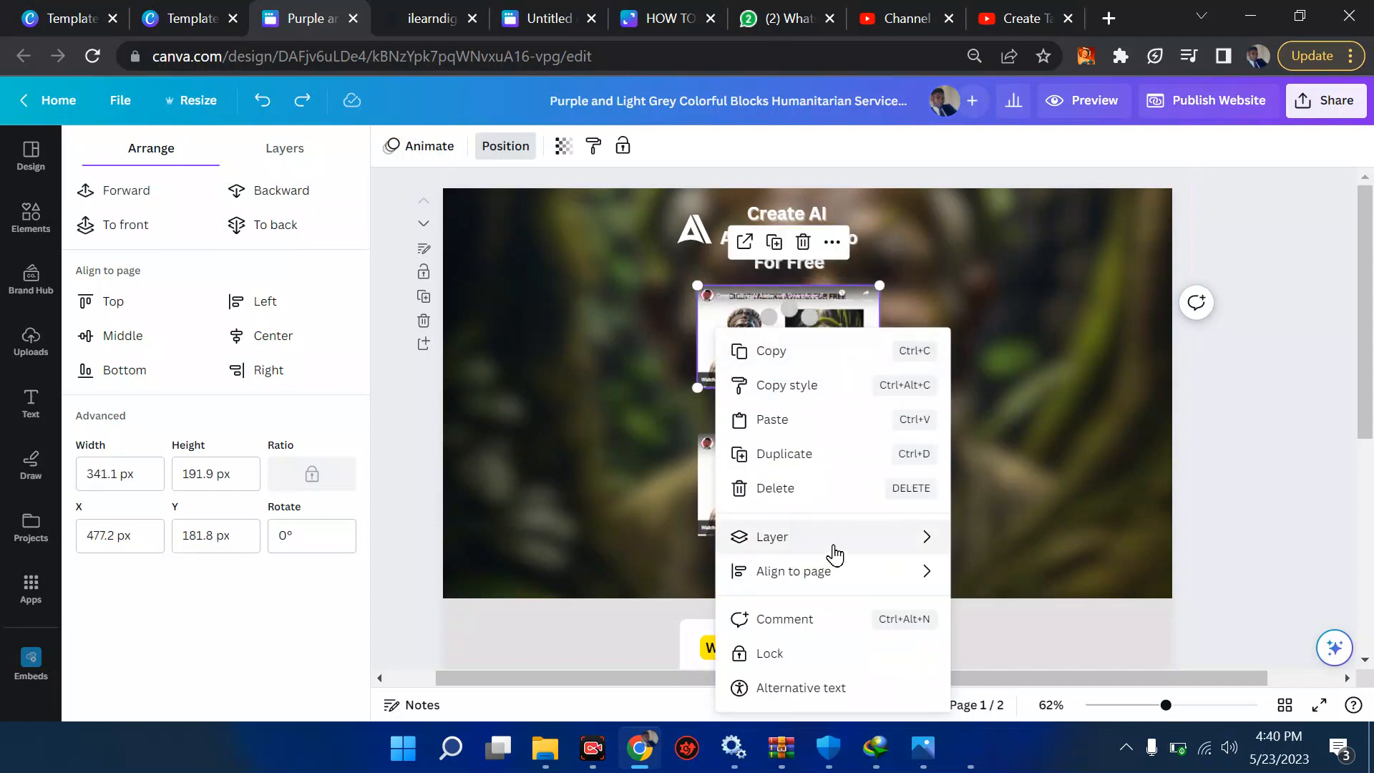
pyautogui.moveTo(833, 544)
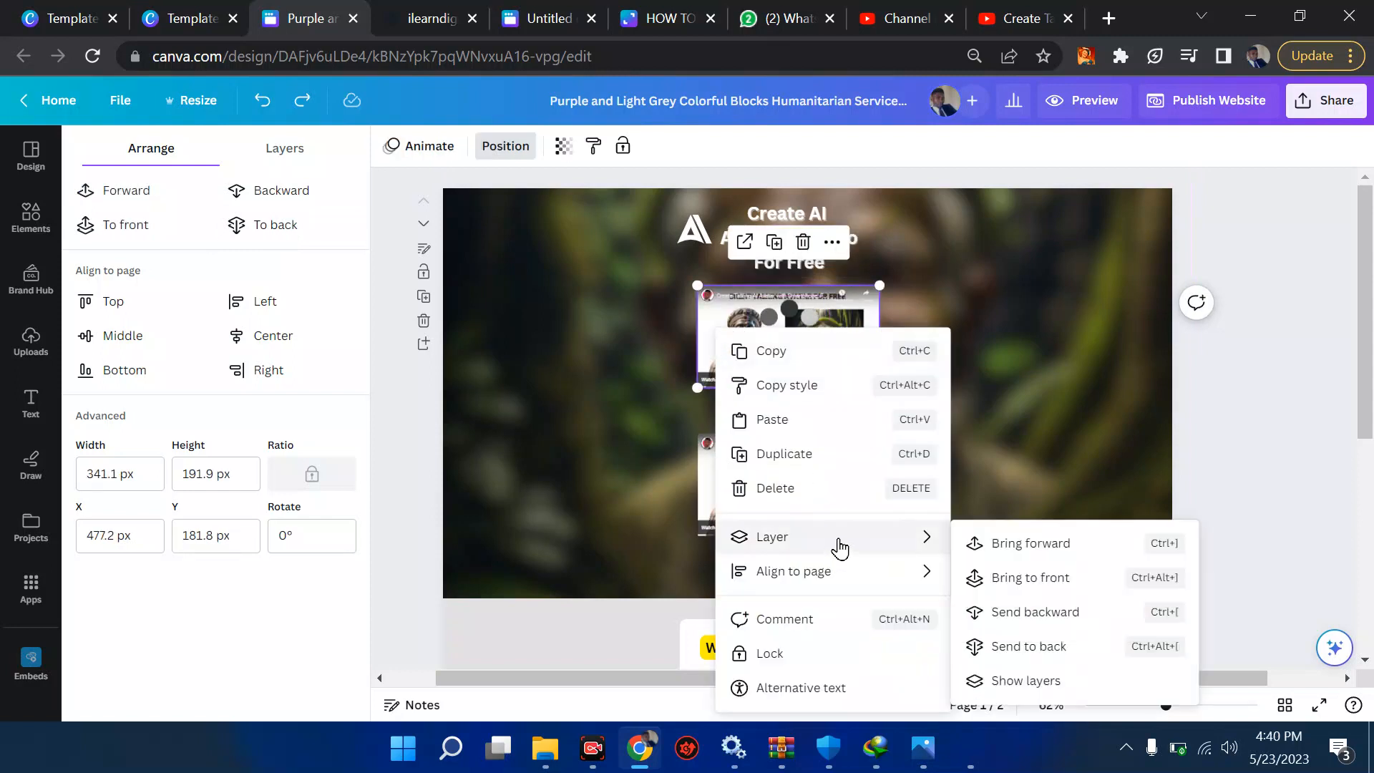
pyautogui.click(1024, 578)
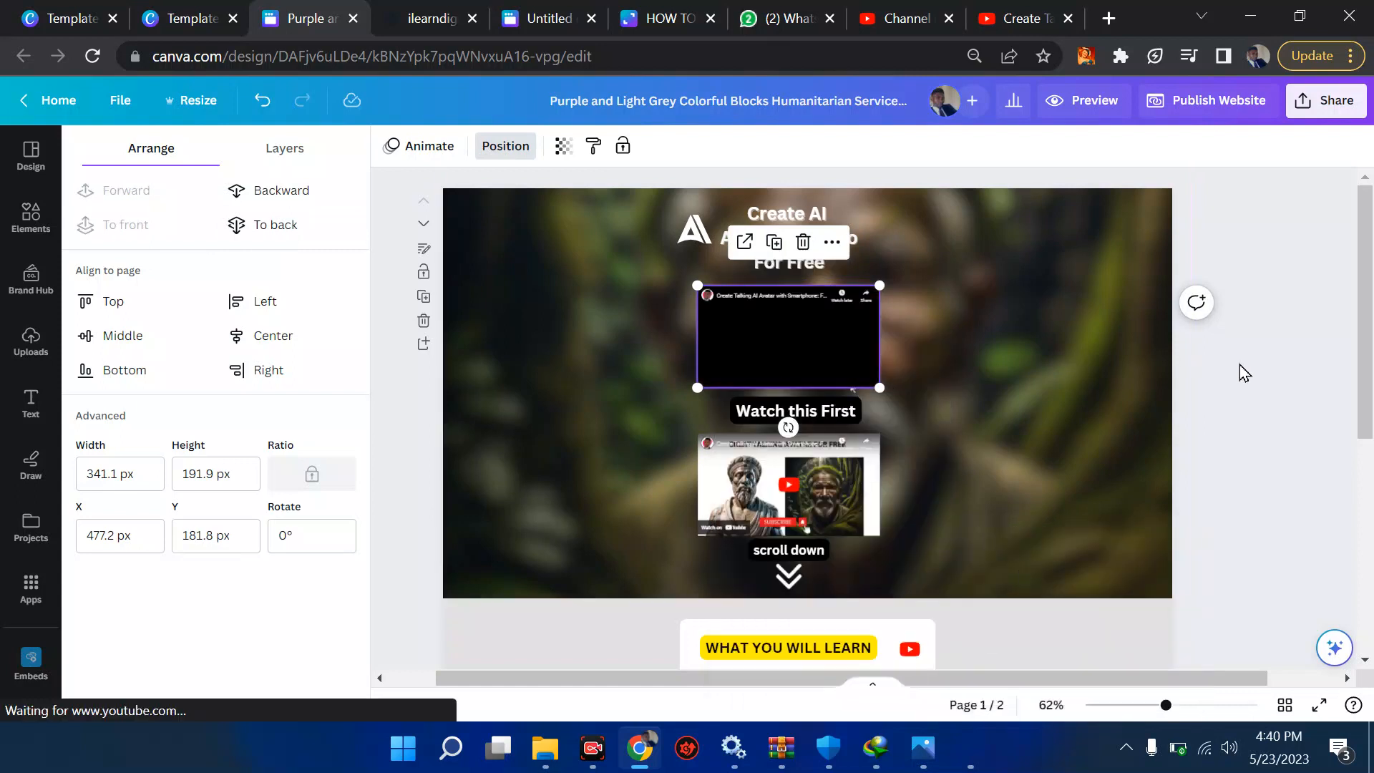
pyautogui.click(1091, 98)
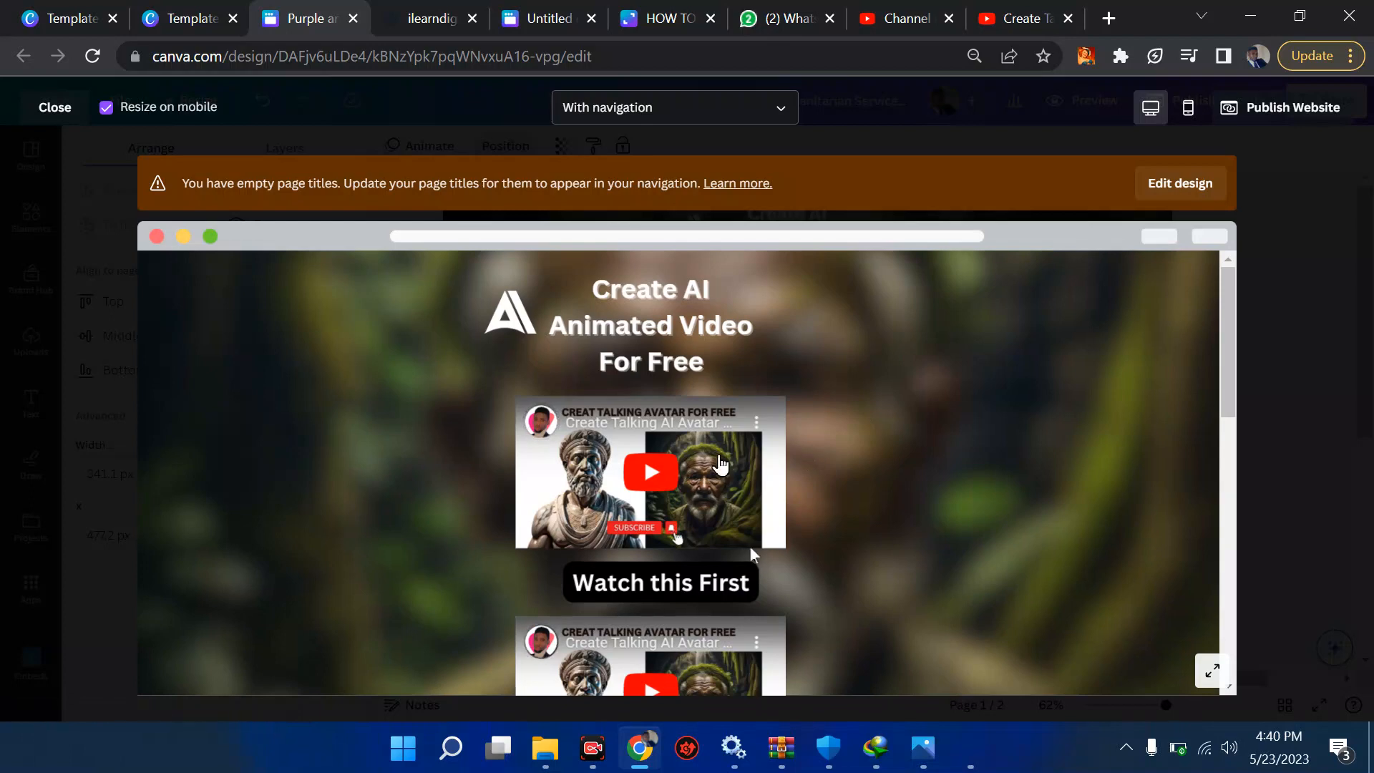
# Step: Reload the reference site and examine the loading animations placed behind its first-section and full-tutorial videos
pyautogui.click(435, 18)
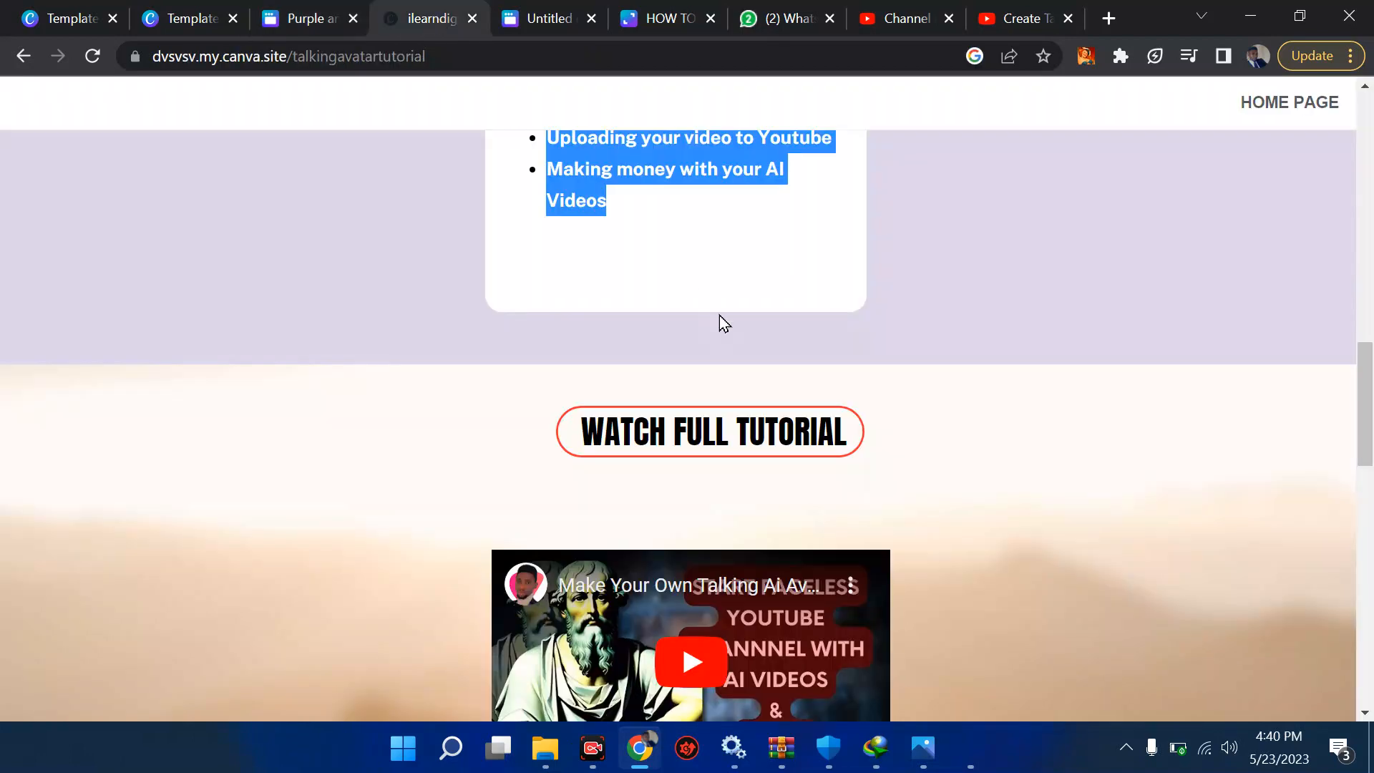
pyautogui.scroll(13, 719, 314)
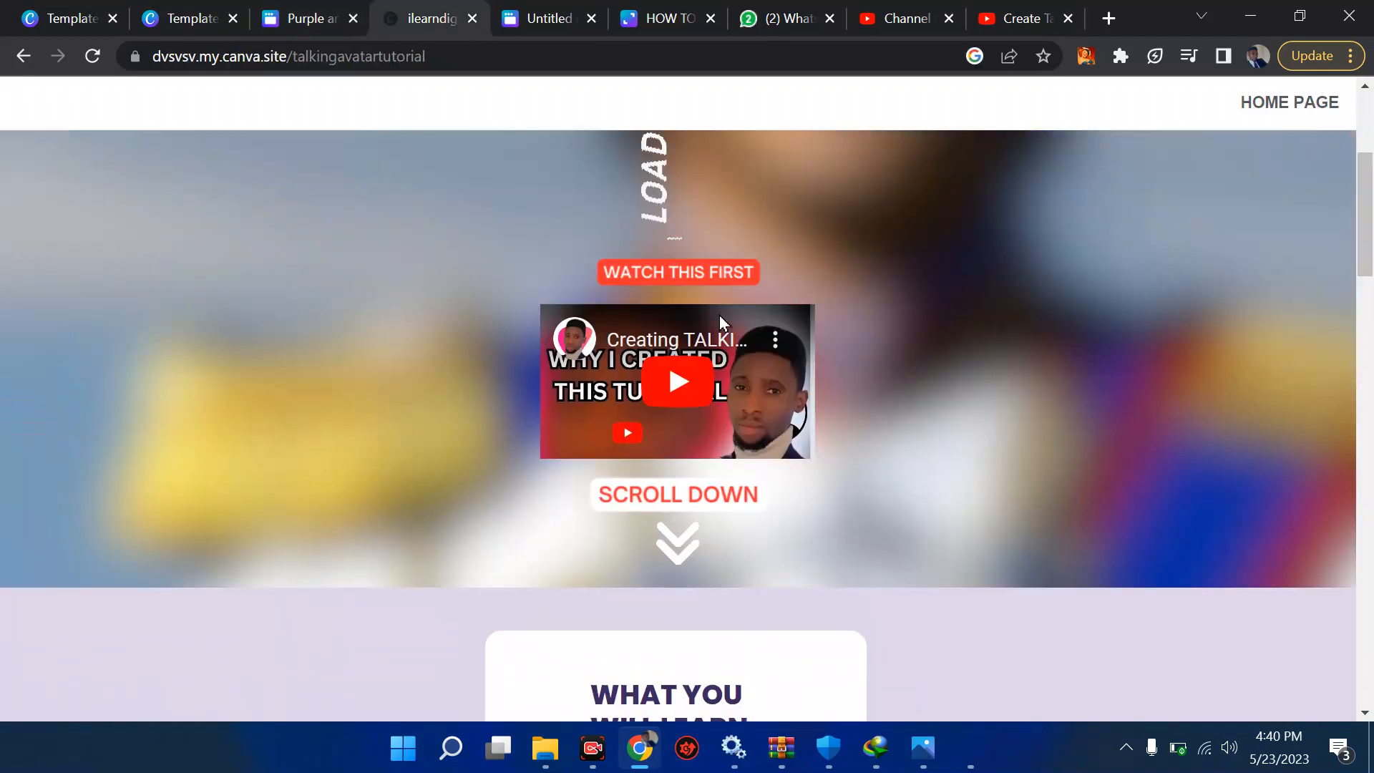
pyautogui.scroll(1, 719, 315)
pyautogui.click(92, 63)
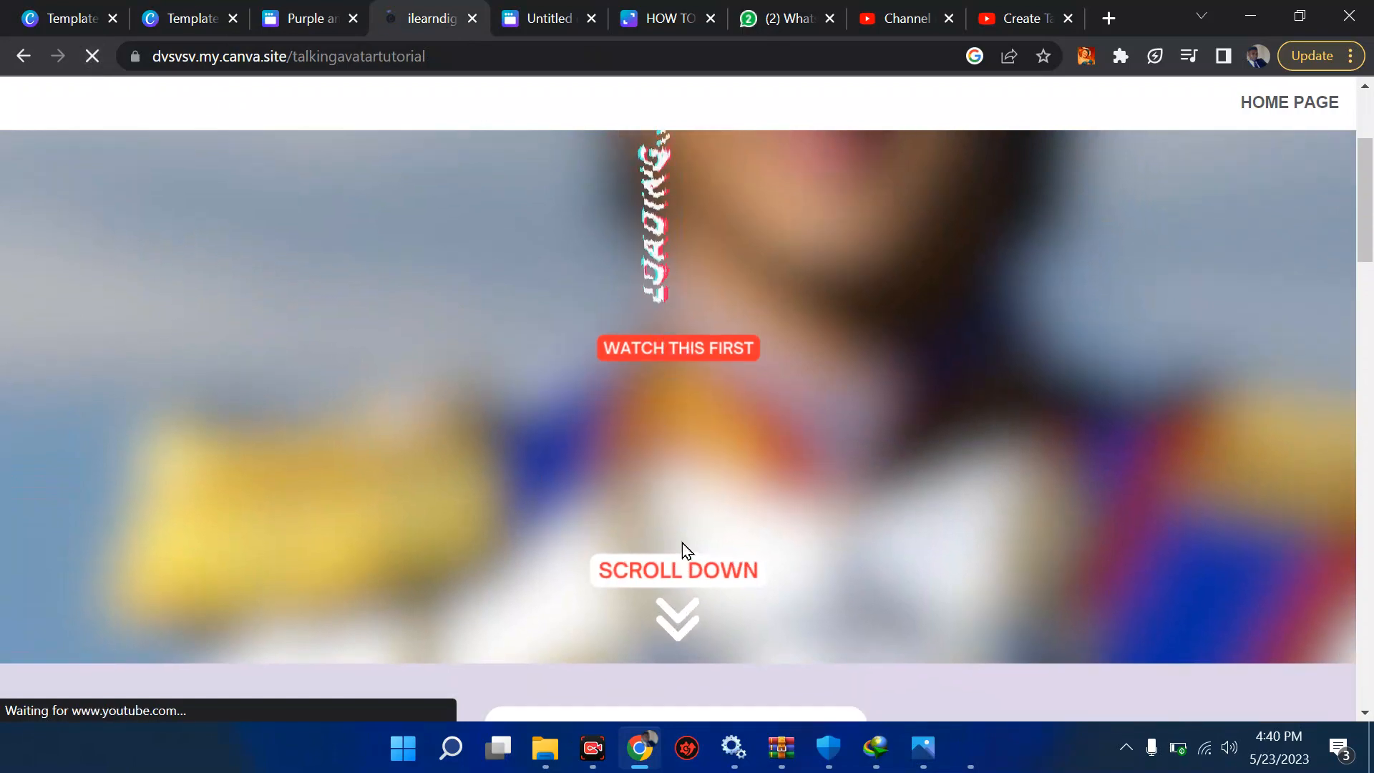
pyautogui.scroll(-15, 681, 543)
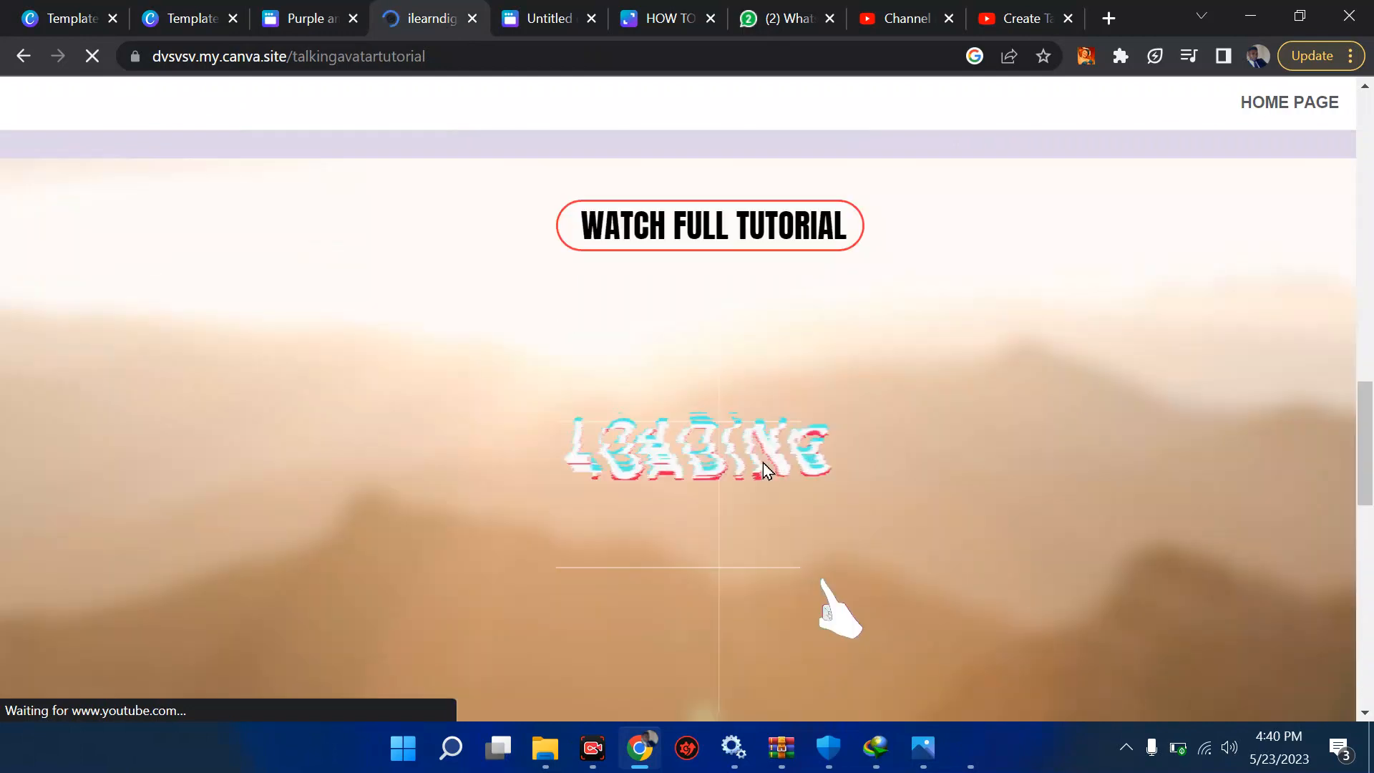
pyautogui.scroll(-4, 614, 454)
pyautogui.scroll(3, 647, 614)
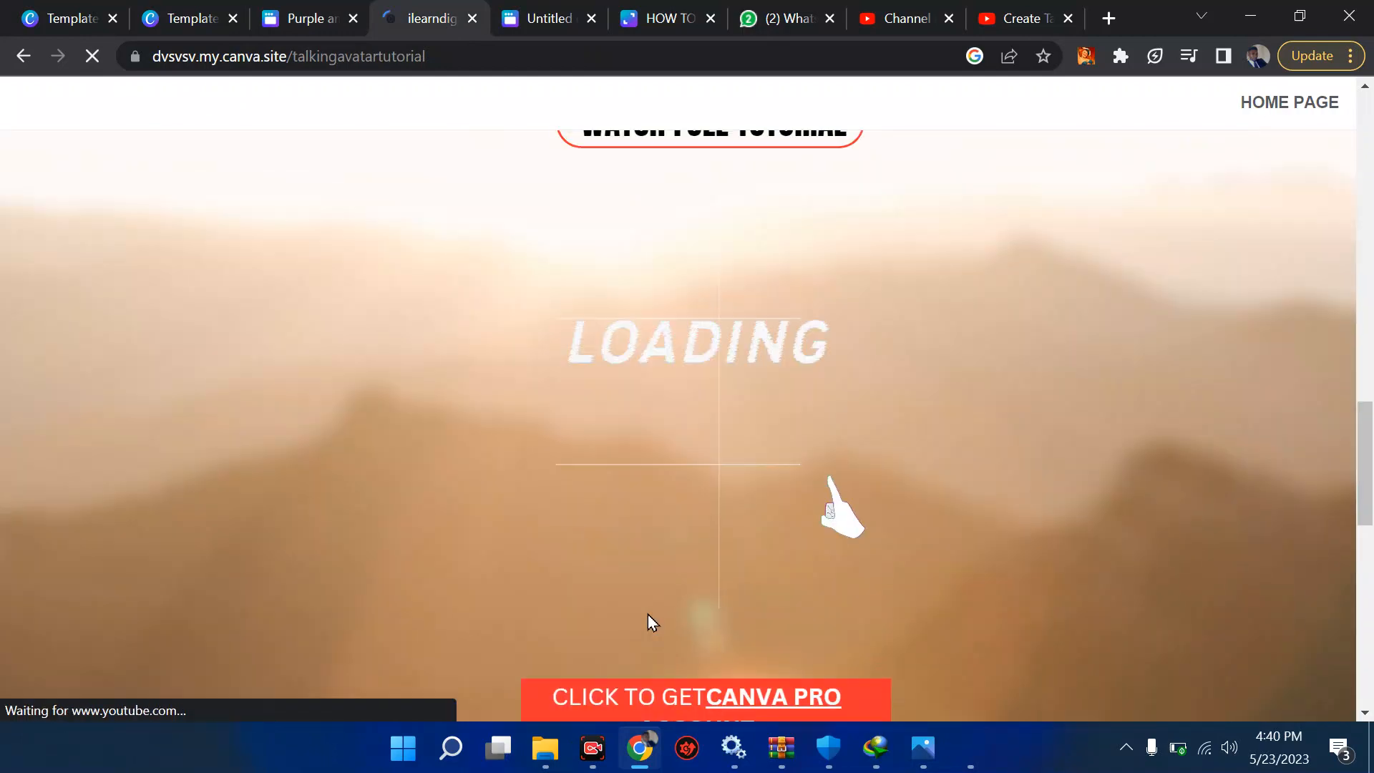
pyautogui.scroll(8, 646, 614)
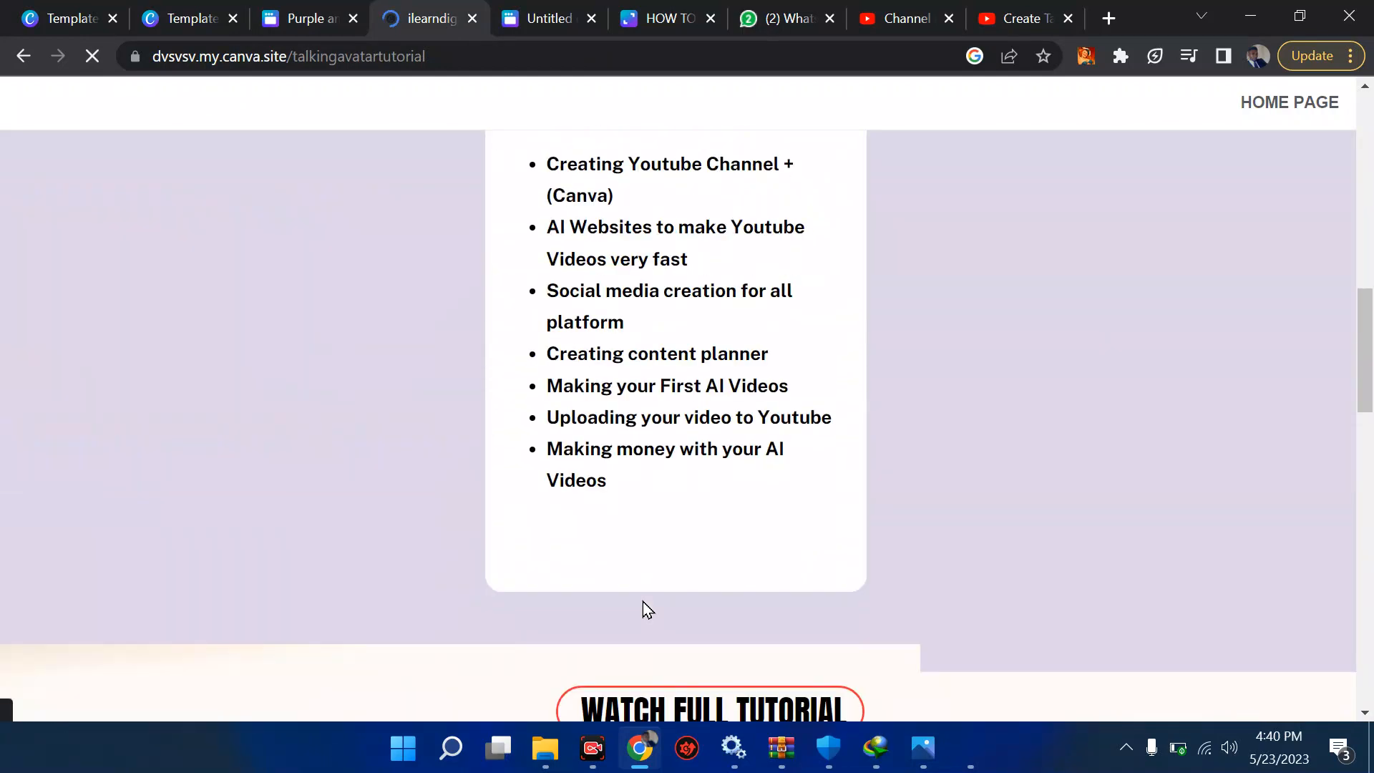
pyautogui.scroll(10, 643, 601)
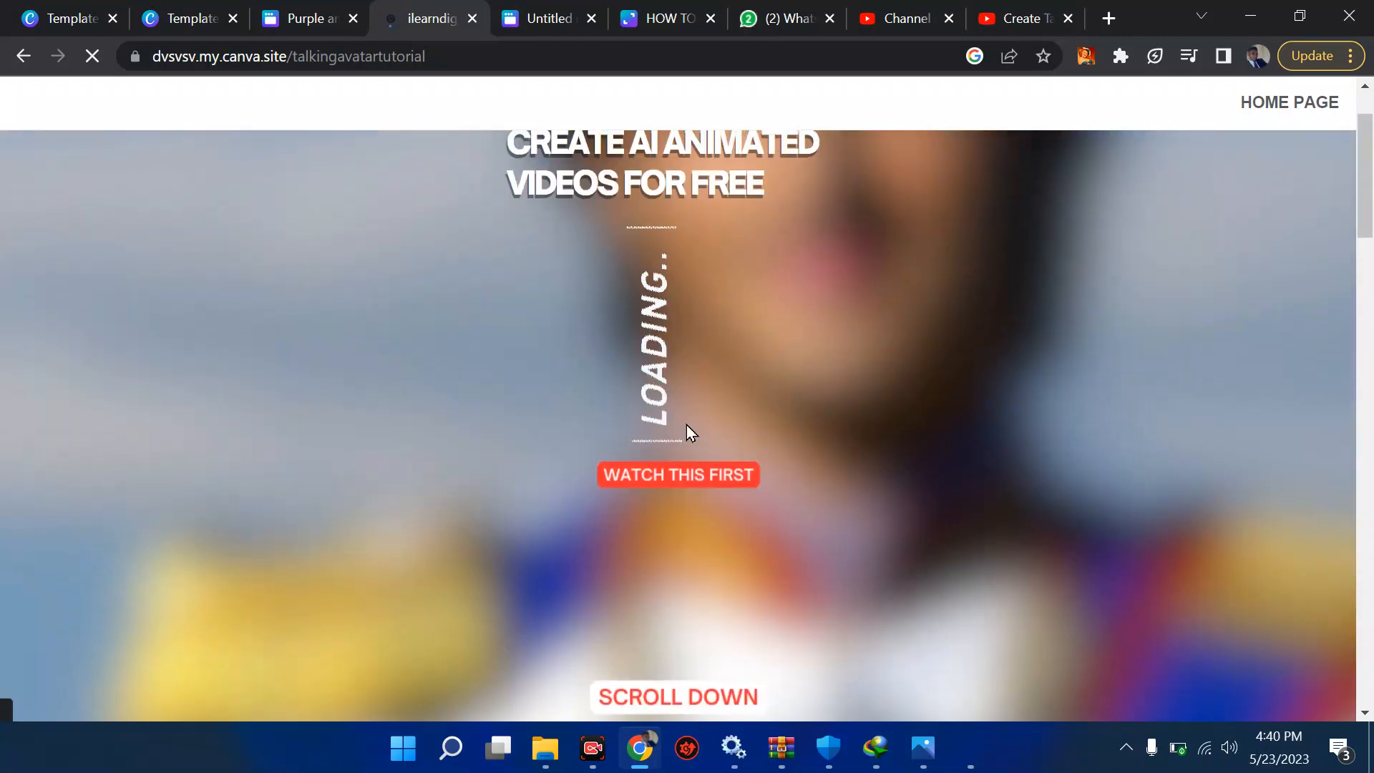
# Step: Return to the website design and close its preview
pyautogui.click(302, 18)
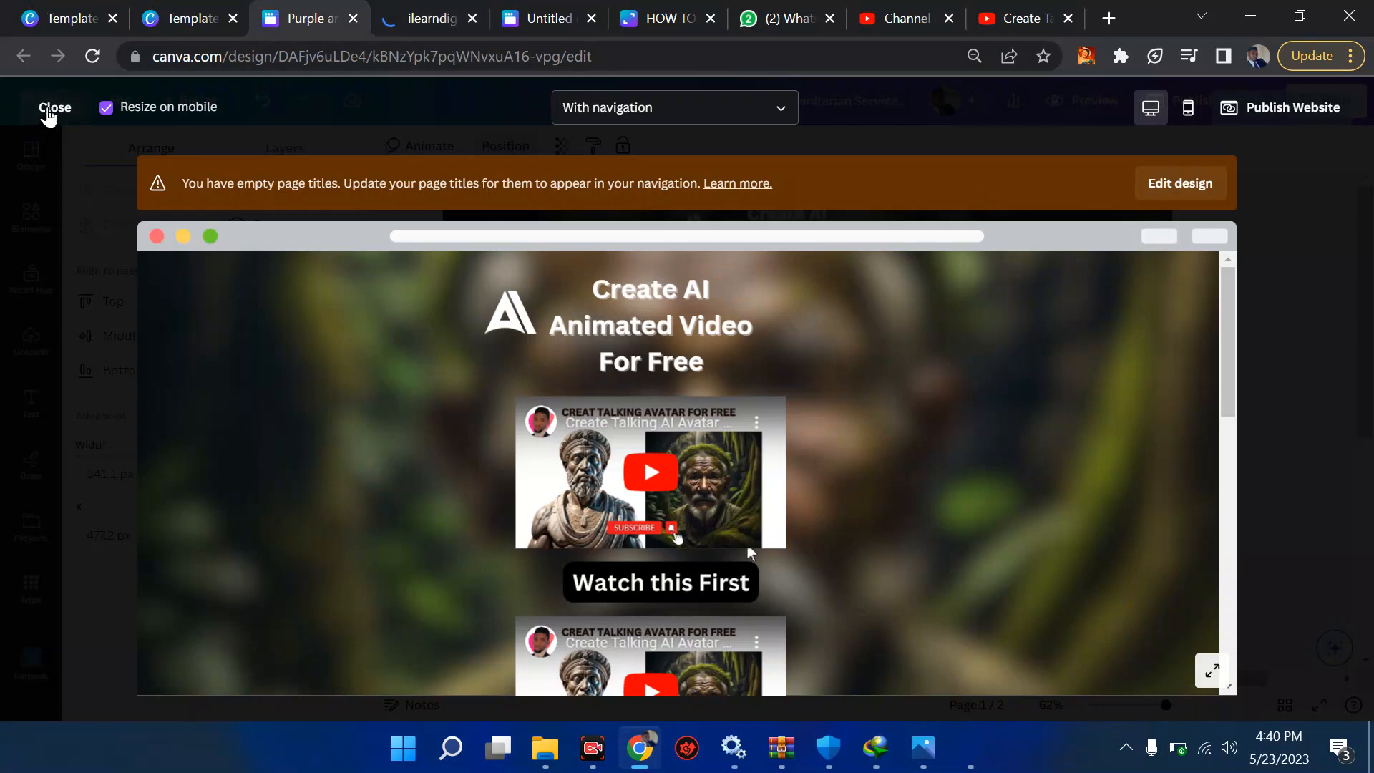
pyautogui.click(48, 110)
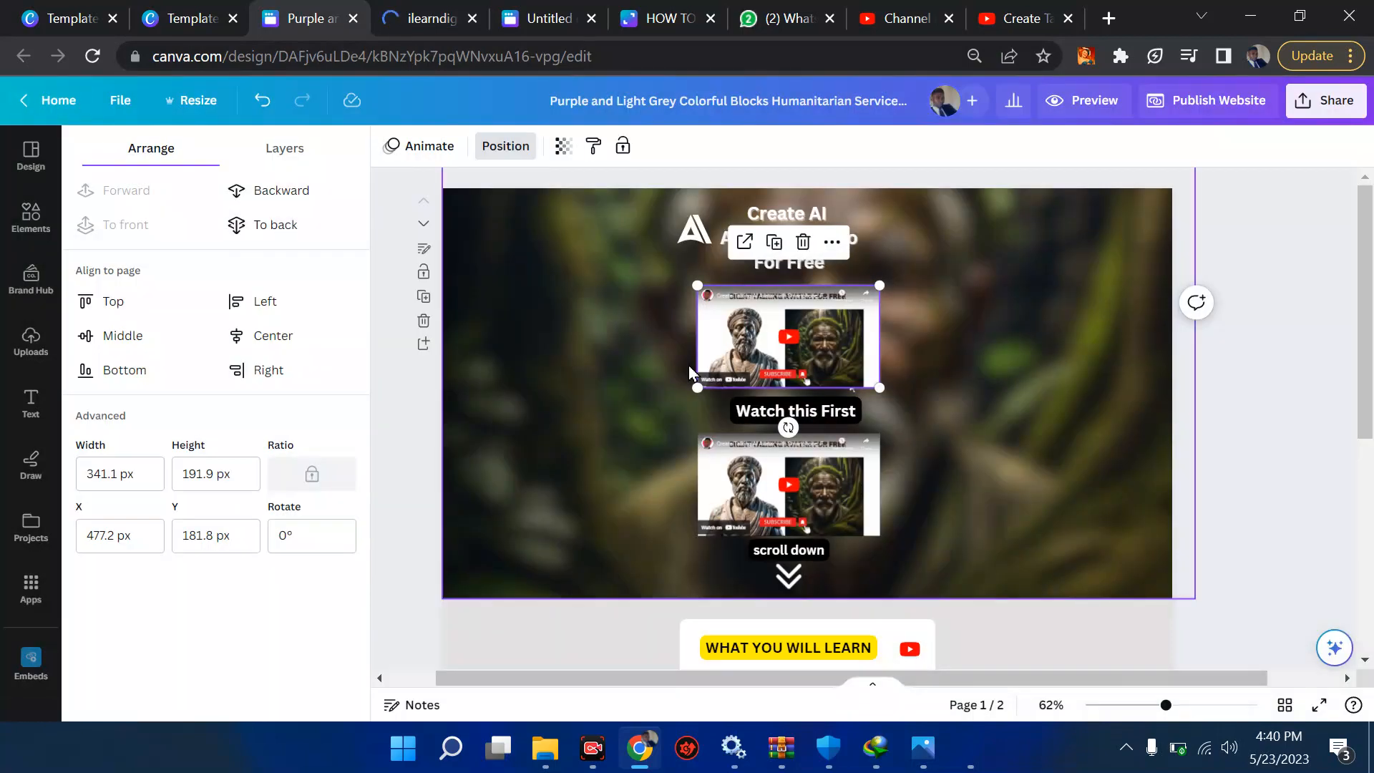
pyautogui.click(1258, 264)
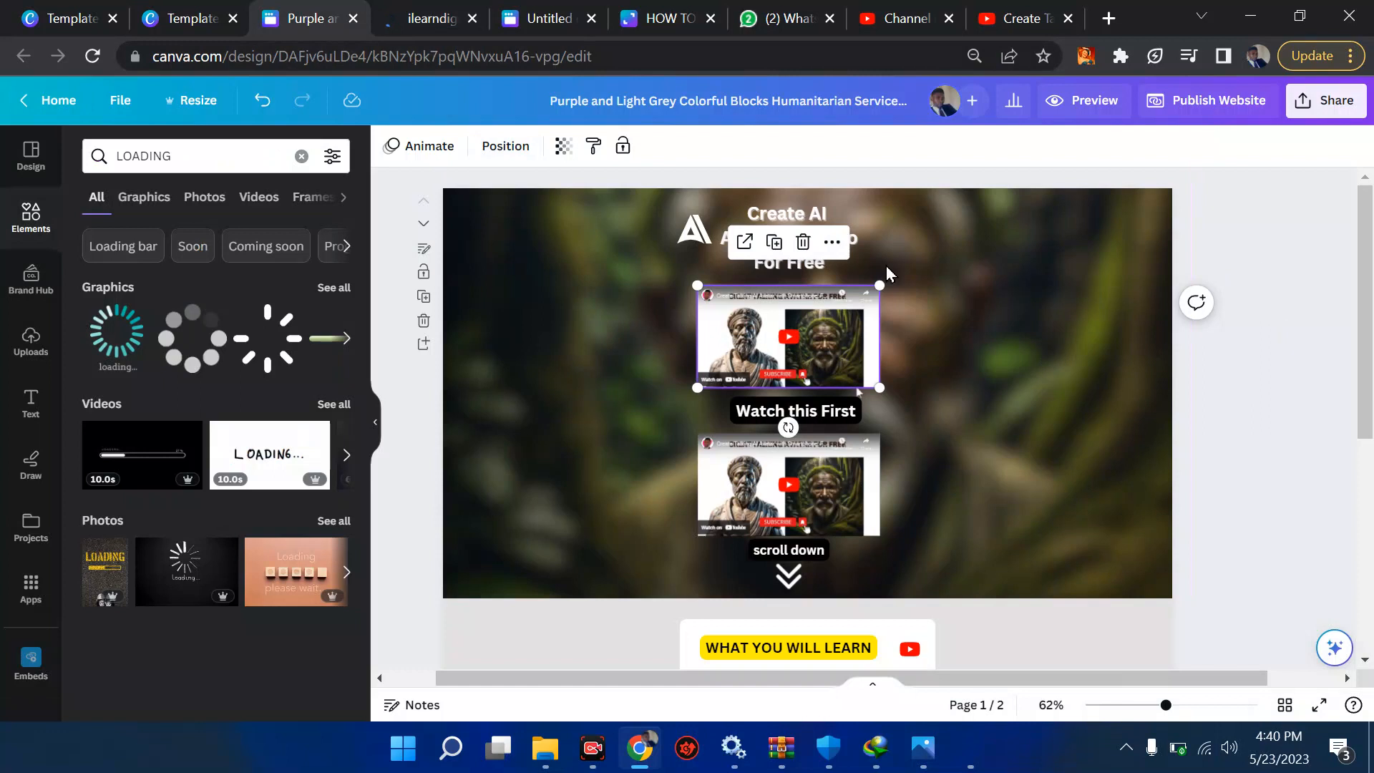
pyautogui.click(781, 216)
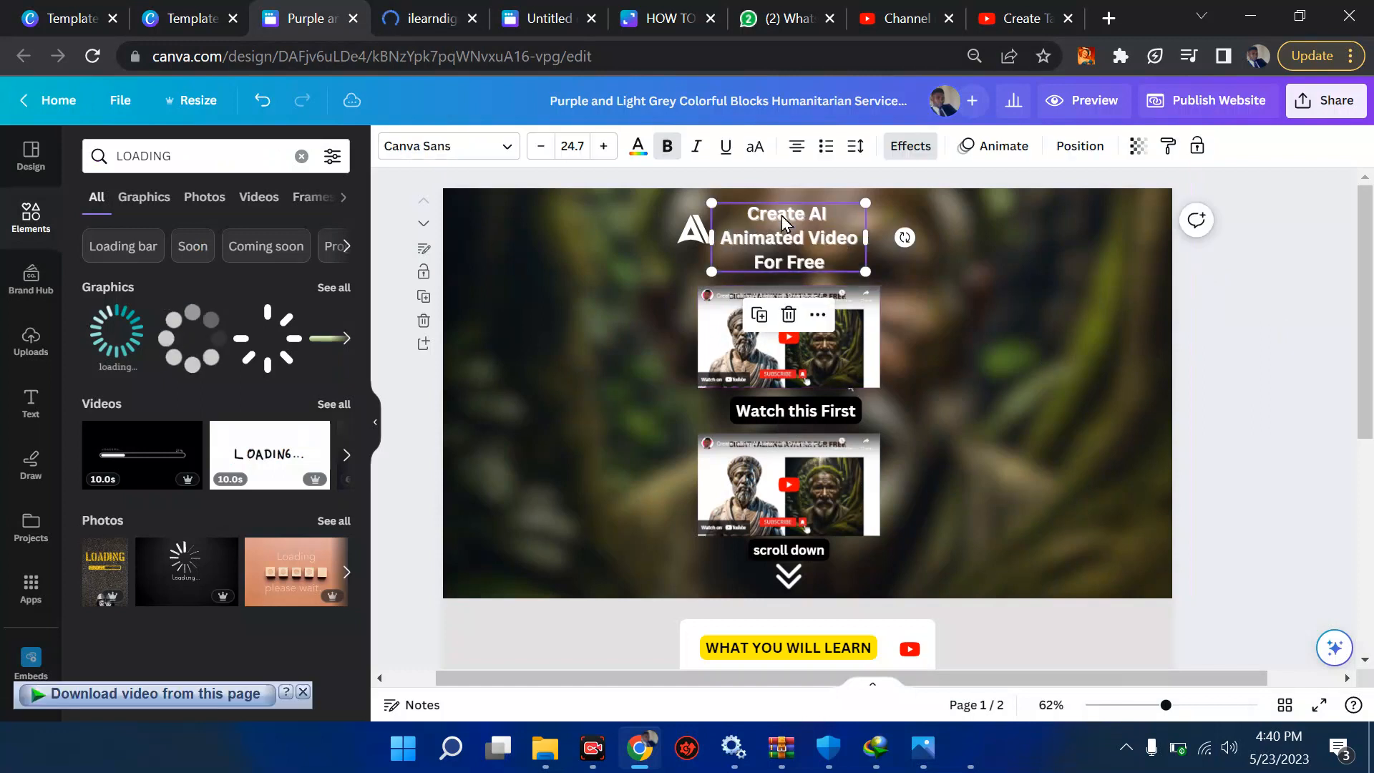
pyautogui.click(783, 410)
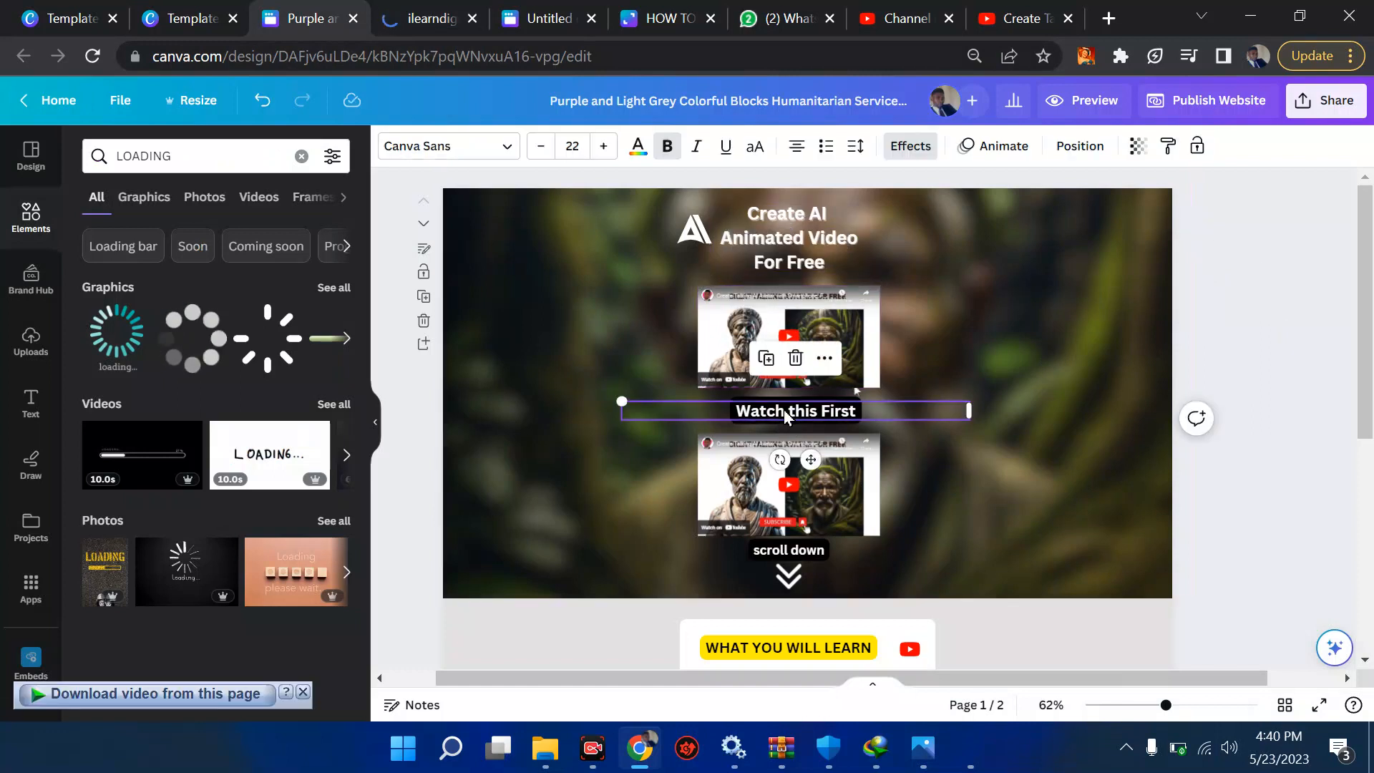
pyautogui.scroll(-6, 784, 409)
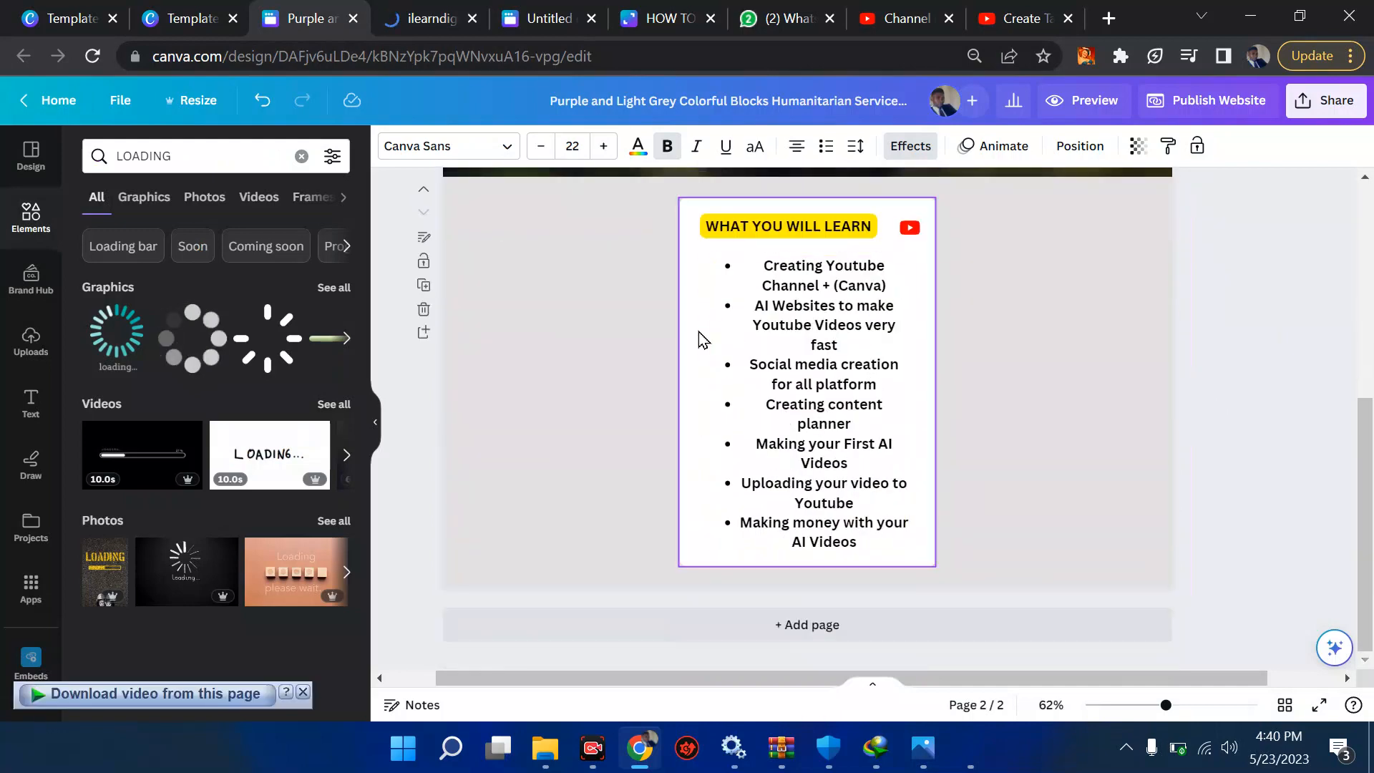
pyautogui.scroll(2, 797, 309)
pyautogui.click(778, 329)
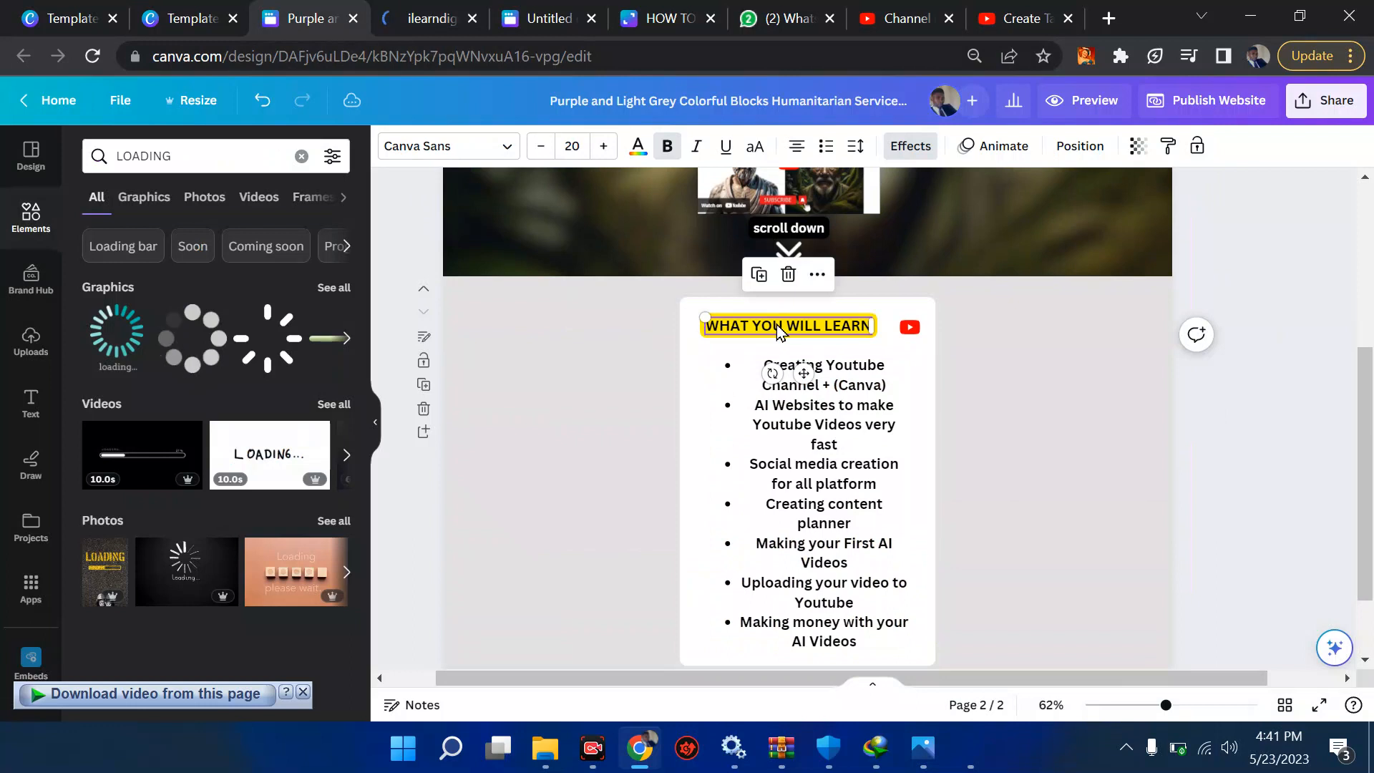
pyautogui.rightClick(780, 331)
pyautogui.click(867, 649)
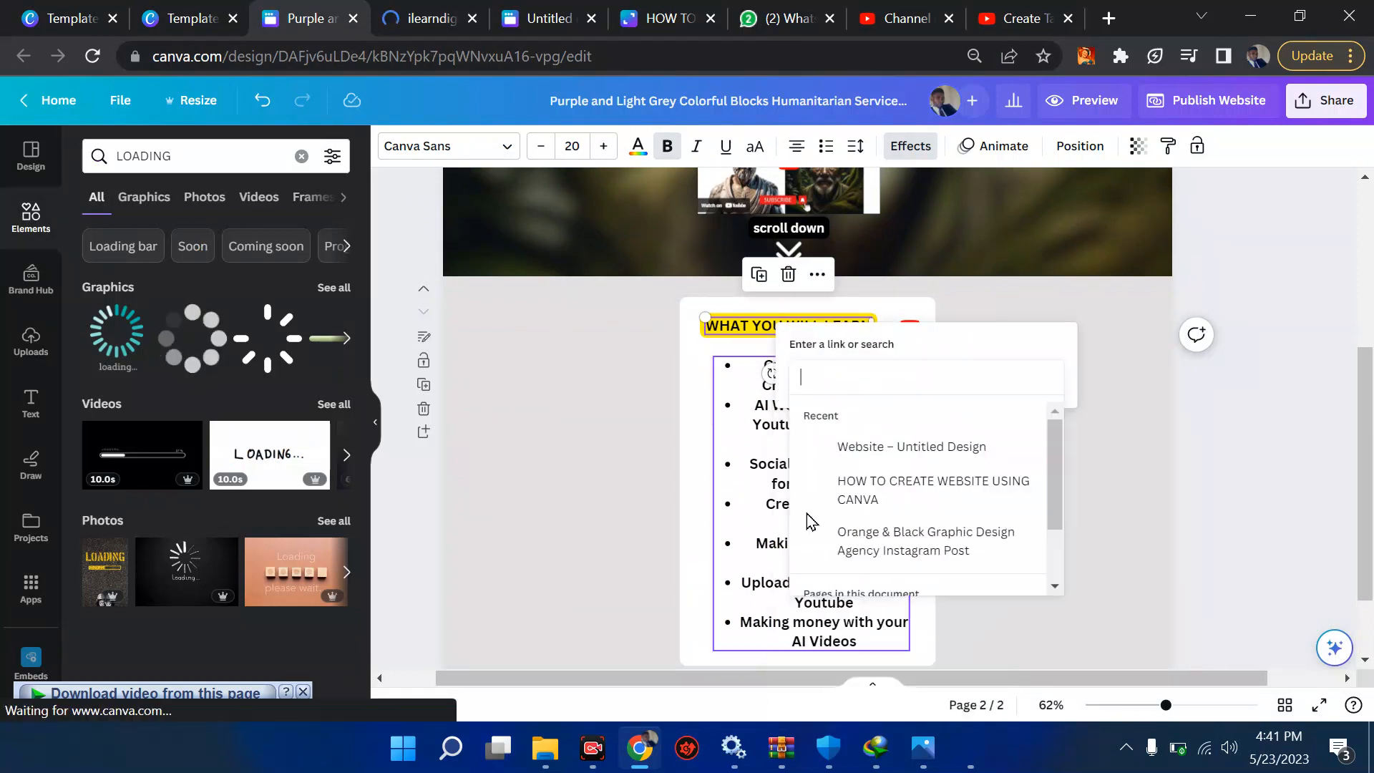
pyautogui.write('WHAT')
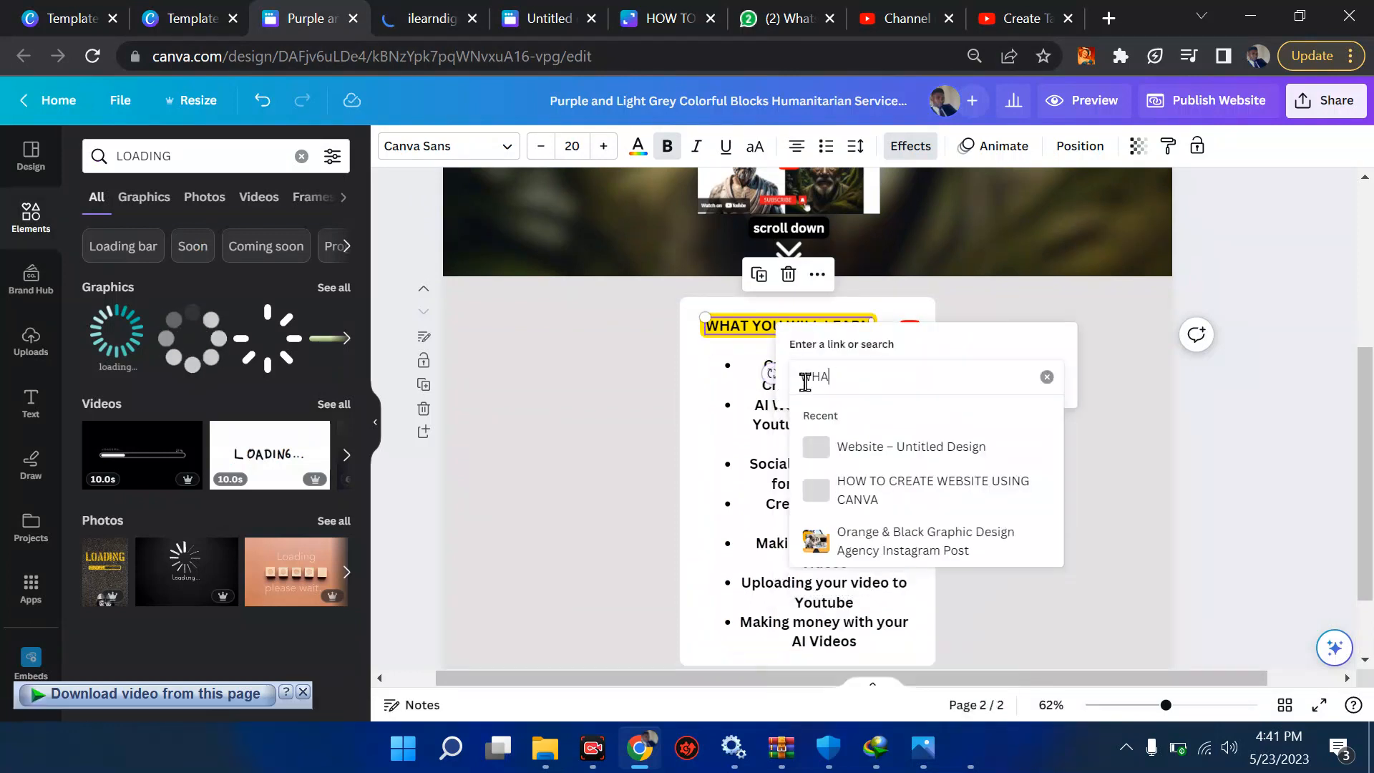
pyautogui.press('BackSpace')
pyautogui.press('BackSpace')
pyautogui.press('BackSpace')
pyautogui.press('BackSpace')
pyautogui.click(1226, 439)
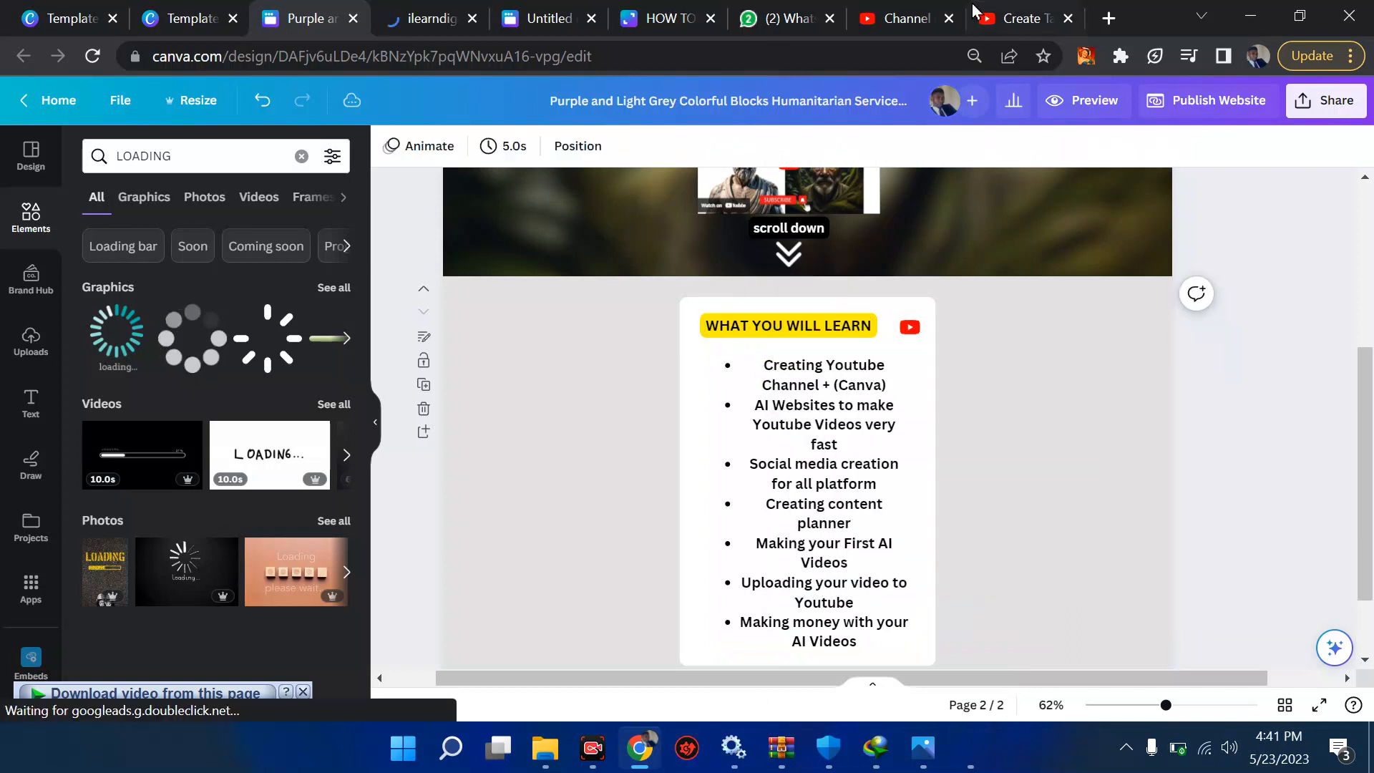
# Step: Search the web for "CREATE WALINK" and open the Walink WhatsApp link generator site
pyautogui.click(1044, 10)
pyautogui.click(829, 58)
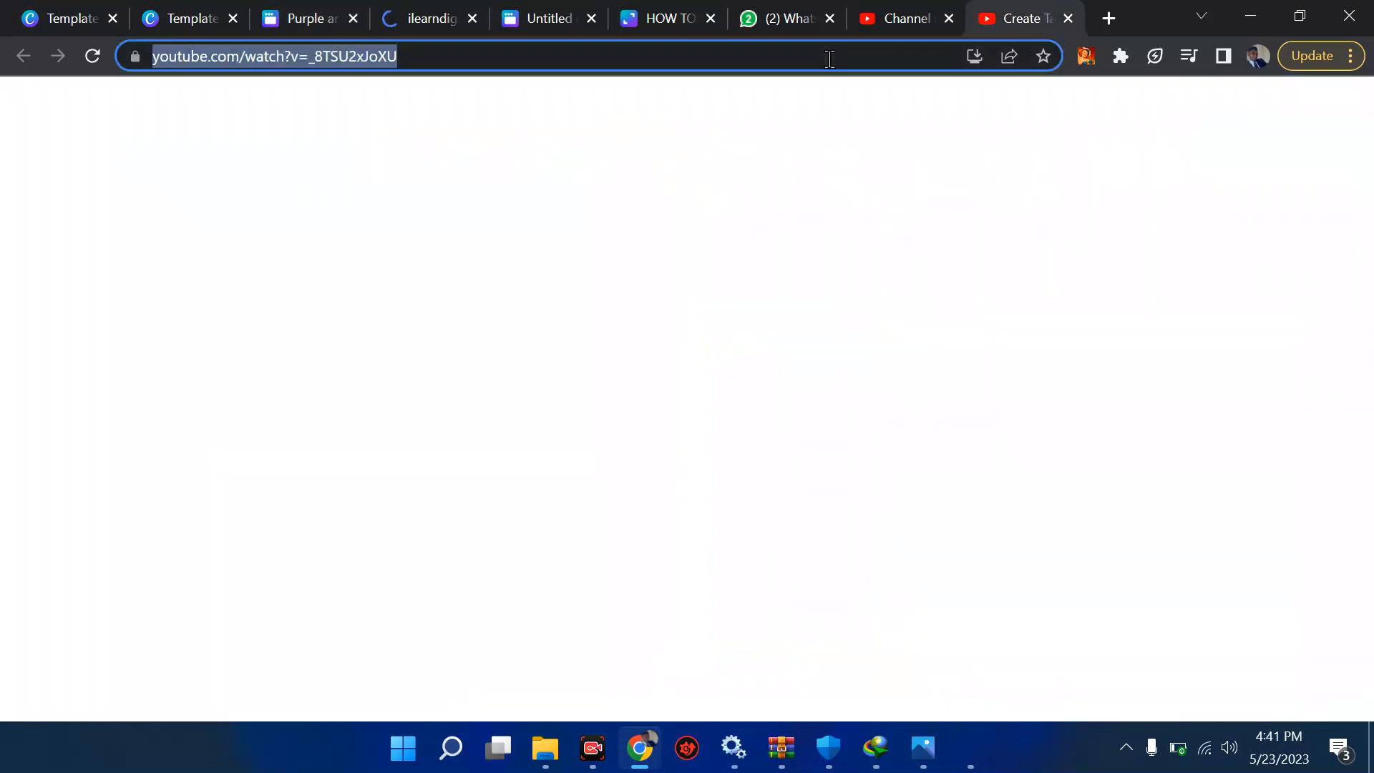
pyautogui.write('CREATE W')
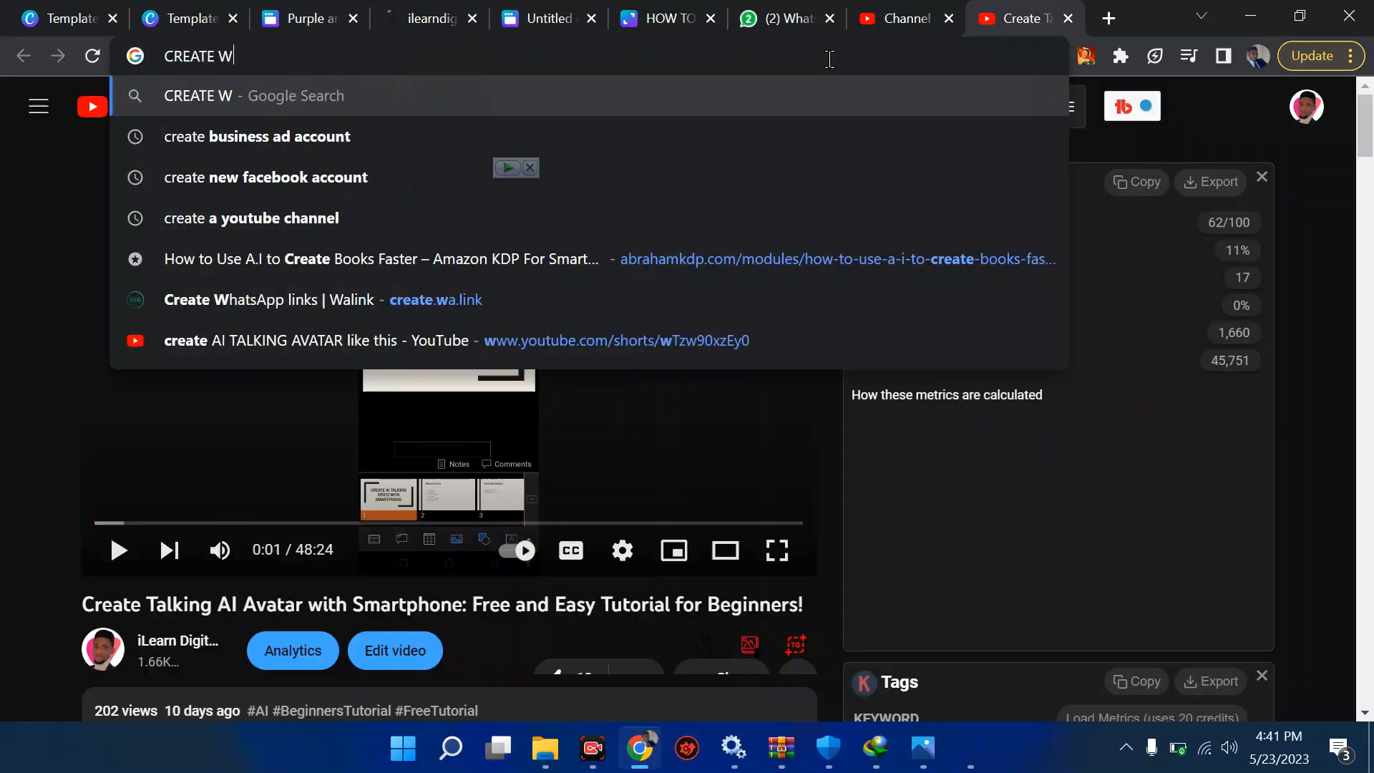
pyautogui.write('ALINK')
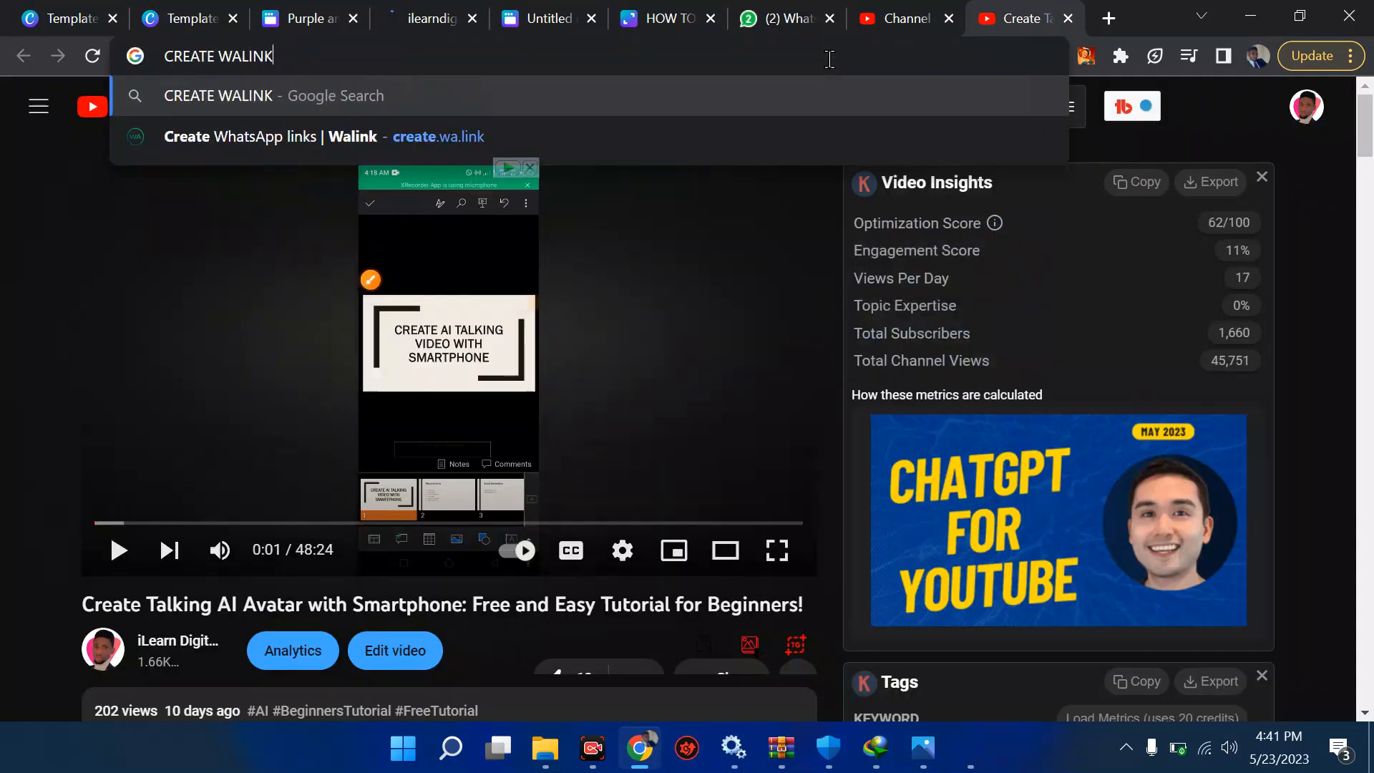
pyautogui.press('Return')
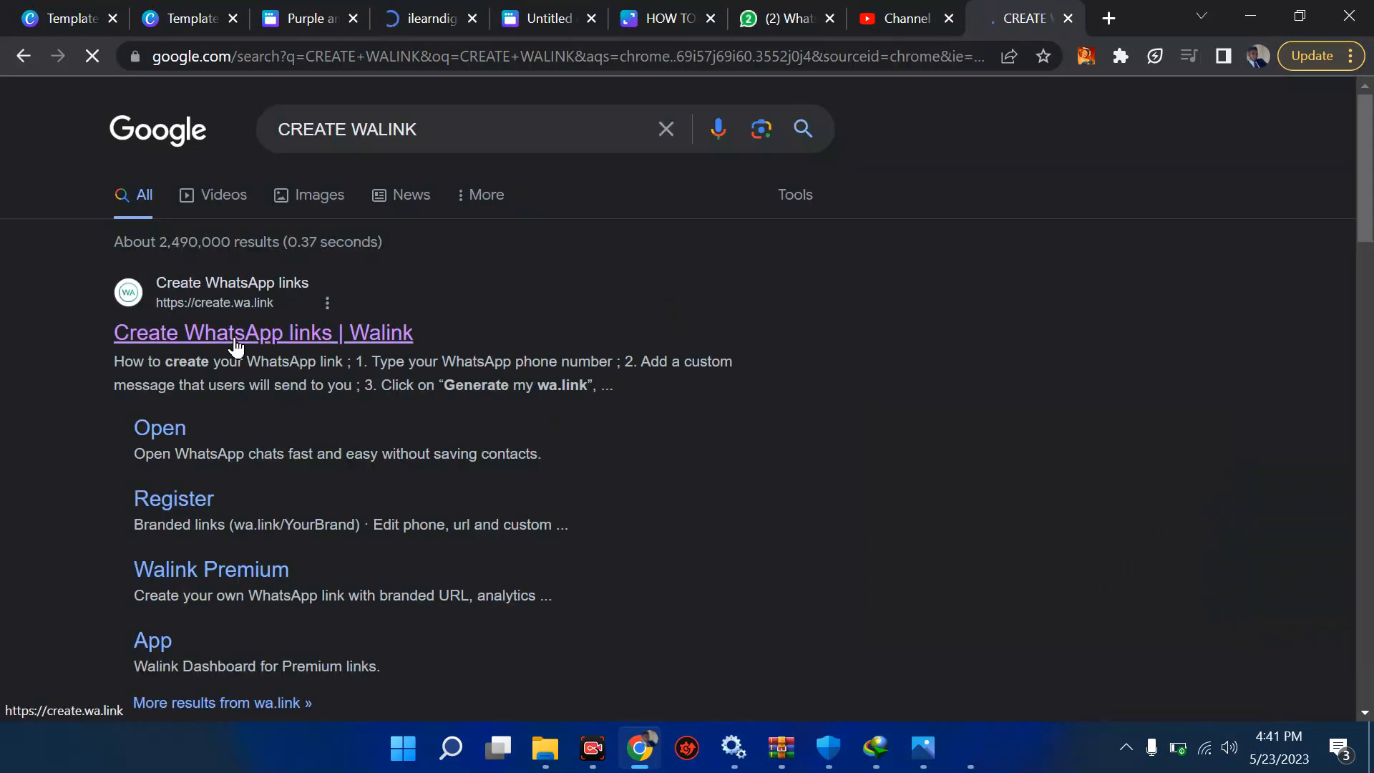
pyautogui.click(236, 347)
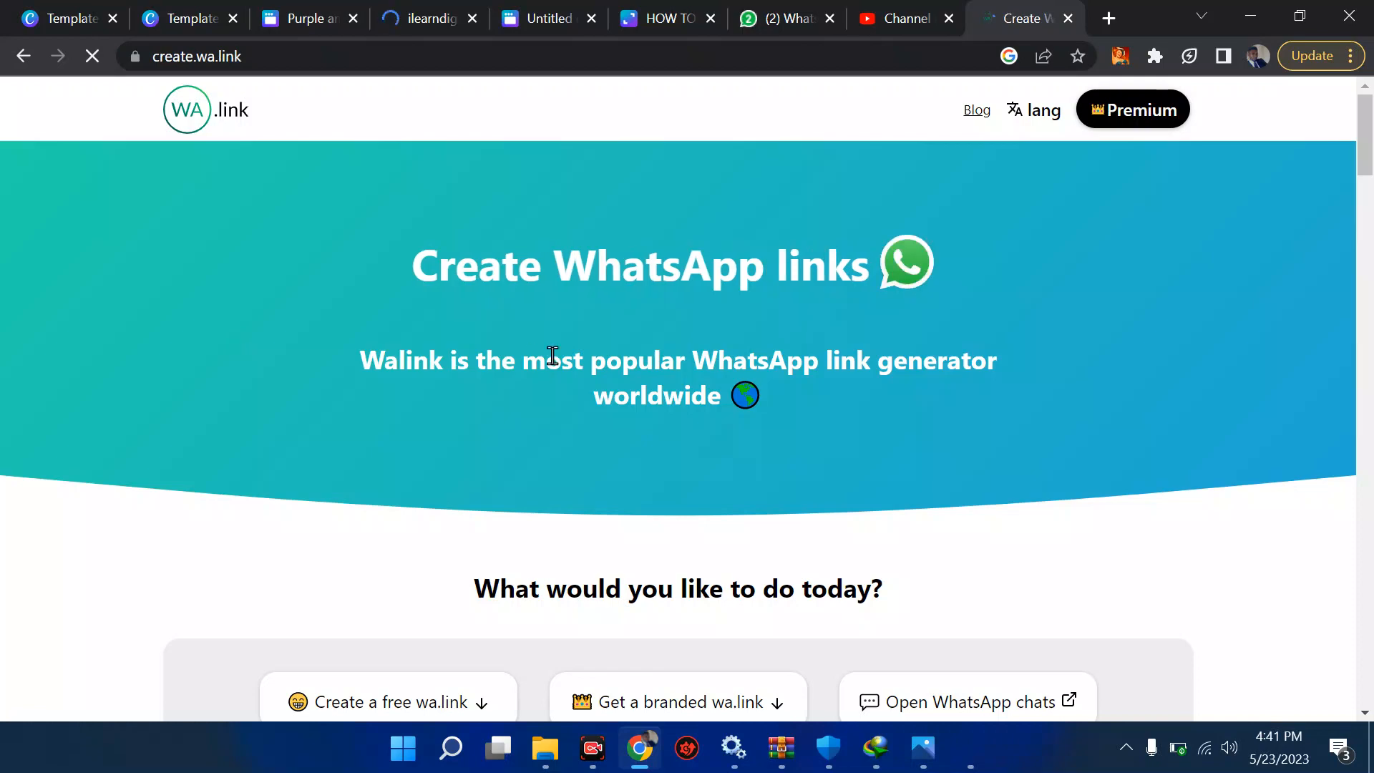
# Step: Enter "hello, please subscribe to my channel" as the custom message in the free link form
pyautogui.scroll(-15, 552, 356)
pyautogui.scroll(-4, 552, 356)
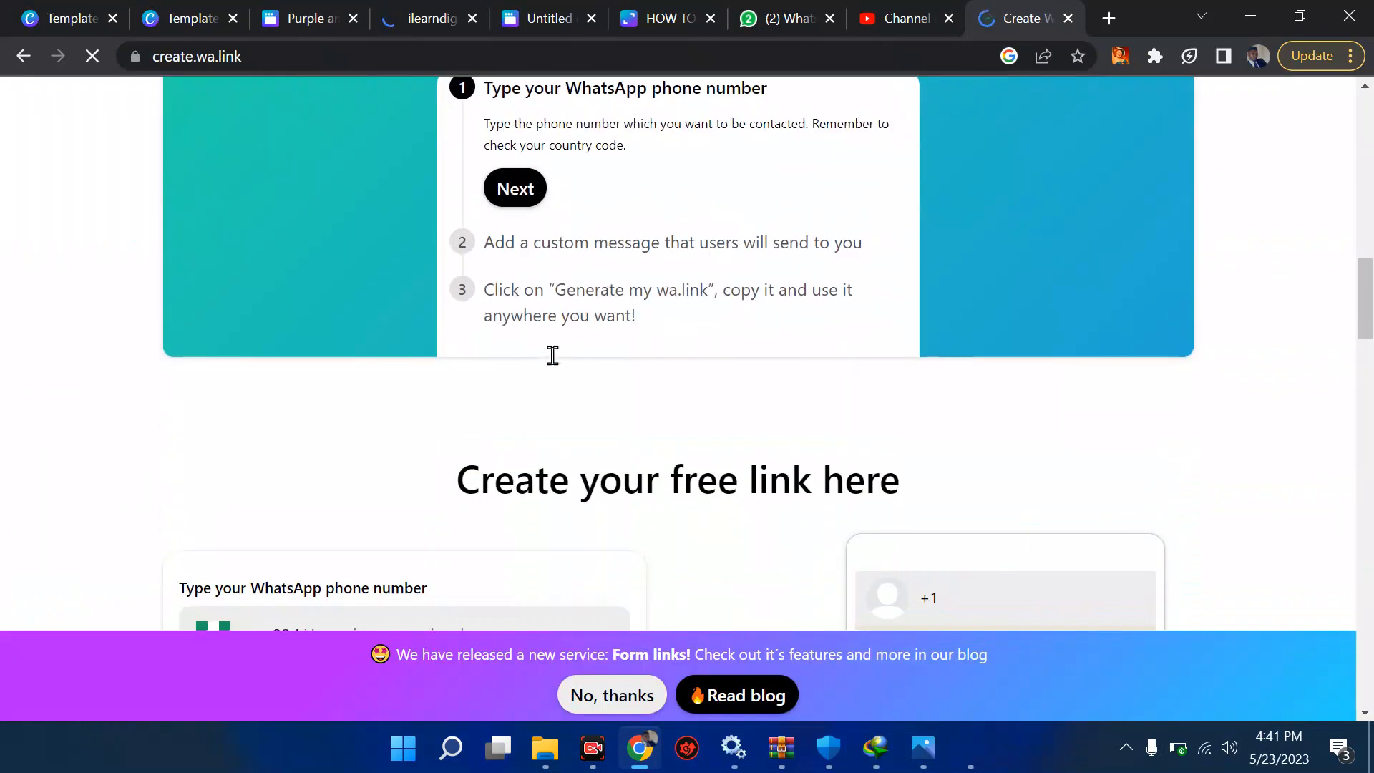
pyautogui.click(343, 405)
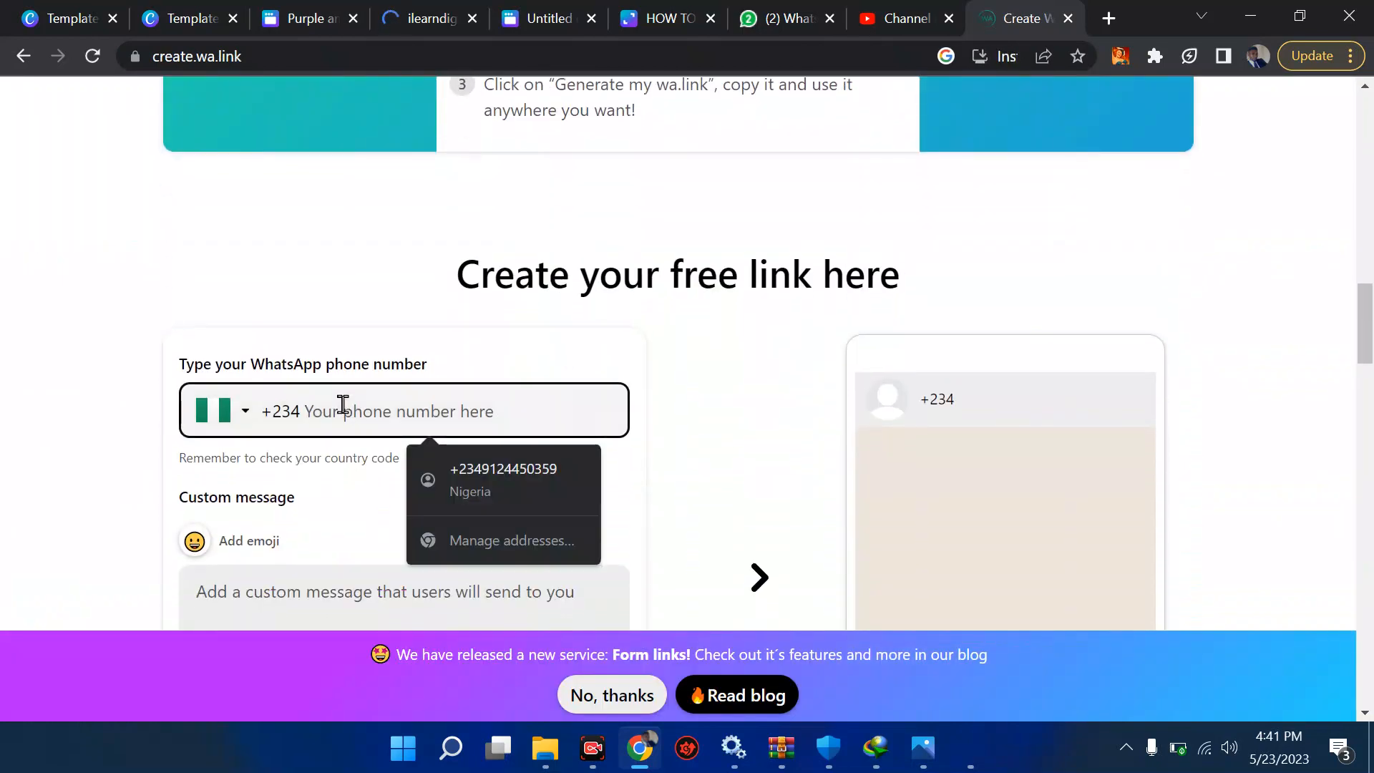
pyautogui.scroll(-1, 337, 411)
pyautogui.click(267, 498)
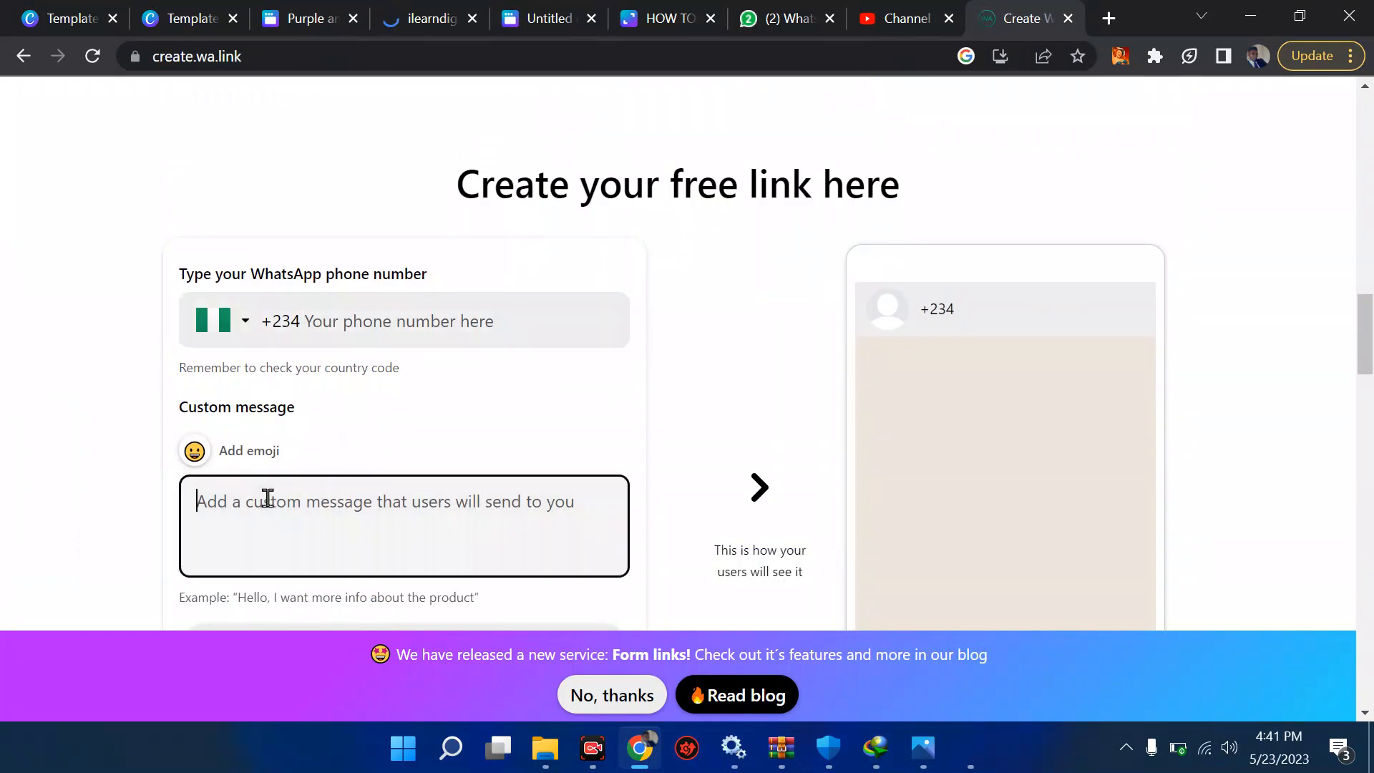
pyautogui.write('HWLO')
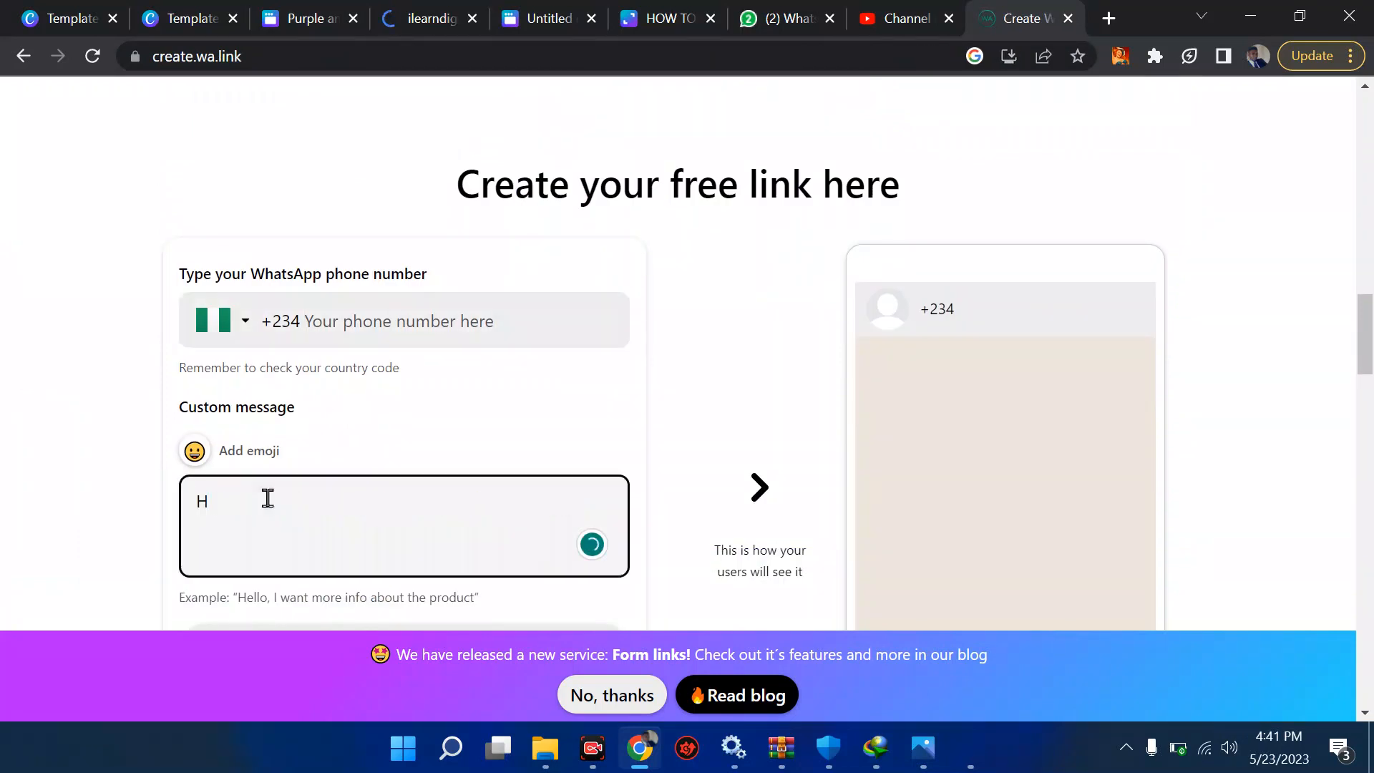
pyautogui.press('BackSpace')
pyautogui.write('hel')
pyautogui.write('lo, please subscribe to my channel')
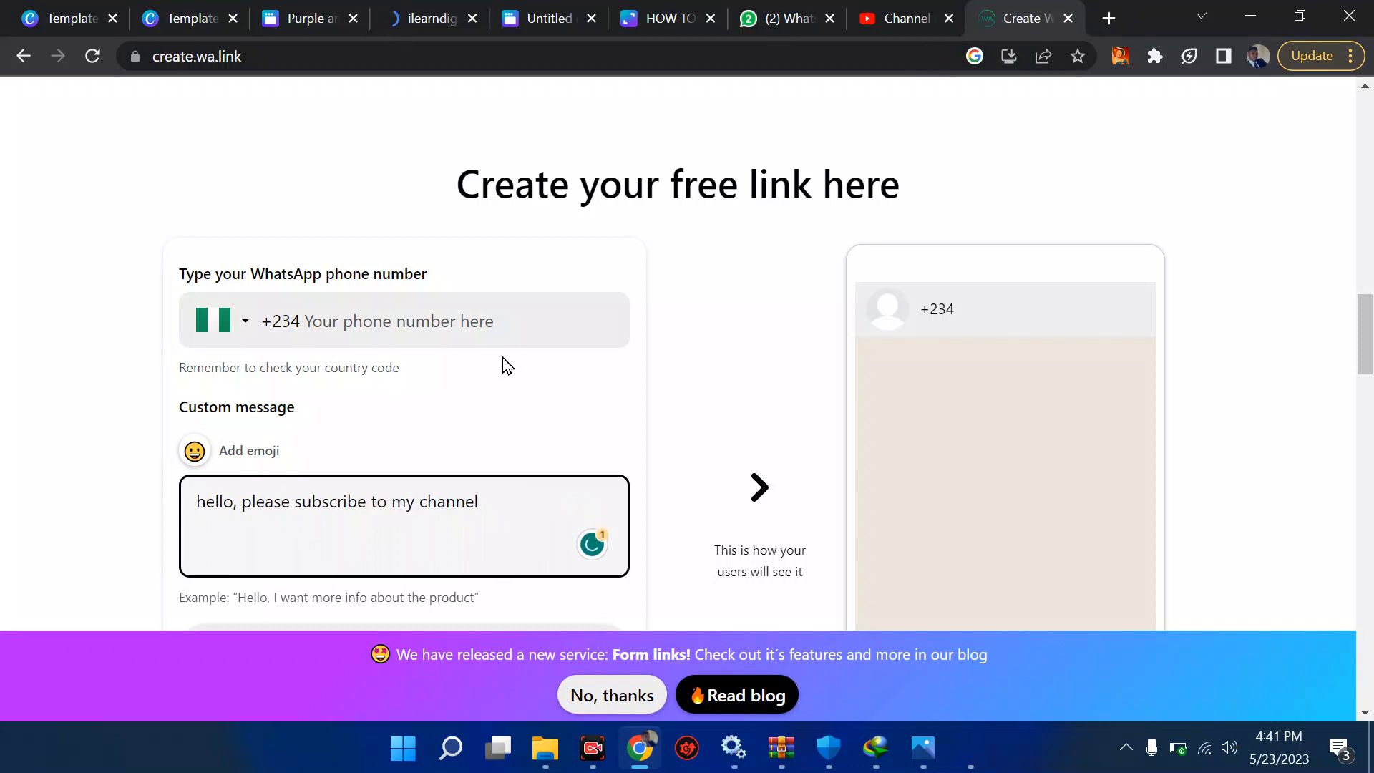
# Step: Try to generate the wa.link without a phone number, and go back to the WhatsApp phone number field
pyautogui.scroll(-5, 472, 372)
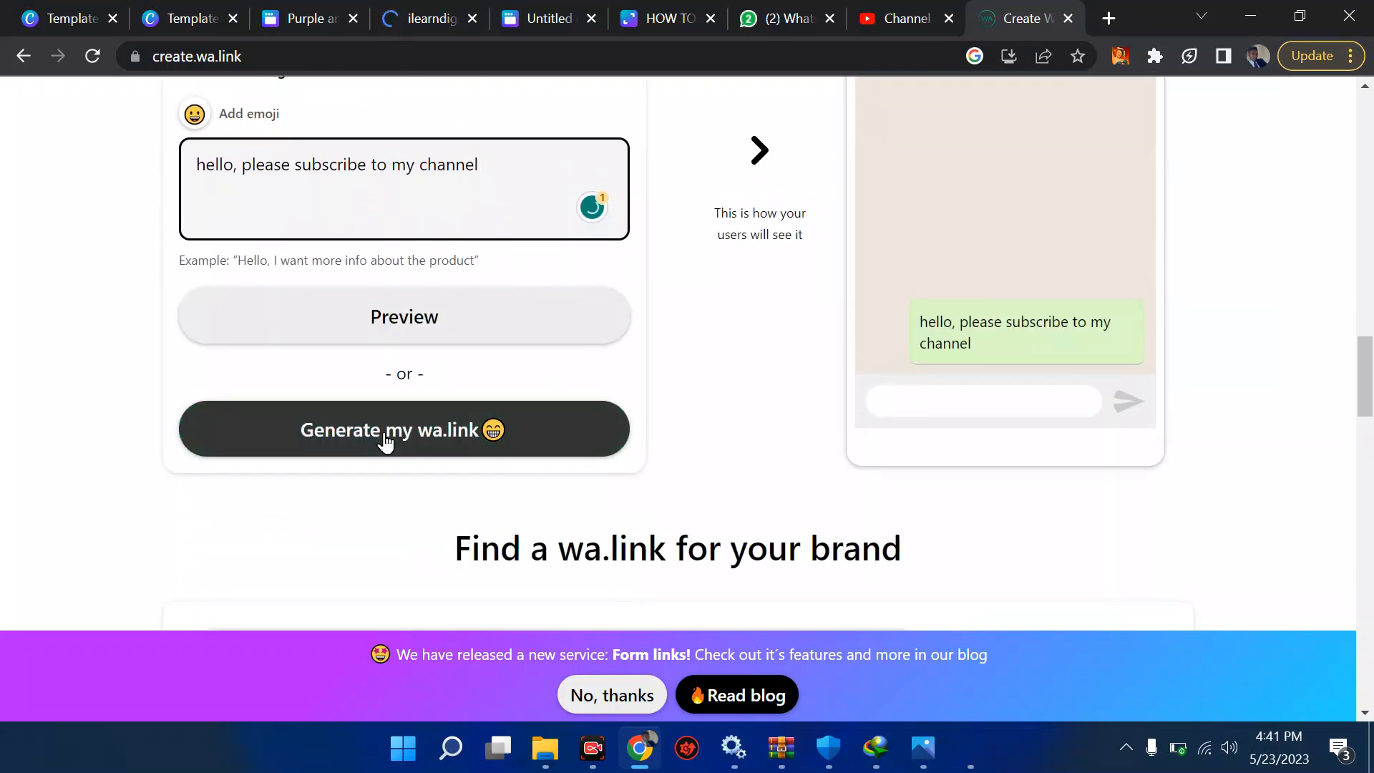
pyautogui.click(385, 440)
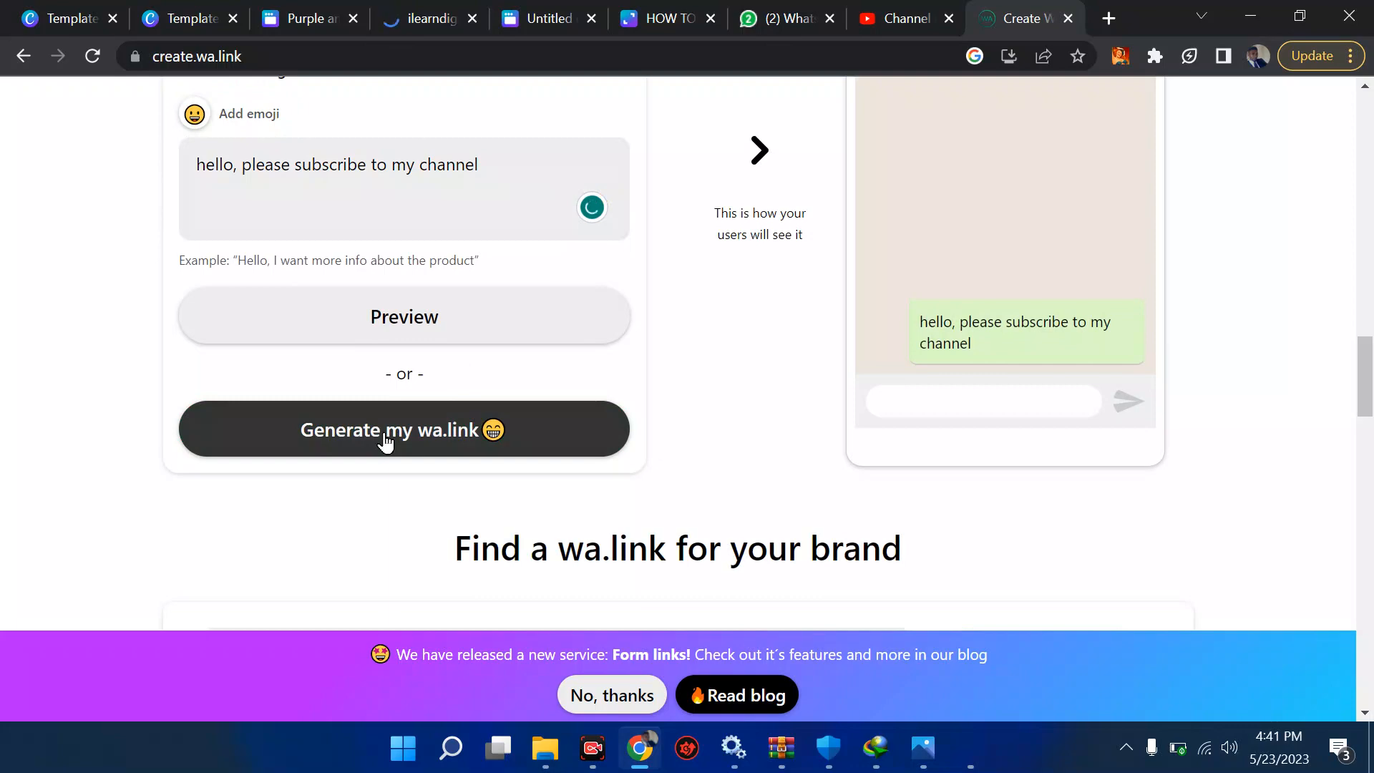
pyautogui.click(385, 440)
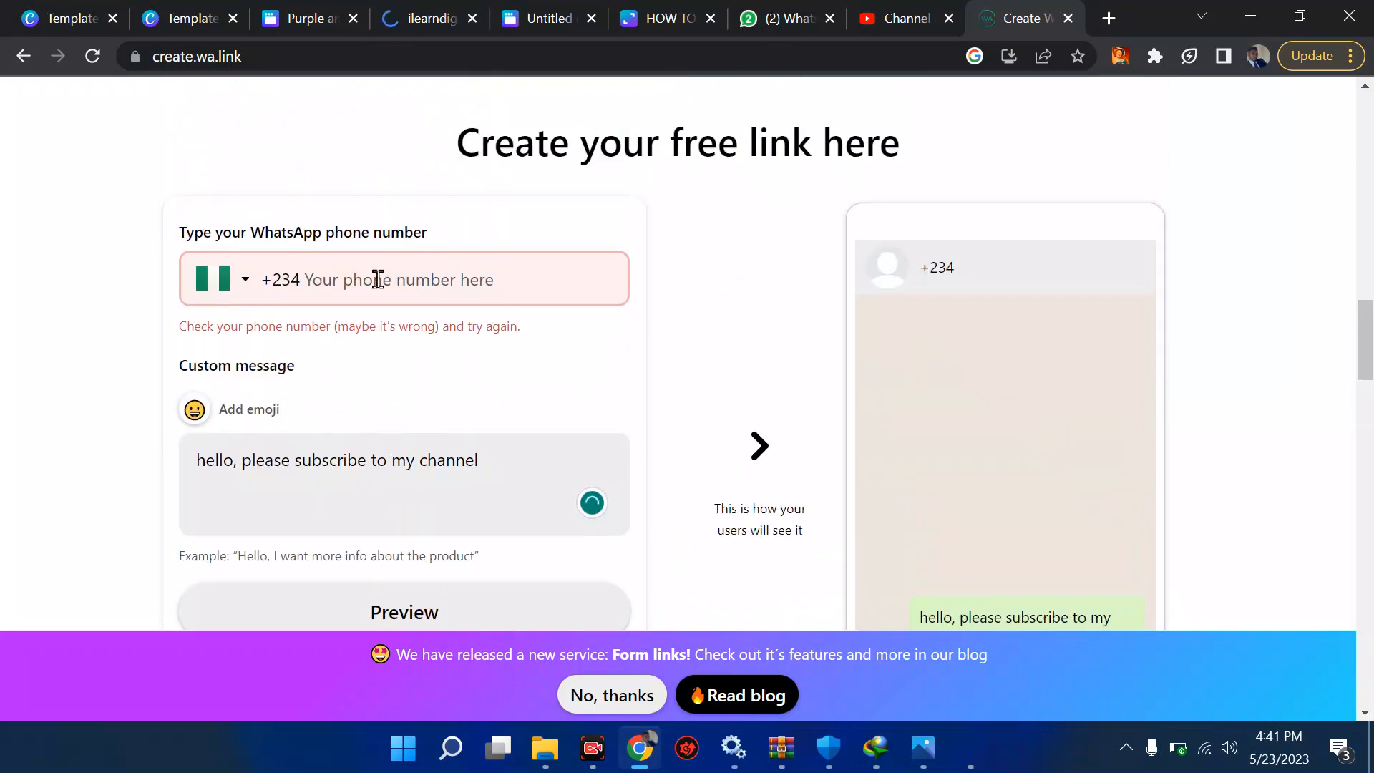
pyautogui.click(378, 279)
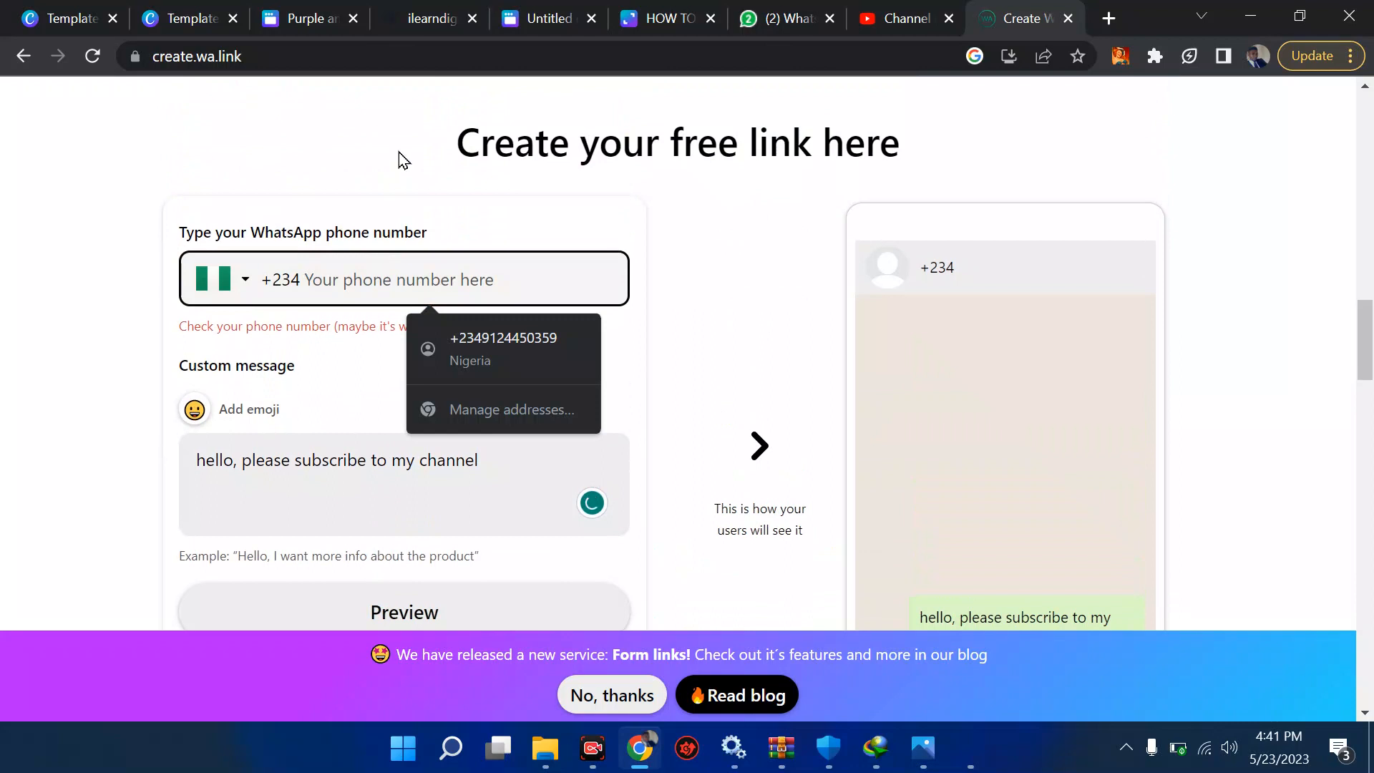
# Step: Return to the Canva website design, open its publishing settings and review the navigation and free domain options
pyautogui.moveTo(309, 9)
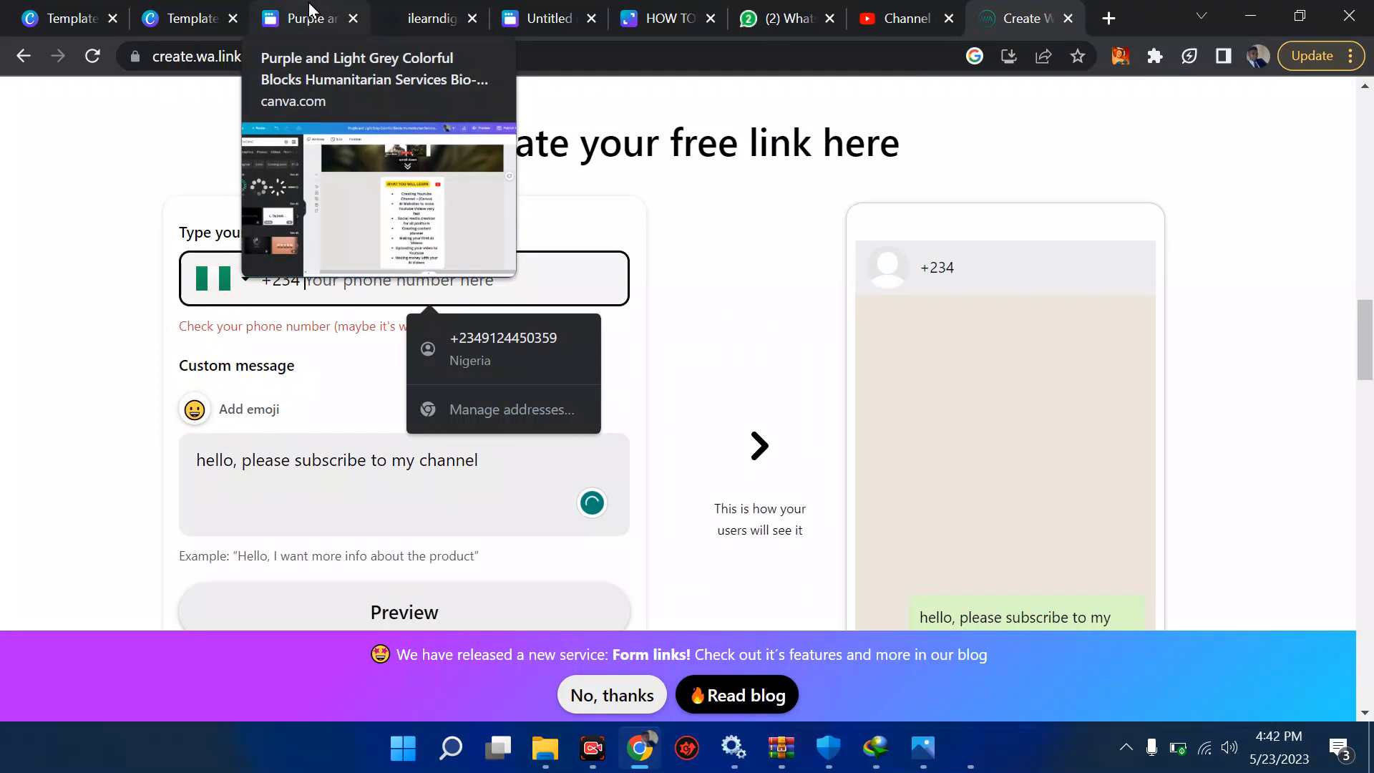
pyautogui.click(177, 13)
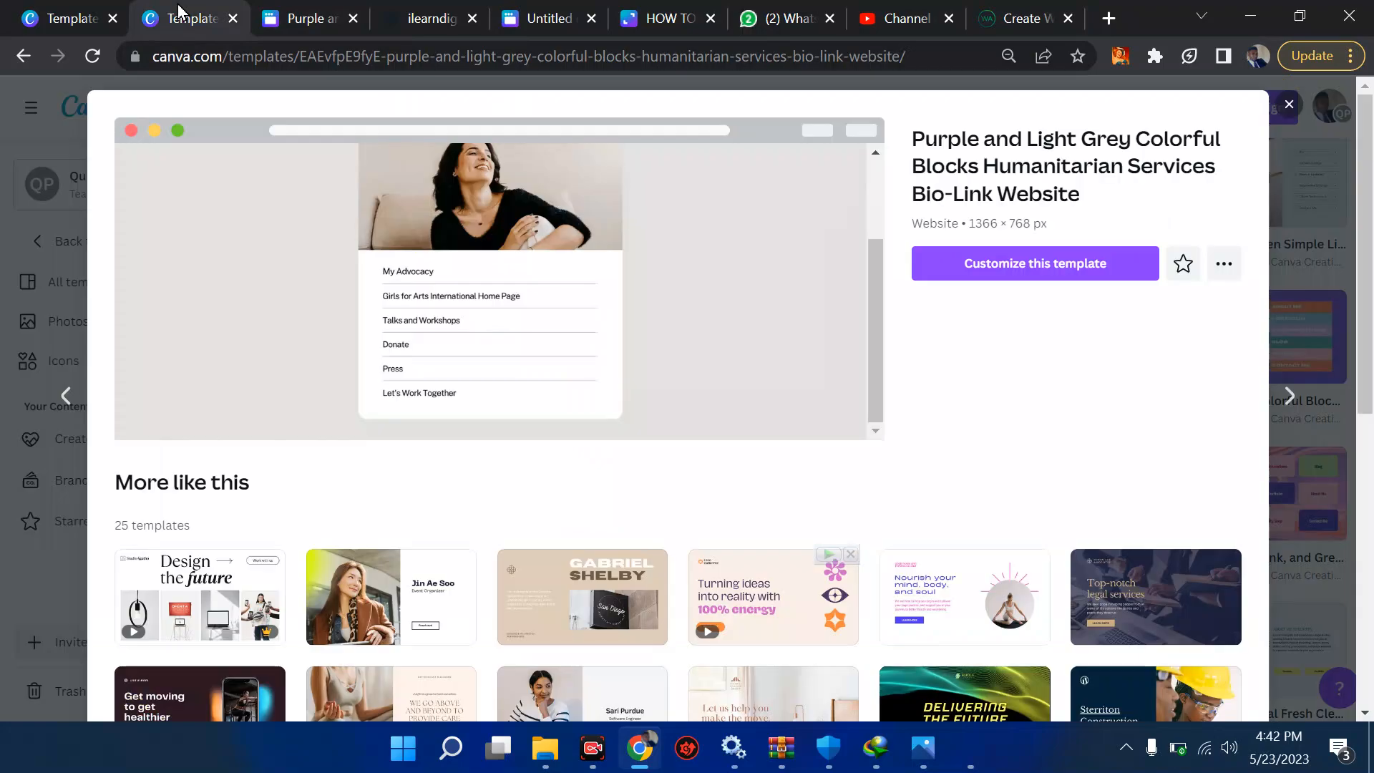
pyautogui.click(301, 10)
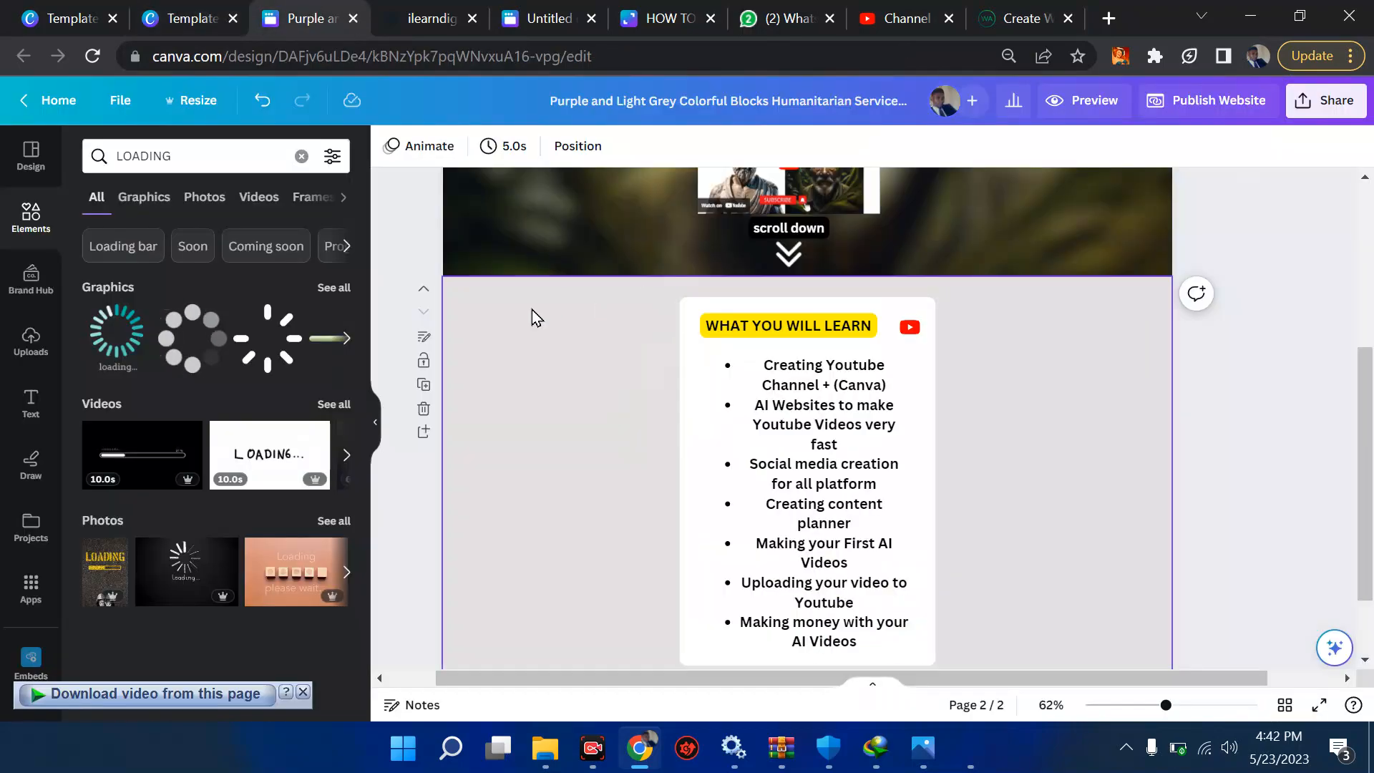
pyautogui.click(1203, 108)
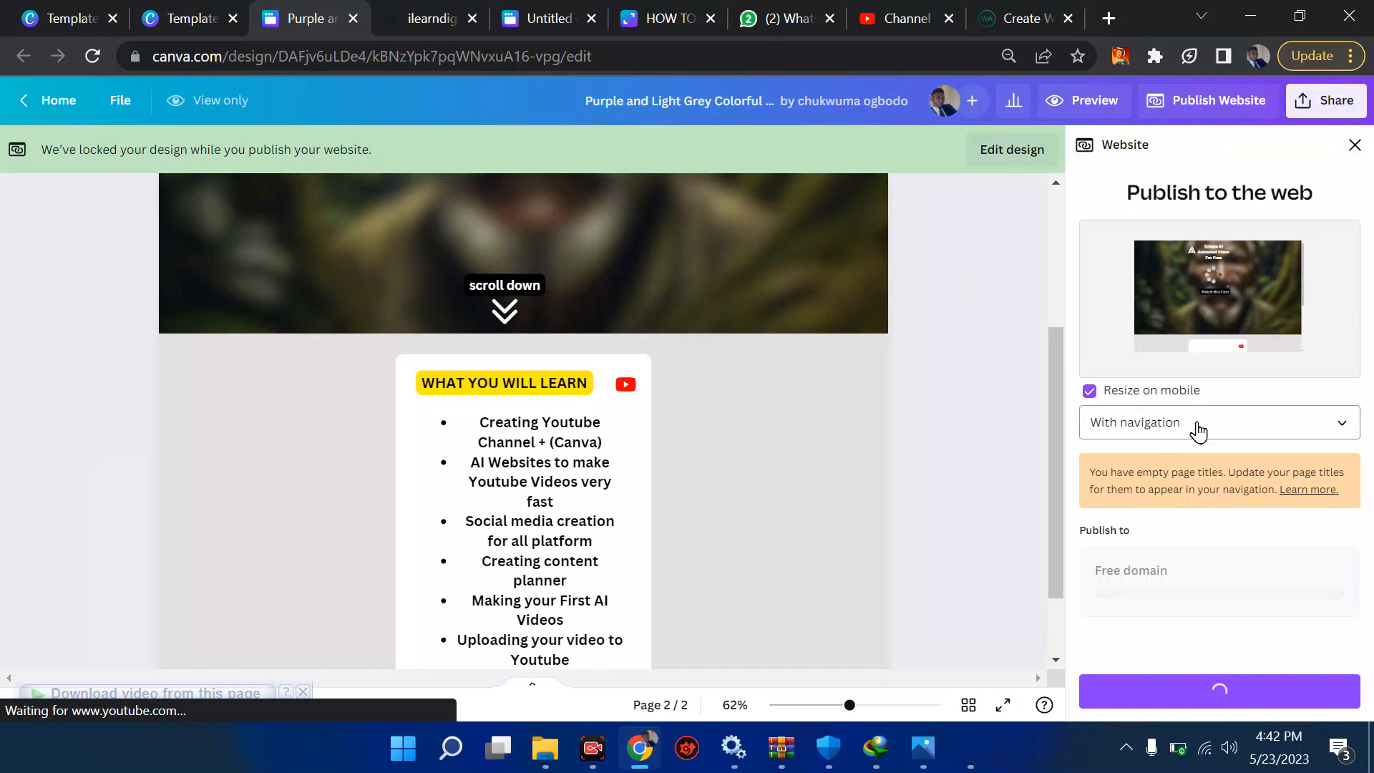
pyautogui.click(1197, 426)
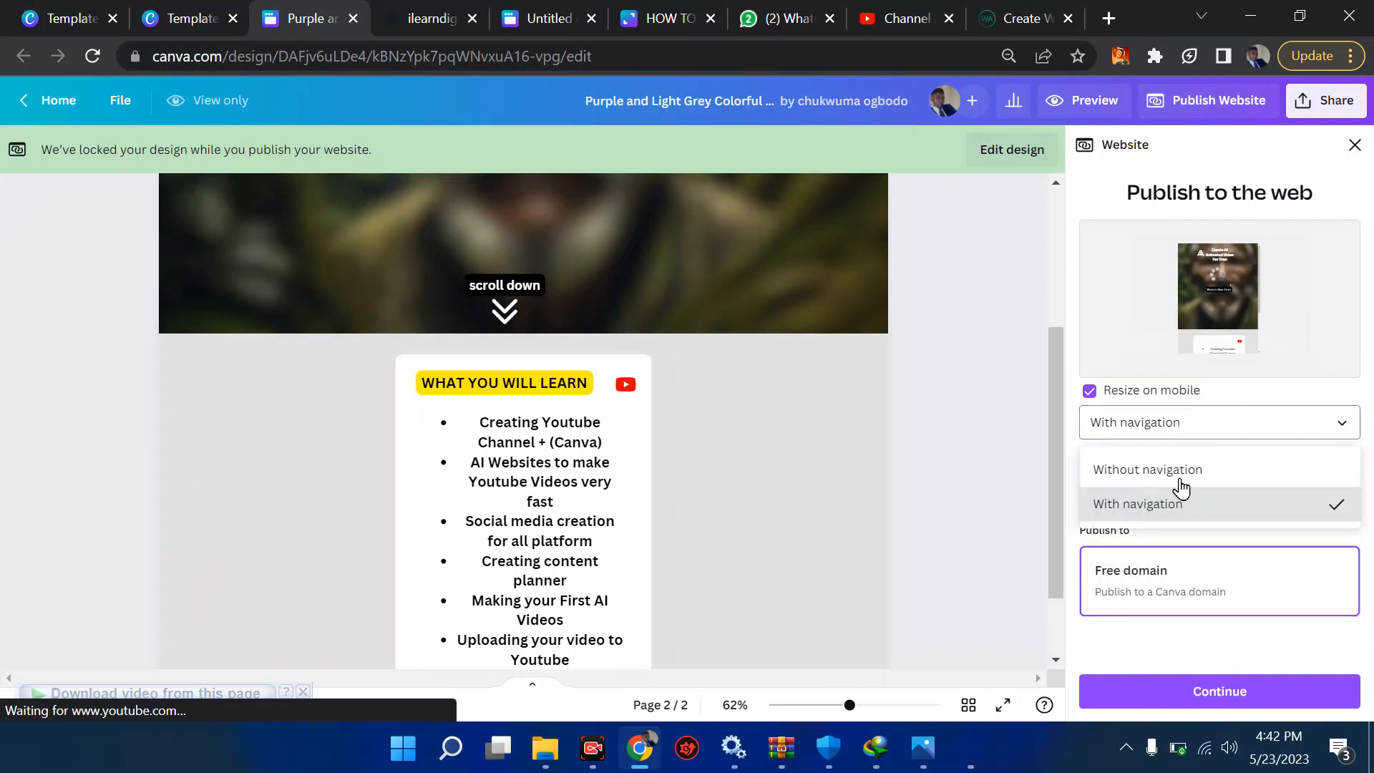
pyautogui.click(1192, 585)
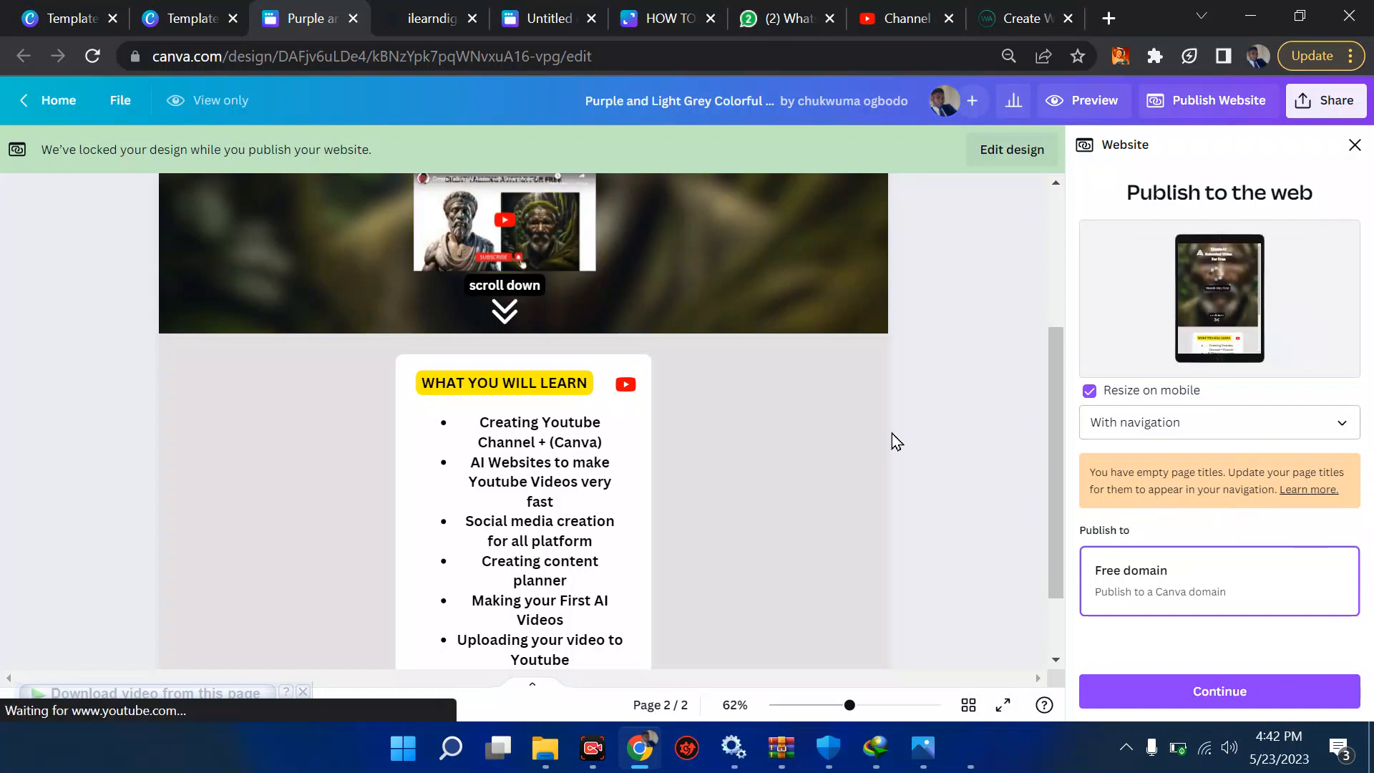
# Step: Leave the publishing settings to edit the design again, and select the background image on page 1
pyautogui.click(987, 152)
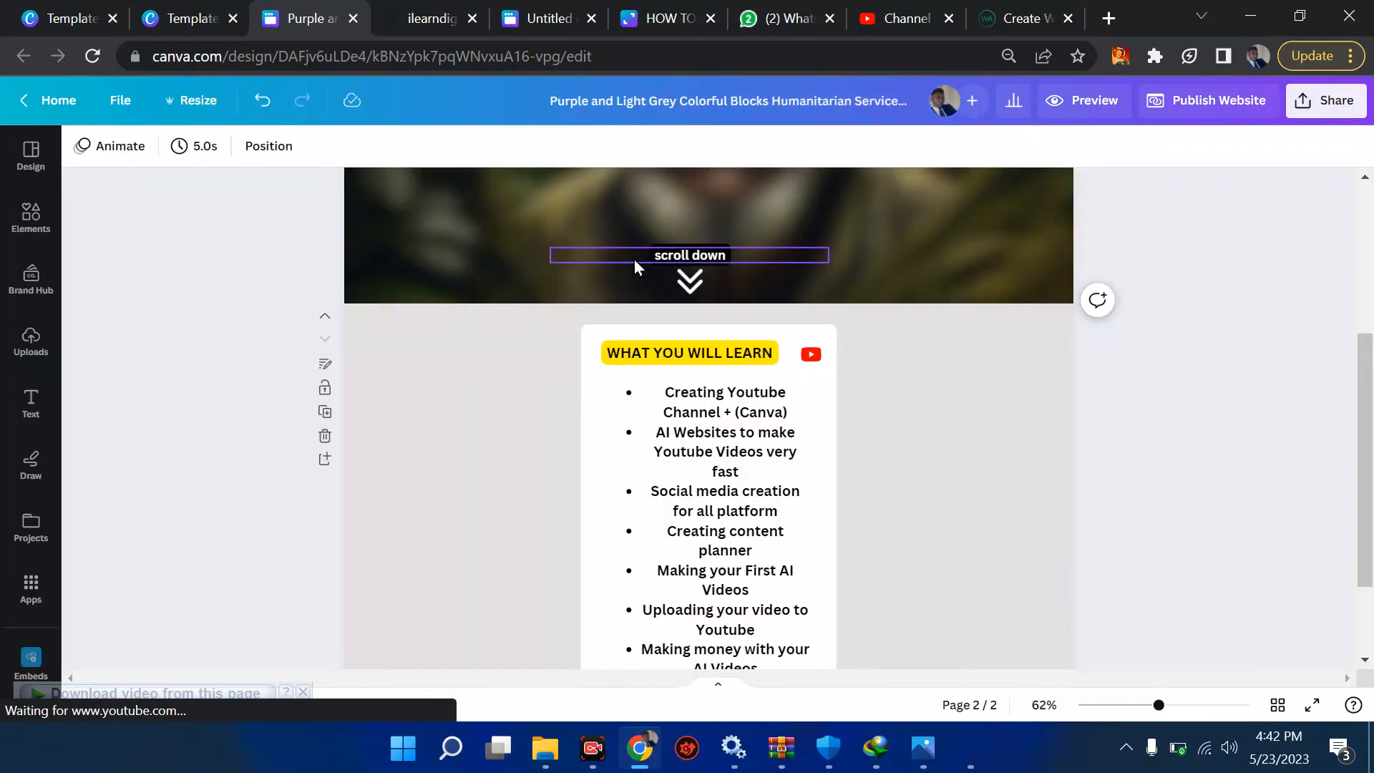
pyautogui.scroll(-2, 634, 259)
pyautogui.scroll(5, 634, 261)
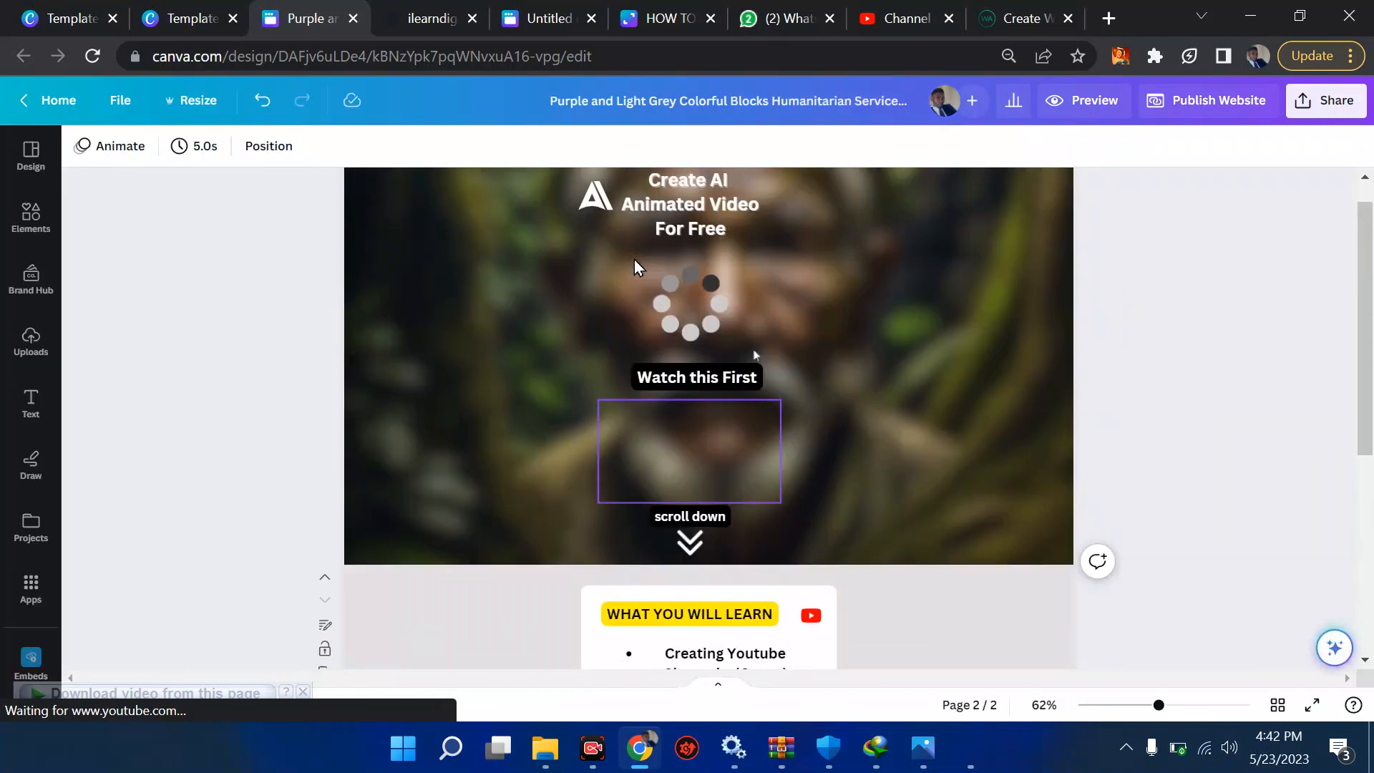
pyautogui.click(873, 215)
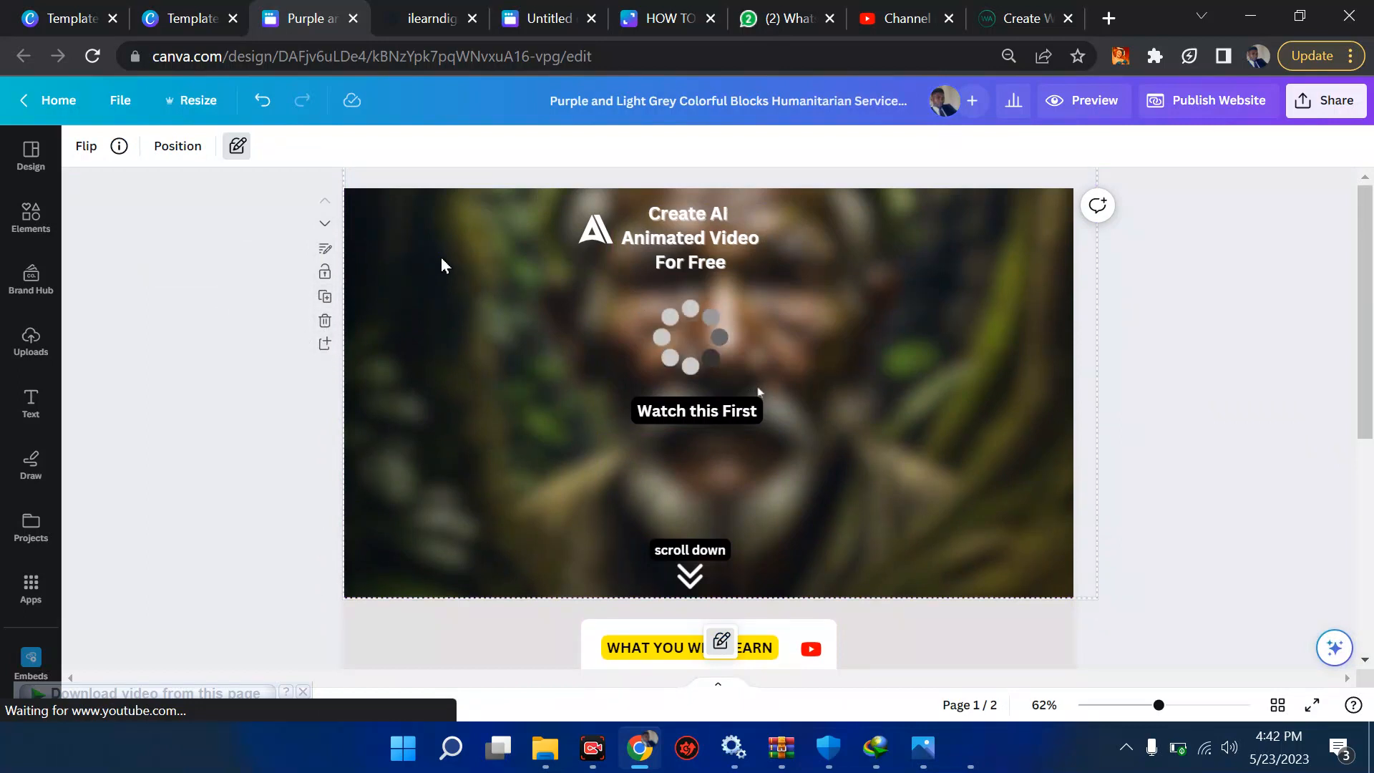
pyautogui.click(238, 148)
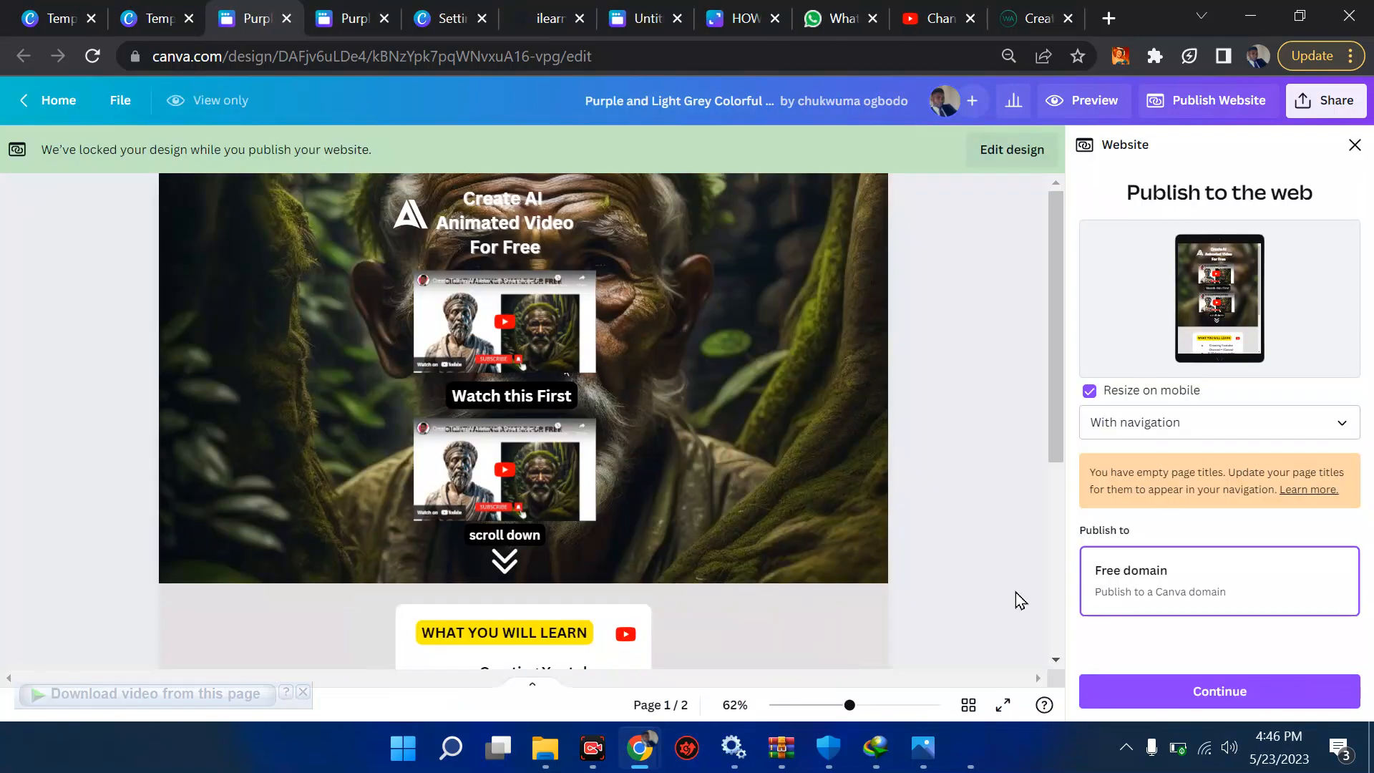
# Step: Continue with the free Canva domain, check the reference site's address, and enter talkingavatartutorial as the subdomain
pyautogui.click(1116, 707)
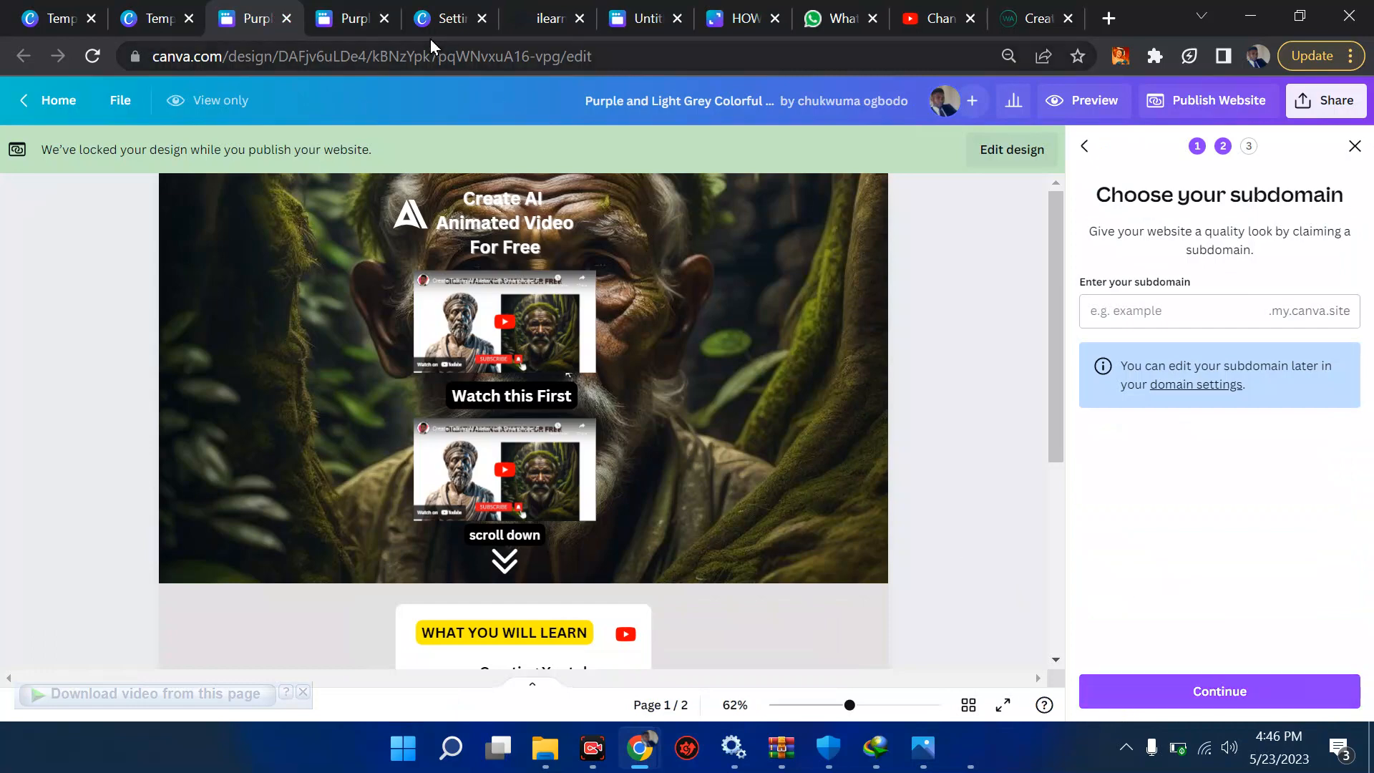
pyautogui.click(547, 17)
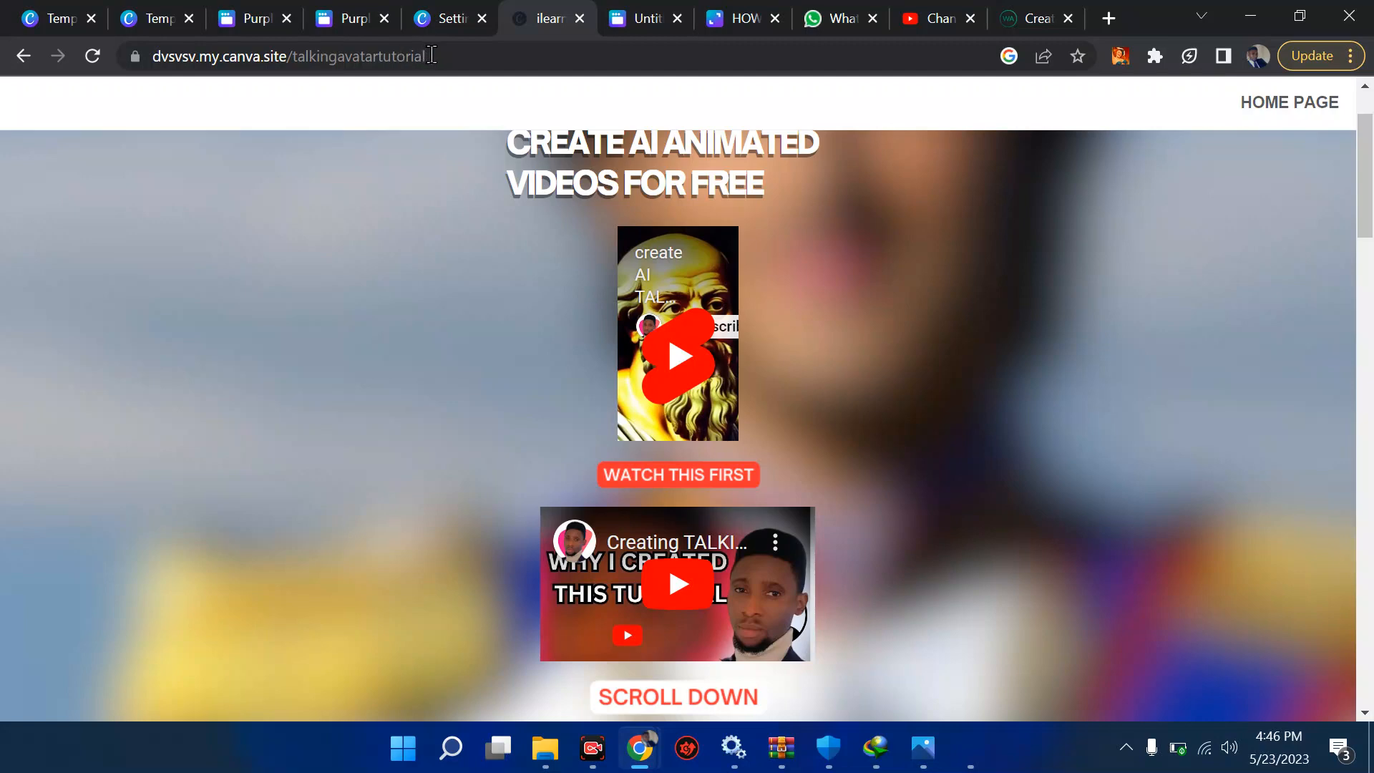
pyautogui.click(243, 17)
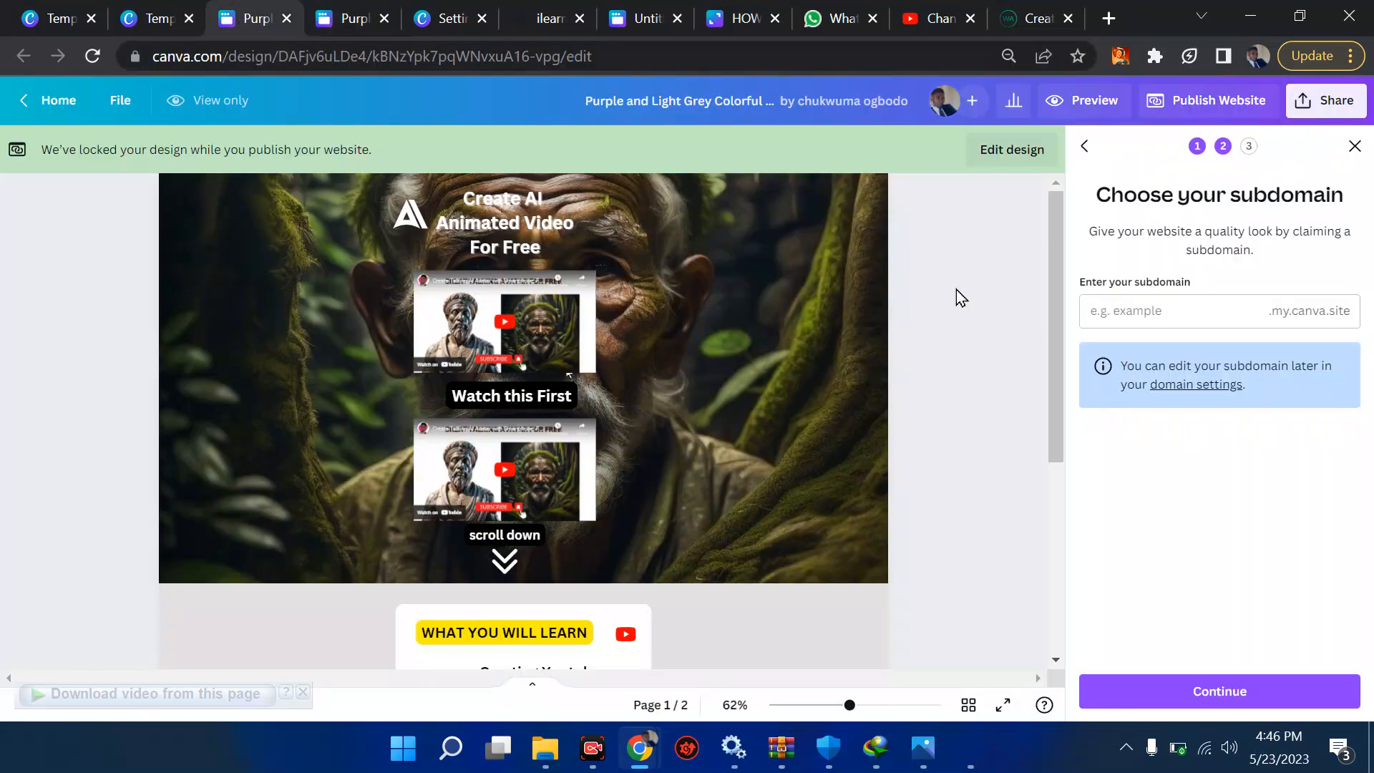
pyautogui.click(1155, 309)
pyautogui.write('ta')
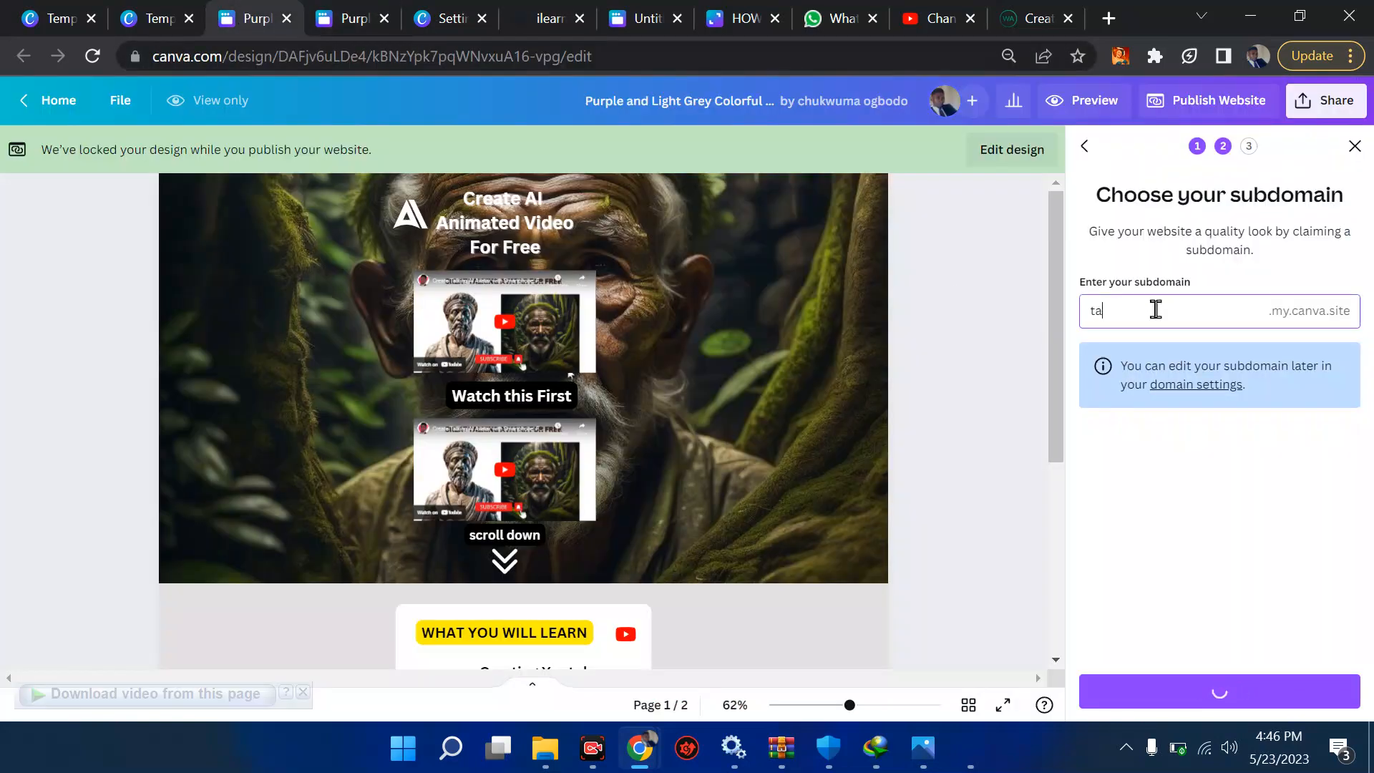
pyautogui.write('lking-avatar-tutorial')
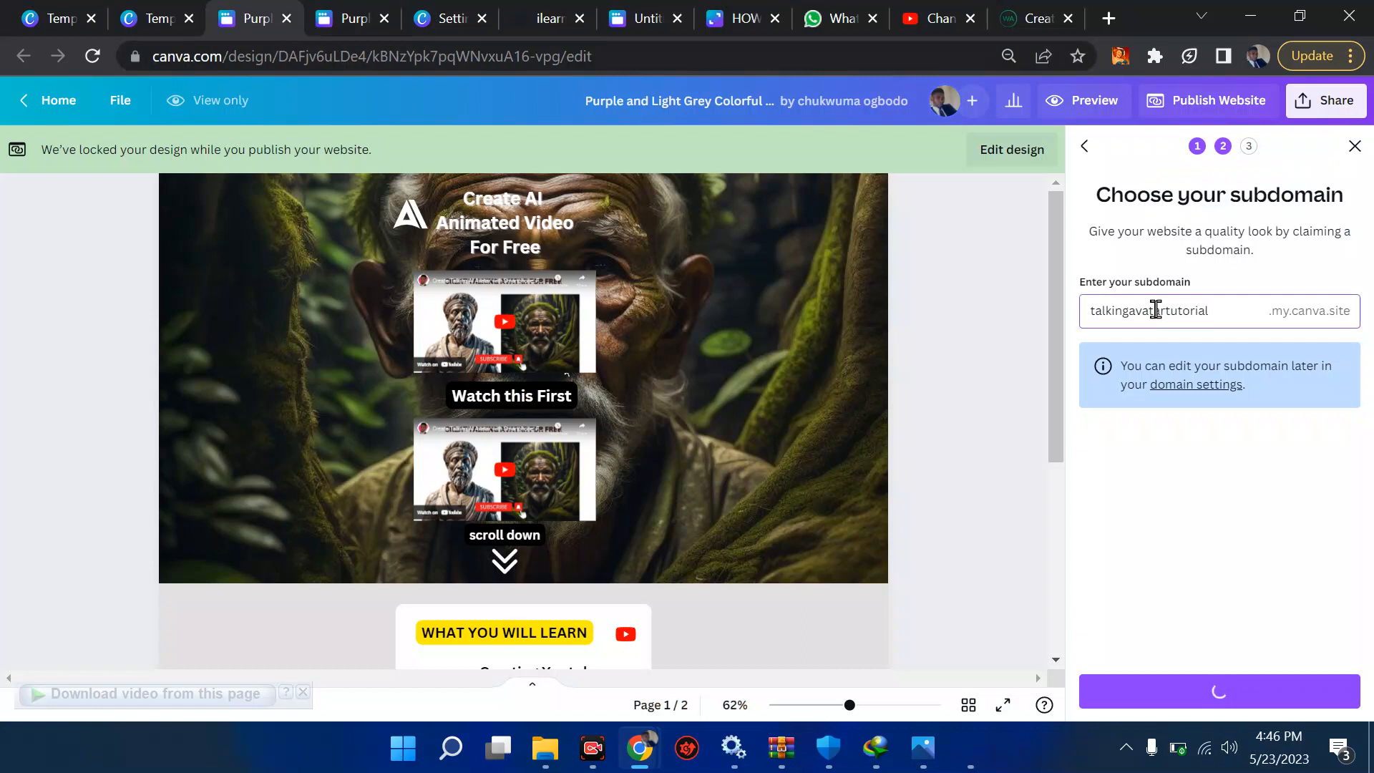
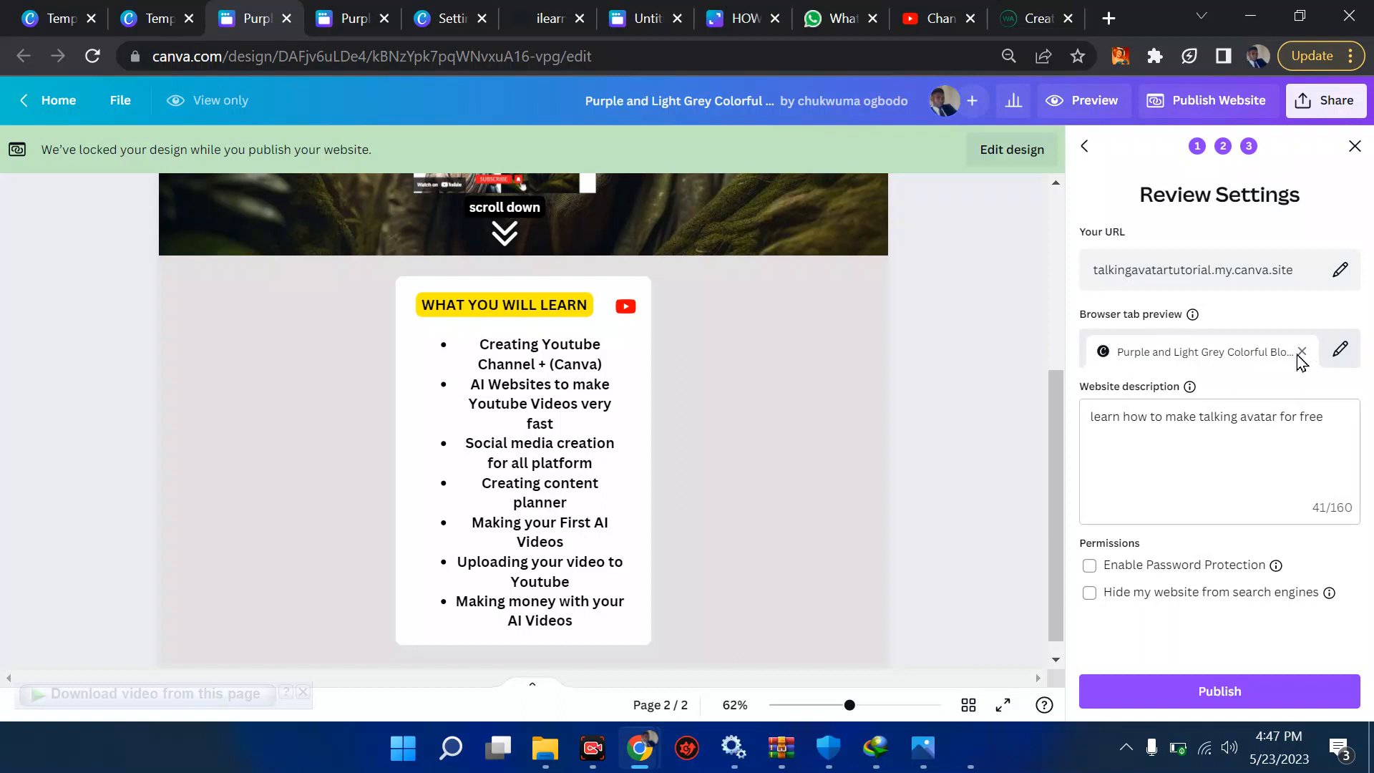
# Step: Set the browser tab title to ilearndigital in the review settings and publish the website
pyautogui.click(1337, 349)
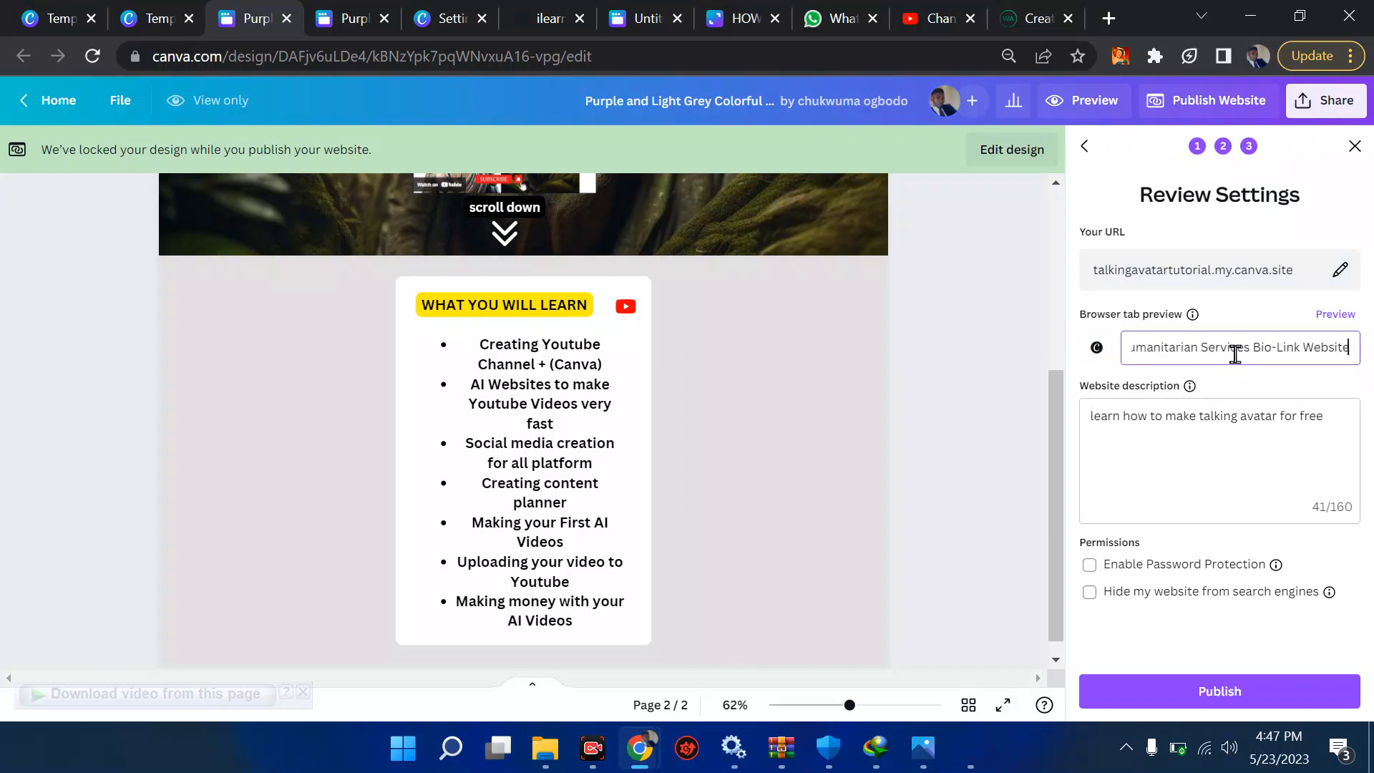
pyautogui.tripleClick(1143, 346)
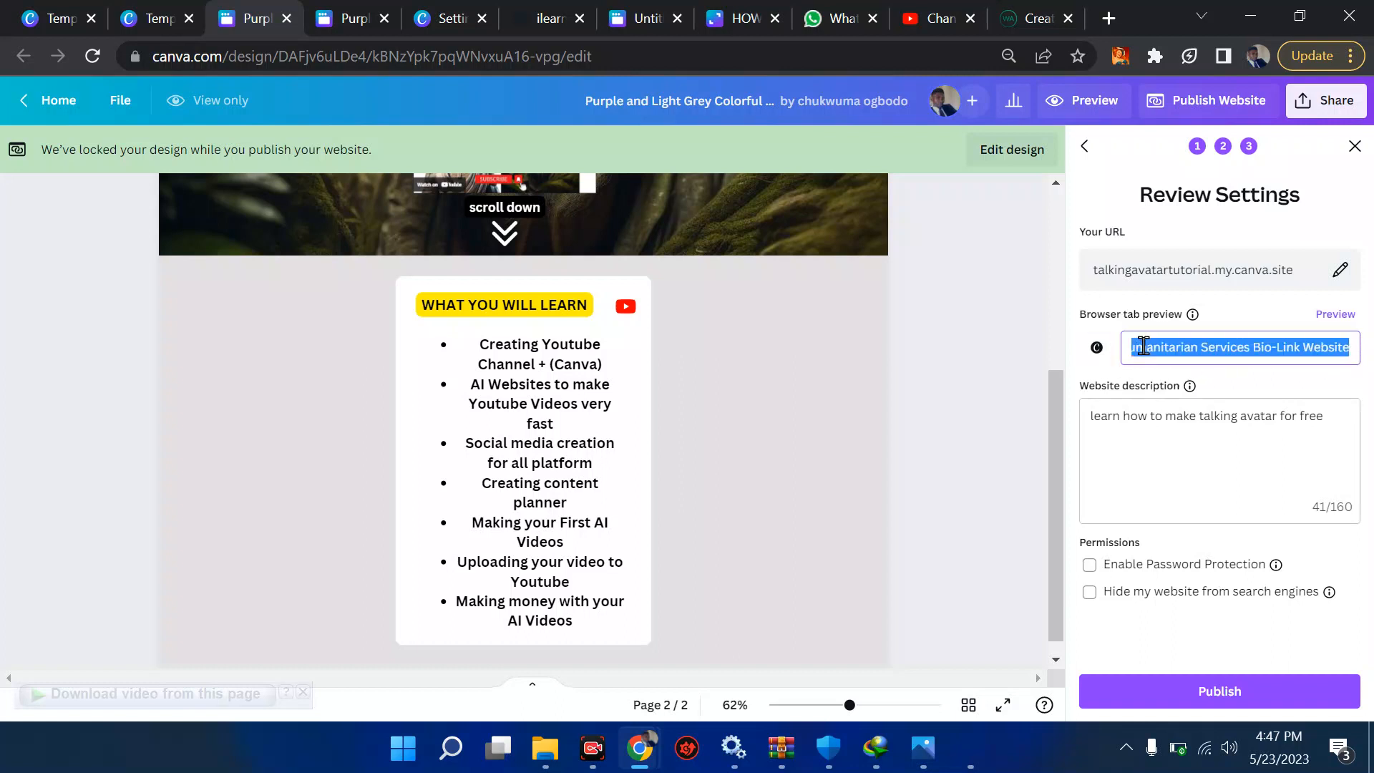
pyautogui.write('o')
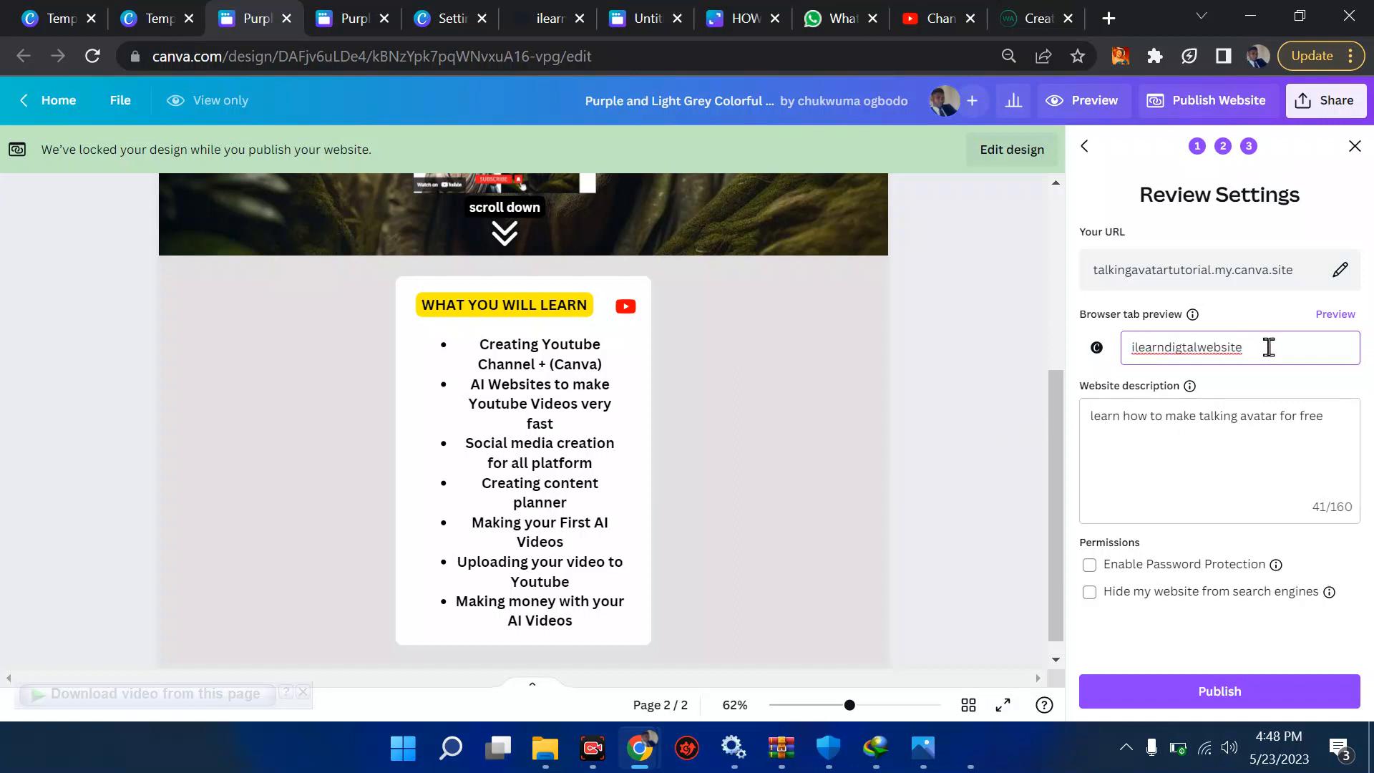
pyautogui.moveTo(1194, 322)
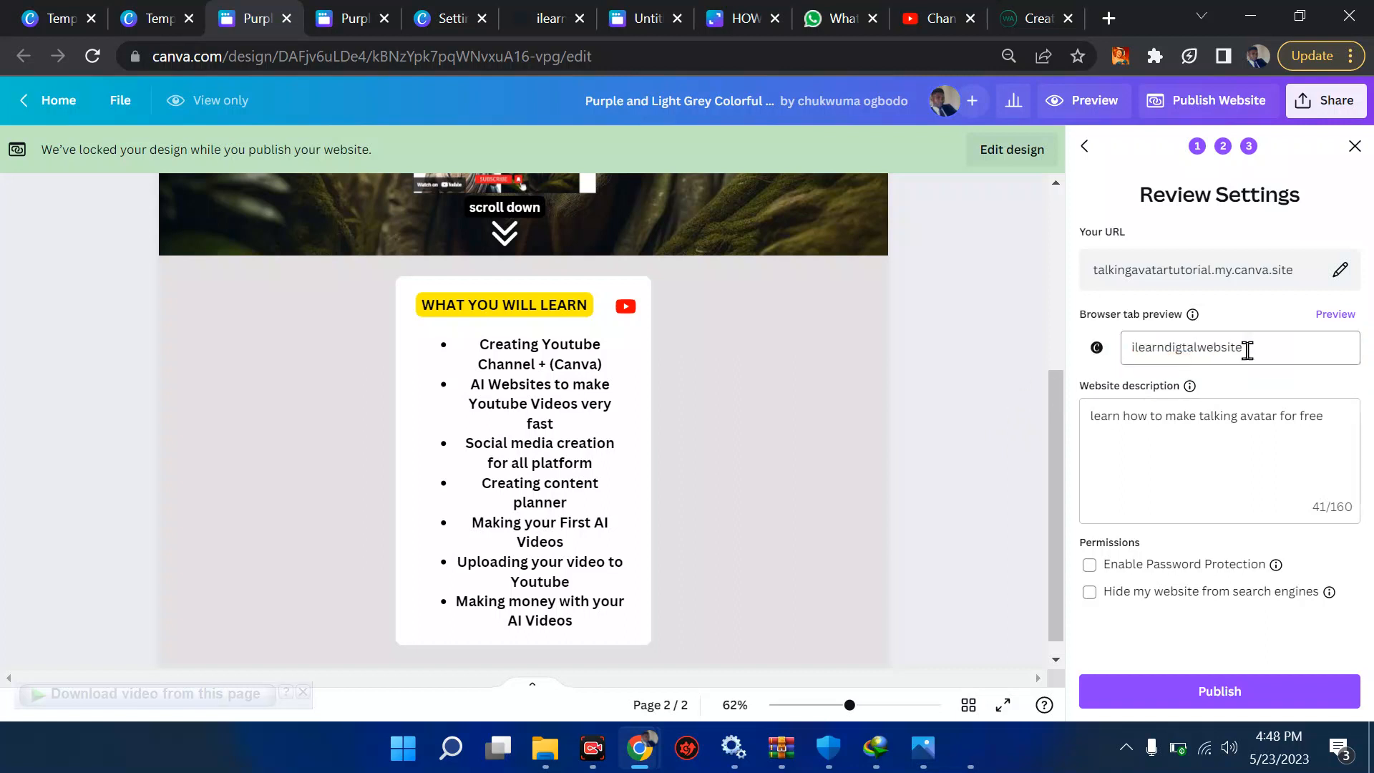
pyautogui.moveTo(1250, 350); pyautogui.dragTo(1110, 369)
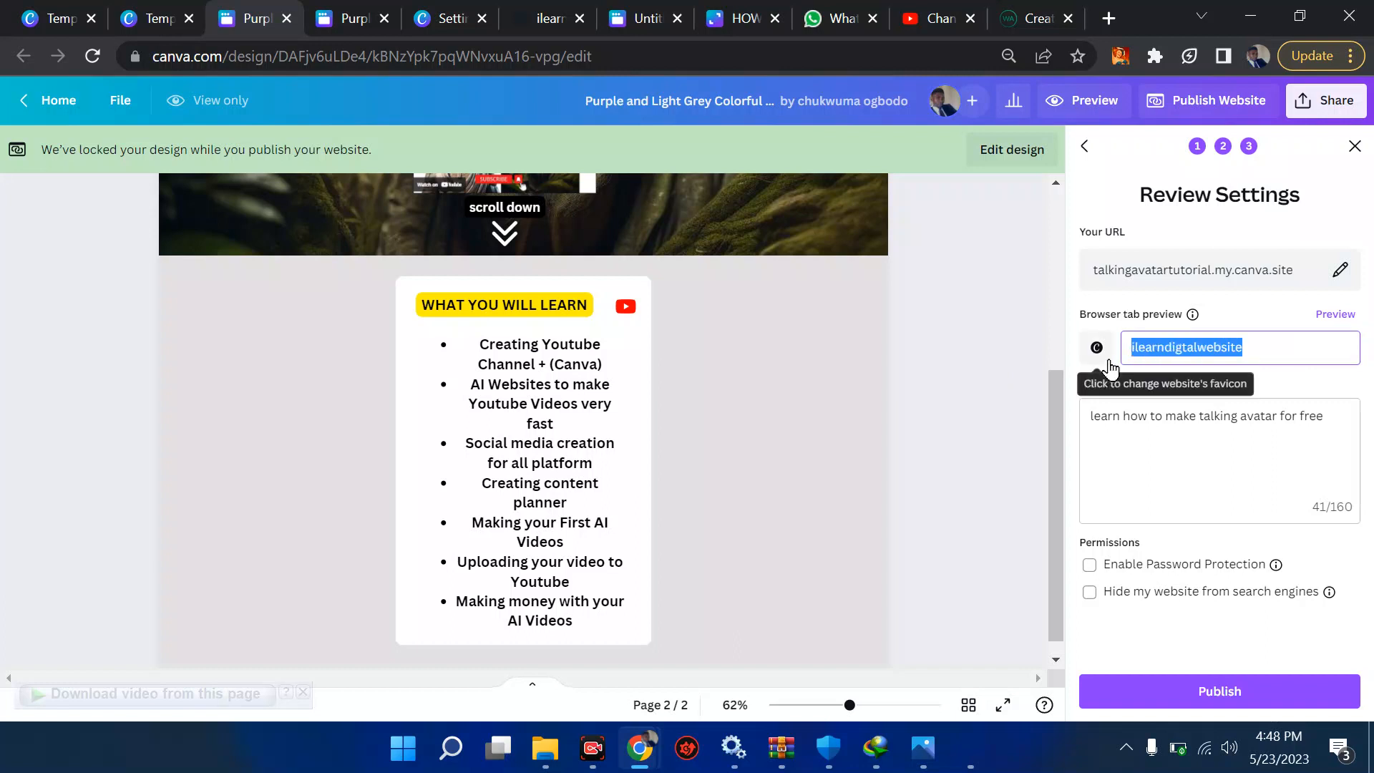
pyautogui.write('ilearndigi')
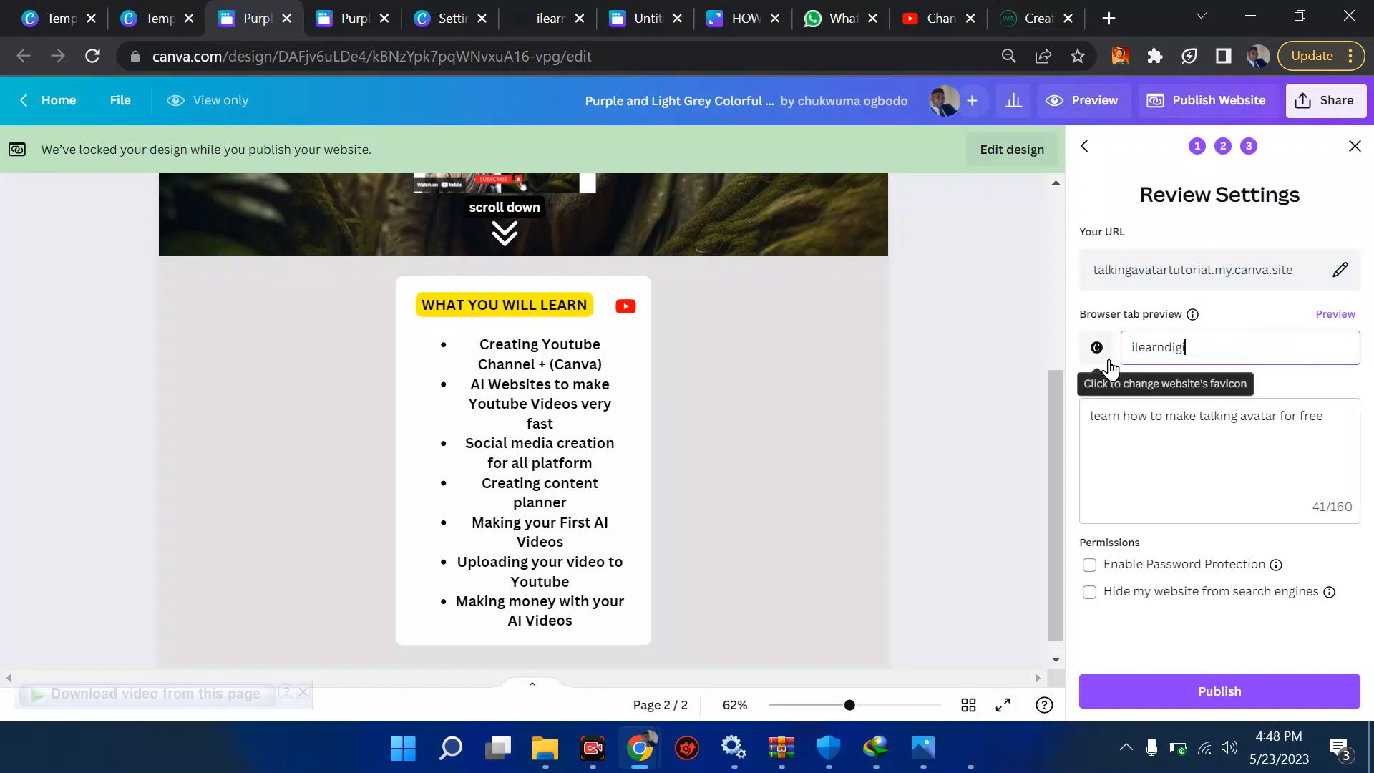
pyautogui.write('tal')
pyautogui.click(968, 375)
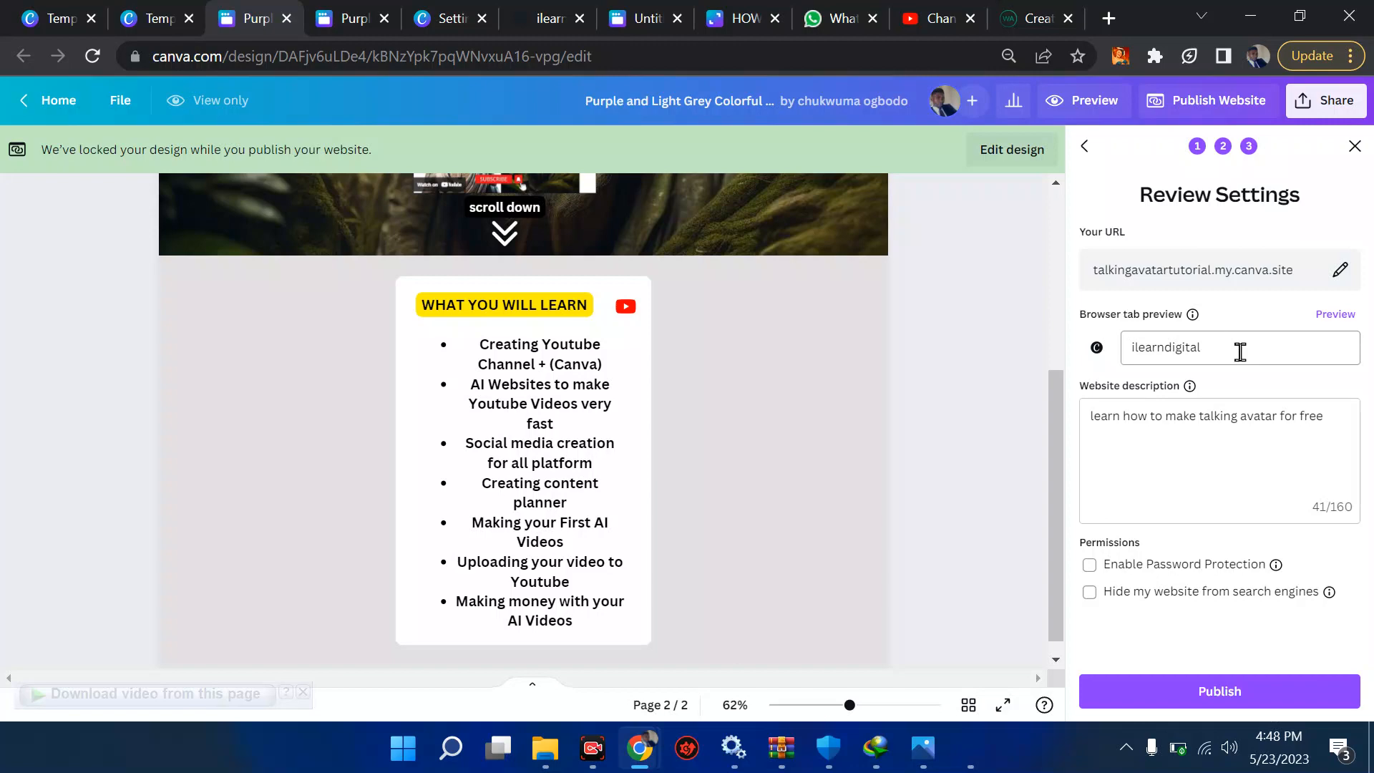
pyautogui.click(1106, 695)
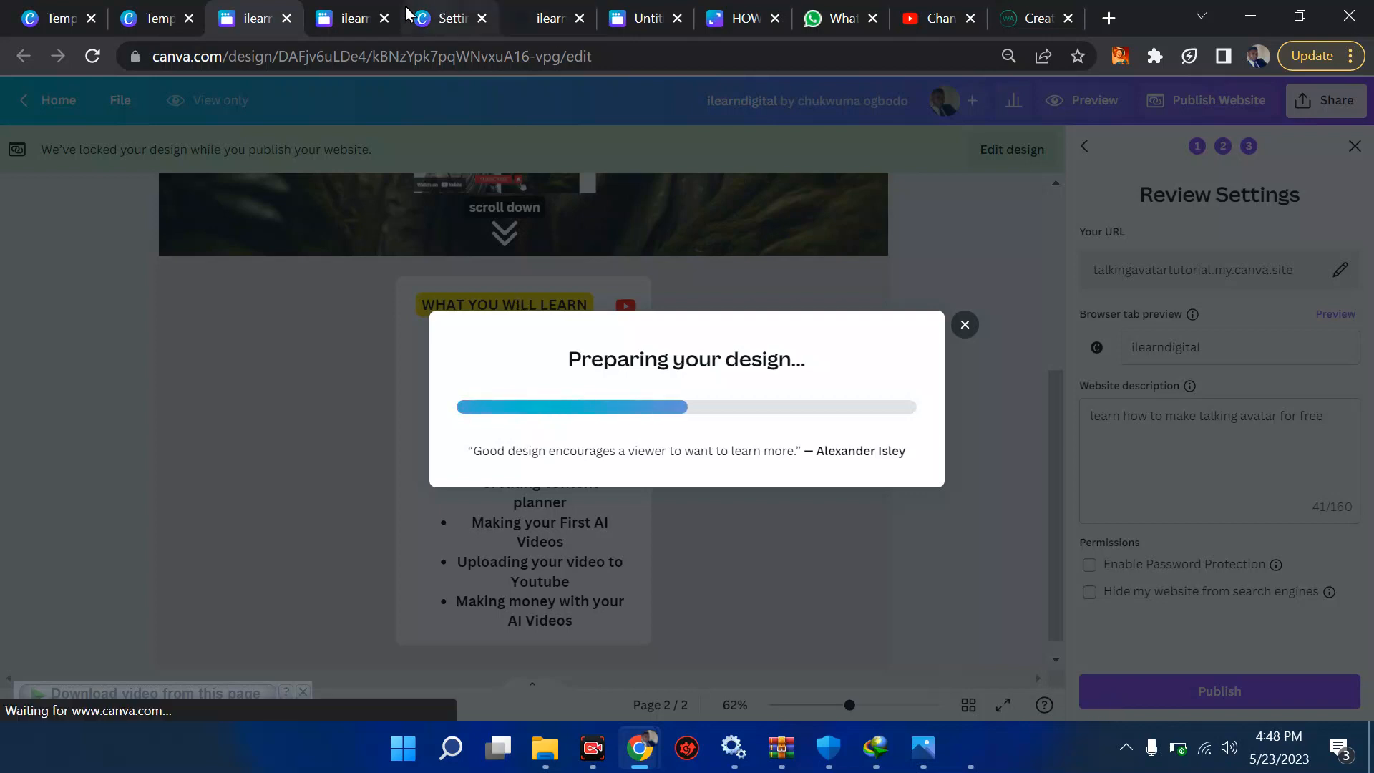
pyautogui.click(444, 14)
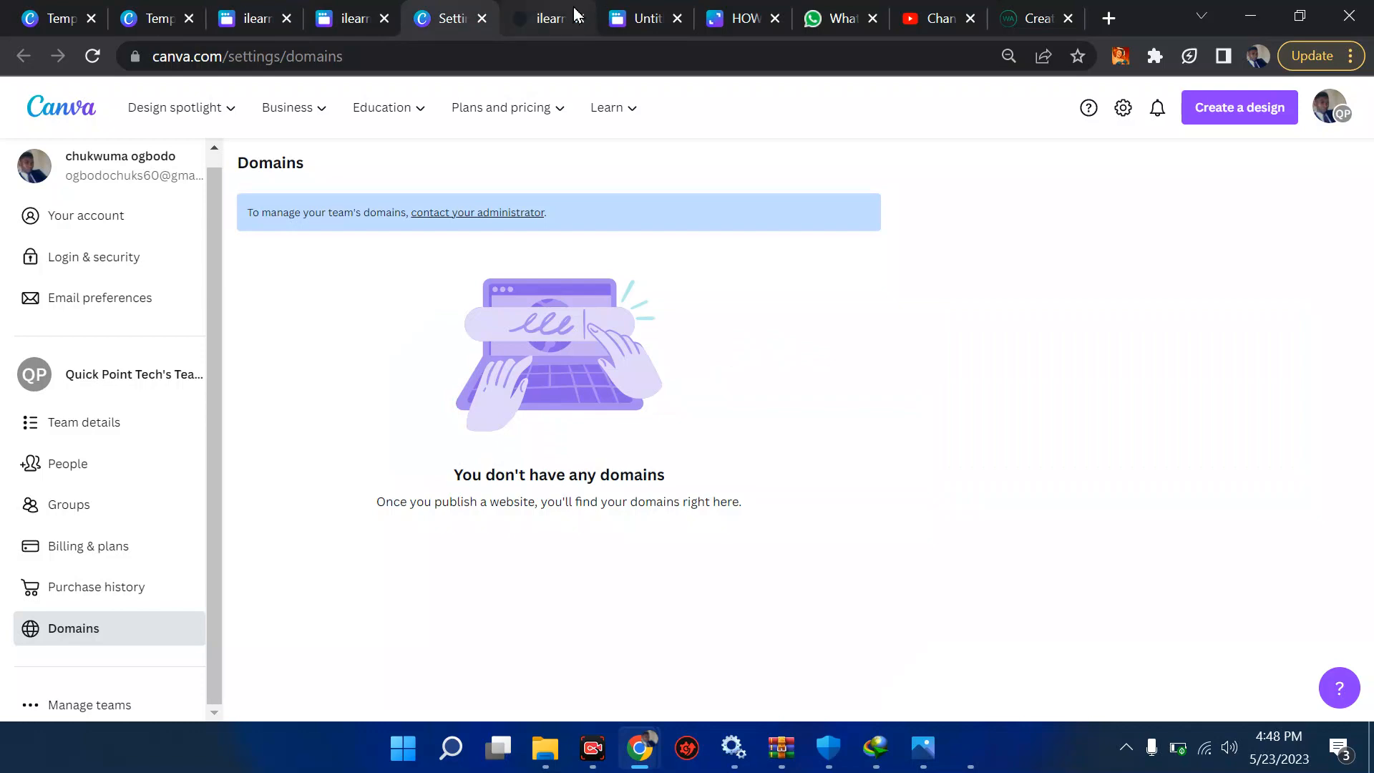
pyautogui.click(644, 18)
pyautogui.click(721, 21)
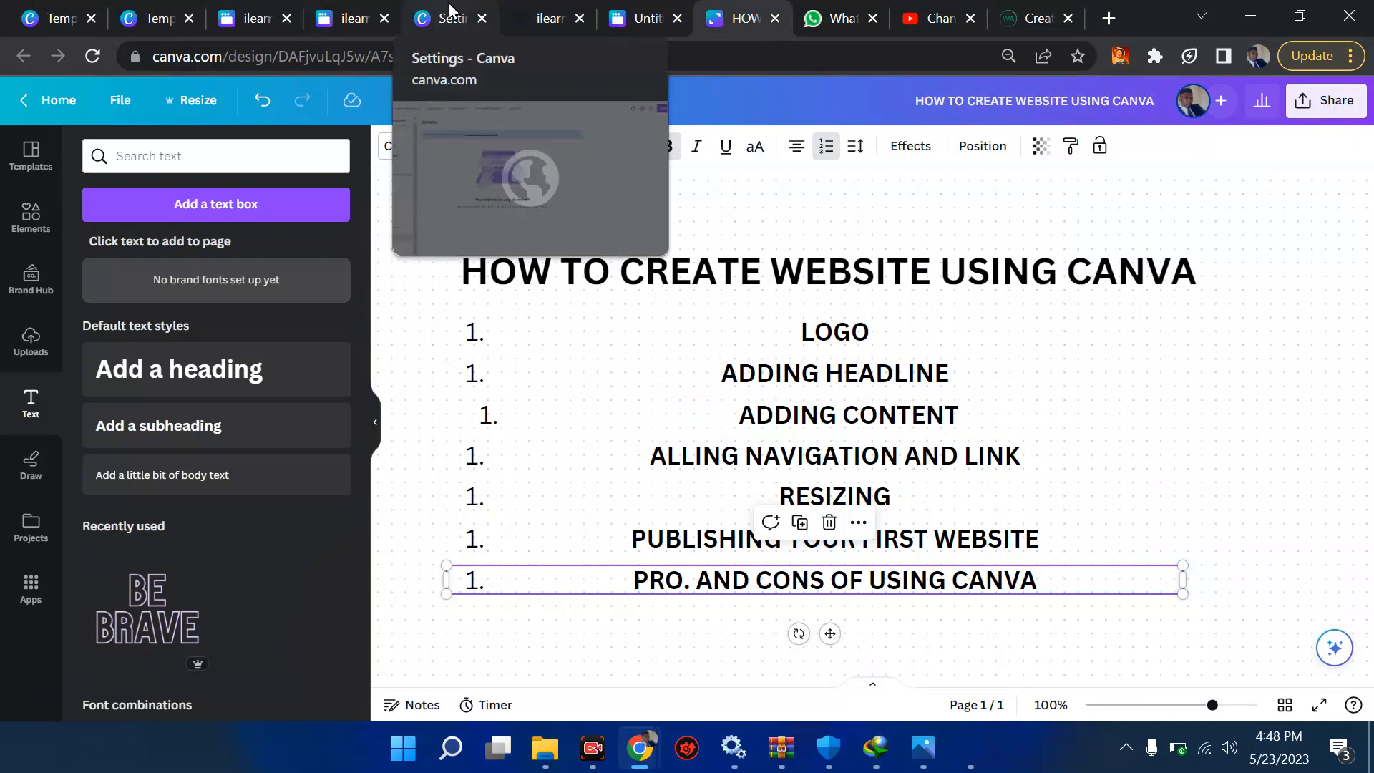
pyautogui.click(328, 9)
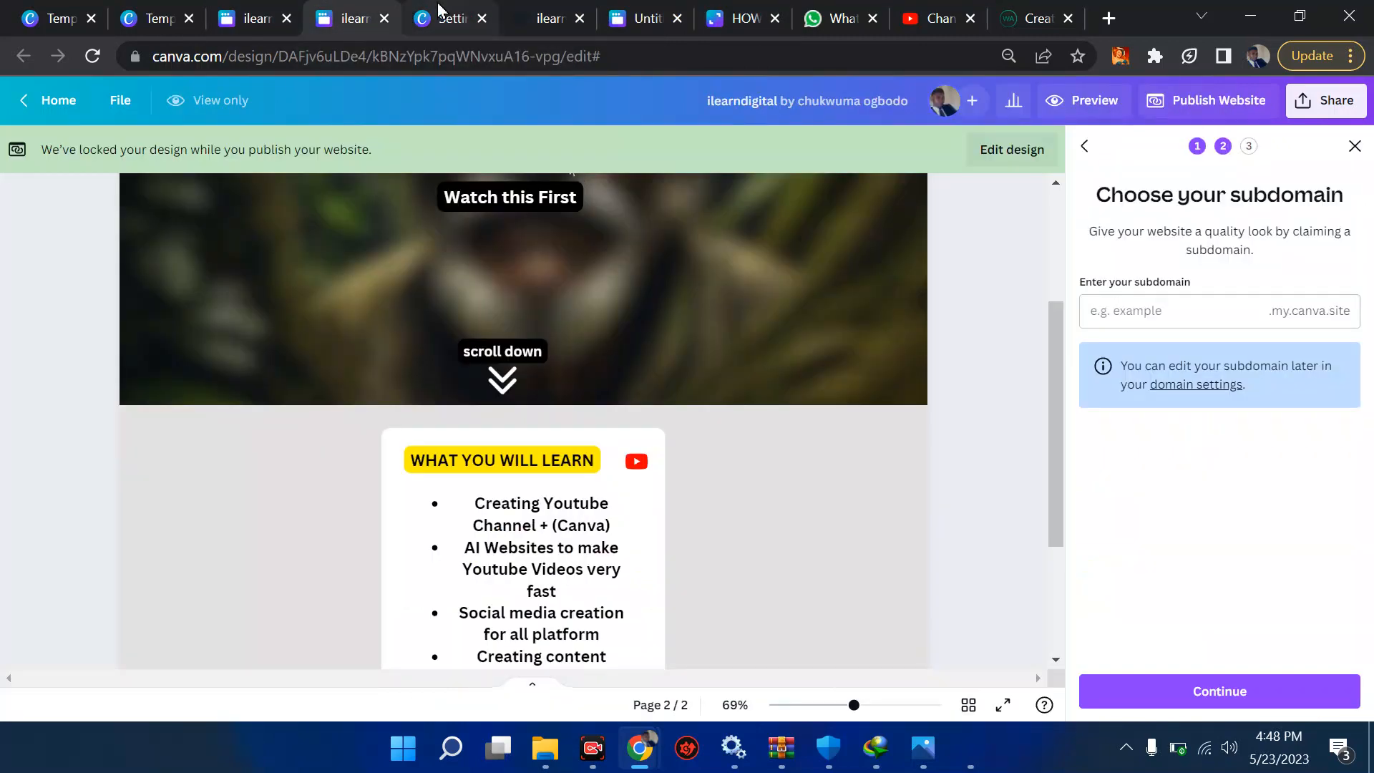
# Step: Examine the reference site's full web address and its page content down to the footer
pyautogui.click(523, 12)
pyautogui.scroll(-6, 591, 233)
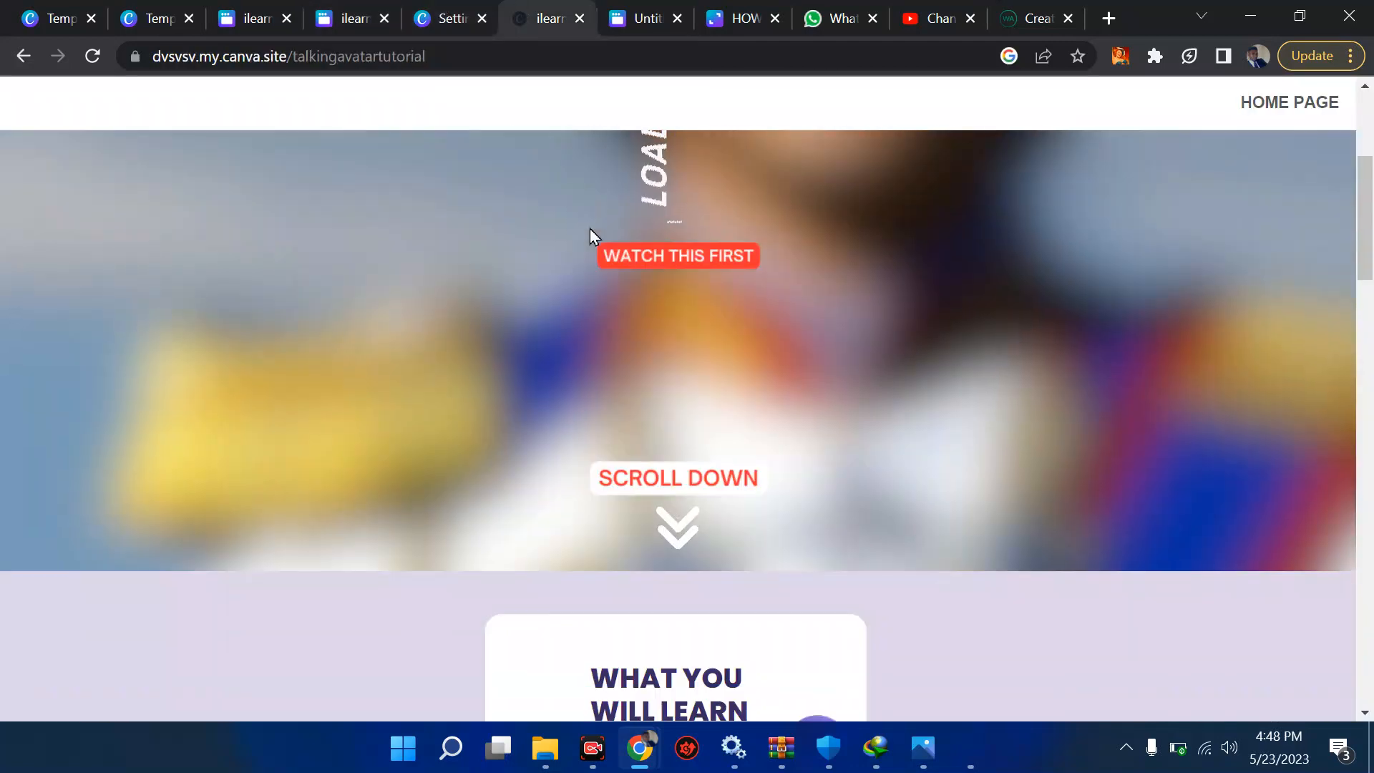
pyautogui.scroll(6, 591, 233)
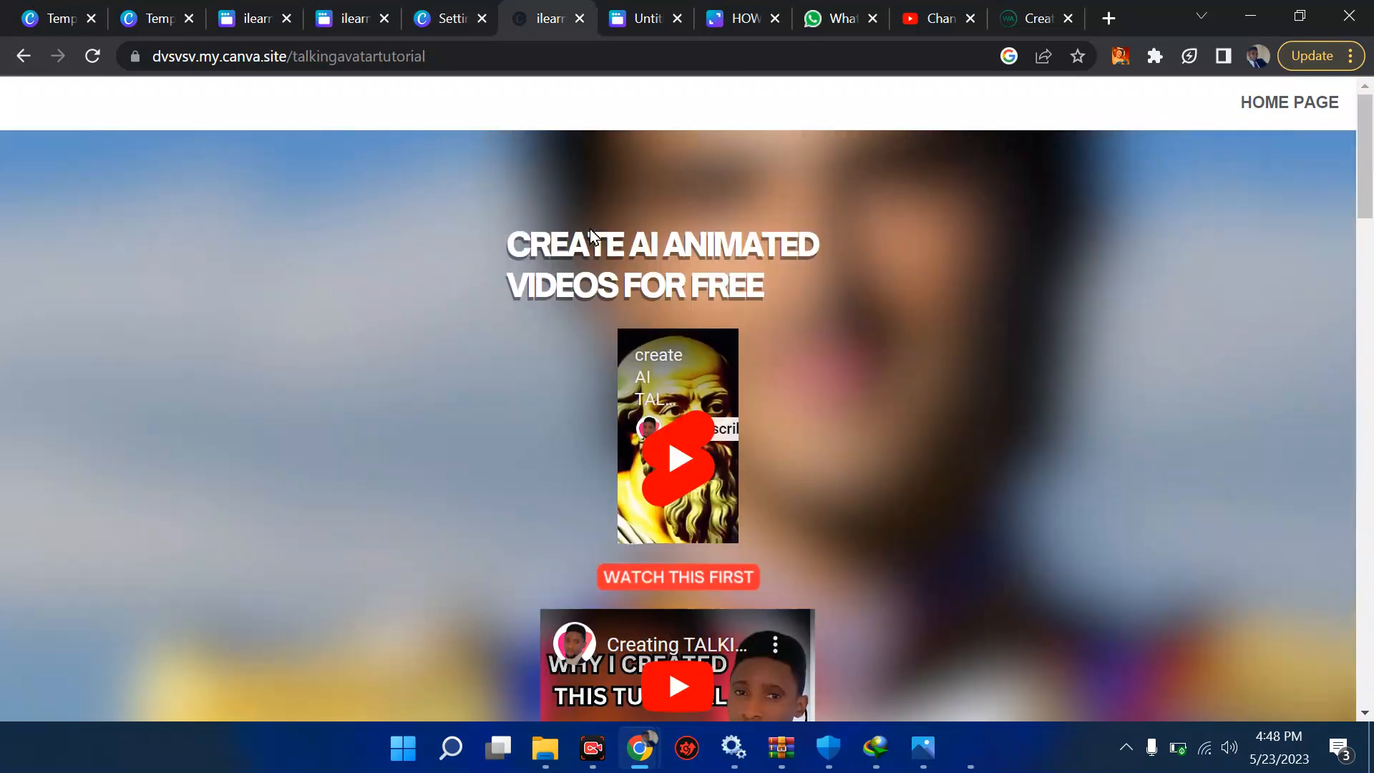
pyautogui.click(729, 15)
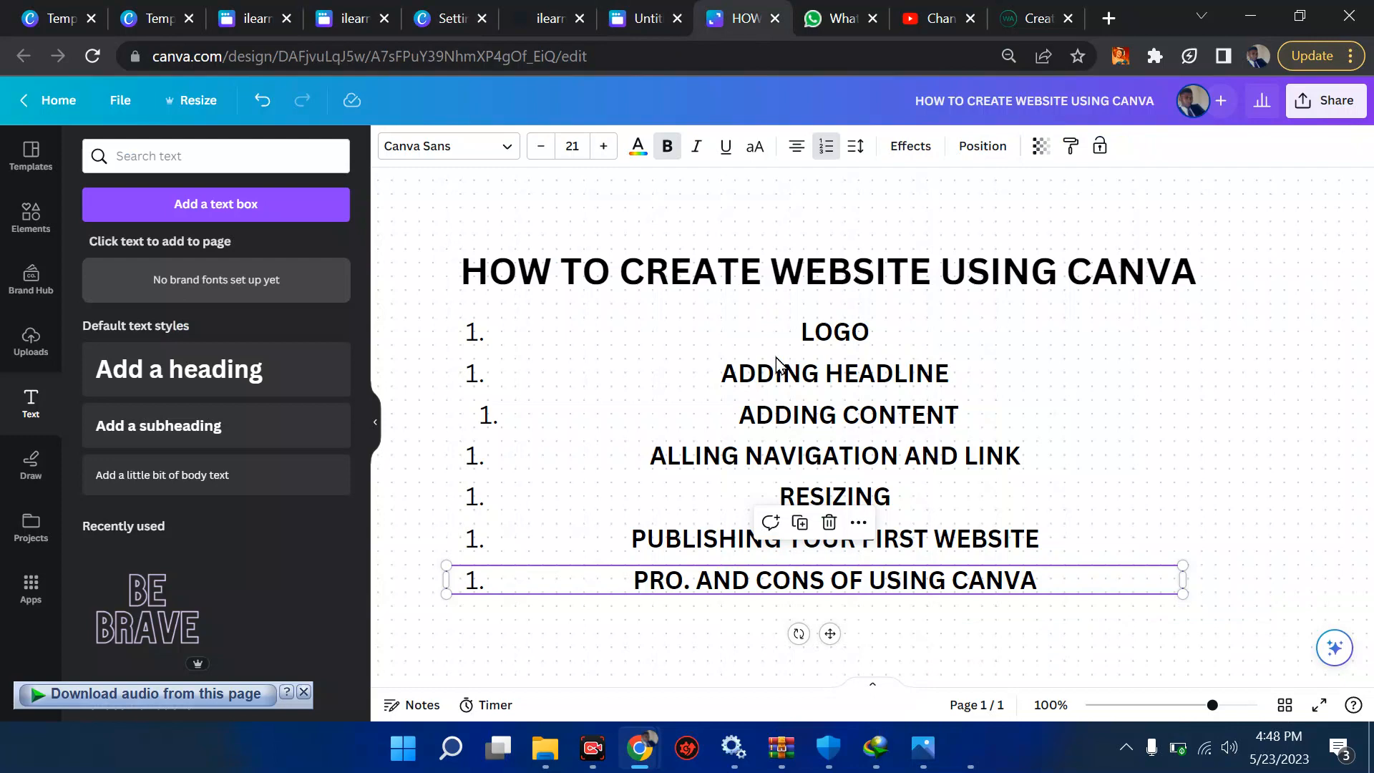
pyautogui.click(569, 15)
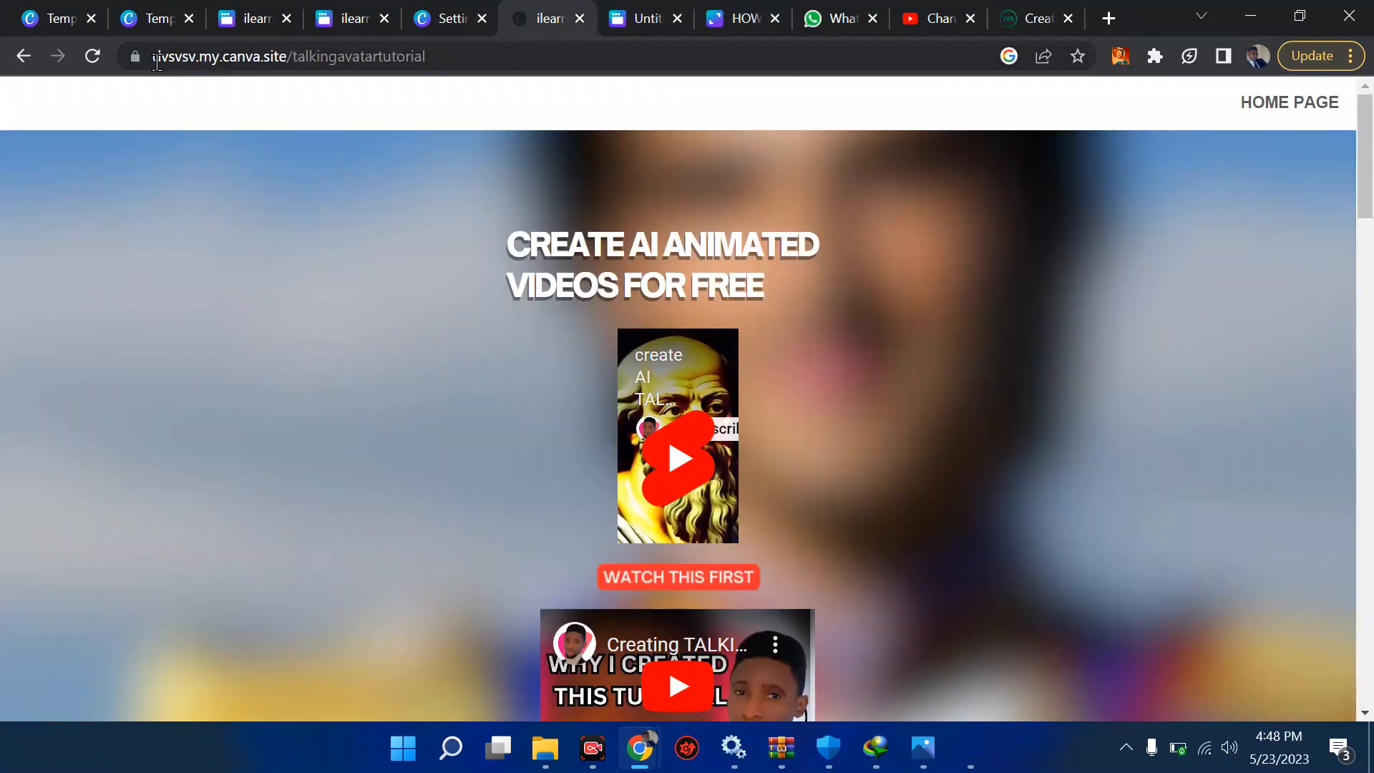
pyautogui.click(302, 57)
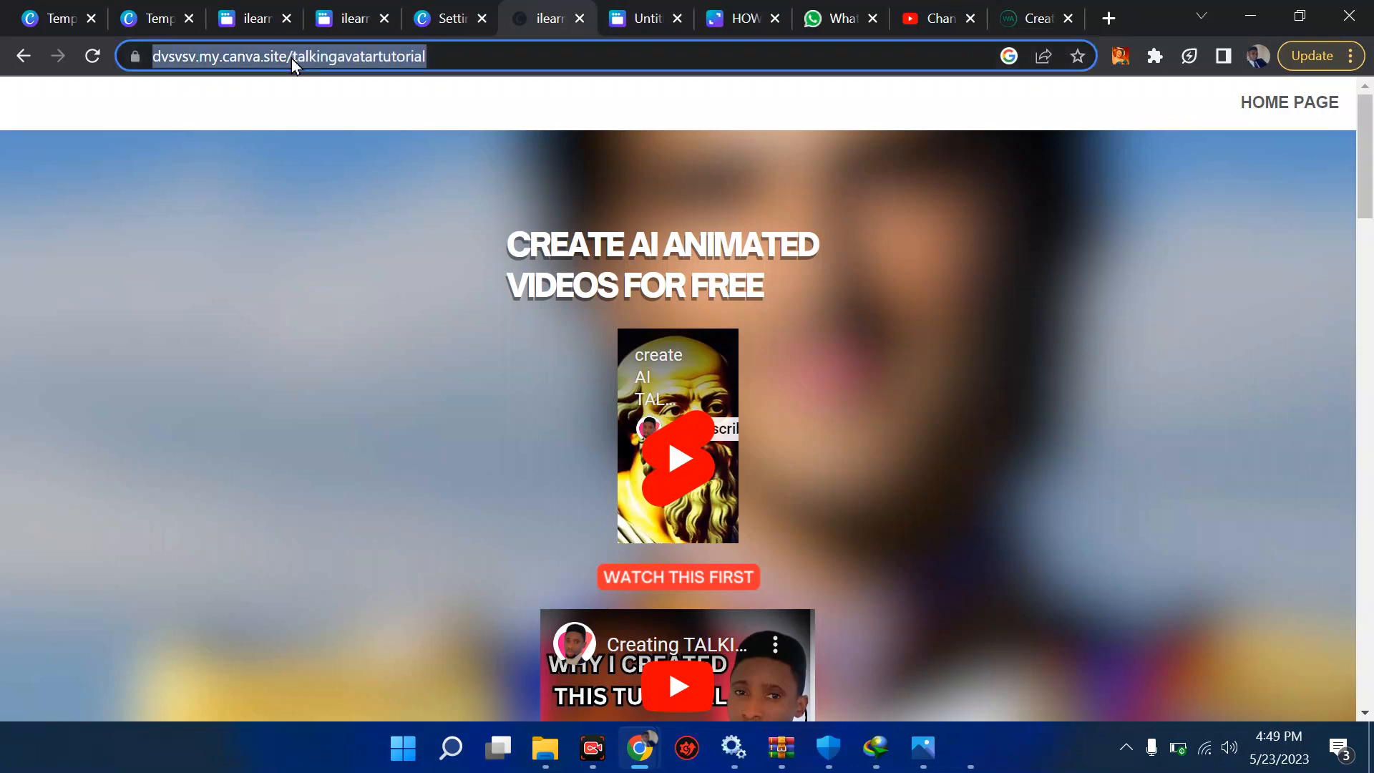
pyautogui.click(472, 56)
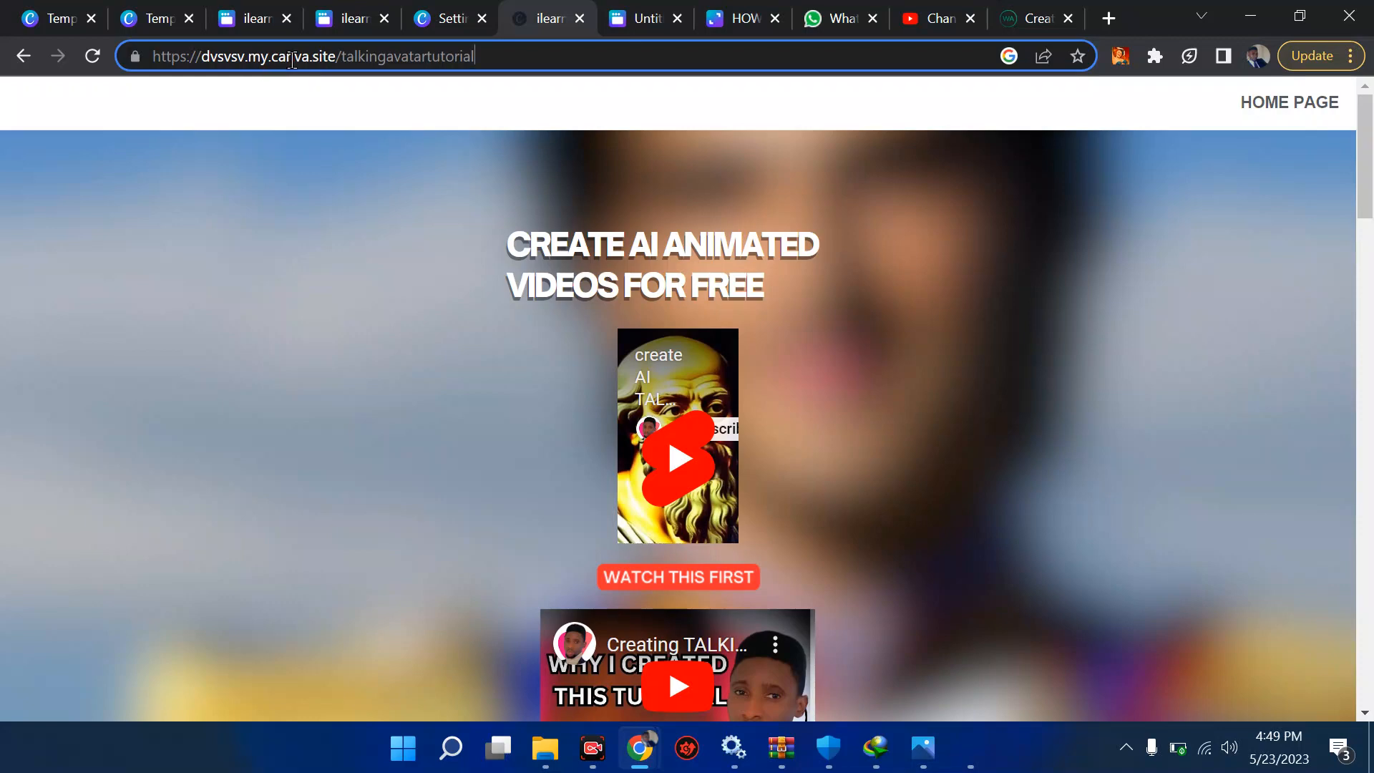
pyautogui.scroll(-15, 1059, 530)
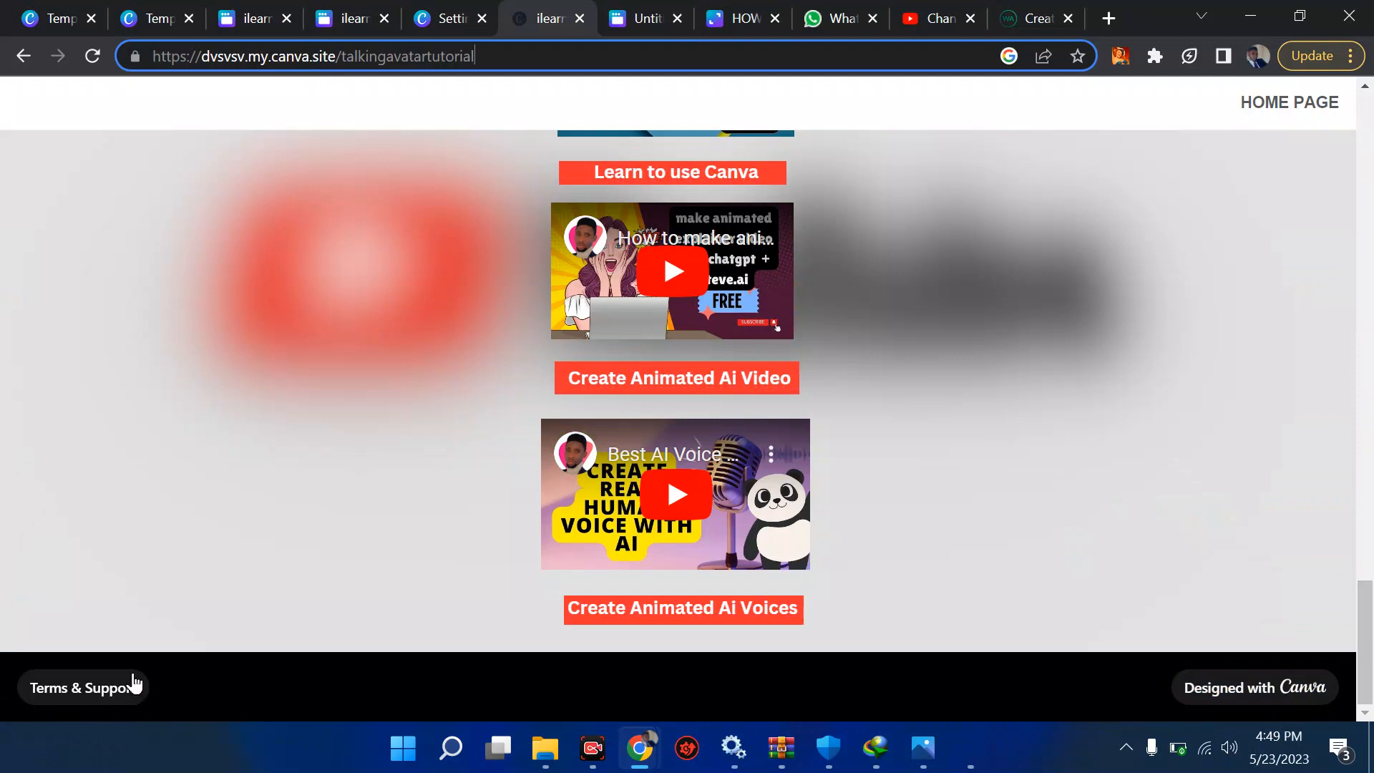
# Step: Copy the live website's link from the published design and send it to the Amazon group in WhatsApp Web
pyautogui.click(347, 10)
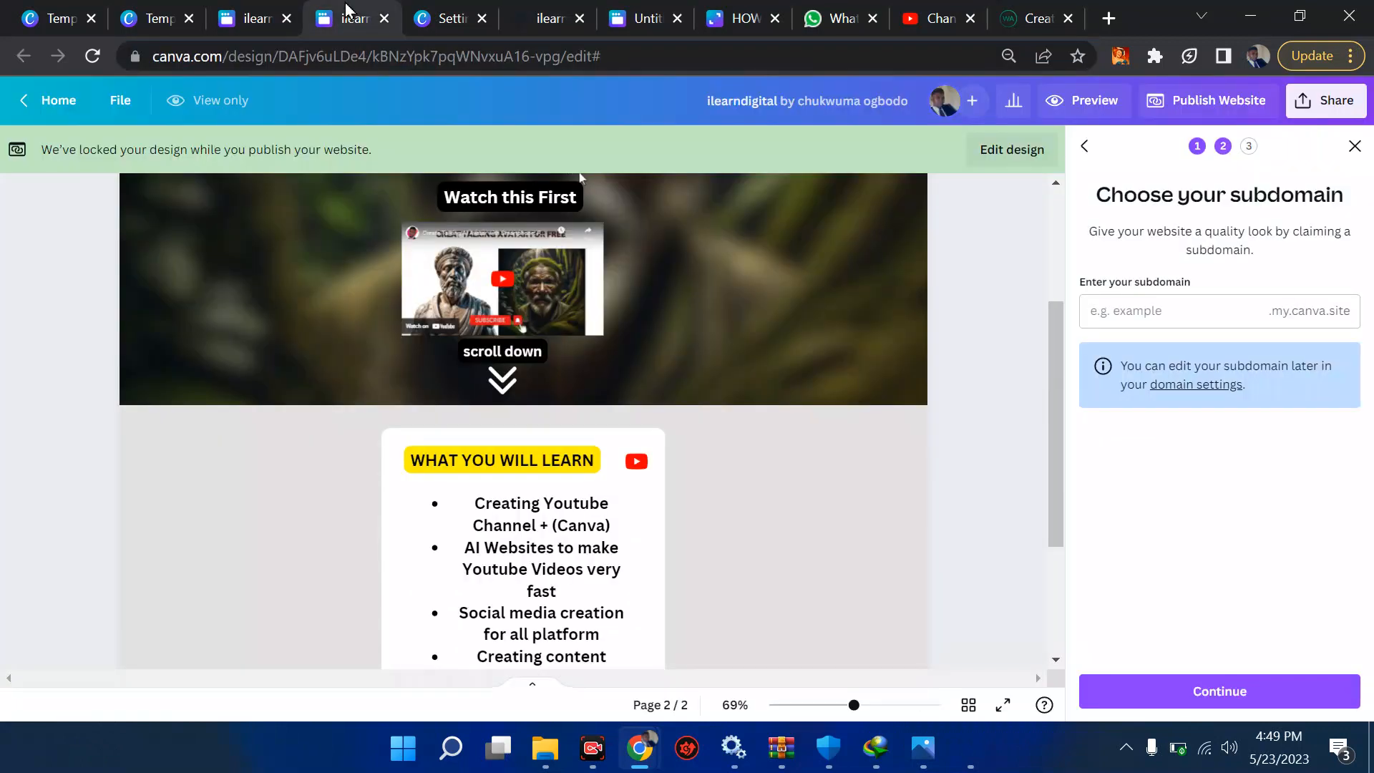
pyautogui.click(244, 17)
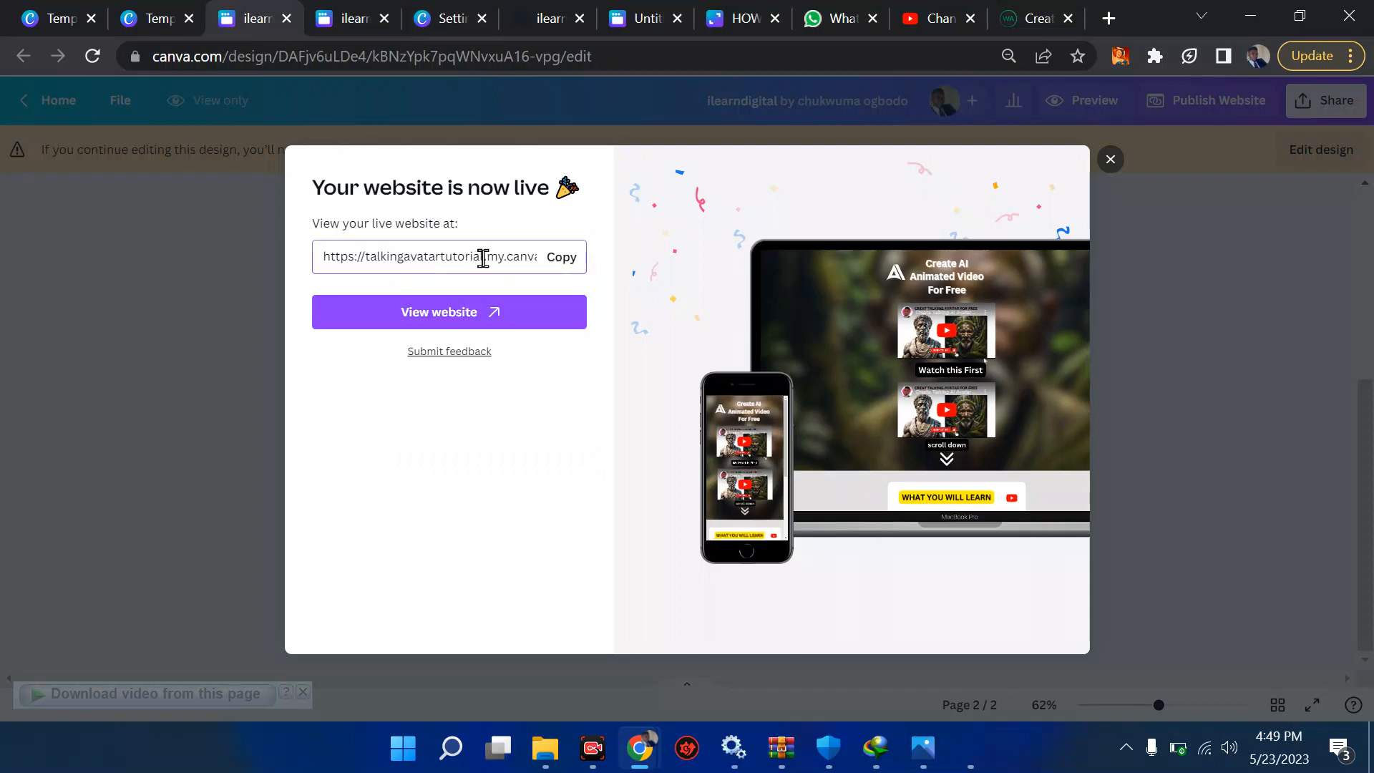
pyautogui.click(561, 261)
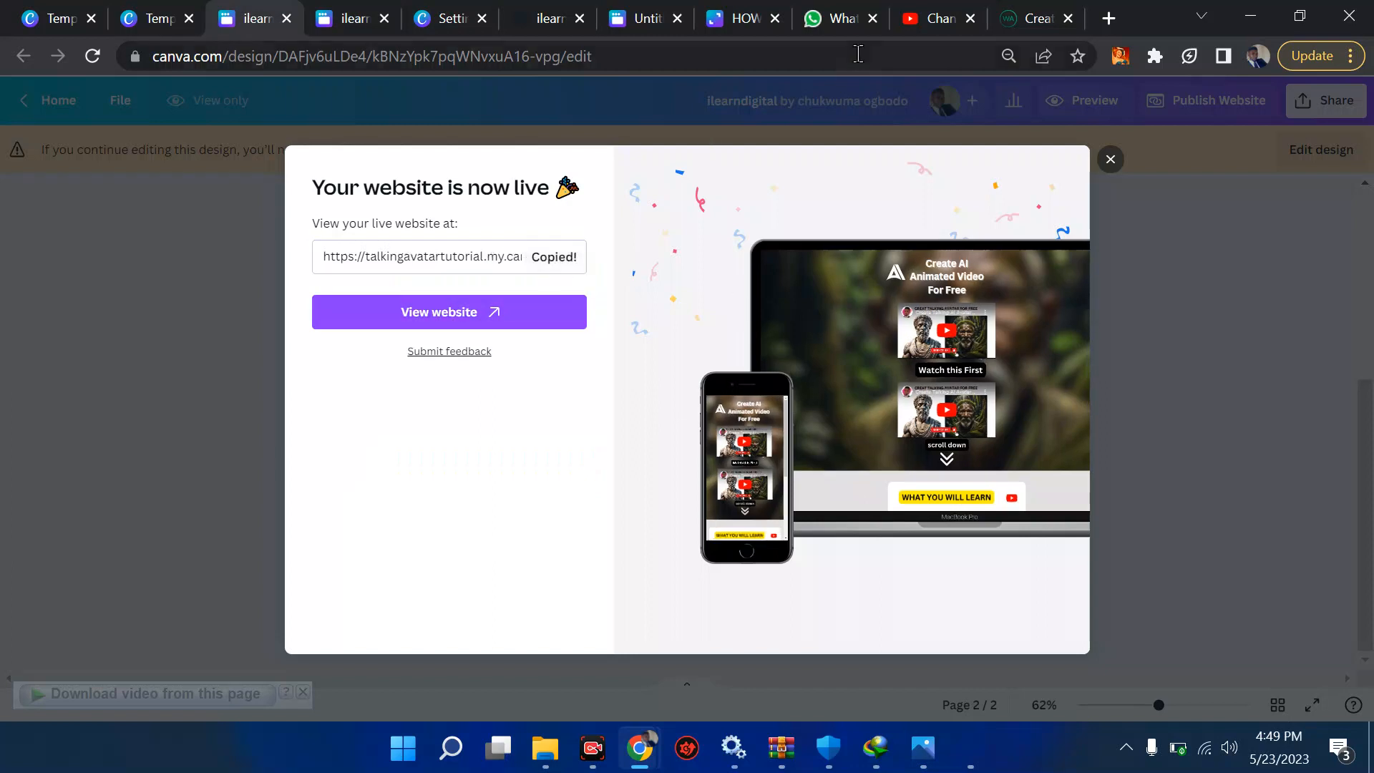
pyautogui.click(837, 19)
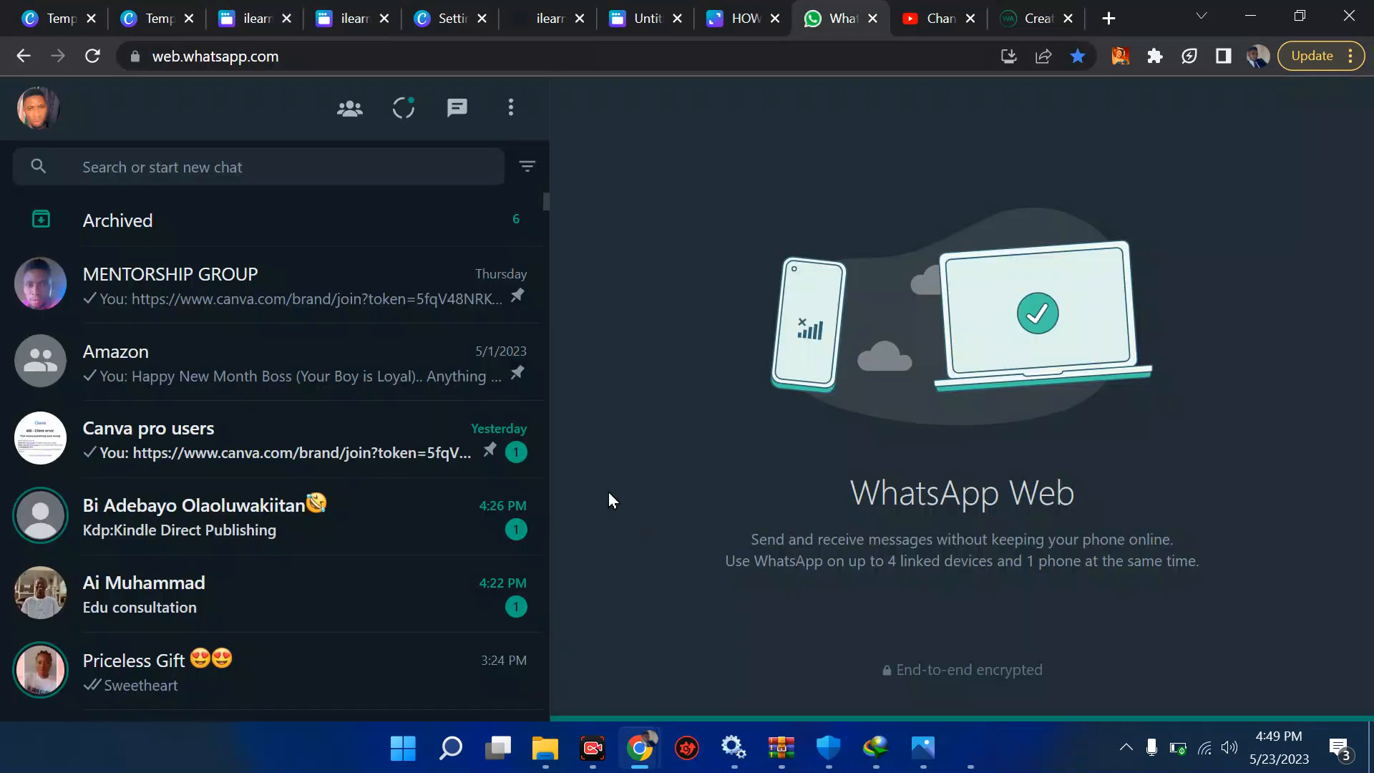
pyautogui.click(240, 277)
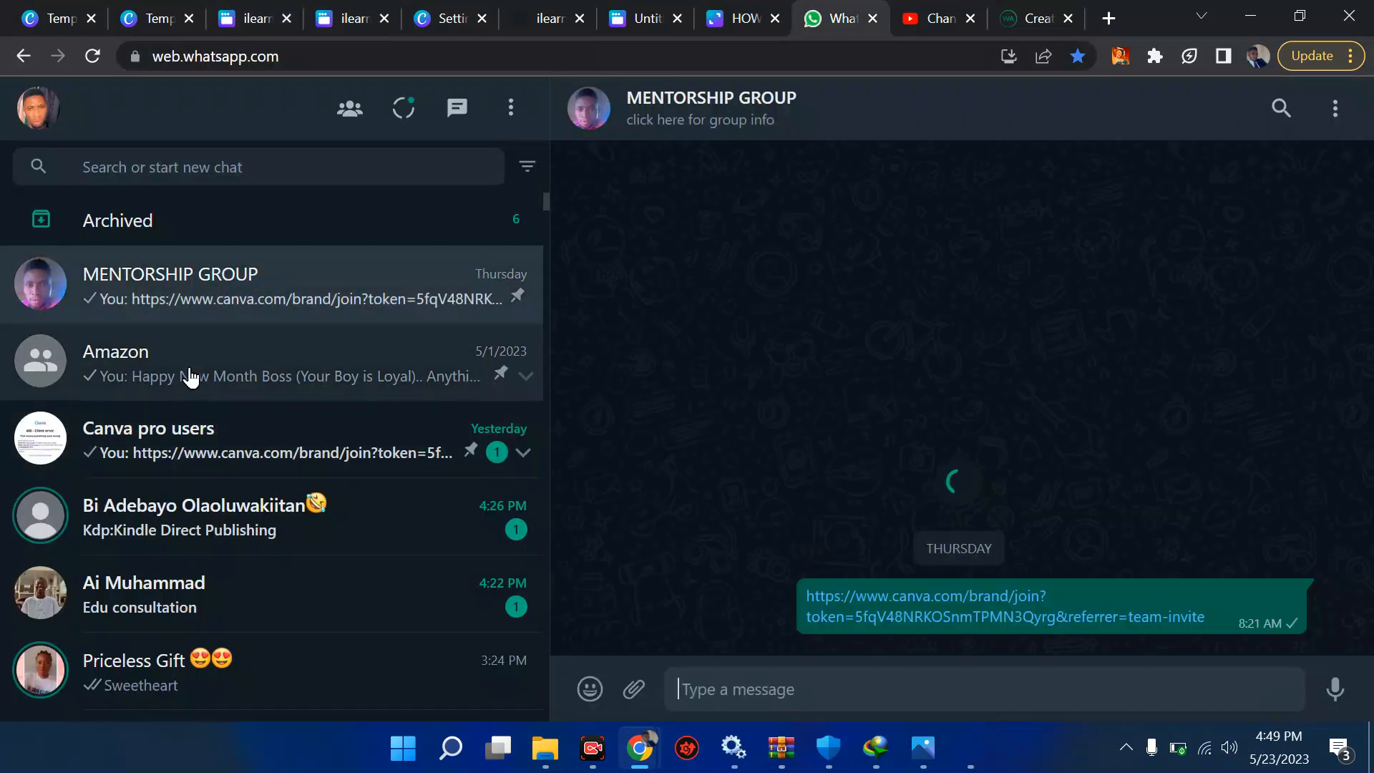
pyautogui.click(192, 376)
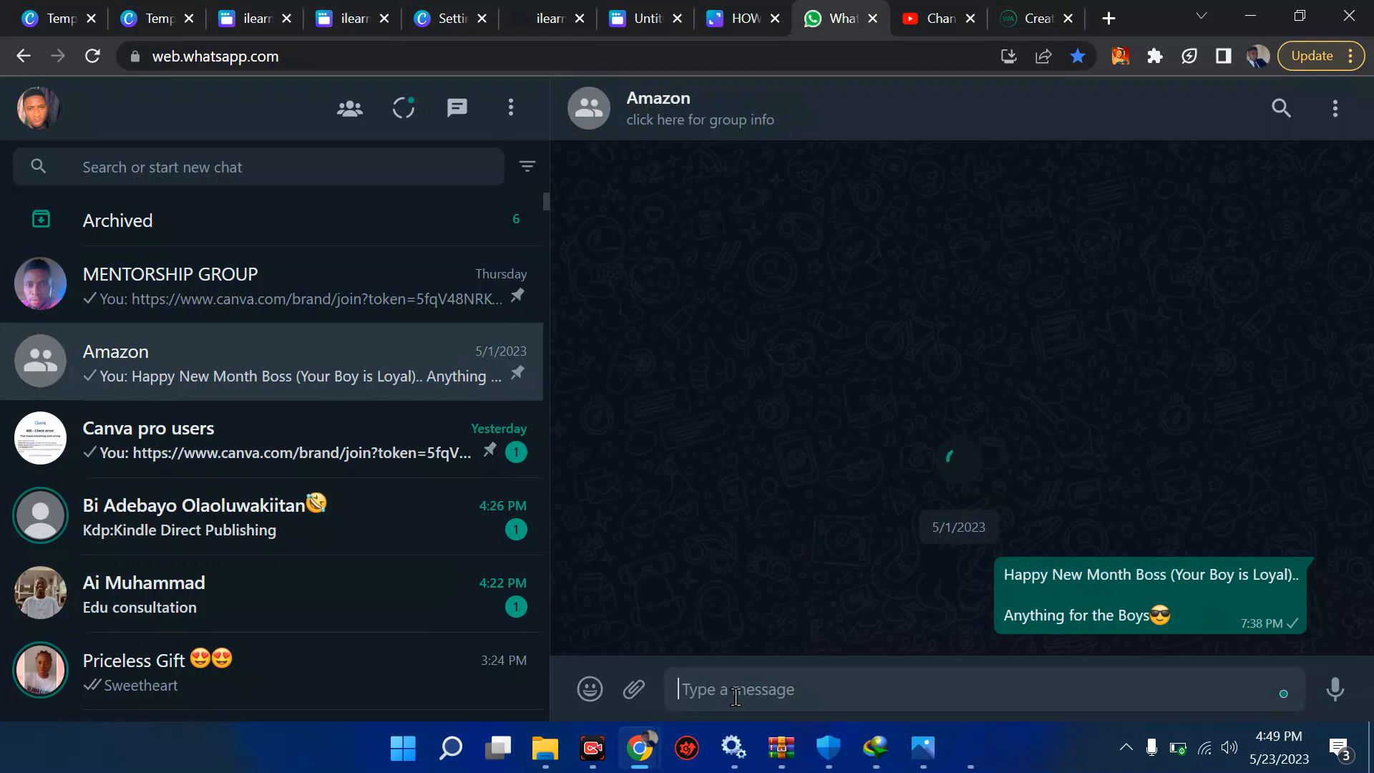
pyautogui.hotkey('ctrl', 'v')
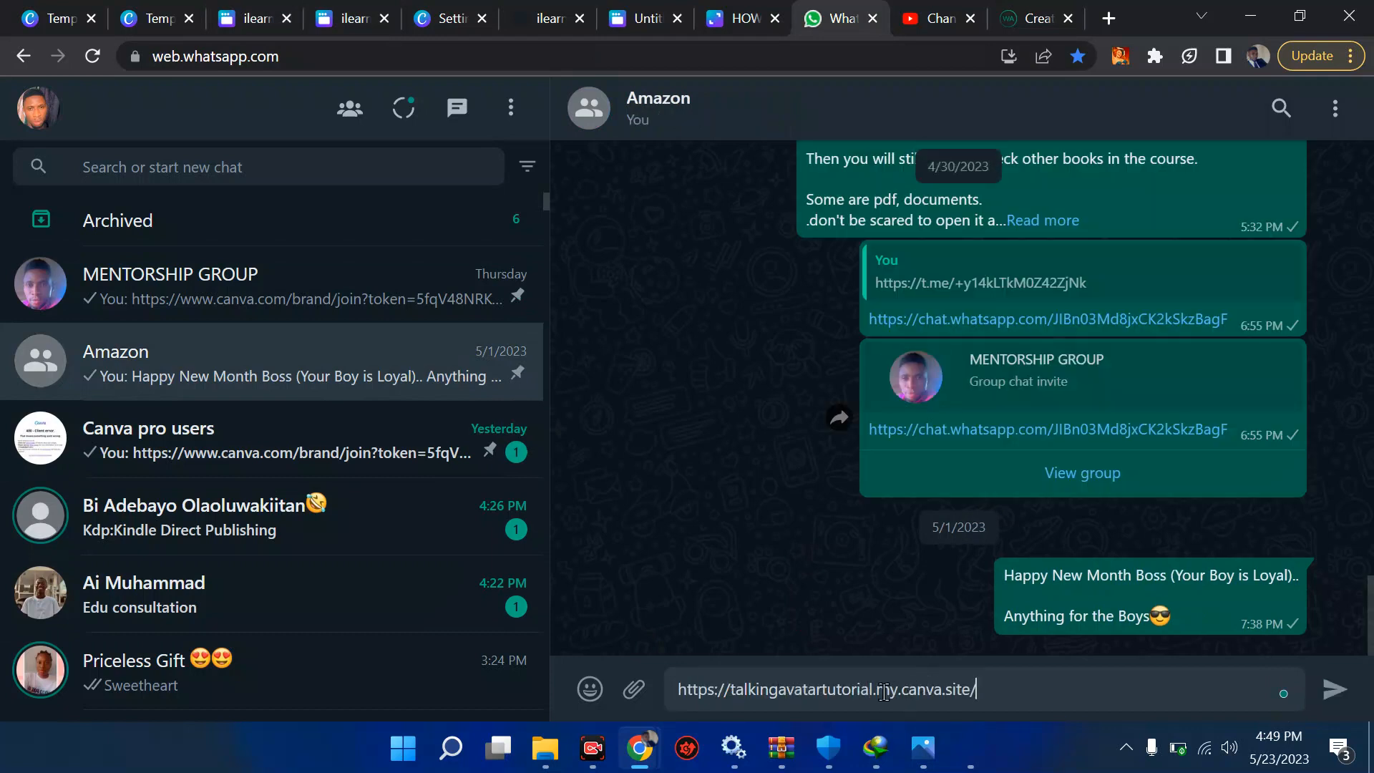
pyautogui.press('Return')
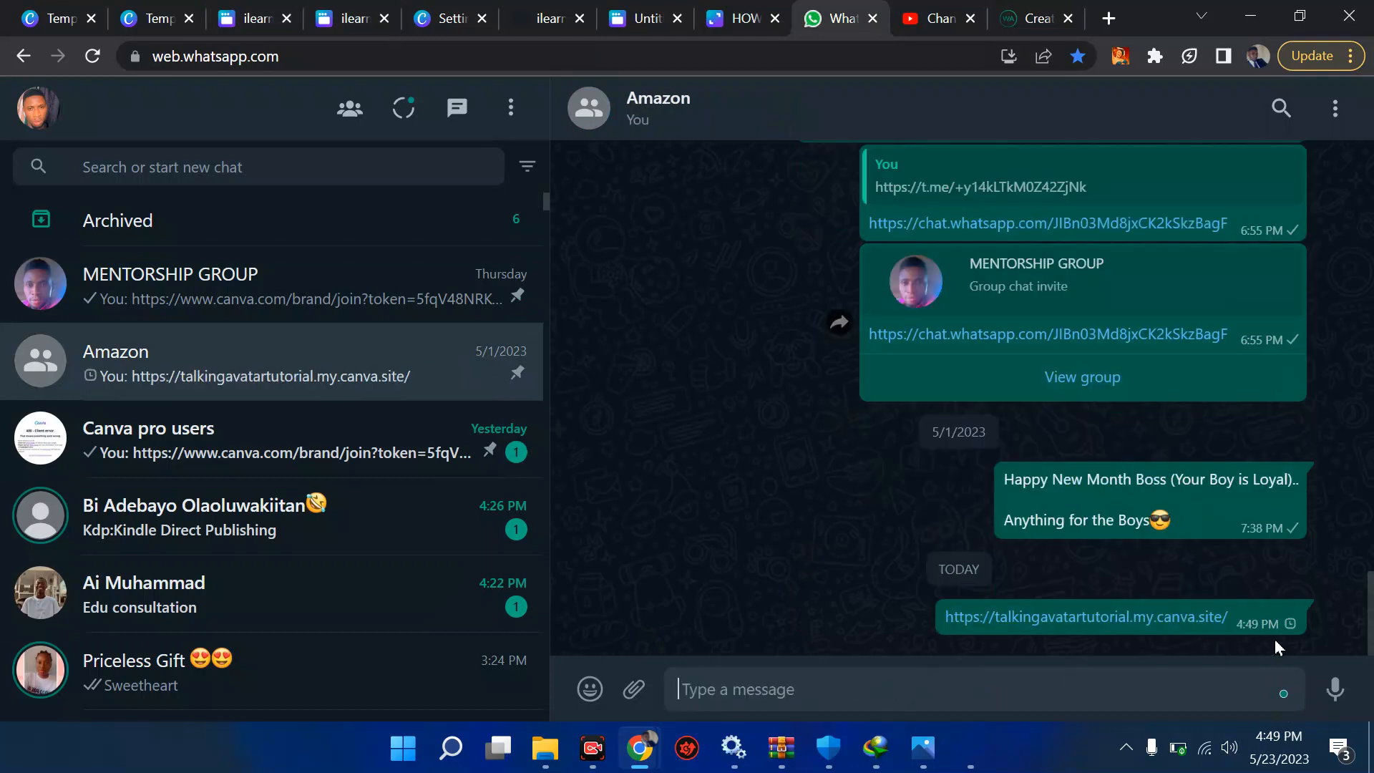
# Step: Open the sent website link, look through the live page, and test playing and pausing the first embedded video
pyautogui.click(1072, 618)
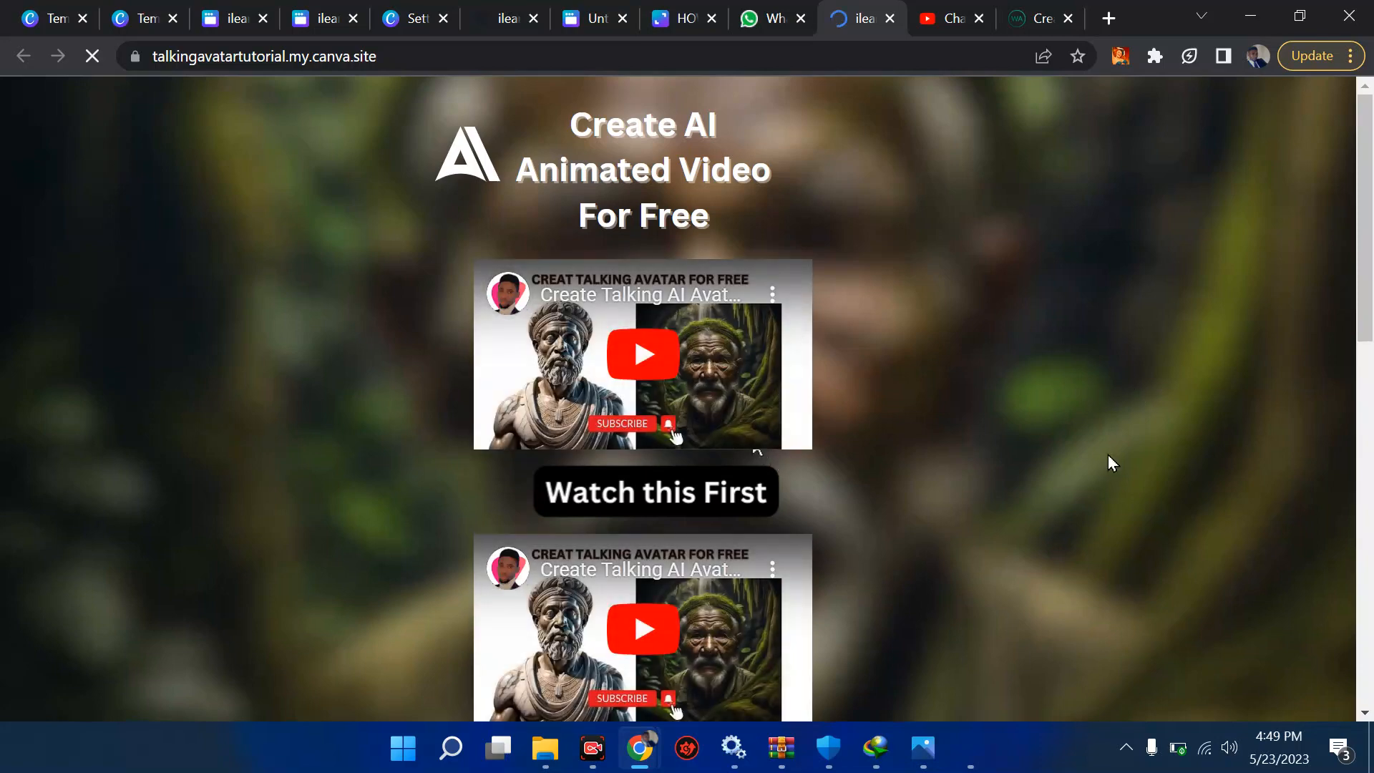
pyautogui.scroll(-8, 1110, 460)
pyautogui.scroll(-4, 1108, 455)
pyautogui.scroll(12, 1107, 455)
pyautogui.click(643, 353)
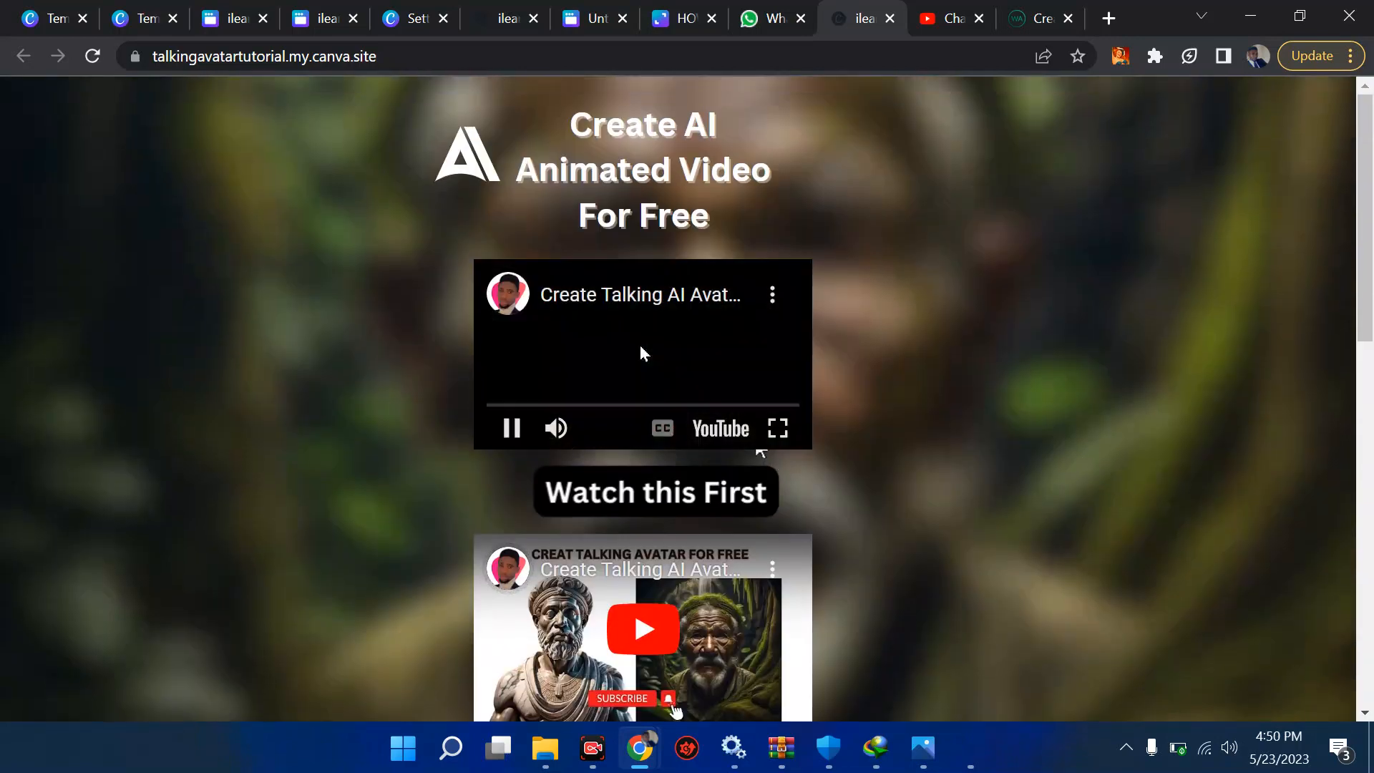
pyautogui.click(511, 427)
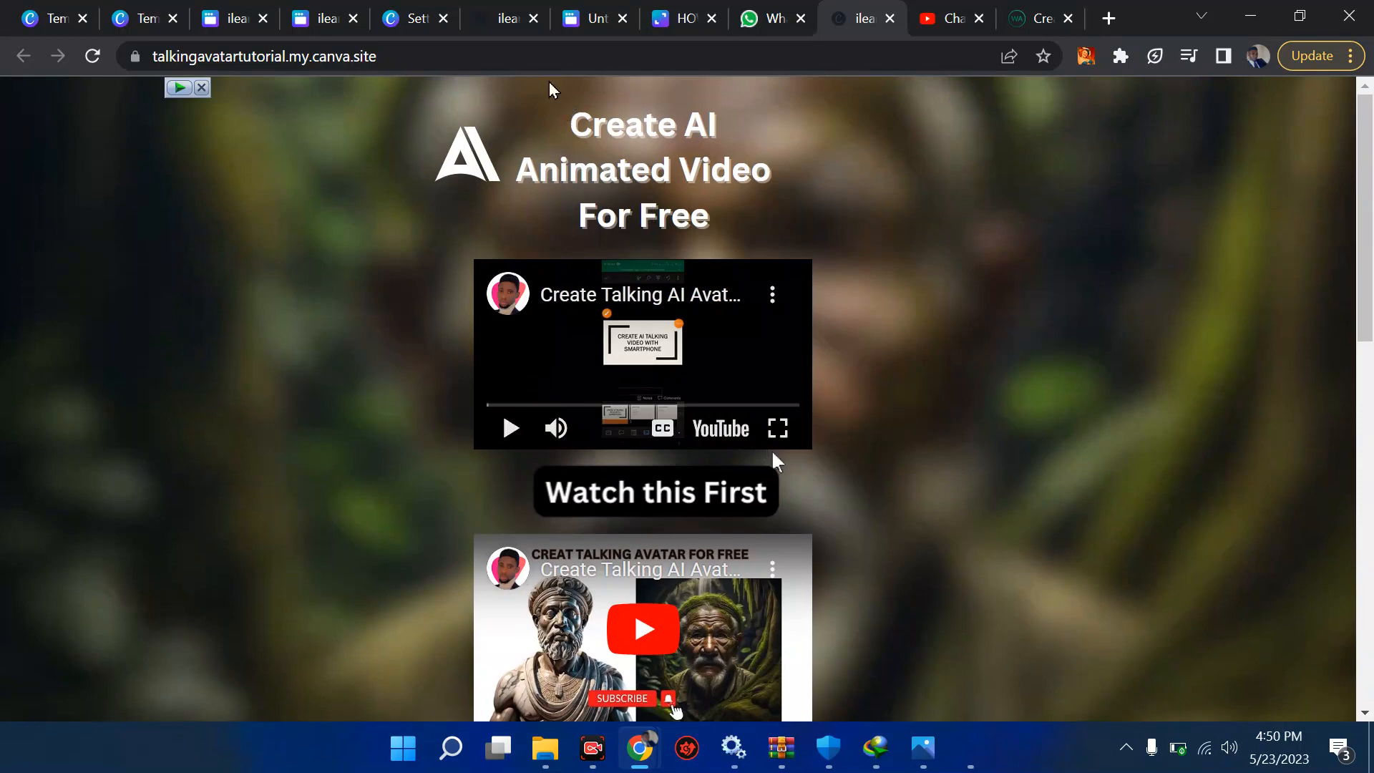
pyautogui.click(944, 18)
pyautogui.click(809, 53)
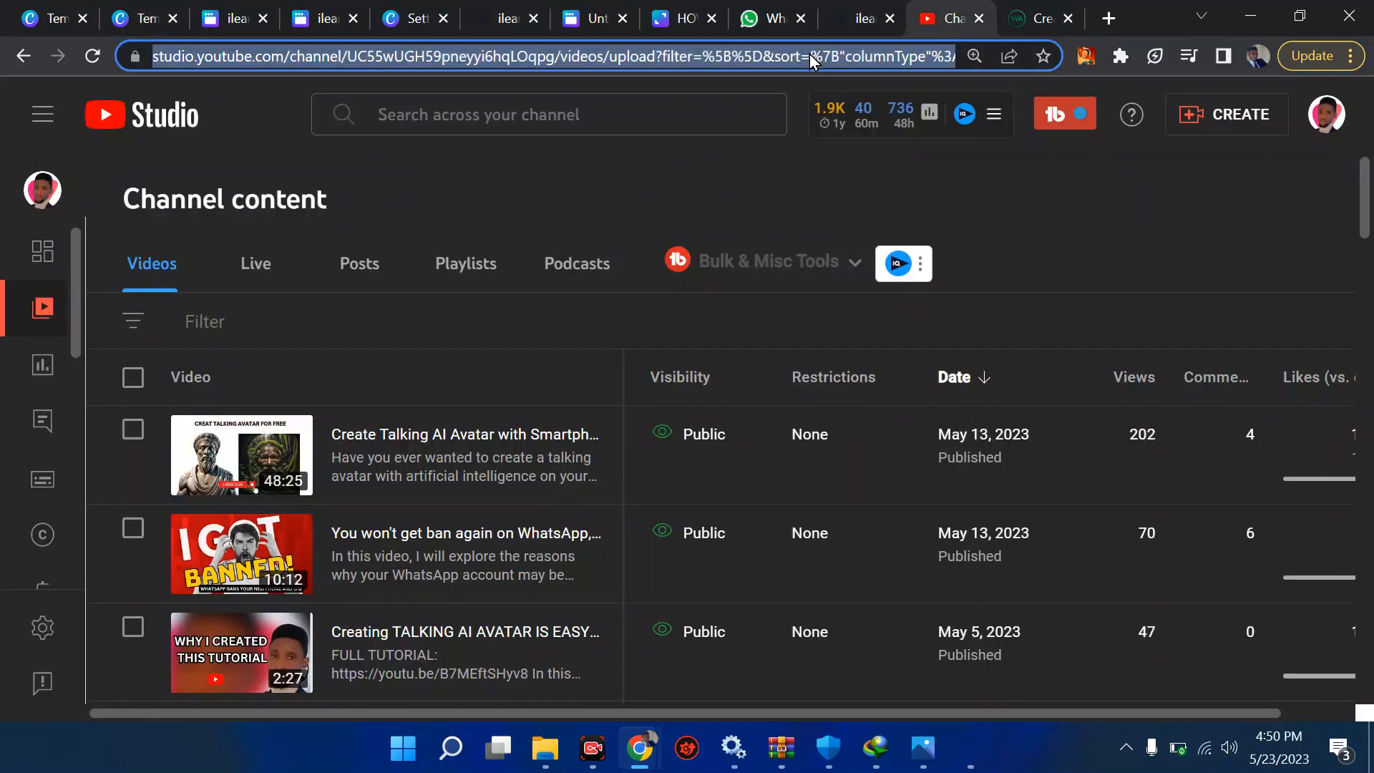
pyautogui.write('bitly')
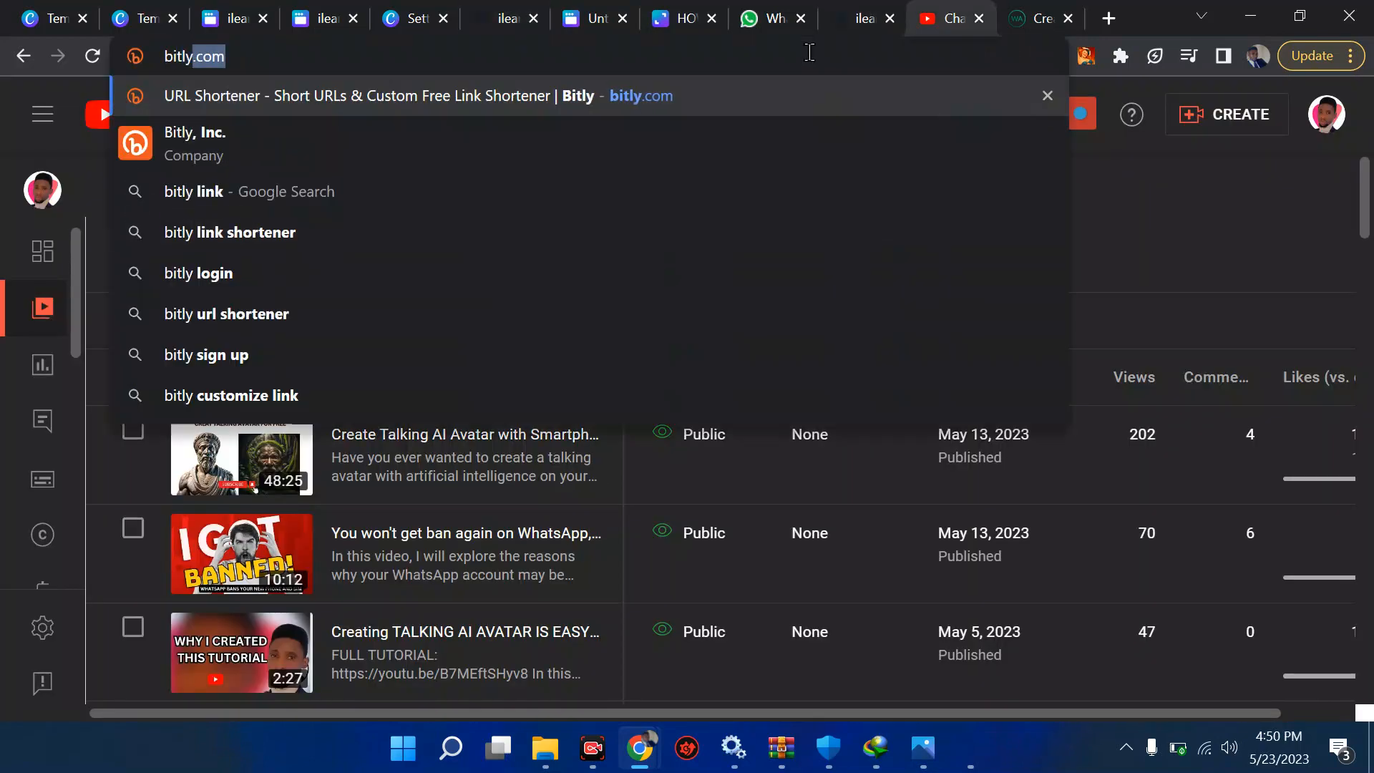
pyautogui.press('Return')
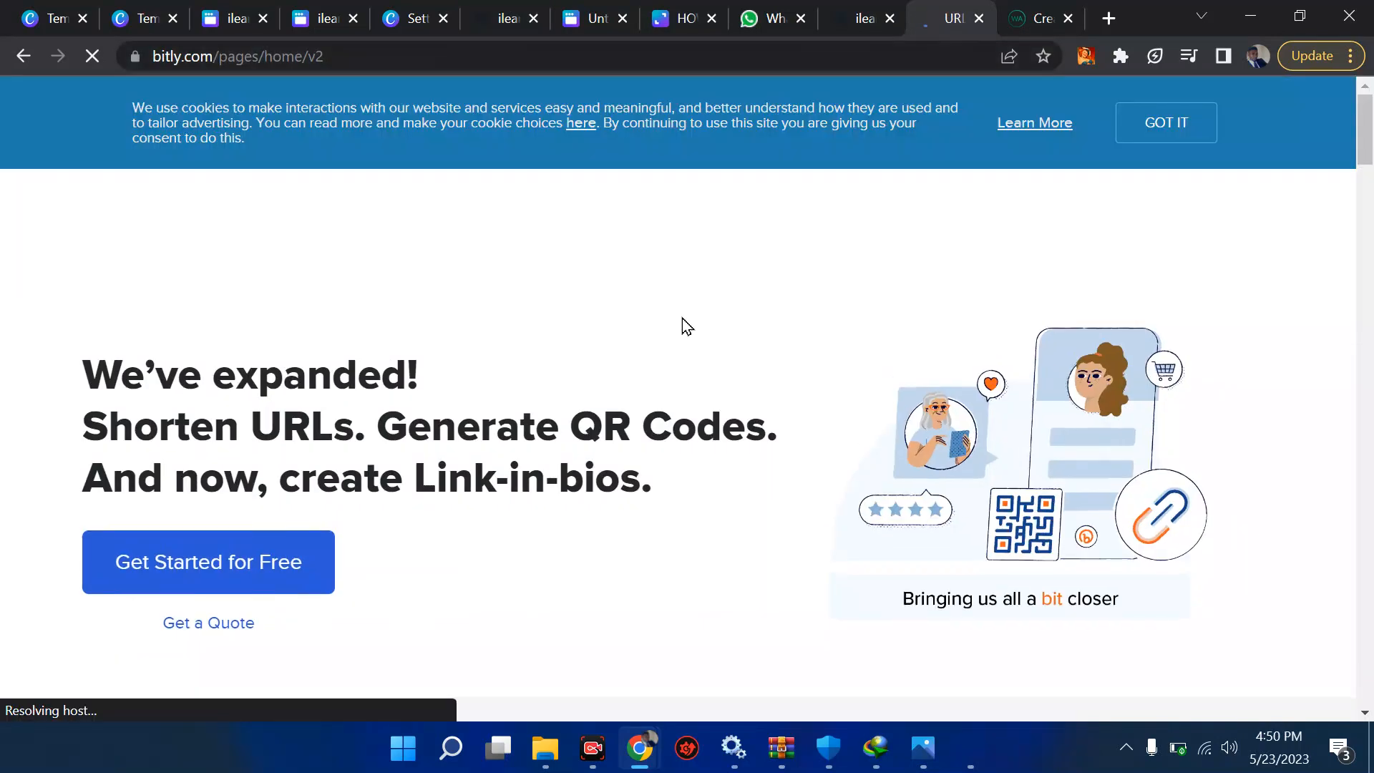
pyautogui.scroll(-8, 681, 318)
pyautogui.scroll(3, 681, 318)
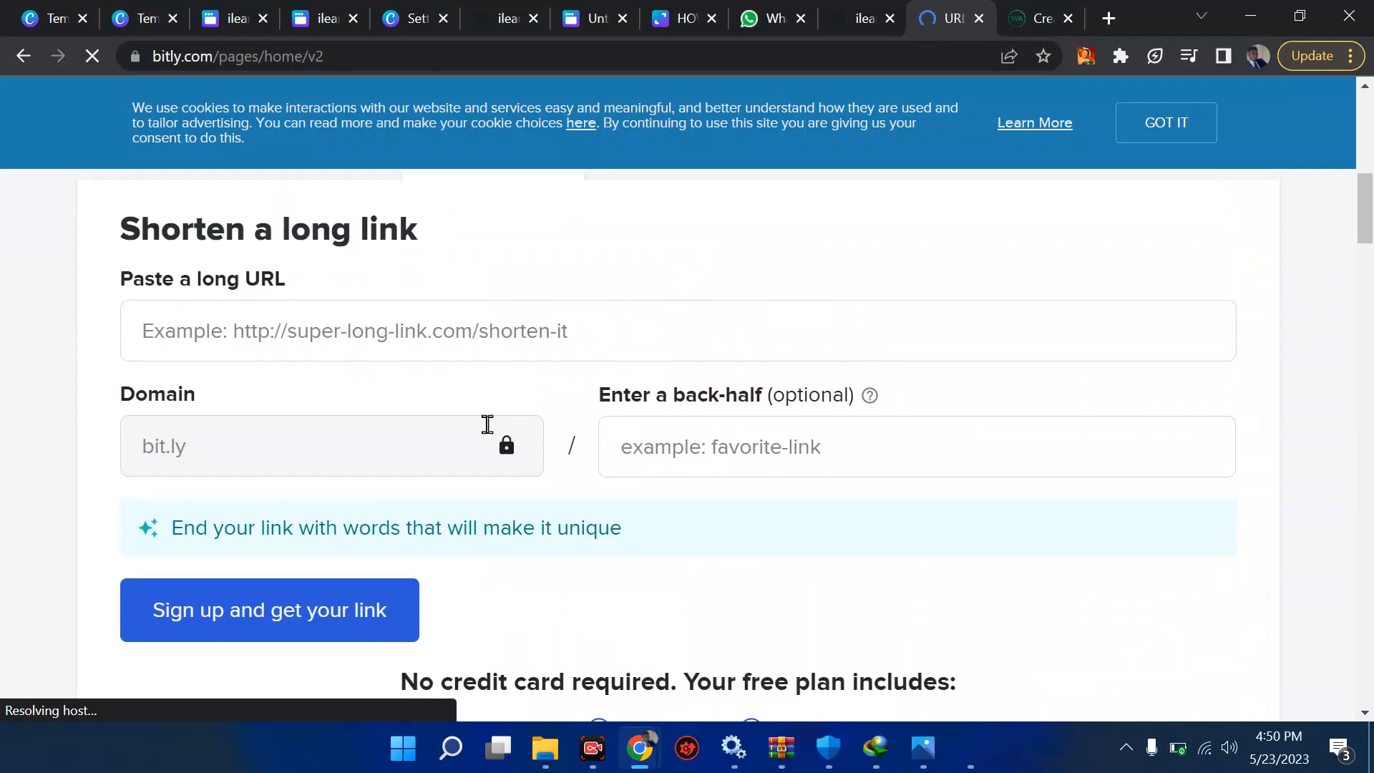
pyautogui.click(344, 340)
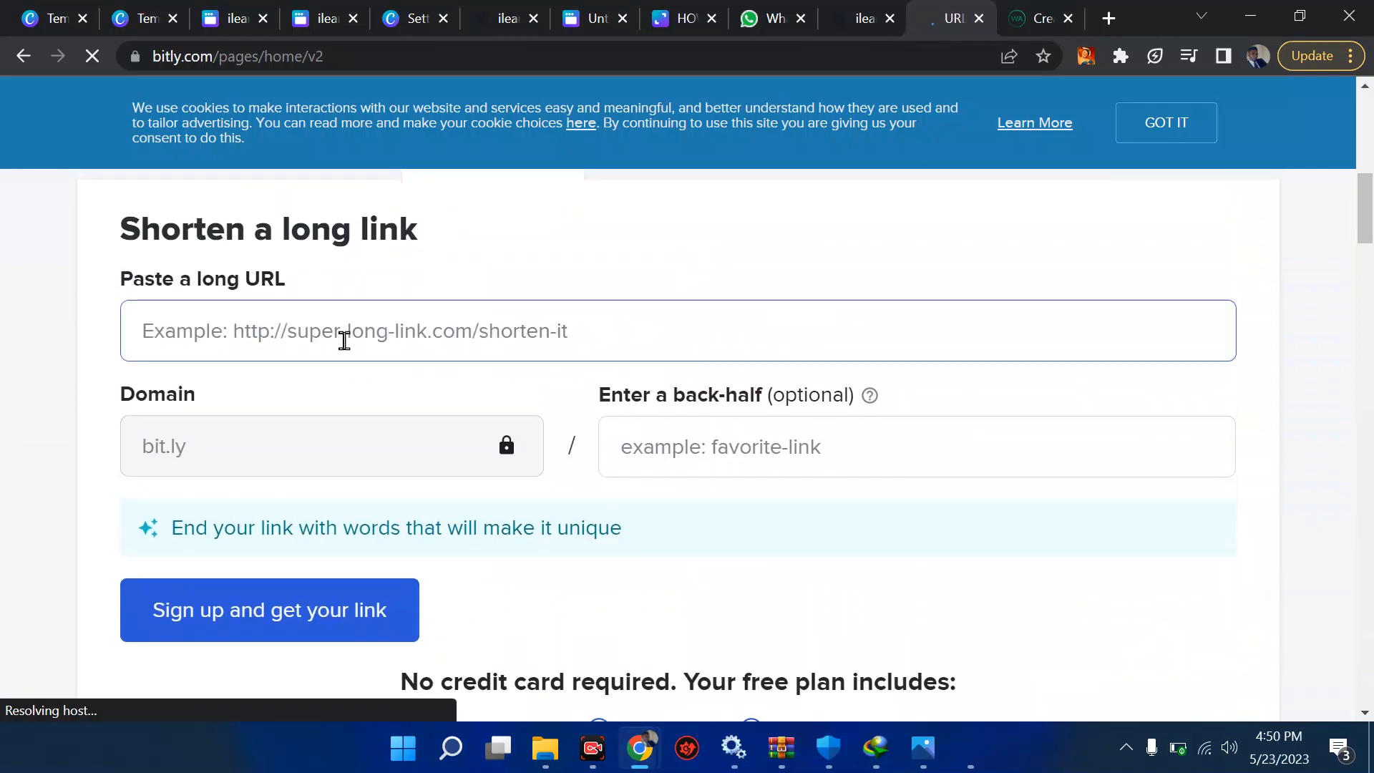
pyautogui.write('https://talkingavatartutorial.my.canva.site/')
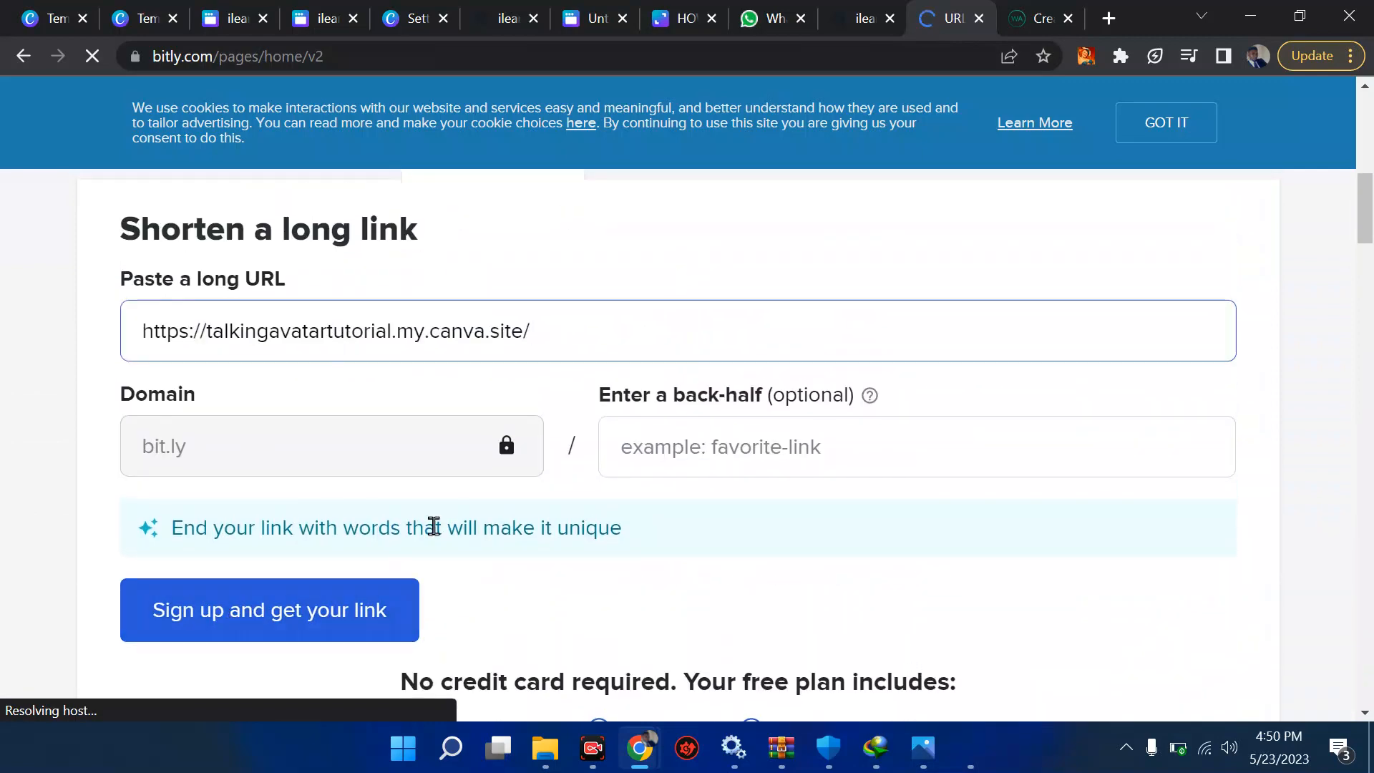
# Step: Look over the Bitly home page, request the short link and choose to sign up with Google
pyautogui.scroll(-17, 433, 526)
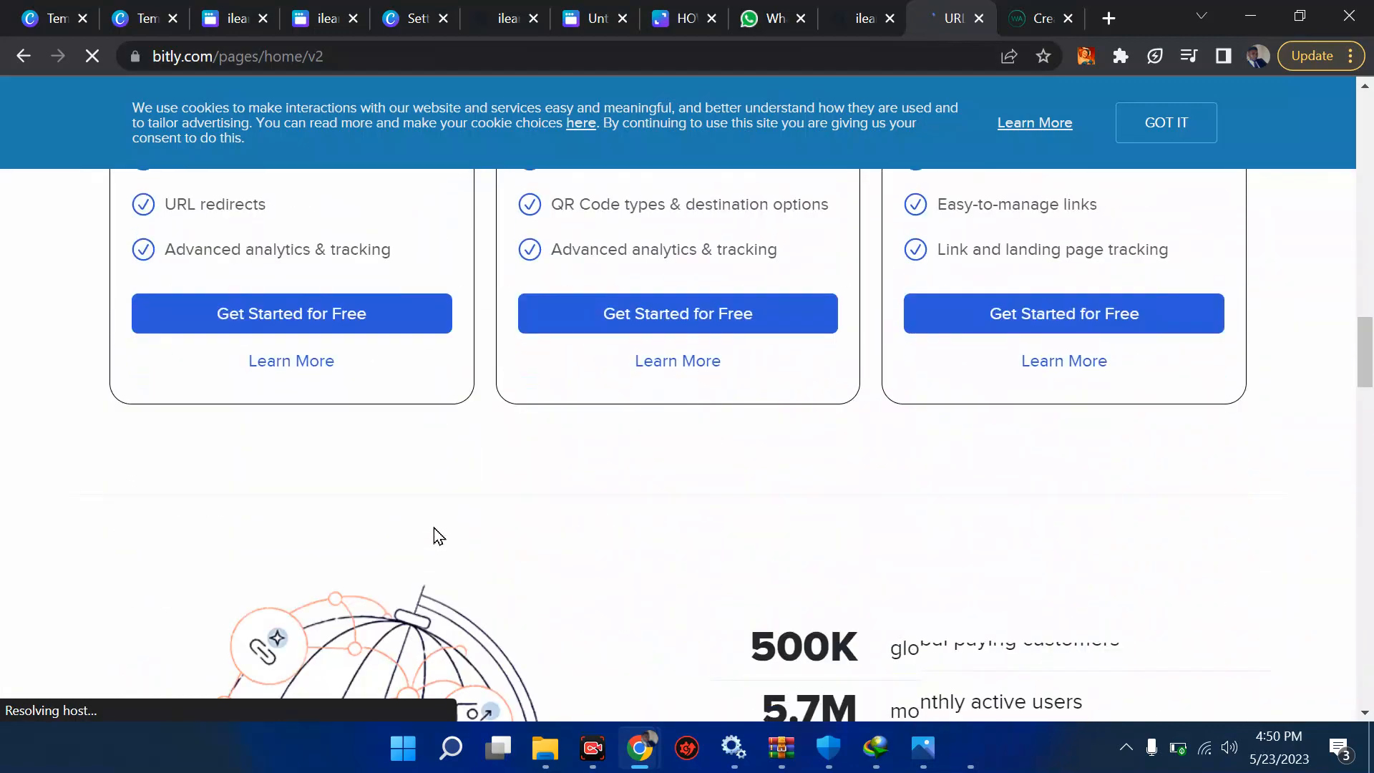
pyautogui.scroll(-20, 434, 528)
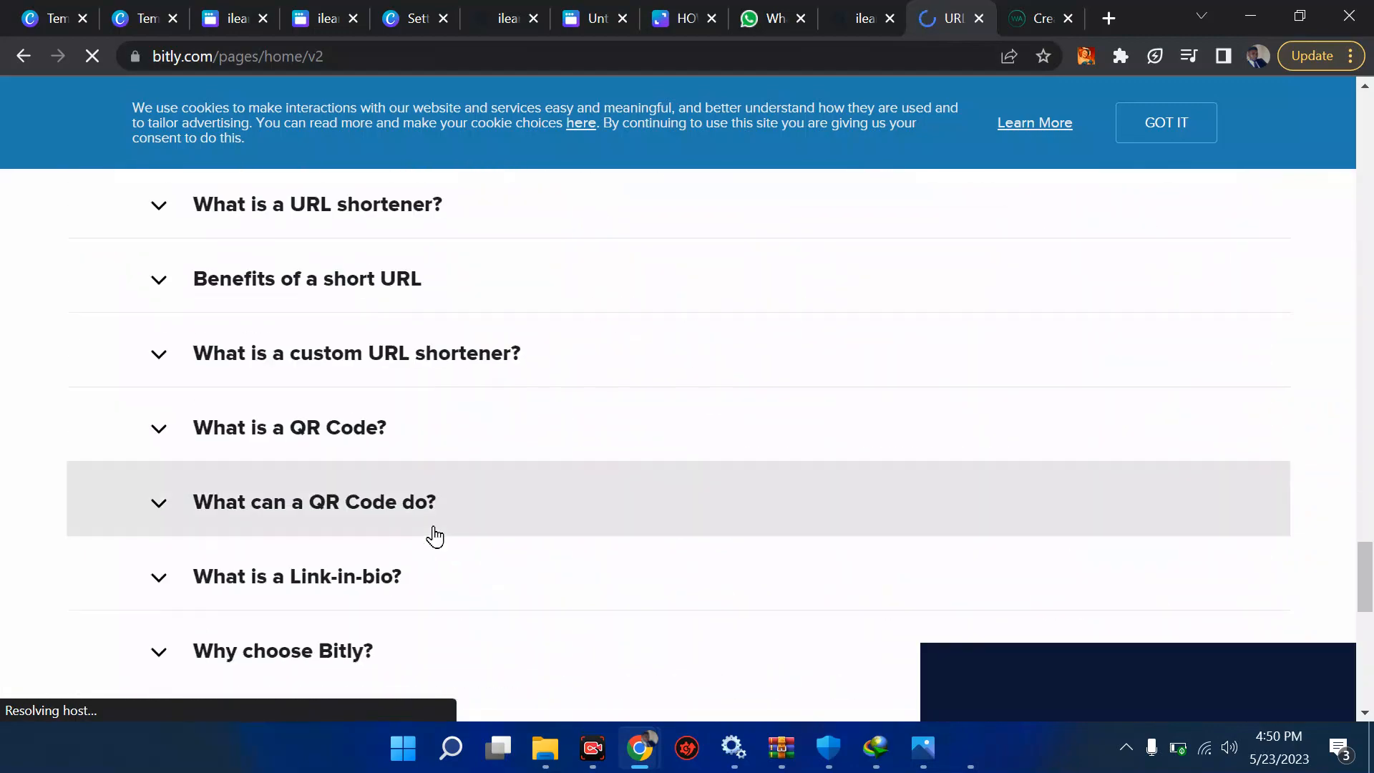
pyautogui.scroll(-10, 433, 535)
pyautogui.scroll(5, 436, 535)
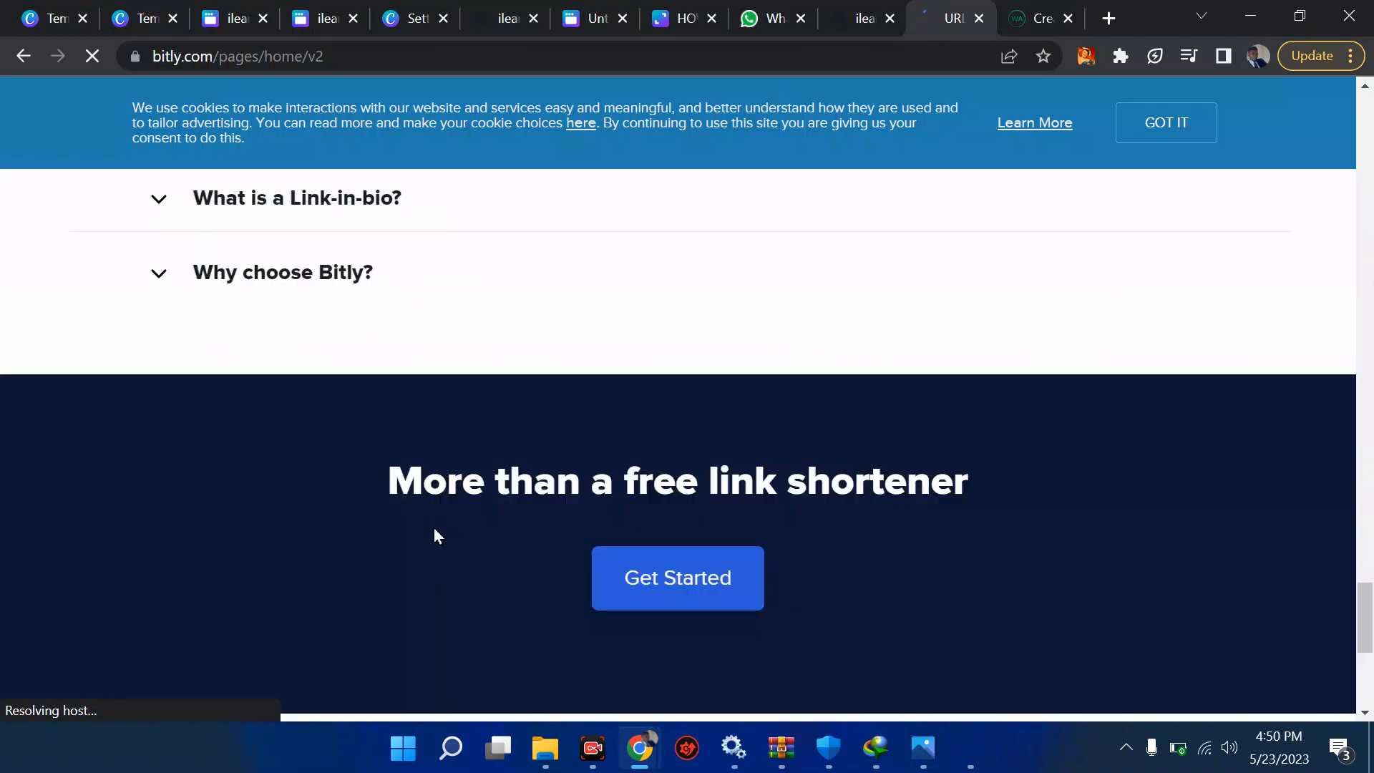
pyautogui.scroll(20, 434, 530)
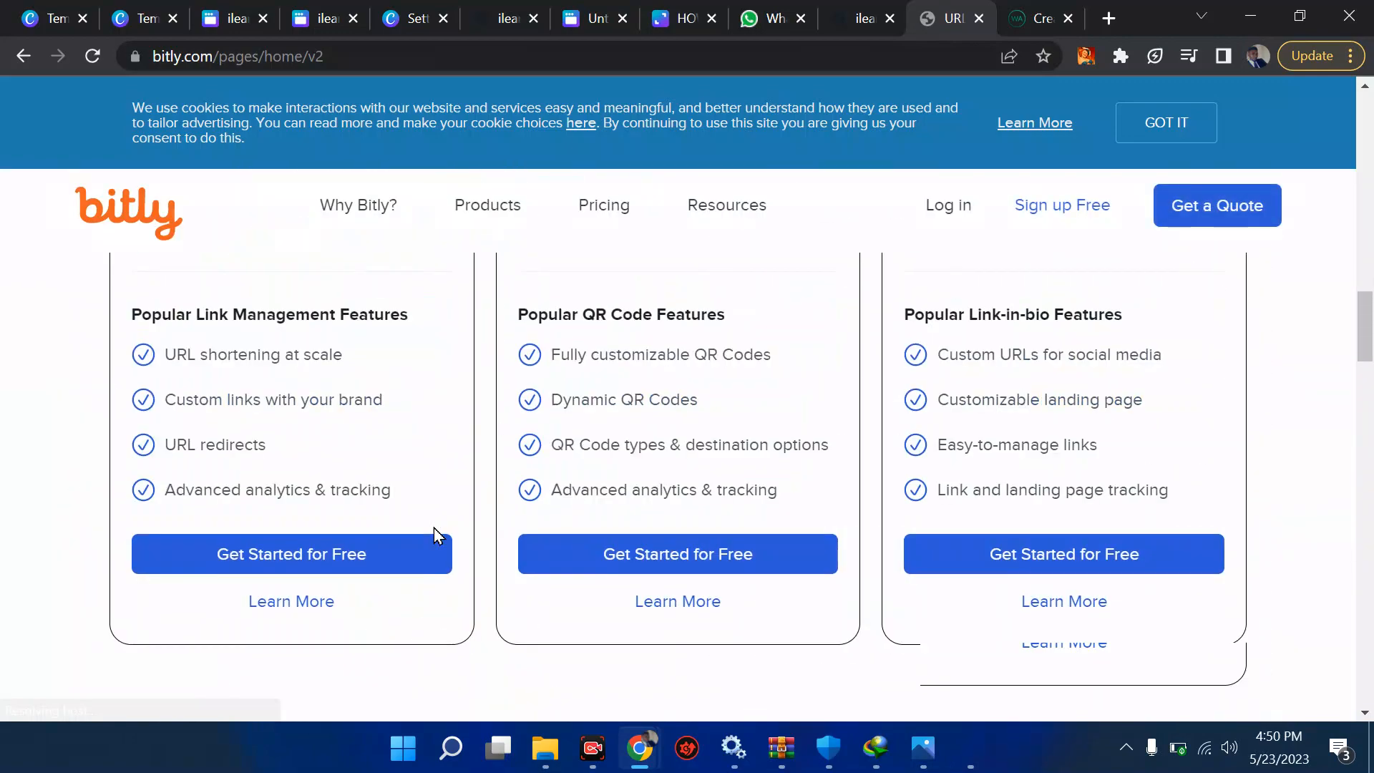
pyautogui.scroll(15, 434, 526)
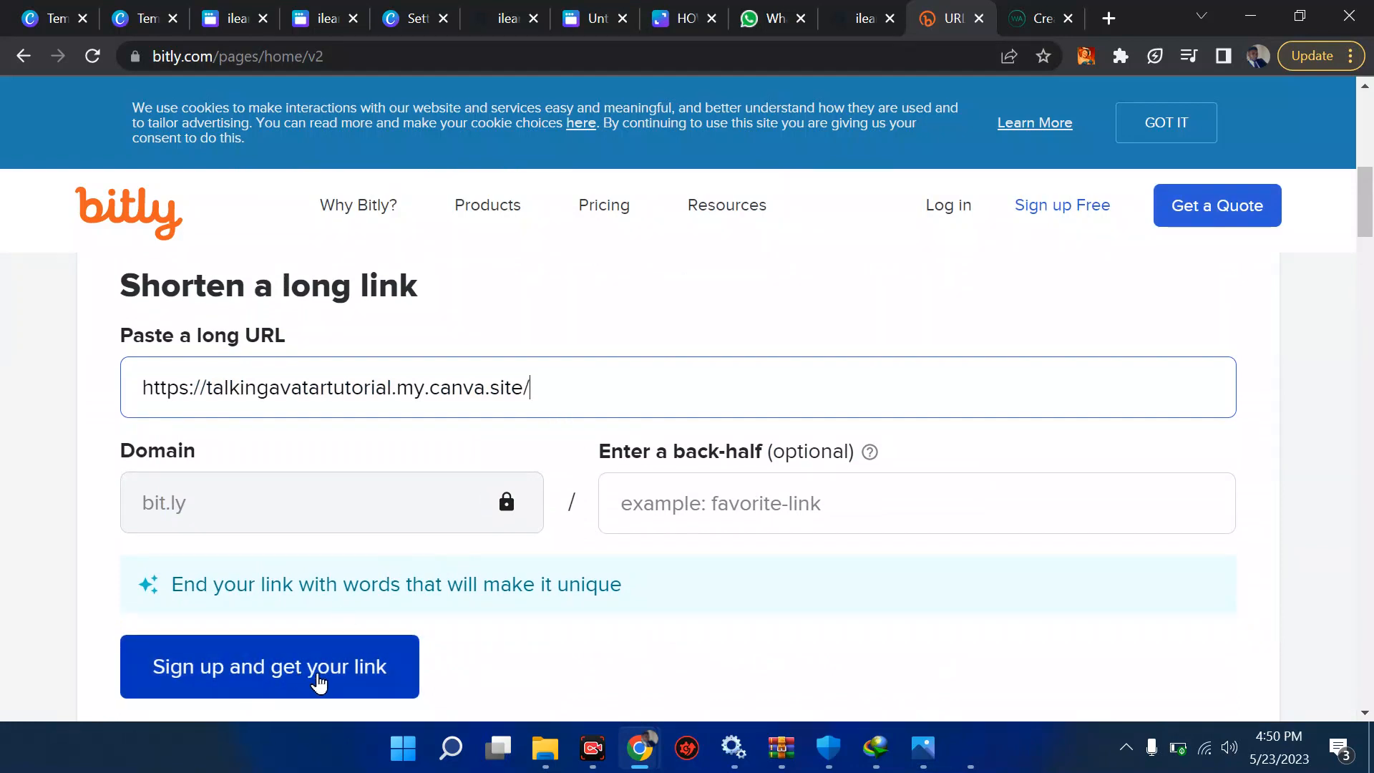
pyautogui.scroll(-1, 317, 682)
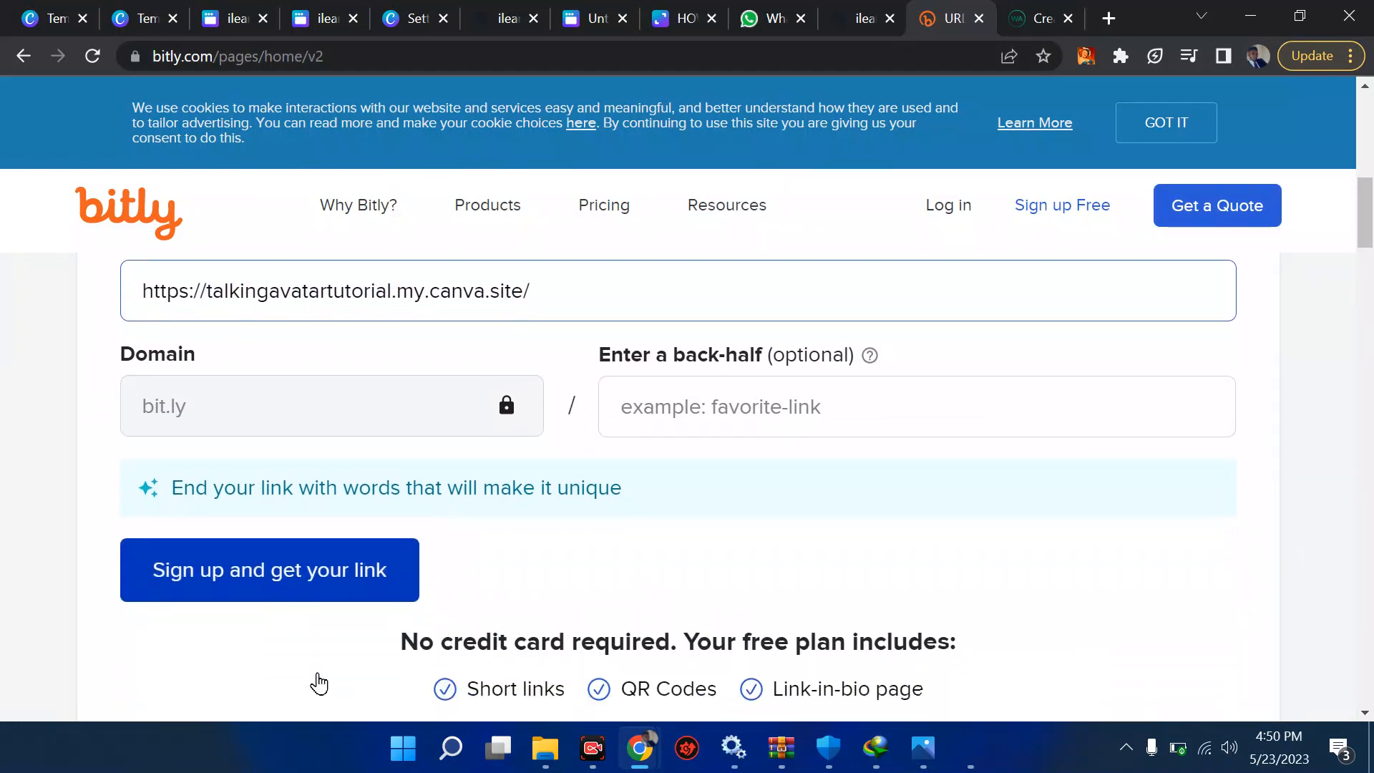
pyautogui.click(299, 570)
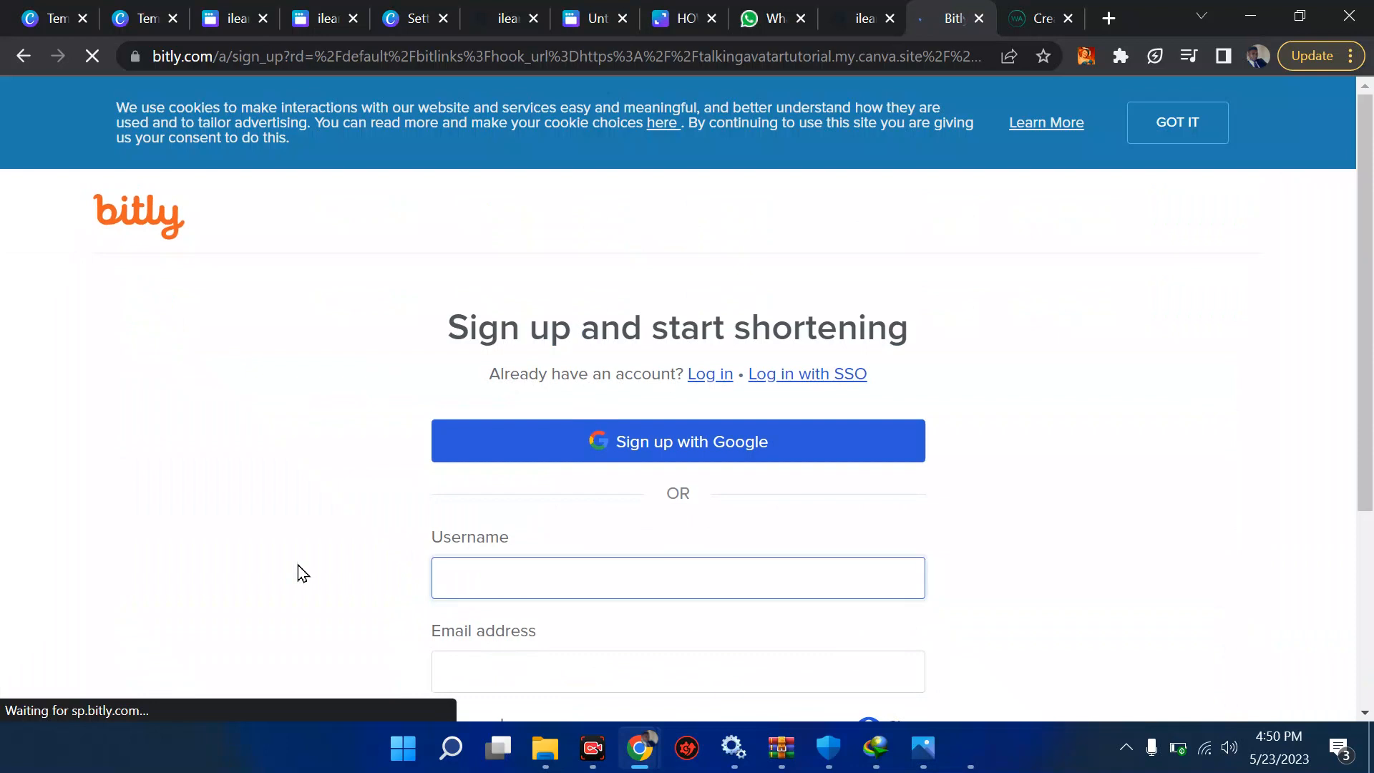
pyautogui.click(691, 440)
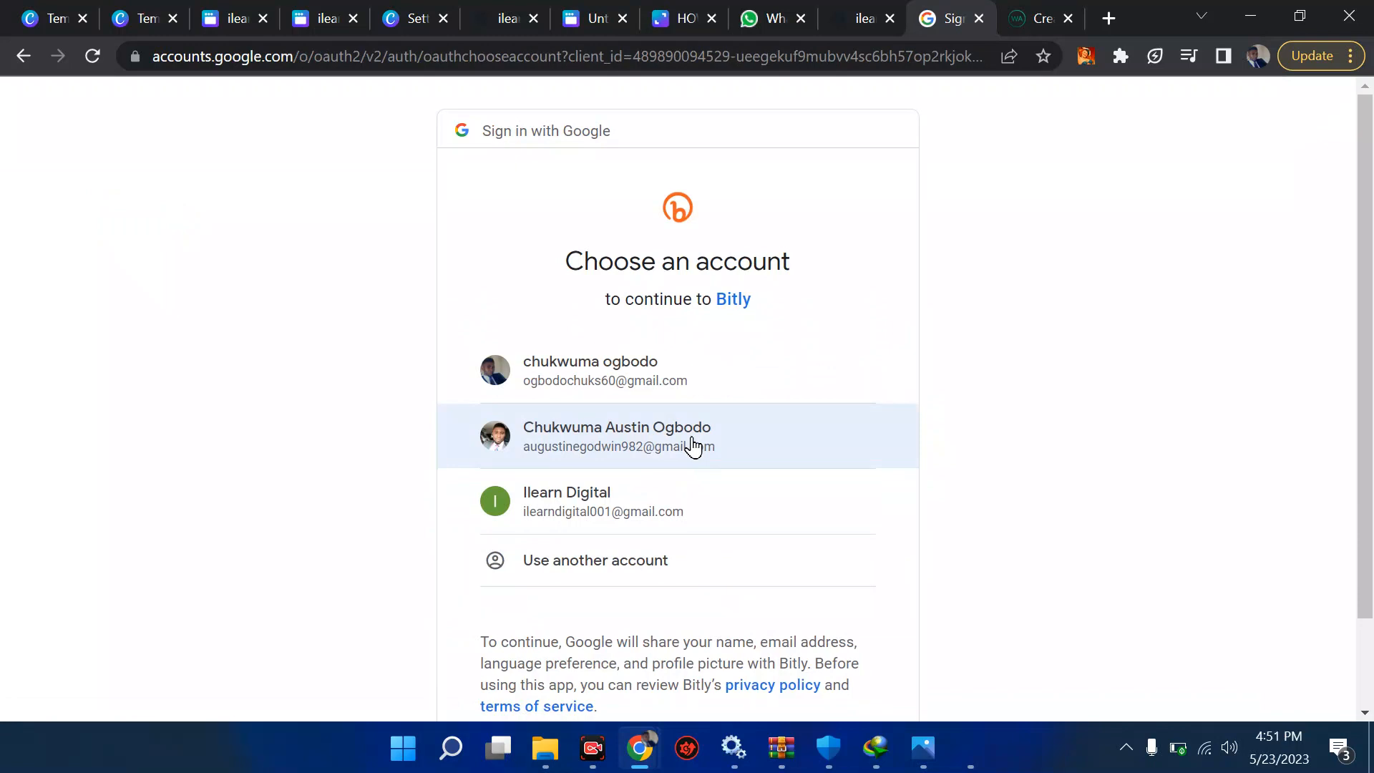
# Step: Switch back to the published ilearndigital design in Canva and dismiss the live website announcement
pyautogui.click(587, 10)
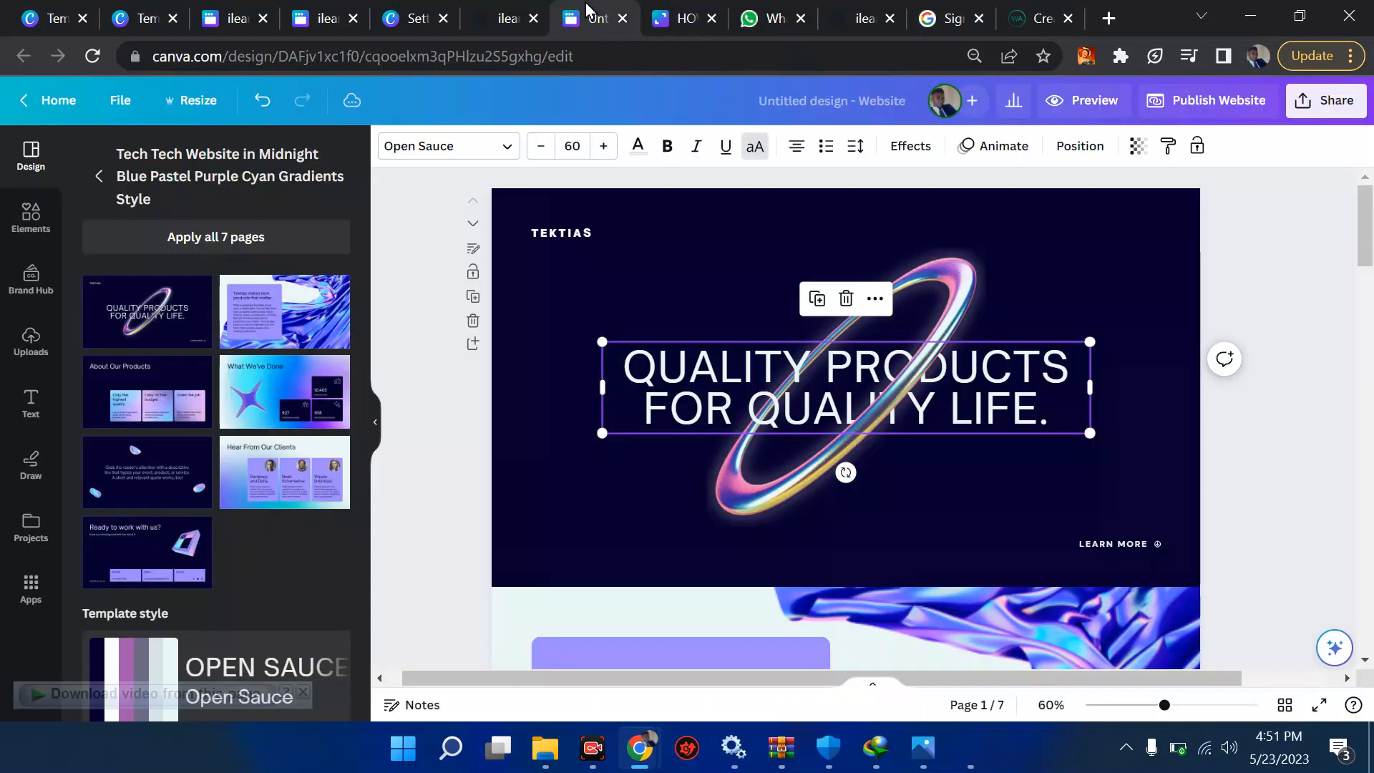
pyautogui.click(409, 13)
pyautogui.click(306, 10)
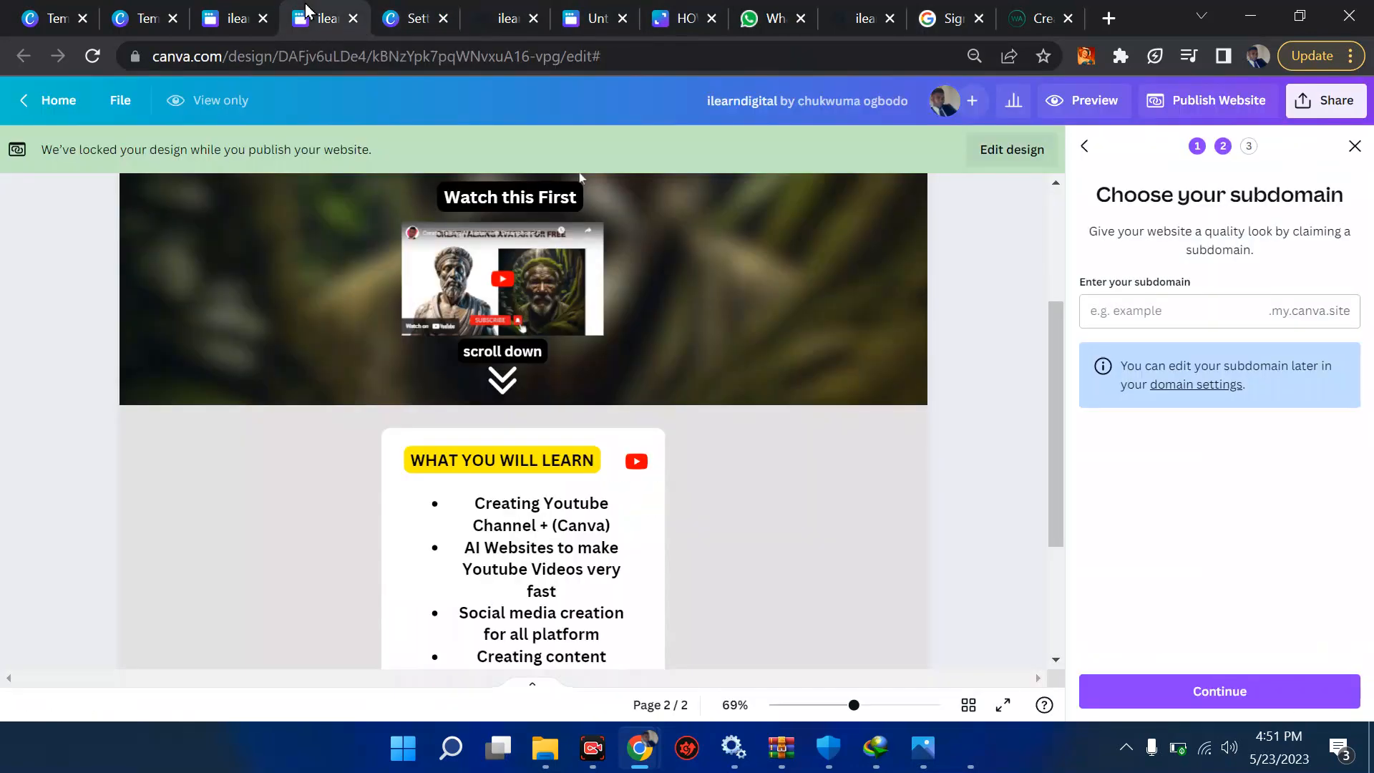
pyautogui.moveTo(227, 21)
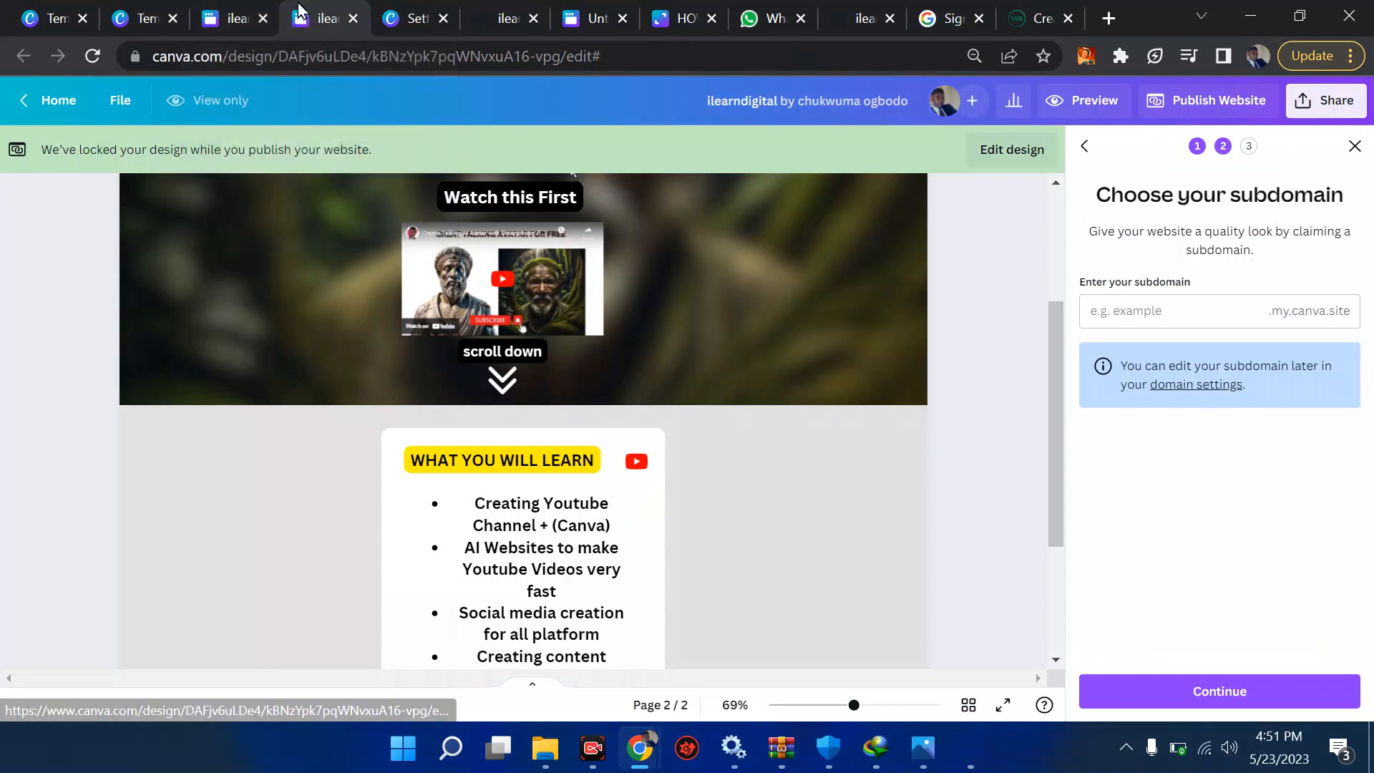
pyautogui.click(236, 18)
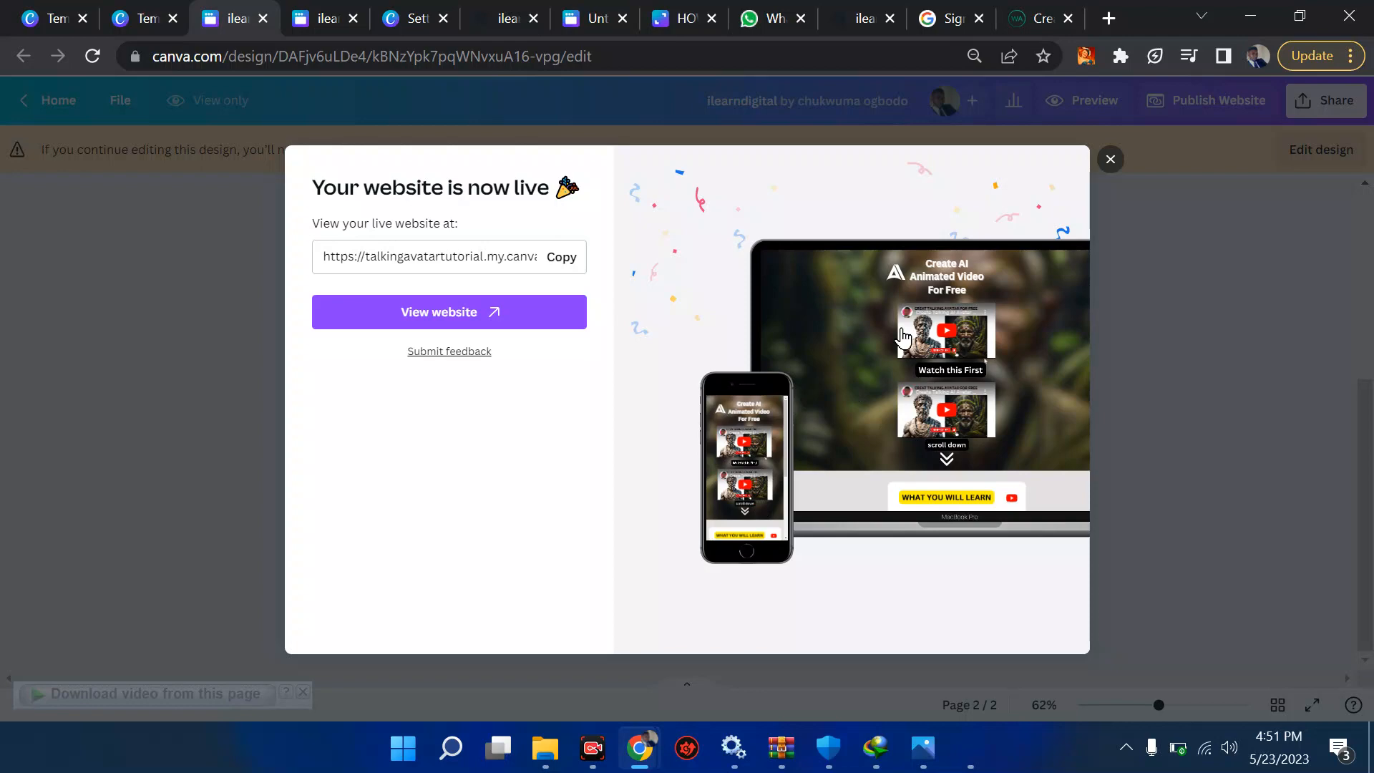
pyautogui.click(1110, 160)
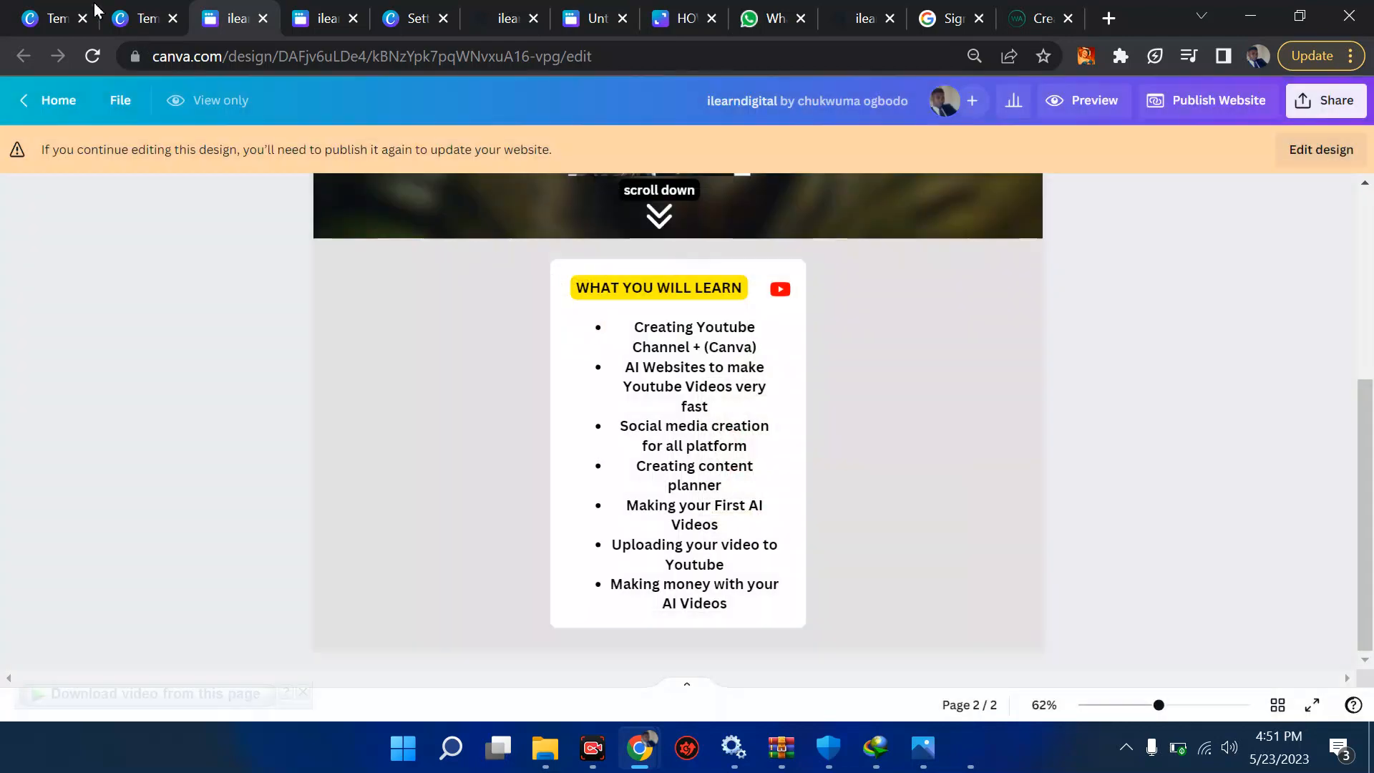
# Step: Close the Music Business Website template preview and look through Canva's website templates
pyautogui.click(130, 15)
pyautogui.click(37, 16)
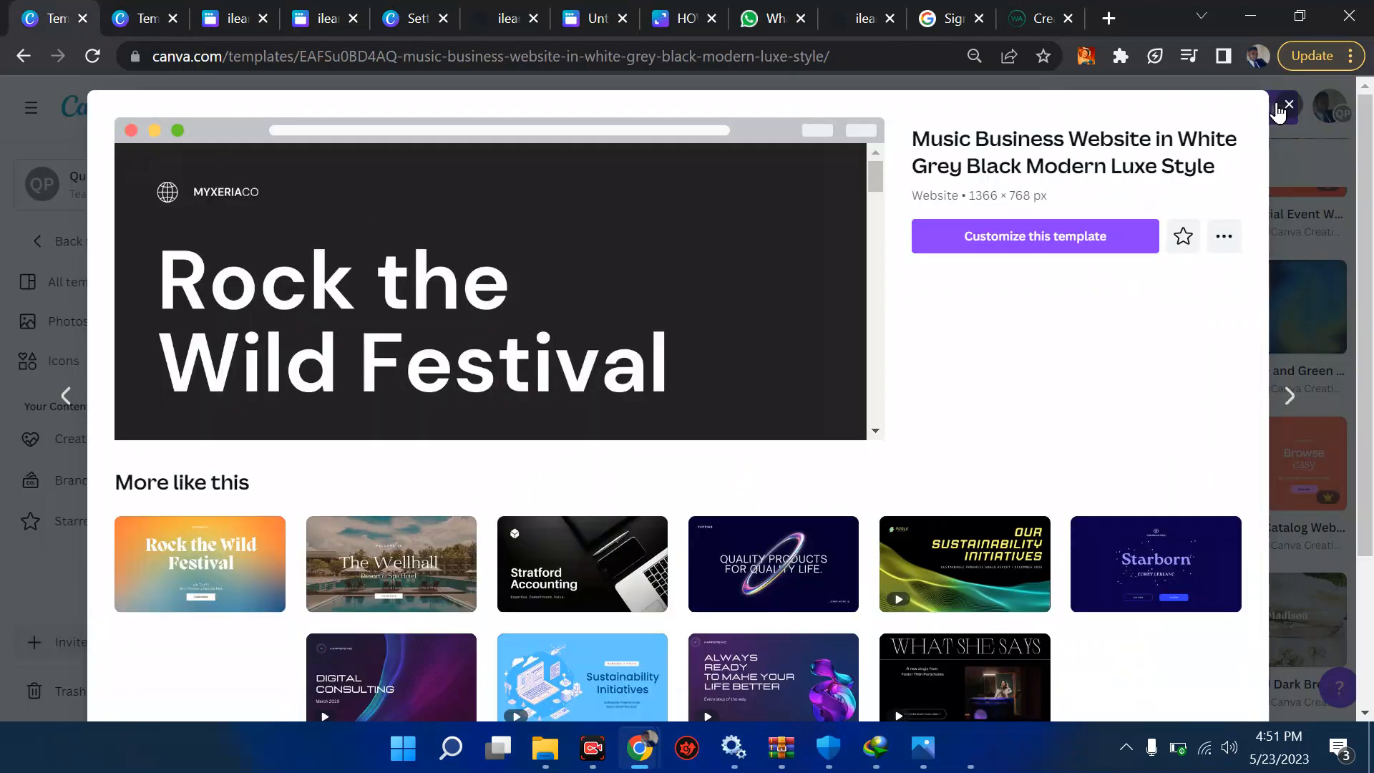
pyautogui.click(1289, 109)
pyautogui.scroll(-3, 4, 465)
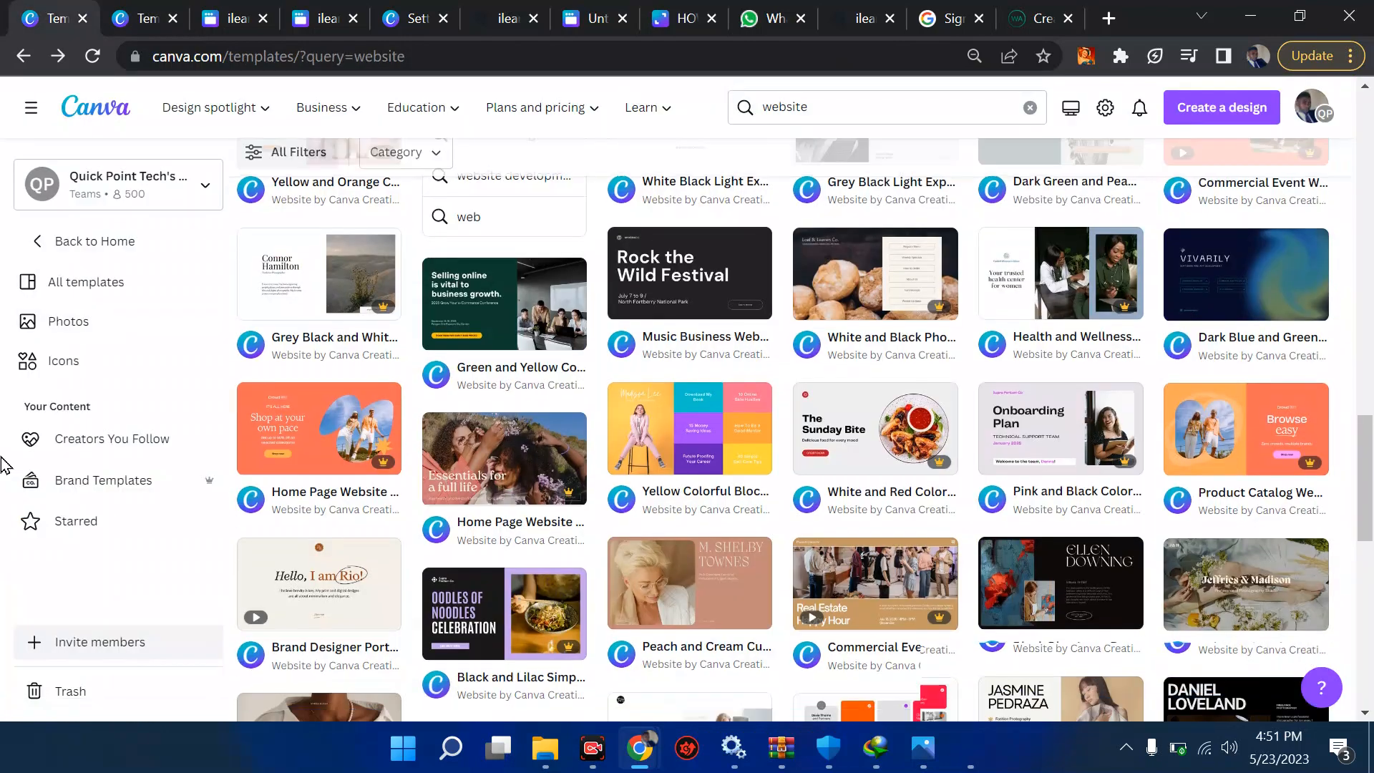
pyautogui.scroll(-2, 45, 354)
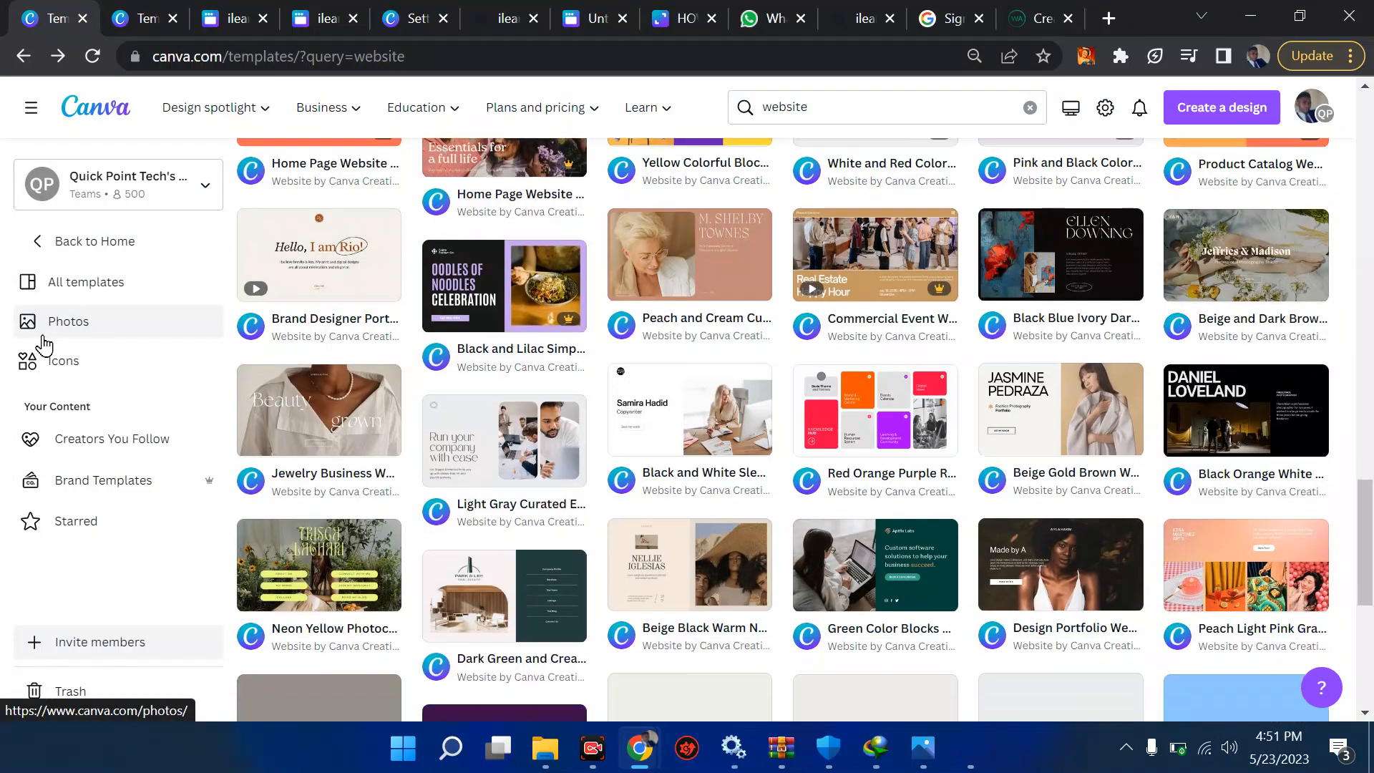
pyautogui.scroll(-2, 46, 593)
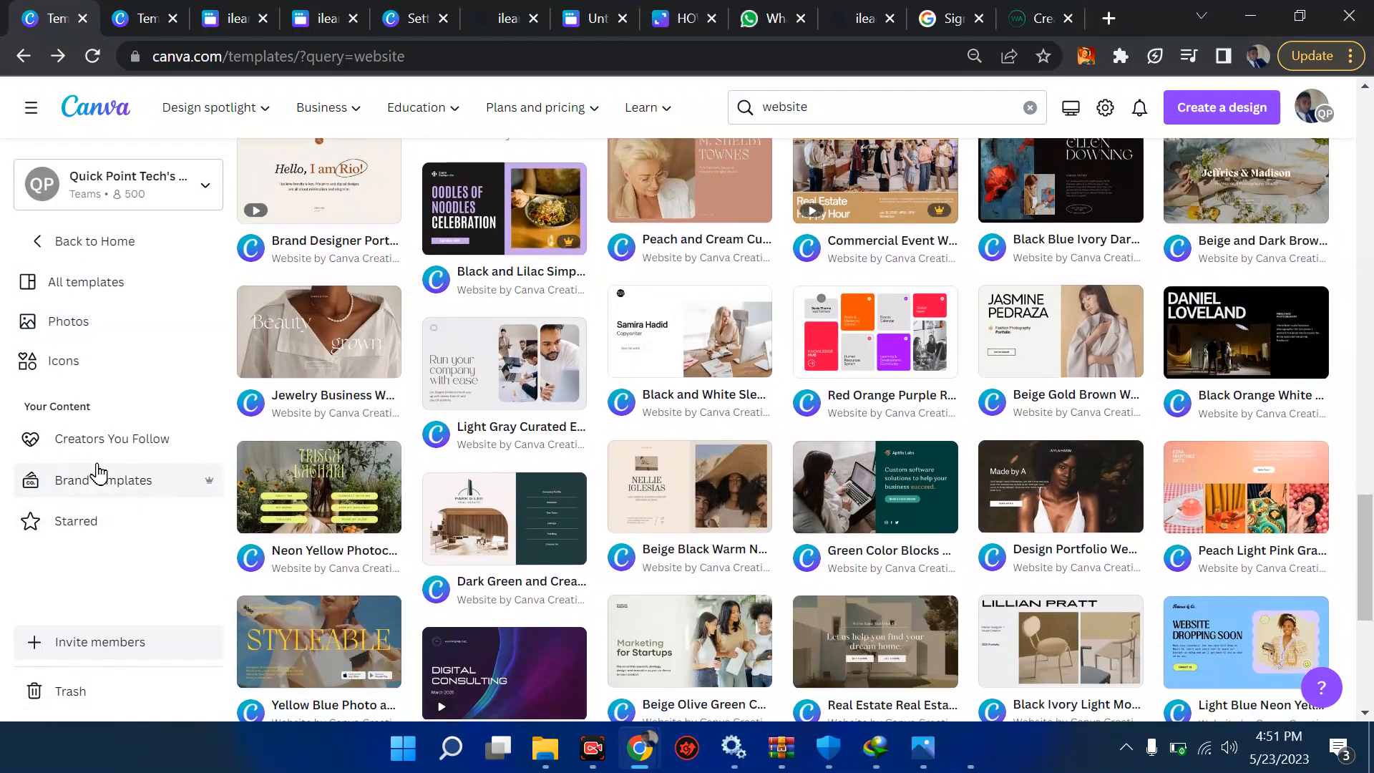
pyautogui.scroll(-2, 83, 438)
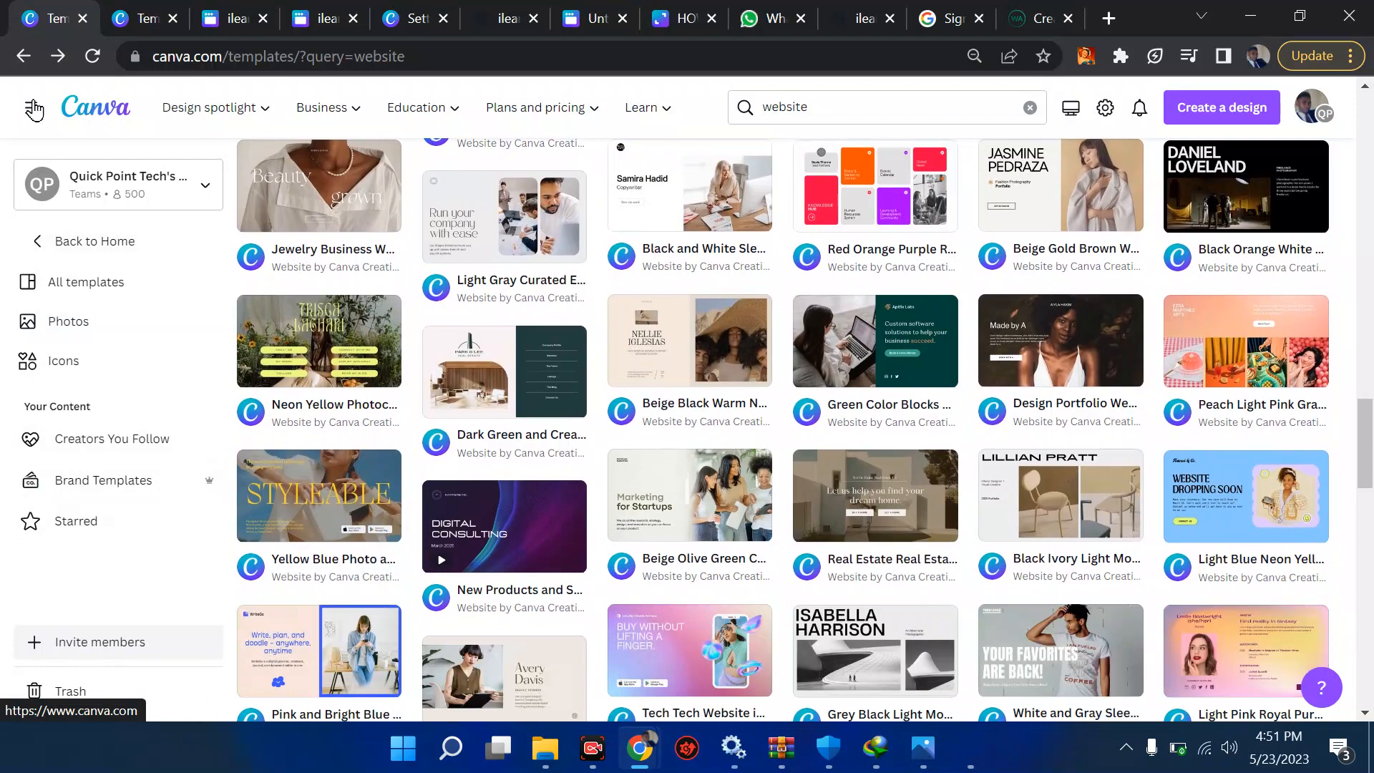
pyautogui.click(28, 111)
pyautogui.click(29, 110)
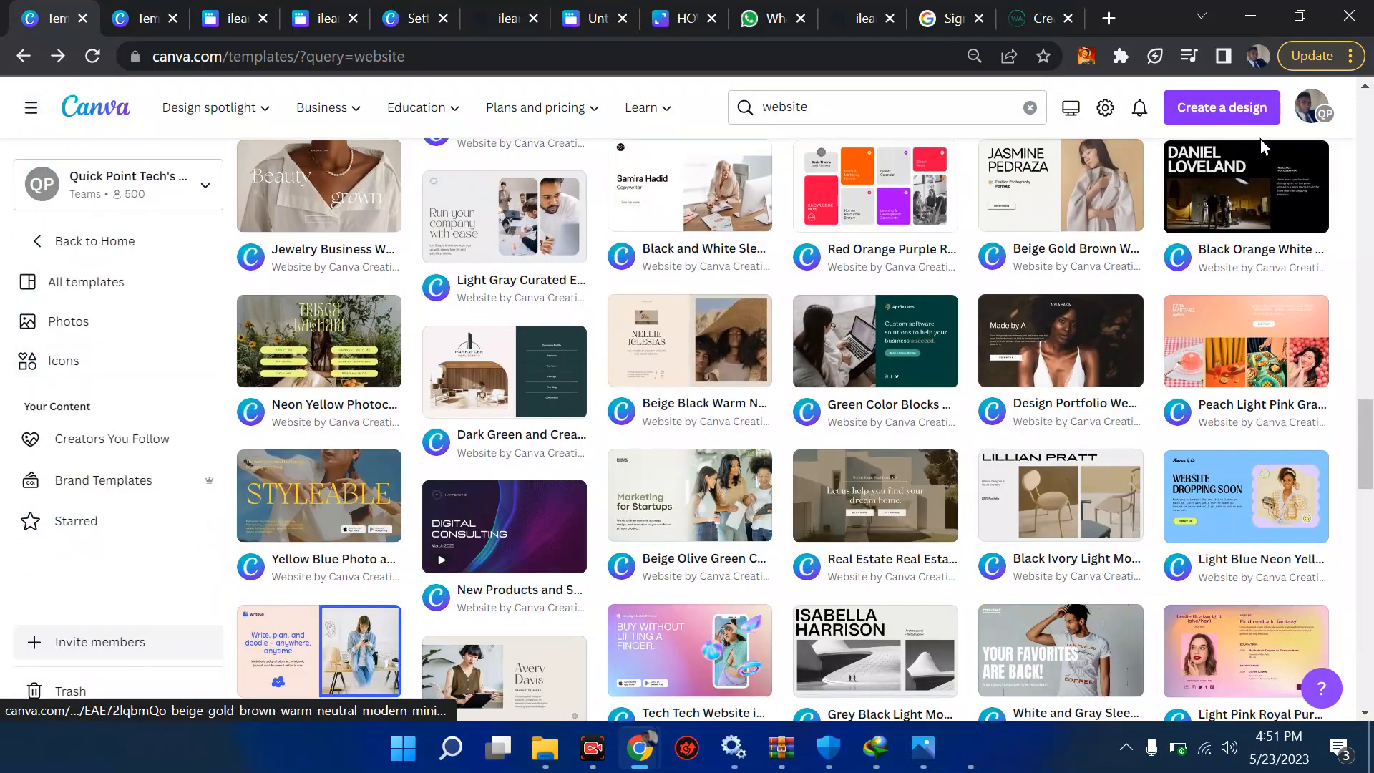
# Step: Go to canva.com/settings in place of the website template results and open the Domains settings
pyautogui.moveTo(1368, 444); pyautogui.dragTo(1280, 168)
pyautogui.click(450, 50)
pyautogui.click(441, 51)
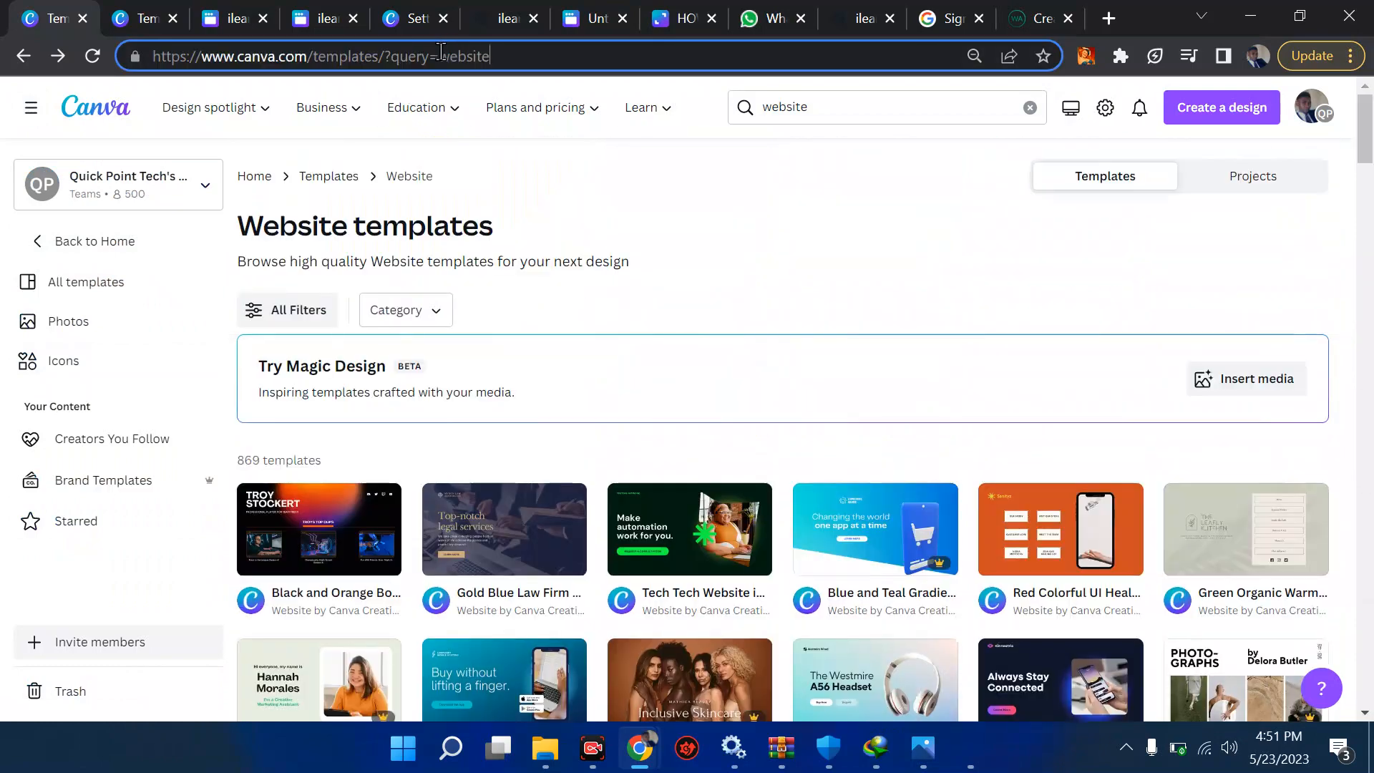
pyautogui.moveTo(509, 52); pyautogui.dragTo(313, 55)
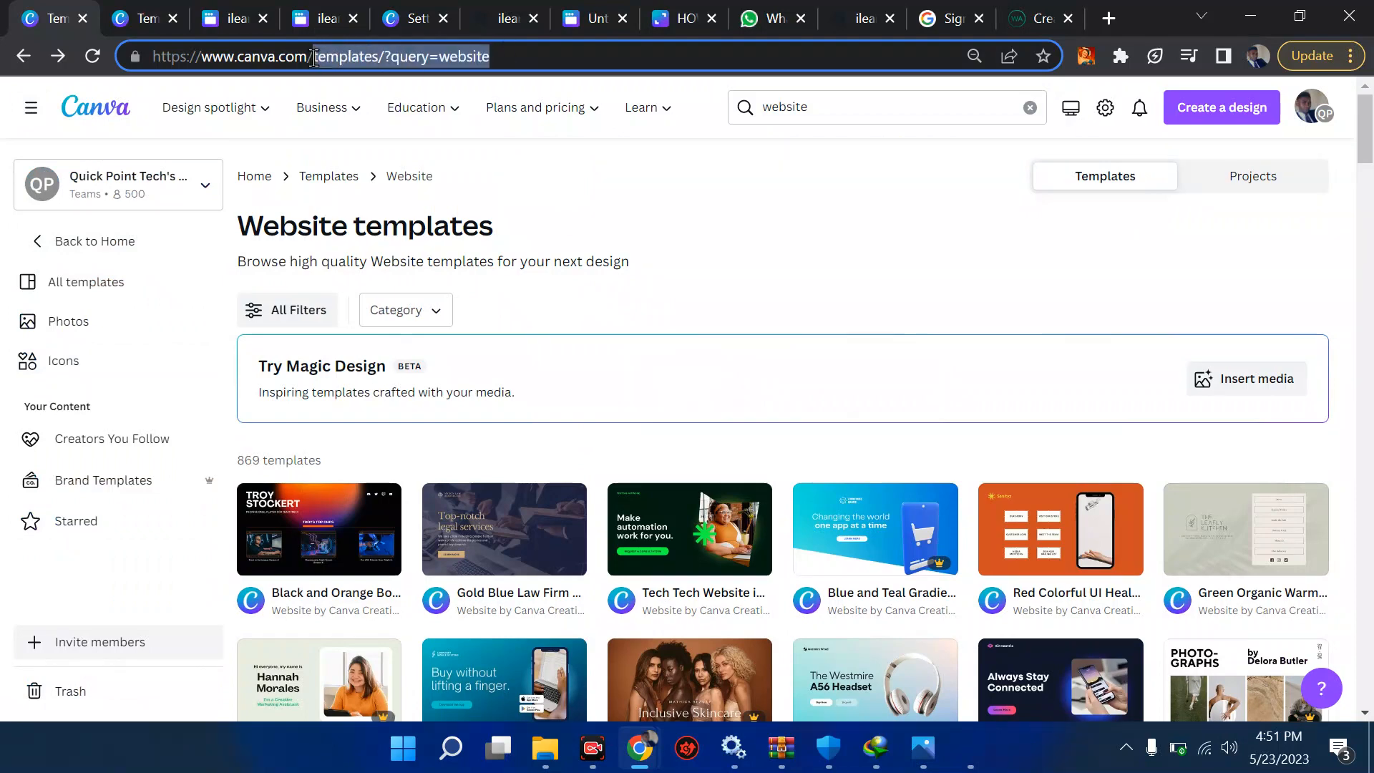
pyautogui.write('sett')
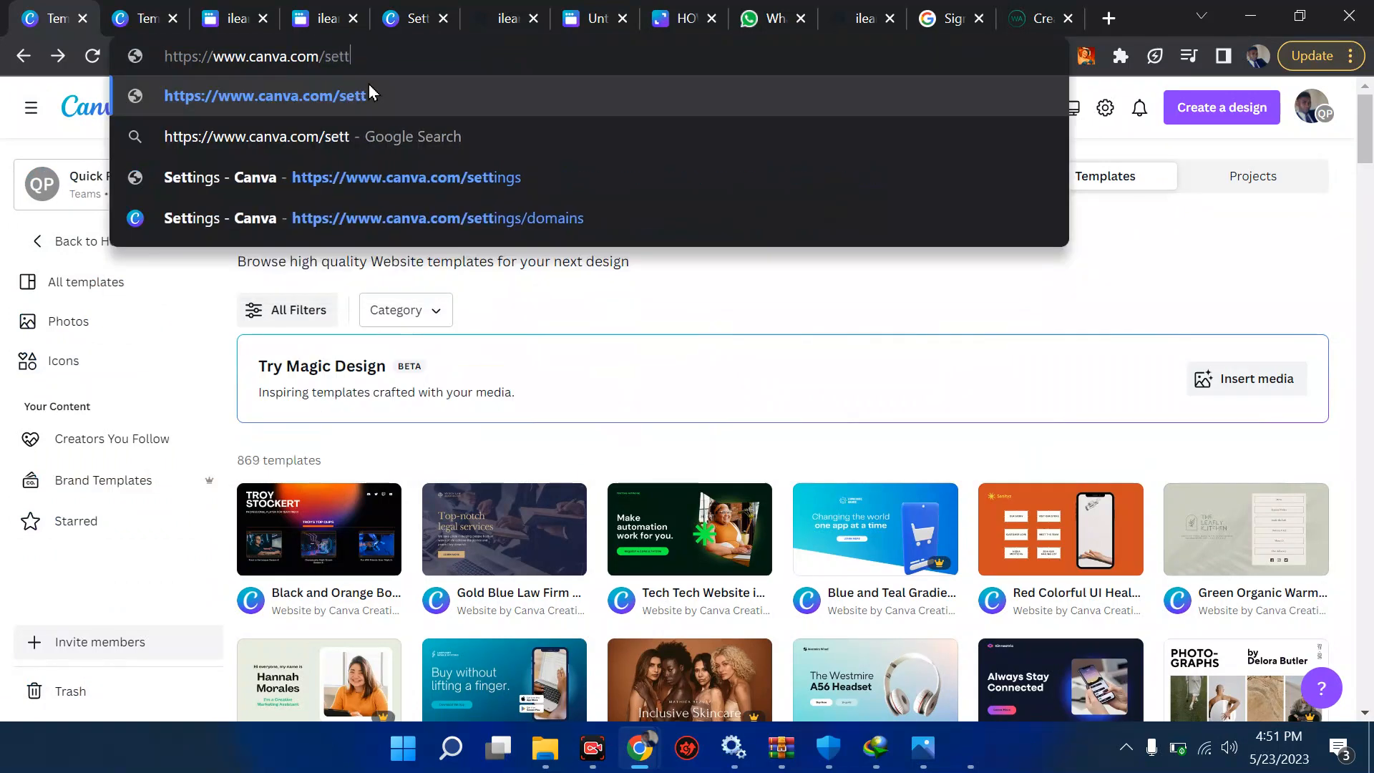
pyautogui.write('inhd')
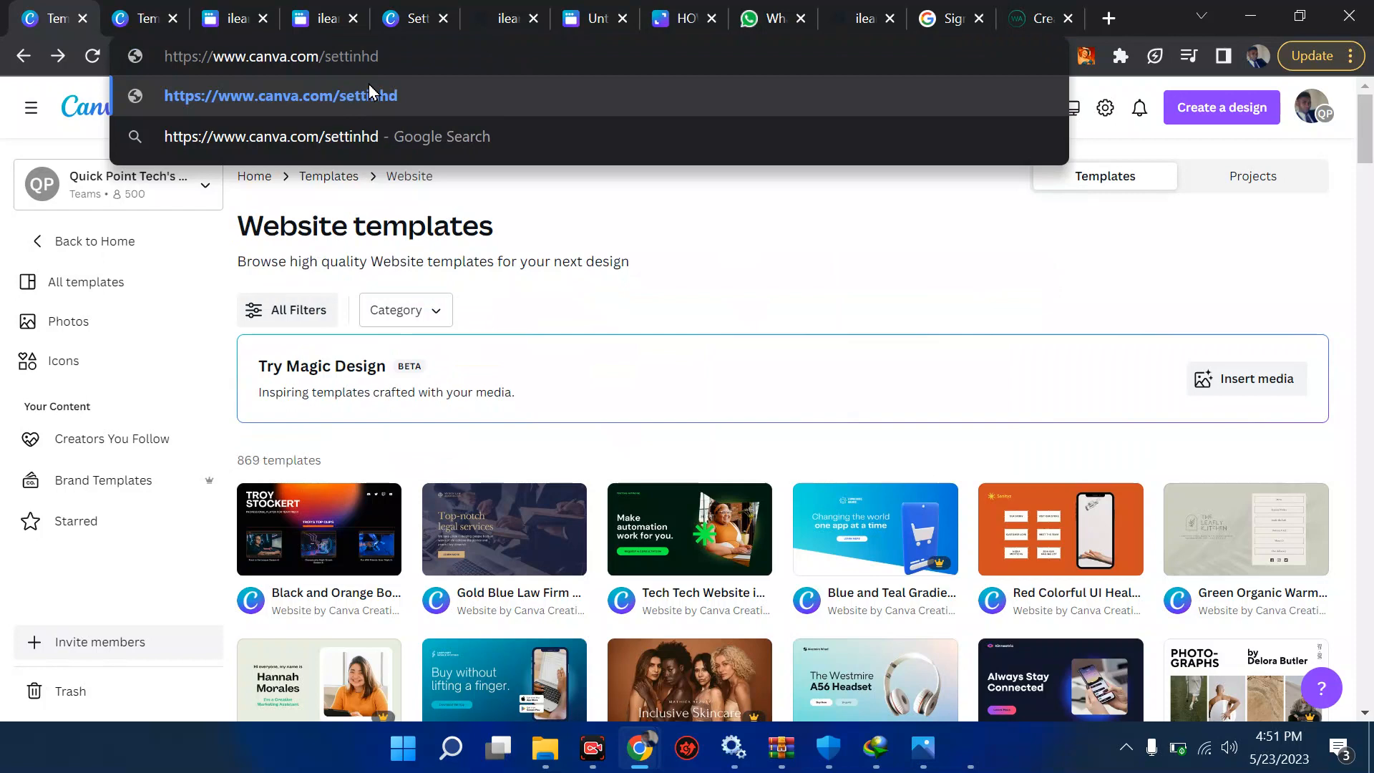
pyautogui.press('BackSpace')
pyautogui.press('BackSpace')
pyautogui.write('g')
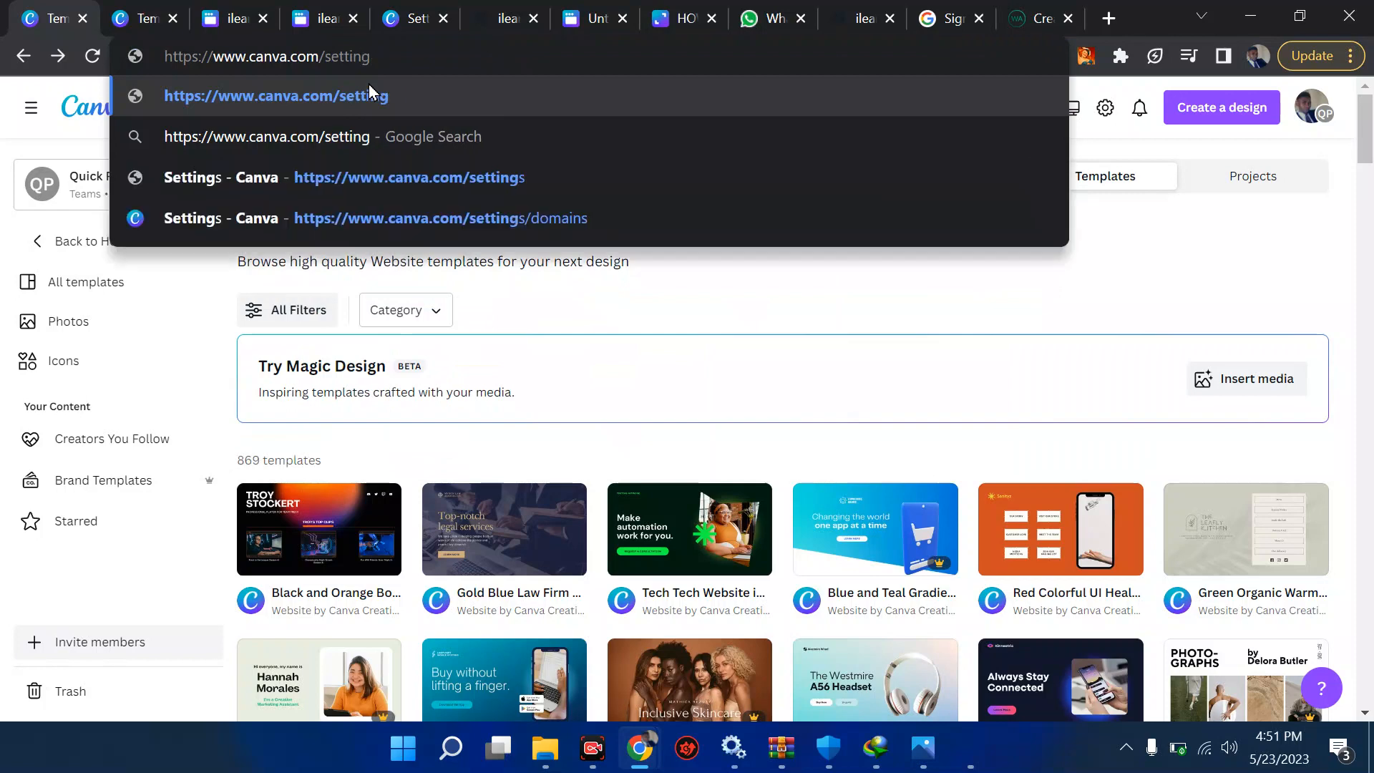
pyautogui.write('s')
pyautogui.press('Return')
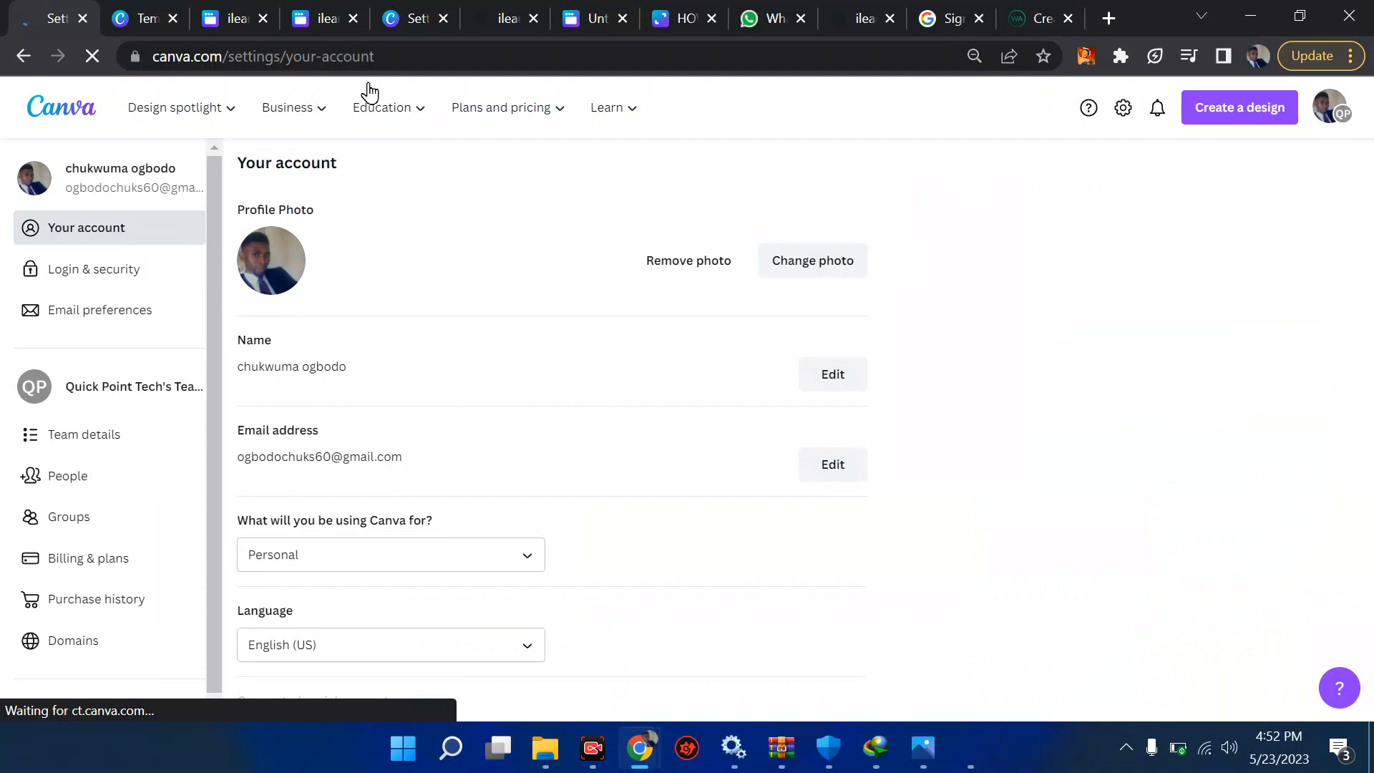
pyautogui.click(76, 649)
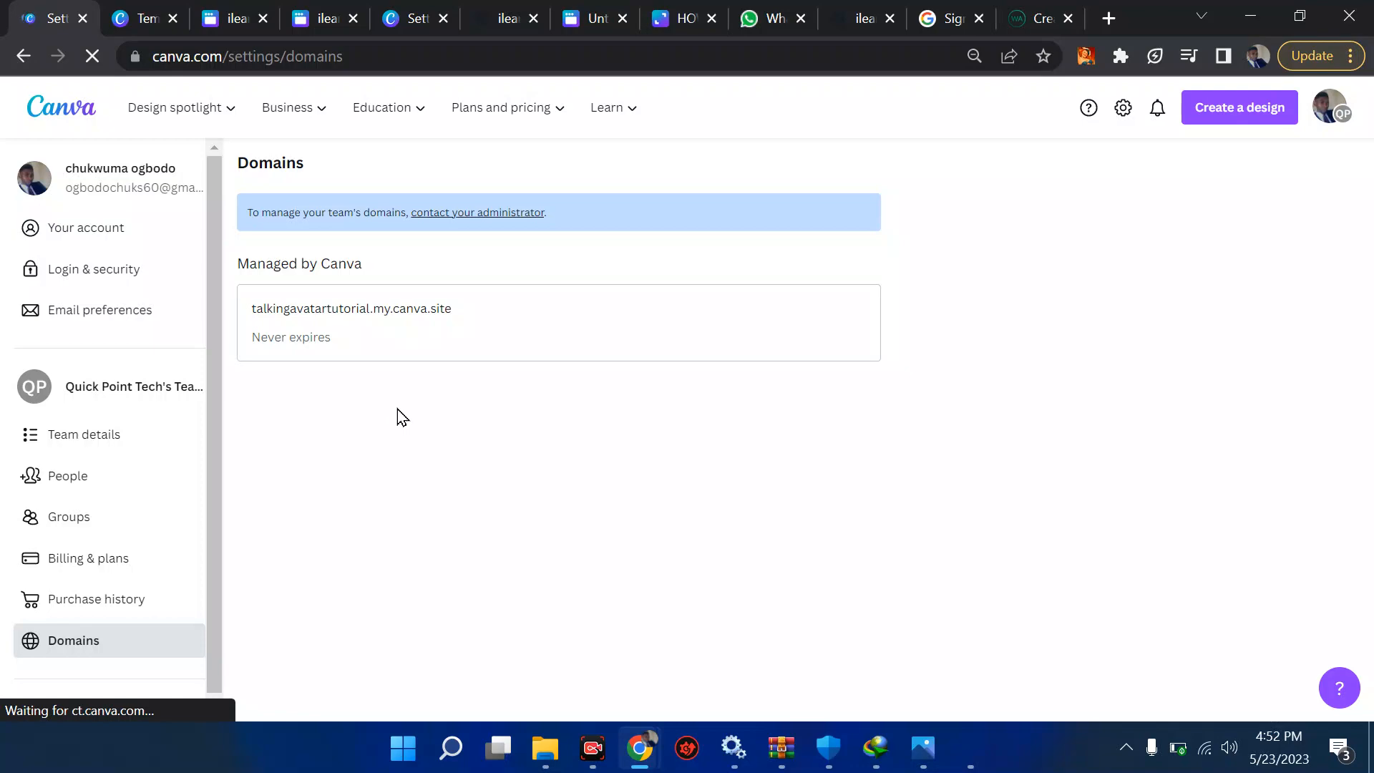
# Step: Check the open design tabs, return to the domain settings and look through the Design spotlight categories
pyautogui.click(322, 18)
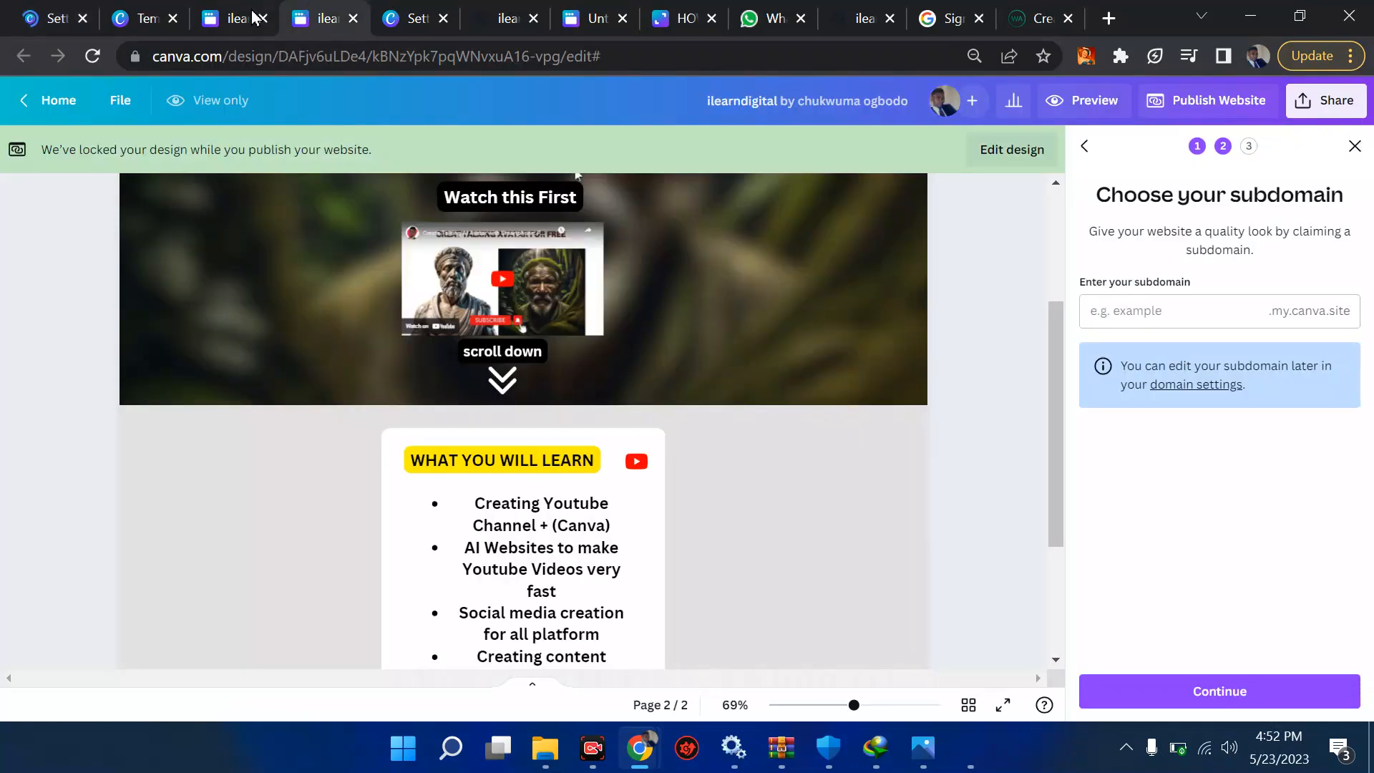
pyautogui.click(233, 18)
pyautogui.click(49, 10)
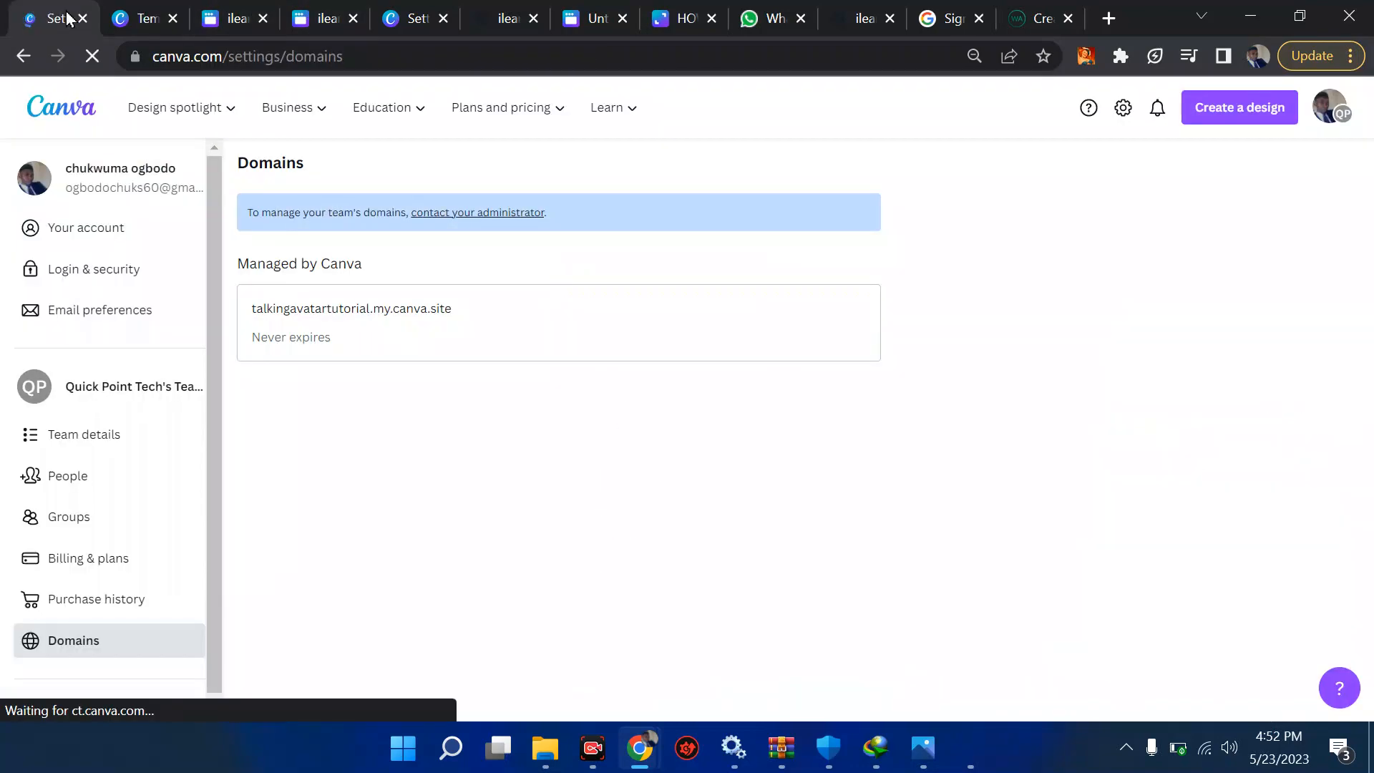
pyautogui.click(193, 114)
pyautogui.click(193, 114)
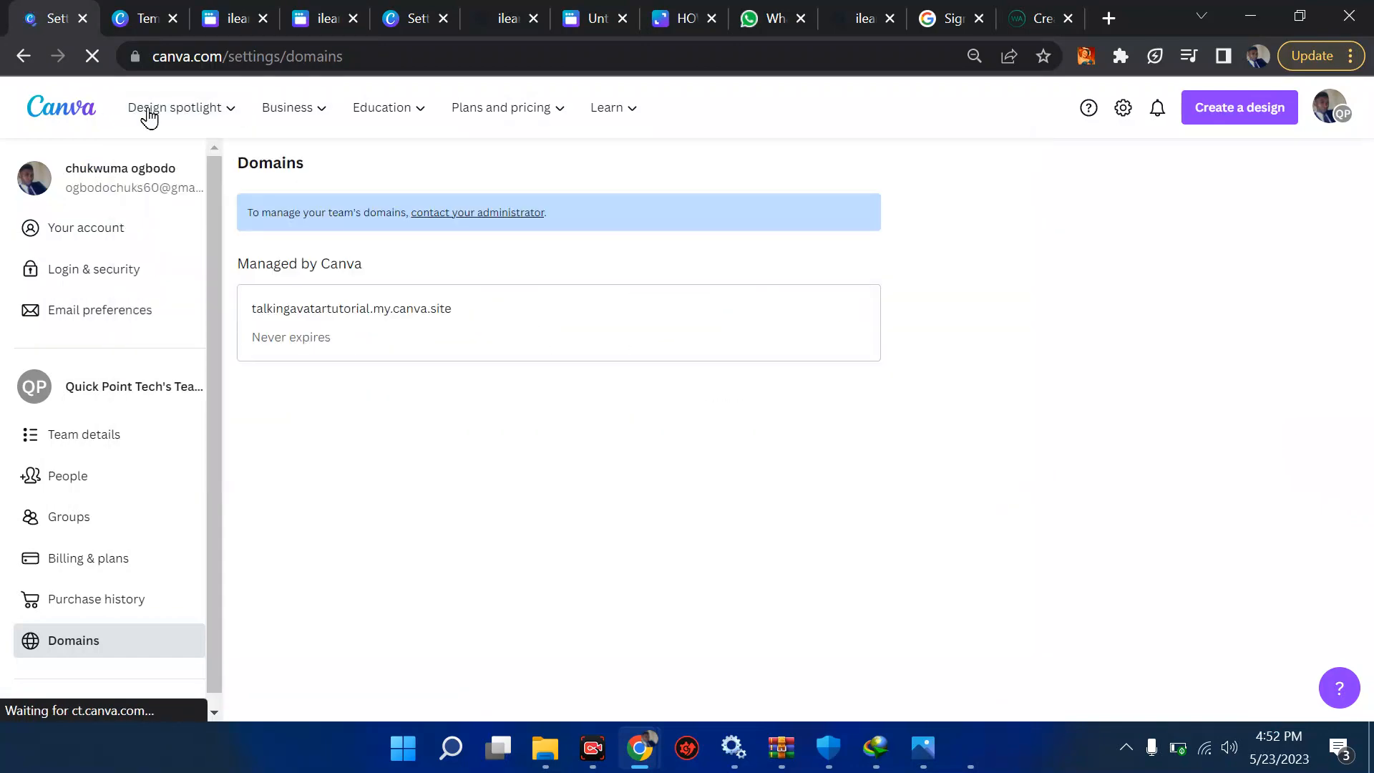
pyautogui.moveTo(176, 115)
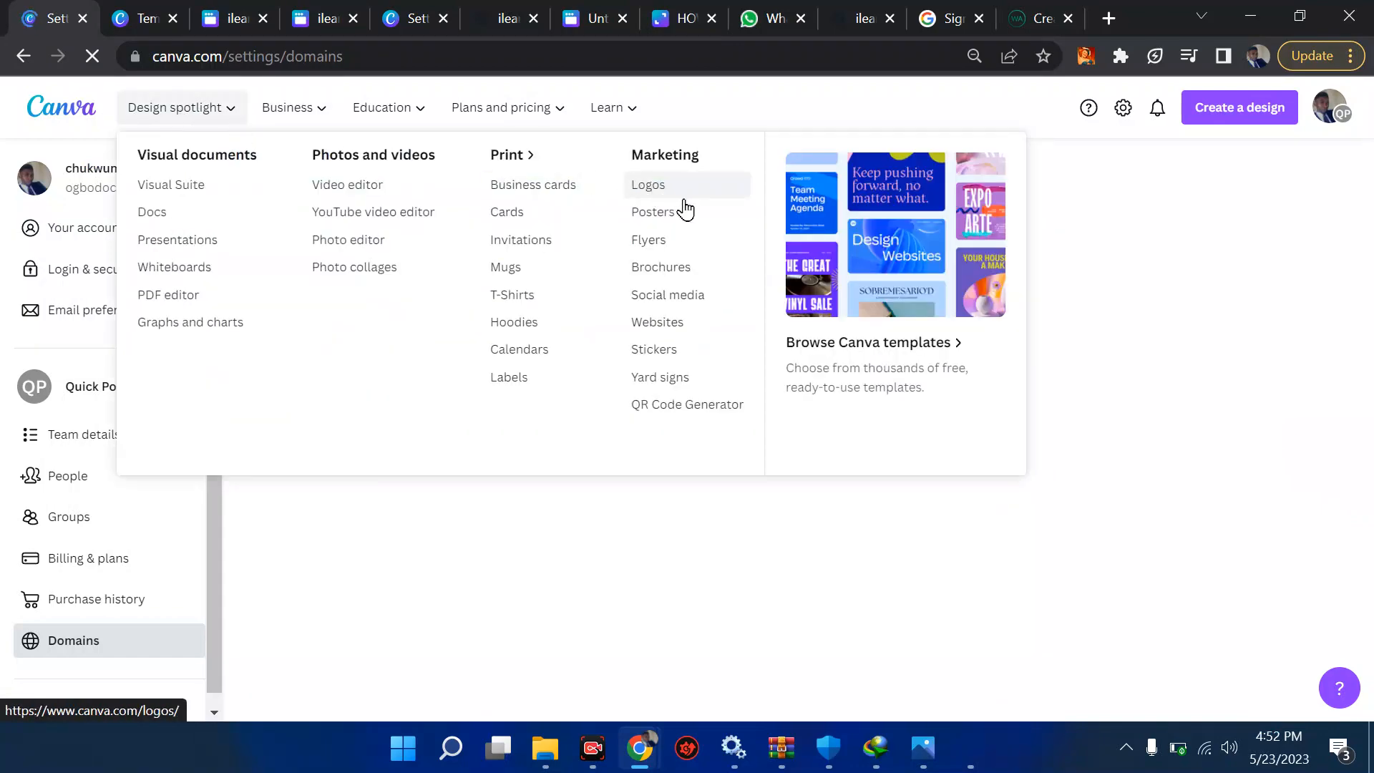